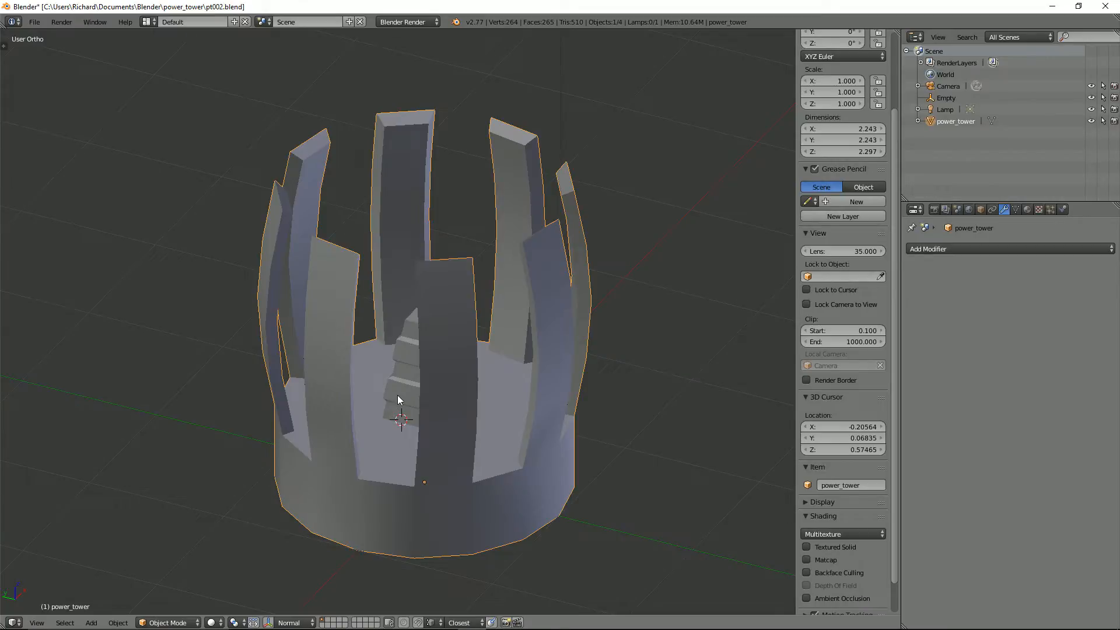
# Apply the power_tower object's transforms.
pyautogui.moveTo(383, 324); pyautogui.dragTo(402, 319, button='middle')
pyautogui.moveTo(453, 289)
pyautogui.mouseDown(button='middle')
pyautogui.moveTo(428, 305)
pyautogui.moveTo(435, 295)
pyautogui.mouseUp(button='middle')
pyautogui.scroll(1, 435, 303)
pyautogui.scroll(-1, 433, 303)
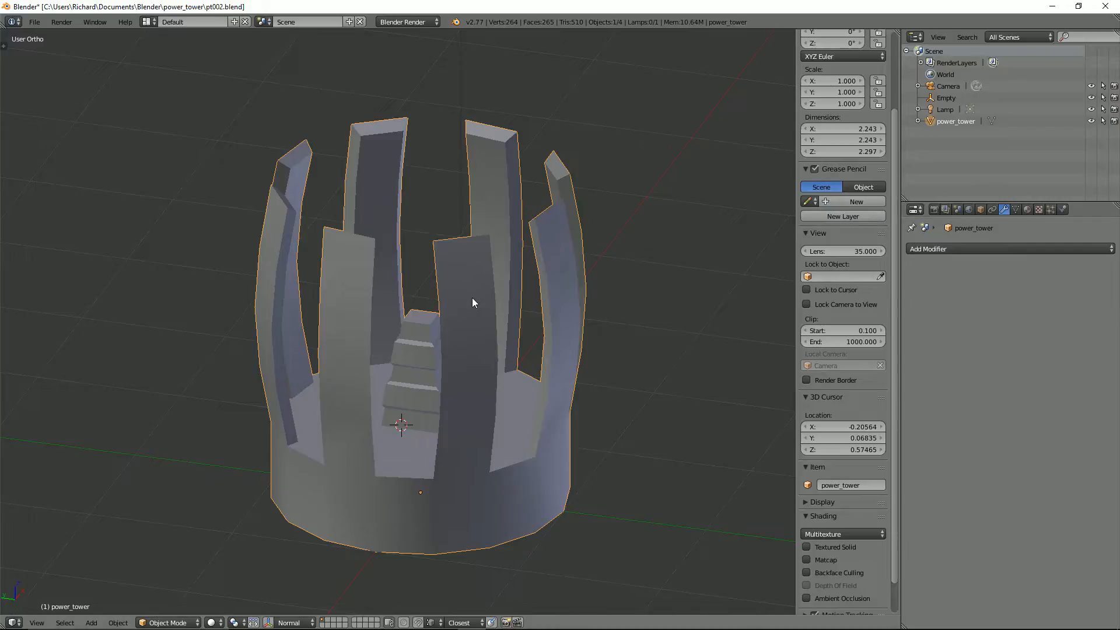
pyautogui.hotkey('ctrl', 'a')
pyautogui.hotkey('ctrl', 'a')
pyautogui.click(472, 388)
pyautogui.scroll(3, 856, 92)
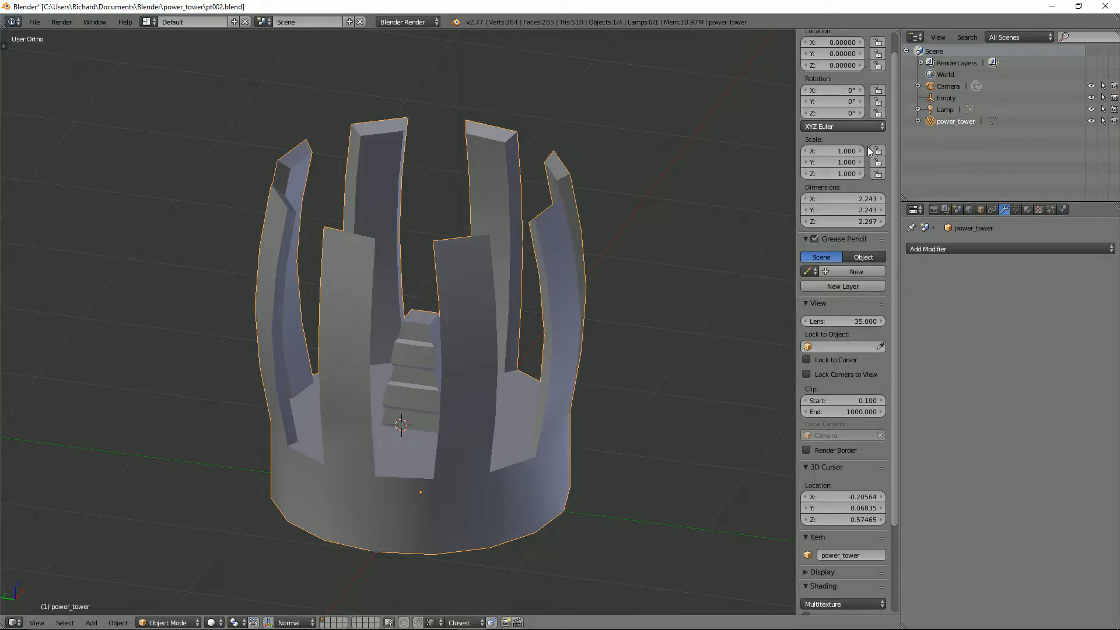
# Add a new material to the power_tower object and name it power_tower_mat.
pyautogui.click(1027, 210)
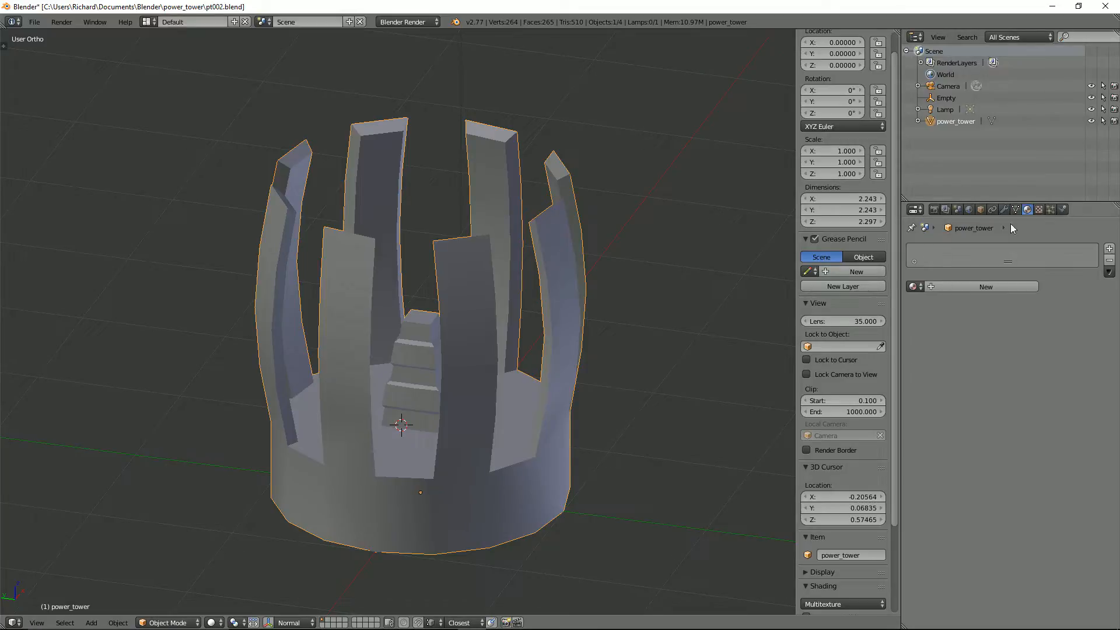
pyautogui.click(1008, 287)
pyautogui.click(967, 287)
pyautogui.write('power')
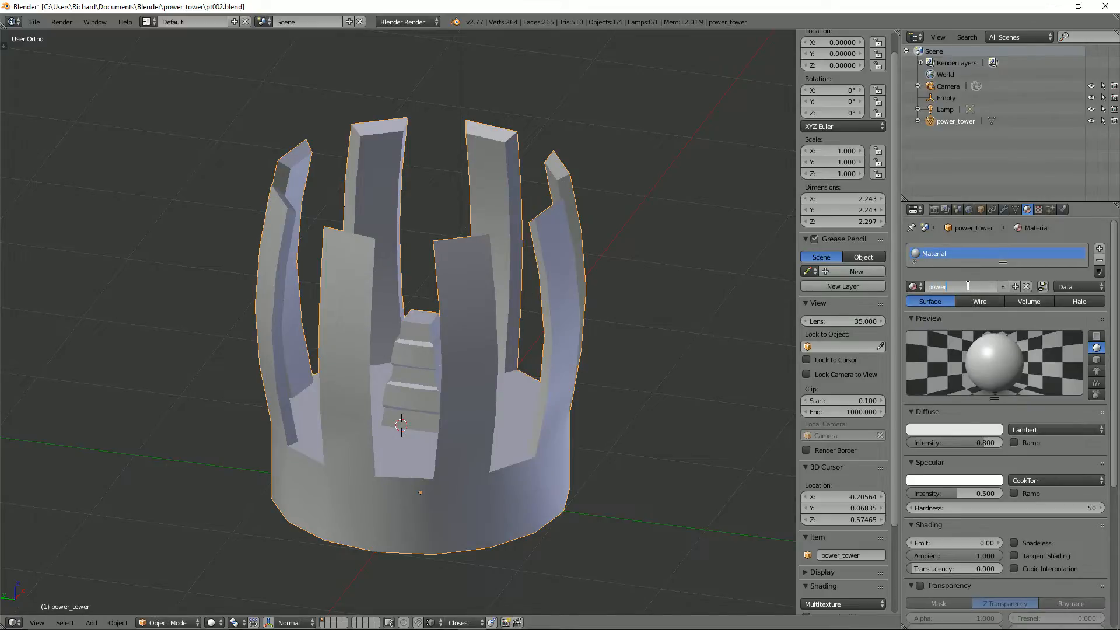
pyautogui.write('_tower_mat')
pyautogui.press('Return')
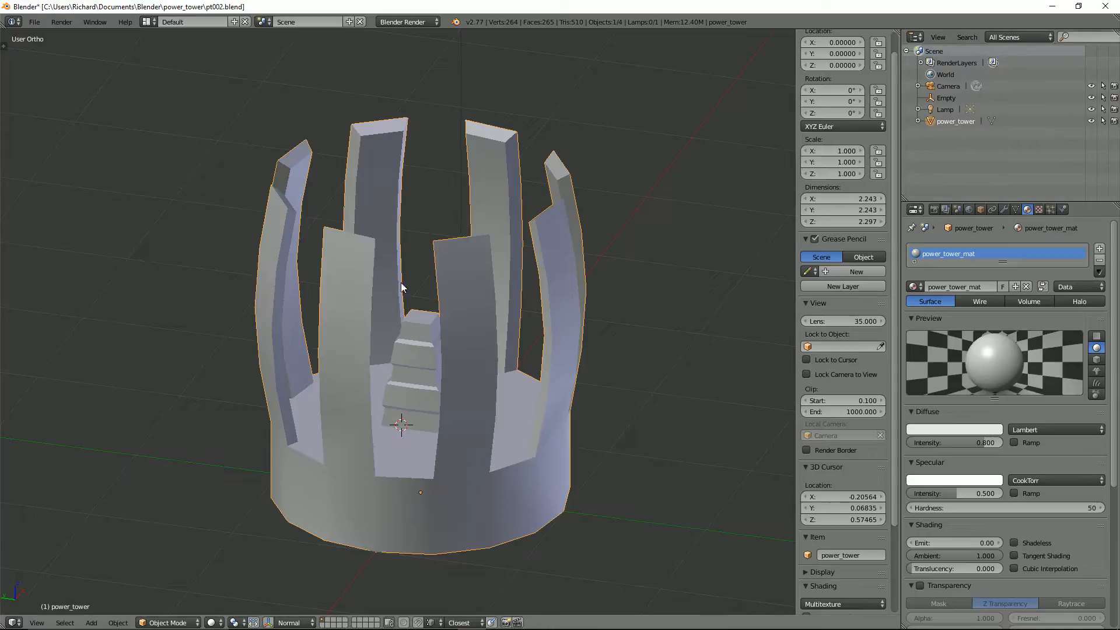
# Export the selected tower as the FBX file pt002.fbx in the power_tower folder.
pyautogui.click(37, 26)
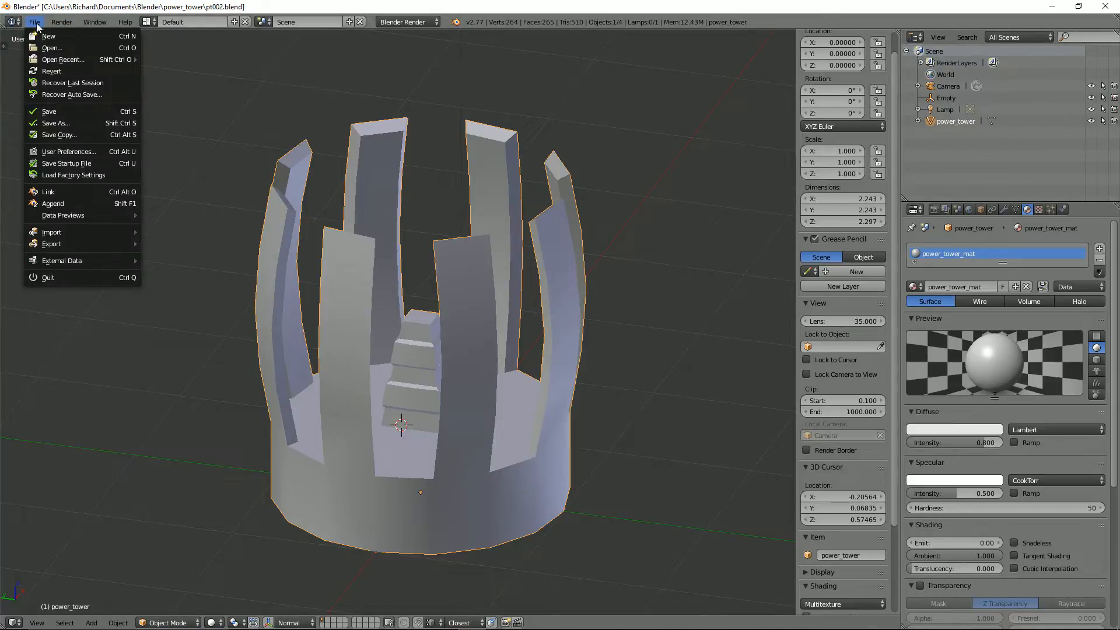
pyautogui.moveTo(62, 245)
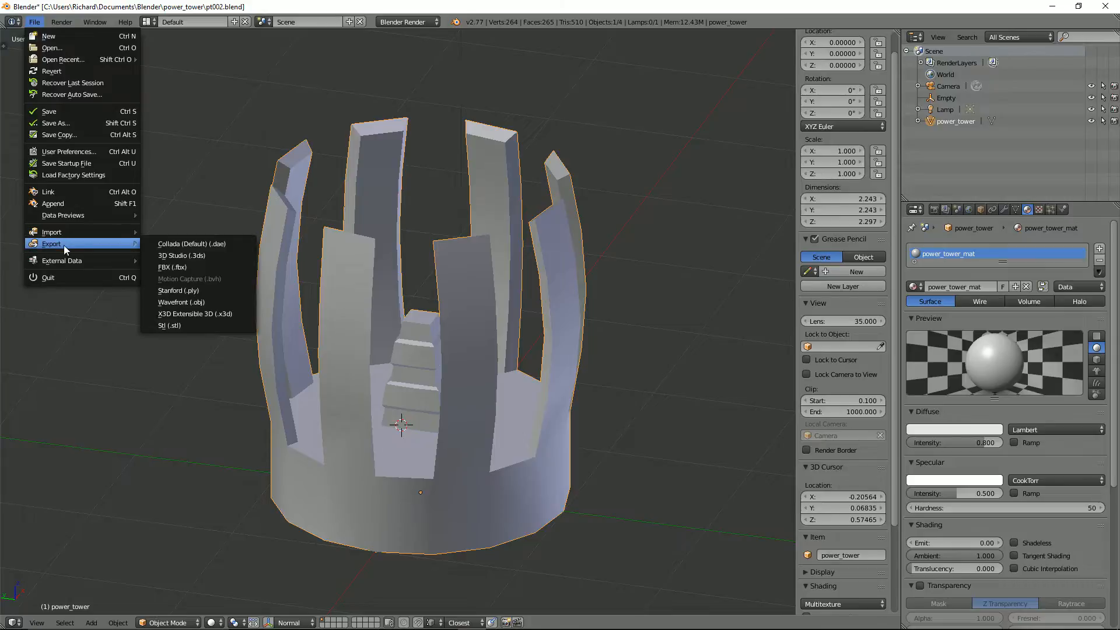
pyautogui.click(191, 266)
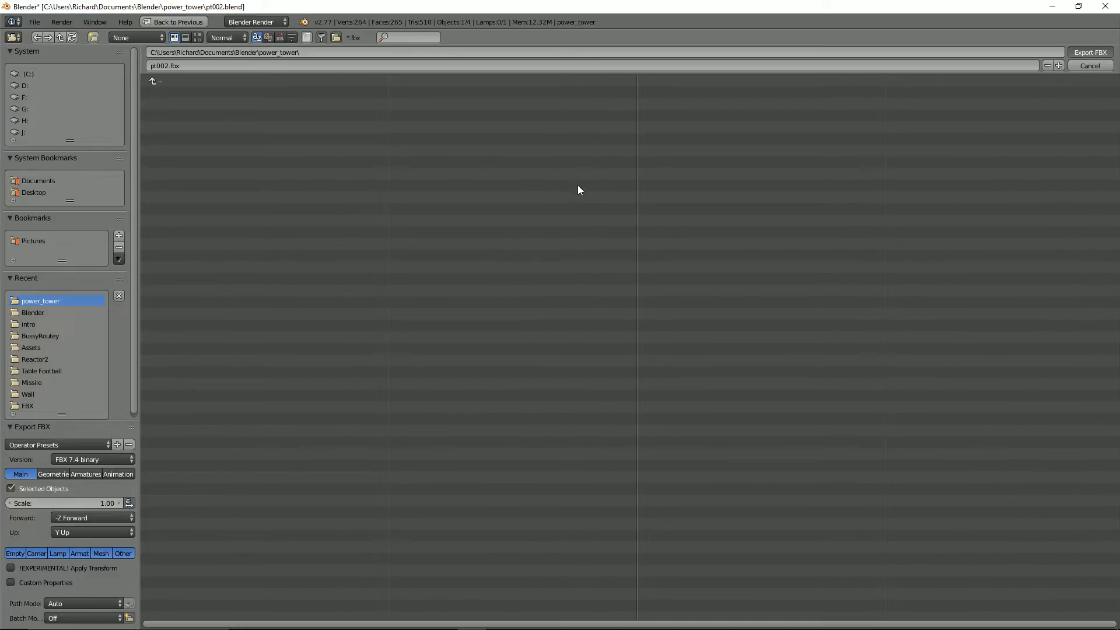
pyautogui.press('Return')
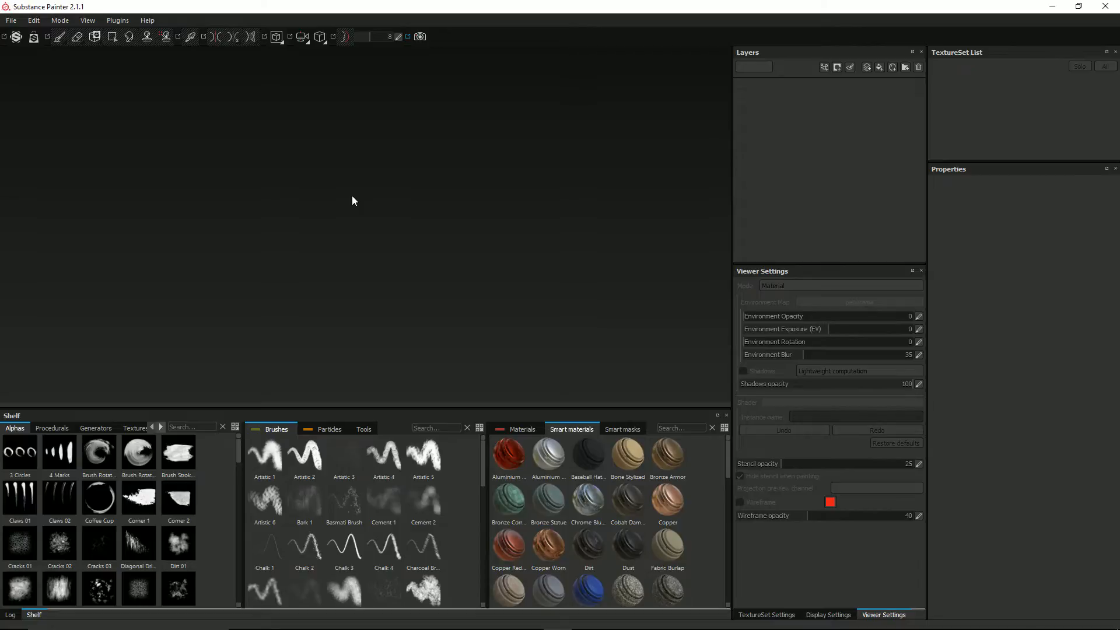
# In Substance Painter, create a new project using pt002.fbx from the power_tower folder as the mesh.
pyautogui.click(16, 23)
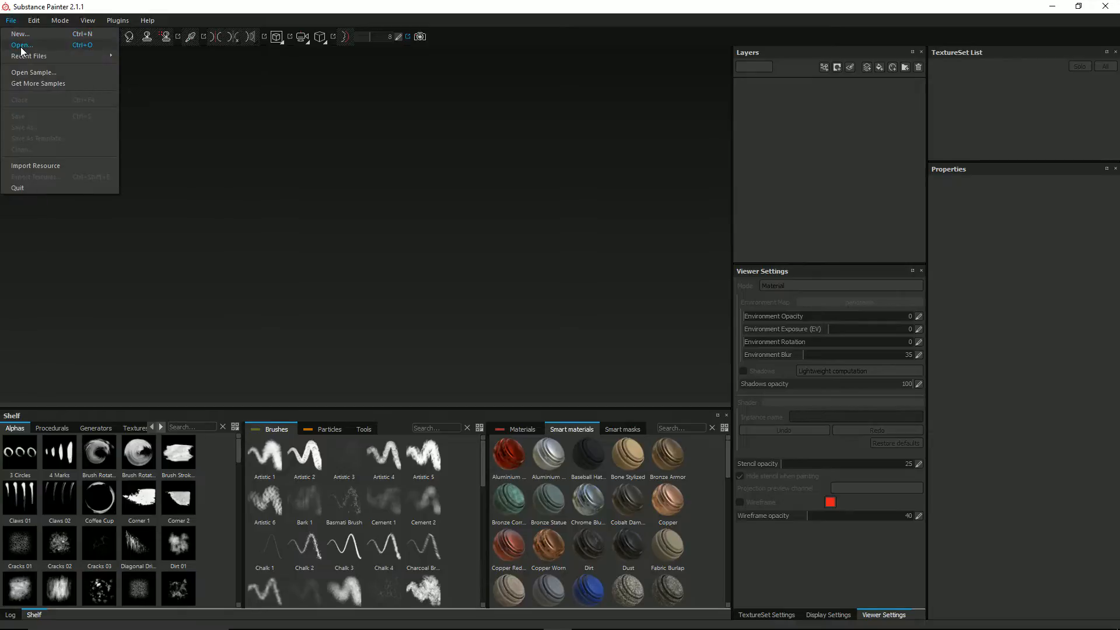
pyautogui.click(25, 39)
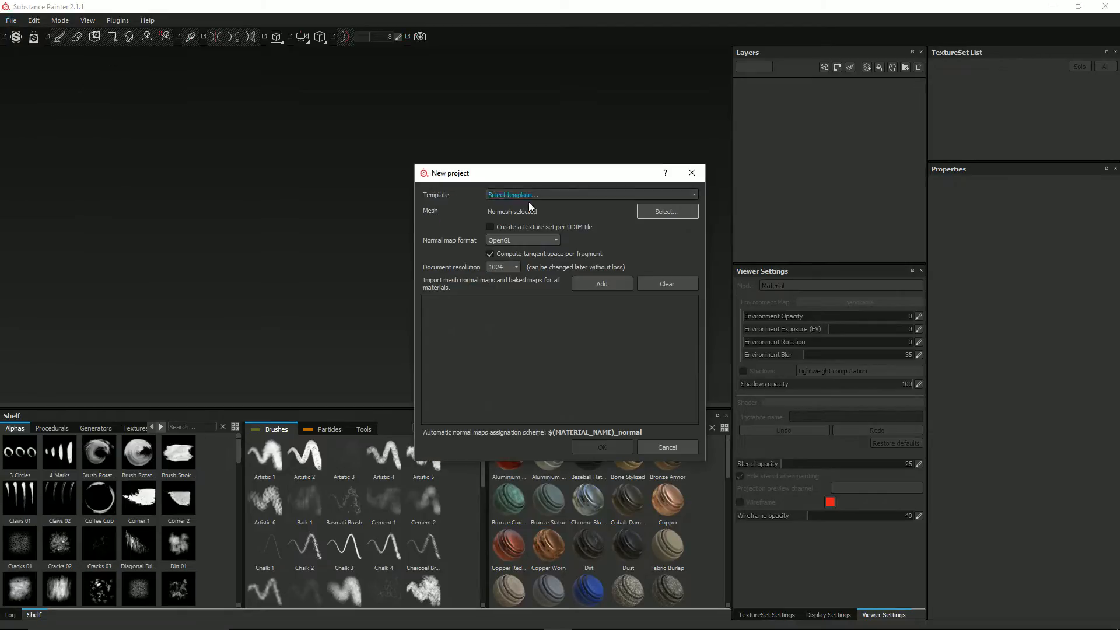
pyautogui.click(652, 212)
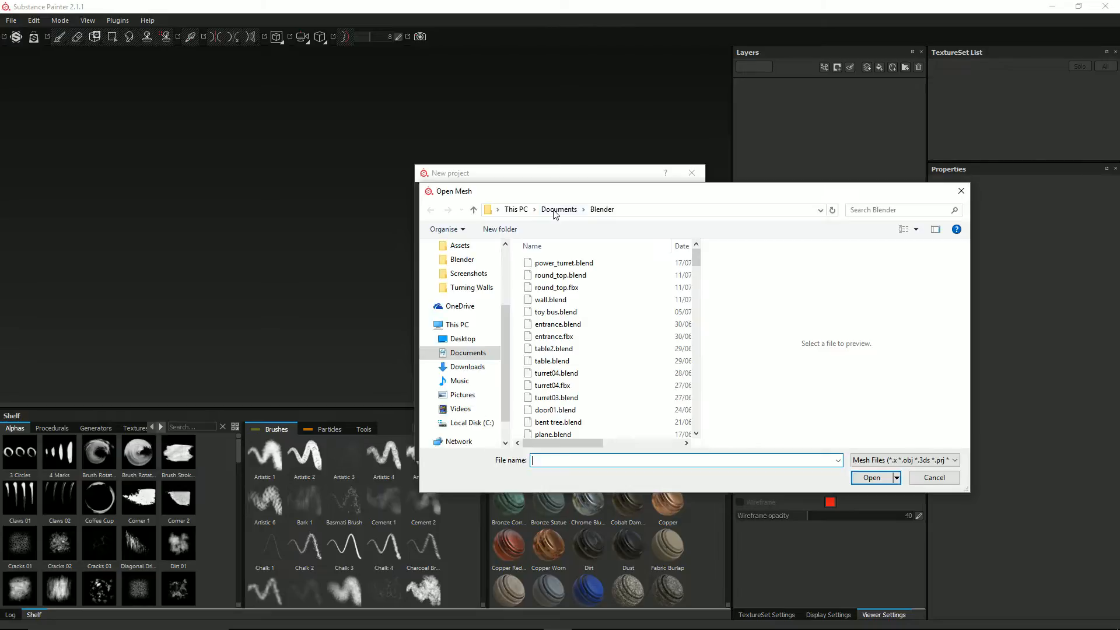
pyautogui.click(563, 337)
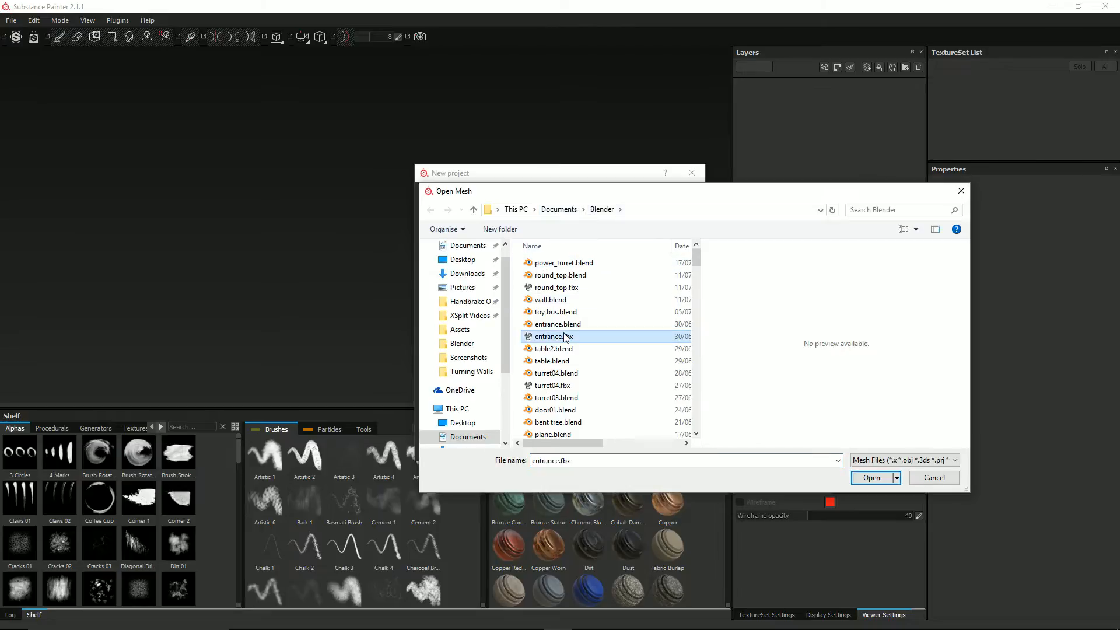
pyautogui.write('pow')
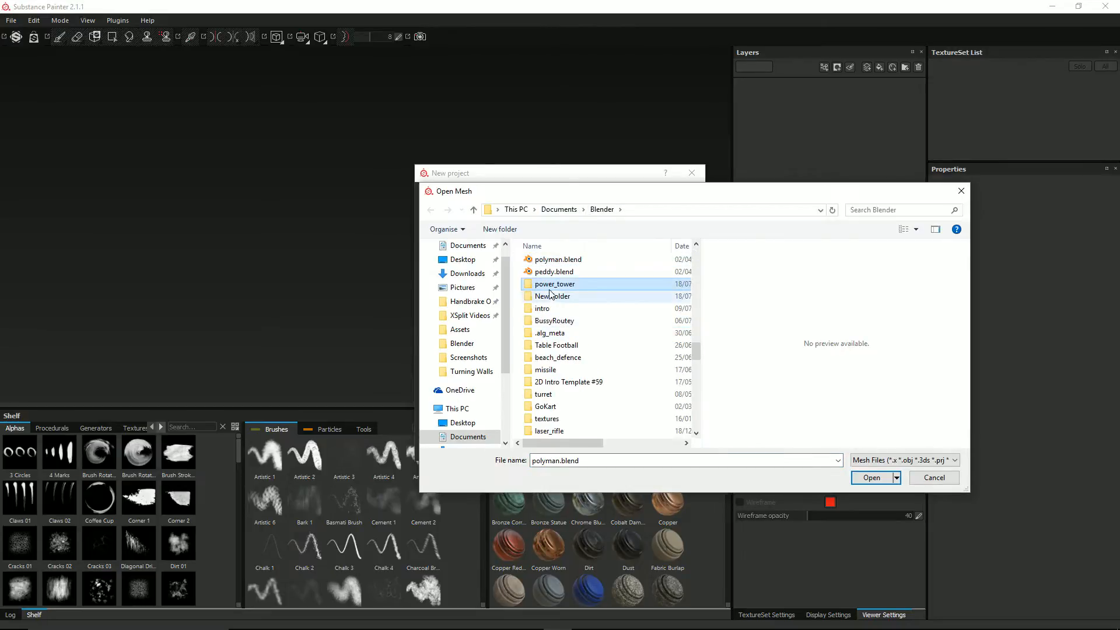
pyautogui.doubleClick(548, 285)
pyautogui.click(554, 289)
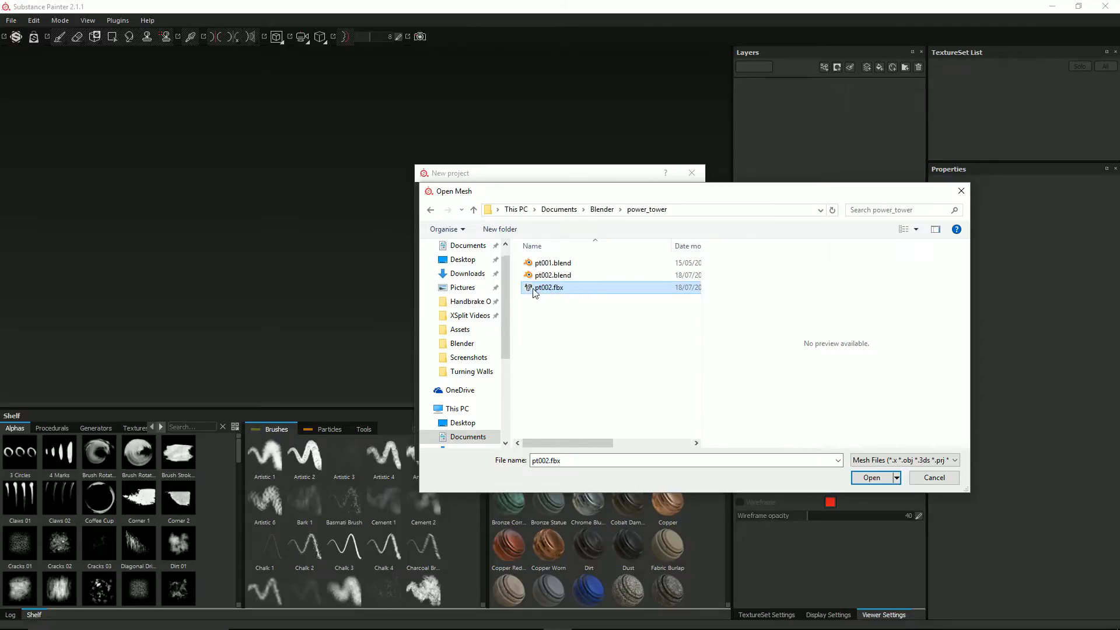
pyautogui.click(872, 477)
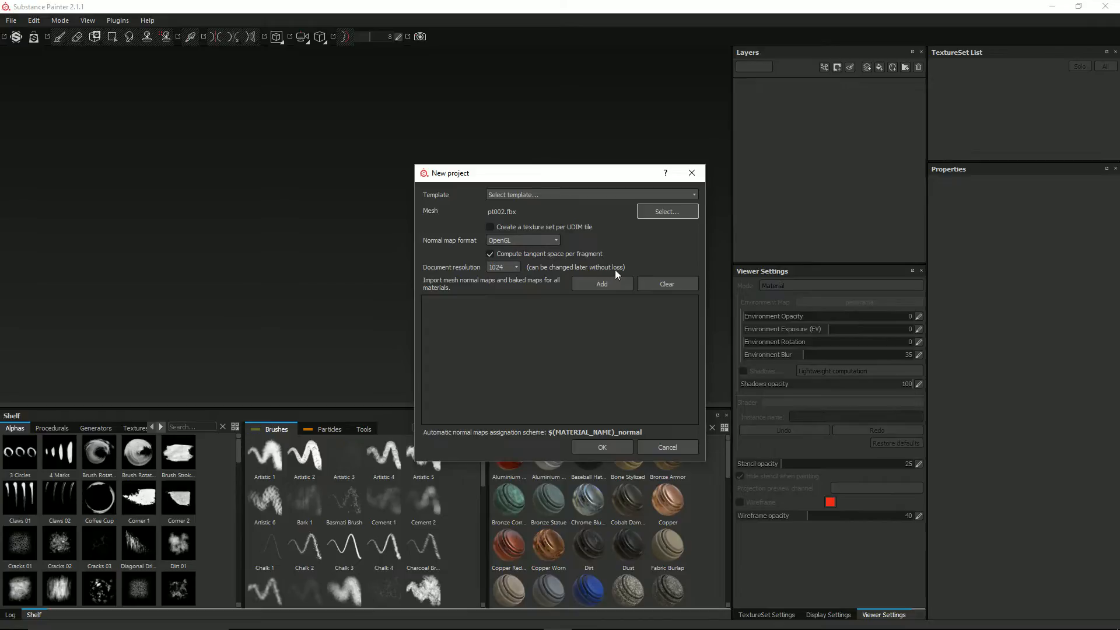
pyautogui.click(599, 443)
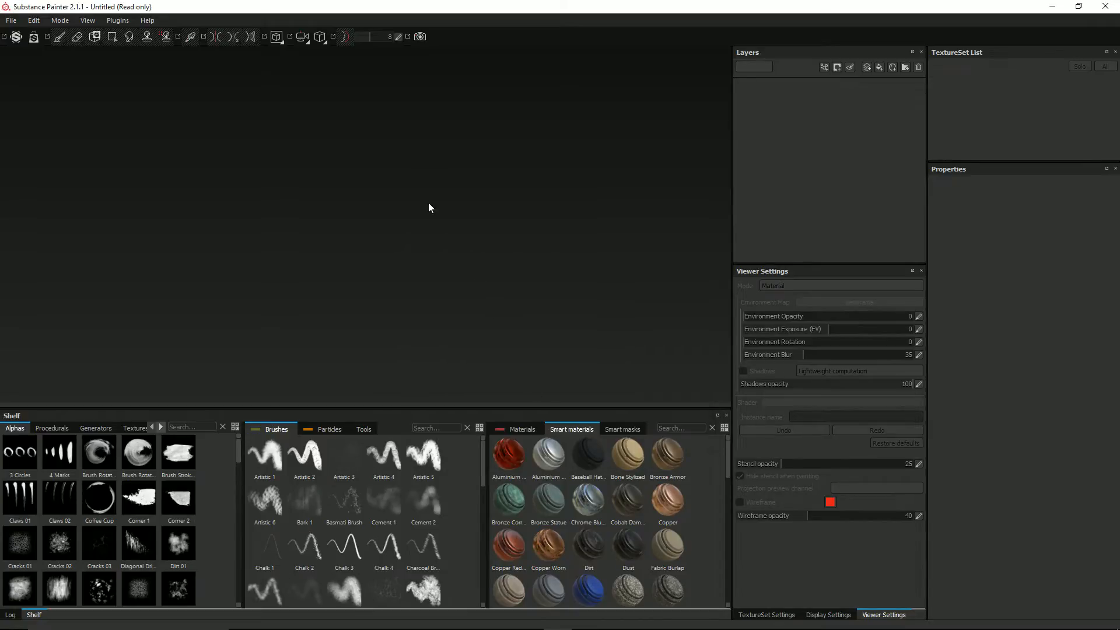
# Raise the environment opacity to 72 so the panorama shows behind the tower.
pyautogui.scroll(-4, 489, 204)
pyautogui.keyDown('alt'); pyautogui.moveTo(489, 204); pyautogui.dragTo(395, 235); pyautogui.keyUp('alt')
pyautogui.scroll(-1, 395, 237)
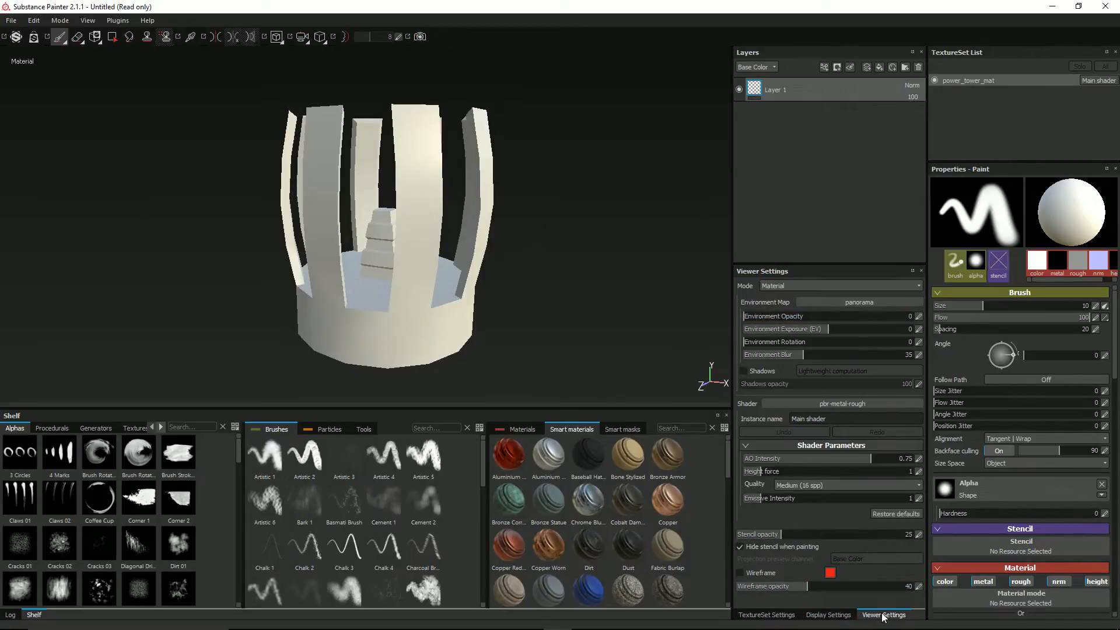
pyautogui.moveTo(749, 316); pyautogui.dragTo(866, 319)
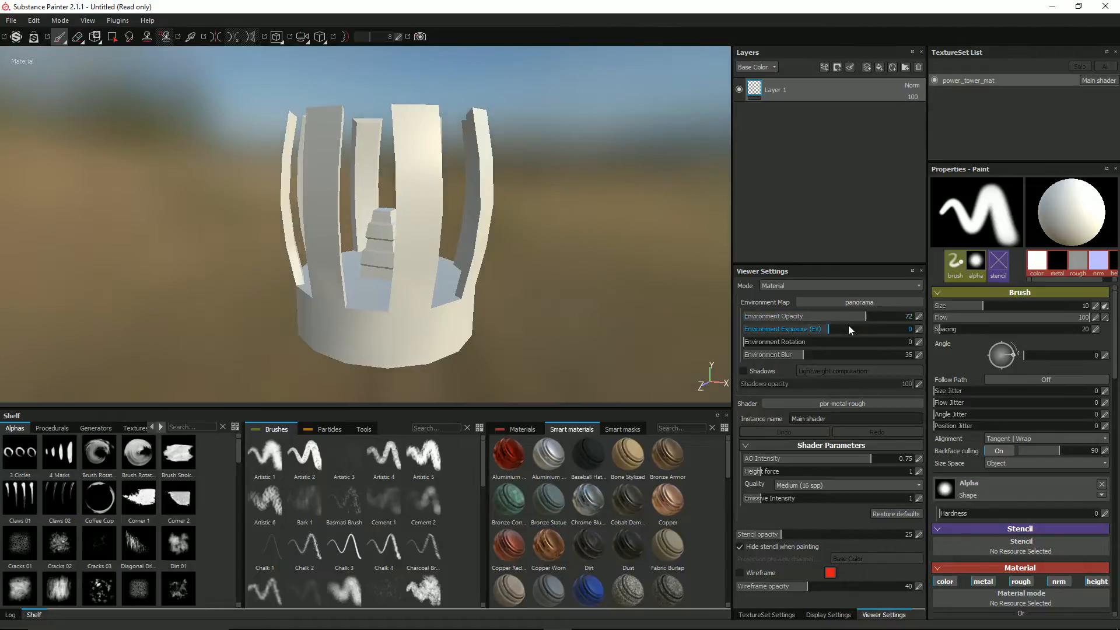
# Set the environment blur to 13, keeping the panorama environment map.
pyautogui.moveTo(804, 355); pyautogui.dragTo(767, 368)
pyautogui.keyDown('alt'); pyautogui.moveTo(542, 228); pyautogui.dragTo(484, 270); pyautogui.keyUp('alt')
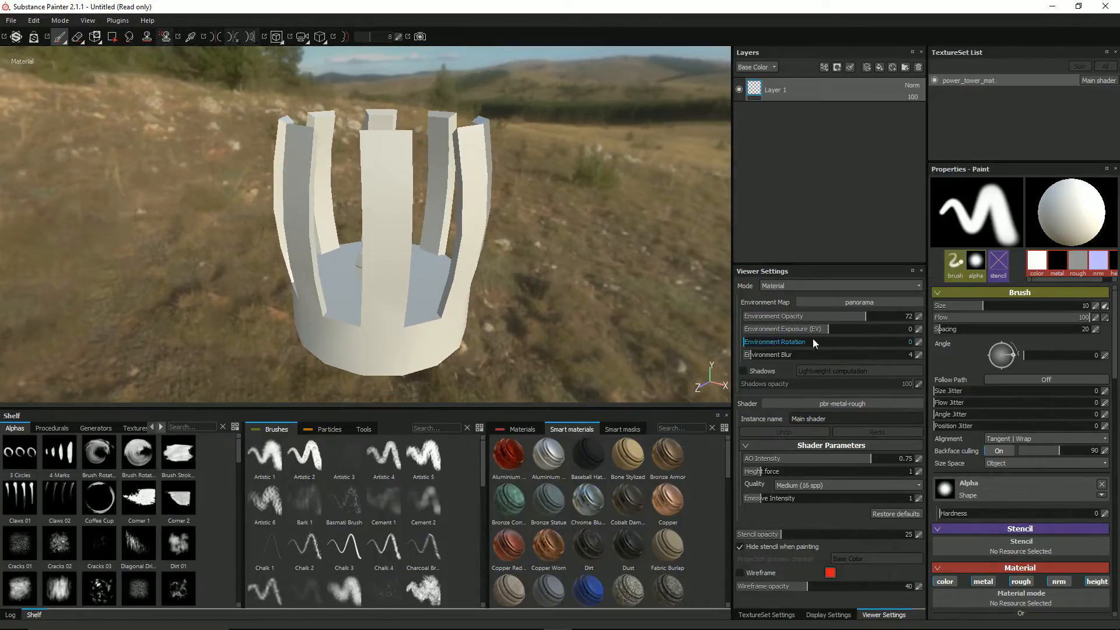
pyautogui.click(830, 302)
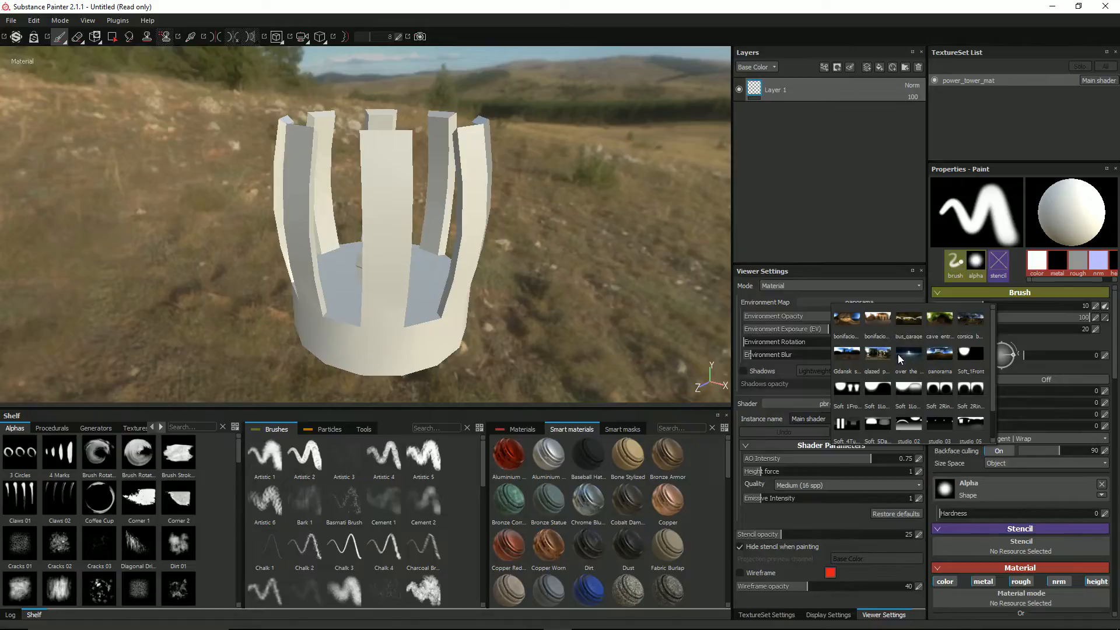
pyautogui.click(680, 198)
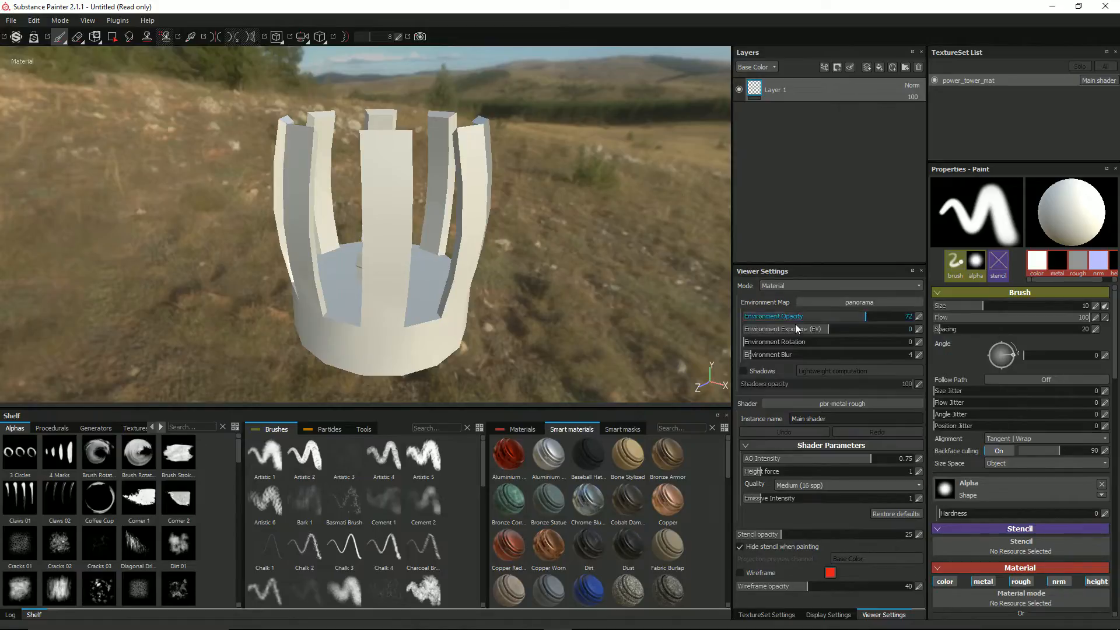
pyautogui.moveTo(759, 357); pyautogui.dragTo(766, 356)
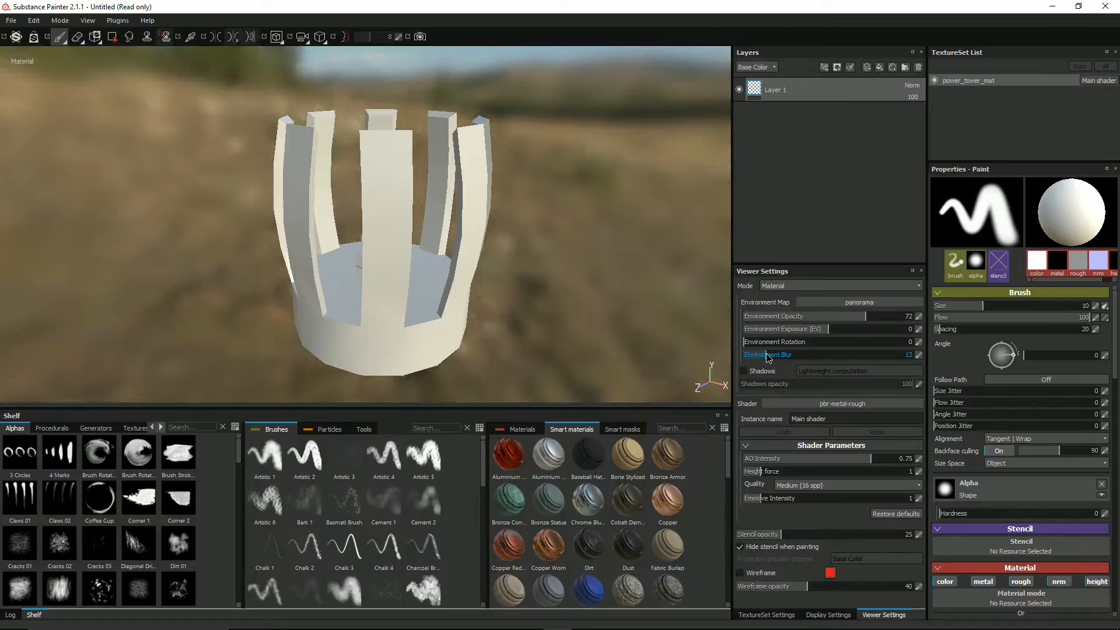
pyautogui.scroll(-2, 520, 214)
pyautogui.moveTo(520, 214)
pyautogui.keyDown('alt'); pyautogui.mouseDown()
pyautogui.moveTo(396, 193)
pyautogui.moveTo(458, 155)
pyautogui.moveTo(524, 207)
pyautogui.moveTo(426, 223)
pyautogui.moveTo(433, 244)
pyautogui.moveTo(449, 209)
pyautogui.moveTo(387, 195)
pyautogui.moveTo(426, 218)
pyautogui.moveTo(461, 207)
pyautogui.moveTo(454, 216)
pyautogui.moveTo(464, 219)
pyautogui.moveTo(399, 244)
pyautogui.moveTo(483, 238)
pyautogui.moveTo(422, 252)
pyautogui.moveTo(365, 248)
pyautogui.mouseUp(); pyautogui.keyUp('alt')
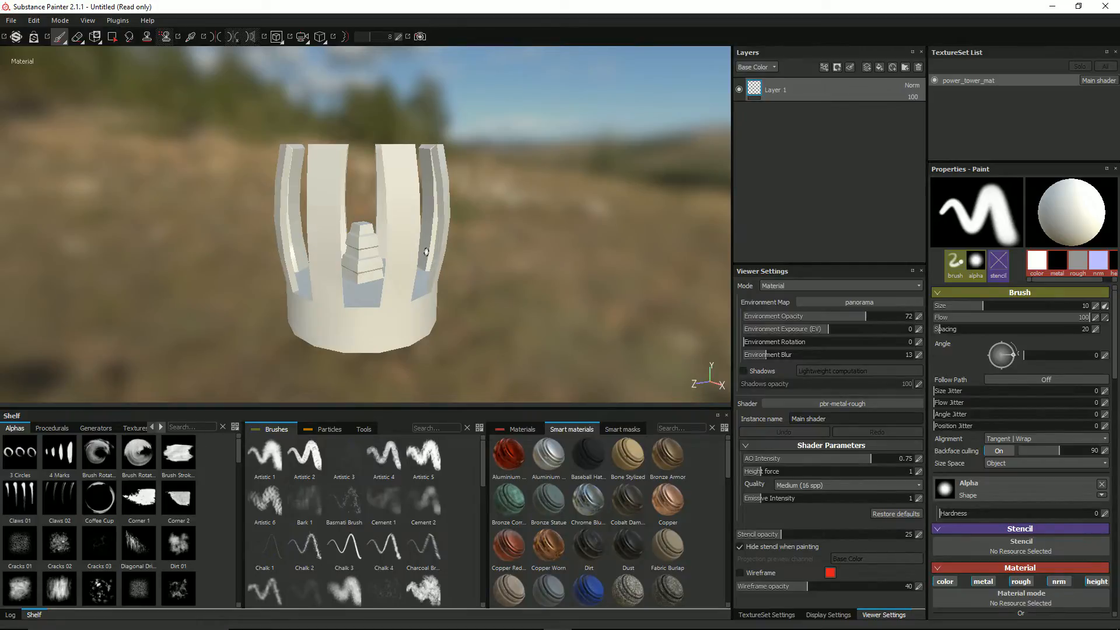
pyautogui.keyDown('alt'); pyautogui.moveTo(419, 254); pyautogui.dragTo(463, 251); pyautogui.keyUp('alt')
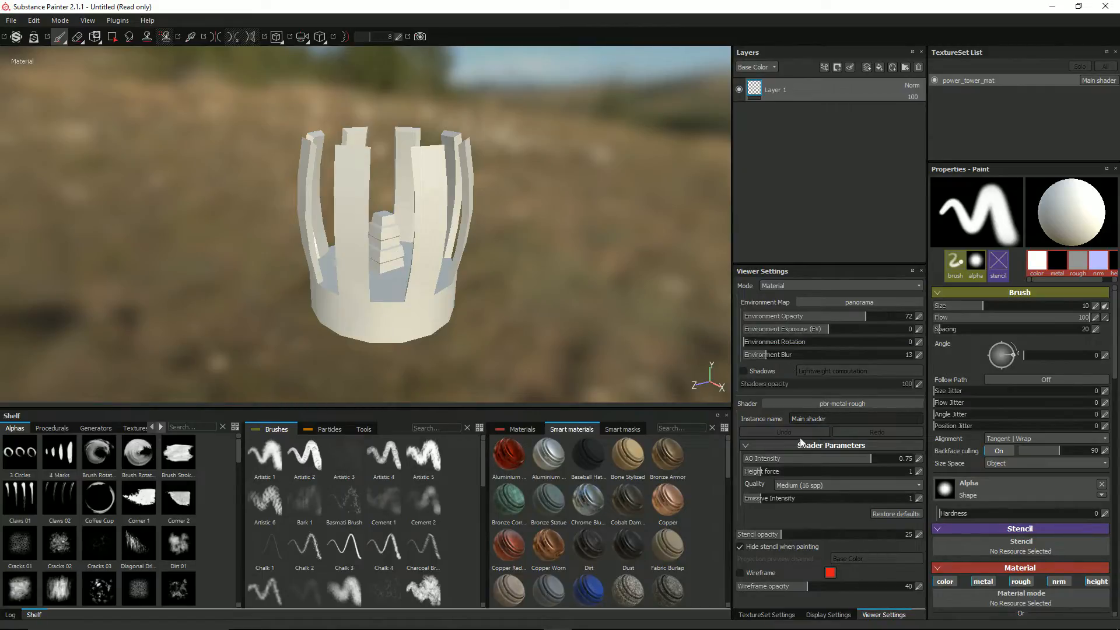
# Bake all additional maps for power_tower_mat at 1024x1024 output size with Subsampling 4x4 antialiasing.
pyautogui.click(786, 615)
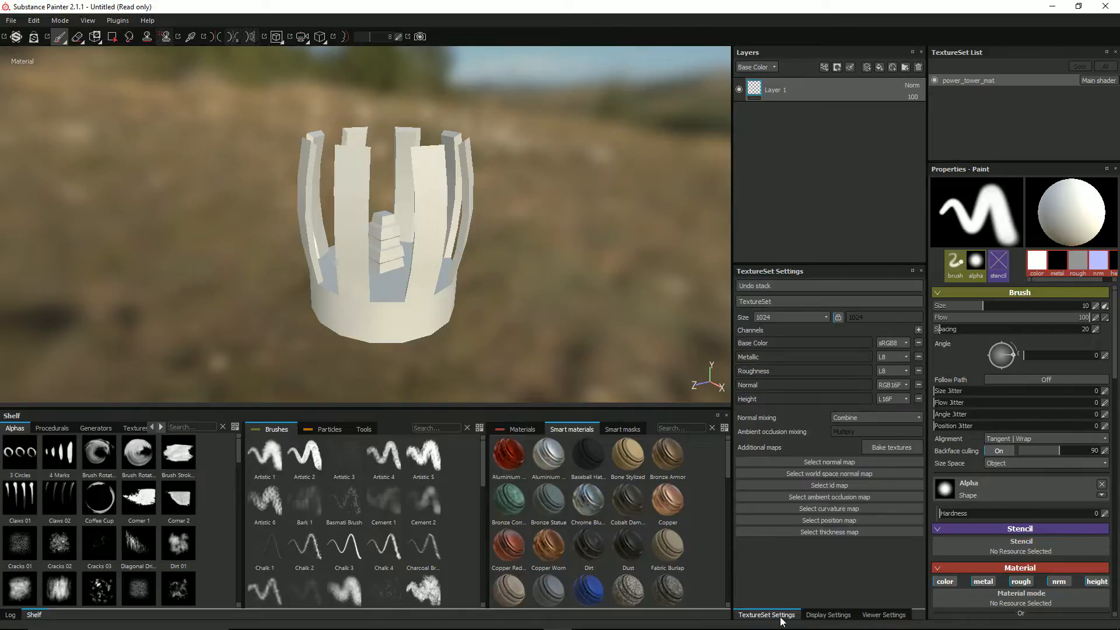
pyautogui.click(898, 448)
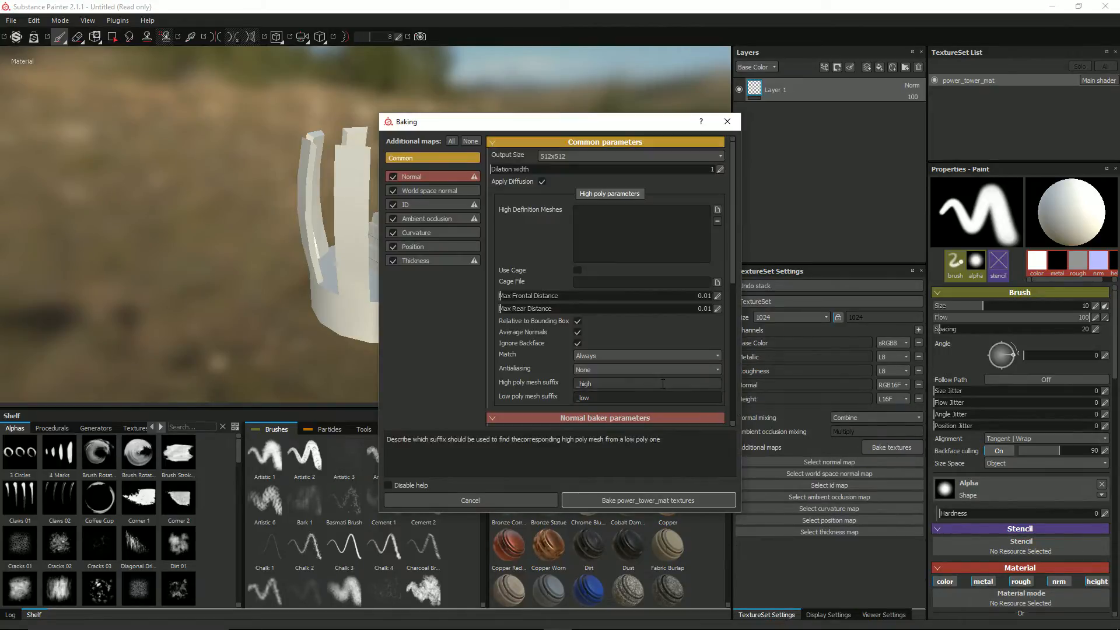
pyautogui.click(570, 157)
pyautogui.click(570, 203)
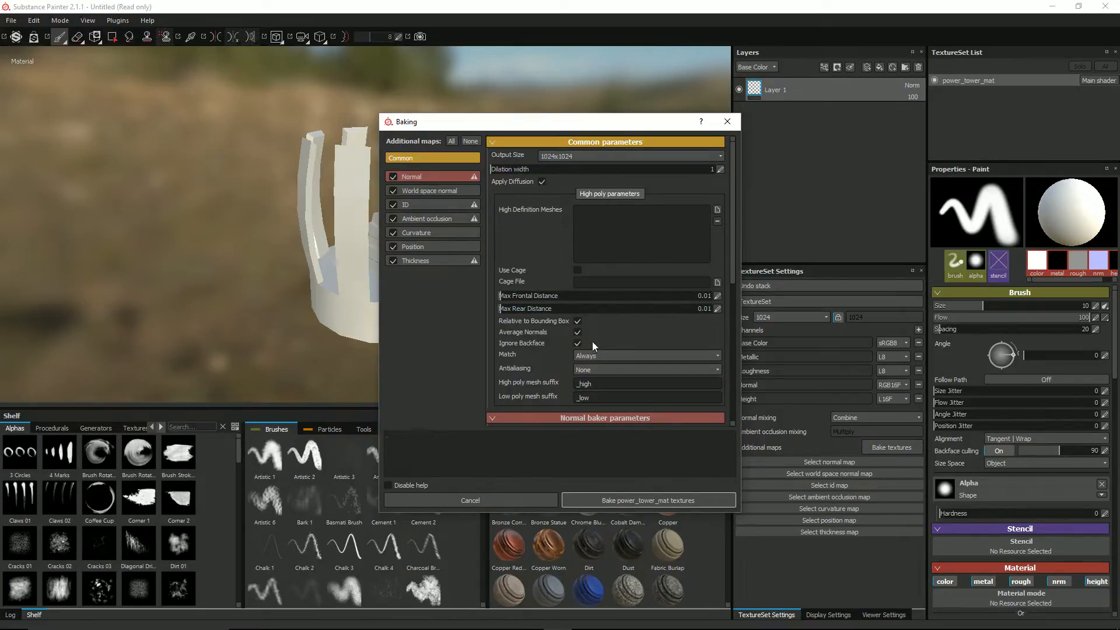
pyautogui.click(594, 370)
pyautogui.click(603, 394)
pyautogui.moveTo(565, 122); pyautogui.dragTo(710, 92)
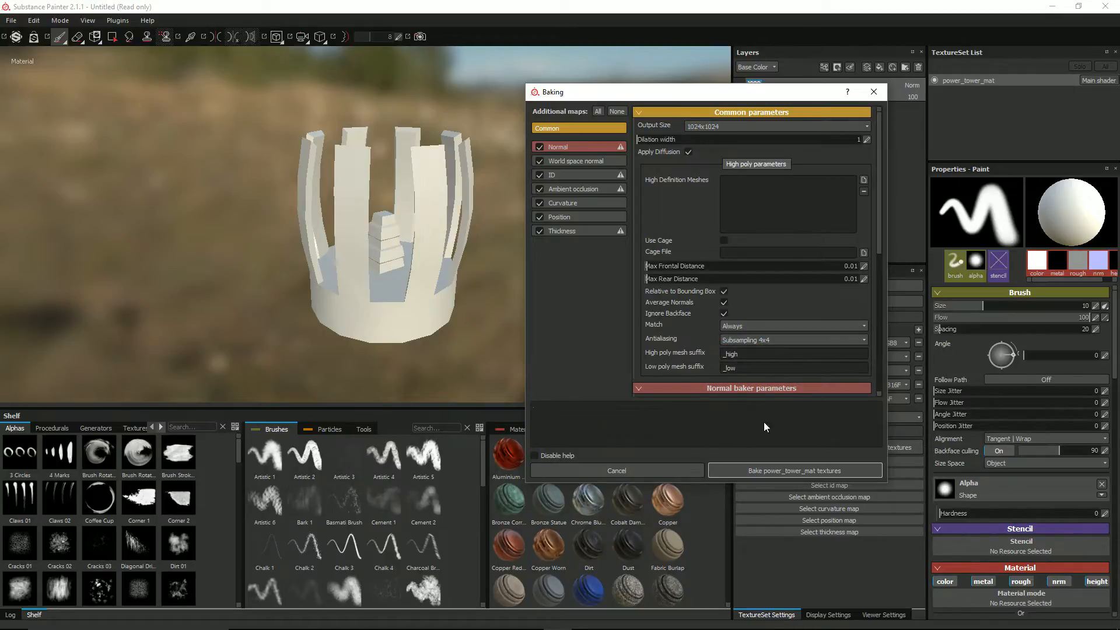
pyautogui.click(794, 471)
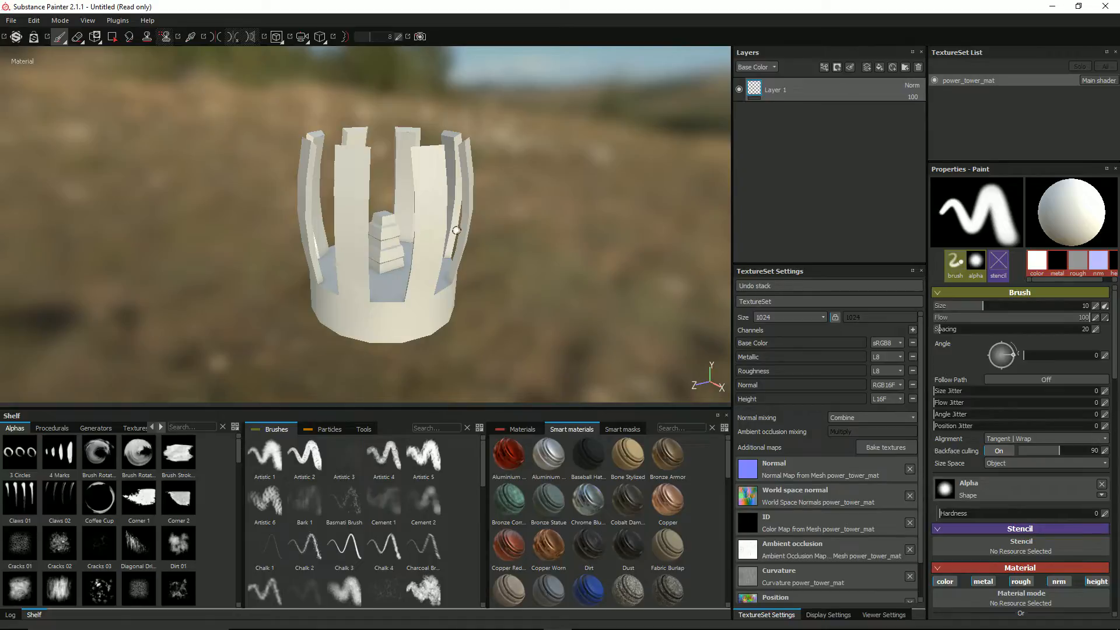
# Examine the baked tower from several angles and distances, checking its ribs, base and stepped centre.
pyautogui.keyDown('alt'); pyautogui.moveTo(465, 255); pyautogui.dragTo(295, 257); pyautogui.keyUp('alt')
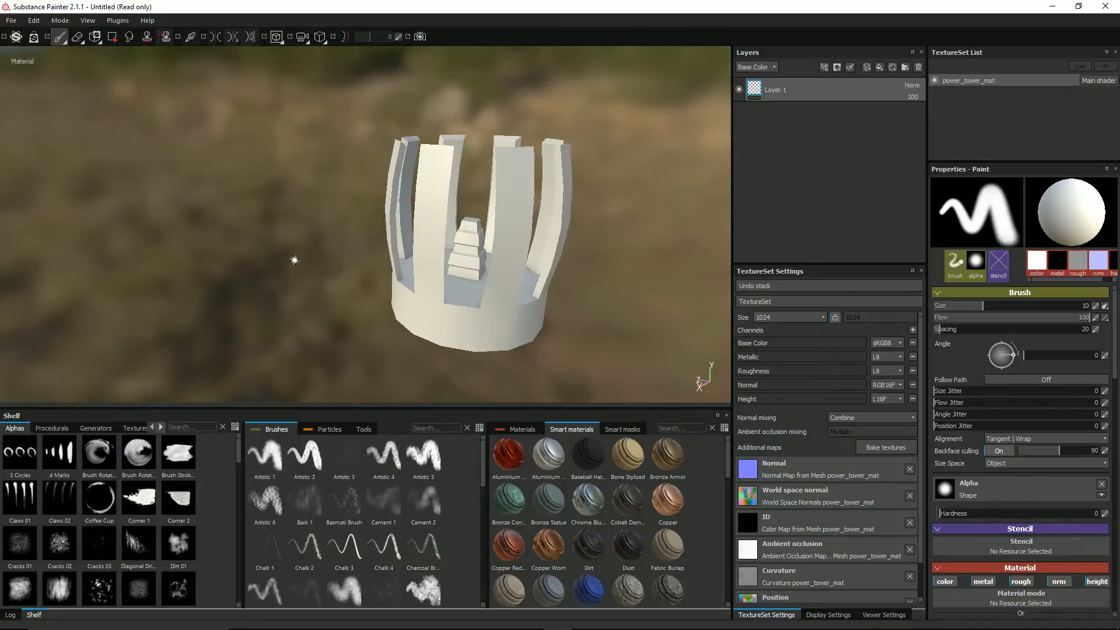
pyautogui.keyDown('alt'); pyautogui.moveTo(560, 268); pyautogui.dragTo(470, 289); pyautogui.keyUp('alt')
pyautogui.scroll(3, 472, 289)
pyautogui.scroll(-2, 468, 304)
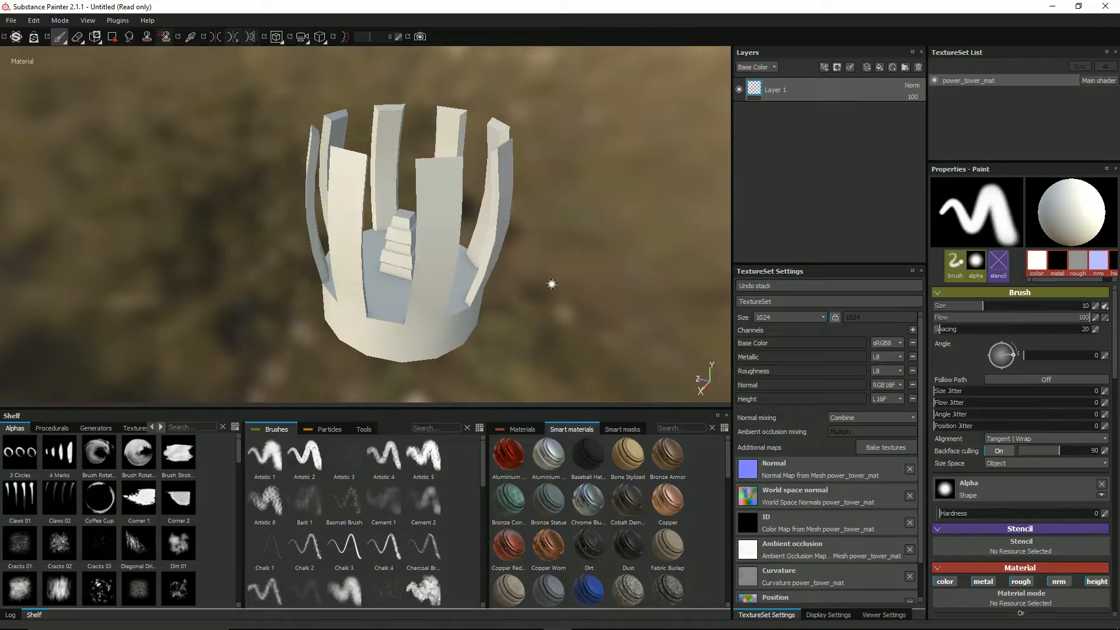
pyautogui.keyDown('alt'); pyautogui.moveTo(322, 288); pyautogui.dragTo(354, 282); pyautogui.keyUp('alt')
pyautogui.scroll(1, 486, 271)
pyautogui.scroll(-2, 486, 271)
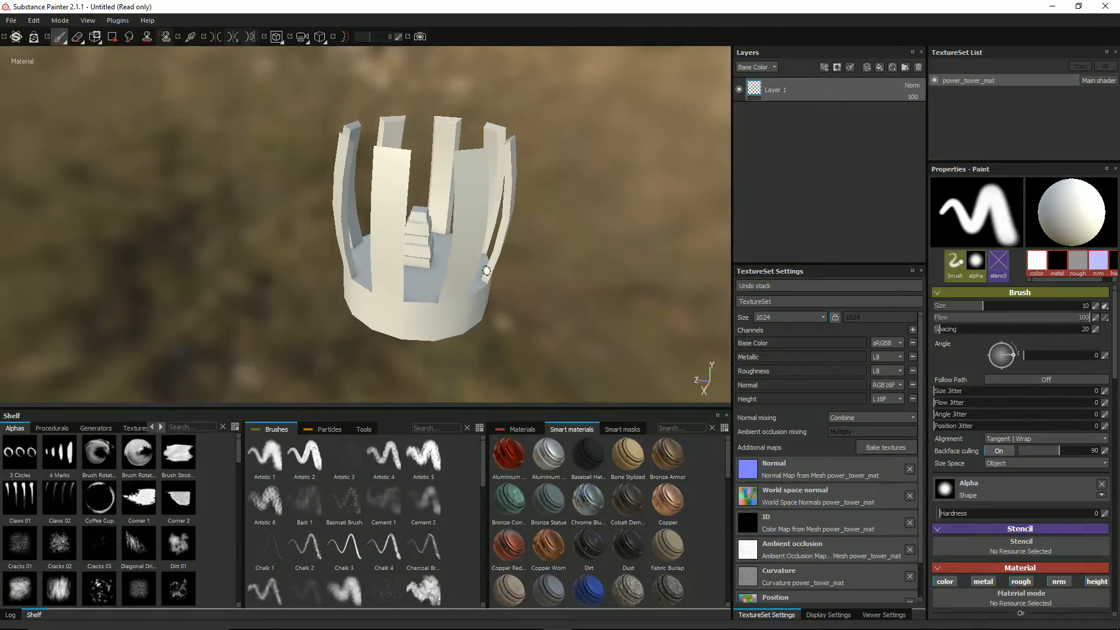
pyautogui.keyDown('alt'); pyautogui.moveTo(482, 252); pyautogui.dragTo(475, 235); pyautogui.keyUp('alt')
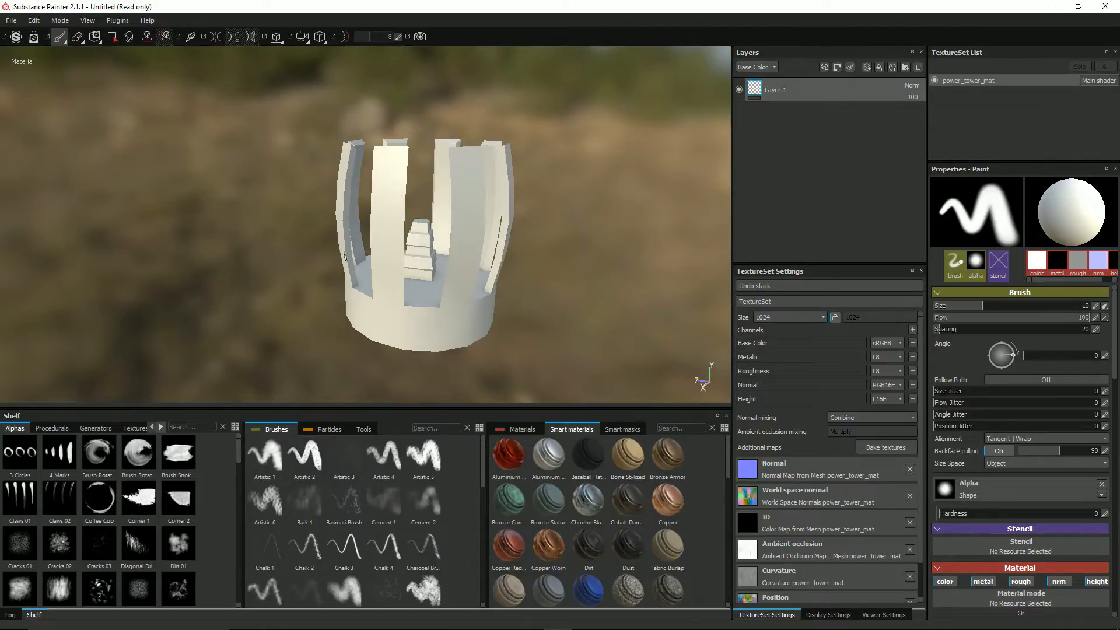
pyautogui.keyDown('alt'); pyautogui.moveTo(325, 213); pyautogui.dragTo(371, 233); pyautogui.keyUp('alt')
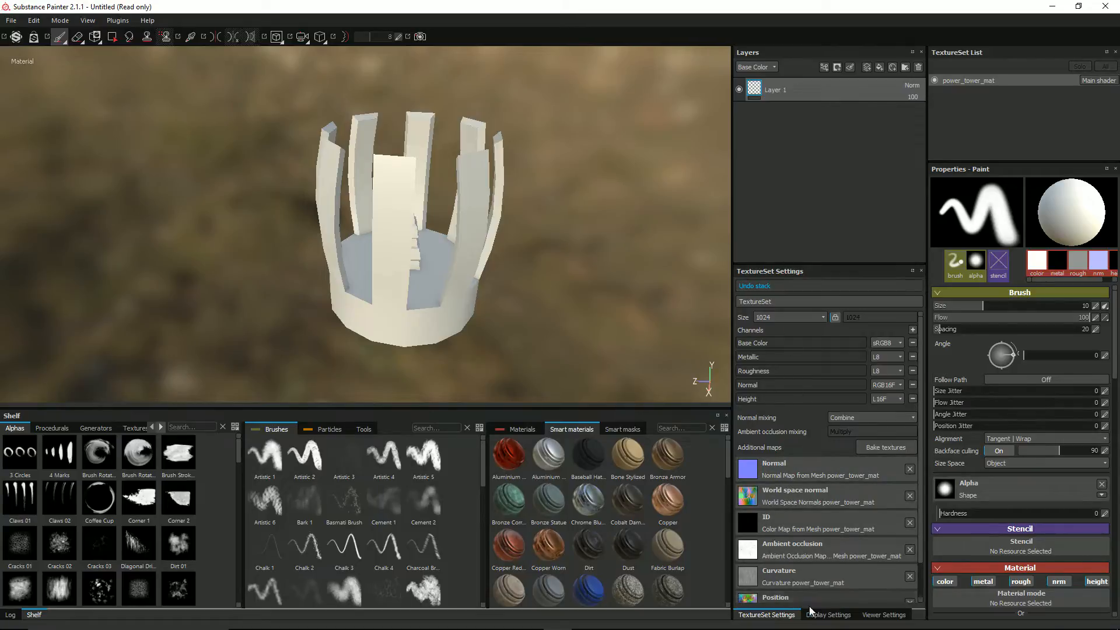
# Turn on the wireframe overlay for the tower and inspect its polygon edges.
pyautogui.click(875, 615)
pyautogui.click(740, 573)
pyautogui.keyDown('alt'); pyautogui.moveTo(462, 264); pyautogui.dragTo(396, 237); pyautogui.keyUp('alt')
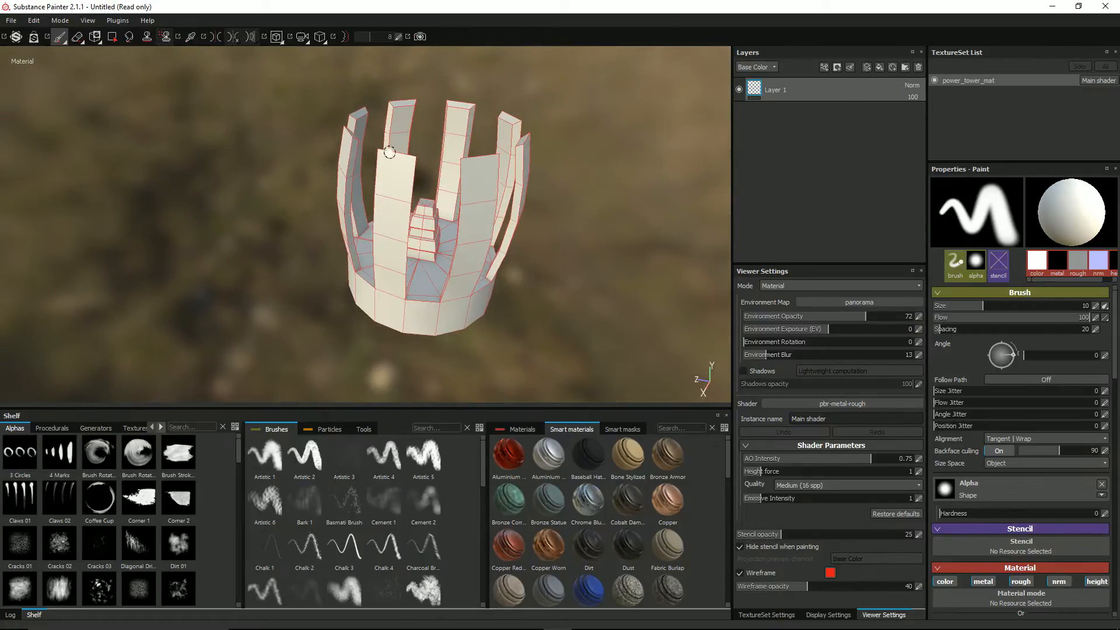
pyautogui.moveTo(471, 182)
pyautogui.keyDown('alt'); pyautogui.mouseDown()
pyautogui.moveTo(449, 175)
pyautogui.moveTo(460, 172)
pyautogui.mouseUp(); pyautogui.keyUp('alt')
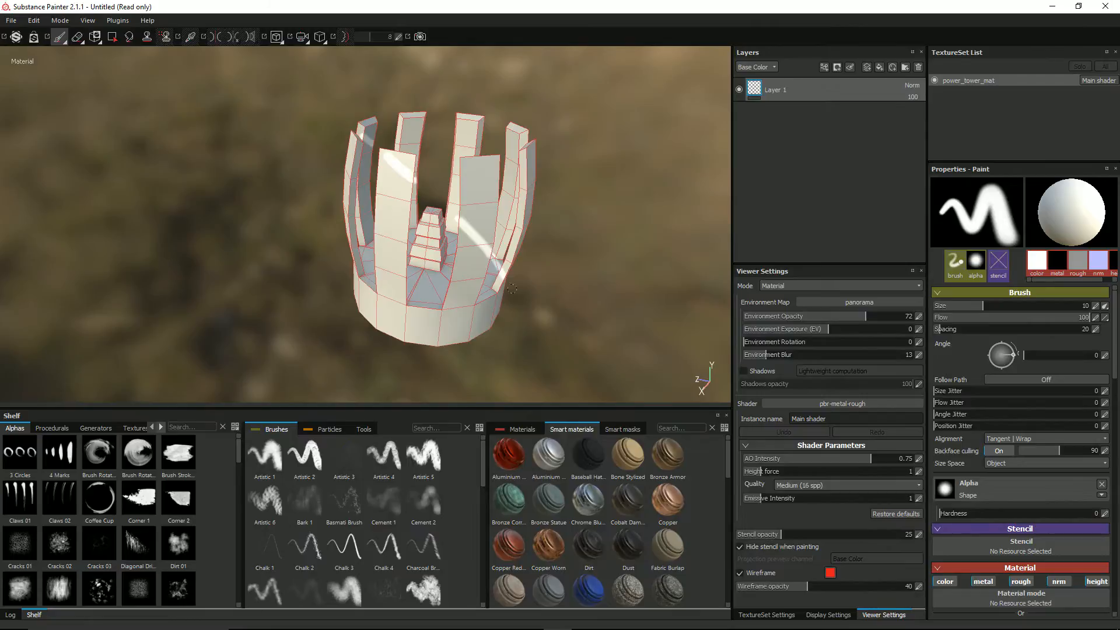
pyautogui.keyDown('shift'); pyautogui.moveTo(555, 327); pyautogui.dragTo(678, 271, button='right'); pyautogui.keyUp('shift')
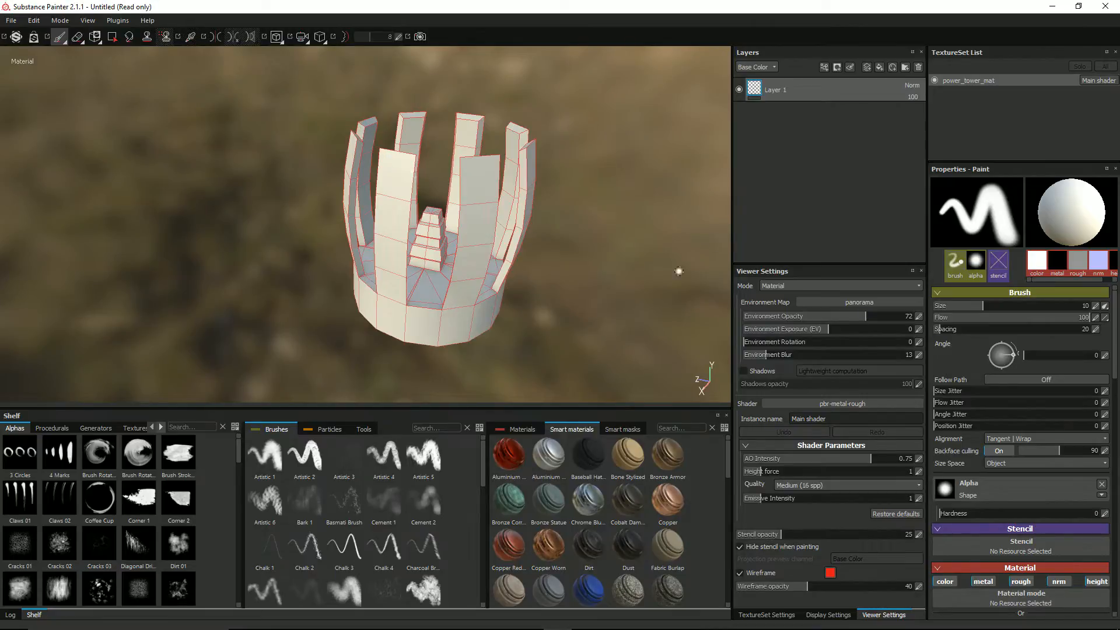
# Delete Layer 1, add a fill layer in its place and give the fill layer a black mask.
pyautogui.click(918, 67)
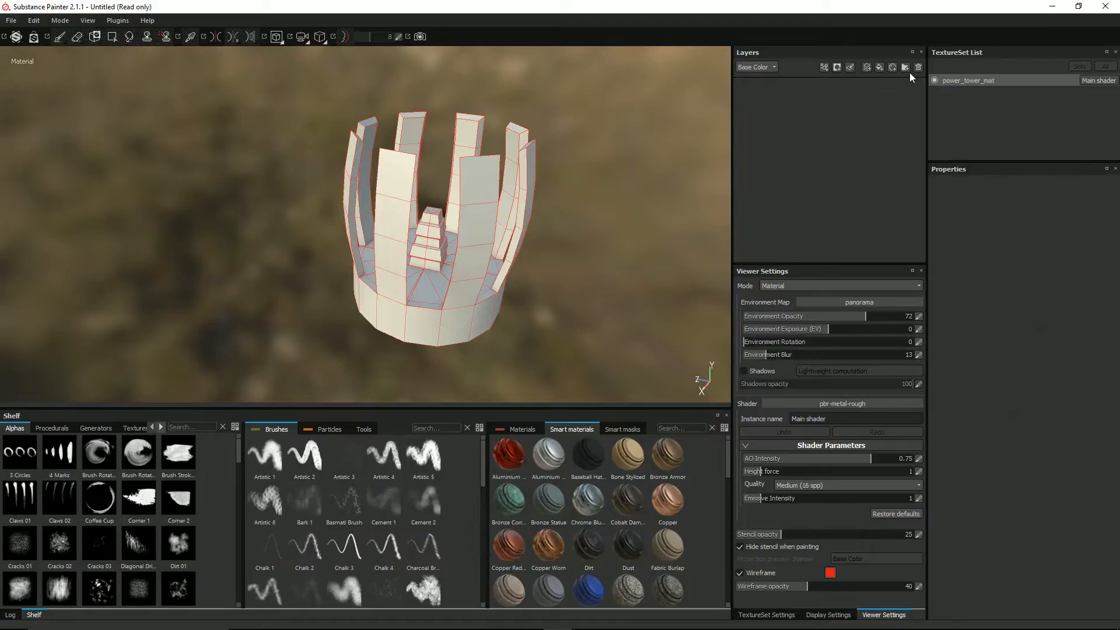
pyautogui.click(880, 68)
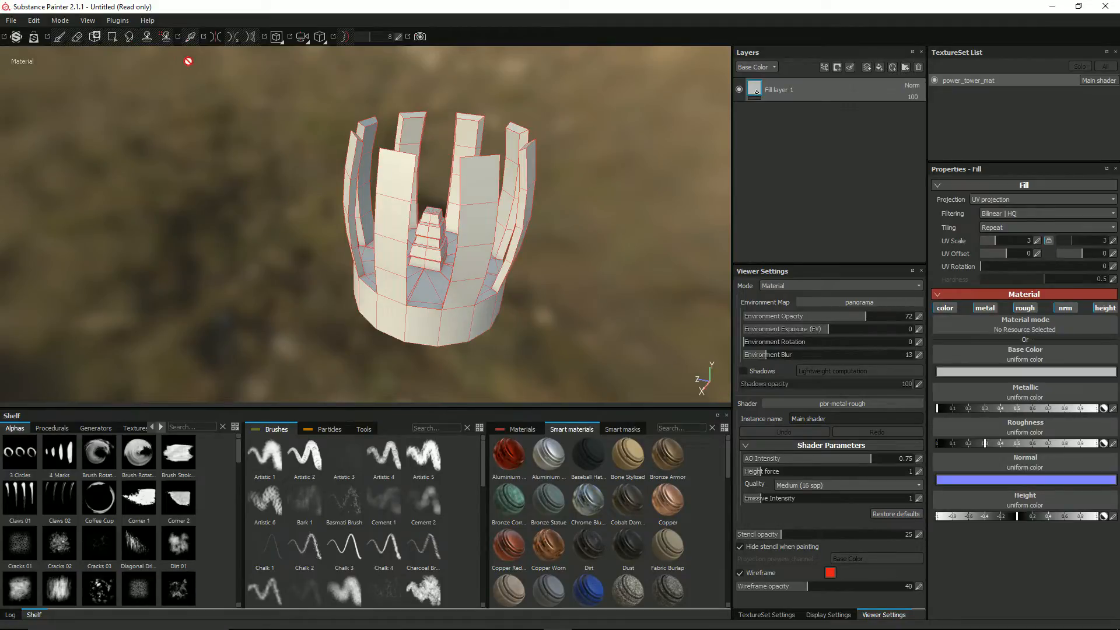
pyautogui.rightClick(750, 93)
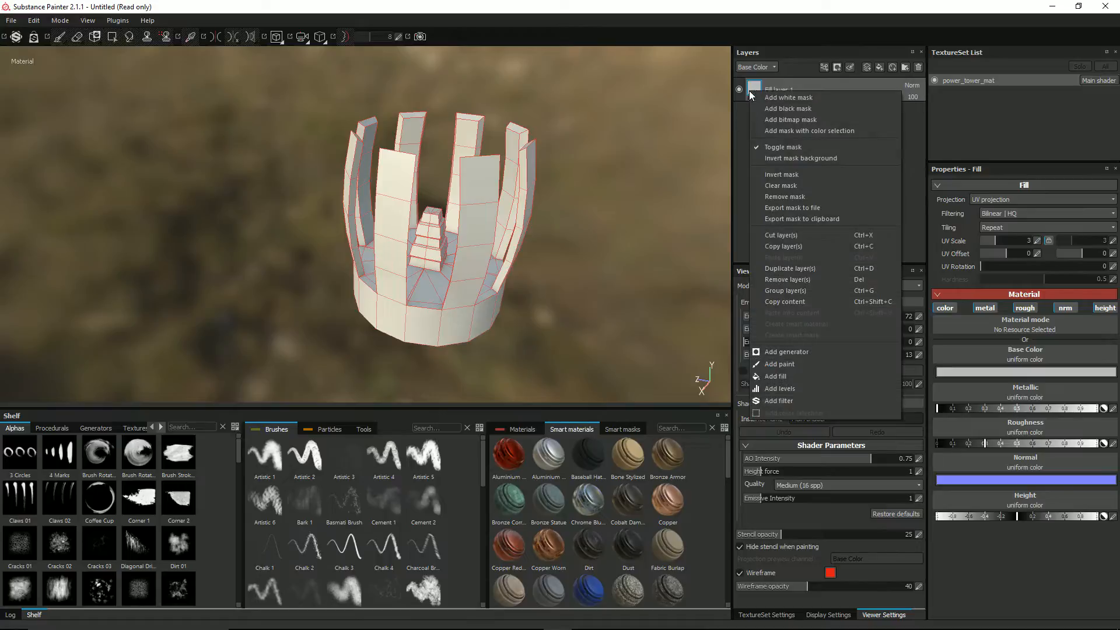
pyautogui.click(772, 109)
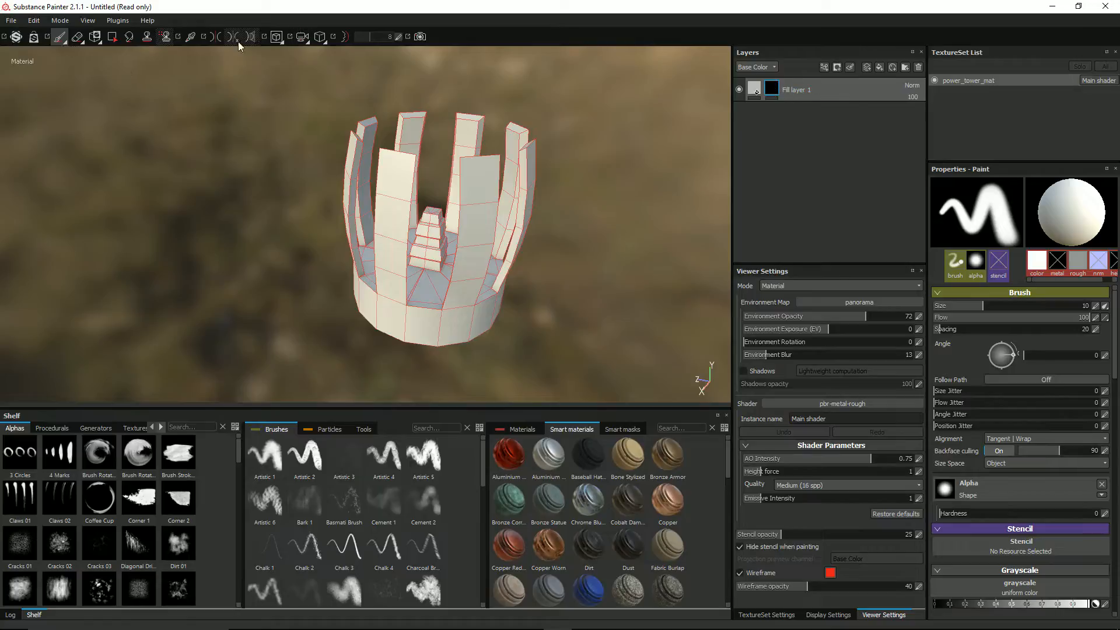
# Fill the whole tower's faces with white in the fill layer's mask using Polygon Fill.
pyautogui.click(111, 37)
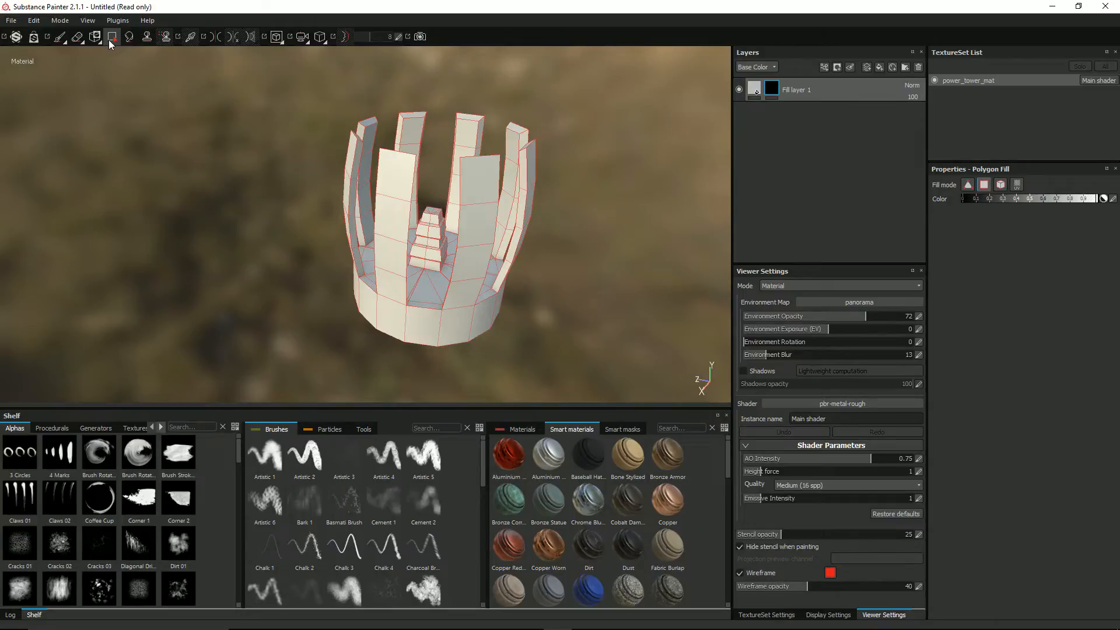
pyautogui.moveTo(301, 81); pyautogui.dragTo(596, 343)
pyautogui.keyDown('alt'); pyautogui.moveTo(423, 234); pyautogui.dragTo(438, 195); pyautogui.keyUp('alt')
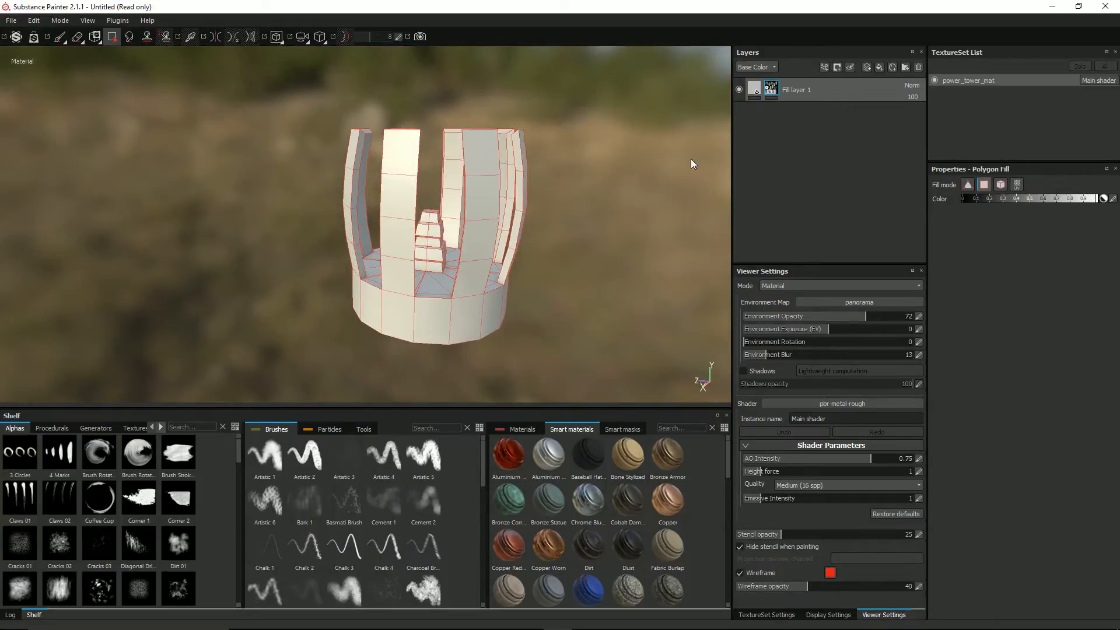
# Set the fill layer's base color to a bright red of R 0.552, G 0, B 0.
pyautogui.click(756, 90)
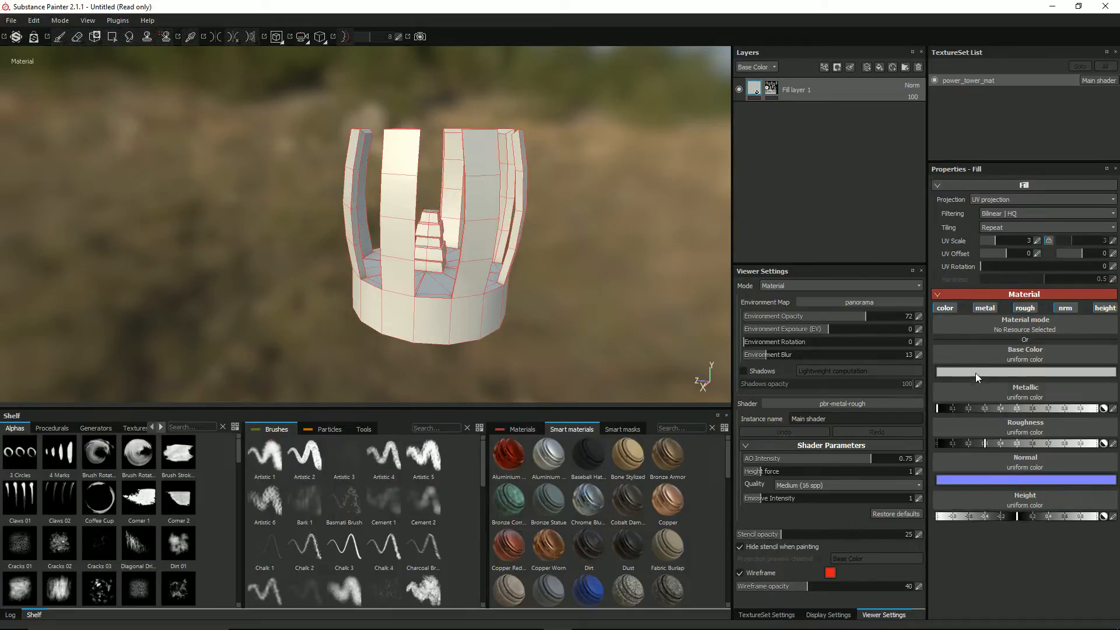
pyautogui.click(986, 357)
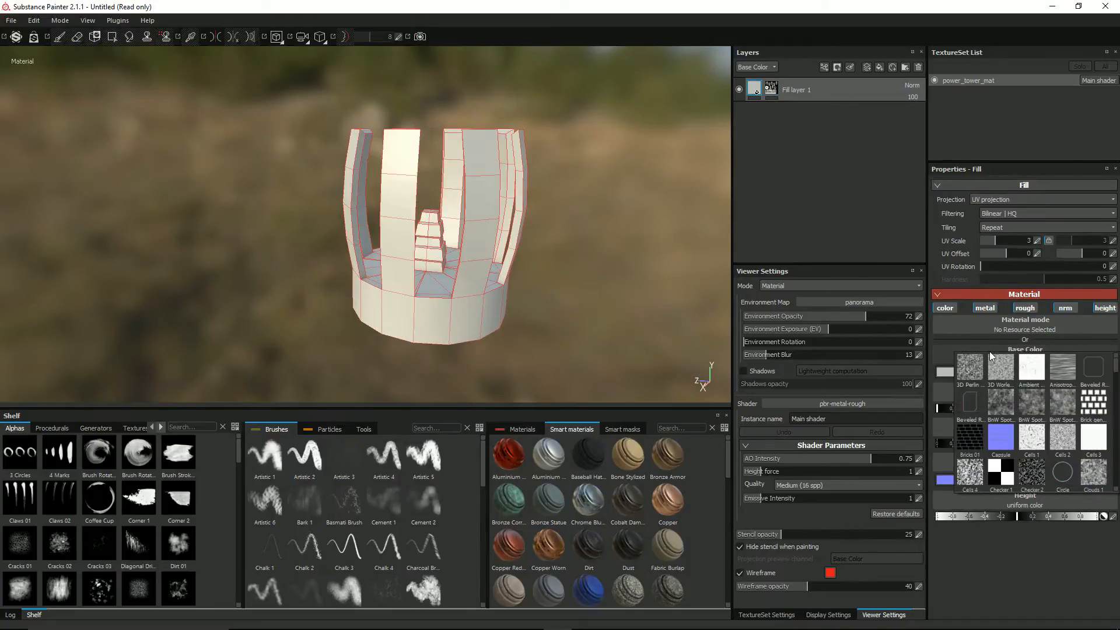
pyautogui.click(942, 373)
pyautogui.moveTo(870, 380); pyautogui.dragTo(949, 355)
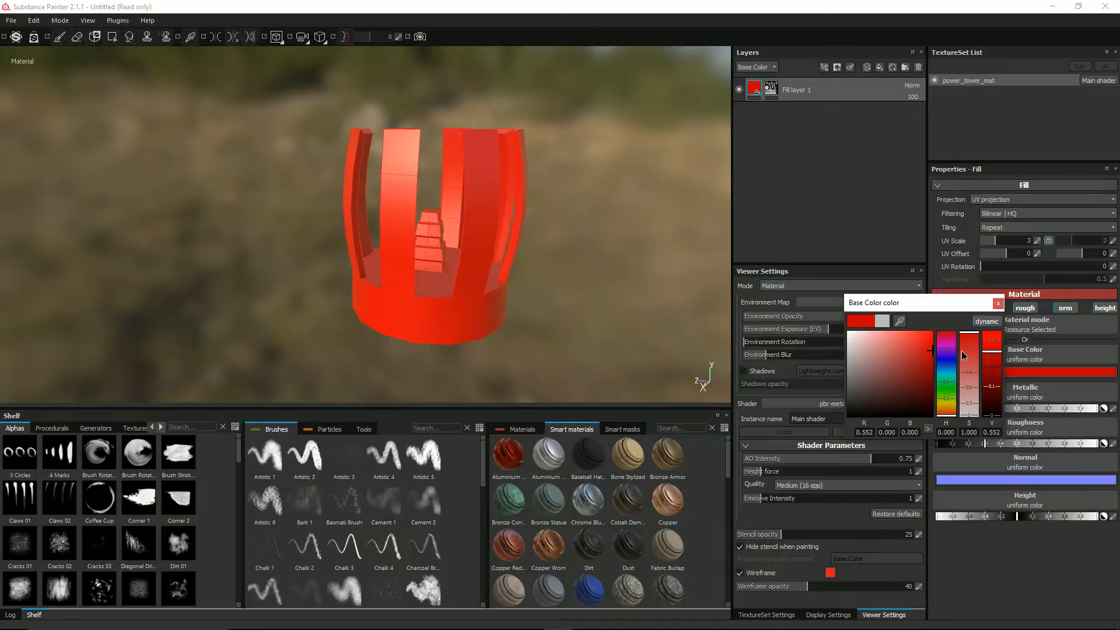
# Mask out the tower's inner floor and stepped centre from the fill layer using Polygon Fill with black.
pyautogui.moveTo(570, 270)
pyautogui.keyDown('alt'); pyautogui.mouseDown()
pyautogui.moveTo(557, 300)
pyautogui.moveTo(605, 278)
pyautogui.moveTo(555, 305)
pyautogui.moveTo(466, 192)
pyautogui.moveTo(530, 227)
pyautogui.moveTo(548, 268)
pyautogui.mouseUp(); pyautogui.keyUp('alt')
pyautogui.keyDown('alt'); pyautogui.moveTo(438, 263); pyautogui.dragTo(501, 245); pyautogui.keyUp('alt')
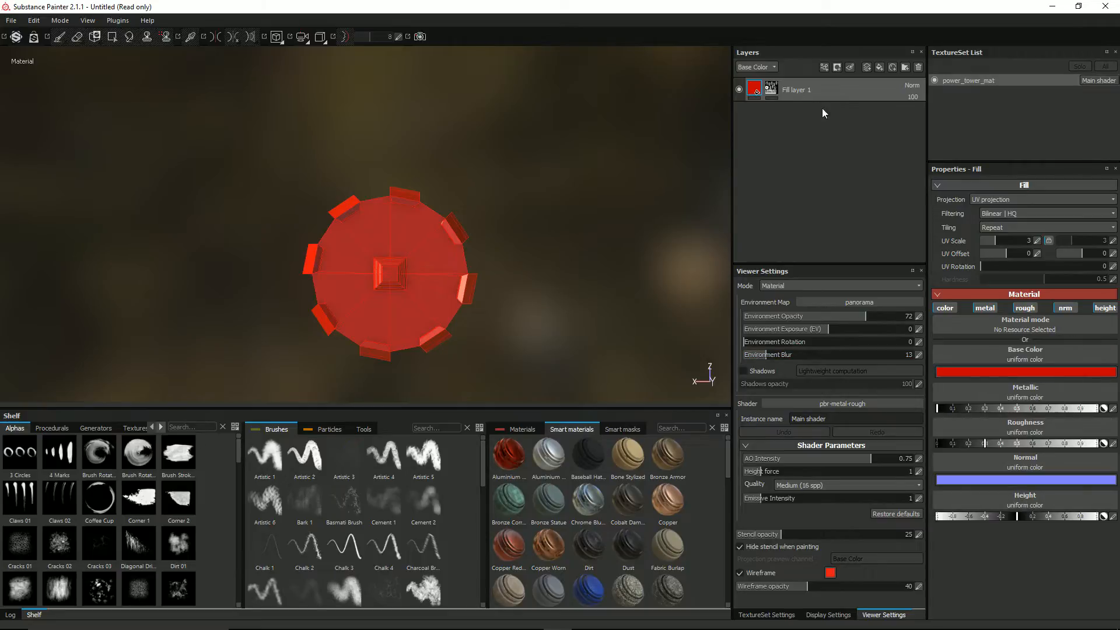
pyautogui.click(769, 92)
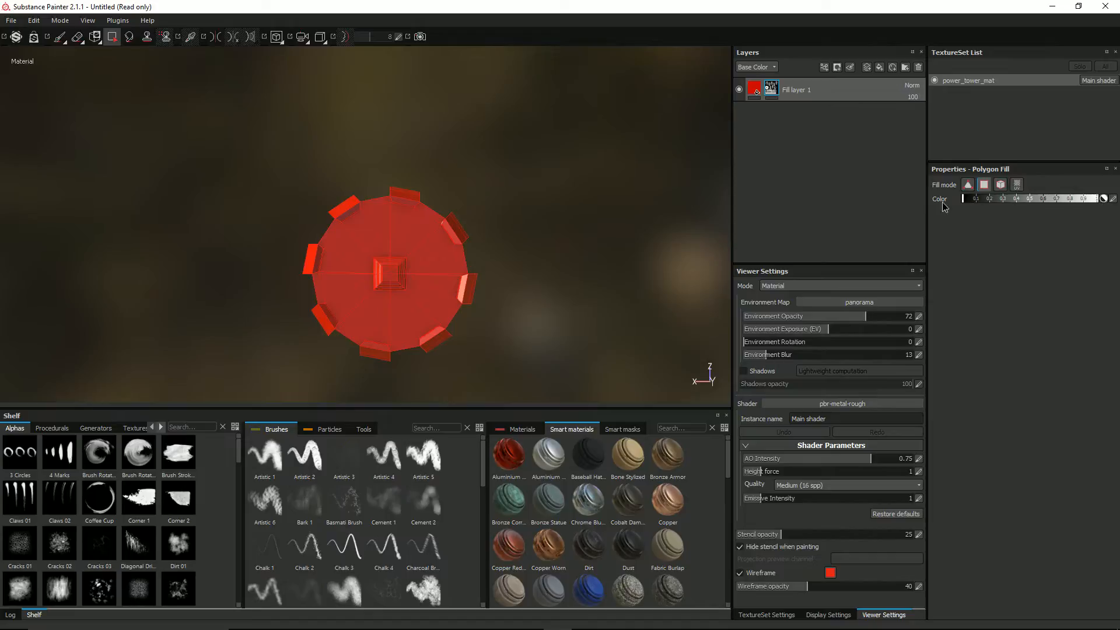
pyautogui.moveTo(362, 239); pyautogui.dragTo(417, 305)
pyautogui.keyDown('alt'); pyautogui.moveTo(512, 292); pyautogui.dragTo(418, 252); pyautogui.keyUp('alt')
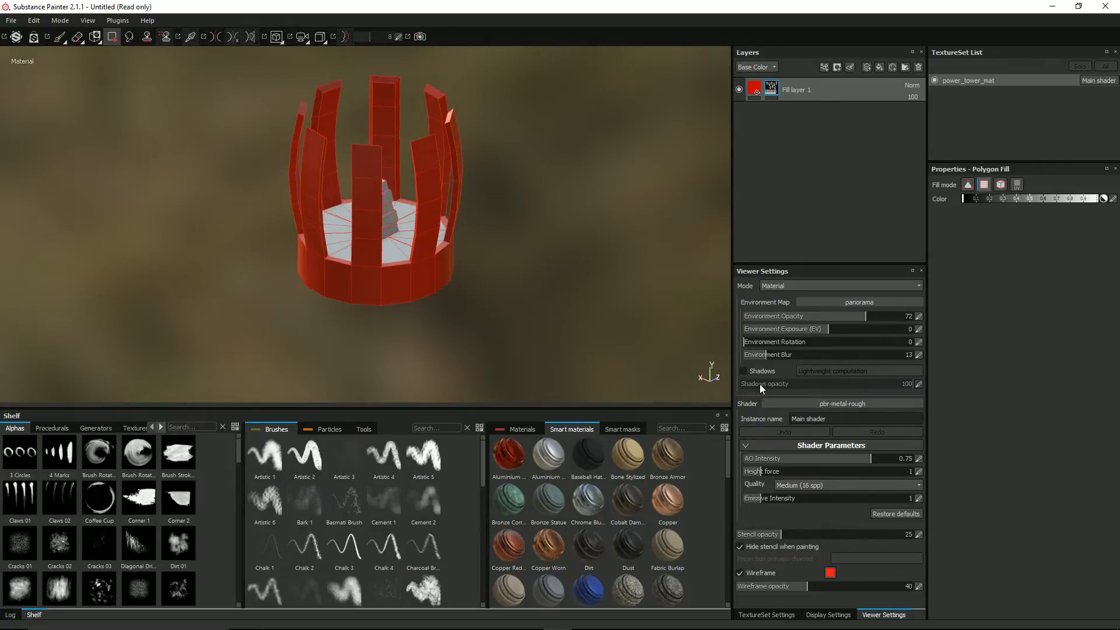
pyautogui.keyDown('alt'); pyautogui.moveTo(335, 193); pyautogui.dragTo(459, 187); pyautogui.keyUp('alt')
pyautogui.scroll(2, 398, 217)
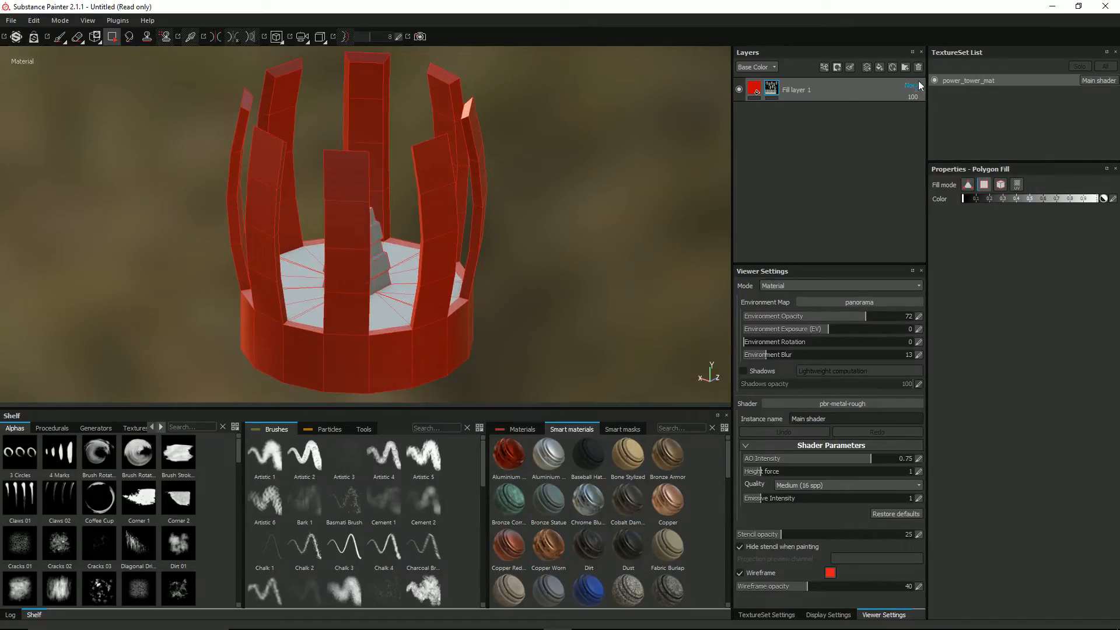
# Create a layer folder, move Fill layer 1 into it and rename the folder as Outer Section.
pyautogui.click(904, 67)
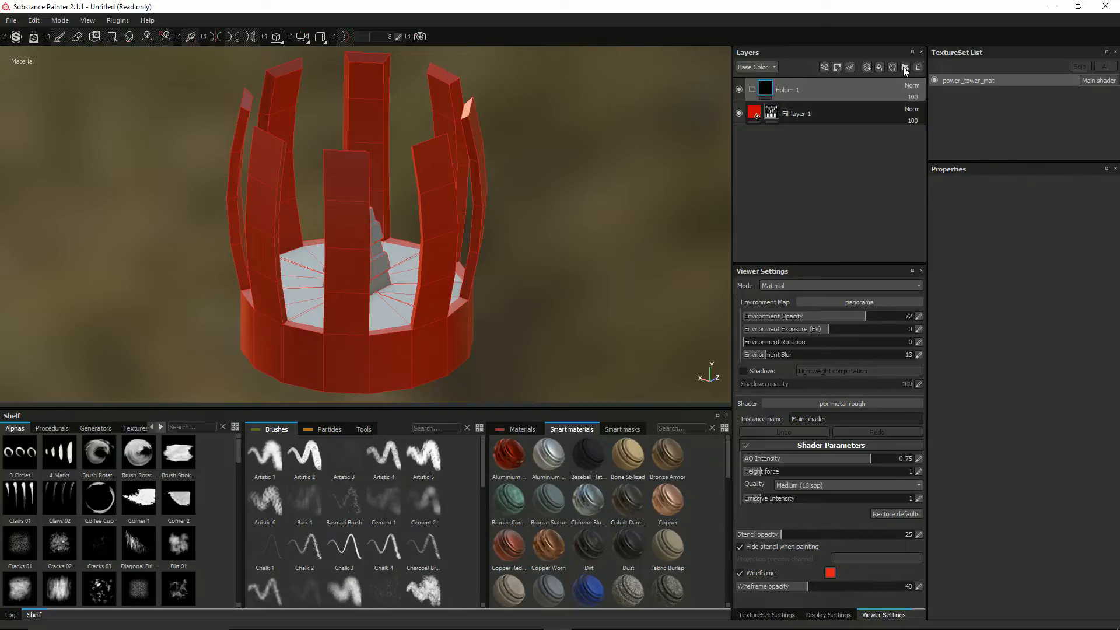
pyautogui.moveTo(793, 118); pyautogui.dragTo(806, 96)
pyautogui.click(775, 89)
pyautogui.doubleClick(775, 90)
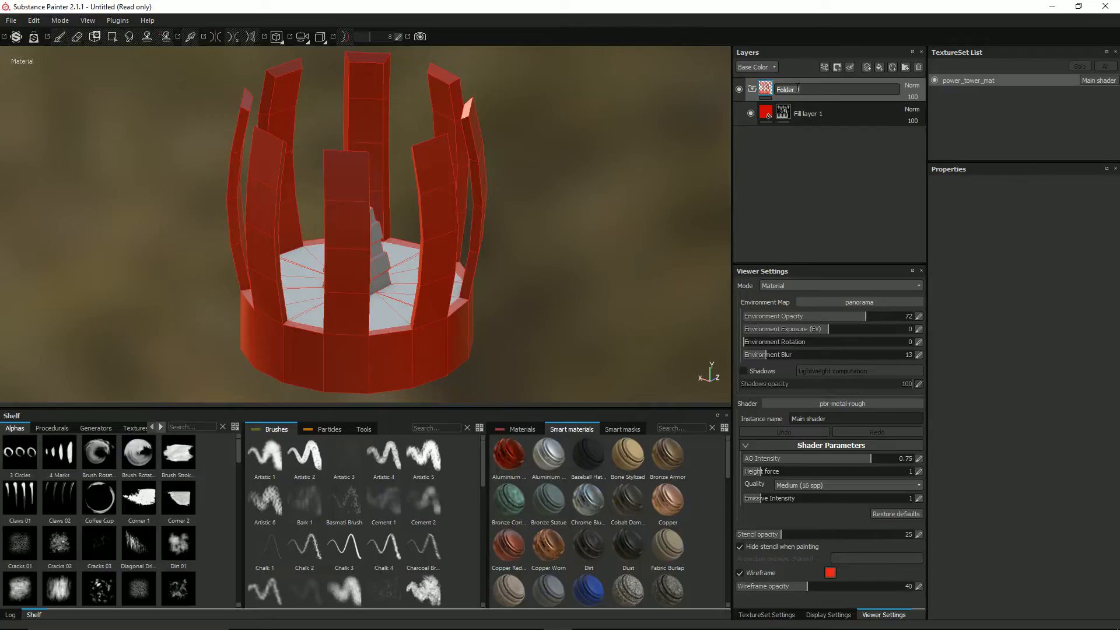
pyautogui.write('Outer S')
pyautogui.rightClick(798, 88)
pyautogui.press('Escape')
pyautogui.press('Return')
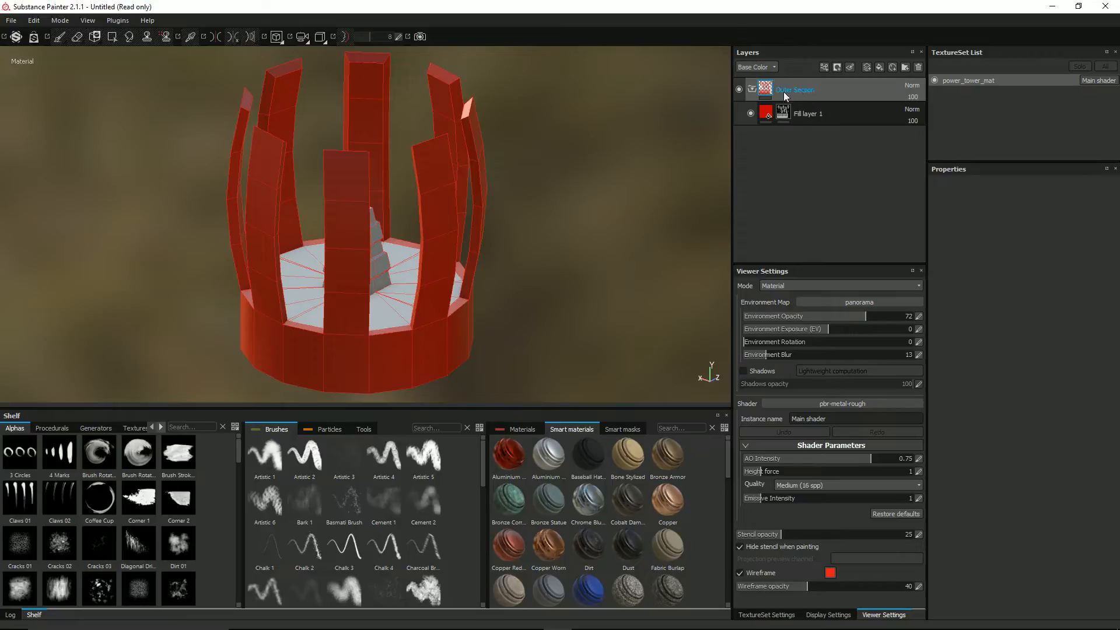
# Copy Fill layer 1's mask into a new black mask on the Outer Section folder, and remove the mask from Fill layer 1.
pyautogui.rightClick(786, 113)
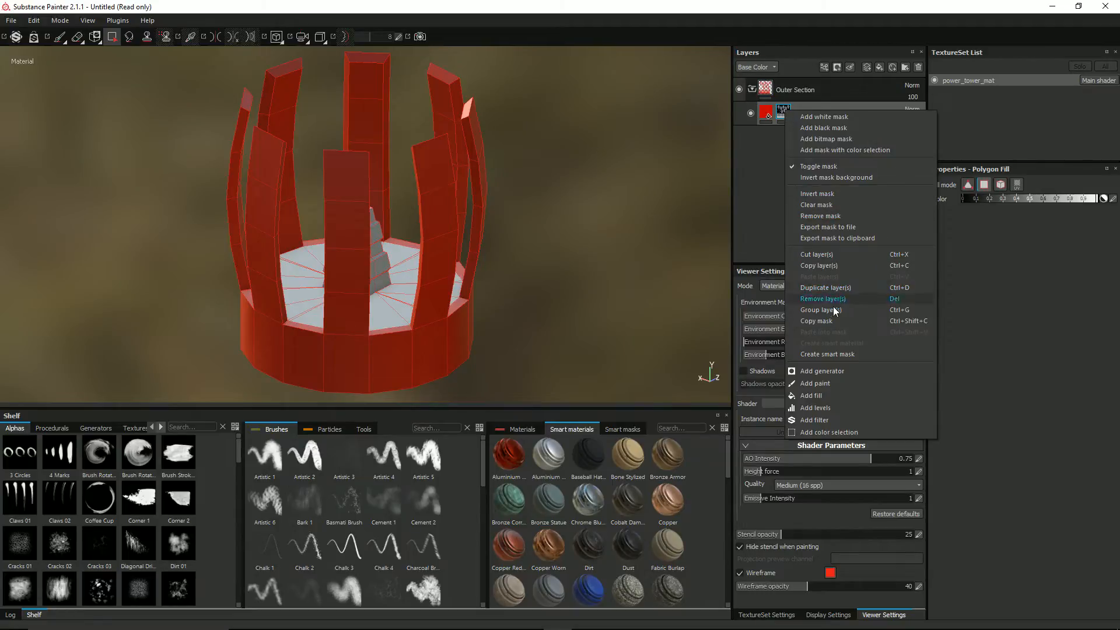
pyautogui.click(831, 321)
pyautogui.click(766, 92)
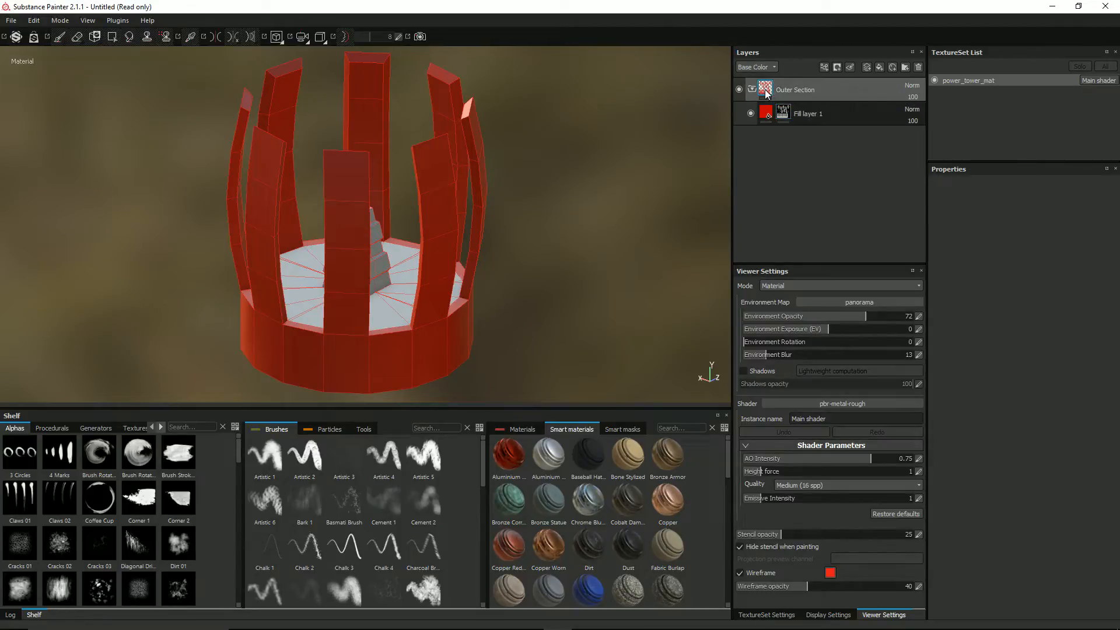
pyautogui.rightClick(766, 91)
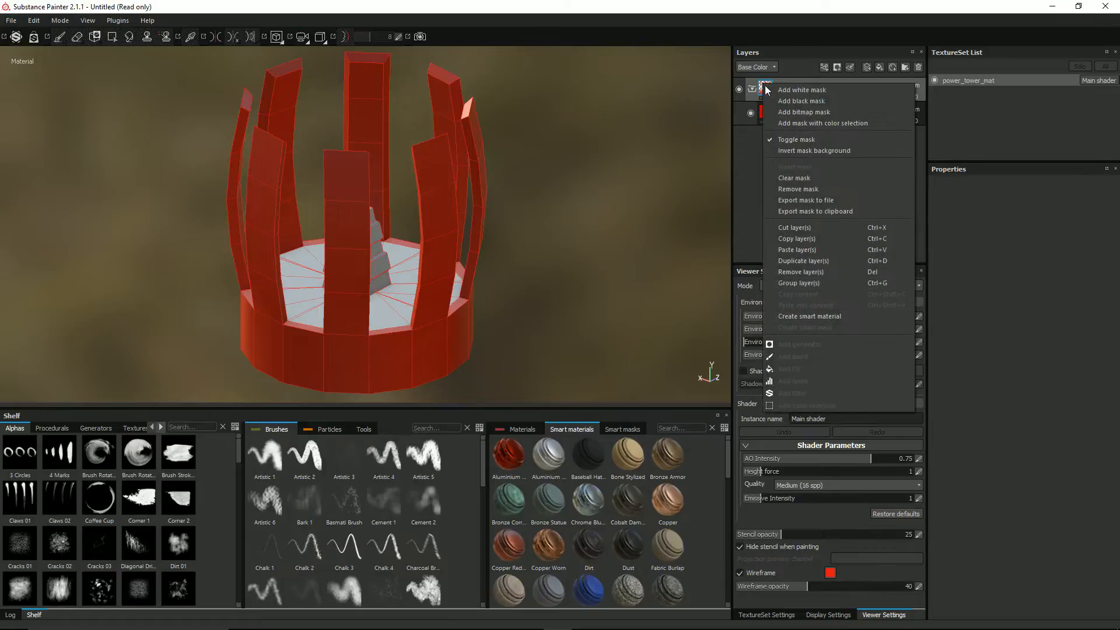
pyautogui.click(780, 104)
pyautogui.rightClick(780, 91)
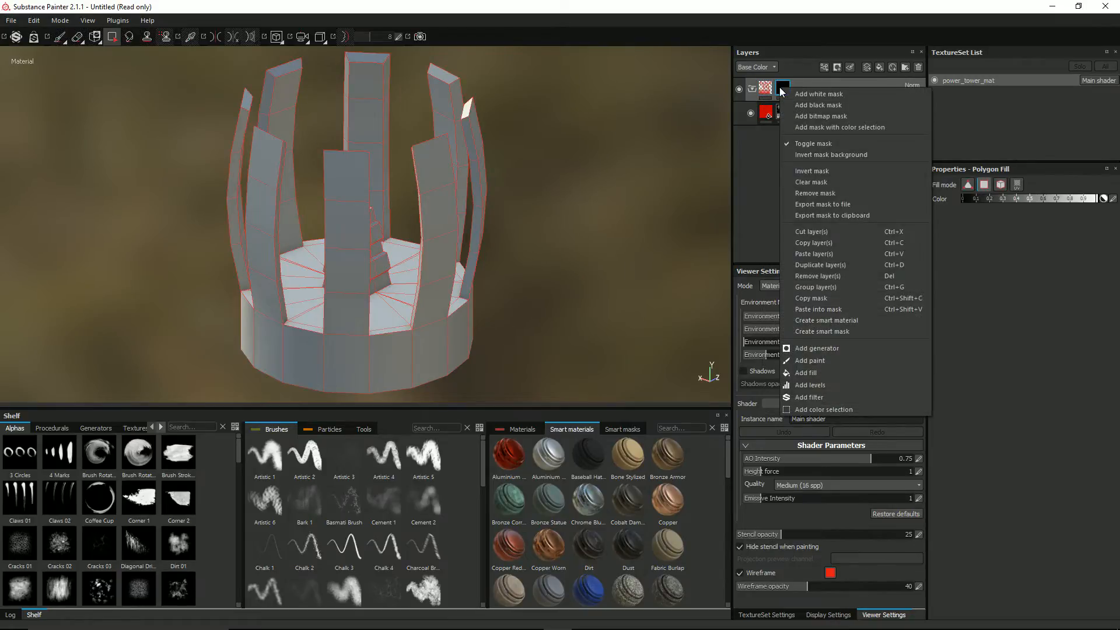
pyautogui.click(828, 309)
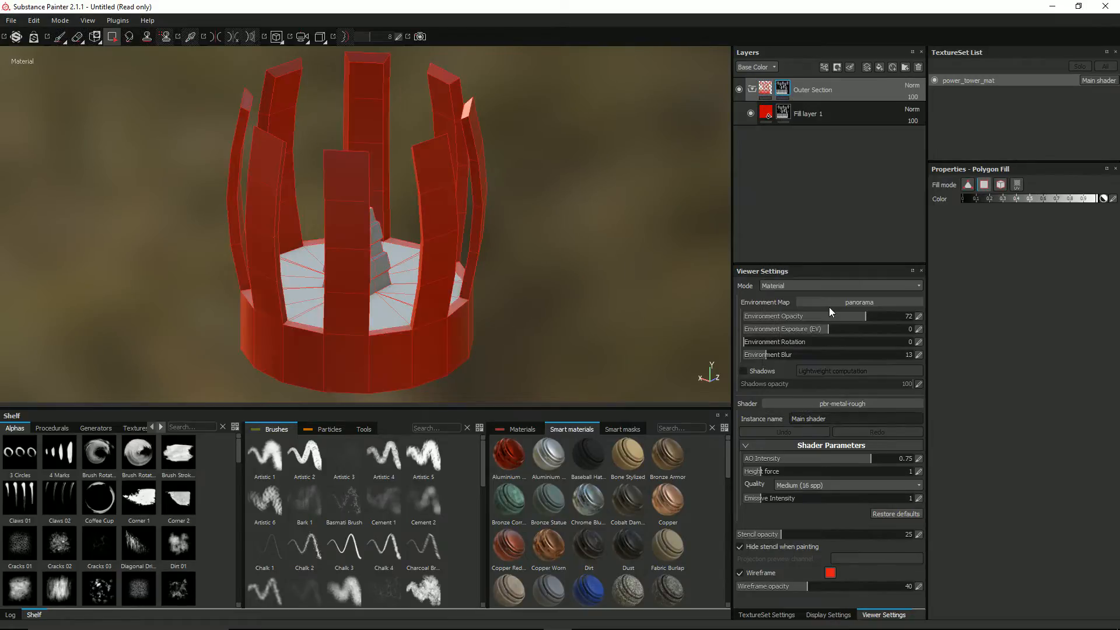
pyautogui.rightClick(783, 115)
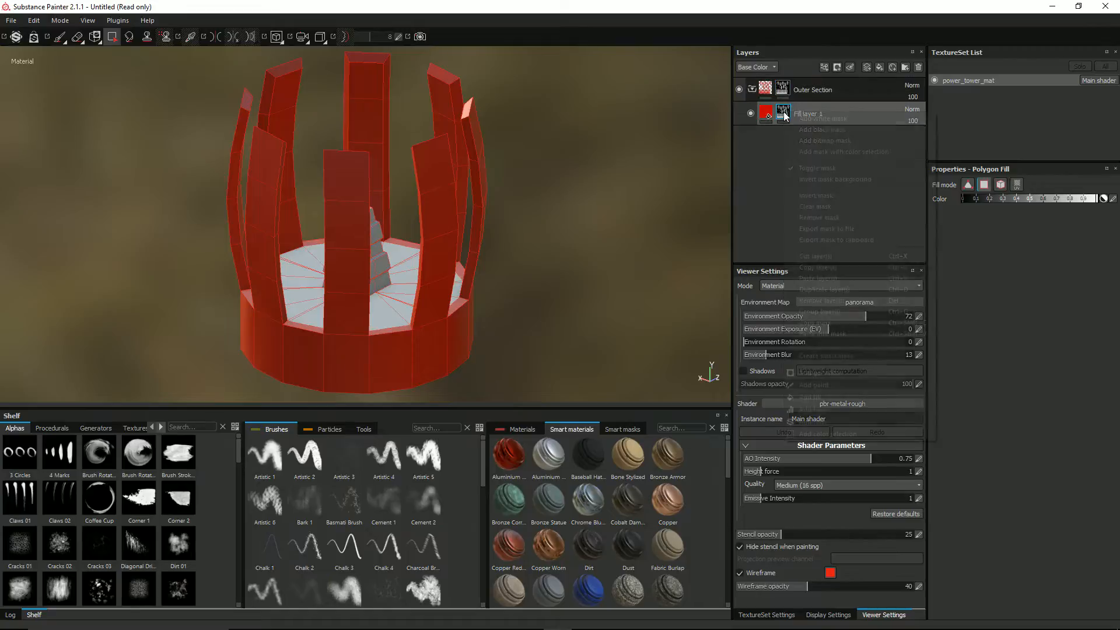
pyautogui.click(816, 218)
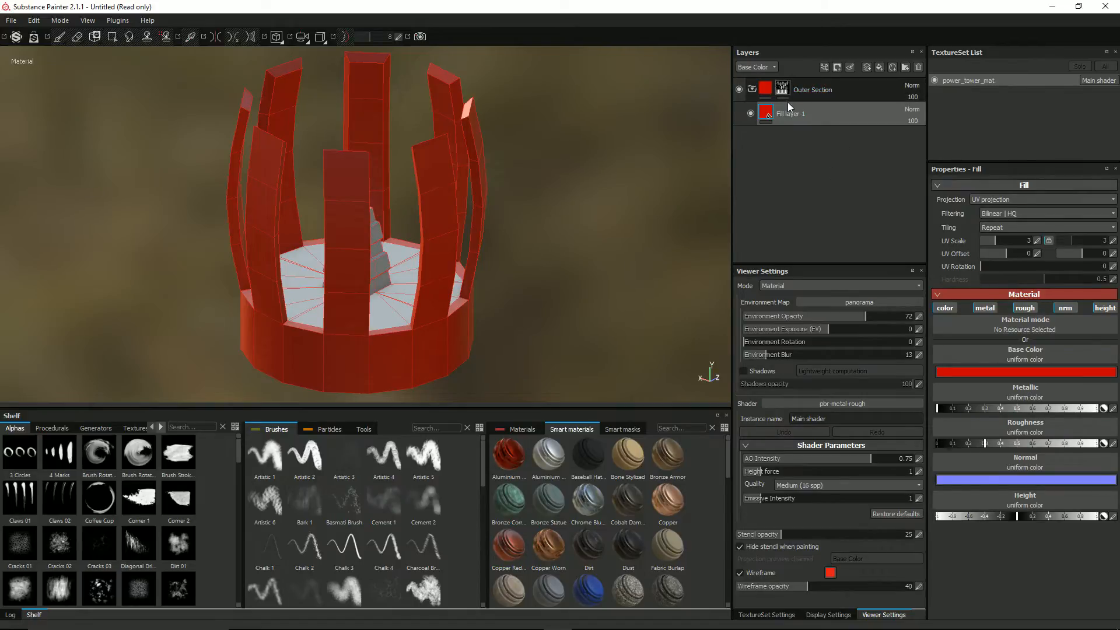
# Set Fill layer 1's base color to a very dark navy of R 0.003, G 0, B 0.022.
pyautogui.keyDown('alt'); pyautogui.moveTo(436, 169); pyautogui.dragTo(393, 160); pyautogui.keyUp('alt')
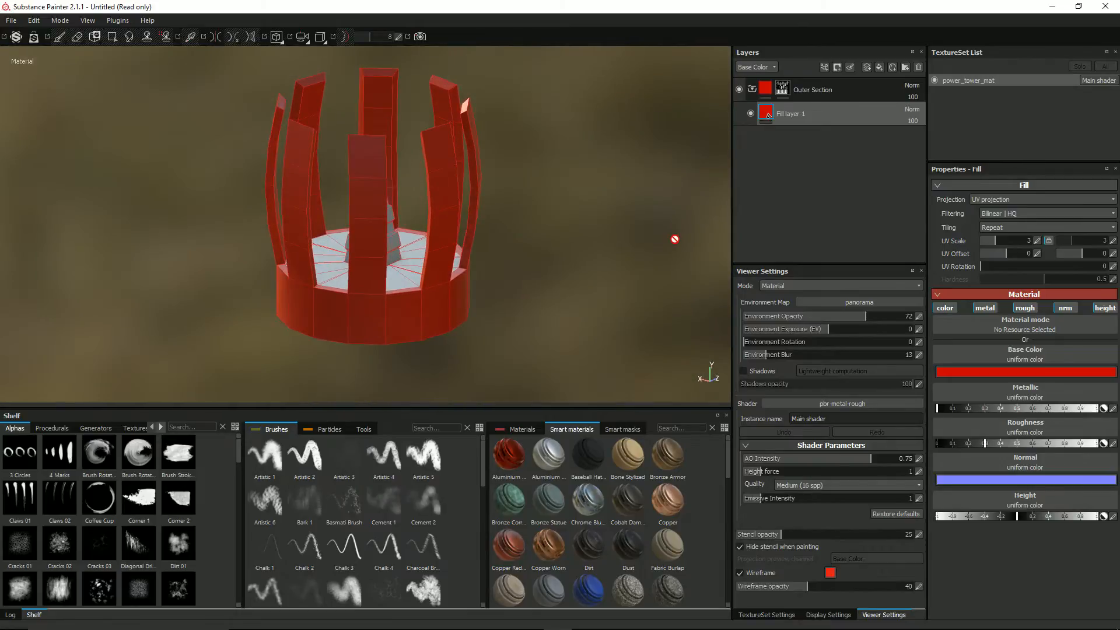
pyautogui.click(1036, 374)
pyautogui.click(1019, 354)
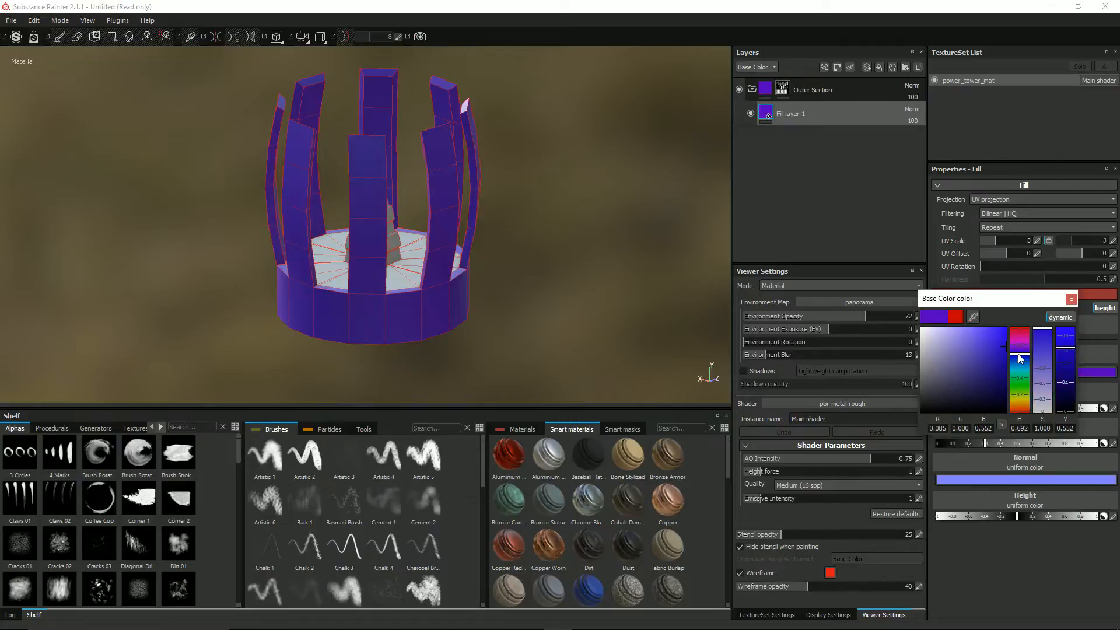
pyautogui.moveTo(1072, 353); pyautogui.dragTo(1066, 403)
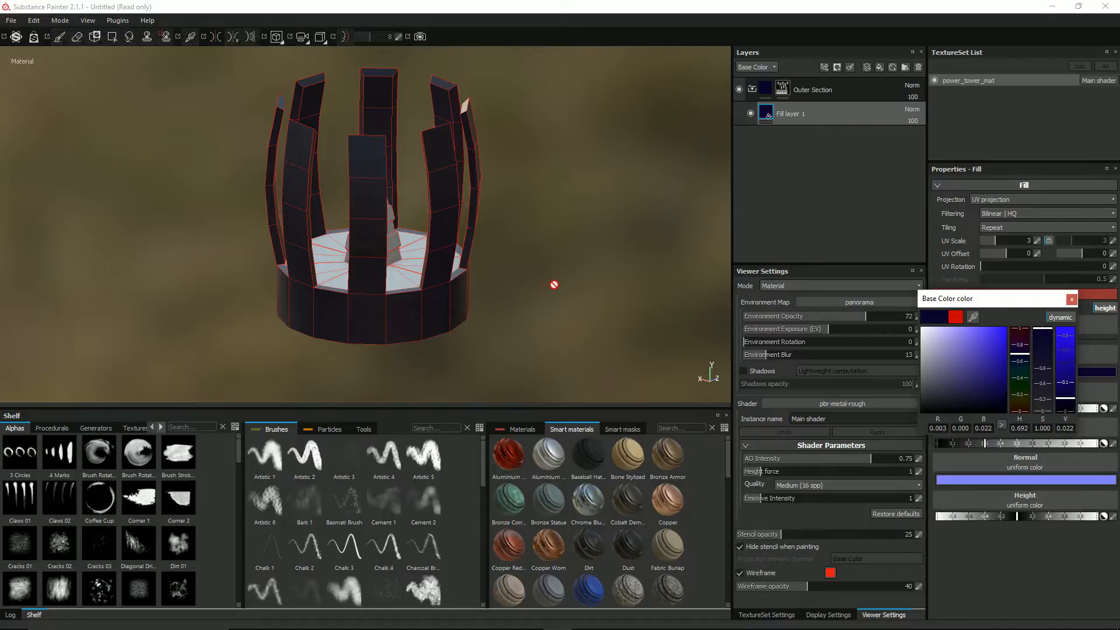
pyautogui.scroll(3, 554, 284)
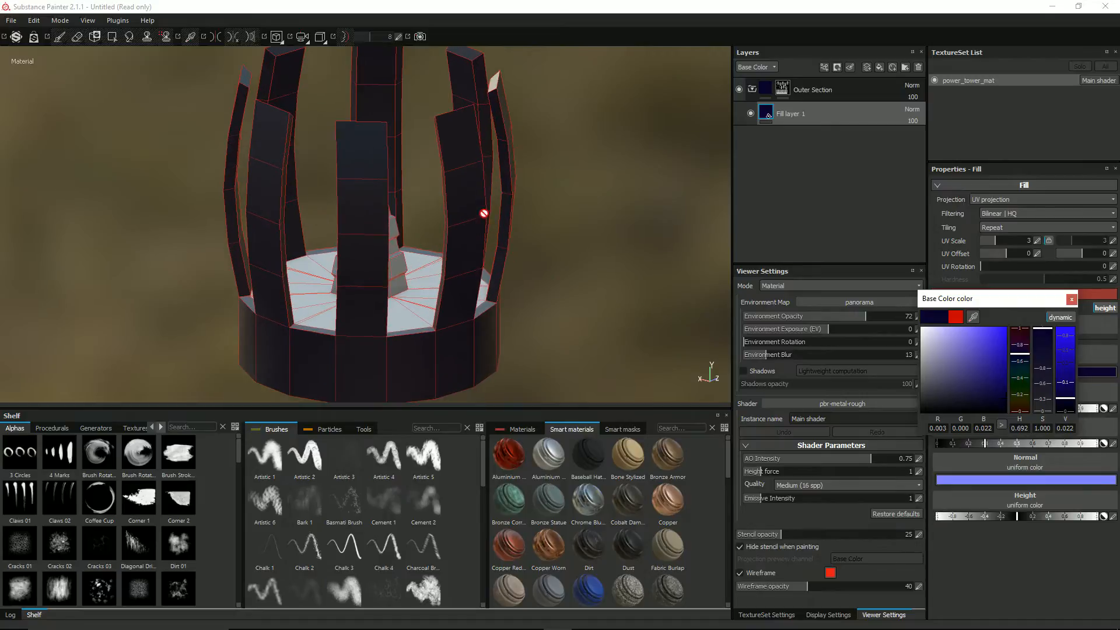
pyautogui.keyDown('alt'); pyautogui.moveTo(490, 222); pyautogui.dragTo(566, 200); pyautogui.keyUp('alt')
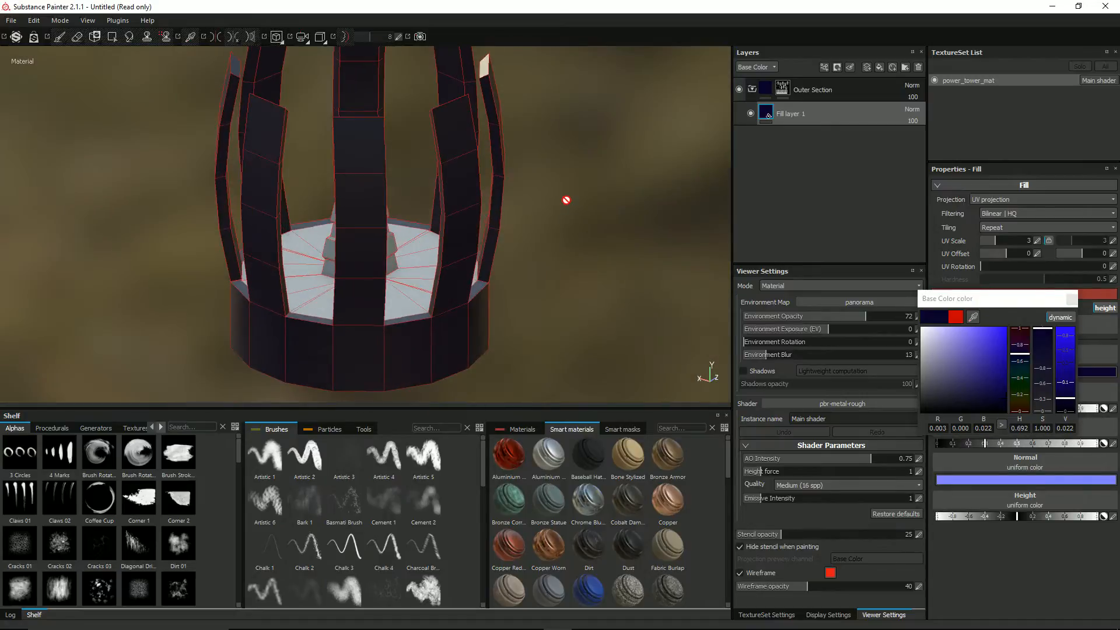
pyautogui.scroll(-5, 586, 197)
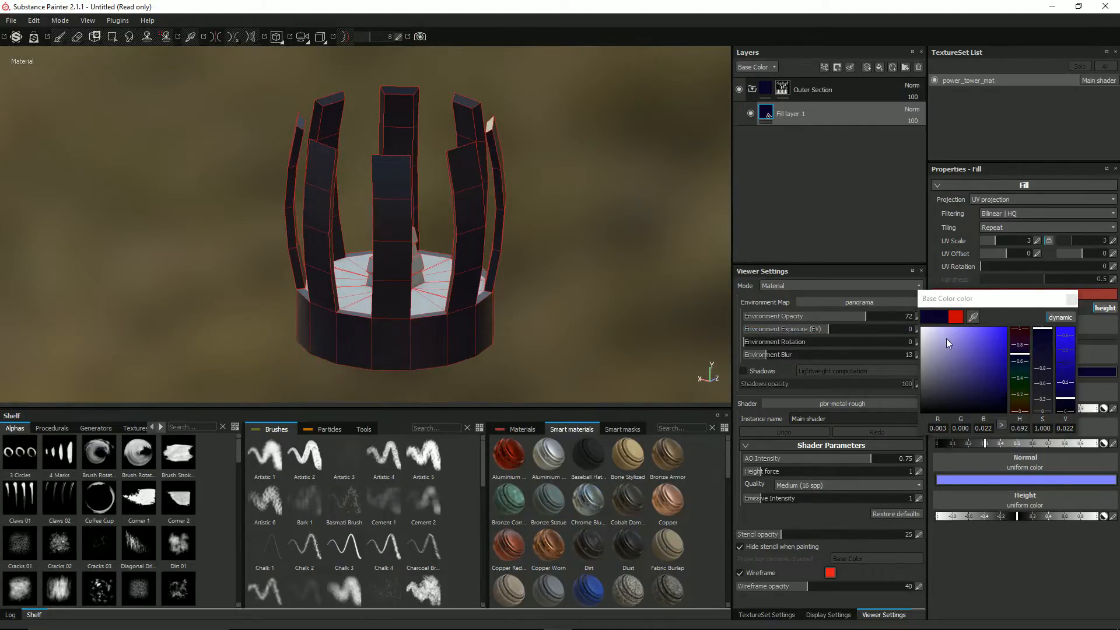
pyautogui.click(1071, 300)
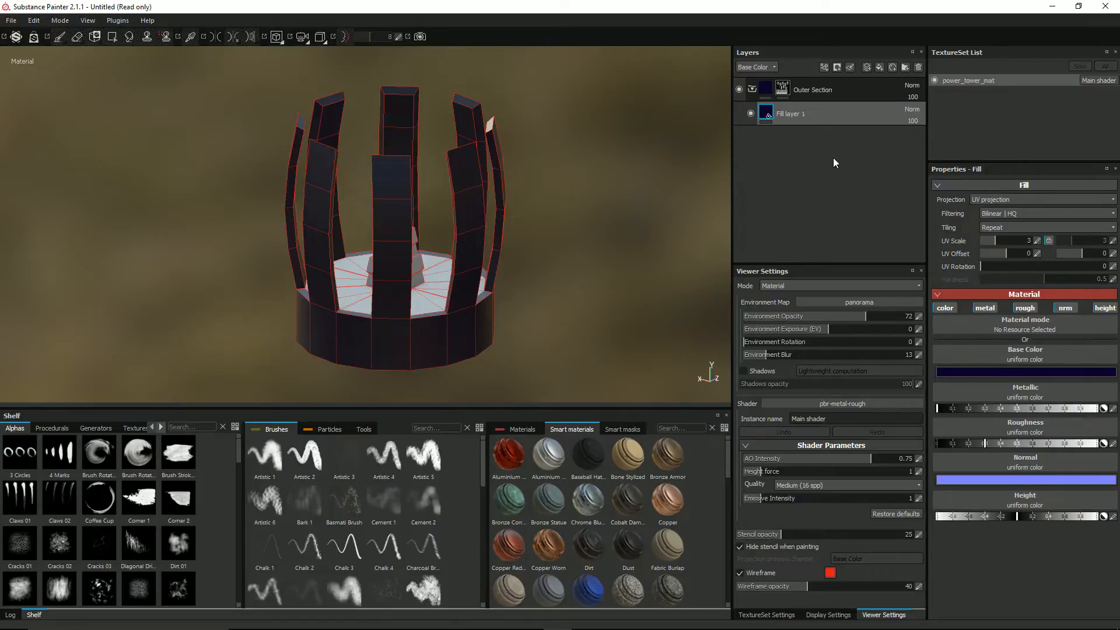
# Rename the fill layer inside the Outer Section folder as Base Colour.
pyautogui.doubleClick(792, 115)
pyautogui.write('Base Colour')
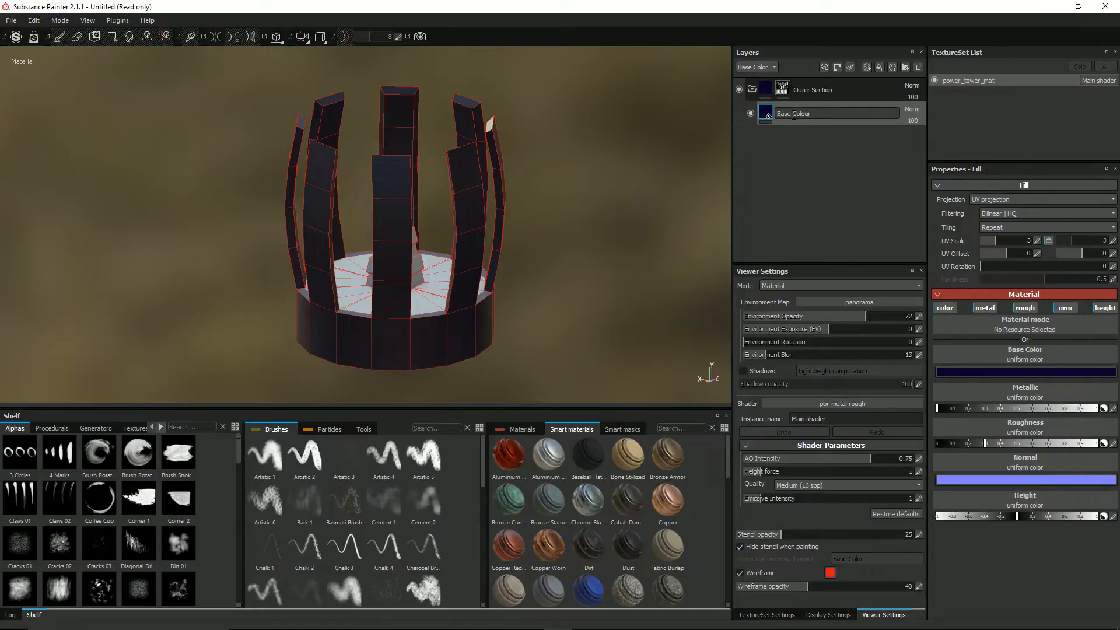
pyautogui.press('Return')
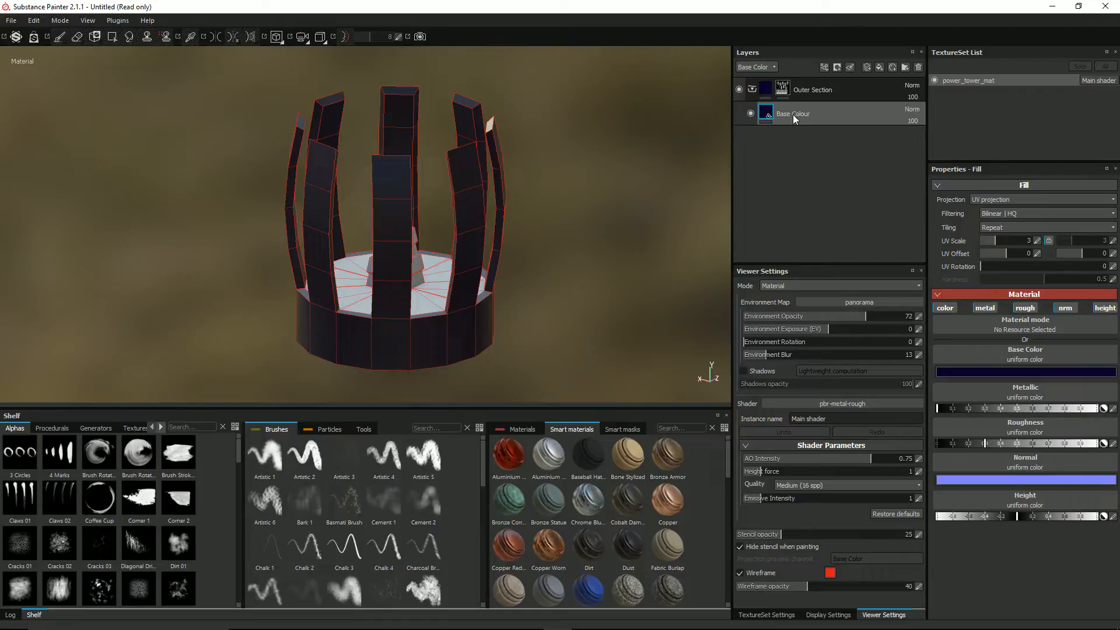
# Disable the metal, rough, nrm and height channels on the Base Colour layer so it affects colour only.
pyautogui.click(985, 308)
pyautogui.click(1024, 308)
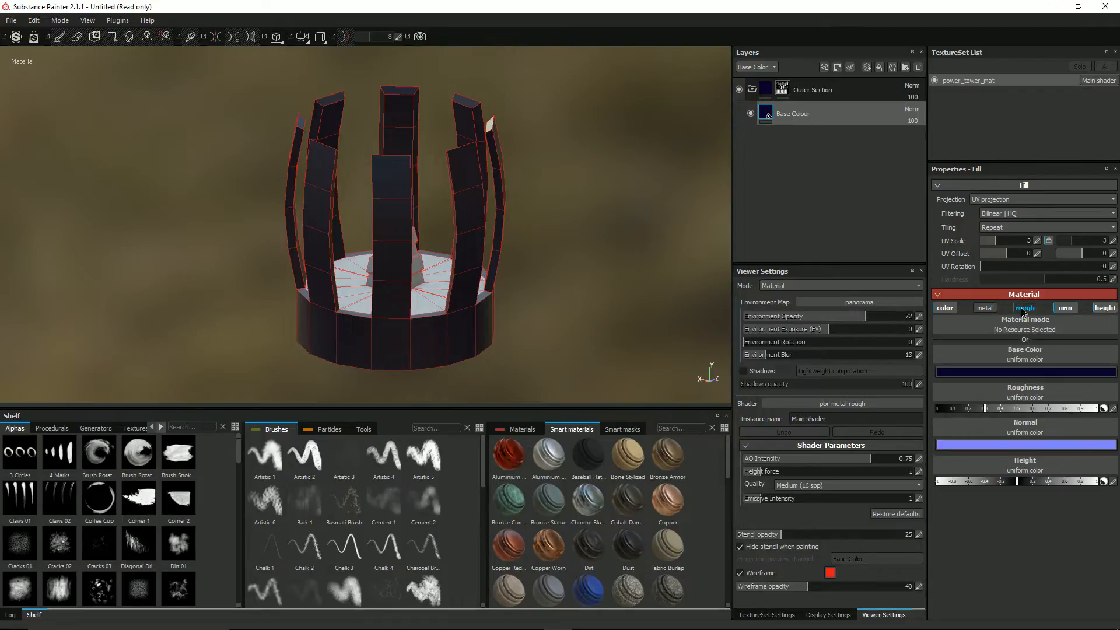
pyautogui.click(1065, 308)
pyautogui.click(1095, 309)
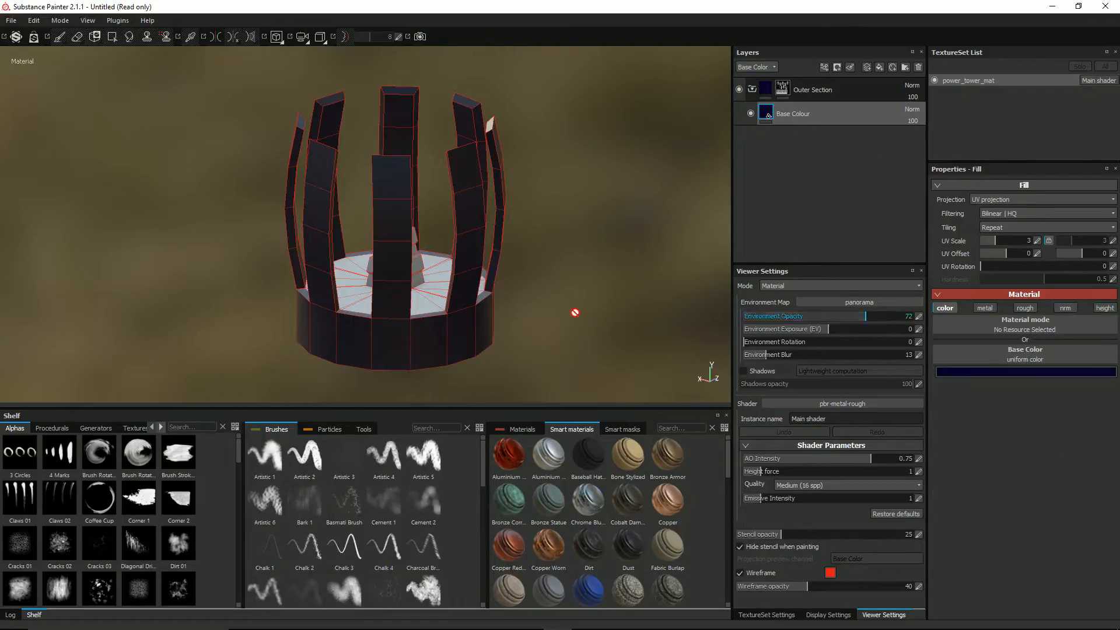
pyautogui.keyDown('alt'); pyautogui.moveTo(387, 224); pyautogui.dragTo(727, 140); pyautogui.keyUp('alt')
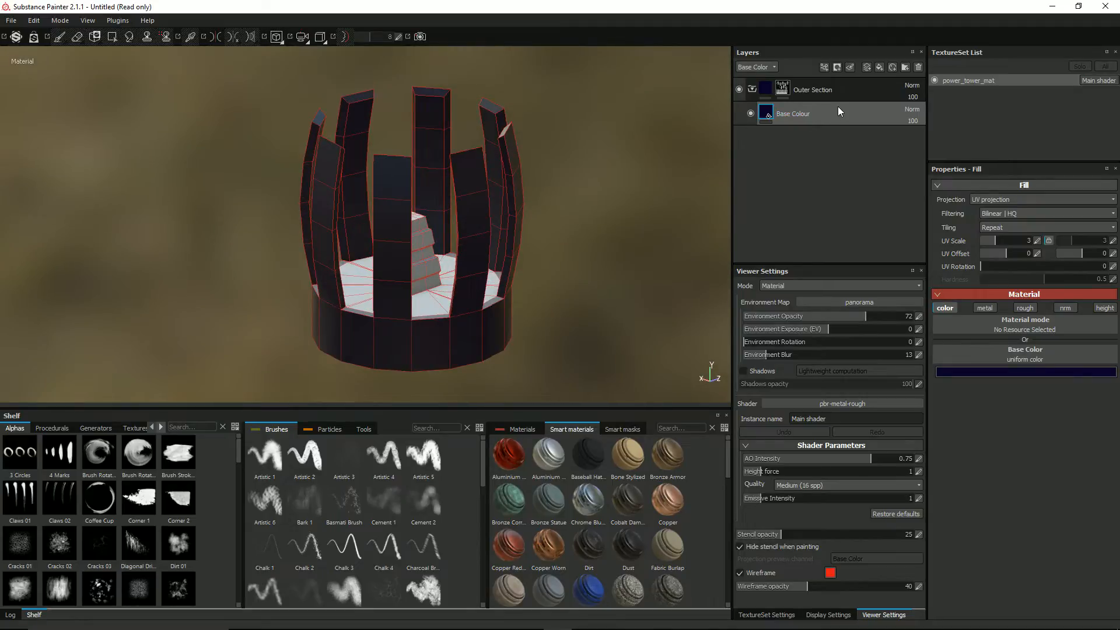
# Add a fill layer above Base Colour in the Outer Section folder and leave only its height channel enabled.
pyautogui.click(880, 67)
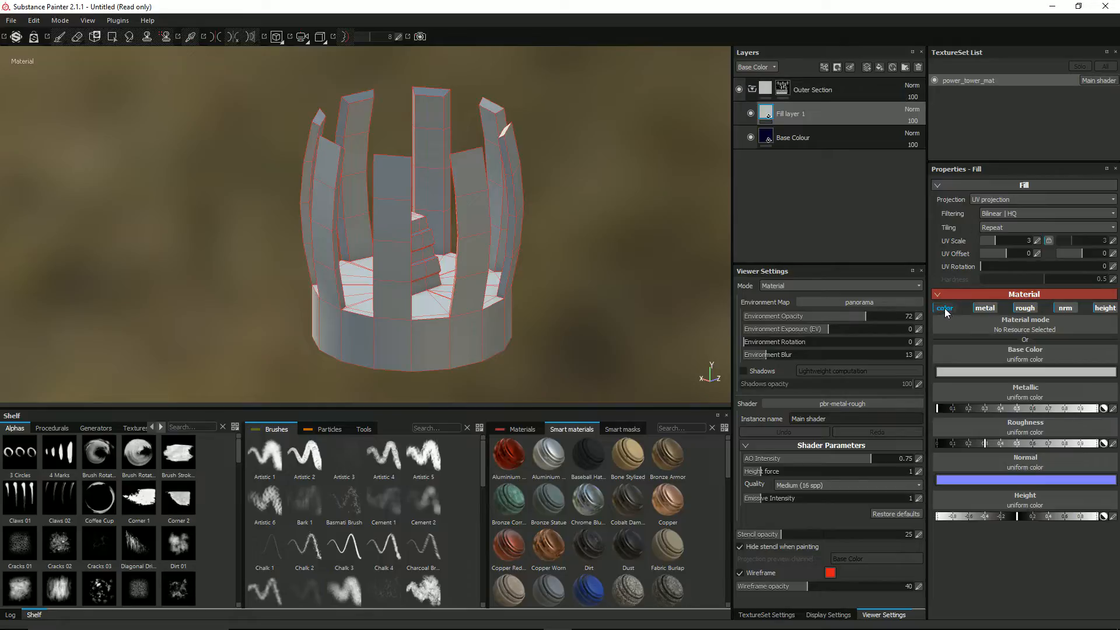
pyautogui.click(984, 308)
pyautogui.click(944, 308)
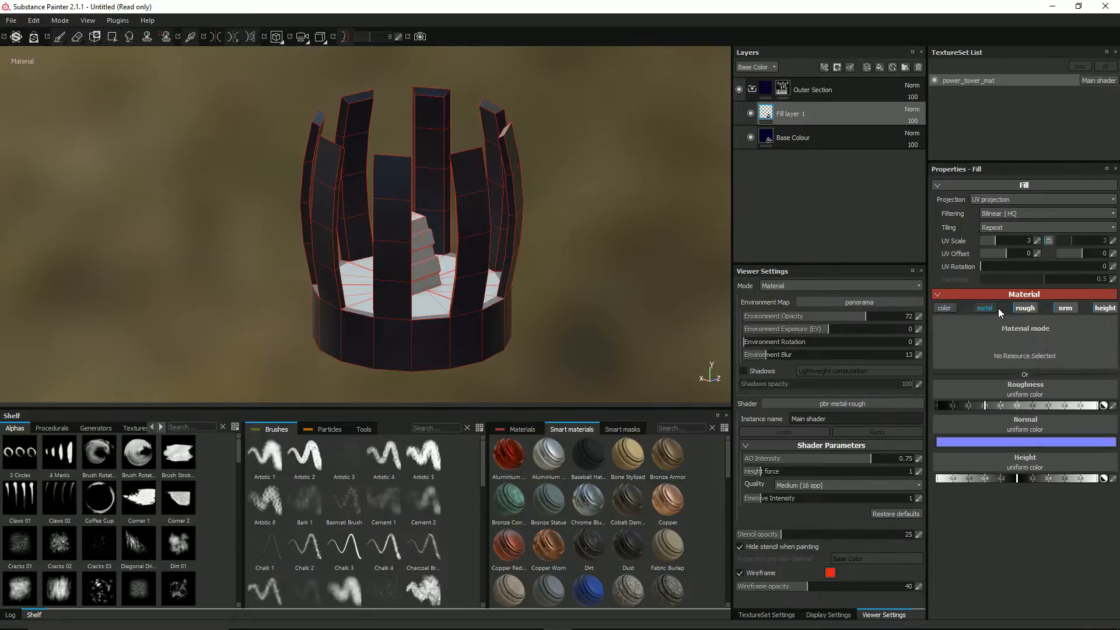
pyautogui.click(1022, 309)
pyautogui.click(1069, 307)
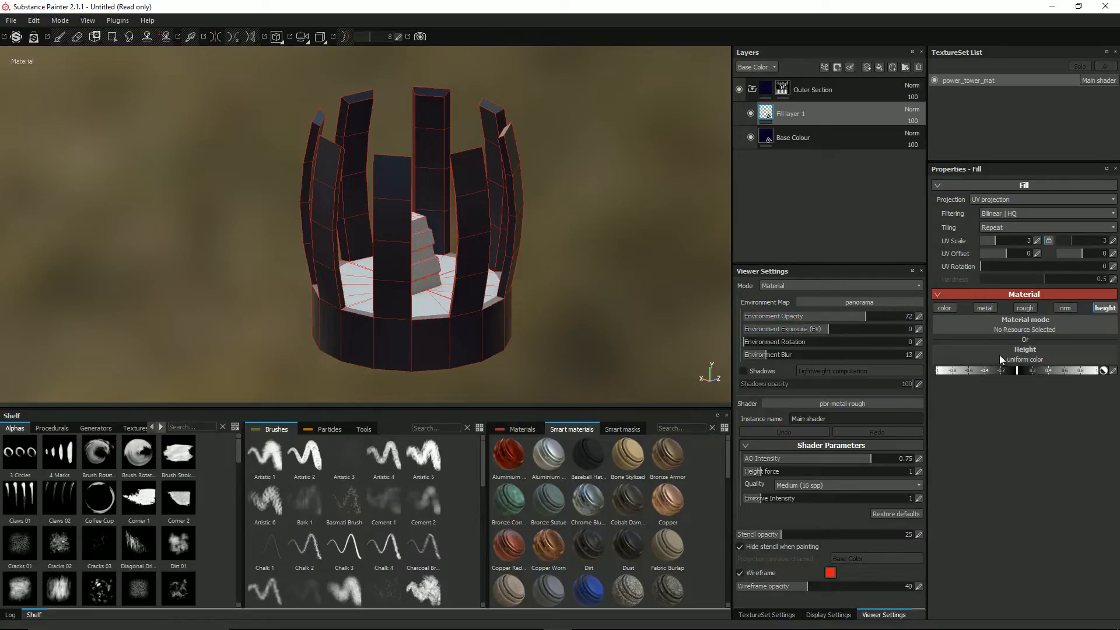
# Set the projection of both Fill layer 1 and the Base Colour layer to Tri-planar projection.
pyautogui.click(996, 200)
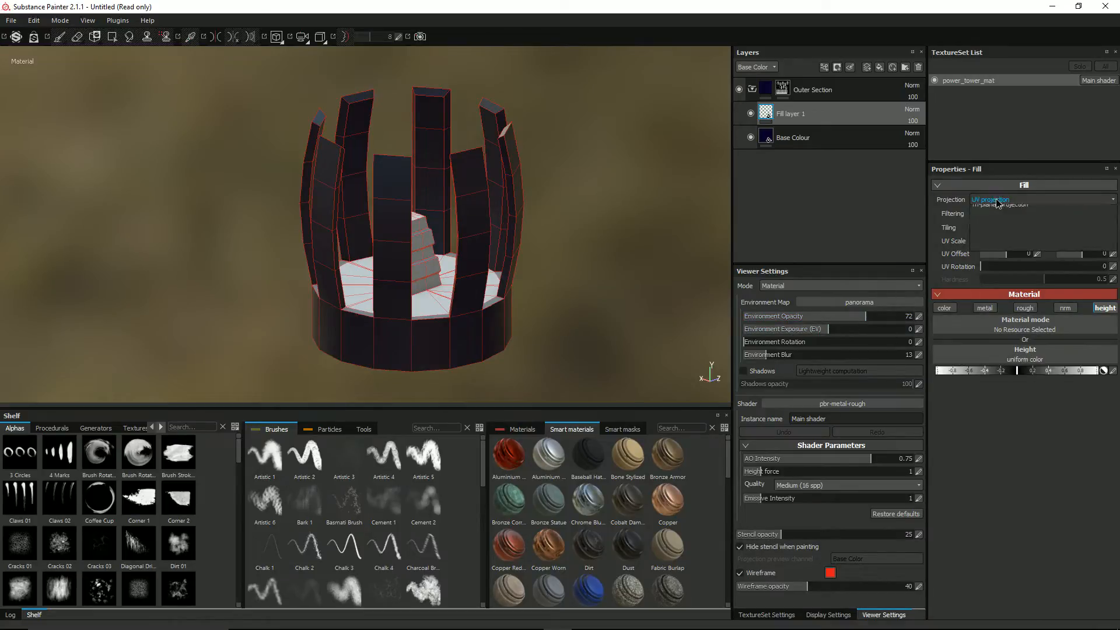
pyautogui.click(997, 217)
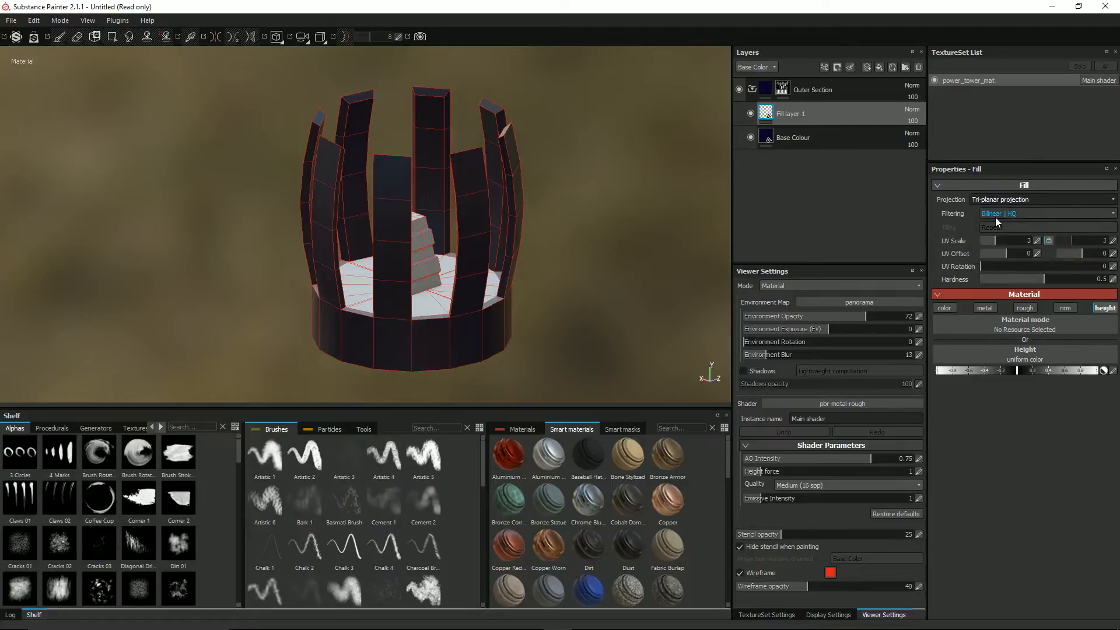
pyautogui.click(798, 141)
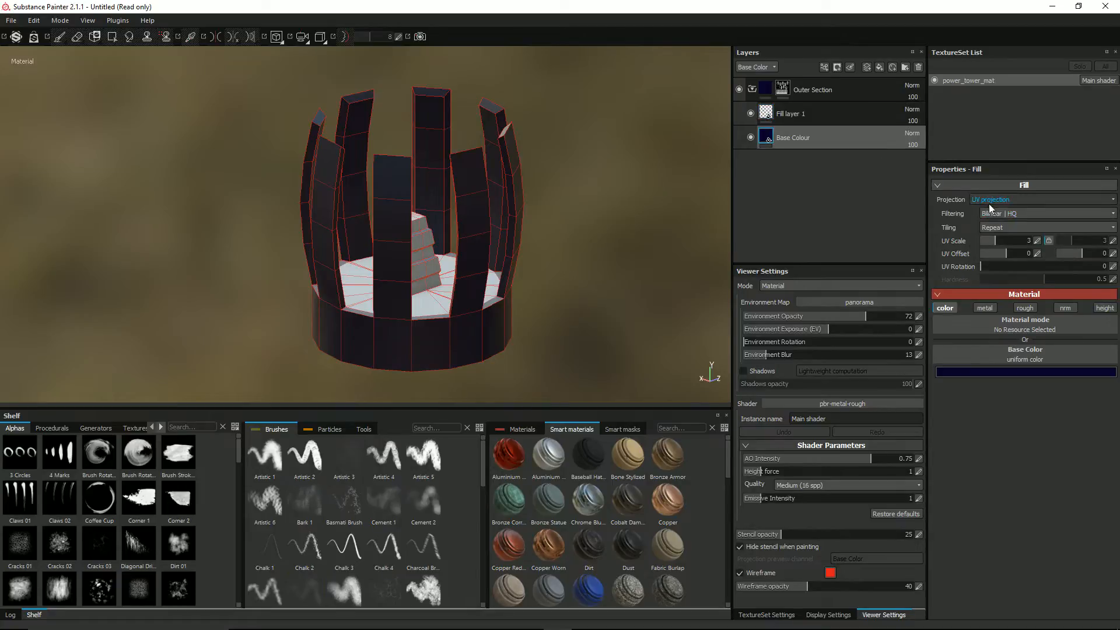
pyautogui.click(1001, 201)
pyautogui.click(1008, 219)
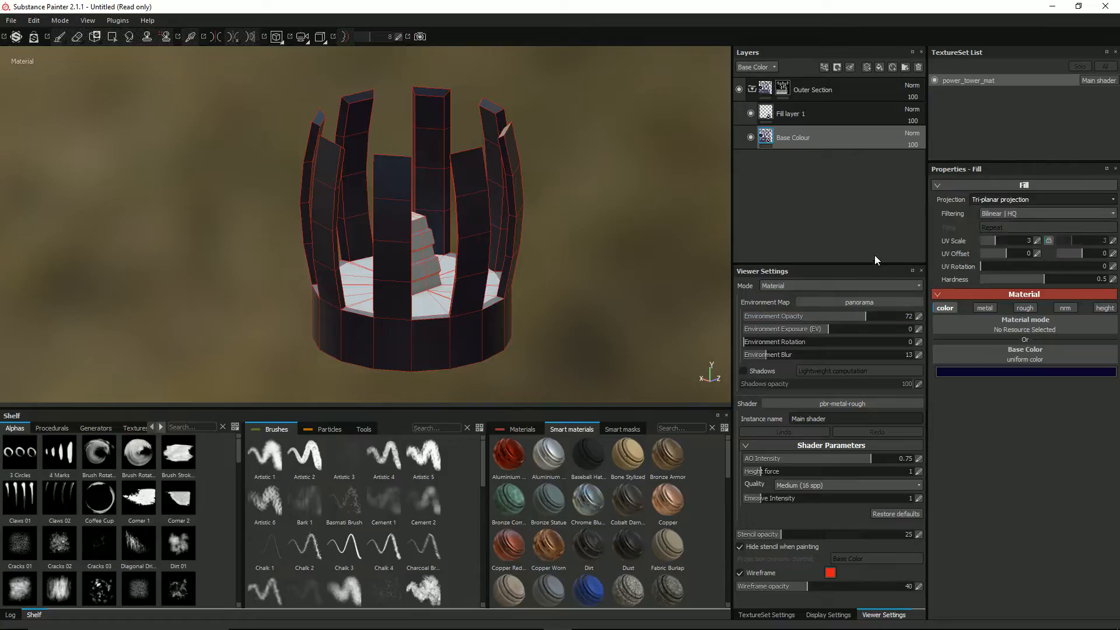
# Rename Fill layer 1 in the Outer Section folder as Height.
pyautogui.doubleClick(802, 113)
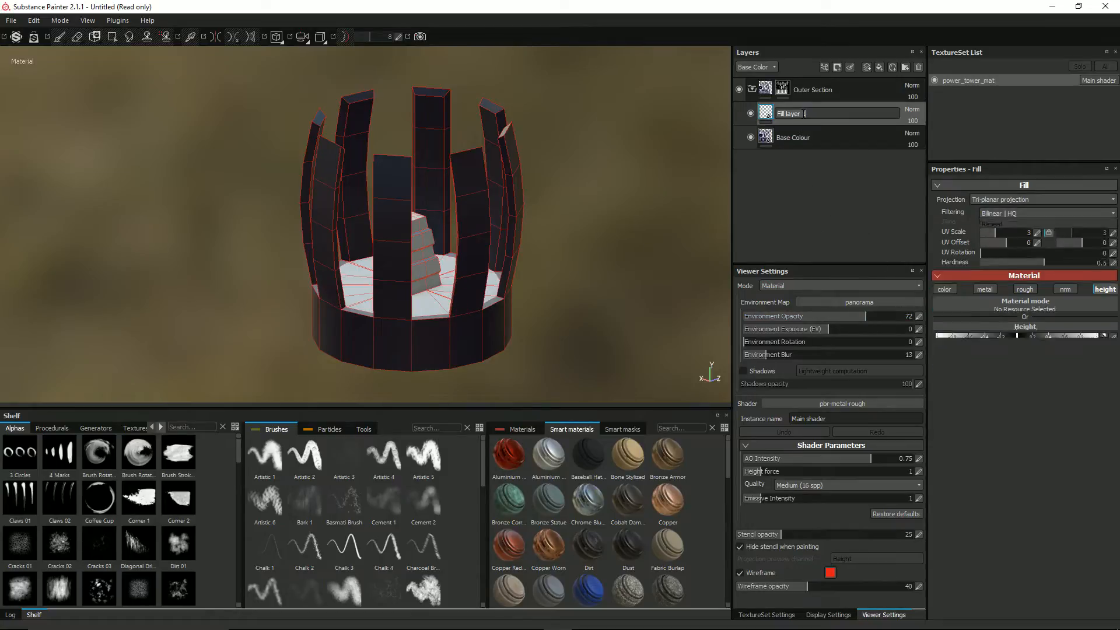
pyautogui.write('Height')
pyautogui.press('Return')
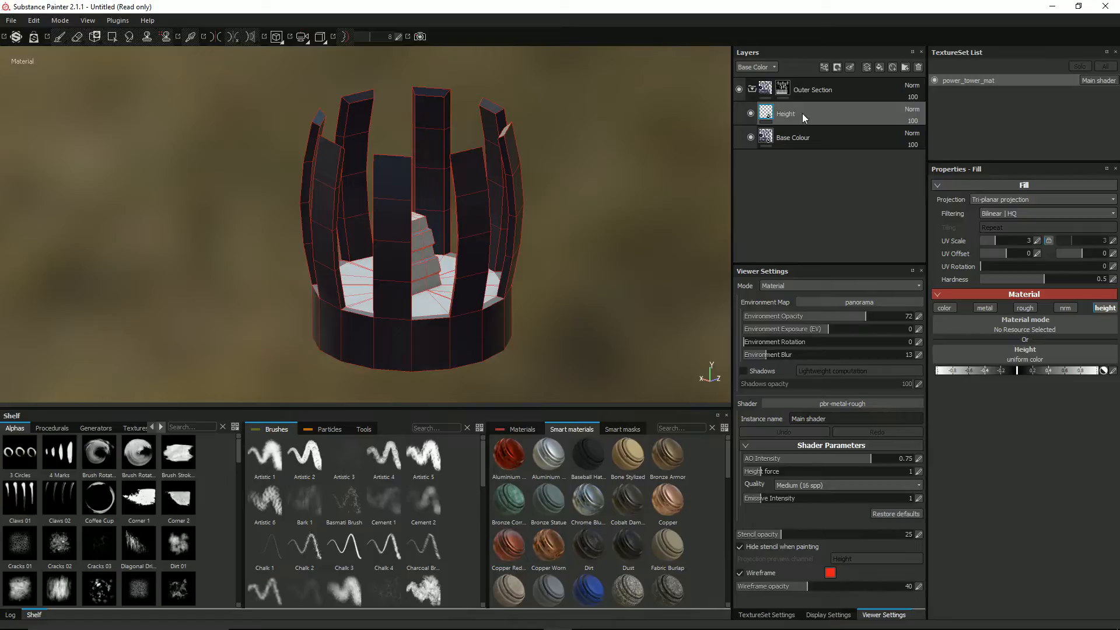
# Turn off the wireframe overlay on the tower model.
pyautogui.scroll(3, 432, 210)
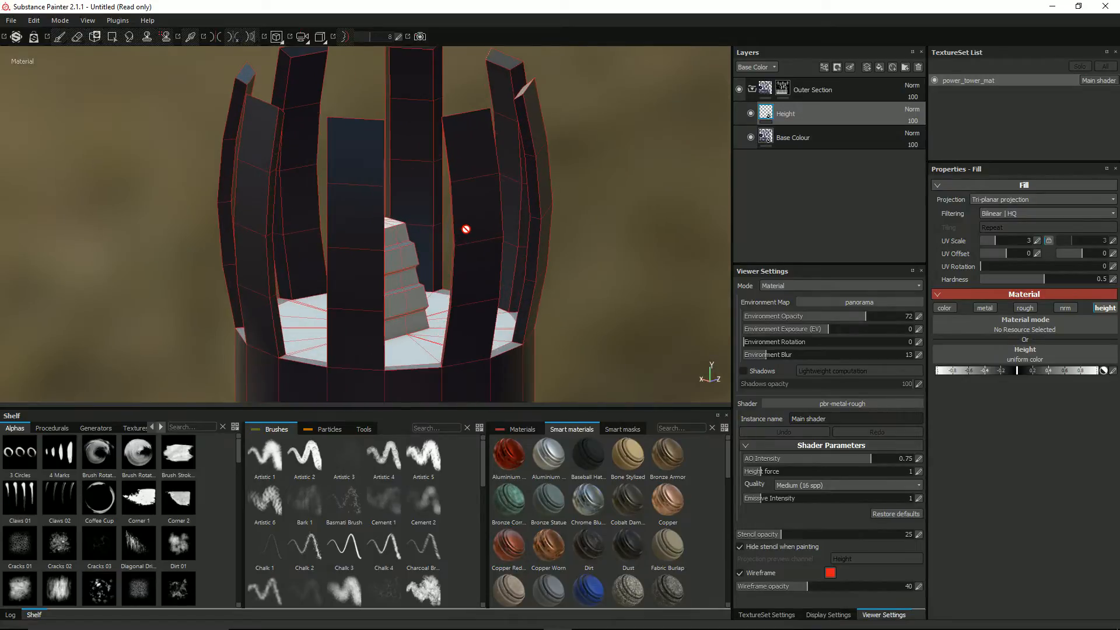
pyautogui.scroll(-4, 465, 229)
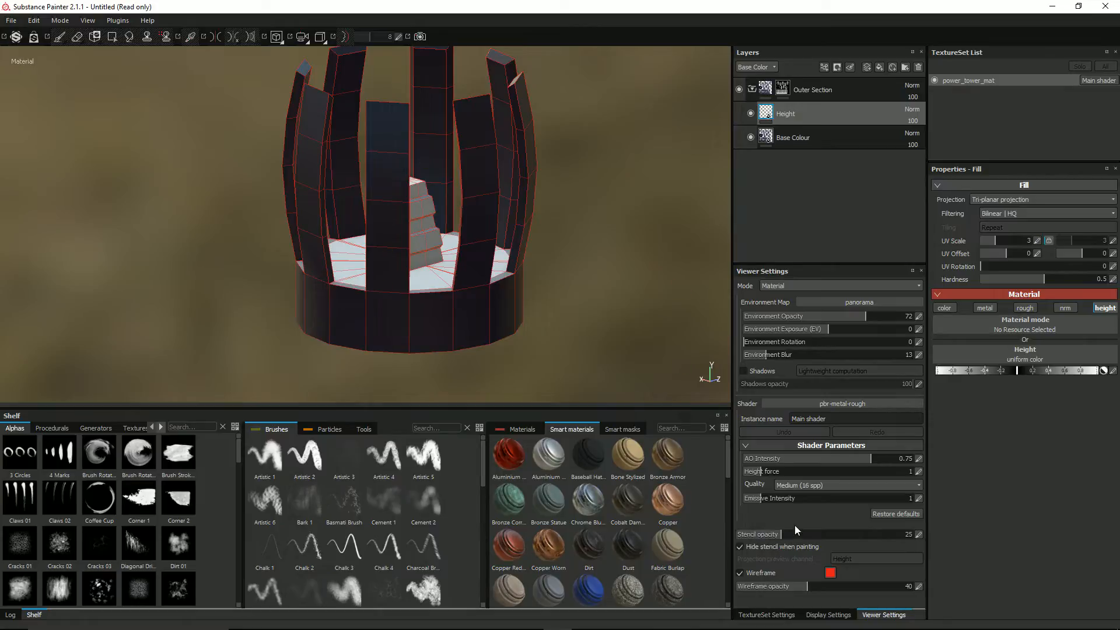
pyautogui.click(760, 575)
pyautogui.keyDown('alt'); pyautogui.moveTo(488, 212); pyautogui.dragTo(513, 214); pyautogui.keyUp('alt')
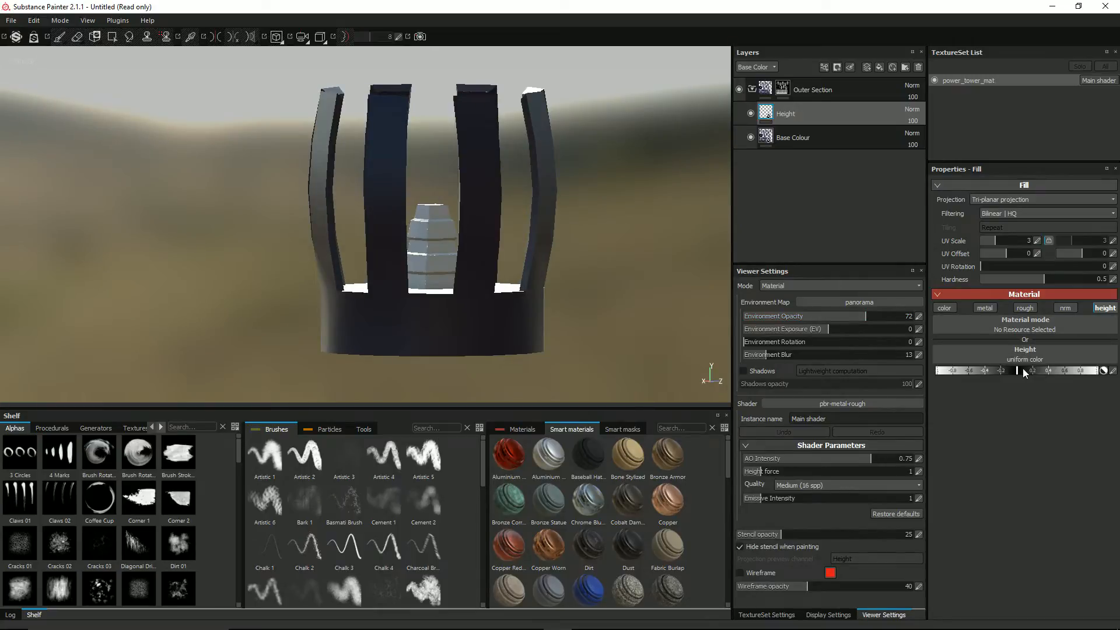
# Assign the Fractal sum 3 procedural as the Height layer's height source.
pyautogui.moveTo(1019, 371)
pyautogui.mouseDown()
pyautogui.moveTo(1098, 372)
pyautogui.moveTo(987, 372)
pyautogui.moveTo(1021, 376)
pyautogui.mouseUp()
pyautogui.click(1029, 358)
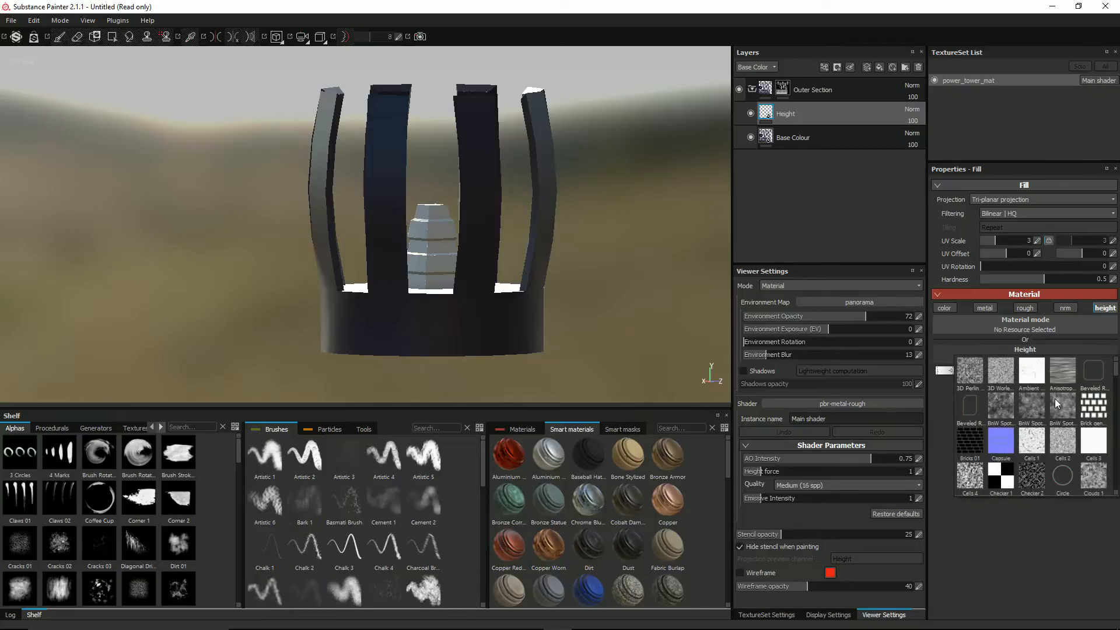
pyautogui.scroll(-6, 1058, 402)
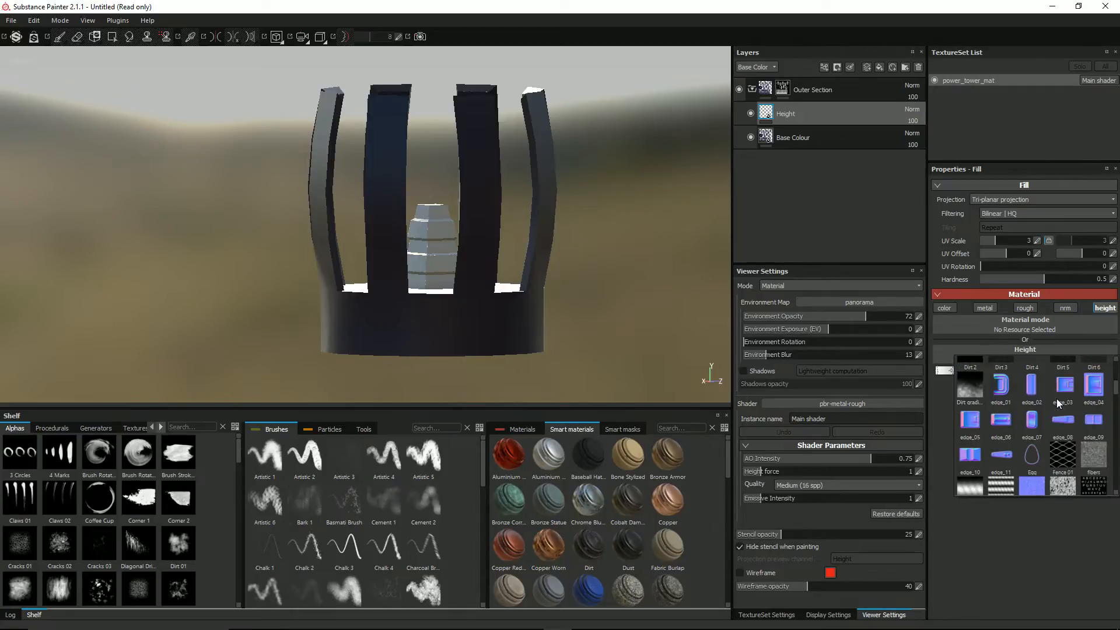
pyautogui.scroll(-5, 1058, 402)
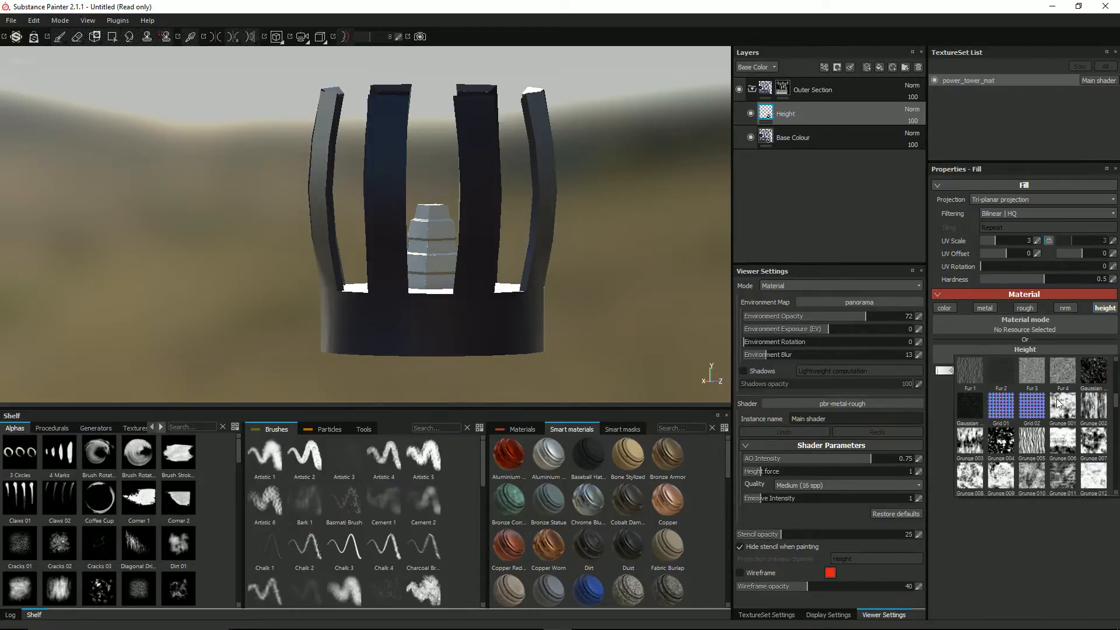
pyautogui.scroll(3, 1057, 402)
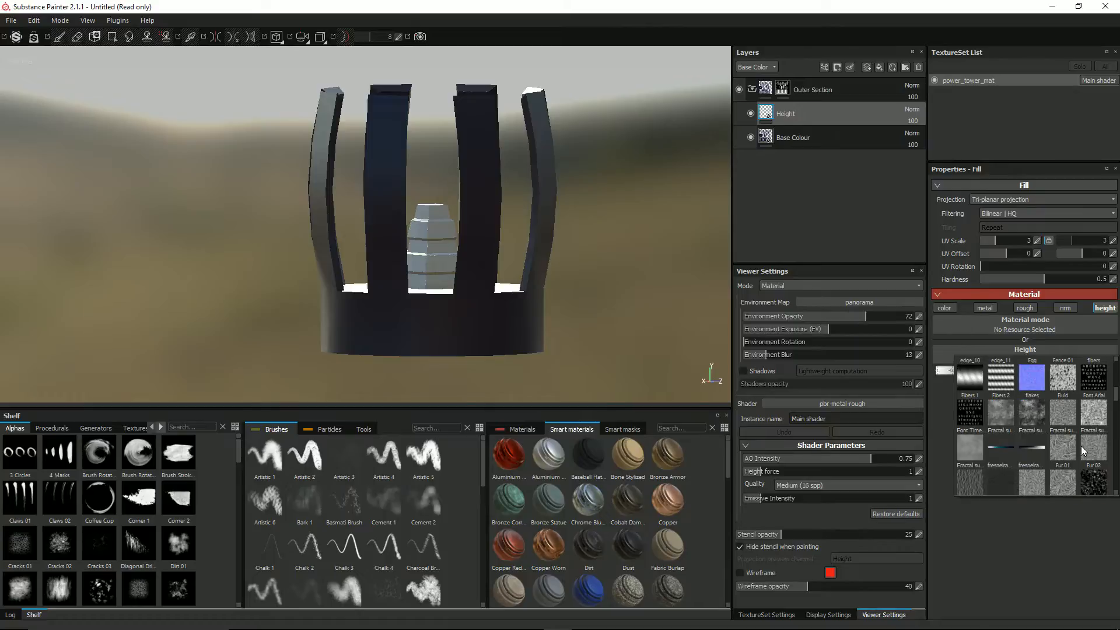
pyautogui.click(1065, 419)
pyautogui.keyDown('alt'); pyautogui.moveTo(452, 181); pyautogui.dragTo(403, 175); pyautogui.keyUp('alt')
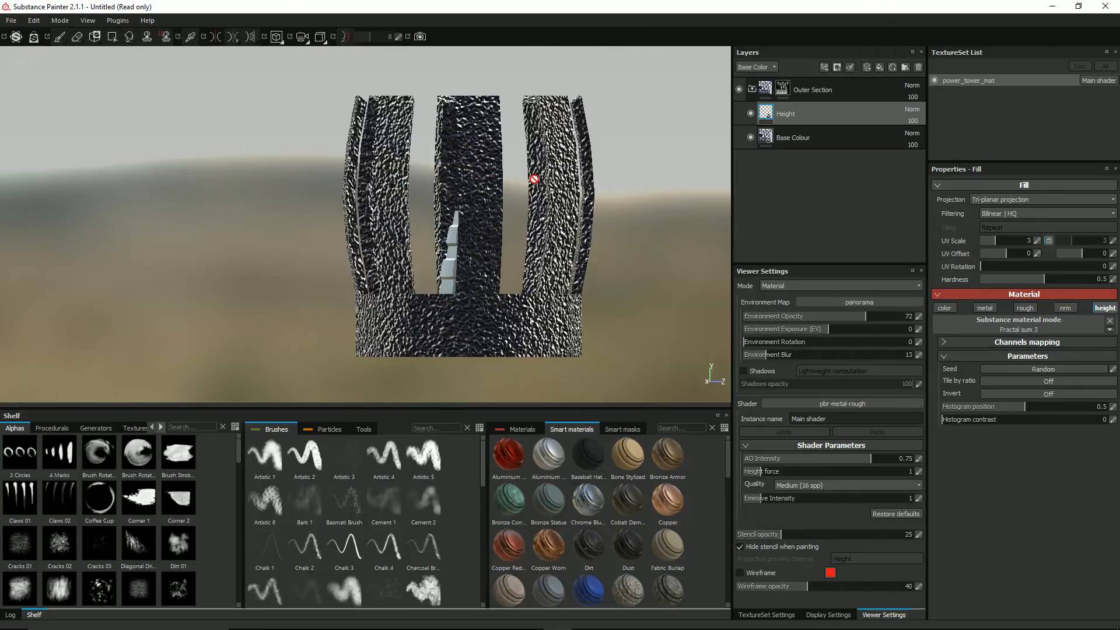
# Switch the layer stack to the Height channel and lower the Height layer's opacity to 2.
pyautogui.click(756, 66)
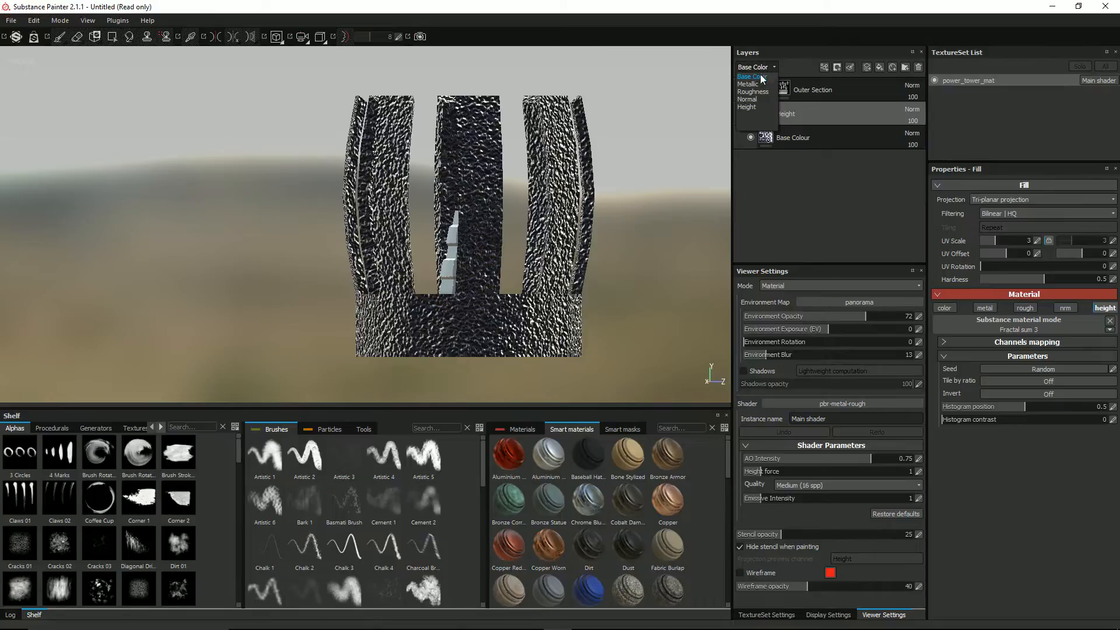
pyautogui.click(748, 107)
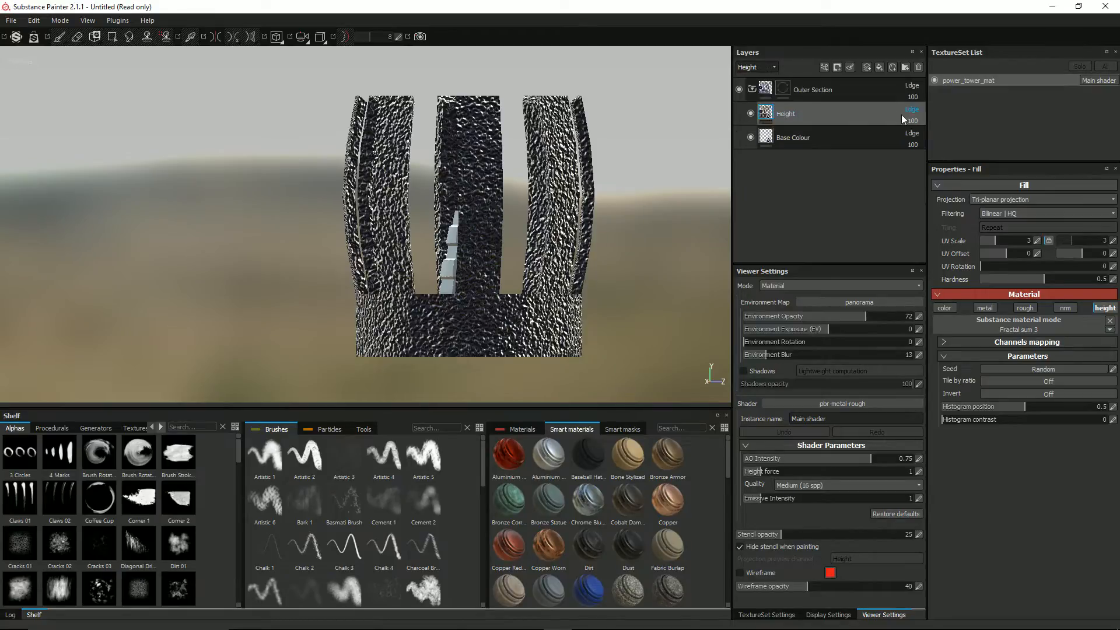
pyautogui.moveTo(943, 135); pyautogui.dragTo(902, 133)
pyautogui.keyDown('alt'); pyautogui.moveTo(577, 157); pyautogui.dragTo(550, 175); pyautogui.keyUp('alt')
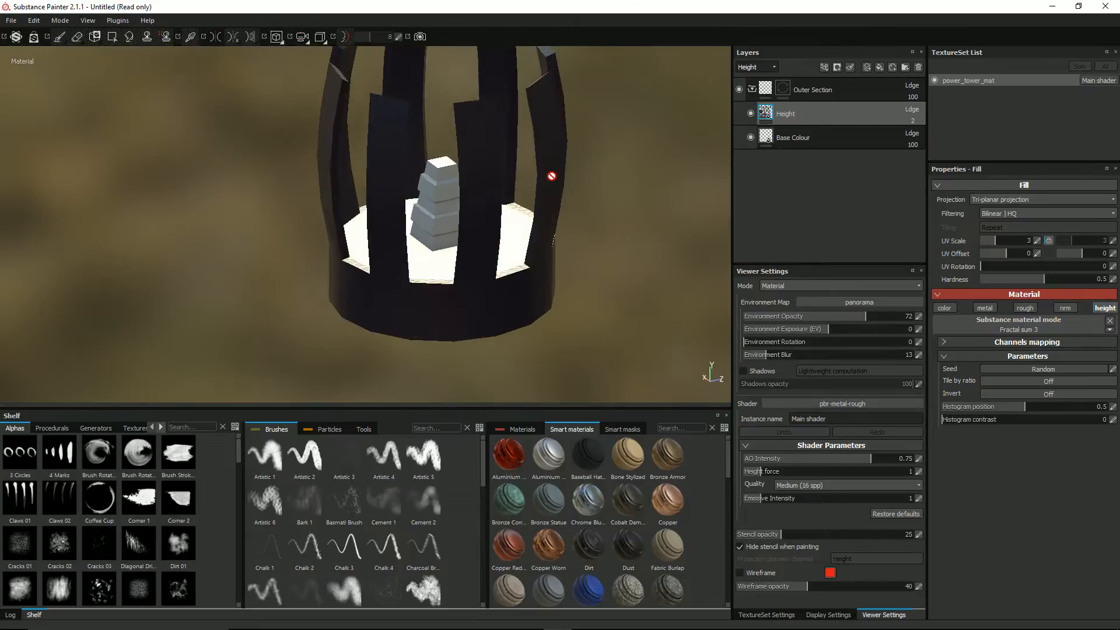
pyautogui.scroll(5, 550, 175)
pyautogui.scroll(-2, 410, 113)
pyautogui.keyDown('alt'); pyautogui.moveTo(410, 113); pyautogui.dragTo(502, 173); pyautogui.keyUp('alt')
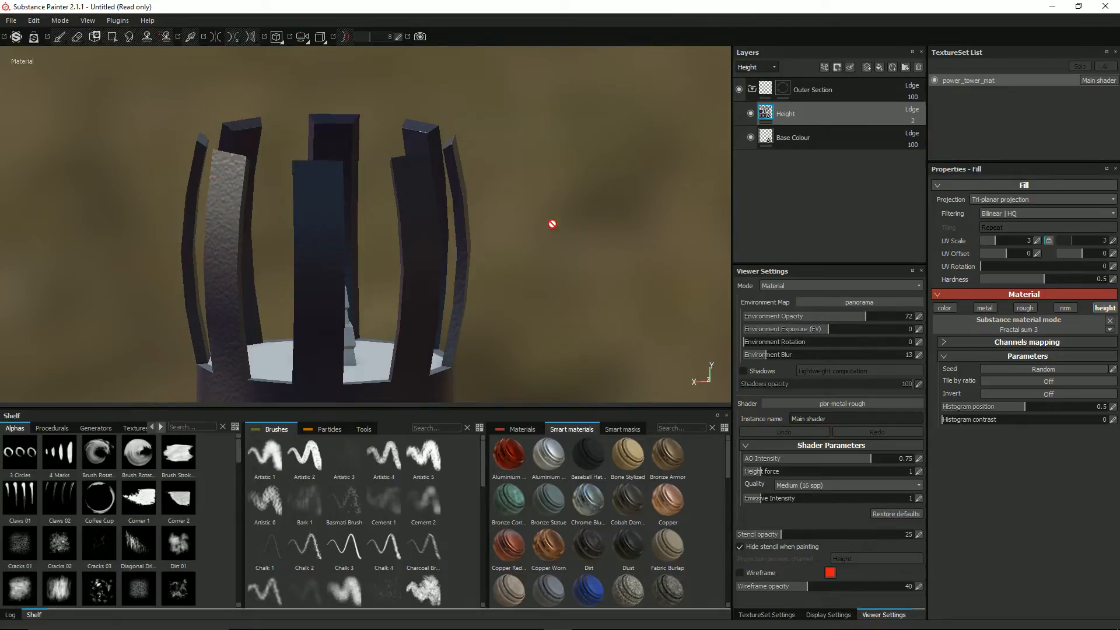
# Set the Height layer's UV scale to 16.
pyautogui.click(1038, 240)
pyautogui.press('Return')
pyautogui.keyDown('alt'); pyautogui.moveTo(245, 233); pyautogui.dragTo(505, 200); pyautogui.keyUp('alt')
pyautogui.click(1036, 241)
pyautogui.write('16')
pyautogui.press('Return')
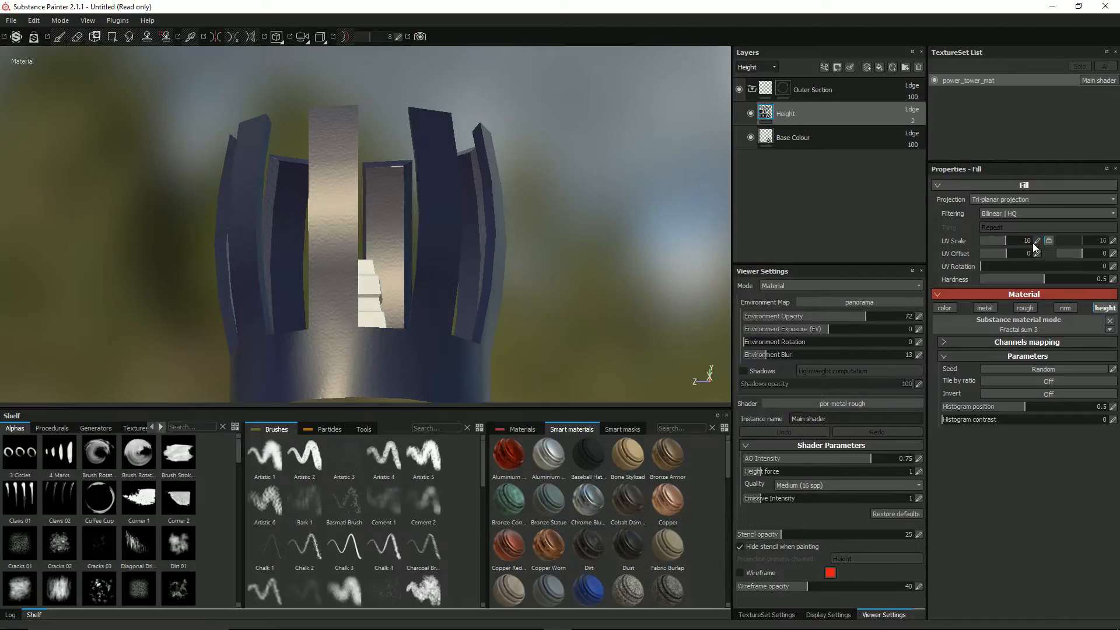
pyautogui.moveTo(370, 210)
pyautogui.keyDown('alt'); pyautogui.mouseDown()
pyautogui.moveTo(418, 263)
pyautogui.moveTo(452, 238)
pyautogui.moveTo(528, 226)
pyautogui.moveTo(482, 215)
pyautogui.moveTo(489, 248)
pyautogui.moveTo(342, 161)
pyautogui.moveTo(328, 175)
pyautogui.moveTo(263, 173)
pyautogui.moveTo(319, 202)
pyautogui.moveTo(391, 204)
pyautogui.mouseUp(); pyautogui.keyUp('alt')
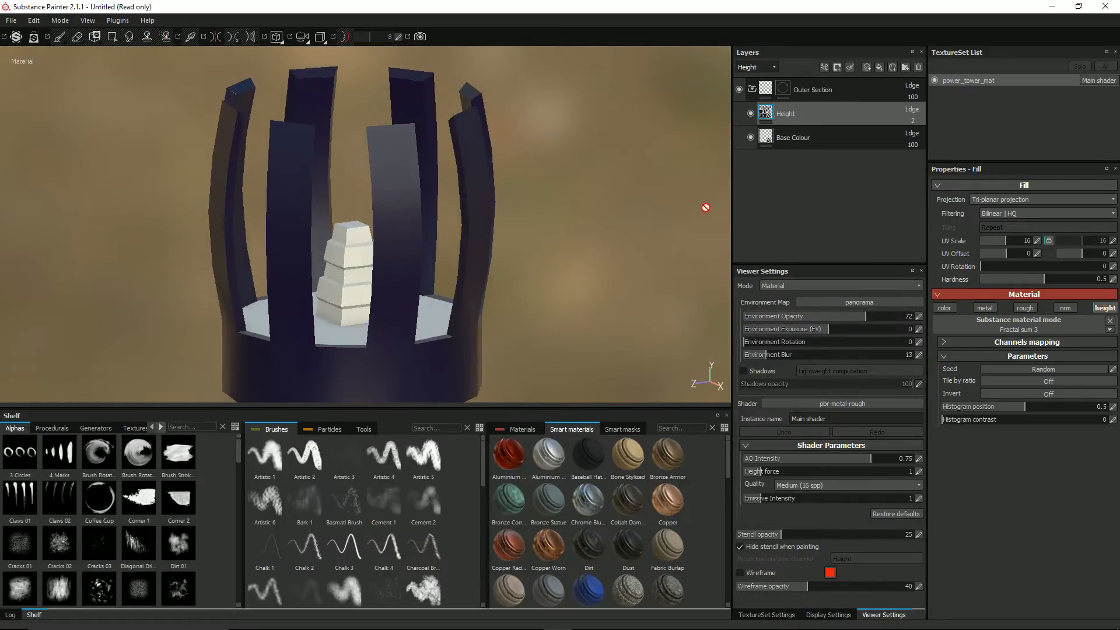
# Add a fill layer above Height in the Outer Section folder and rename it as Roughness.
pyautogui.click(881, 68)
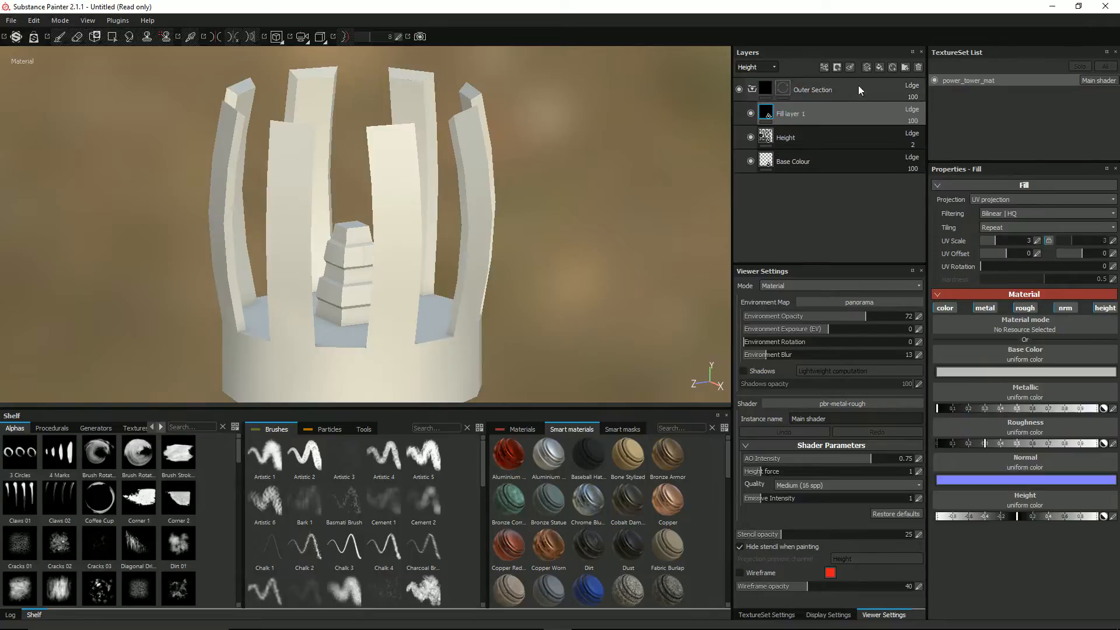
pyautogui.doubleClick(802, 114)
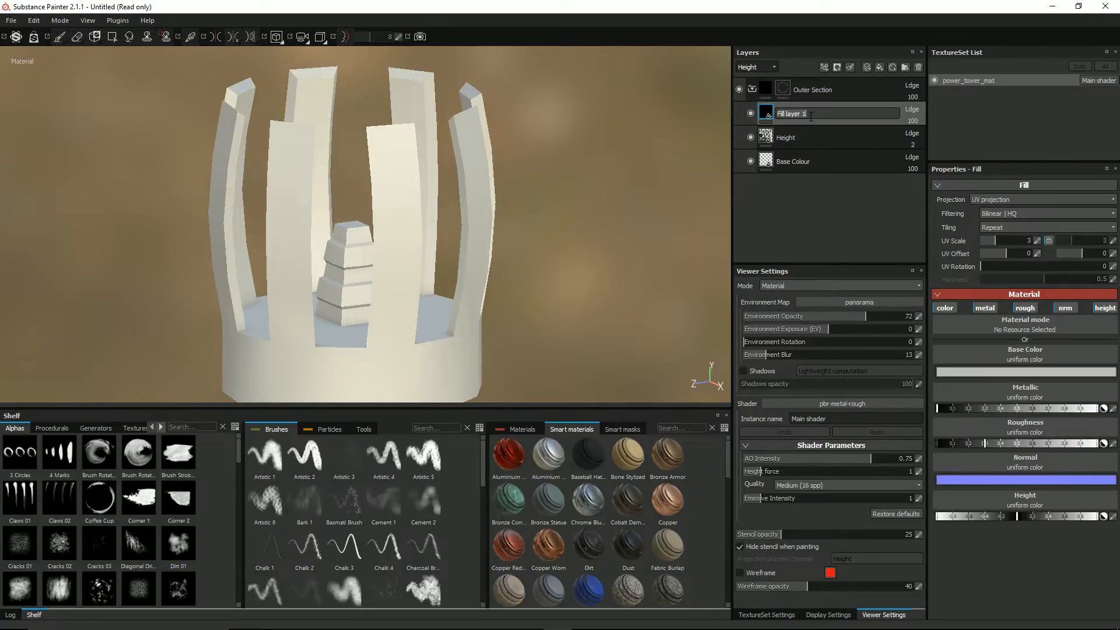
pyautogui.write('Roughness')
pyautogui.press('Return')
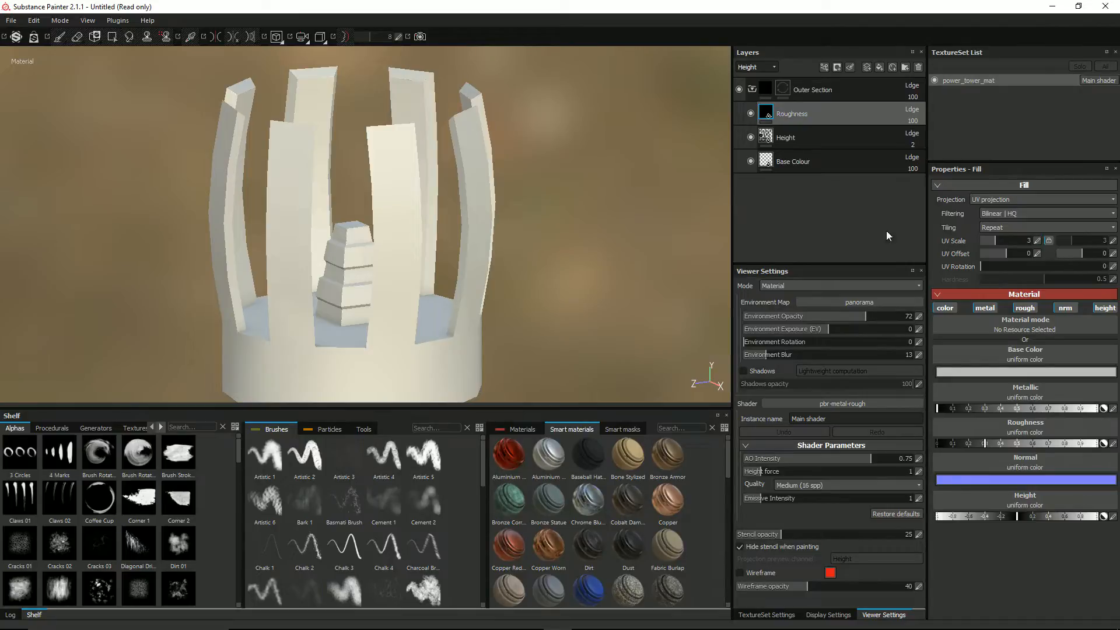
# Disable the color, metal, nrm and height channels on the Roughness layer, leaving only rough enabled.
pyautogui.click(945, 308)
pyautogui.click(985, 308)
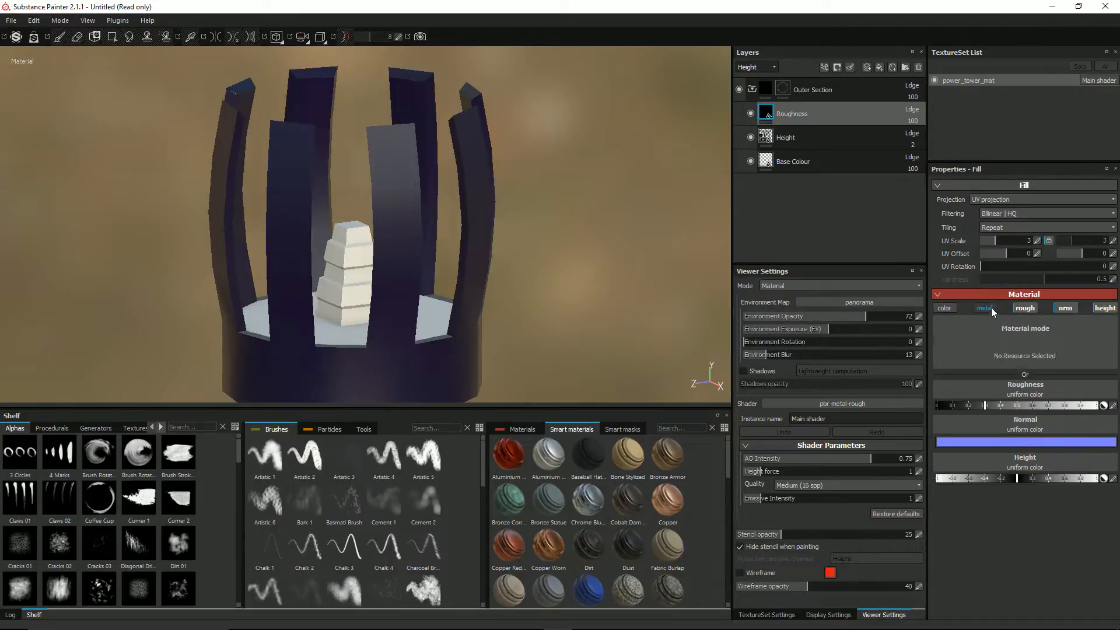
pyautogui.click(1065, 308)
pyautogui.click(1104, 308)
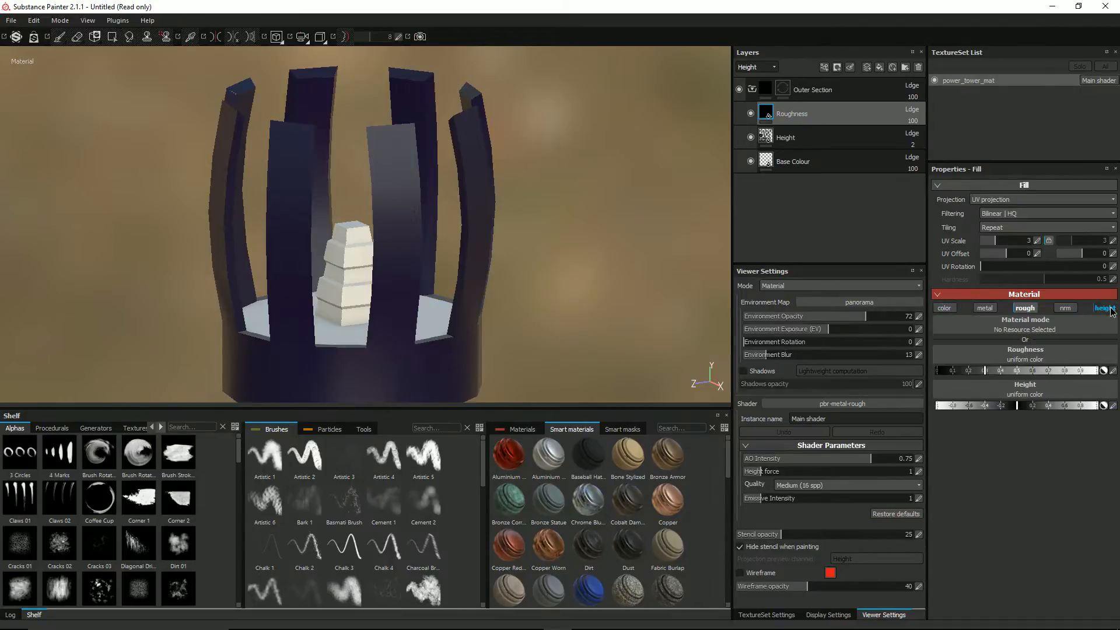
# Assign the Dirt 1 procedural as the Roughness layer's roughness source and enable the layer's metal channel as well.
pyautogui.click(1047, 355)
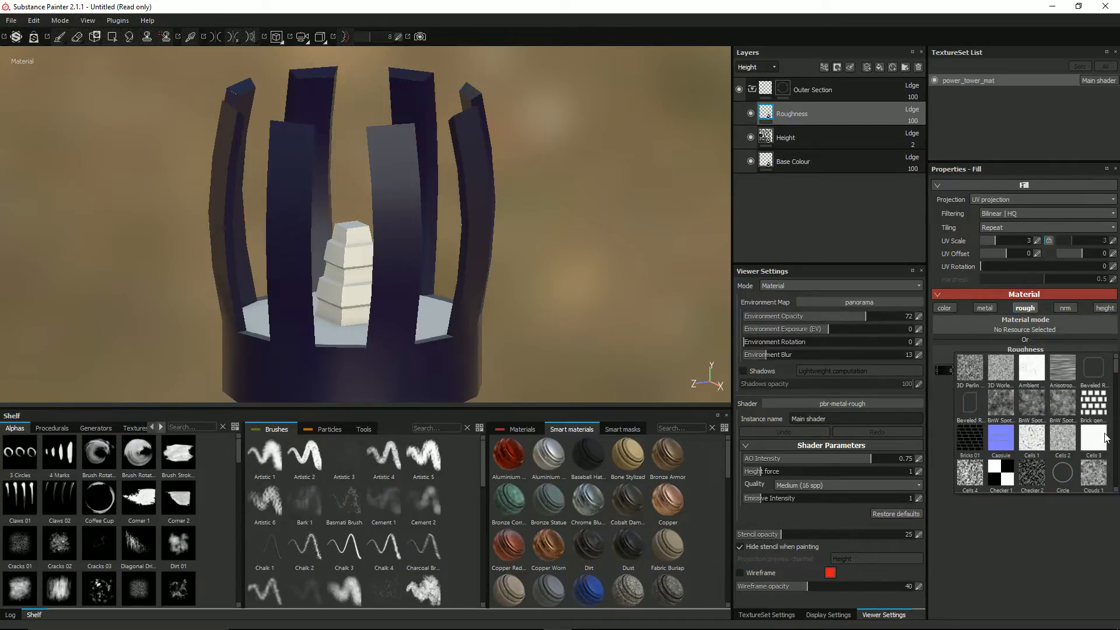
pyautogui.scroll(-3, 1104, 437)
pyautogui.scroll(-3, 1106, 438)
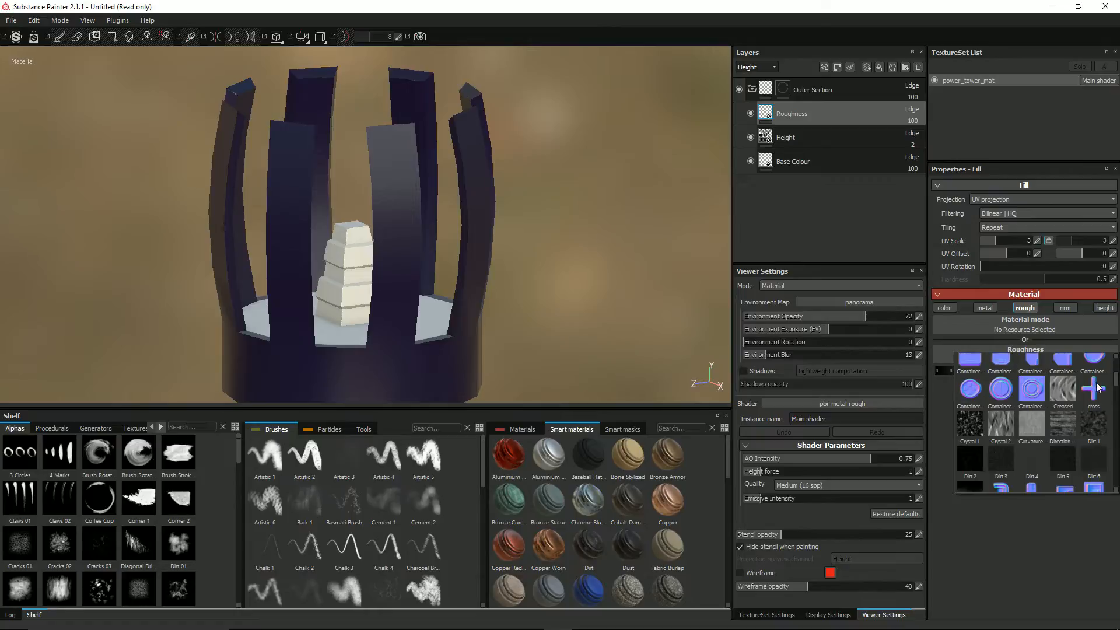
pyautogui.click(1100, 432)
pyautogui.keyDown('alt'); pyautogui.moveTo(412, 200); pyautogui.dragTo(525, 169); pyautogui.keyUp('alt')
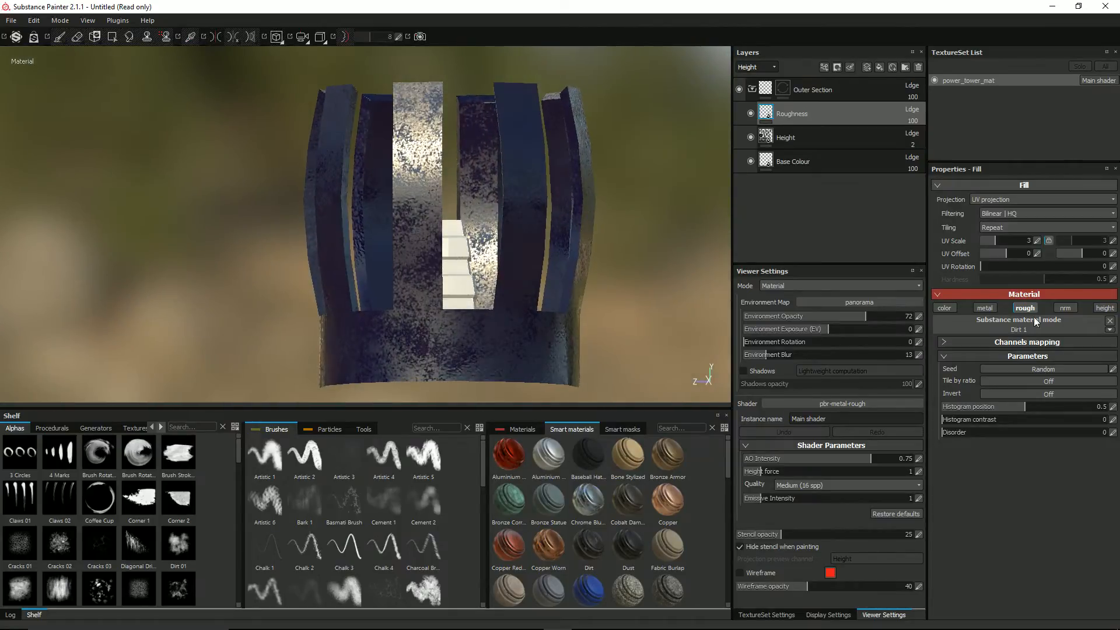
pyautogui.click(987, 309)
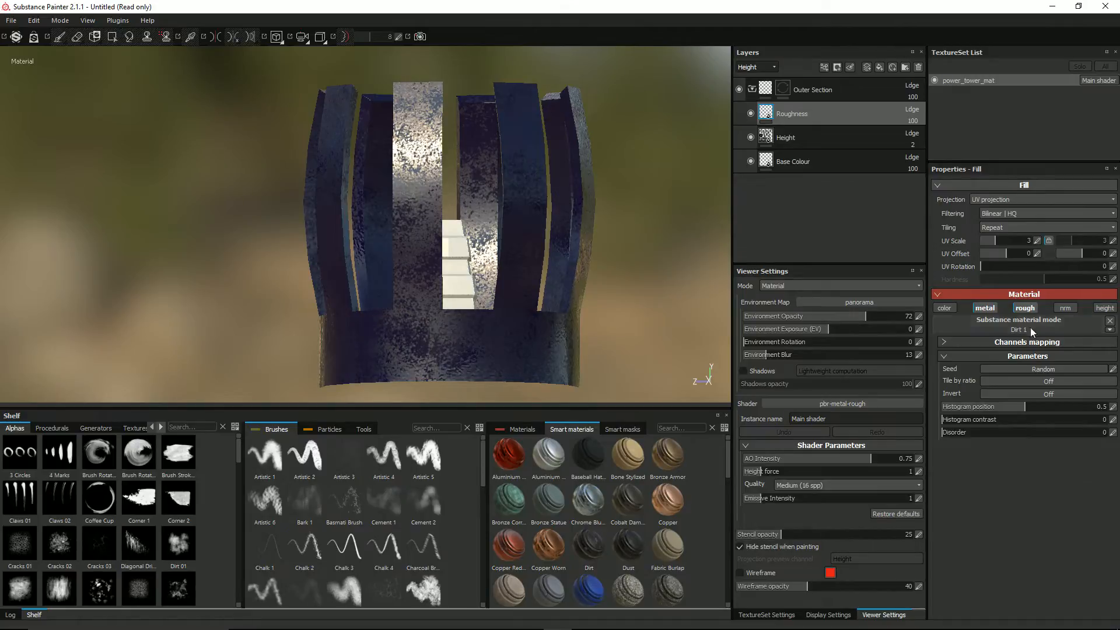
# Remove the Dirt 1 resource from the Roughness layer and disable its color, metal, nrm and height channels.
pyautogui.keyDown('alt'); pyautogui.moveTo(428, 260); pyautogui.dragTo(472, 269); pyautogui.keyUp('alt')
pyautogui.click(986, 308)
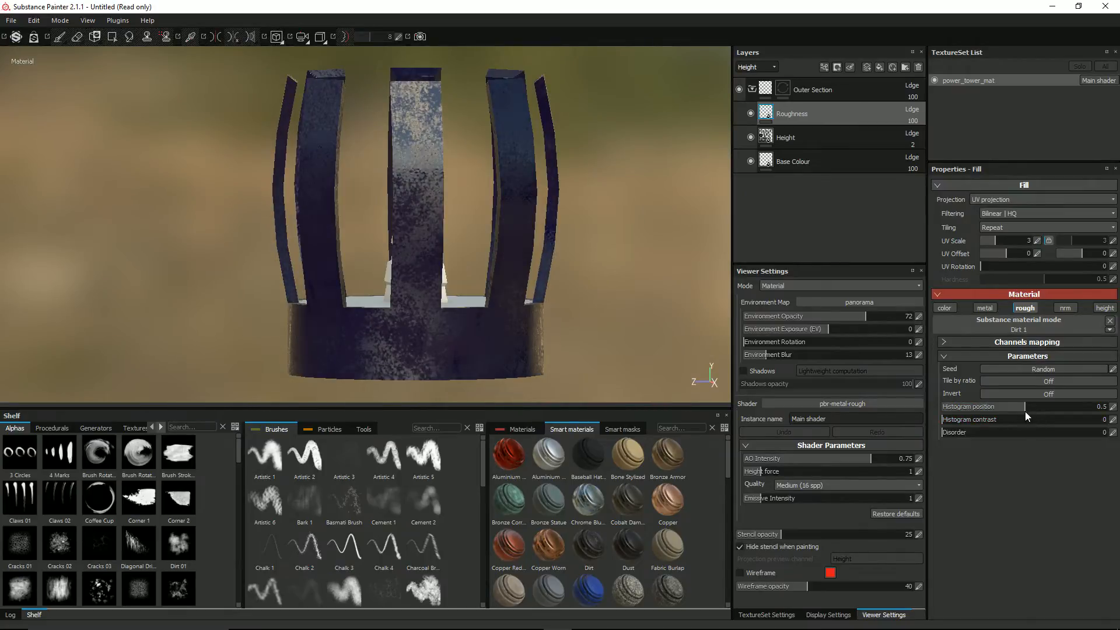
pyautogui.click(1110, 321)
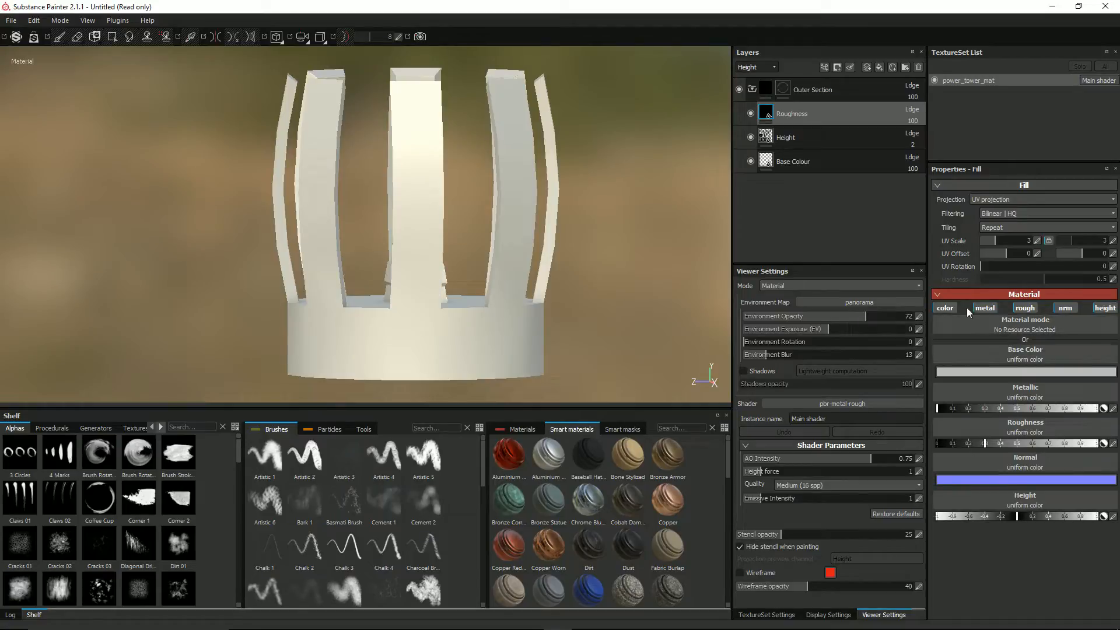
pyautogui.click(946, 309)
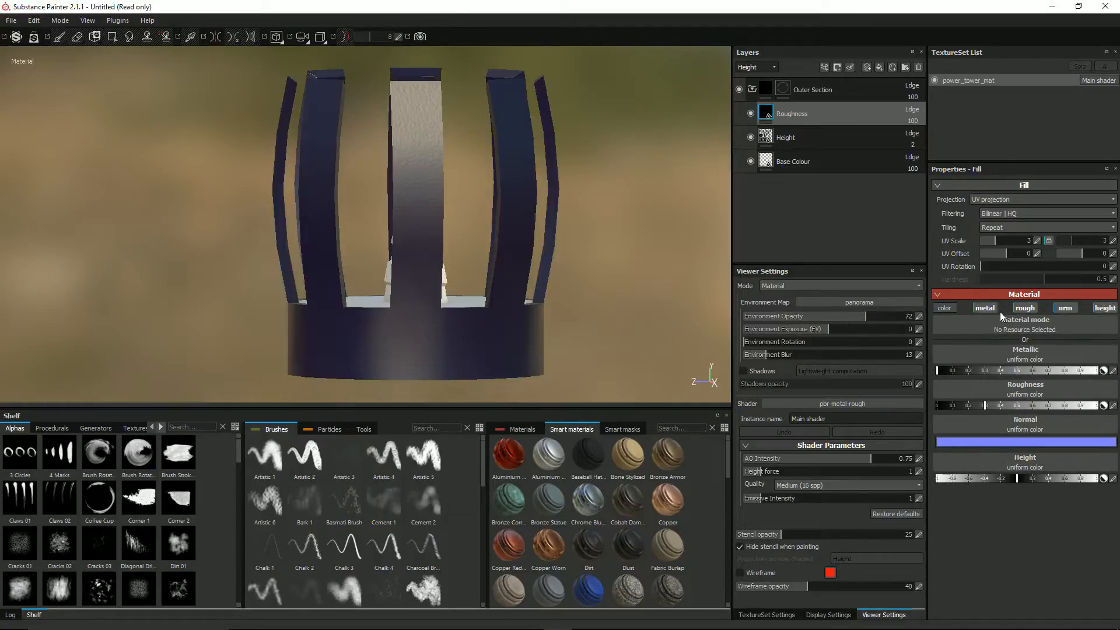
pyautogui.click(996, 306)
pyautogui.click(1065, 308)
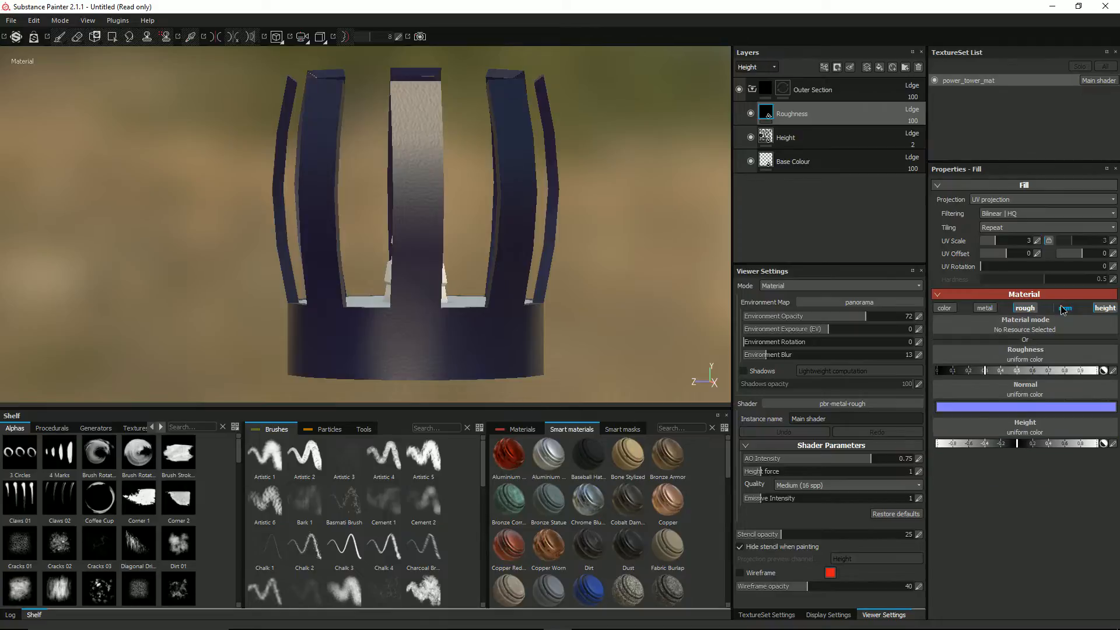
pyautogui.click(1104, 307)
# Re-enable the Roughness layer's metal channel and assign the Fractal sum 3 procedural as its roughness source.
pyautogui.click(1029, 361)
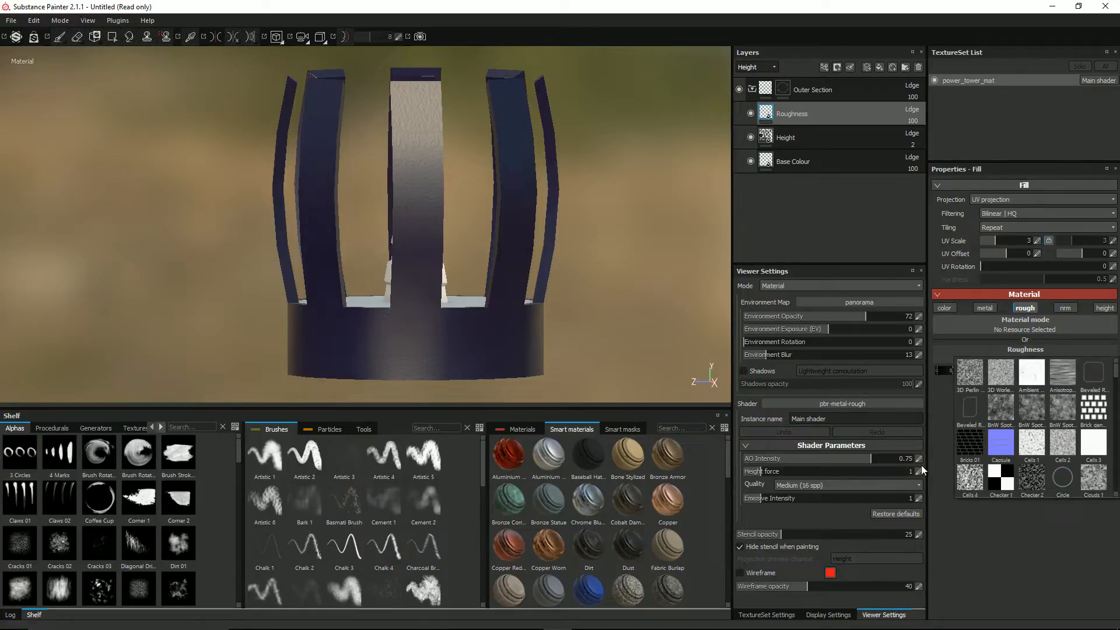
pyautogui.click(985, 309)
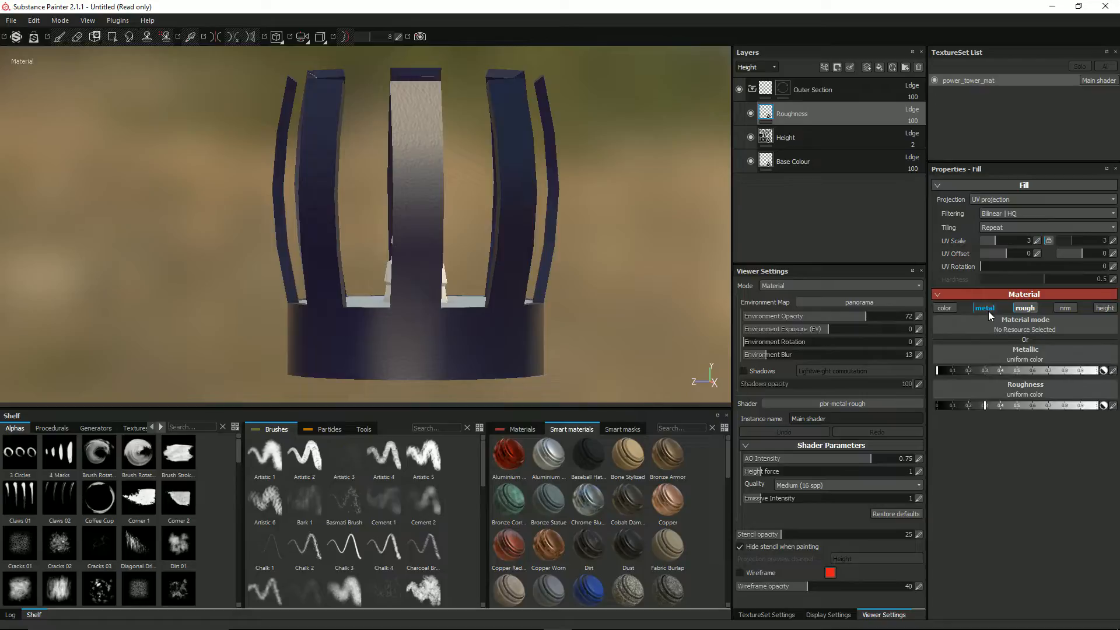
pyautogui.click(1017, 388)
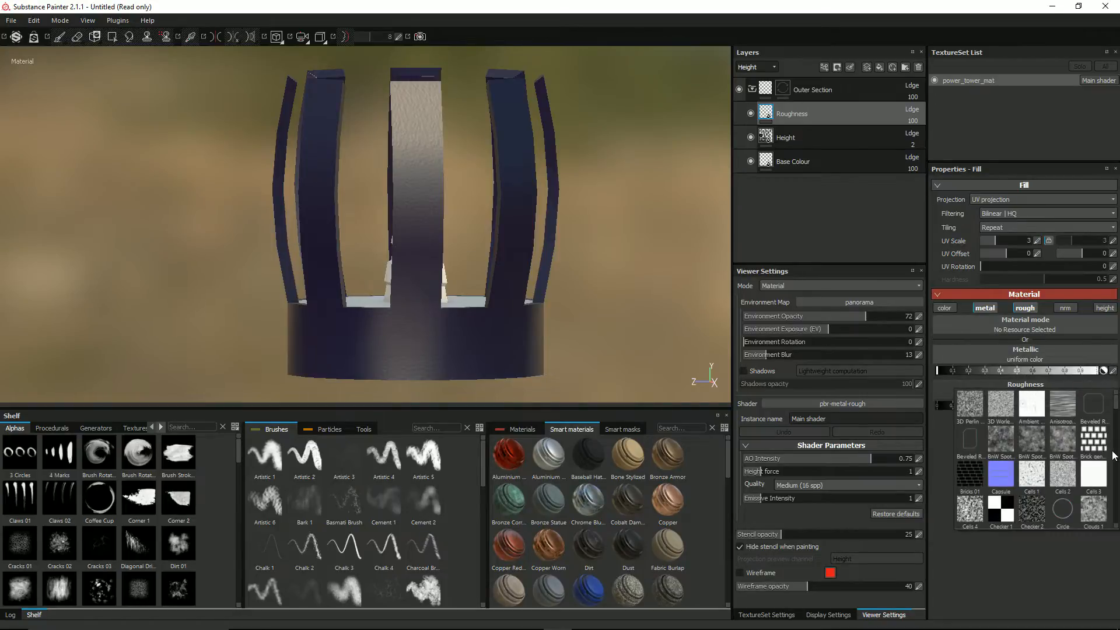
pyautogui.scroll(-3, 1093, 448)
pyautogui.scroll(-5, 1092, 448)
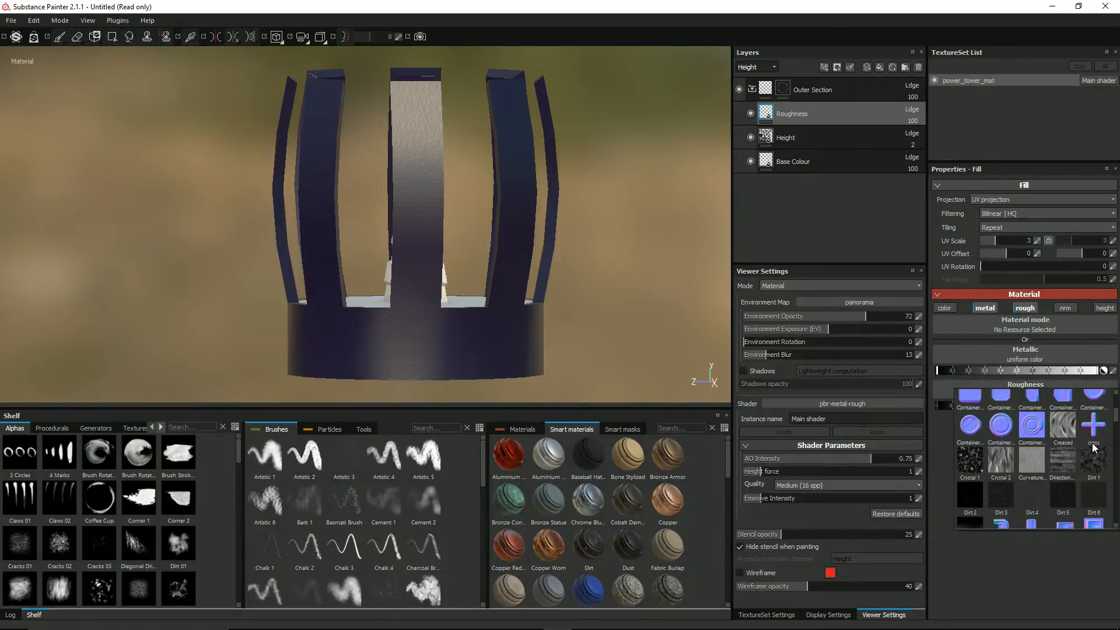
pyautogui.scroll(-3, 1094, 444)
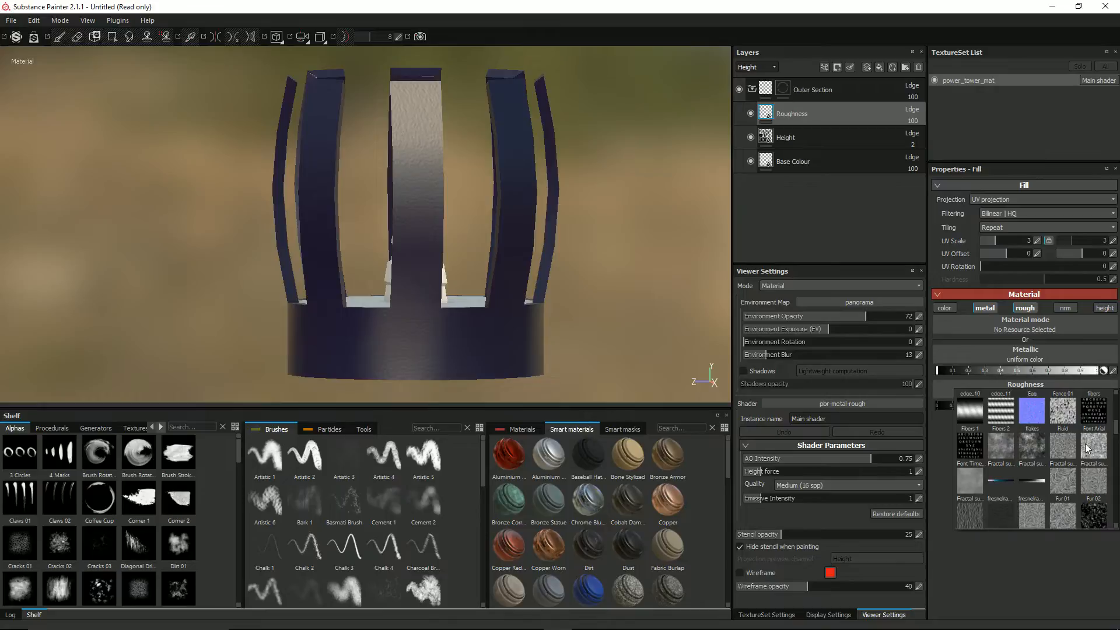
pyautogui.click(1072, 443)
pyautogui.keyDown('alt'); pyautogui.moveTo(482, 237); pyautogui.dragTo(512, 169); pyautogui.keyUp('alt')
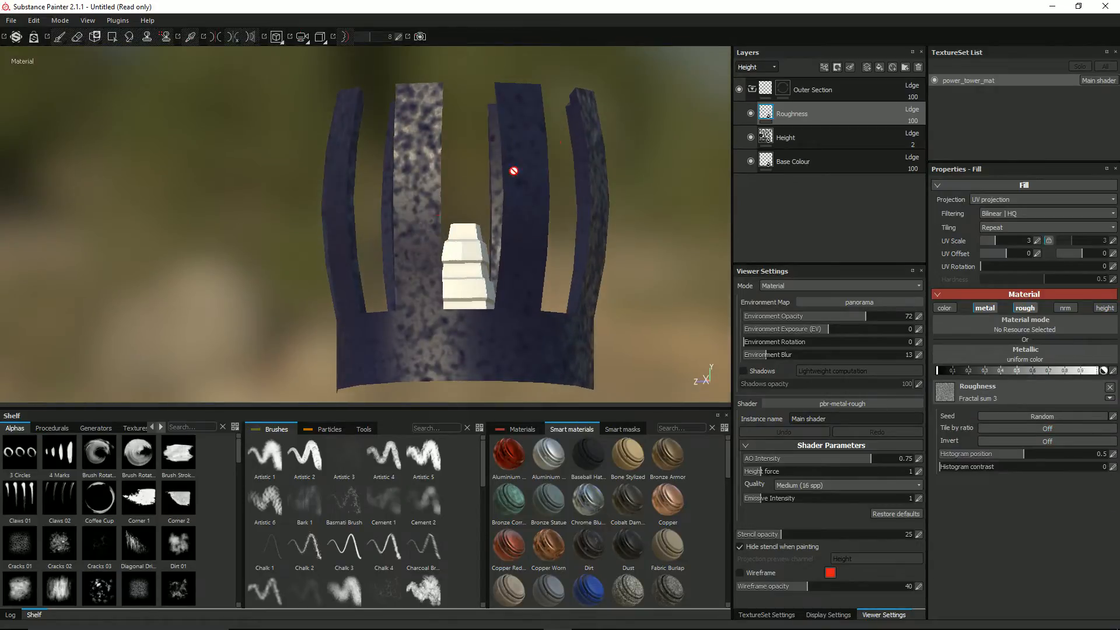
# Switch the layer stack to the Roughness channel and set the Roughness layer's opacity to 34.
pyautogui.click(757, 66)
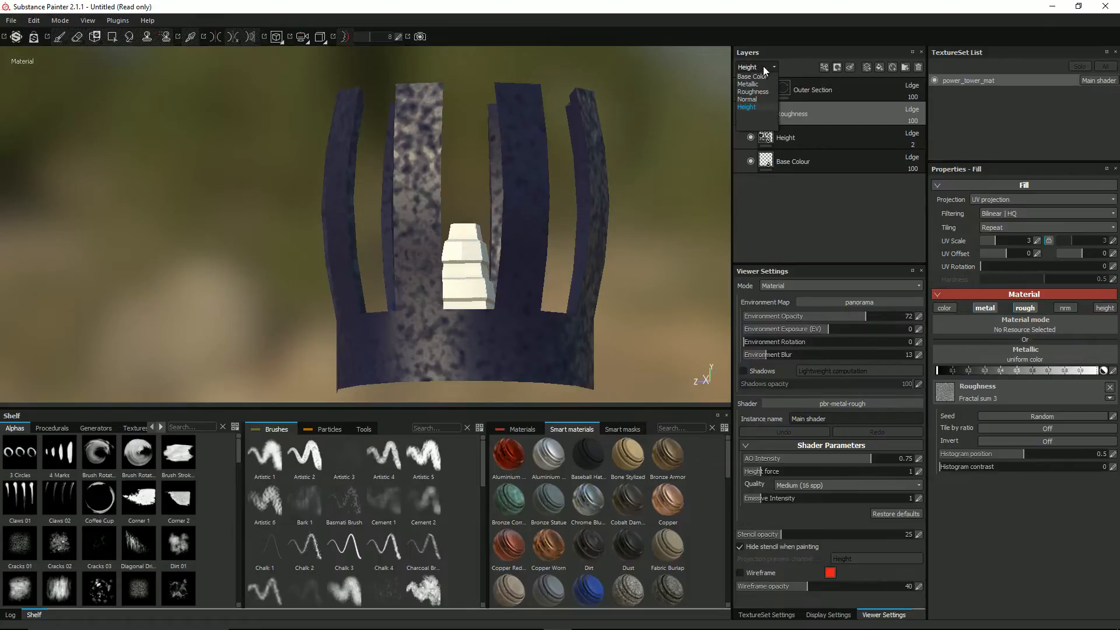
pyautogui.click(762, 91)
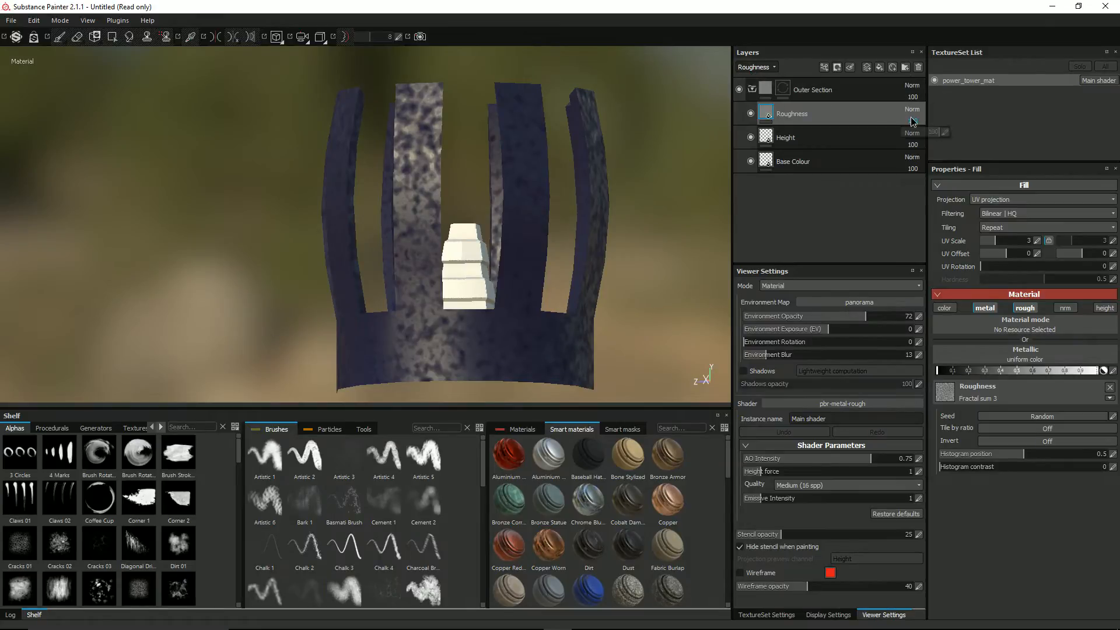
pyautogui.moveTo(935, 133); pyautogui.dragTo(916, 138)
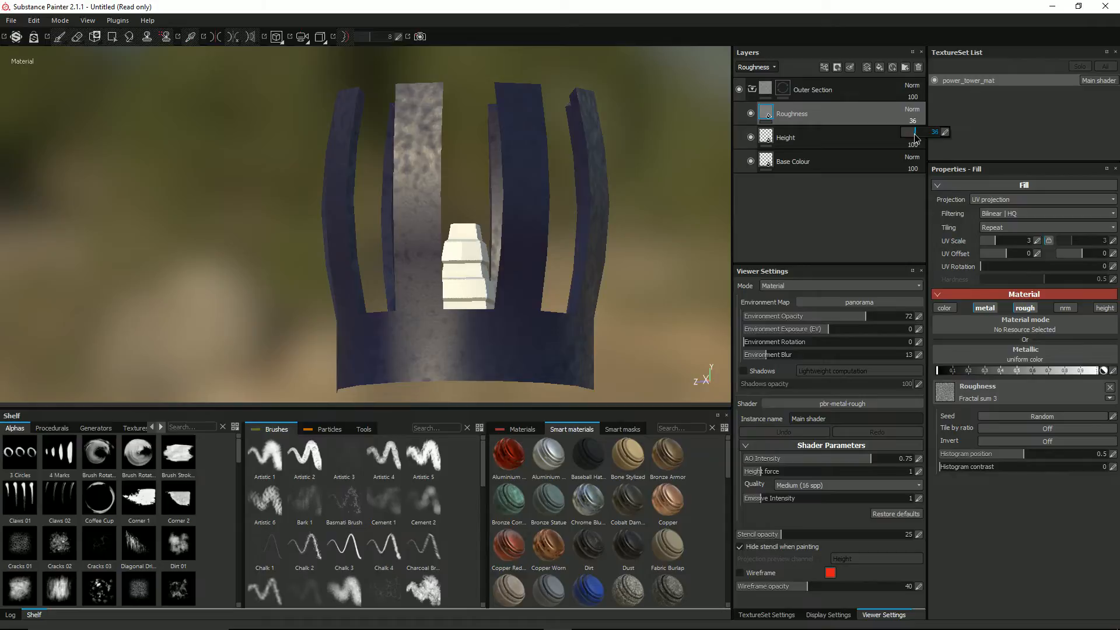
pyautogui.keyDown('alt'); pyautogui.moveTo(432, 146); pyautogui.dragTo(388, 170); pyautogui.keyUp('alt')
# Raise the Roughness layer's uniform metallic value to about 0.75.
pyautogui.click(986, 308)
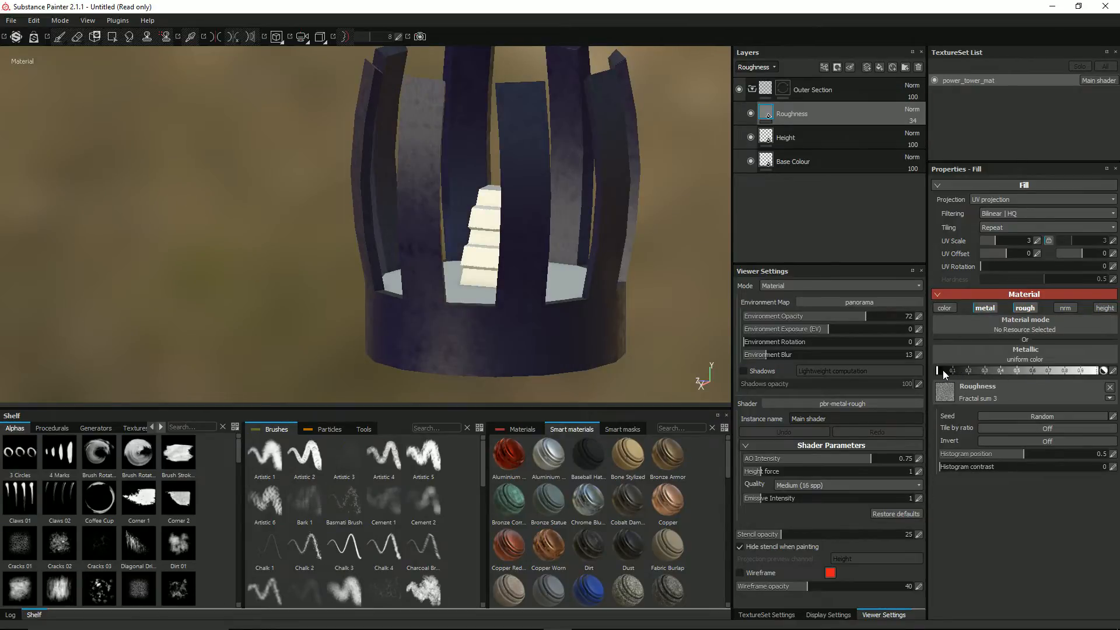
pyautogui.moveTo(972, 375); pyautogui.dragTo(1062, 374)
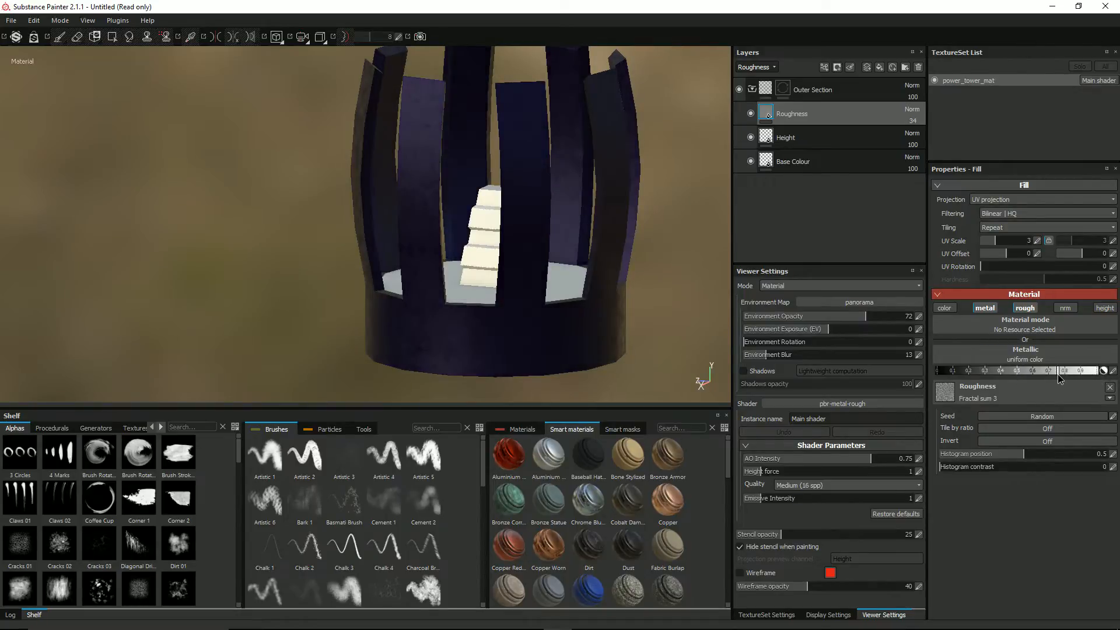
pyautogui.keyDown('alt'); pyautogui.moveTo(649, 270); pyautogui.dragTo(376, 216); pyautogui.keyUp('alt')
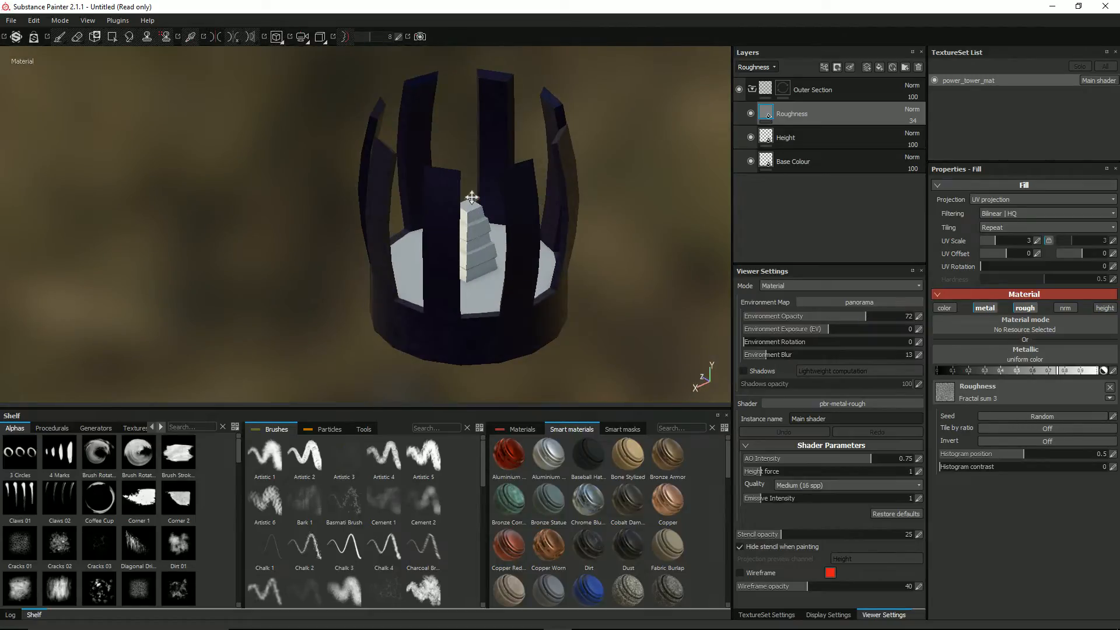
pyautogui.keyDown('alt'); pyautogui.moveTo(473, 197); pyautogui.dragTo(440, 210, button='middle'); pyautogui.keyUp('alt')
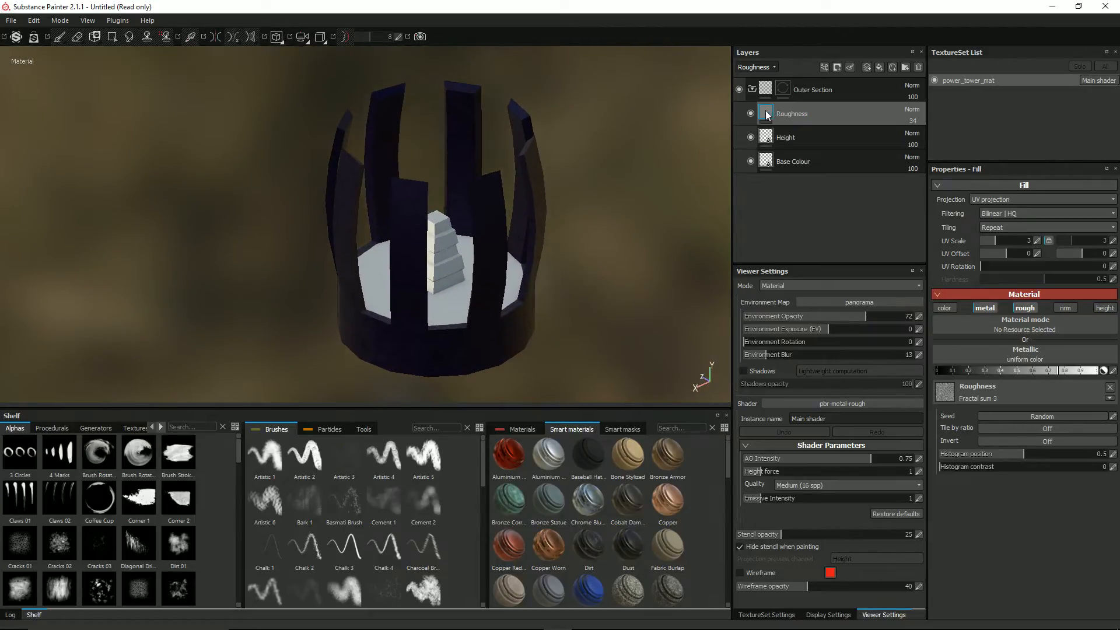
# Add a fill layer above Roughness in the Outer Section folder and disable its metal, rough, nrm and height channels.
pyautogui.click(879, 65)
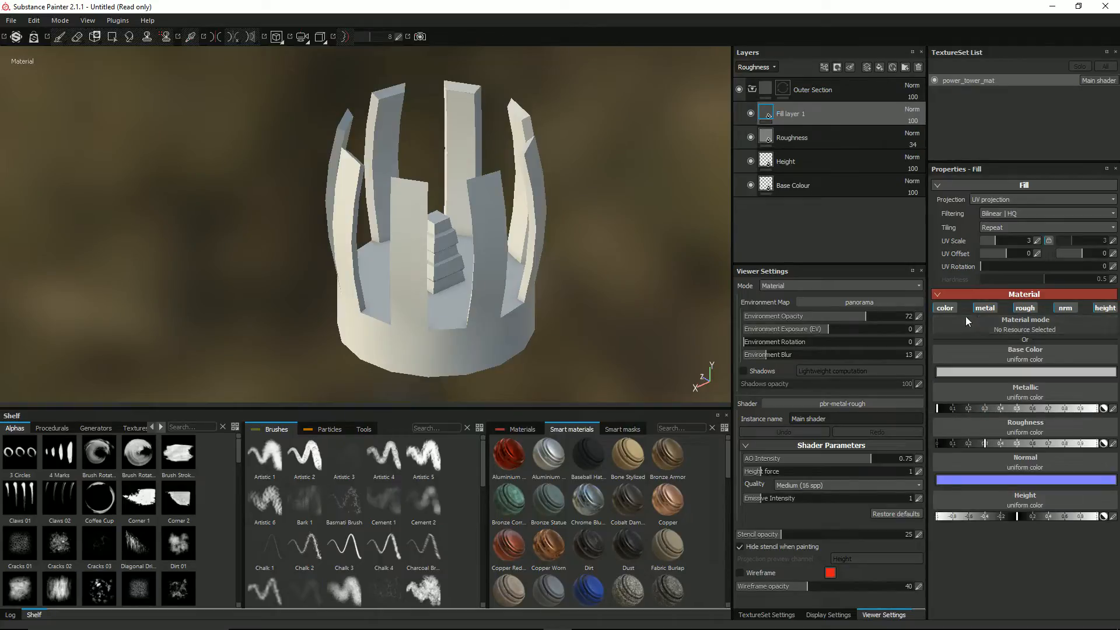
pyautogui.click(985, 308)
pyautogui.click(1025, 308)
pyautogui.click(1065, 308)
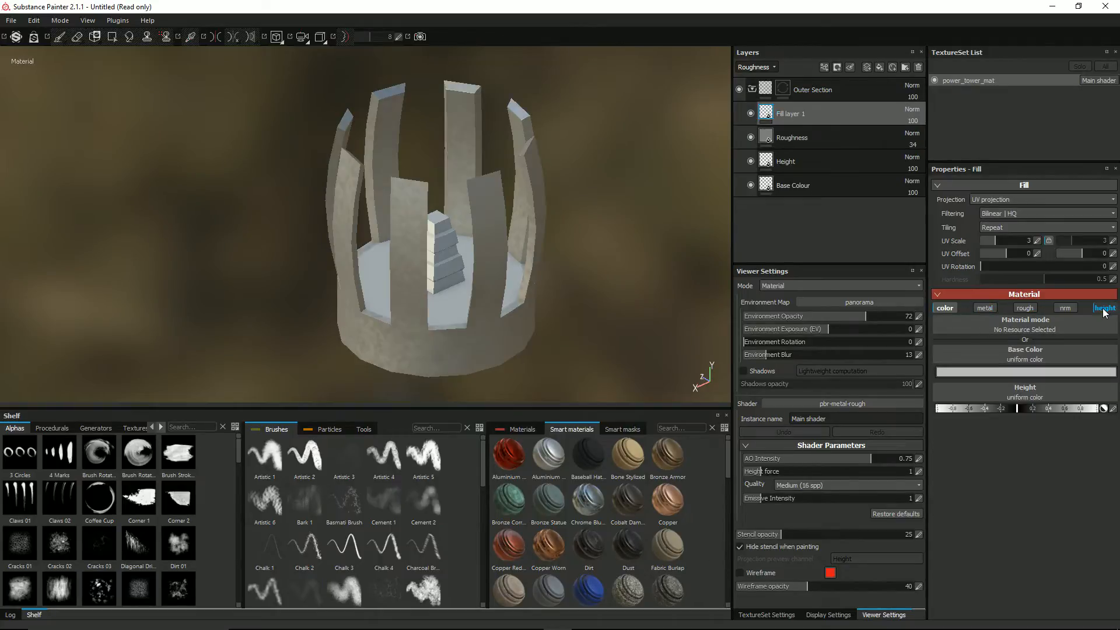
pyautogui.click(1103, 308)
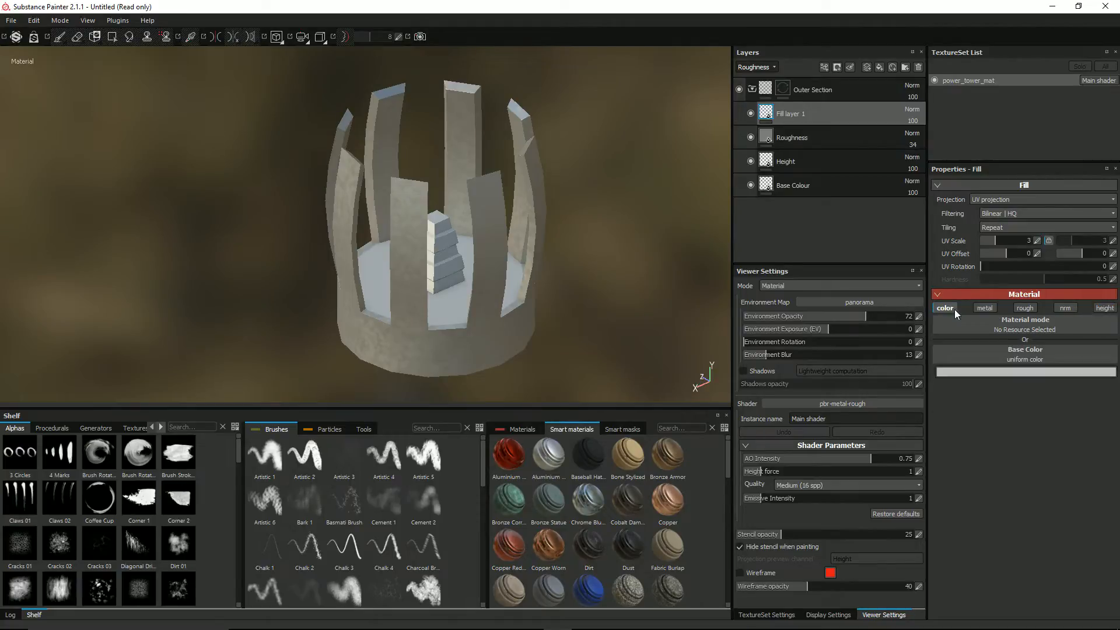
pyautogui.rightClick(766, 116)
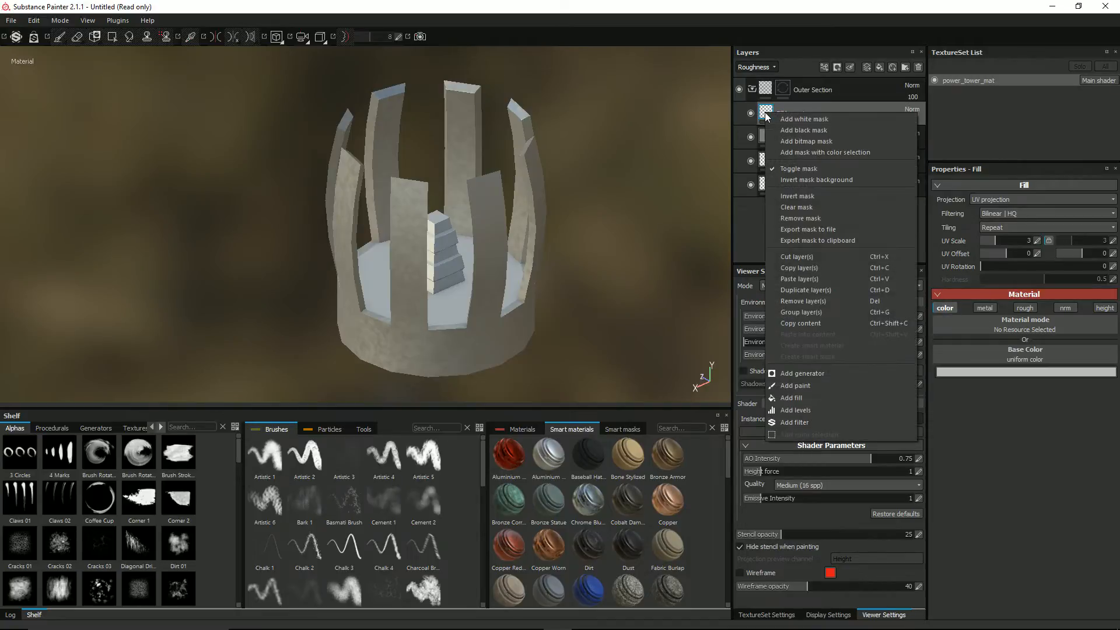
pyautogui.click(799, 130)
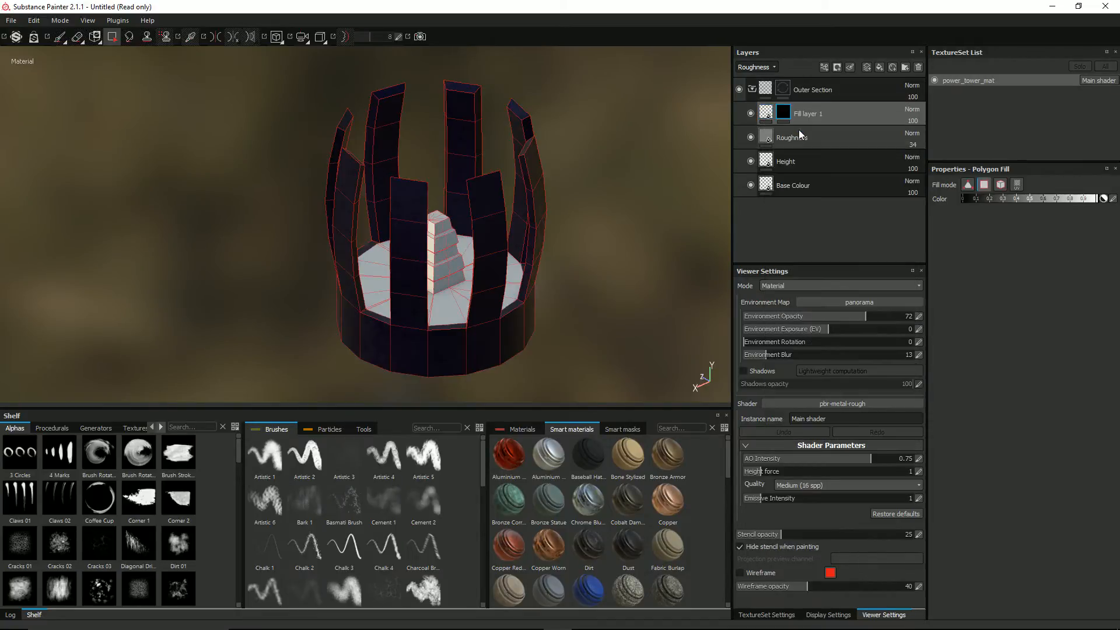
pyautogui.click(767, 112)
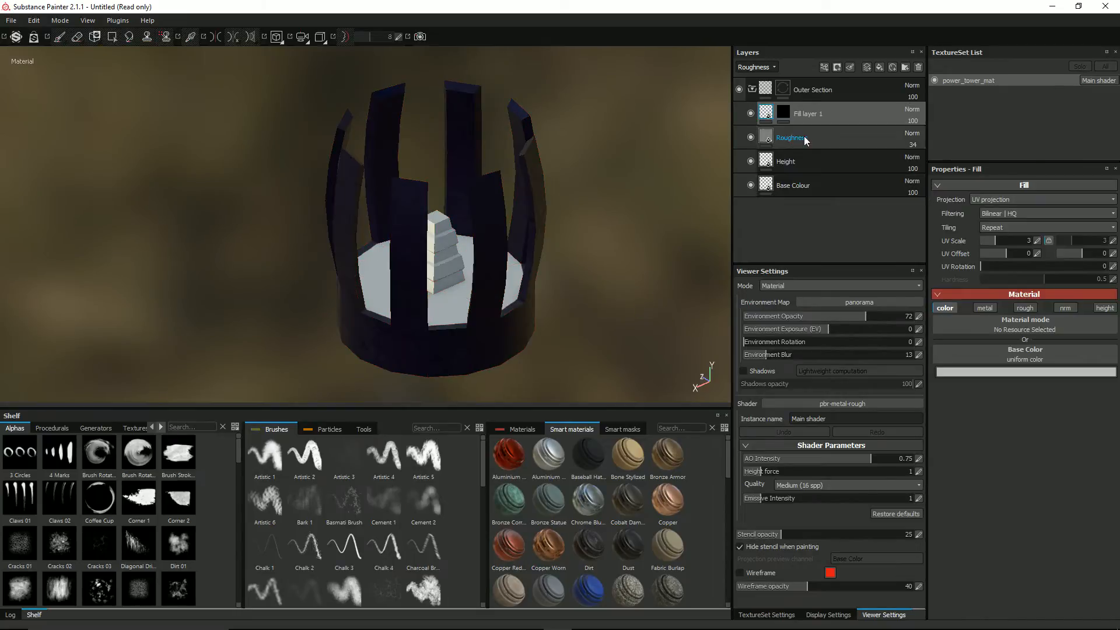
pyautogui.rightClick(789, 113)
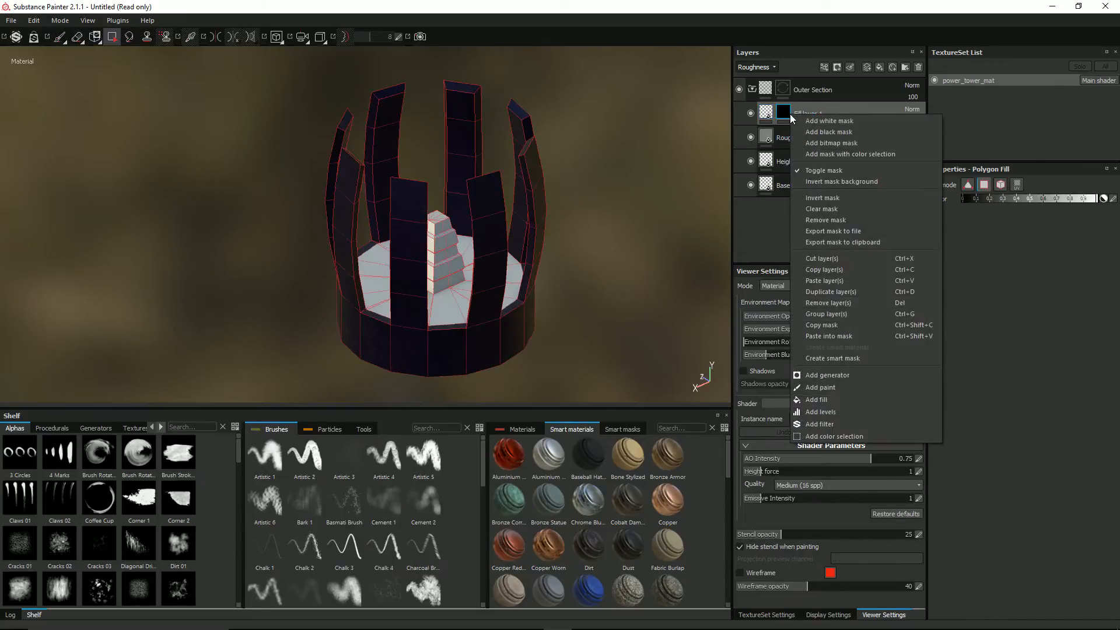
pyautogui.click(828, 219)
pyautogui.moveTo(547, 461); pyautogui.dragTo(575, 224)
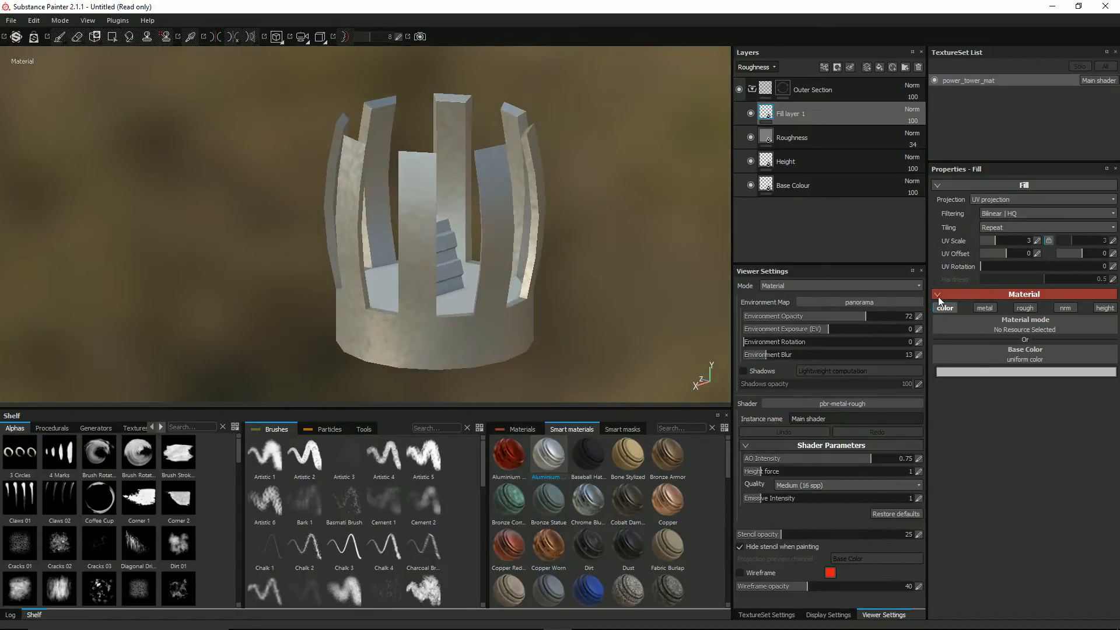
# Enable the metal, rough and height channels on the new fill layer alongside color.
pyautogui.click(985, 308)
pyautogui.click(1027, 310)
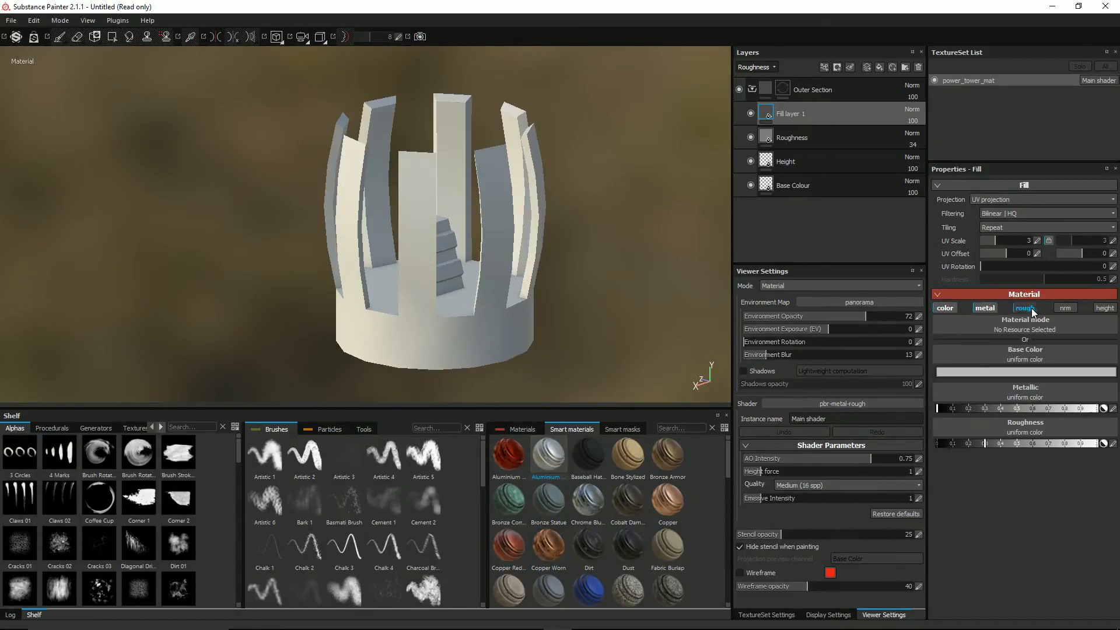
pyautogui.click(1104, 308)
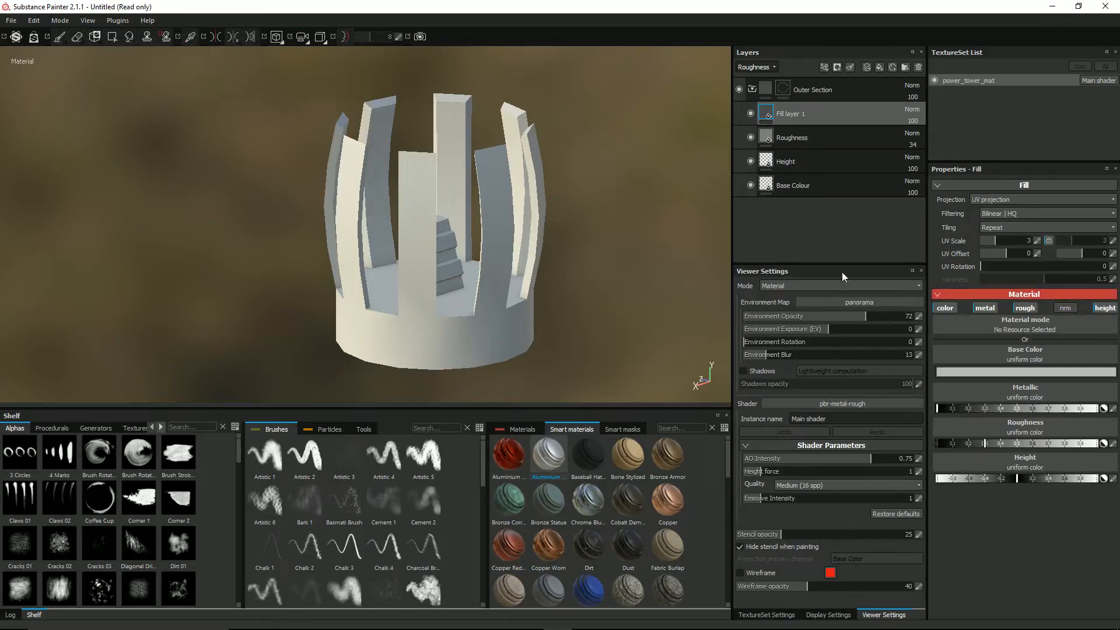
pyautogui.moveTo(508, 226)
pyautogui.keyDown('alt'); pyautogui.mouseDown()
pyautogui.moveTo(406, 168)
pyautogui.moveTo(474, 232)
pyautogui.moveTo(492, 228)
pyautogui.mouseUp(); pyautogui.keyUp('alt')
# Add a black mask to the new fill layer above Roughness.
pyautogui.rightClick(766, 108)
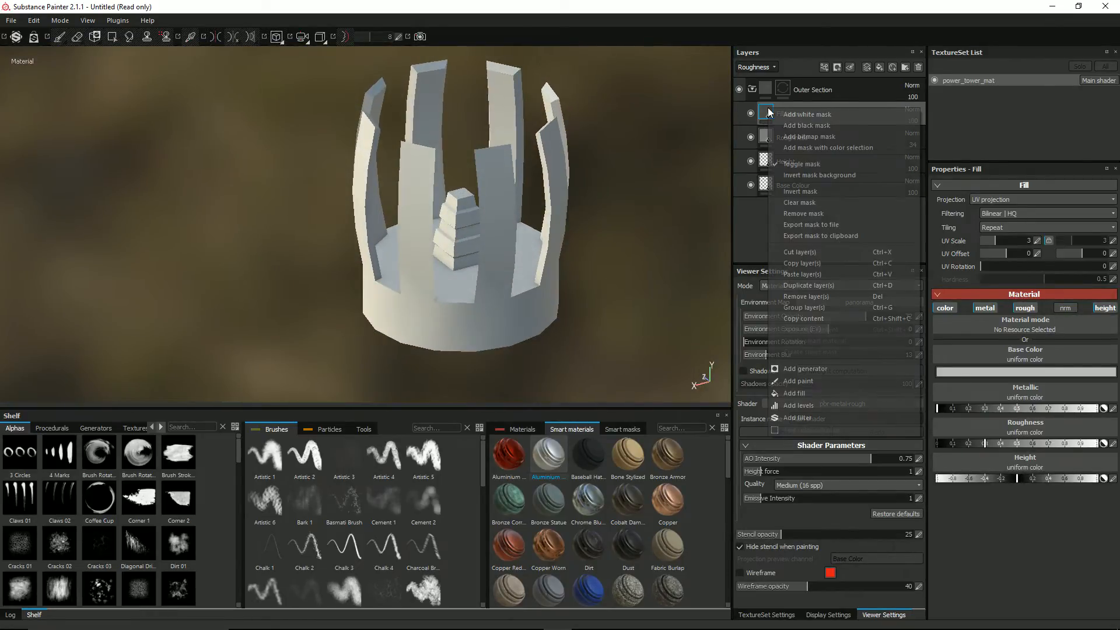
pyautogui.click(789, 124)
pyautogui.moveTo(583, 144)
pyautogui.keyDown('alt'); pyautogui.mouseDown()
pyautogui.moveTo(515, 130)
pyautogui.moveTo(528, 123)
pyautogui.moveTo(582, 140)
pyautogui.mouseUp(); pyautogui.keyUp('alt')
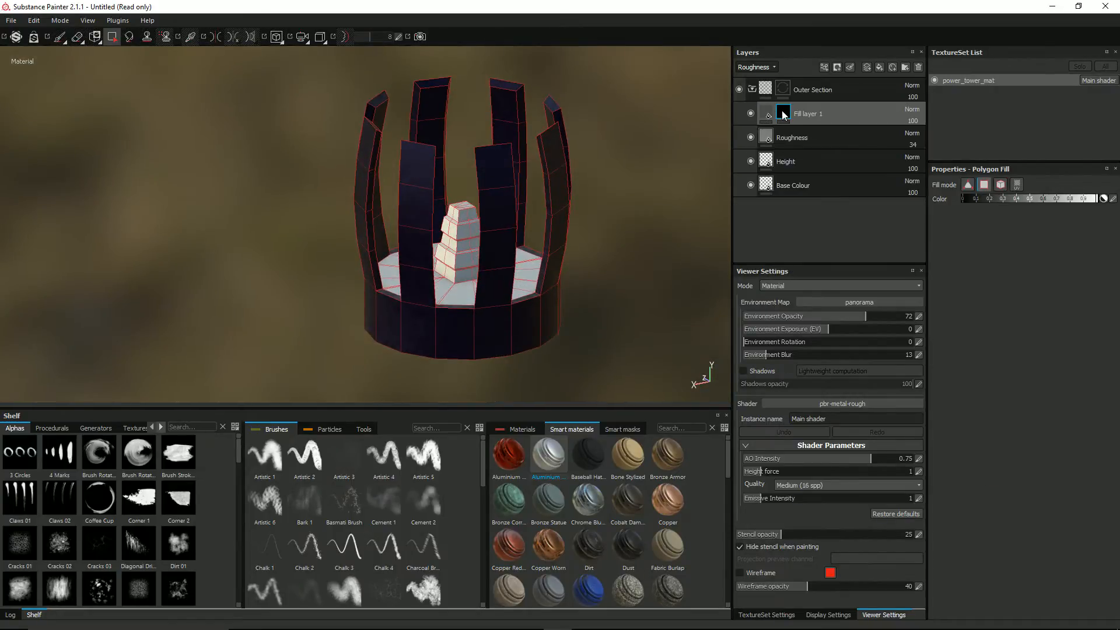
# Add a generator to the fill layer's black mask and assign MG Dirt to it.
pyautogui.rightClick(782, 110)
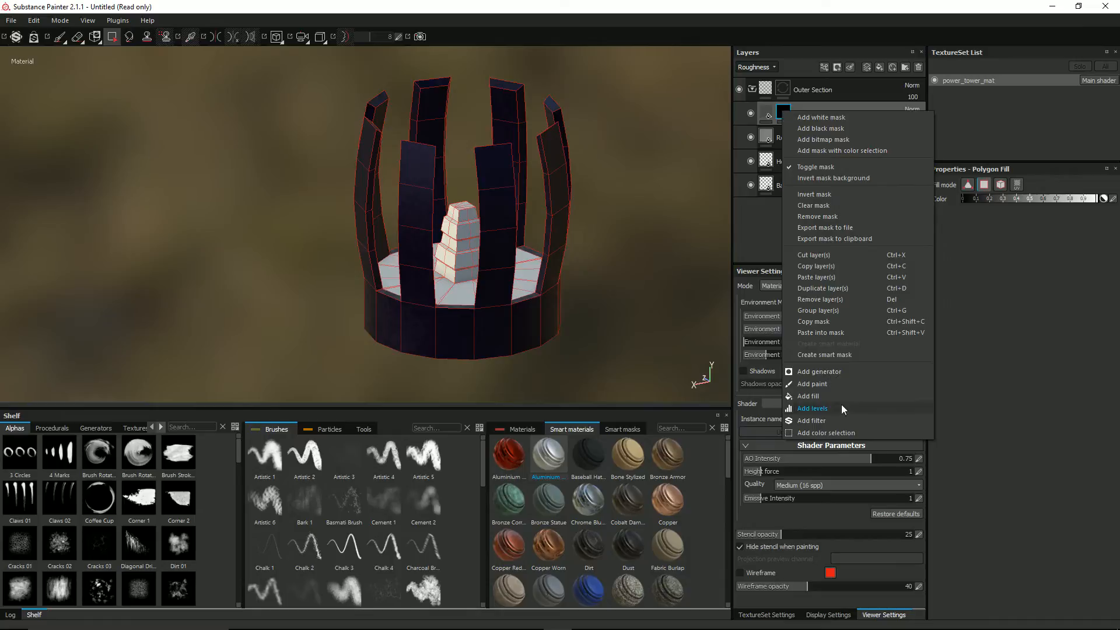
pyautogui.click(825, 370)
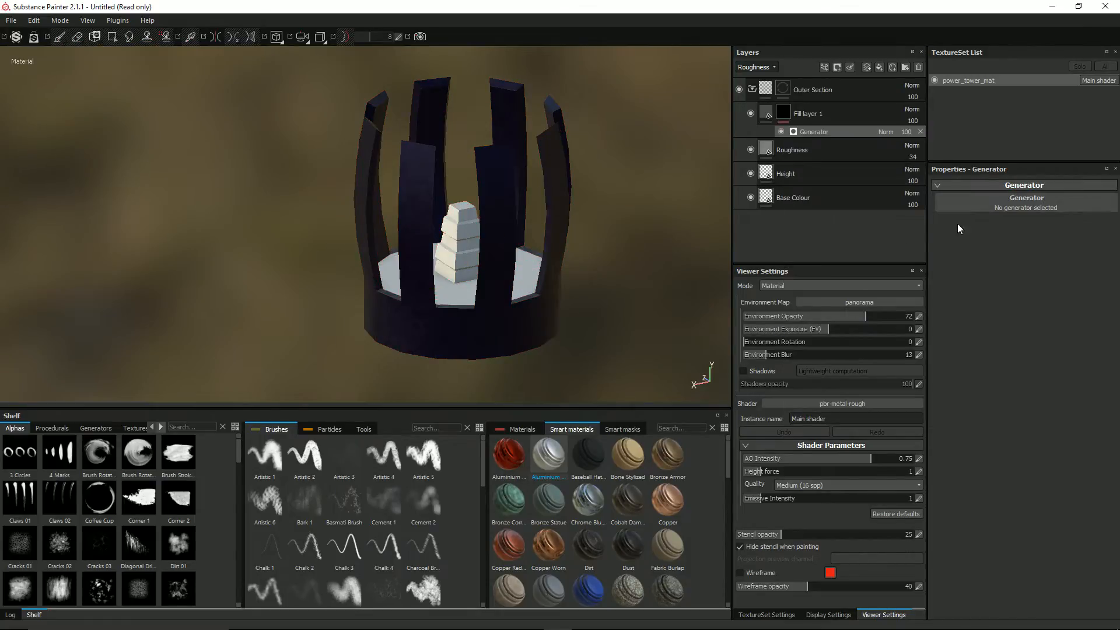
pyautogui.click(992, 200)
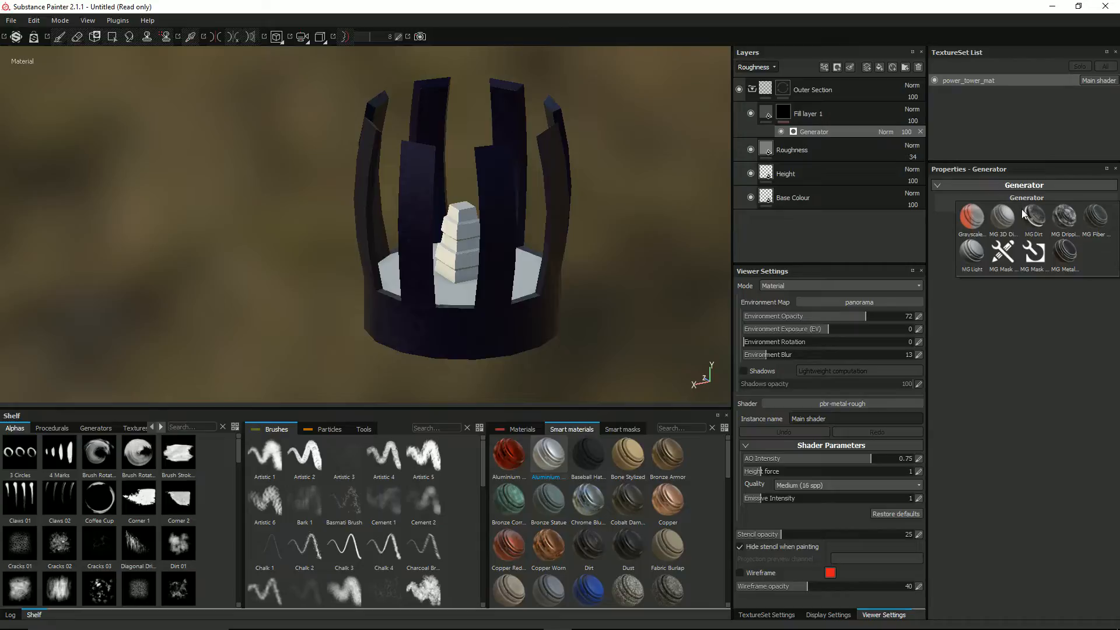
pyautogui.moveTo(1029, 216)
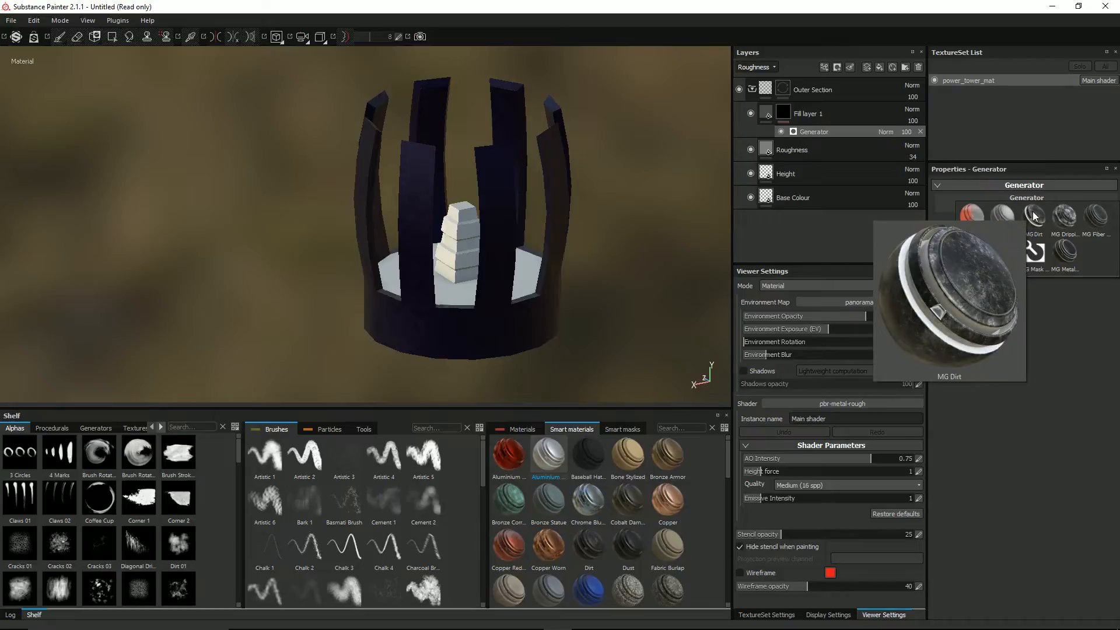
pyautogui.click(1034, 216)
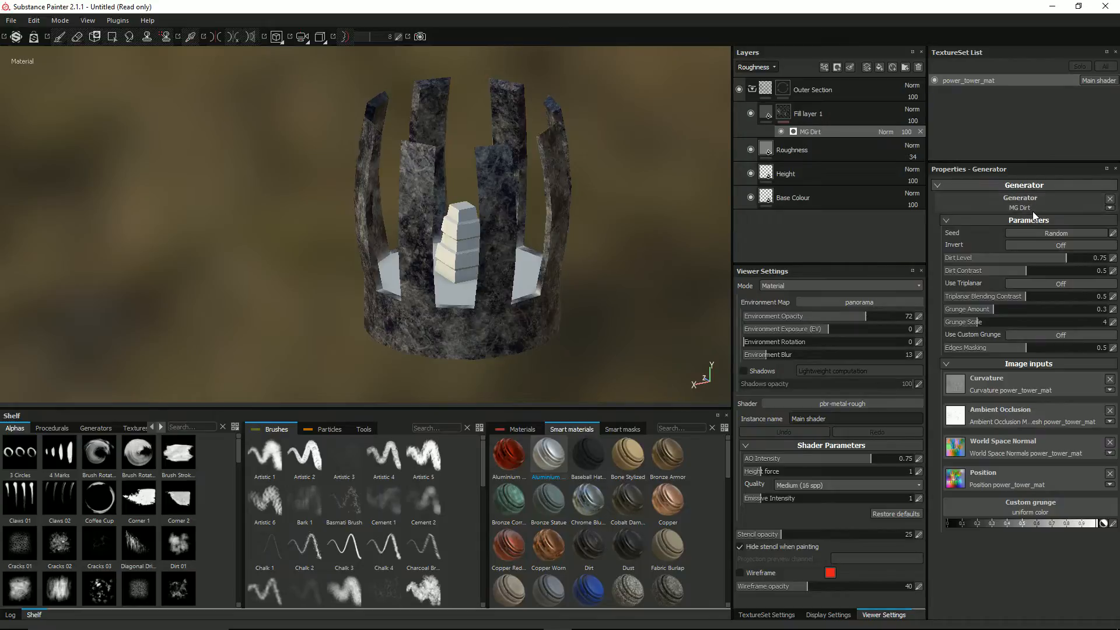
pyautogui.moveTo(458, 280)
pyautogui.keyDown('alt'); pyautogui.mouseDown()
pyautogui.moveTo(463, 245)
pyautogui.moveTo(472, 266)
pyautogui.mouseUp(); pyautogui.keyUp('alt')
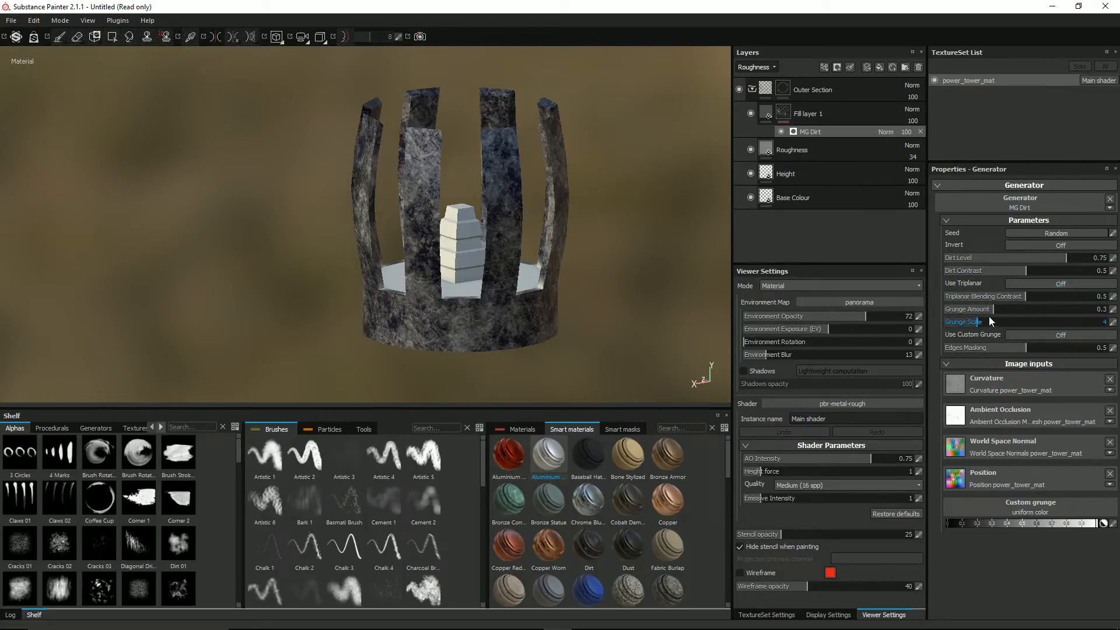
# Lower the MG Dirt generator's Dirt Level to 0.68 and switch the fill layer to tri-planar projection.
pyautogui.moveTo(1065, 260)
pyautogui.mouseDown()
pyautogui.moveTo(1042, 260)
pyautogui.moveTo(1056, 263)
pyautogui.mouseUp()
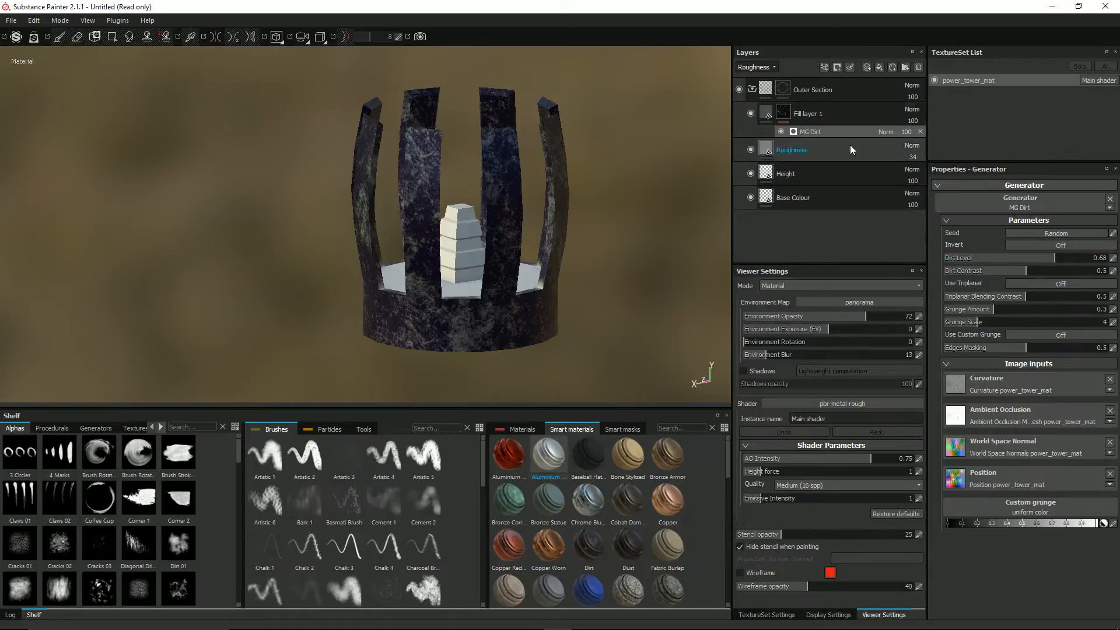
pyautogui.click(769, 114)
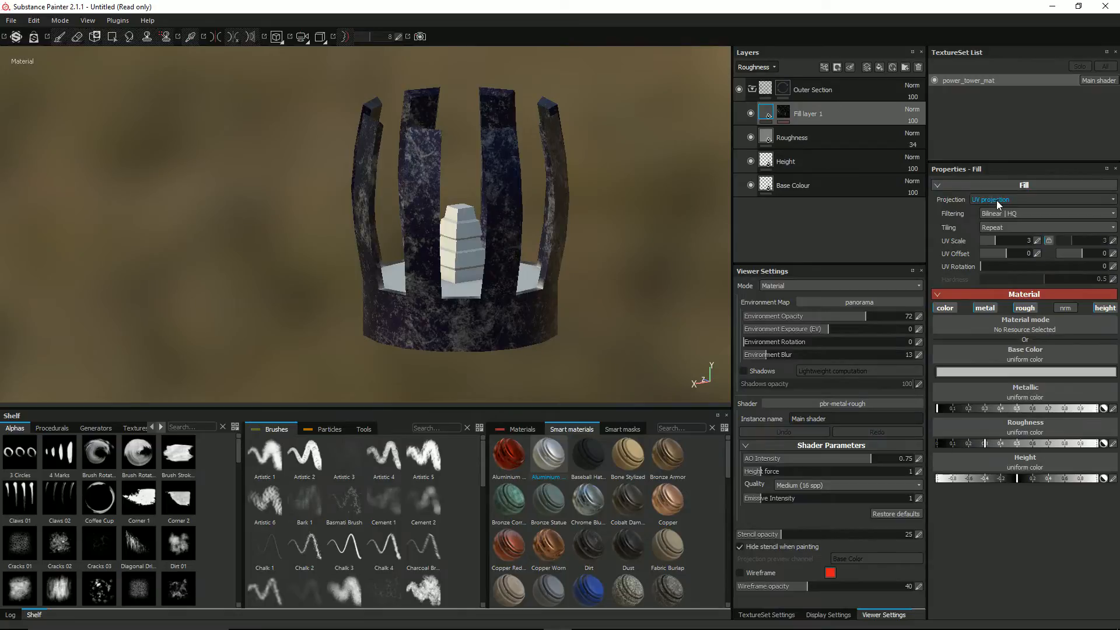
pyautogui.click(994, 200)
pyautogui.click(999, 216)
pyautogui.keyDown('alt'); pyautogui.moveTo(422, 299); pyautogui.dragTo(370, 250); pyautogui.keyUp('alt')
pyautogui.scroll(3, 370, 250)
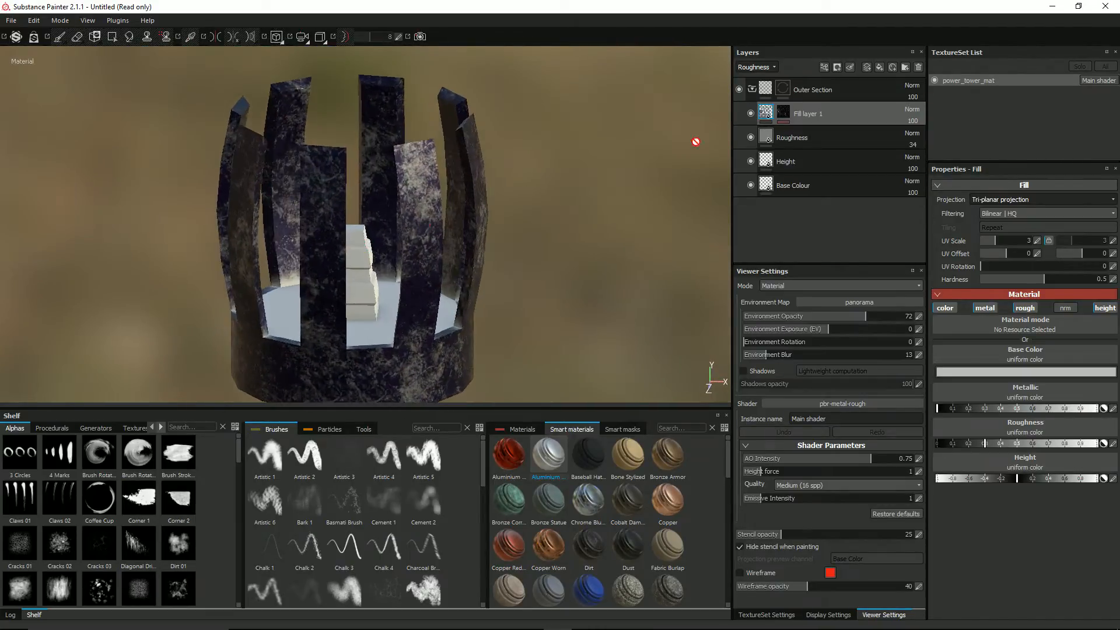
# Rename the dirt-masked fill layer as Aluminium Dirt.
pyautogui.doubleClick(821, 115)
pyautogui.write('Alumin')
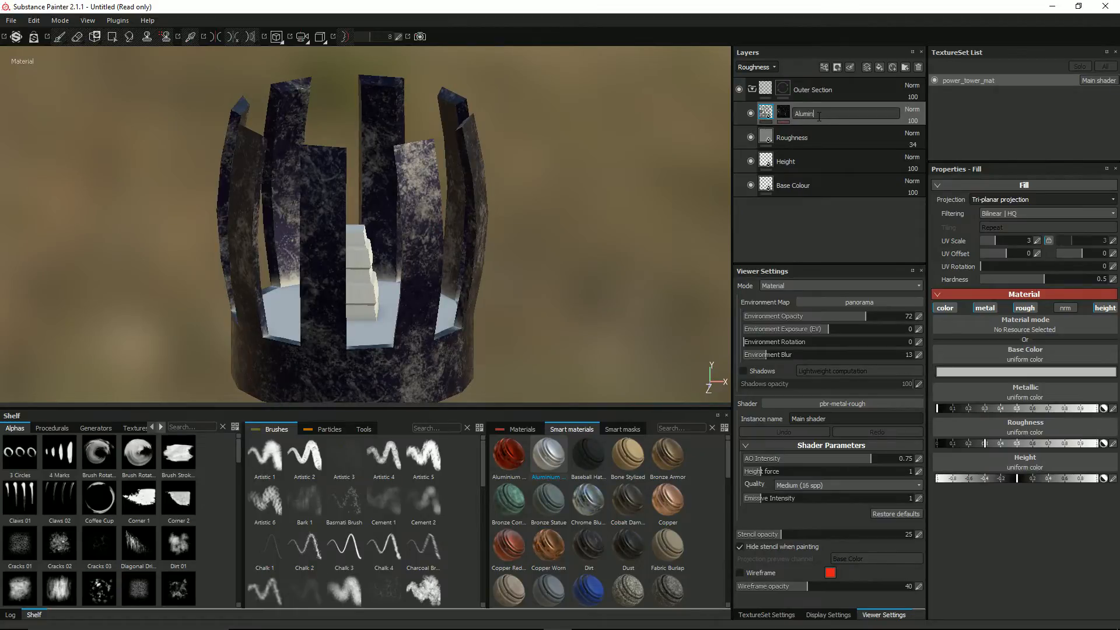
pyautogui.write('ium Dirt')
pyautogui.press('Return')
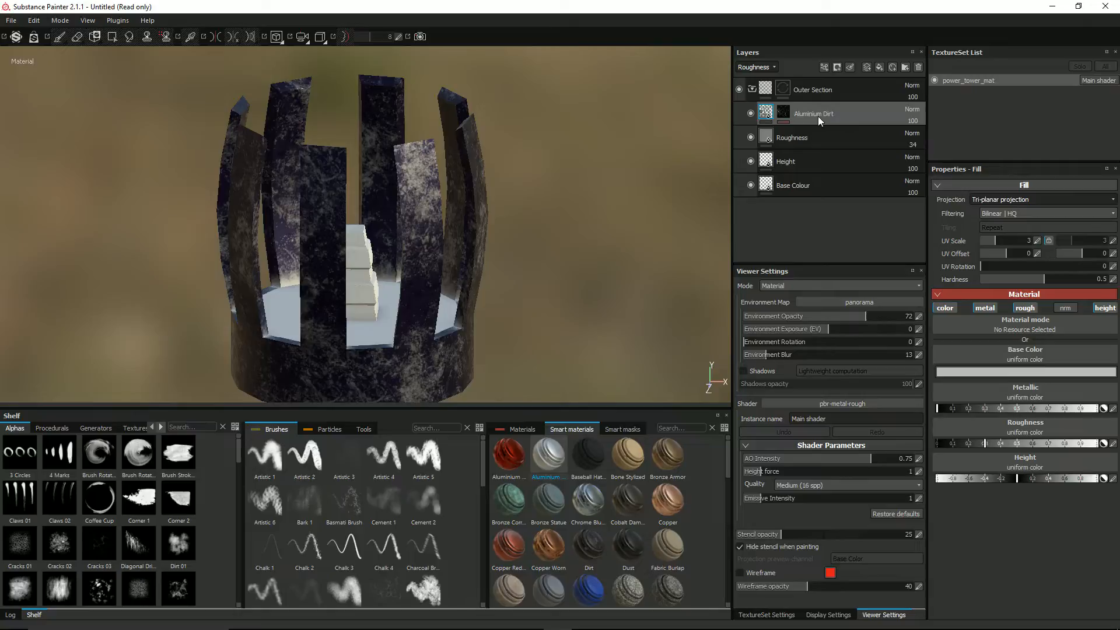
# For the Base Color channel, set the Aluminium Dirt layer's blending to Linear dodge (Add) and its opacity to 8.
pyautogui.click(743, 66)
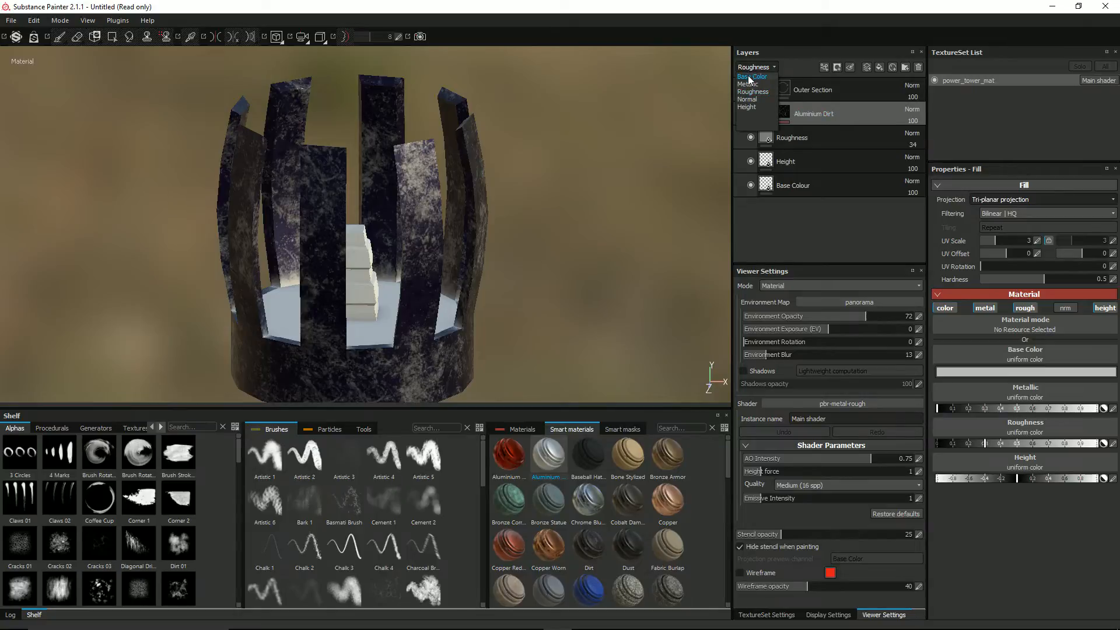
pyautogui.click(752, 79)
pyautogui.click(912, 110)
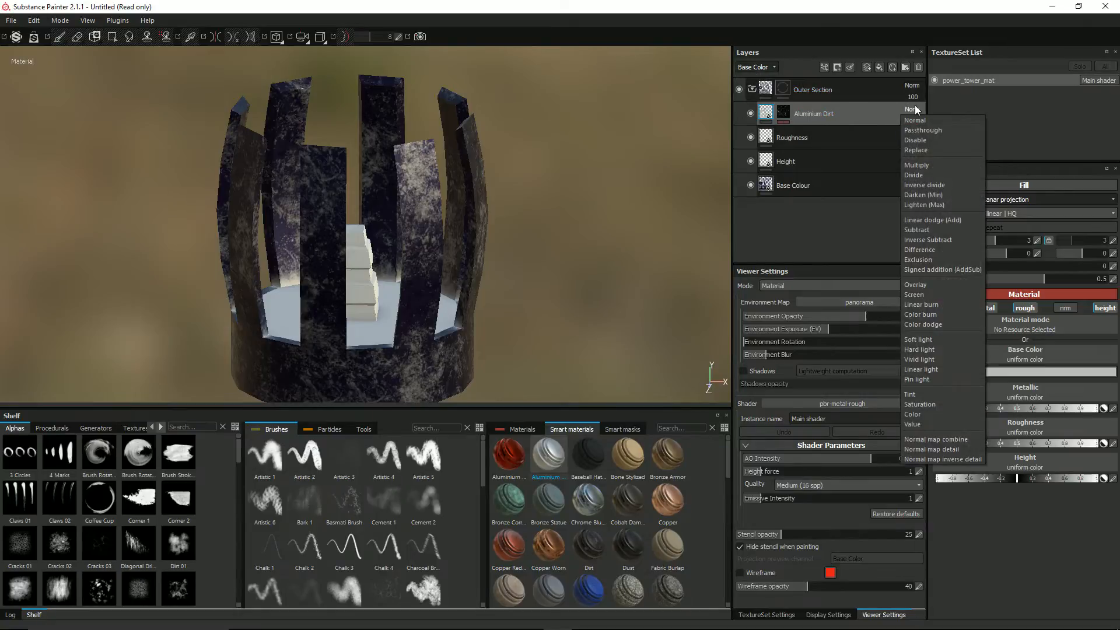
pyautogui.click(950, 220)
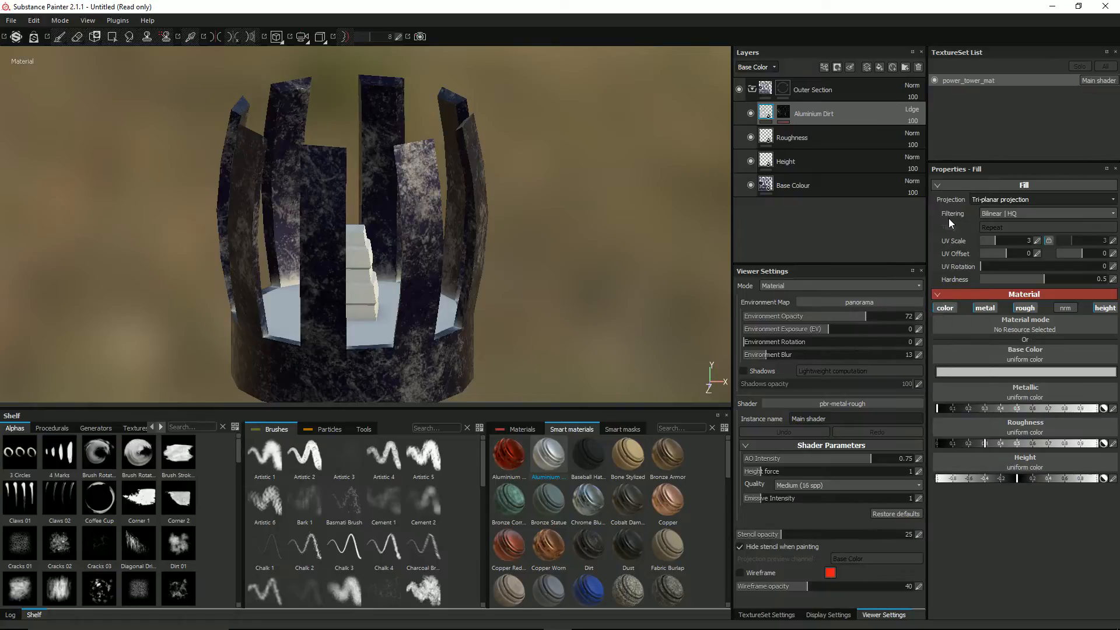
pyautogui.click(912, 121)
pyautogui.moveTo(933, 138); pyautogui.dragTo(905, 141)
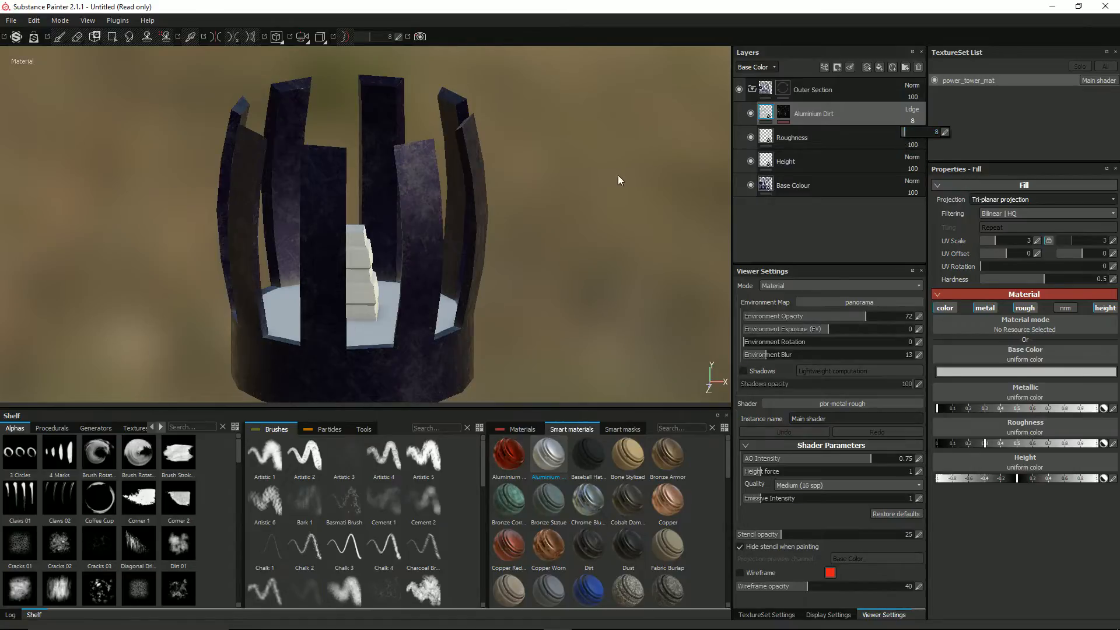
pyautogui.keyDown('alt'); pyautogui.moveTo(386, 222); pyautogui.dragTo(565, 207); pyautogui.keyUp('alt')
pyautogui.keyDown('alt'); pyautogui.moveTo(612, 175); pyautogui.dragTo(420, 175); pyautogui.keyUp('alt')
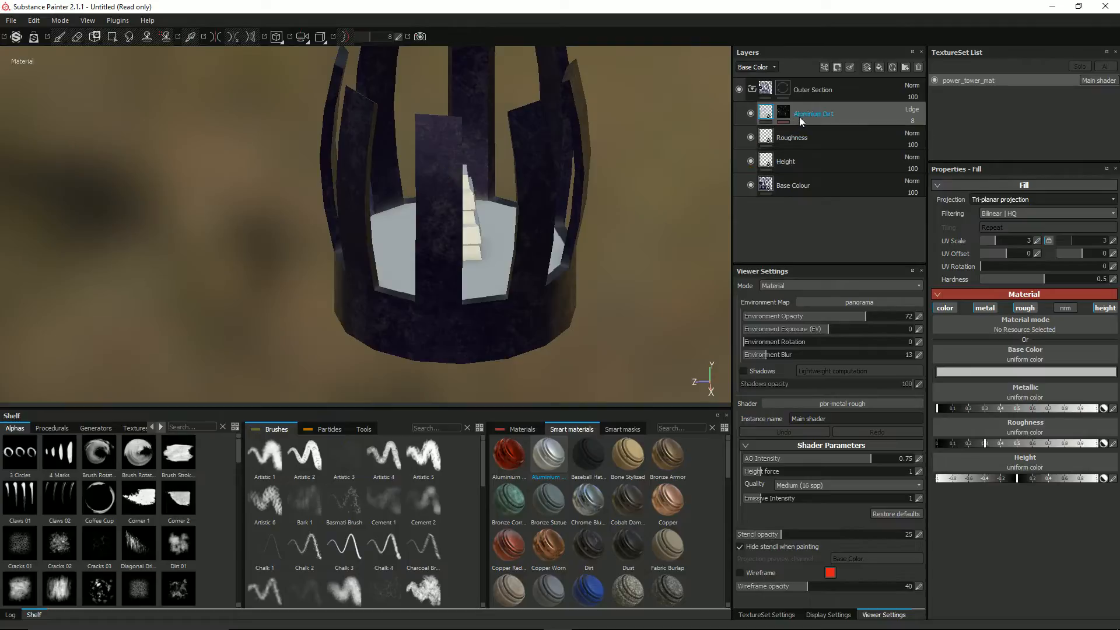
# Add a fill layer above Aluminium Dirt and name it Aluminium Edging.
pyautogui.moveTo(767, 116)
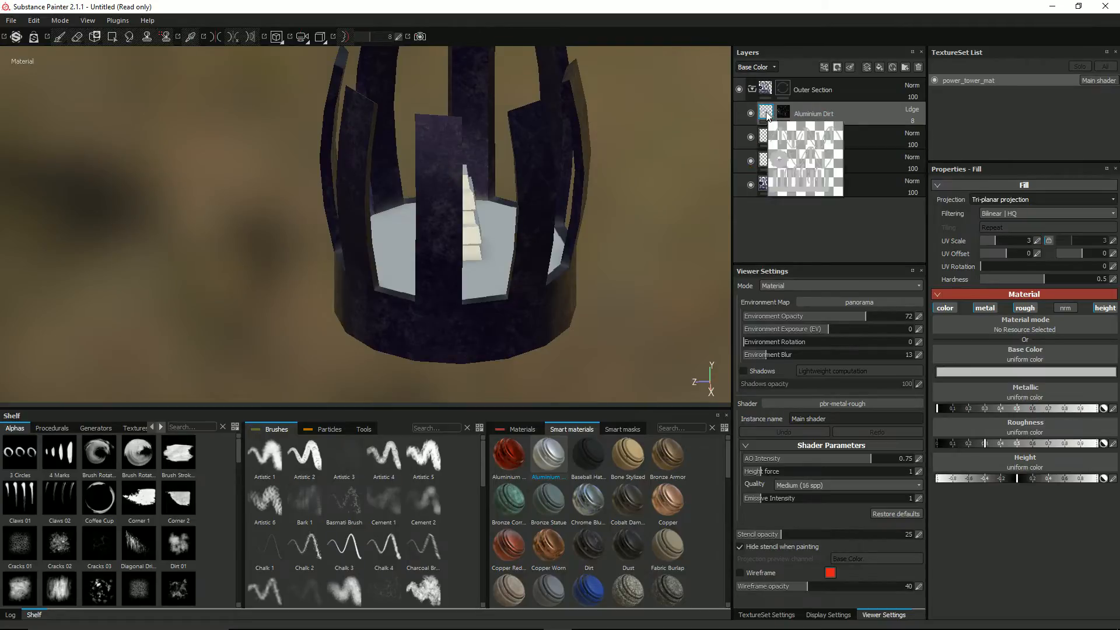
pyautogui.click(879, 69)
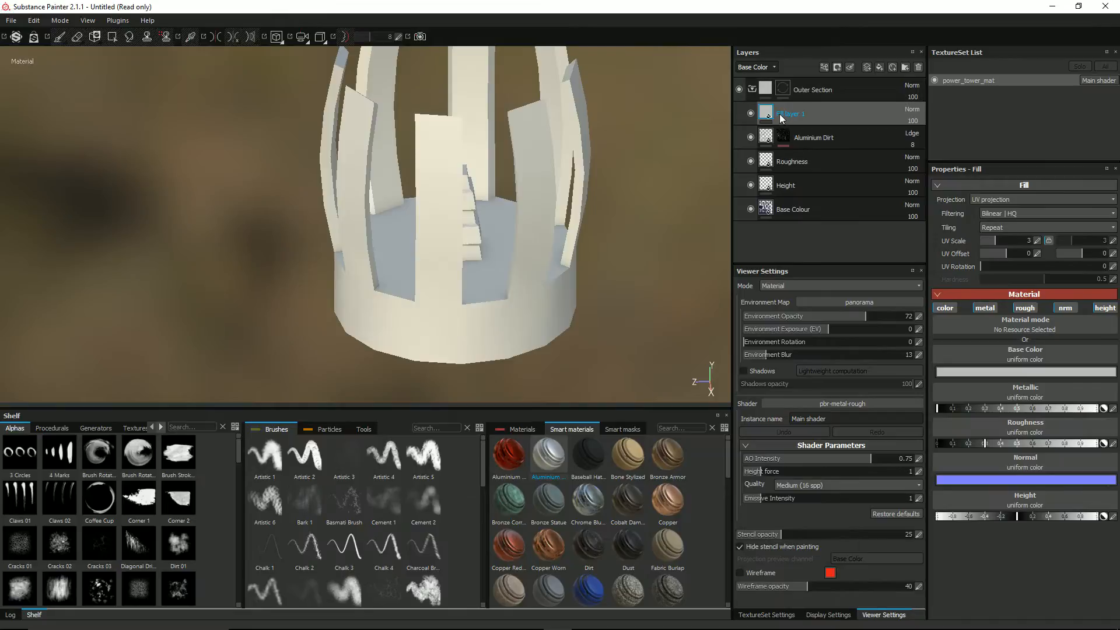
pyautogui.moveTo(769, 114); pyautogui.dragTo(725, 147)
pyautogui.doubleClick(785, 111)
pyautogui.write('Aluminium Edging')
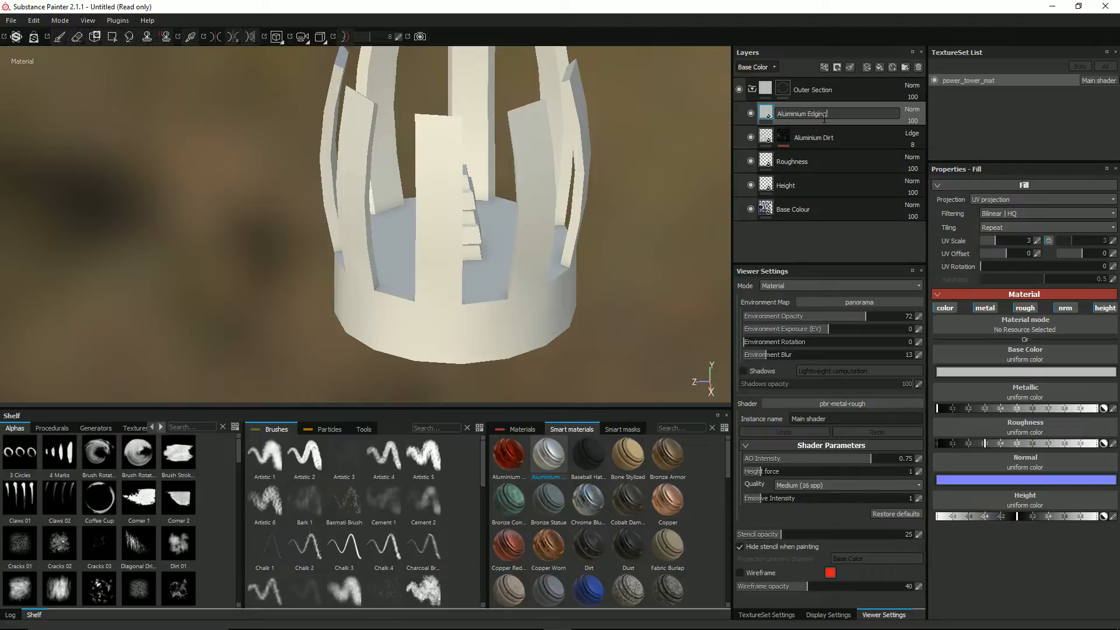
pyautogui.press('Return')
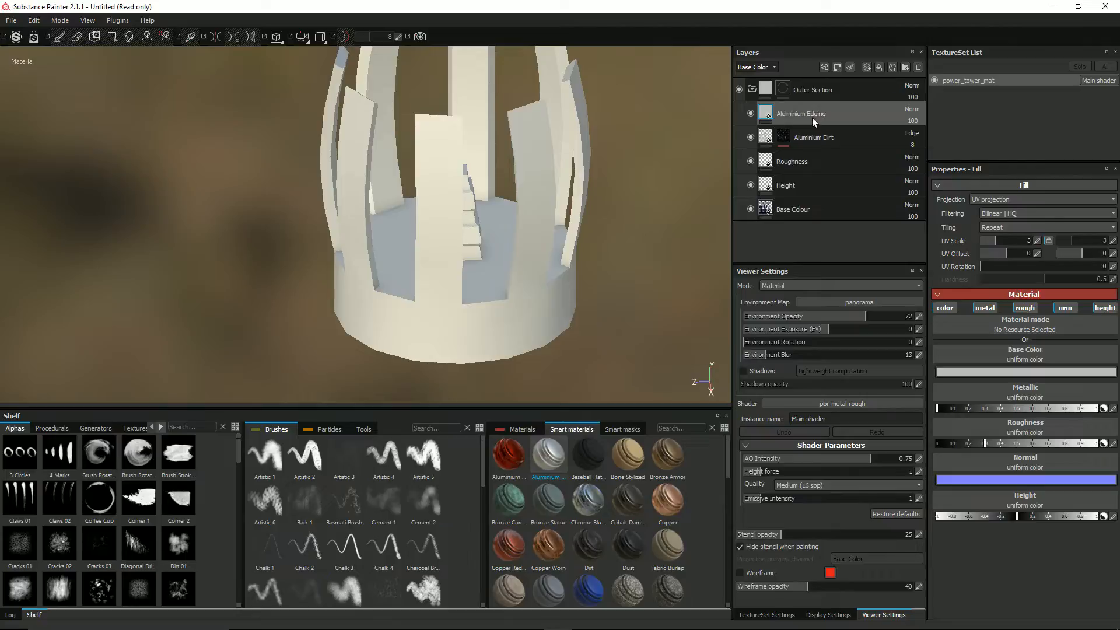
# Add a black mask to the Aluminium Edging layer.
pyautogui.rightClick(769, 119)
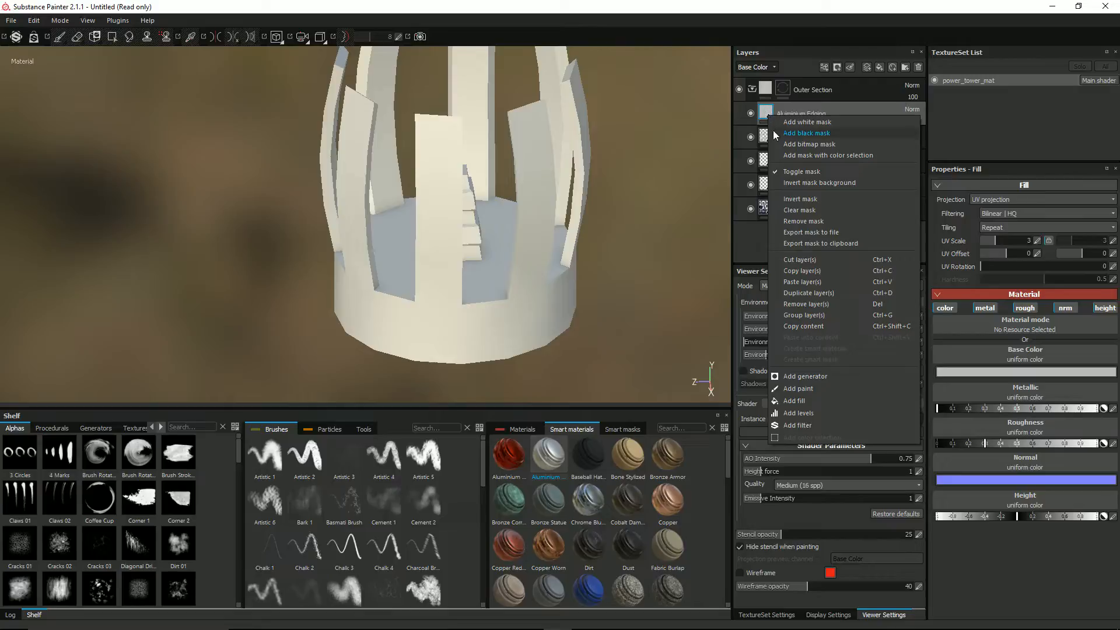
pyautogui.click(764, 117)
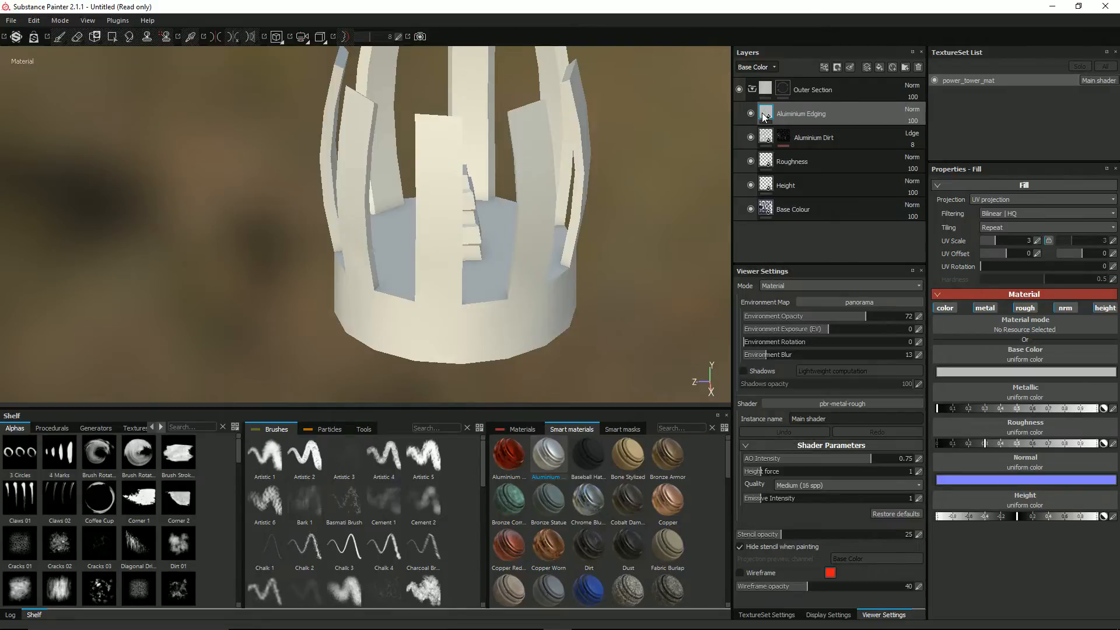
pyautogui.rightClick(765, 117)
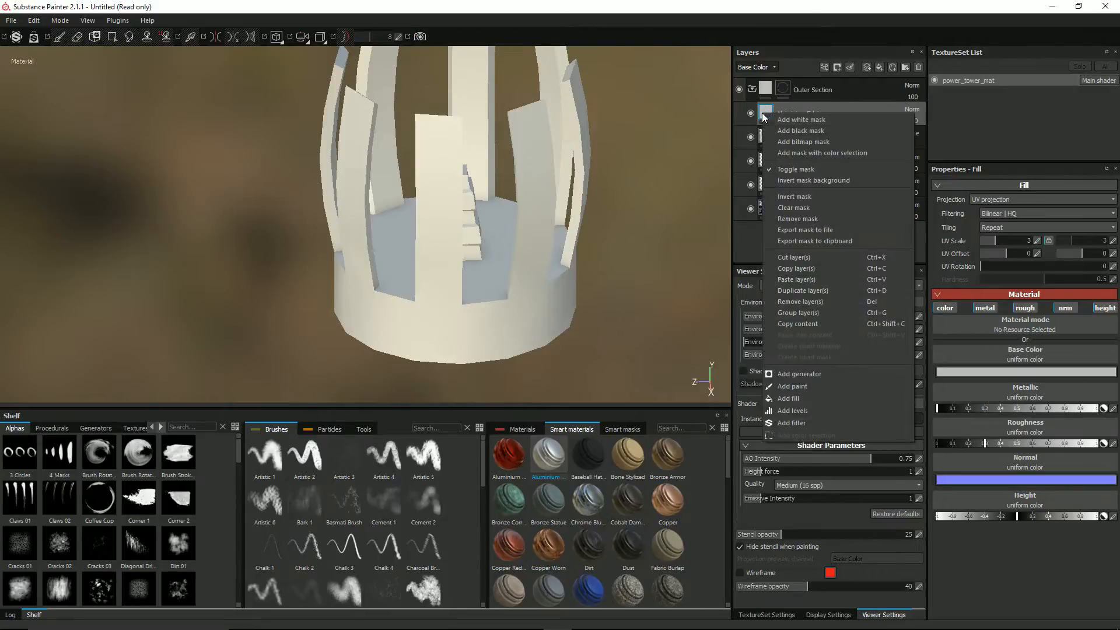
pyautogui.click(798, 130)
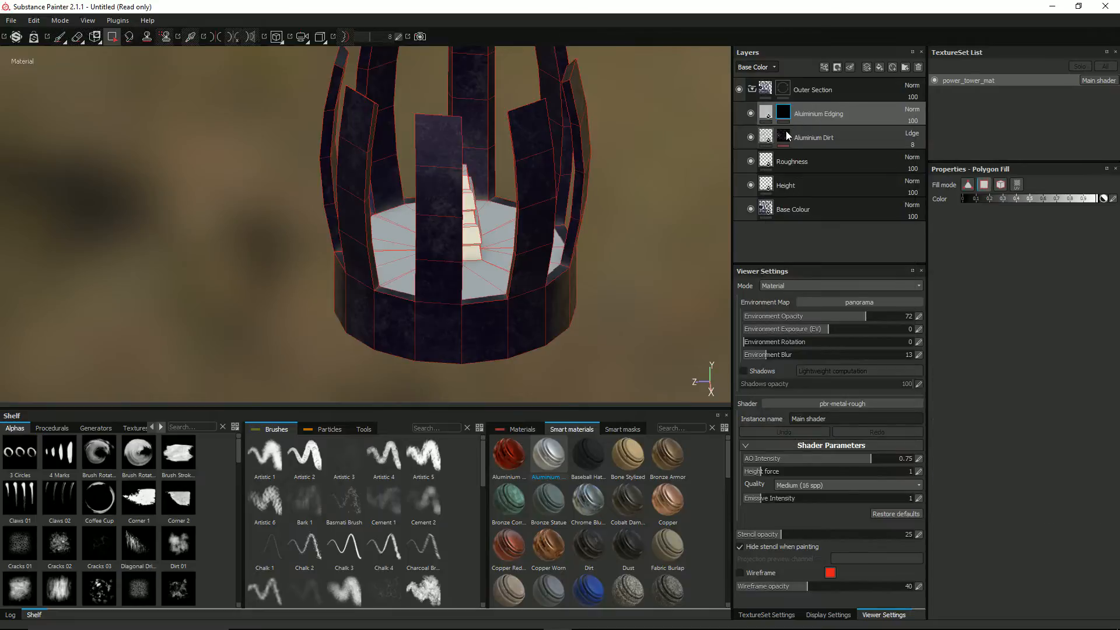
pyautogui.moveTo(787, 136)
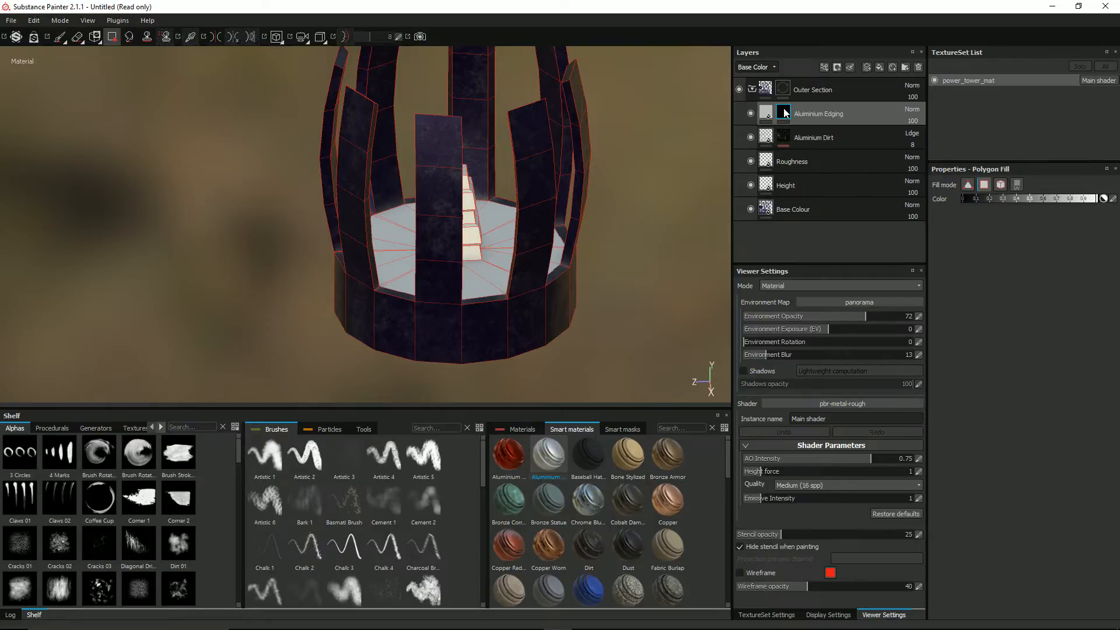
# Apply the first of the two concrete edge smart masks to the Aluminium Edging layer's mask.
pyautogui.click(623, 429)
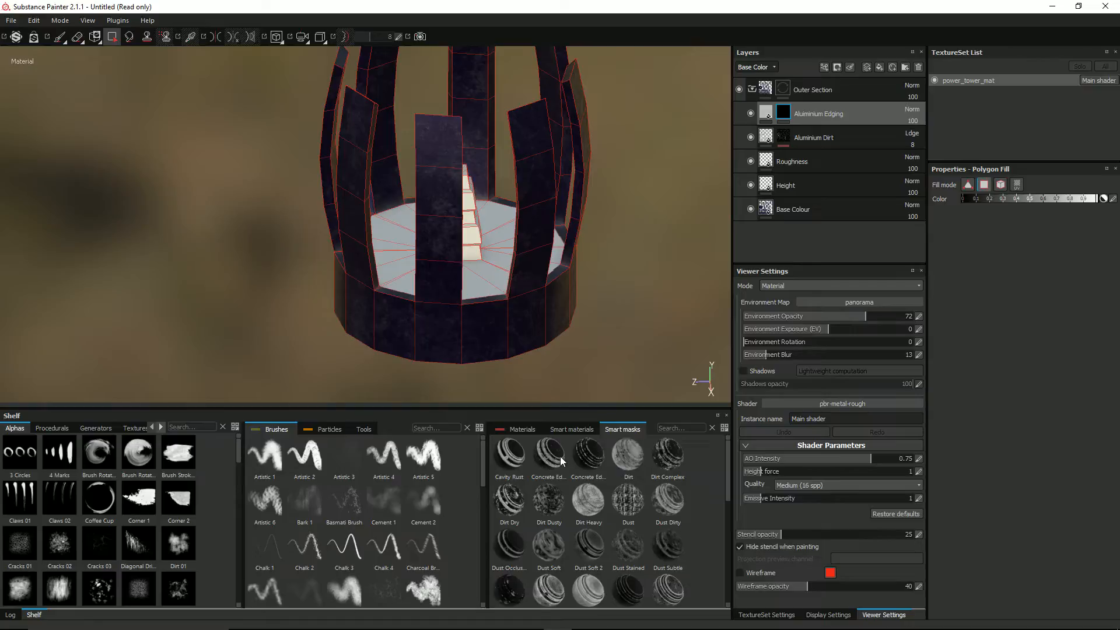
pyautogui.moveTo(551, 461); pyautogui.dragTo(794, 115)
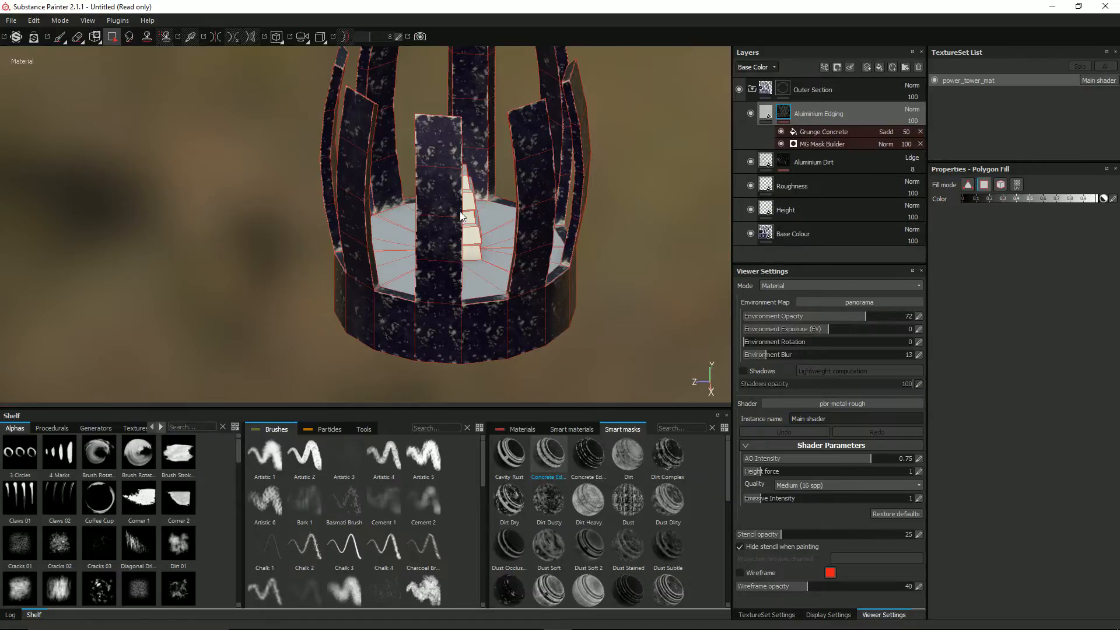
pyautogui.keyDown('alt'); pyautogui.moveTo(436, 217); pyautogui.dragTo(332, 175); pyautogui.keyUp('alt')
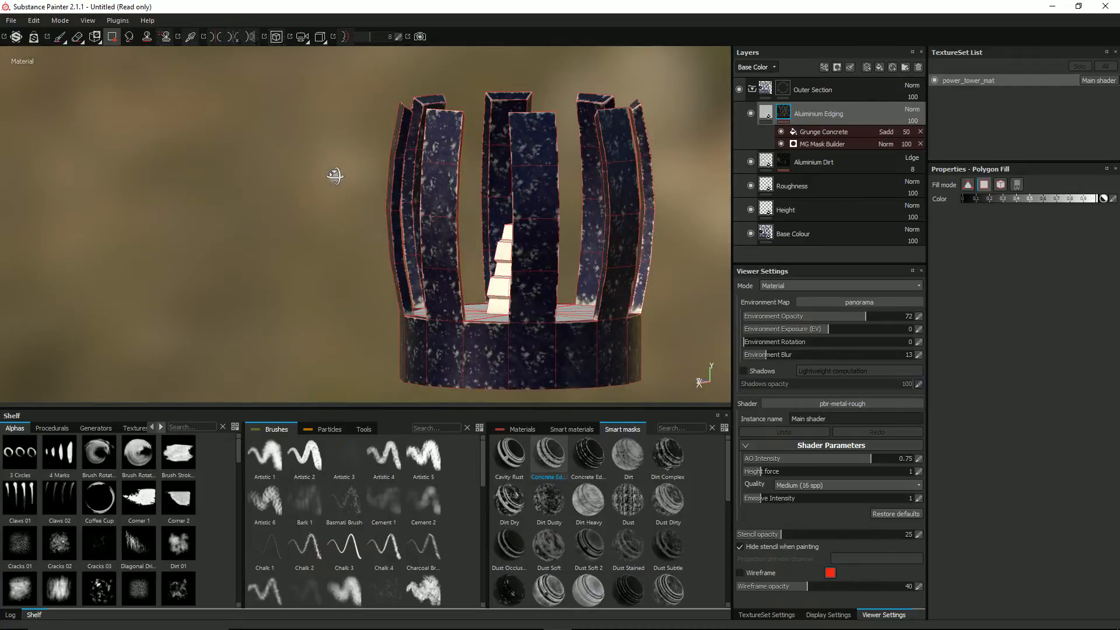
# In the edging mask's MG Mask Builder, set Grunge to 0.1 and Level to 0.84.
pyautogui.click(814, 142)
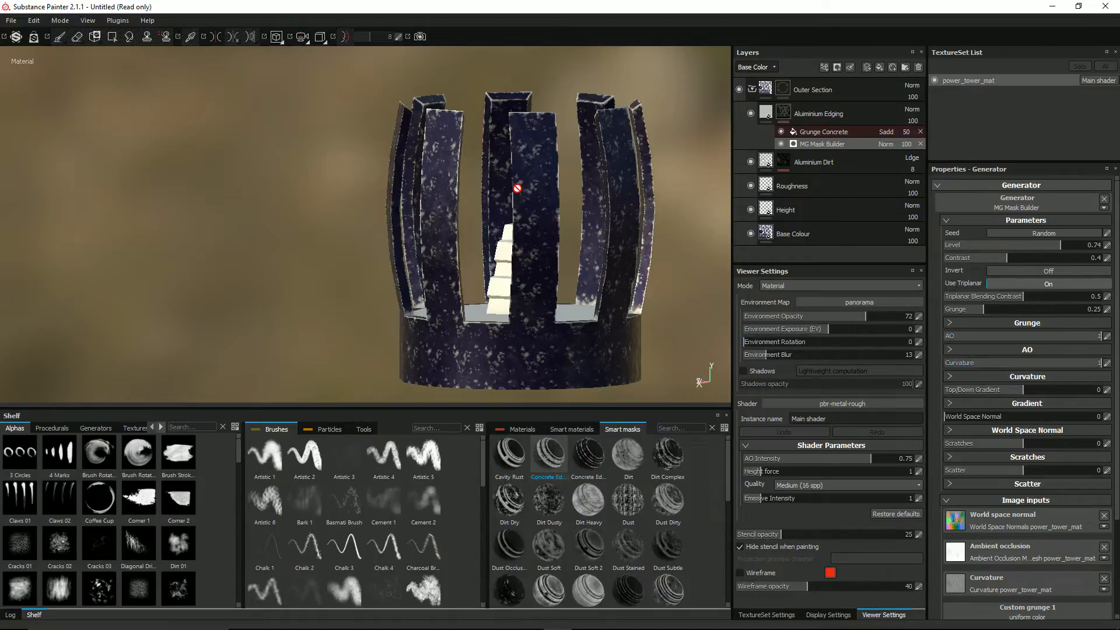
pyautogui.moveTo(1059, 248); pyautogui.dragTo(1034, 248)
pyautogui.keyDown('alt'); pyautogui.moveTo(668, 192); pyautogui.dragTo(430, 220); pyautogui.keyUp('alt')
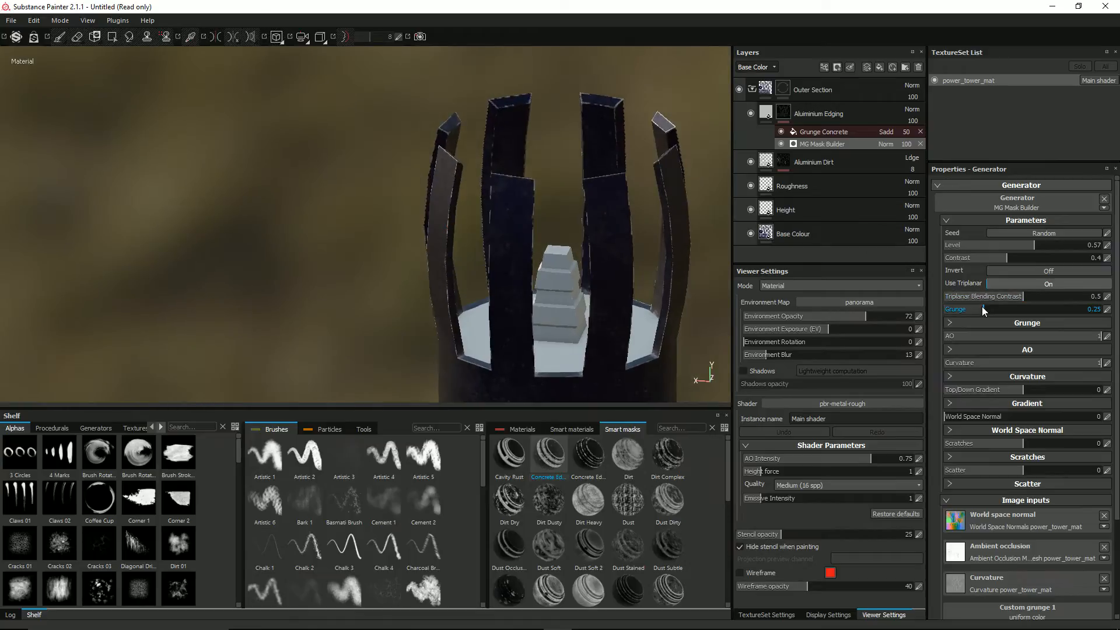
pyautogui.moveTo(984, 310); pyautogui.dragTo(961, 310)
pyautogui.moveTo(1012, 248); pyautogui.dragTo(1076, 248)
pyautogui.keyDown('alt'); pyautogui.moveTo(688, 229); pyautogui.dragTo(636, 212); pyautogui.keyUp('alt')
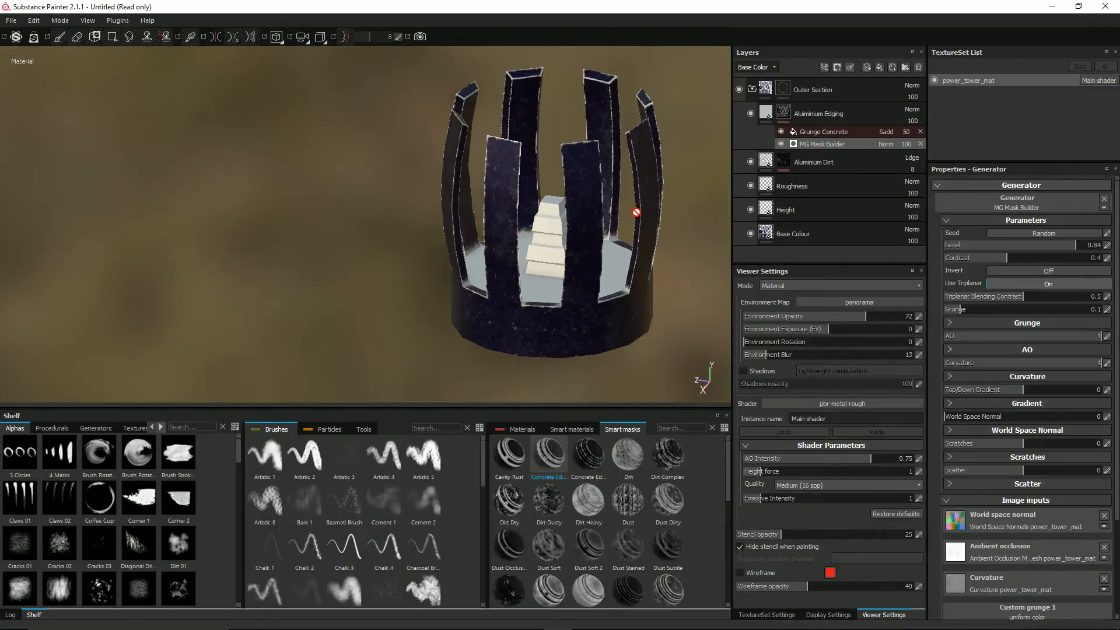
pyautogui.scroll(2, 636, 212)
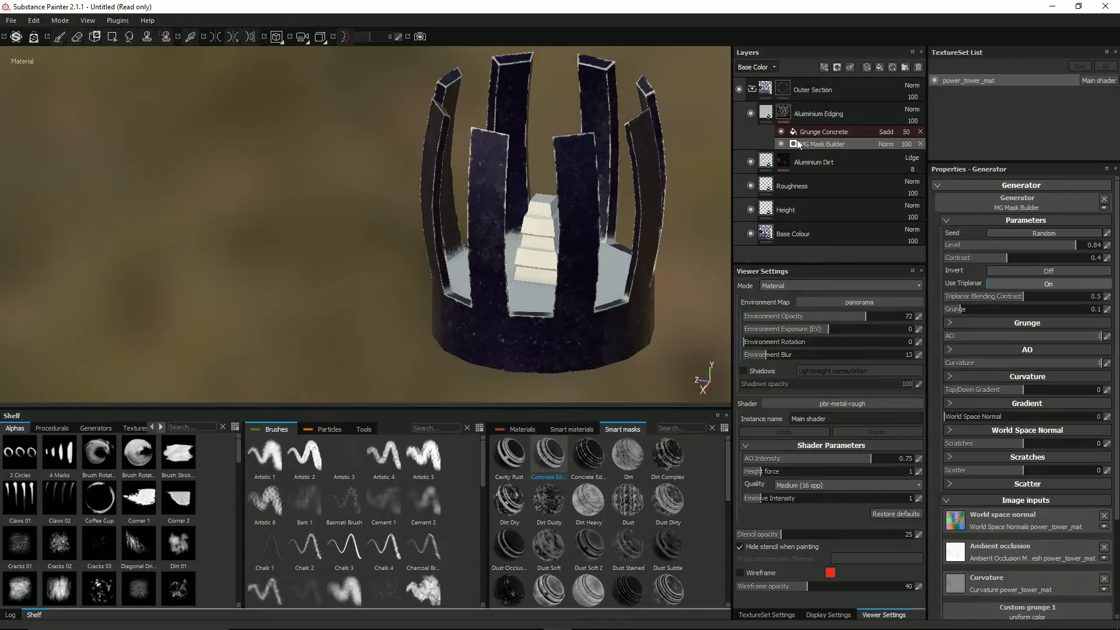
# Compare the edging mask with Grunge Concrete hidden and shown, then check the Mask Builder's triplanar setting and the worn edges around the model.
pyautogui.click(845, 132)
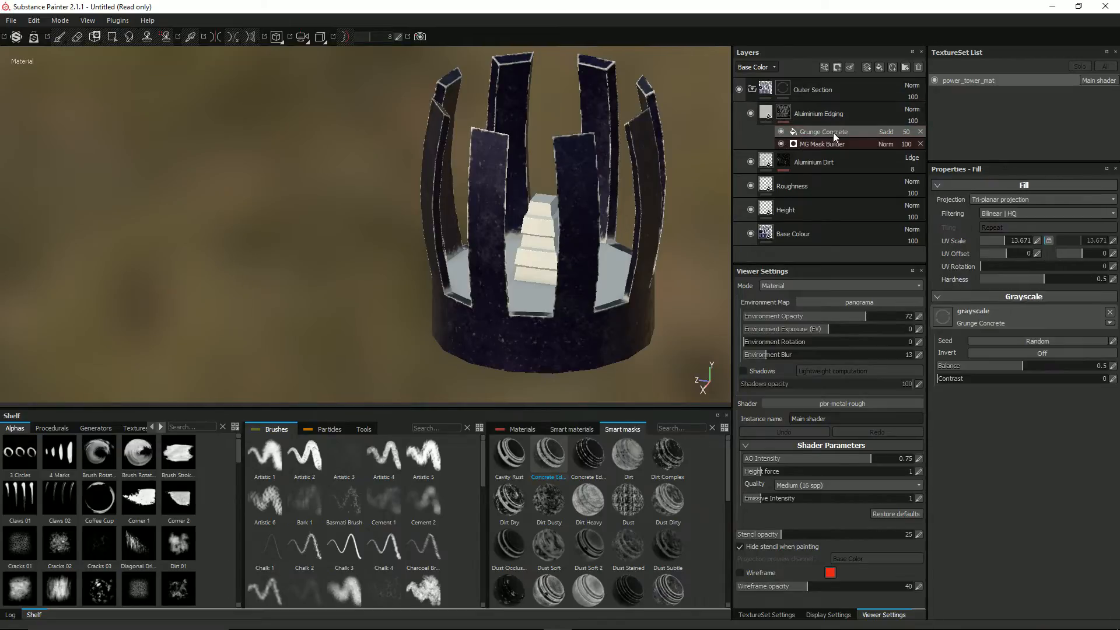
pyautogui.click(781, 131)
pyautogui.click(781, 131)
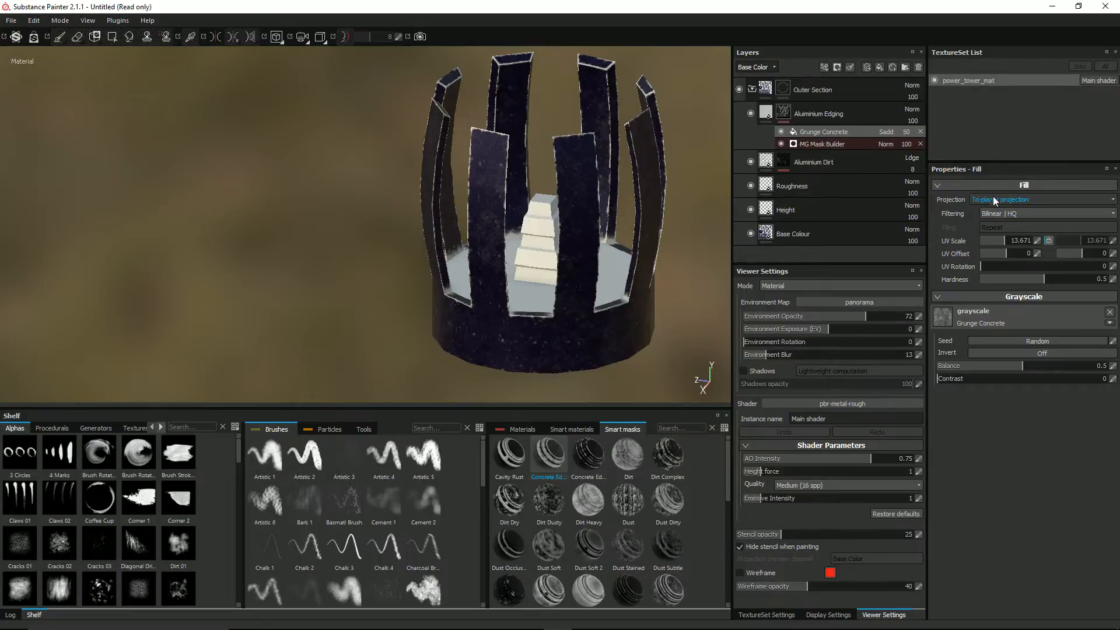
pyautogui.click(820, 144)
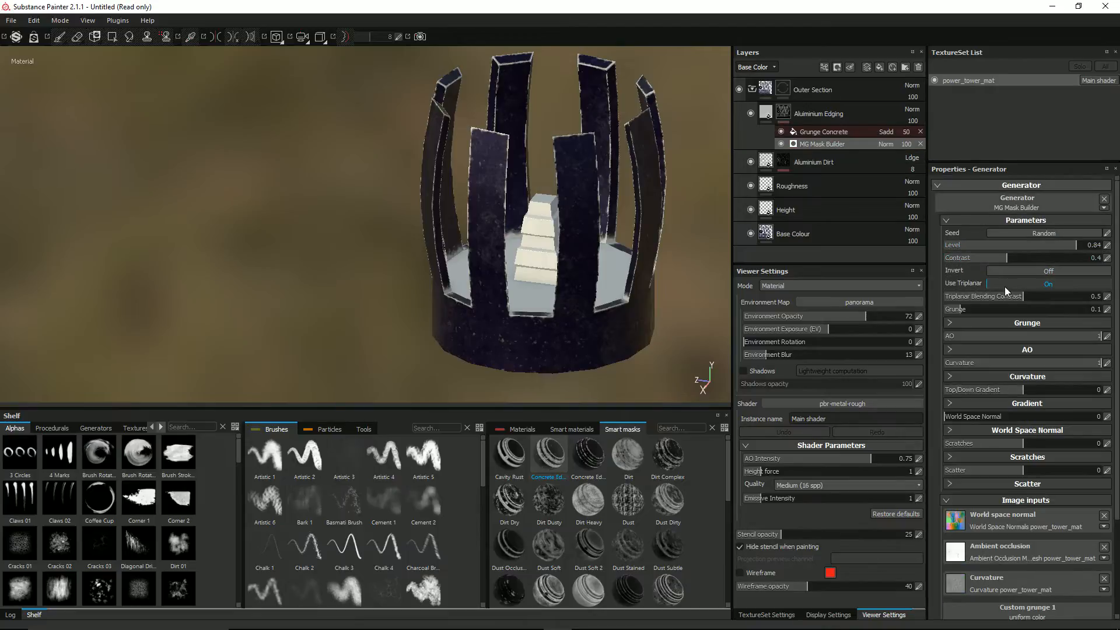
pyautogui.click(1027, 283)
pyautogui.keyDown('alt'); pyautogui.moveTo(462, 273); pyautogui.dragTo(482, 228); pyautogui.keyUp('alt')
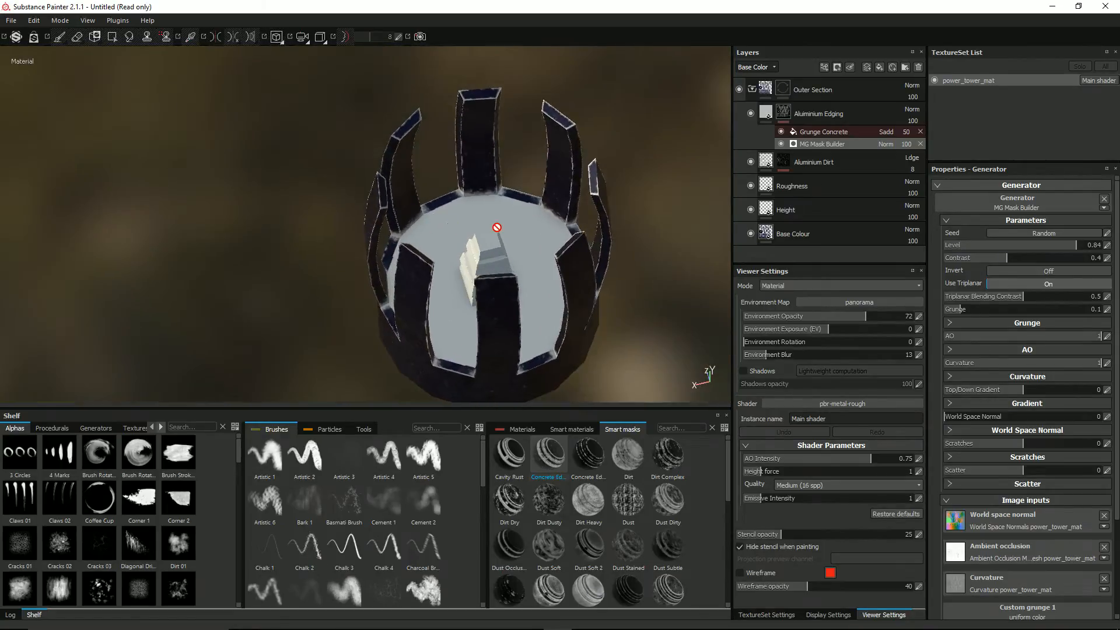
pyautogui.scroll(5, 496, 227)
pyautogui.keyDown('alt'); pyautogui.moveTo(437, 175); pyautogui.dragTo(454, 222); pyautogui.keyUp('alt')
pyautogui.scroll(-5, 452, 165)
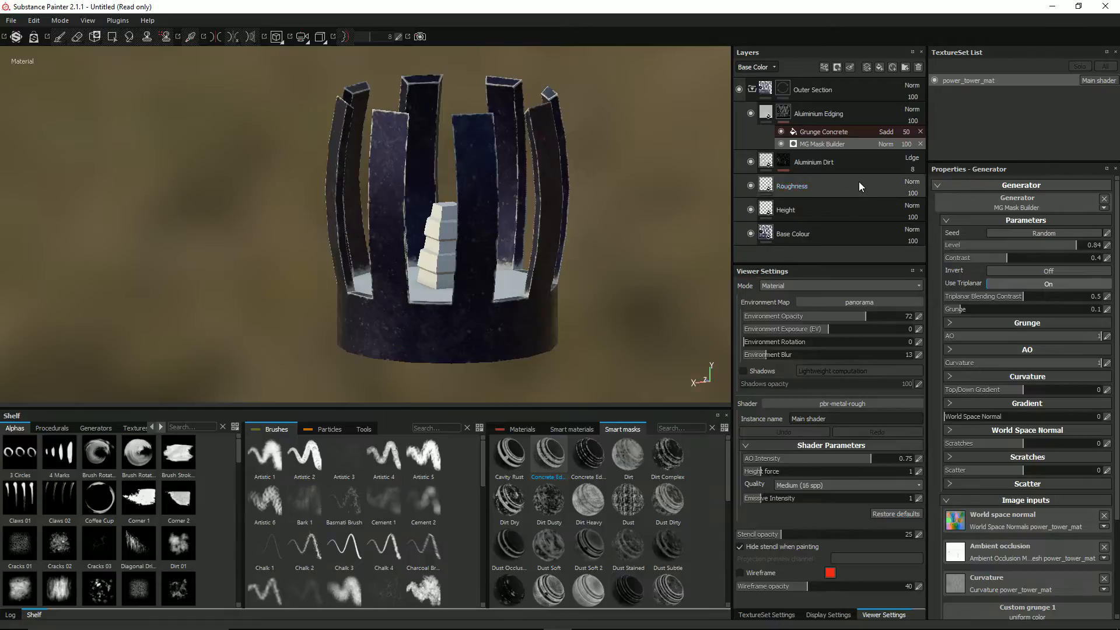
# Add a fill layer above Aluminium Edging and name it Ground Dirt.
pyautogui.click(880, 69)
pyautogui.doubleClick(786, 113)
pyautogui.write('Ground Dir')
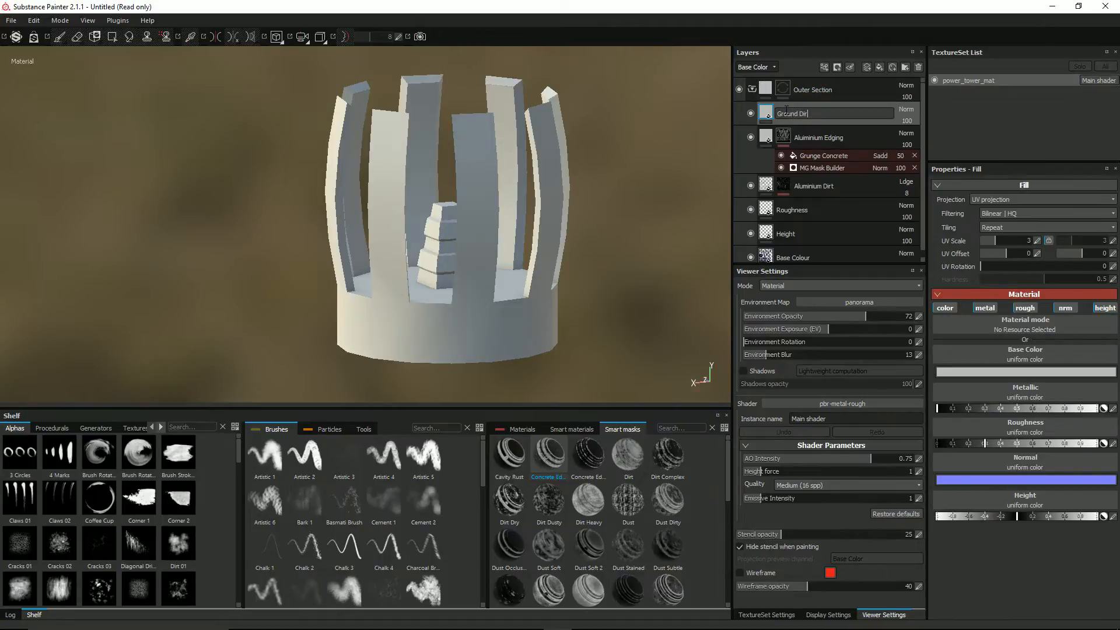
pyautogui.write('t')
pyautogui.press('Return')
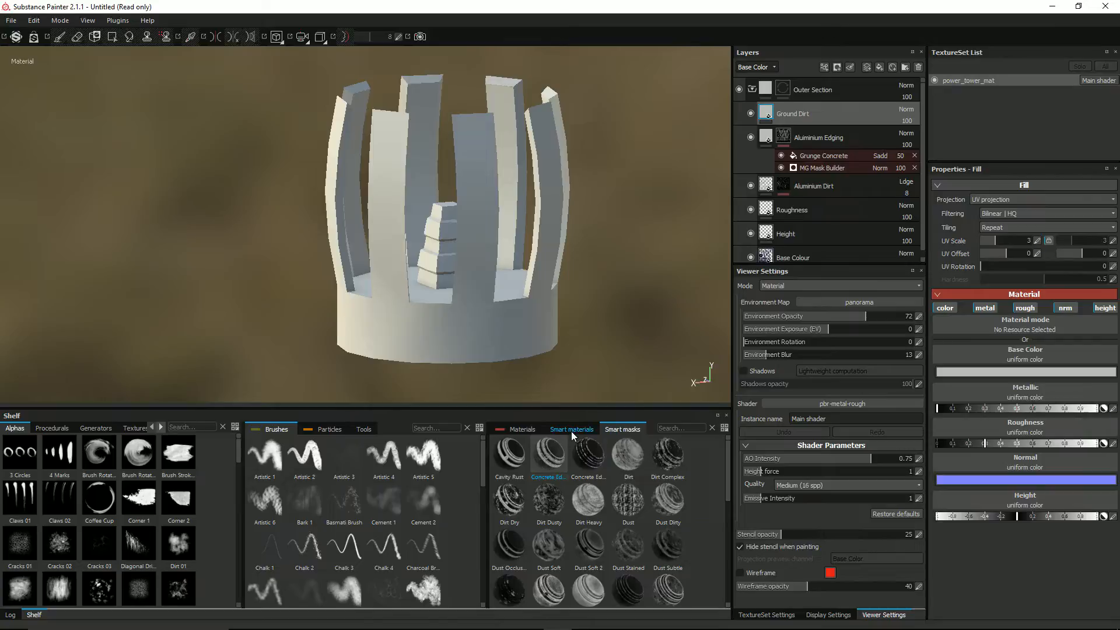
# Find the aluminium material with the search text "al" and apply it to the Ground Dirt fill layer.
pyautogui.click(522, 429)
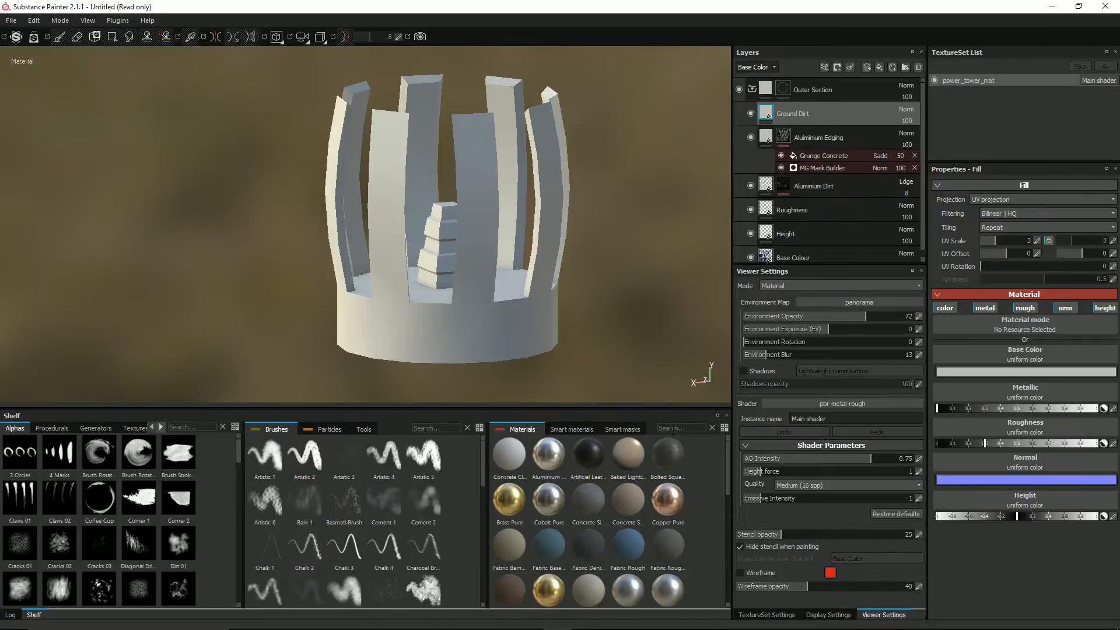
pyautogui.click(685, 427)
pyautogui.write('al')
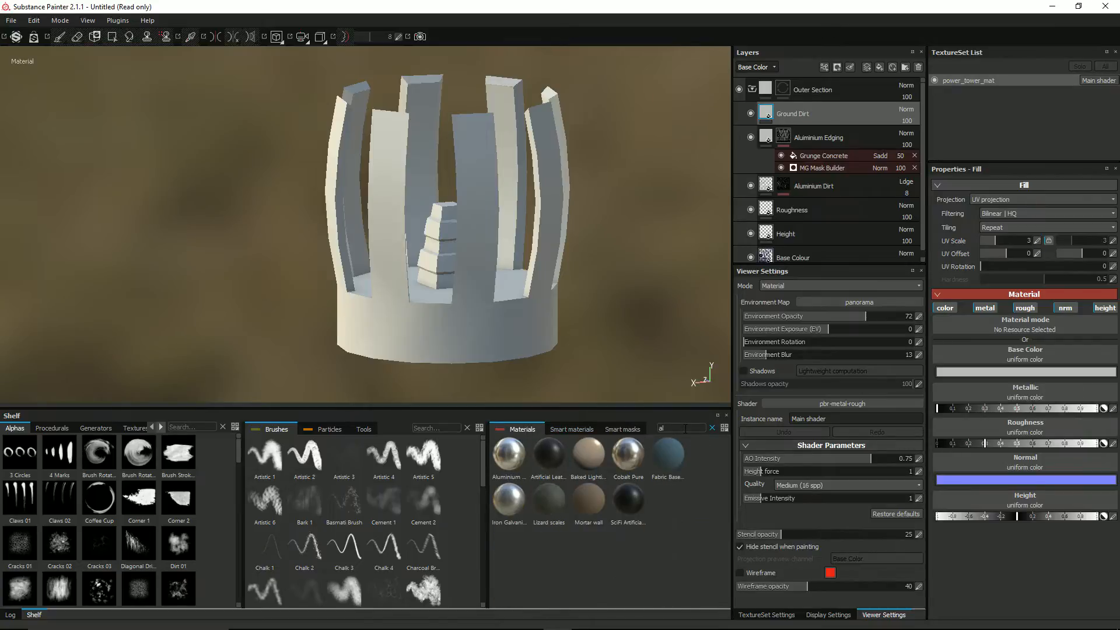
pyautogui.click(505, 455)
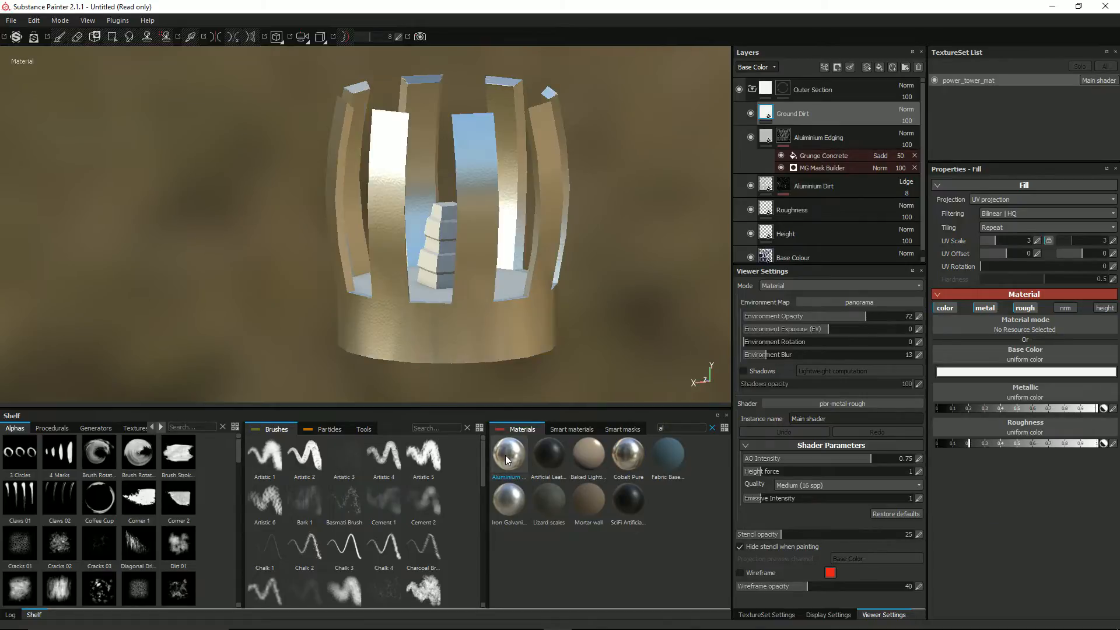
# Apply the same aluminium material to the Aluminium Edging layer and check the Aluminium Dirt layer's material.
pyautogui.click(810, 142)
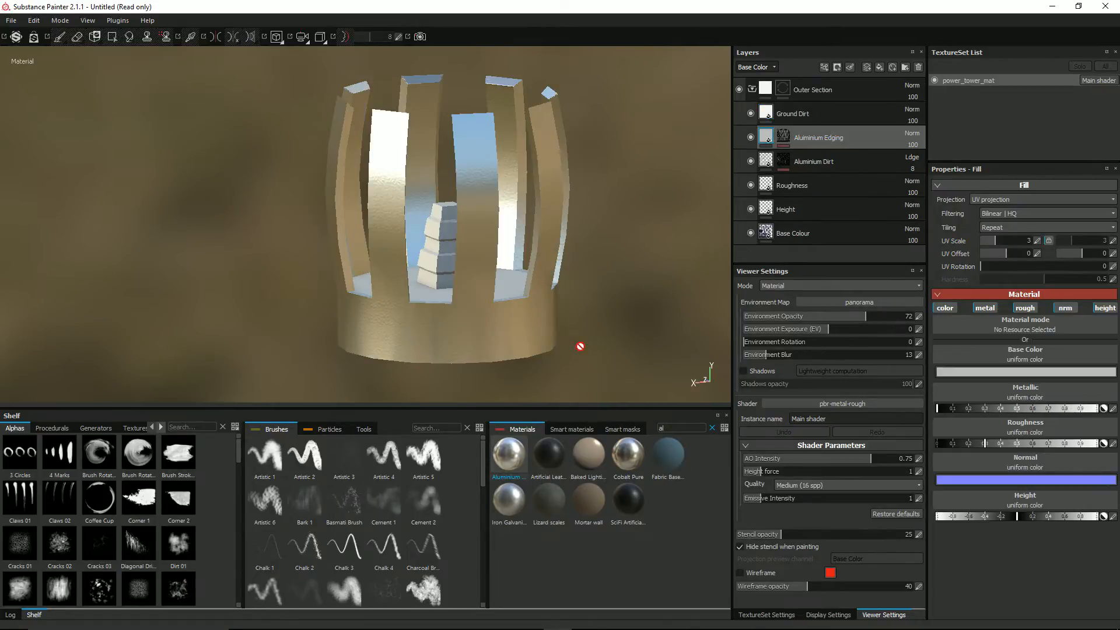
pyautogui.click(513, 453)
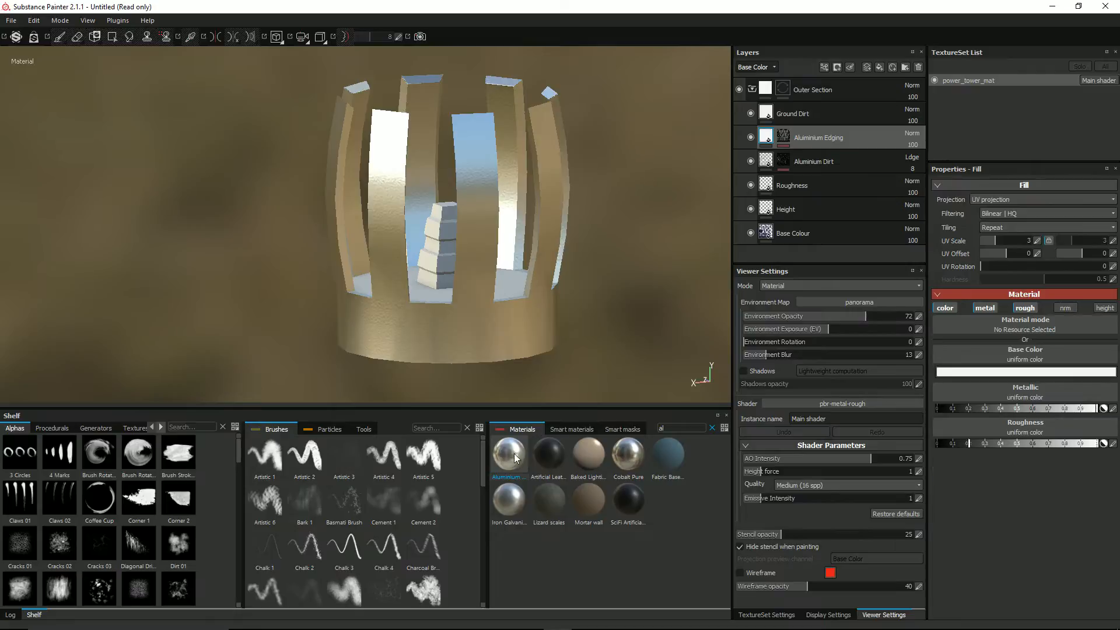
pyautogui.click(758, 163)
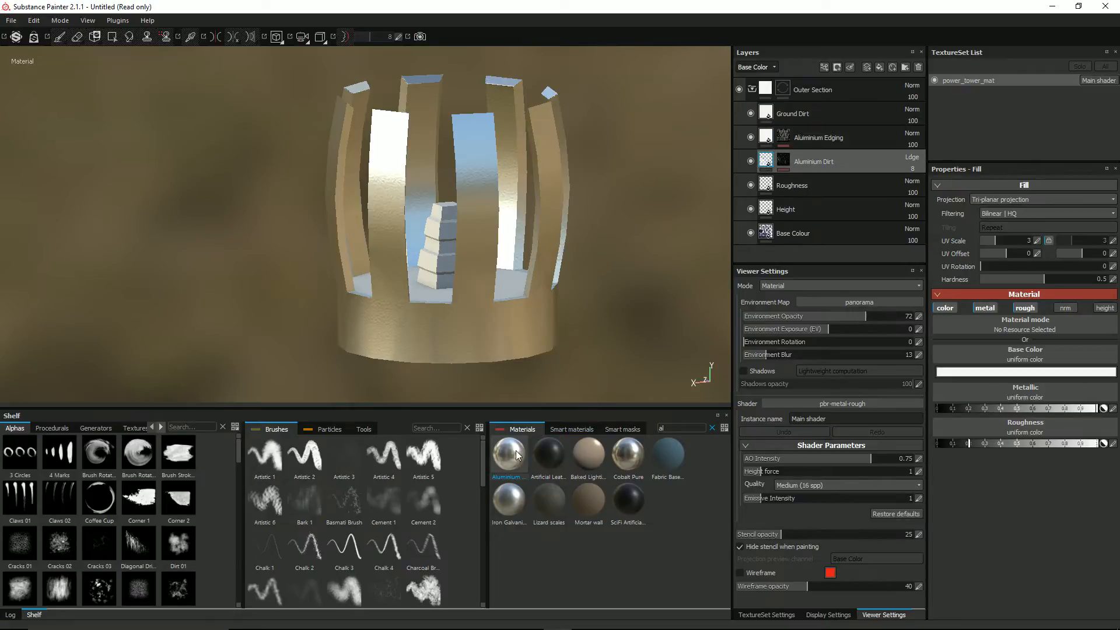
# Add a black mask to the Ground Dirt layer.
pyautogui.click(769, 116)
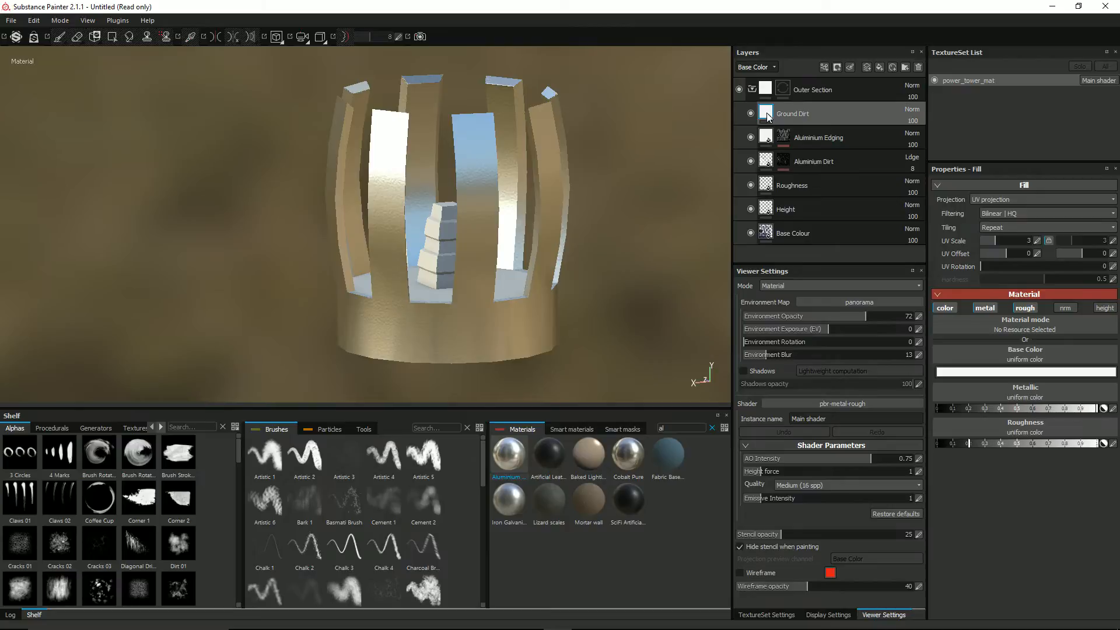
pyautogui.rightClick(768, 117)
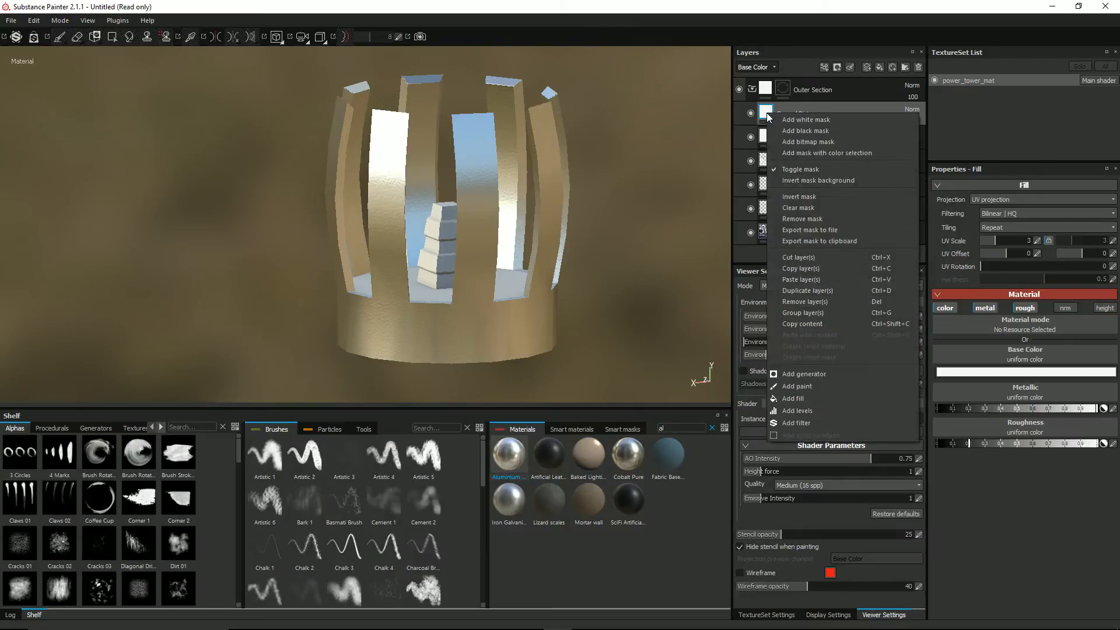
pyautogui.click(793, 132)
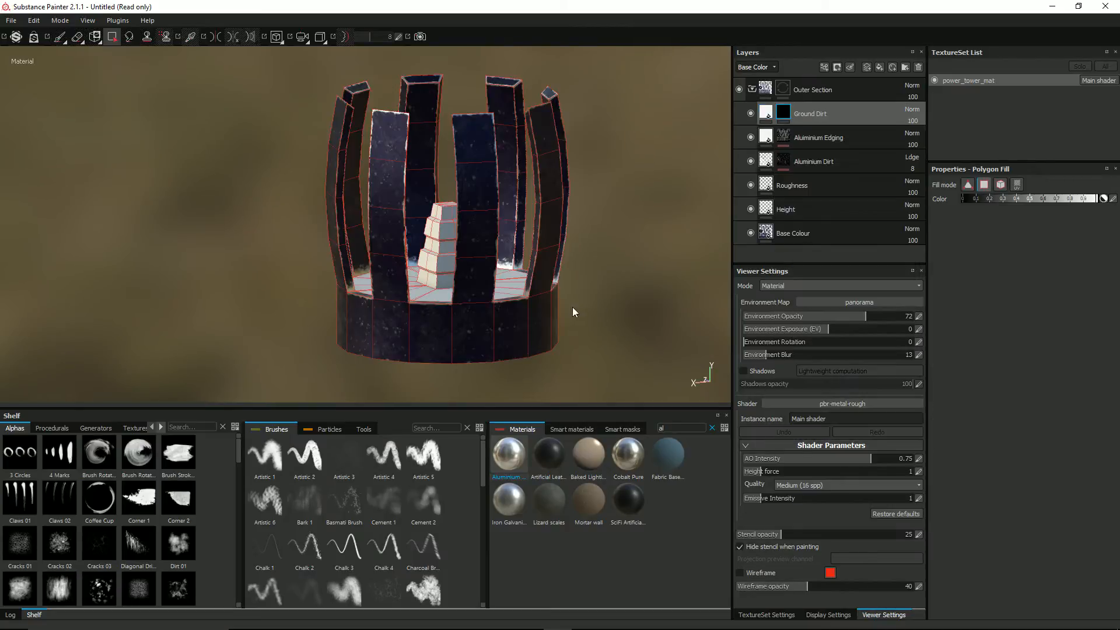
pyautogui.rightClick(784, 113)
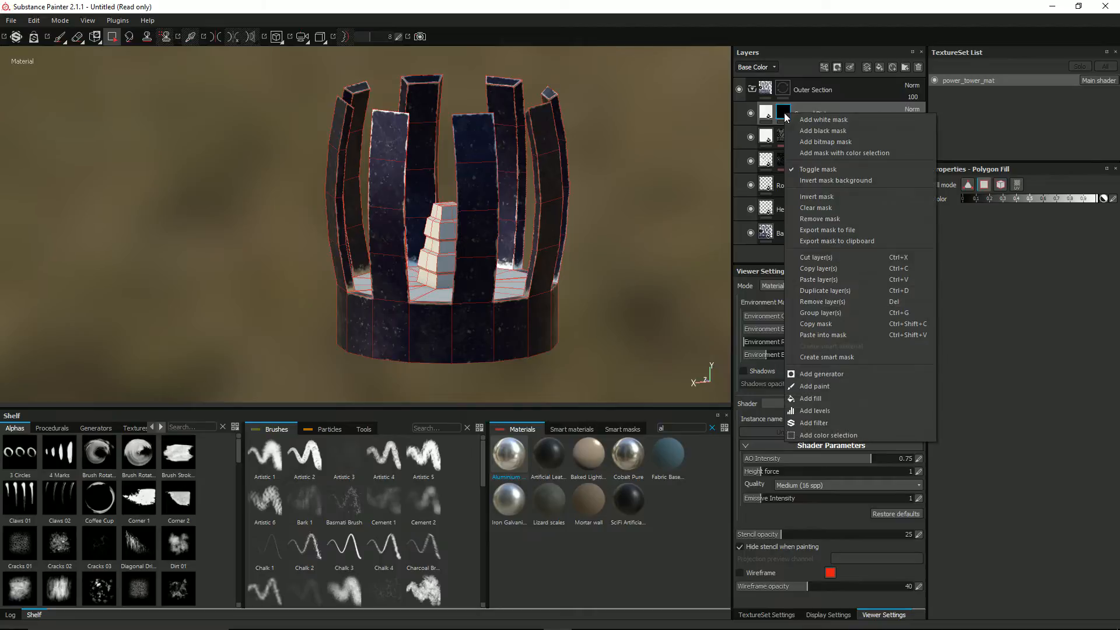
pyautogui.click(839, 375)
pyautogui.click(977, 199)
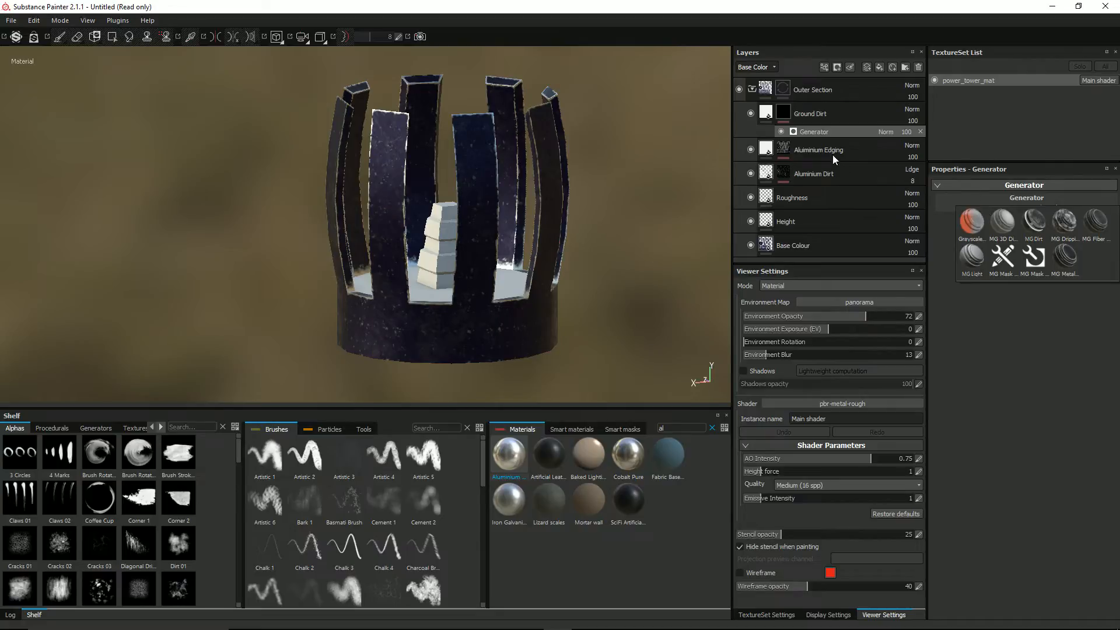
pyautogui.click(921, 131)
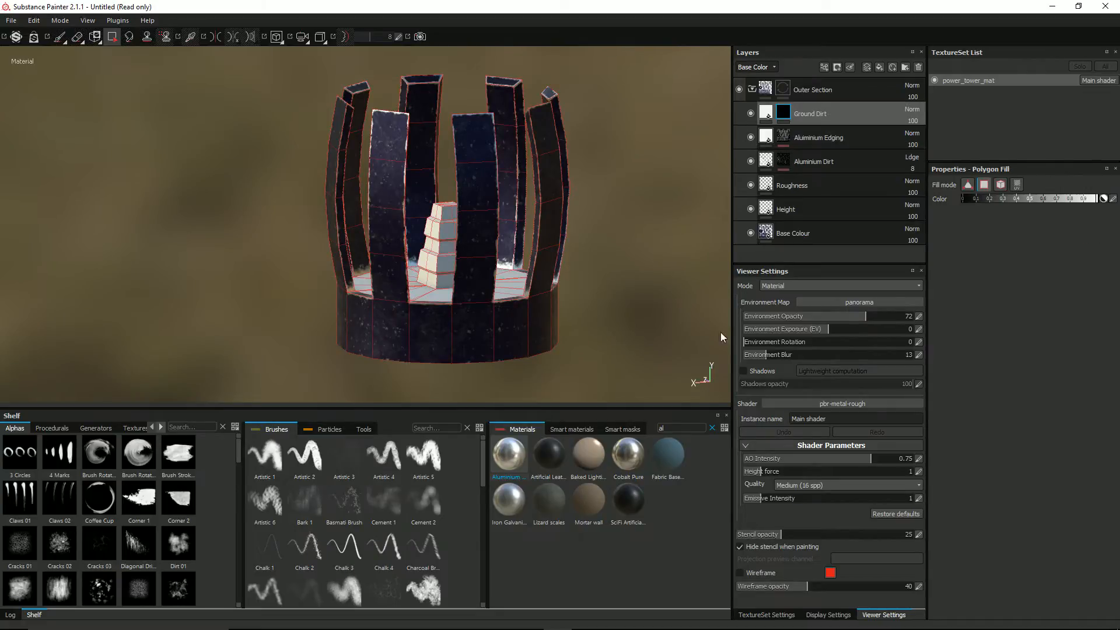
# Search the smart masks for "ground" and apply the Ground Dirt smart mask to the Ground Dirt layer.
pyautogui.click(618, 430)
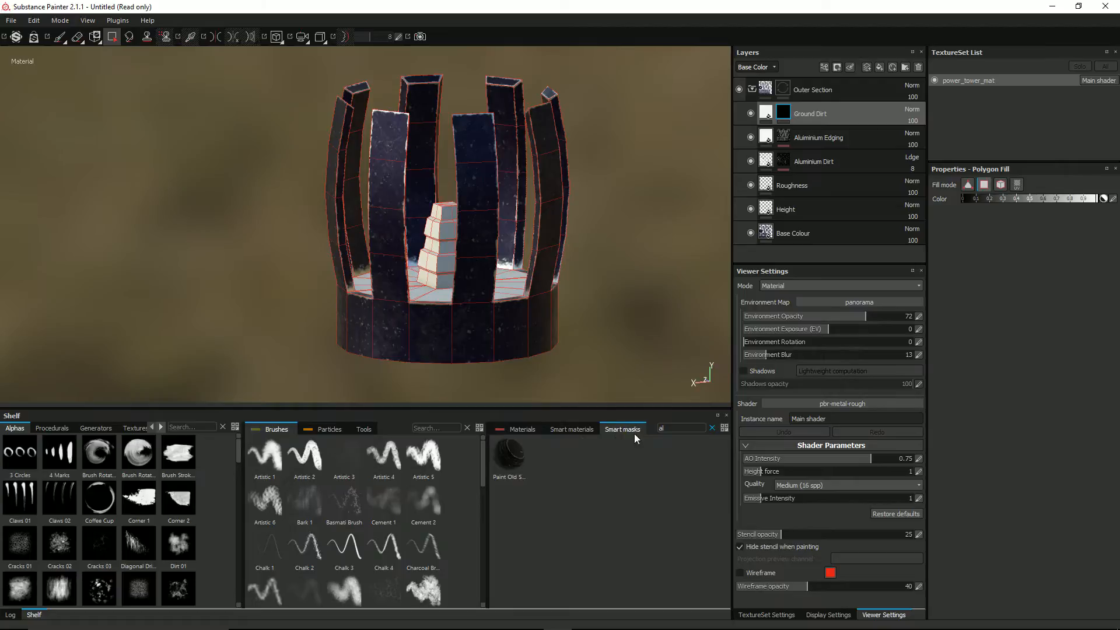
pyautogui.write('grou')
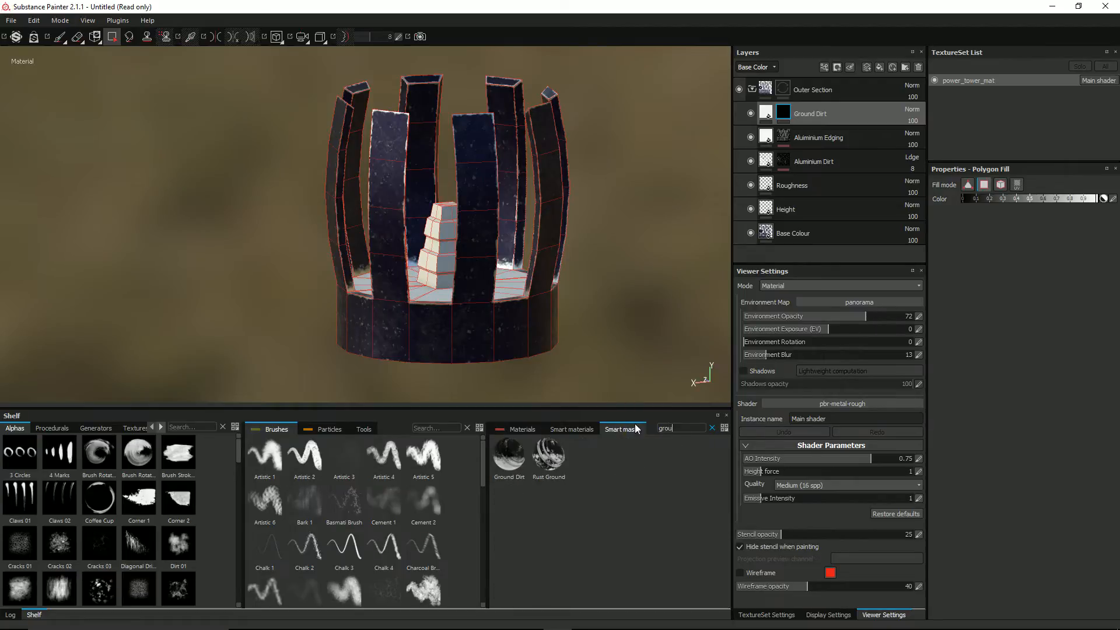
pyautogui.moveTo(500, 454); pyautogui.dragTo(841, 111)
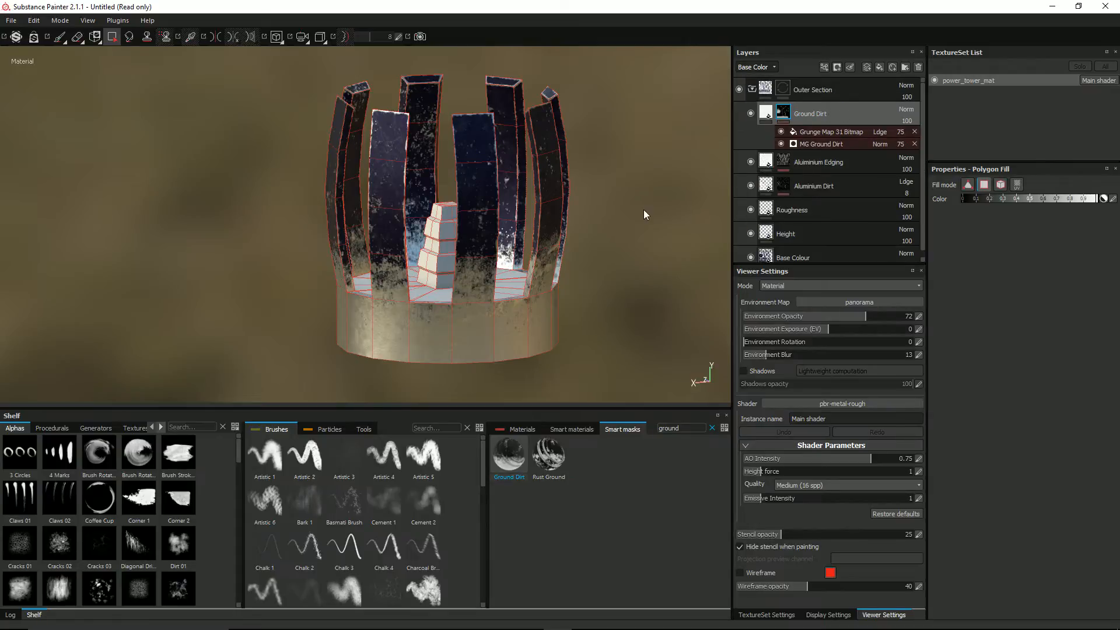
# Set the MG Ground Dirt generator's Dirt Height to 0.04 and compare the model with the Ground Dirt layer hidden and shown.
pyautogui.click(840, 144)
pyautogui.moveTo(996, 285); pyautogui.dragTo(951, 284)
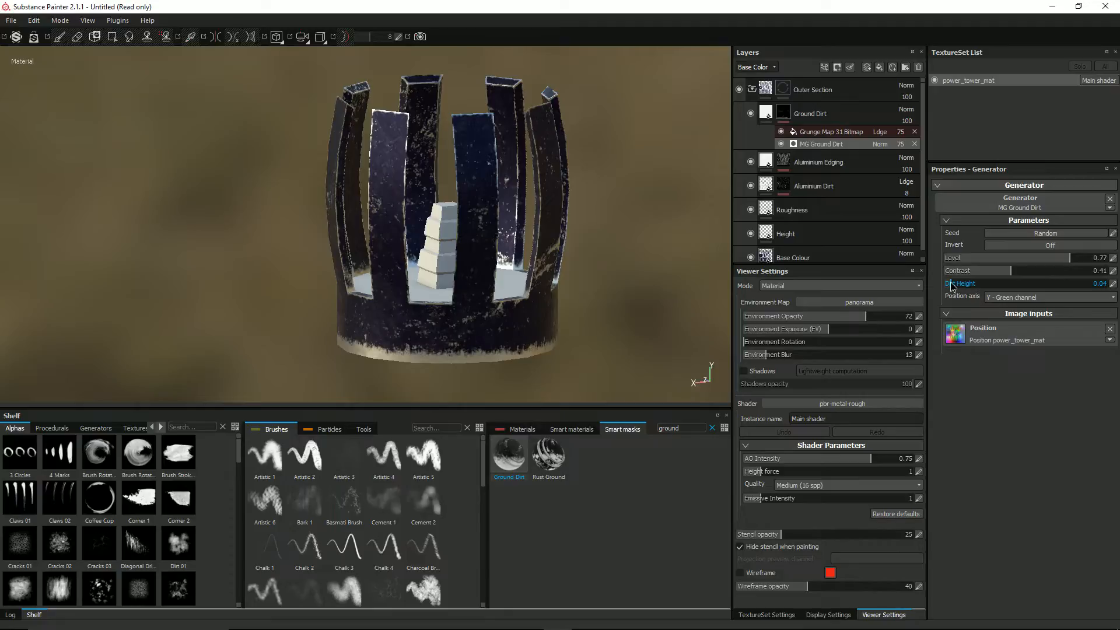
pyautogui.click(751, 113)
pyautogui.click(750, 113)
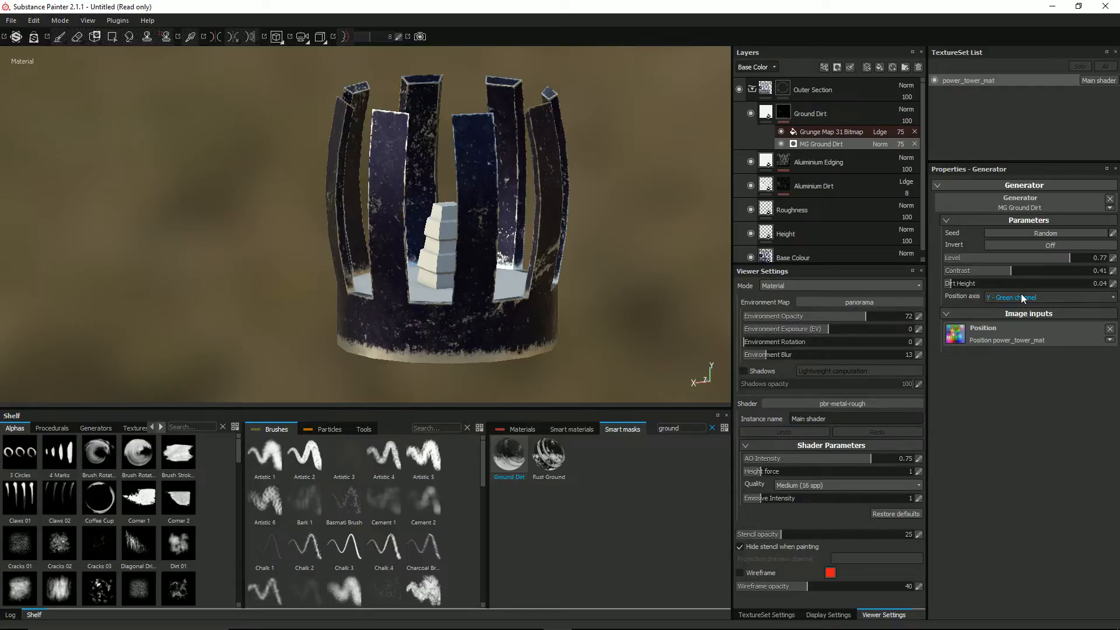
# Lower the MG Ground Dirt generator's Level to 0.48.
pyautogui.click(1068, 257)
pyautogui.moveTo(1062, 258)
pyautogui.mouseDown()
pyautogui.moveTo(942, 262)
pyautogui.moveTo(1110, 260)
pyautogui.moveTo(1046, 262)
pyautogui.mouseUp()
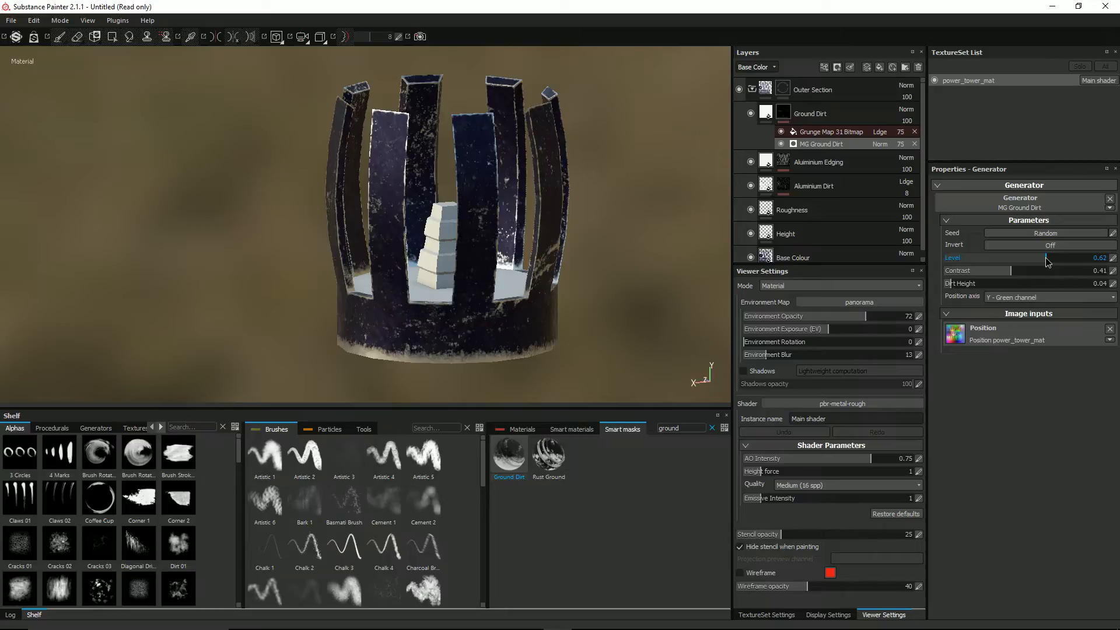
pyautogui.moveTo(1046, 258); pyautogui.dragTo(1036, 256)
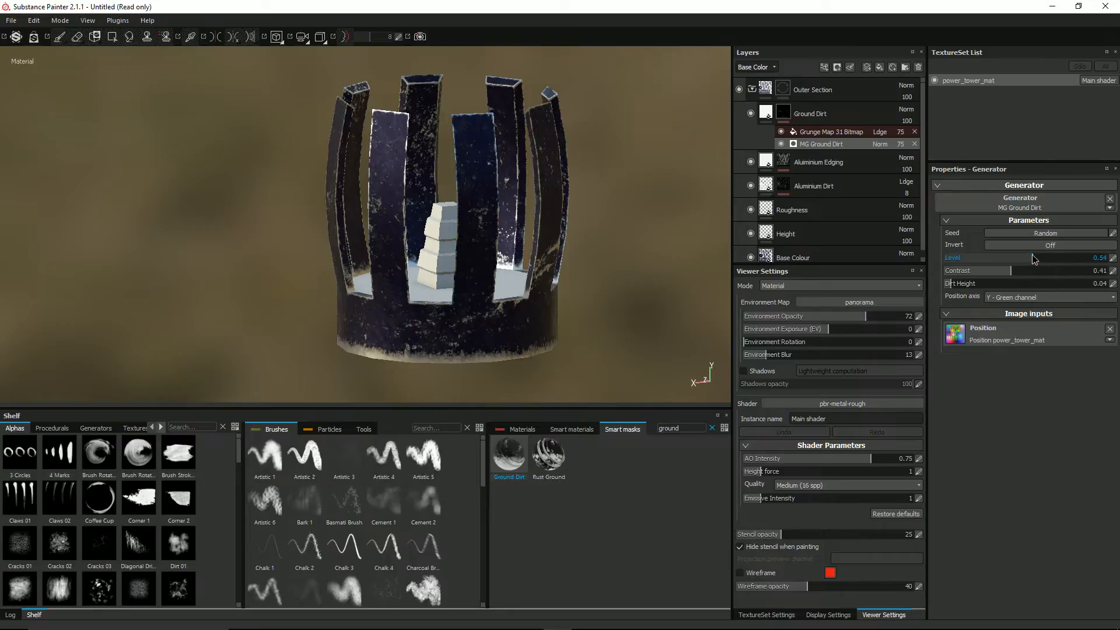
pyautogui.moveTo(1032, 259); pyautogui.dragTo(1024, 259)
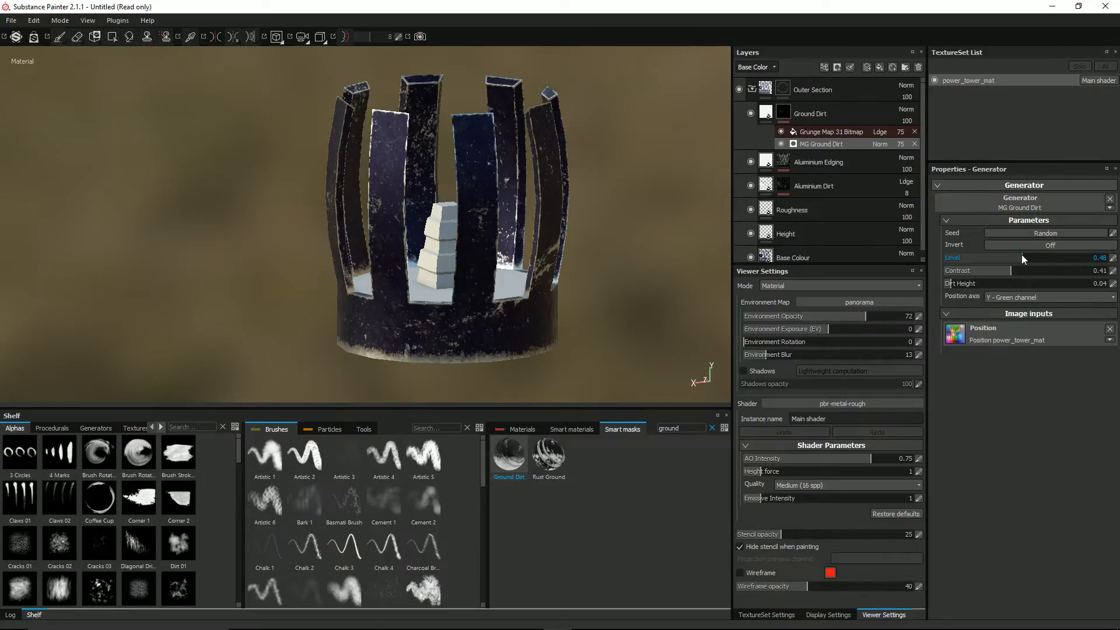
# Set the Ground Dirt layer's blending mode to Linear dodge (Add) and its opacity to 52.
pyautogui.click(765, 115)
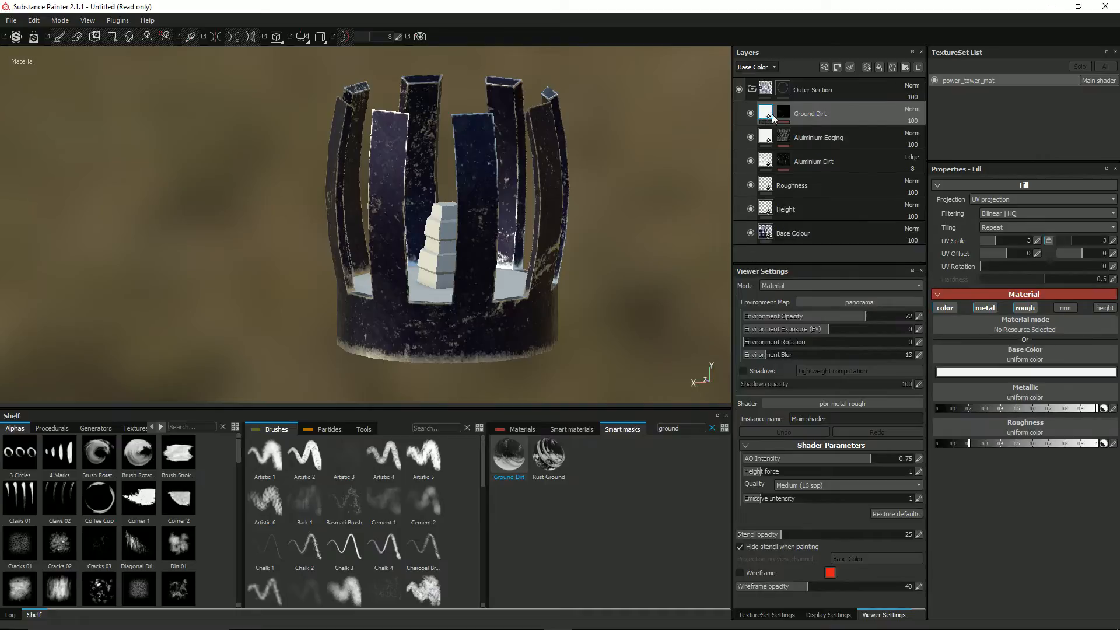
pyautogui.click(912, 111)
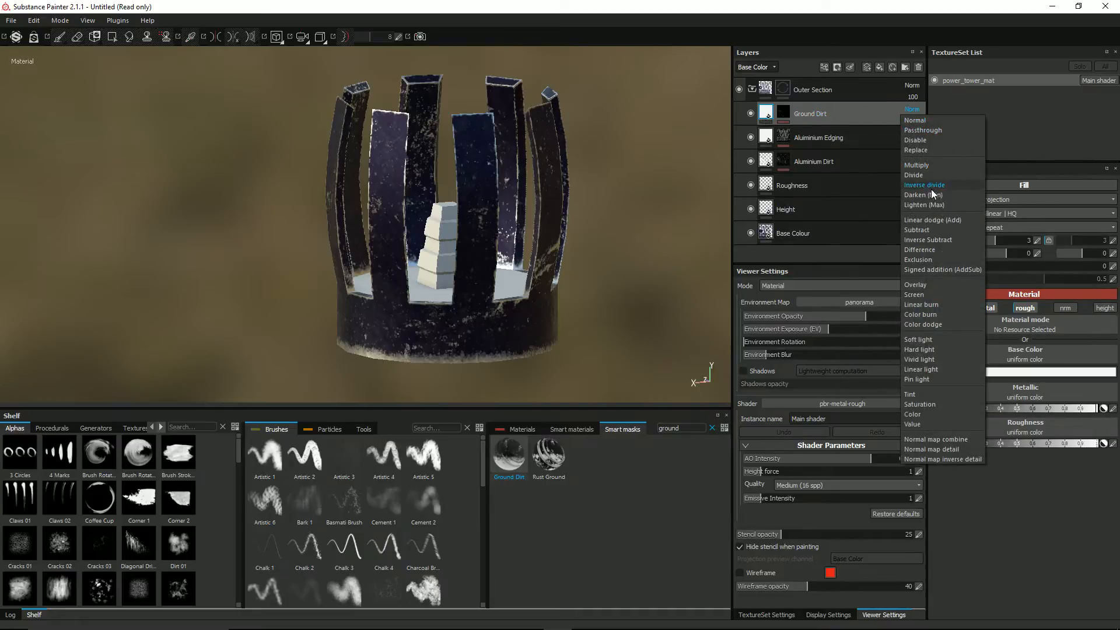
pyautogui.click(932, 220)
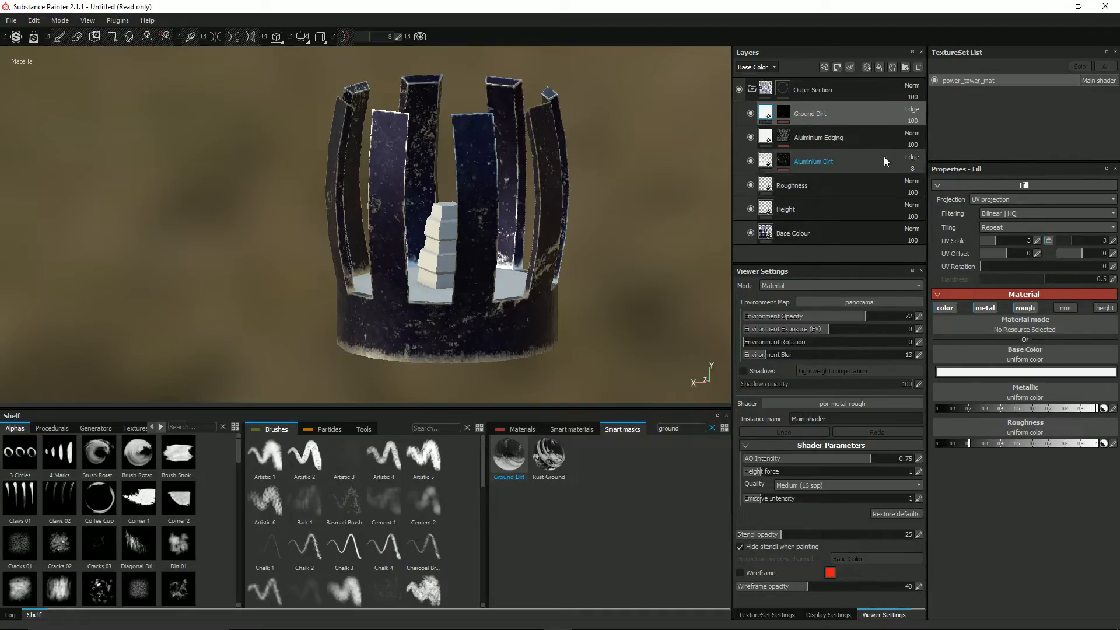
pyautogui.moveTo(941, 136); pyautogui.dragTo(922, 139)
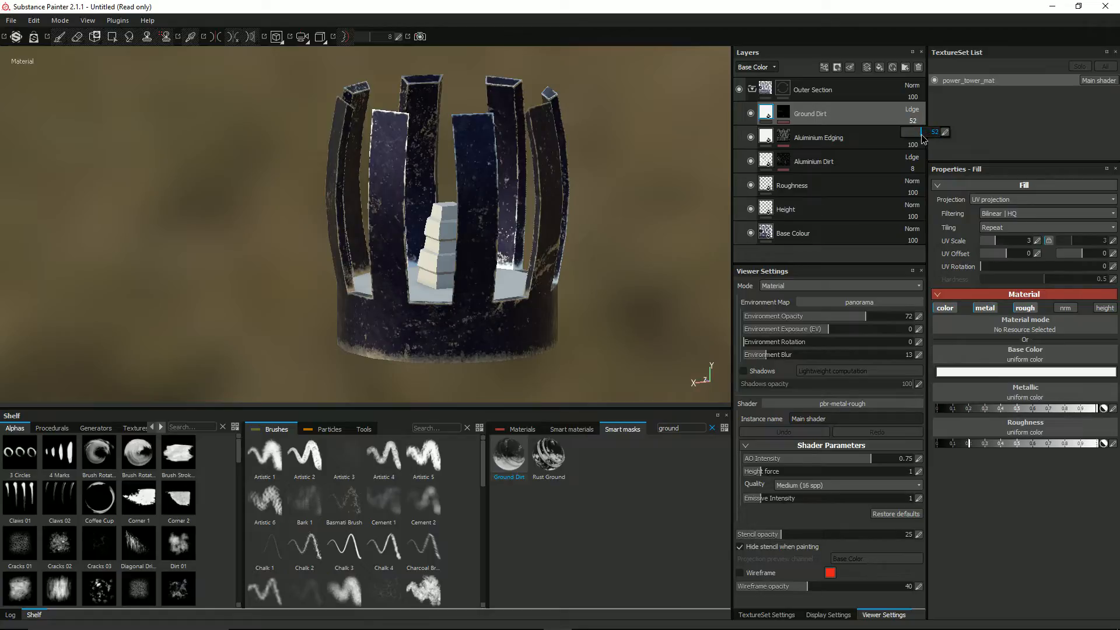
# Inspect the ground dirt from another side and randomize the seed of its MG Ground Dirt generator.
pyautogui.keyDown('alt'); pyautogui.moveTo(431, 260); pyautogui.dragTo(730, 272); pyautogui.keyUp('alt')
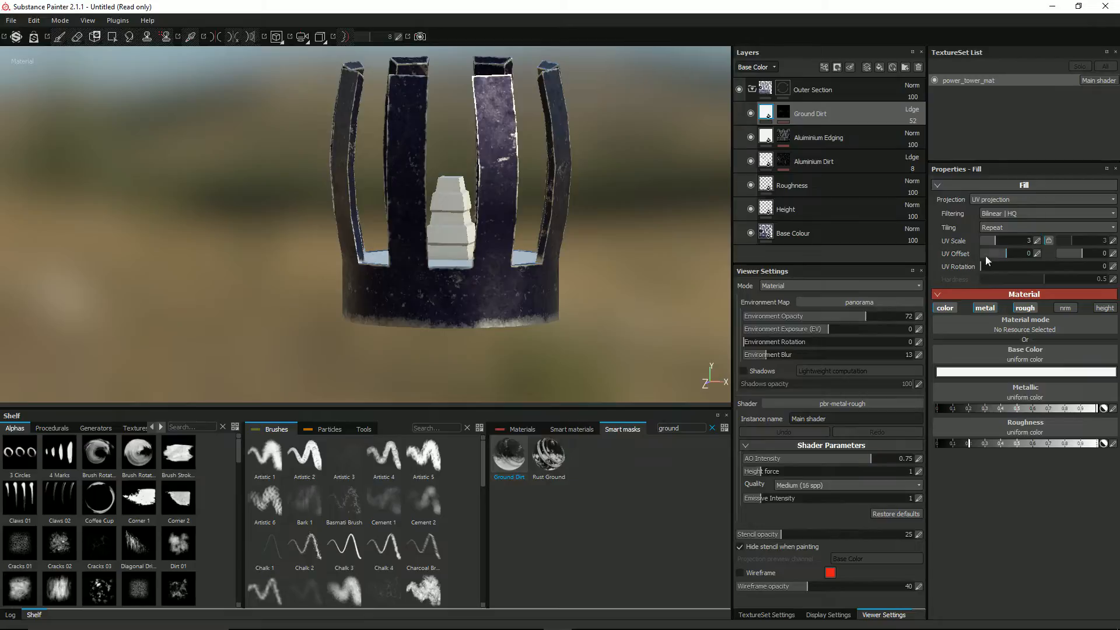
pyautogui.click(785, 114)
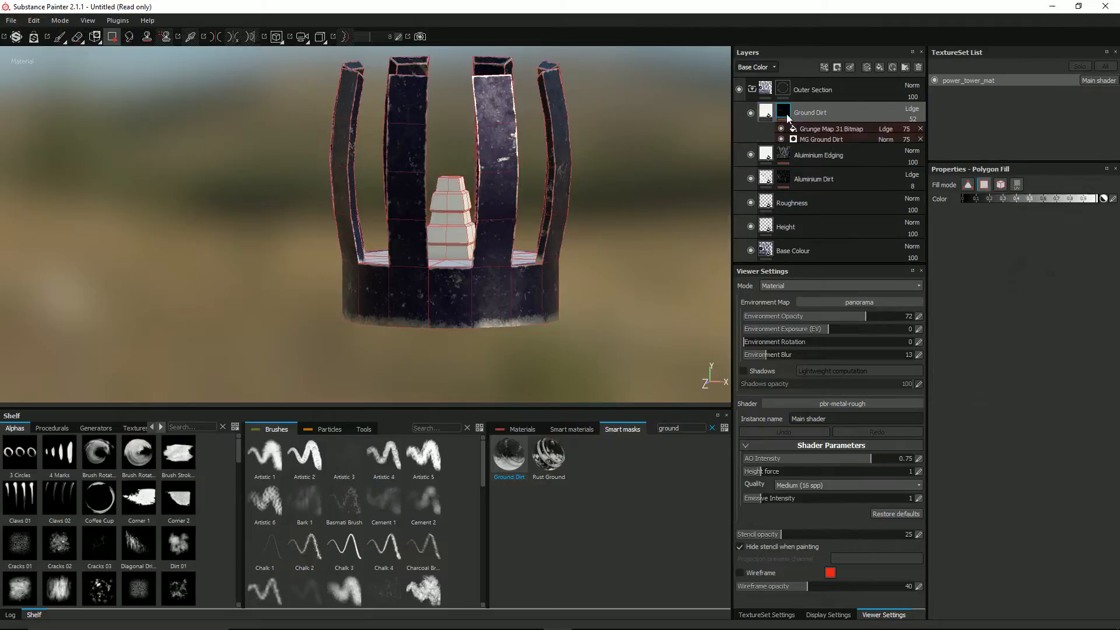
pyautogui.click(806, 146)
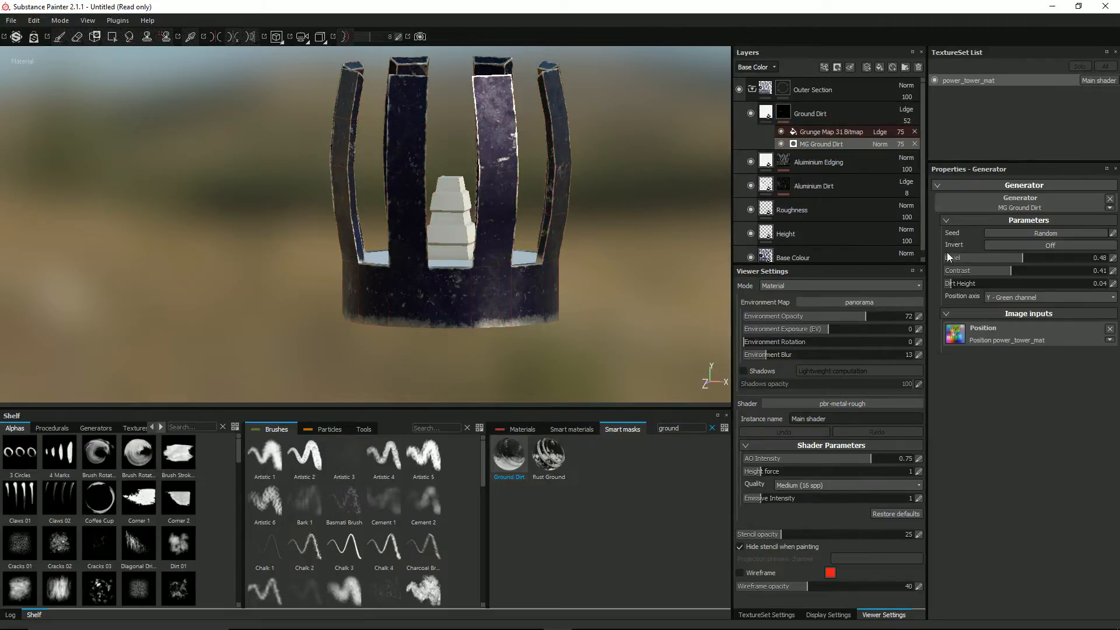
pyautogui.click(1006, 232)
pyautogui.click(1006, 232)
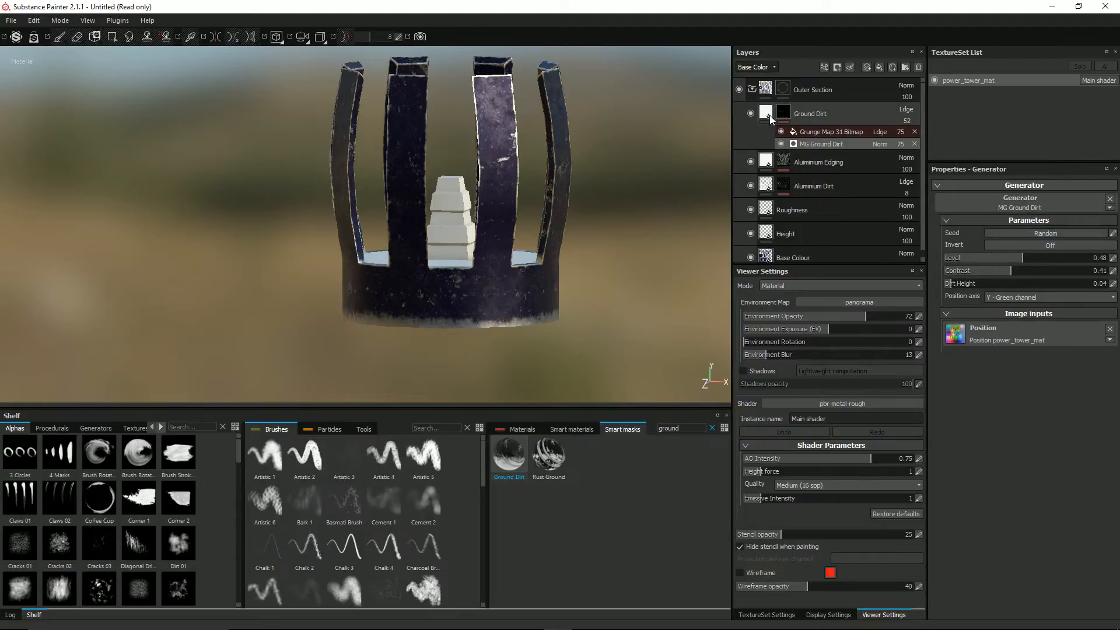
# Switch the Ground Dirt fill to Tri-planar projection and check the dirt around the tower's base.
pyautogui.click(767, 114)
pyautogui.click(989, 199)
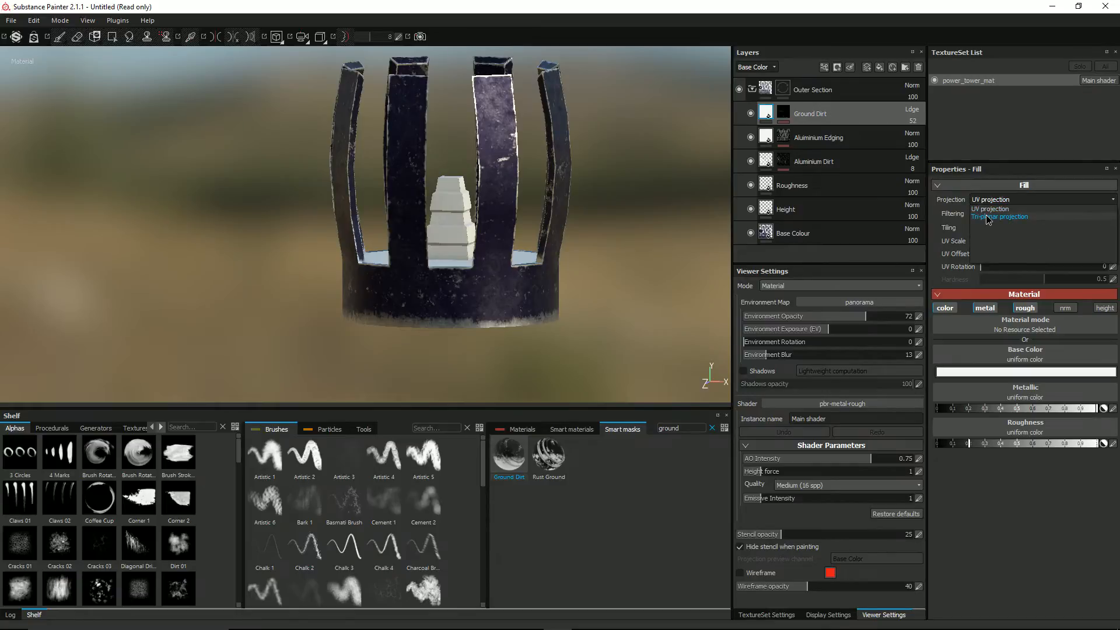
pyautogui.click(988, 218)
pyautogui.keyDown('alt'); pyautogui.moveTo(414, 287); pyautogui.dragTo(256, 270); pyautogui.keyUp('alt')
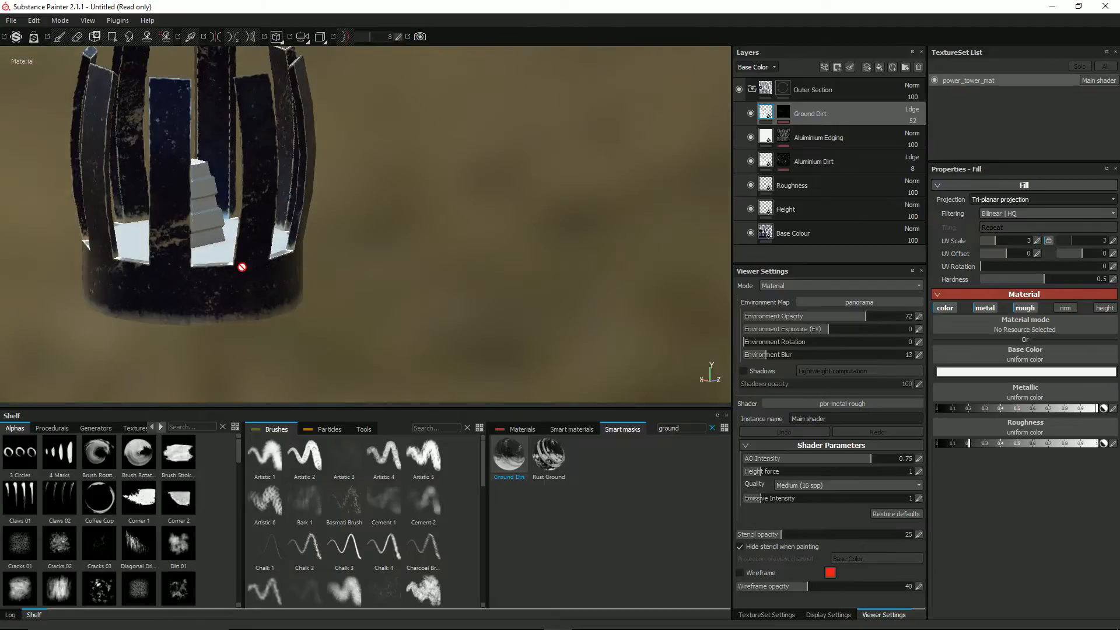
pyautogui.keyDown('alt'); pyautogui.moveTo(256, 270); pyautogui.dragTo(416, 323, button='middle'); pyautogui.keyUp('alt')
pyautogui.keyDown('alt'); pyautogui.moveTo(416, 323); pyautogui.dragTo(359, 290); pyautogui.keyUp('alt')
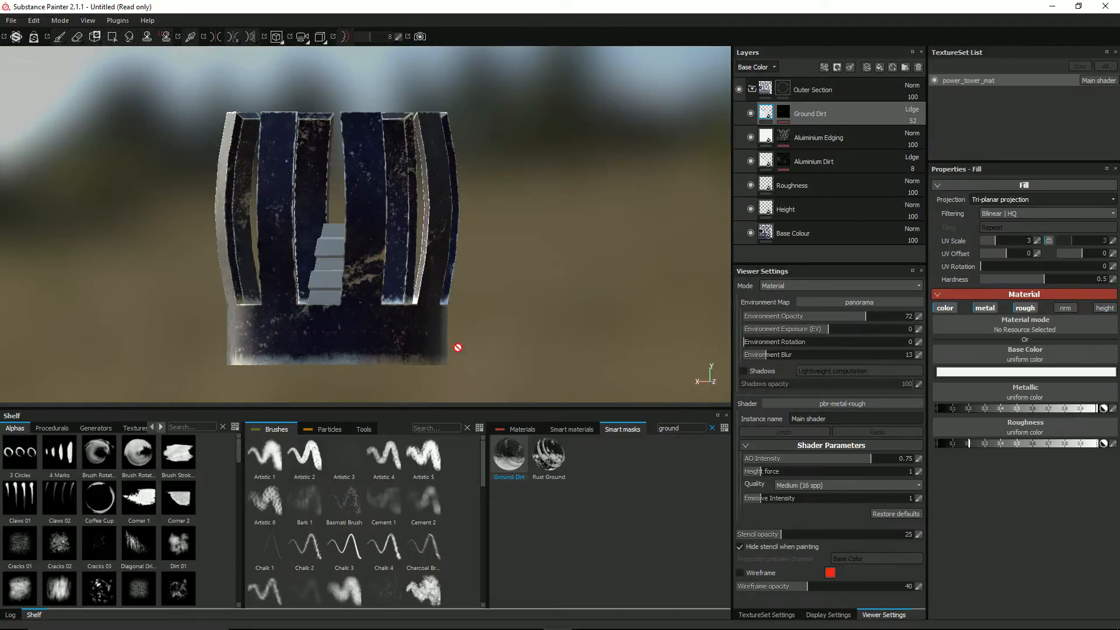
# Save the project as pt002 in the power_tower folder inside Documents > Blender.
pyautogui.hotkey('ctrl', 's')
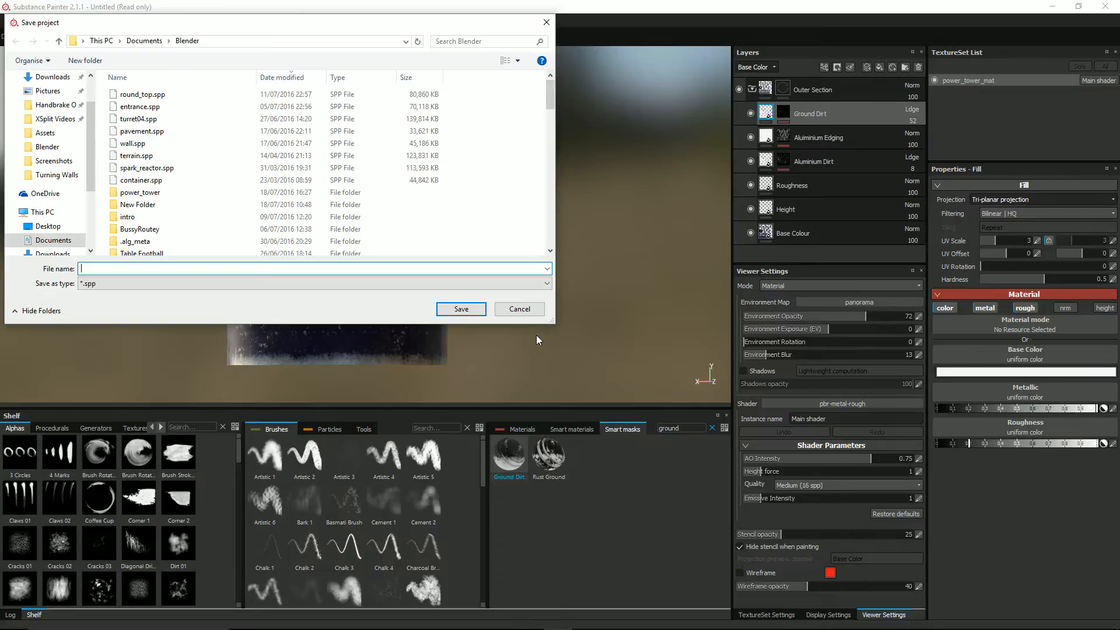
pyautogui.click(140, 143)
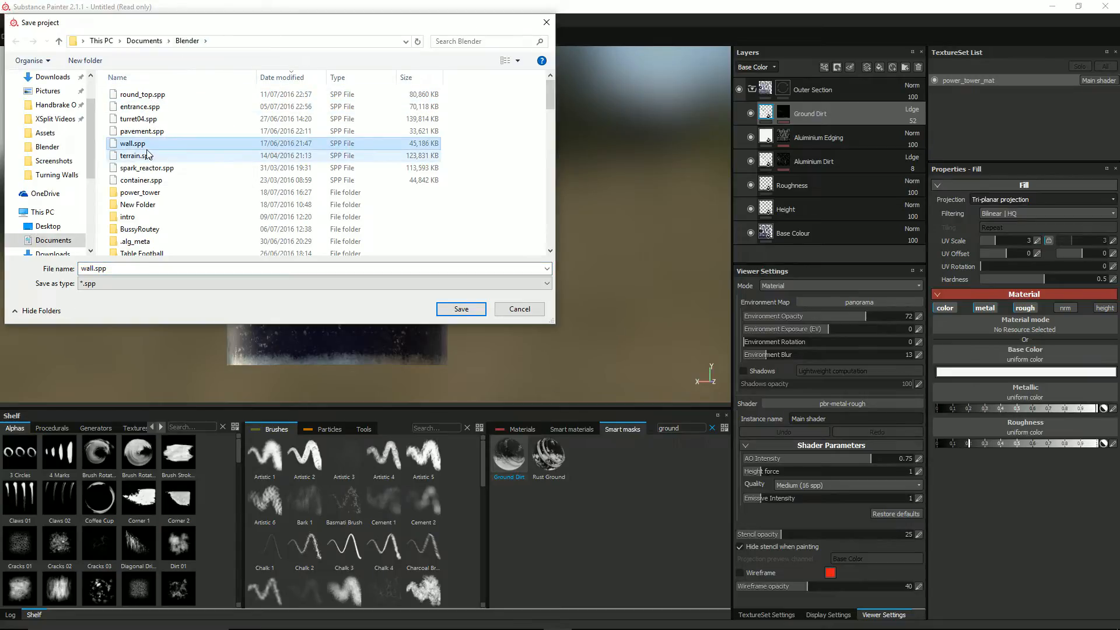
pyautogui.click(133, 192)
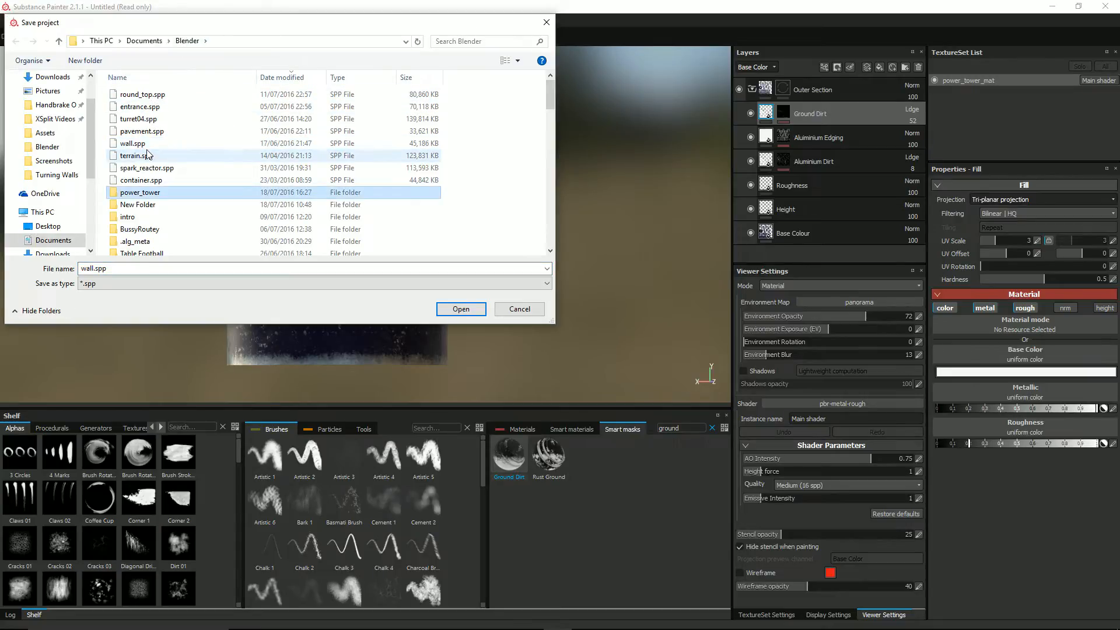
pyautogui.doubleClick(135, 194)
pyautogui.click(118, 267)
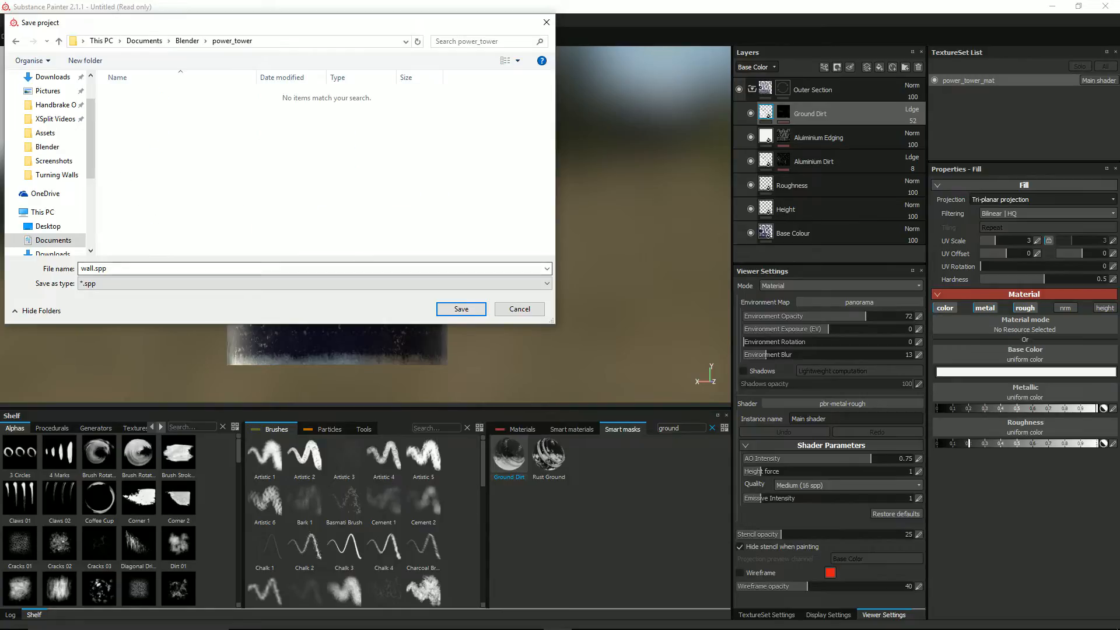
pyautogui.write('pt')
pyautogui.press('Down')
pyautogui.press('Down')
pyautogui.press('Down')
pyautogui.press('Down')
pyautogui.press('Down')
pyautogui.press('BackSpace')
pyautogui.press('BackSpace')
pyautogui.press('BackSpace')
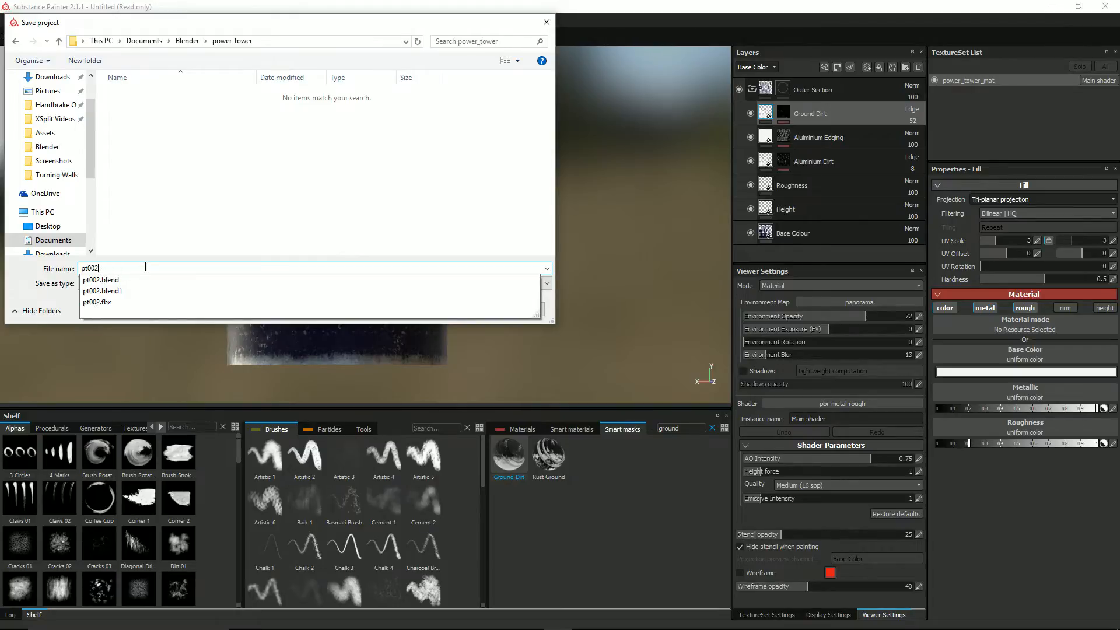
pyautogui.press('Return')
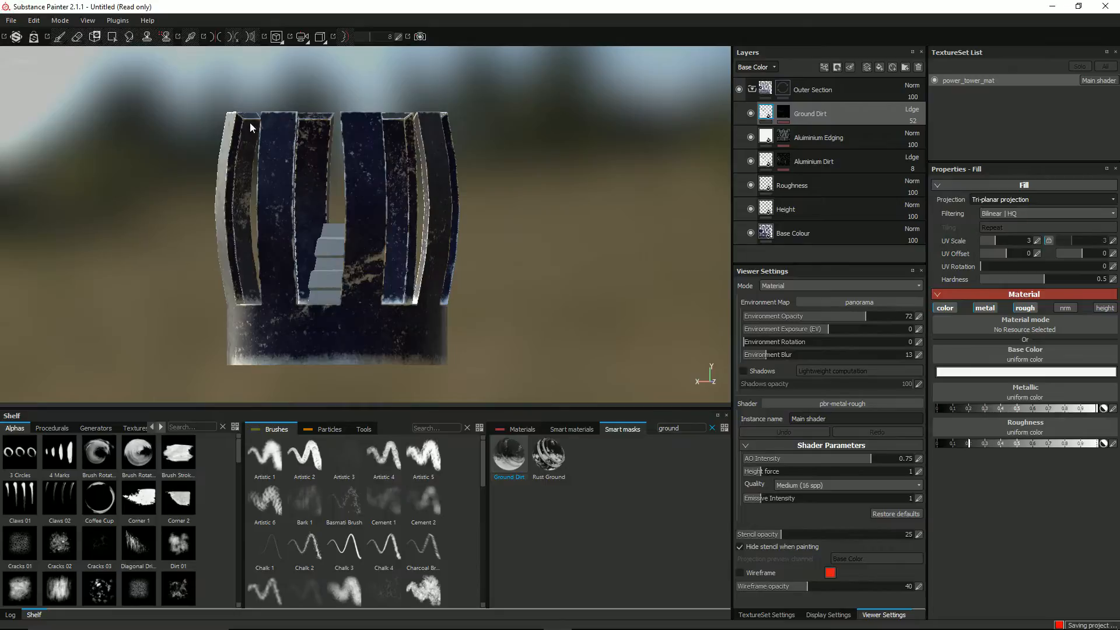
# Add a new folder to the layer stack and move it out above the Outer Section folder.
pyautogui.keyDown('alt'); pyautogui.moveTo(429, 185); pyautogui.dragTo(392, 235); pyautogui.keyUp('alt')
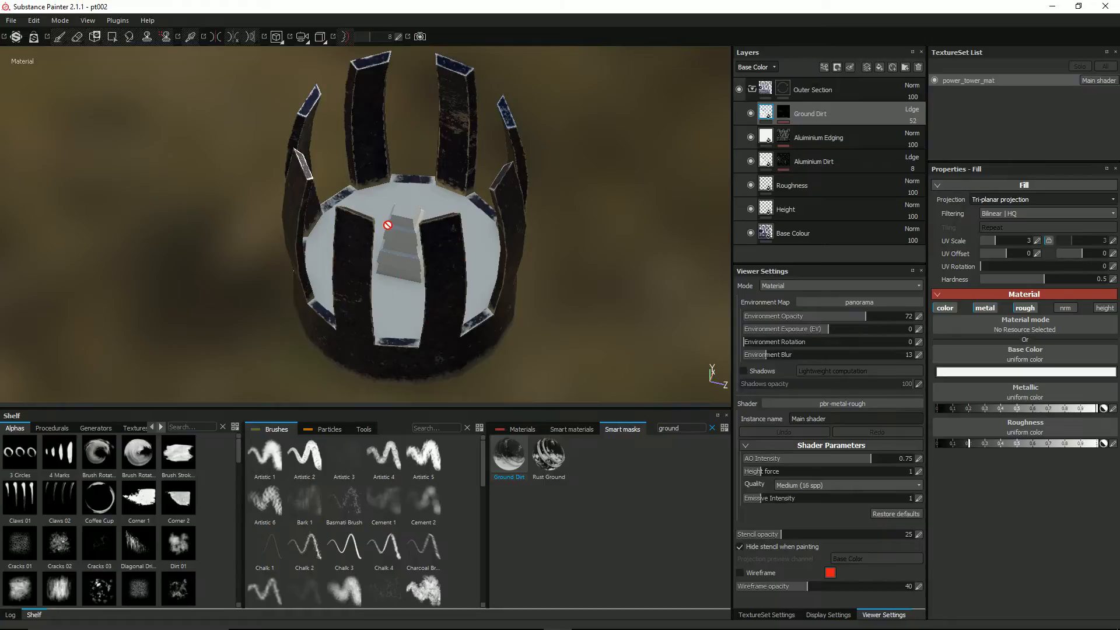
pyautogui.click(752, 89)
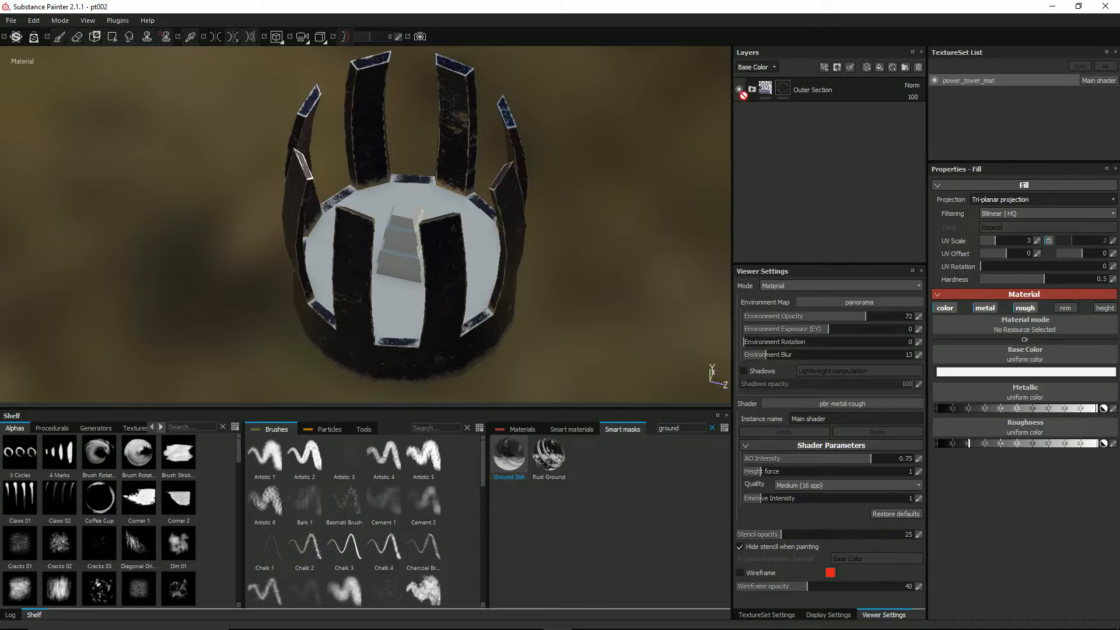
pyautogui.keyDown('alt'); pyautogui.moveTo(524, 250); pyautogui.dragTo(474, 266); pyautogui.keyUp('alt')
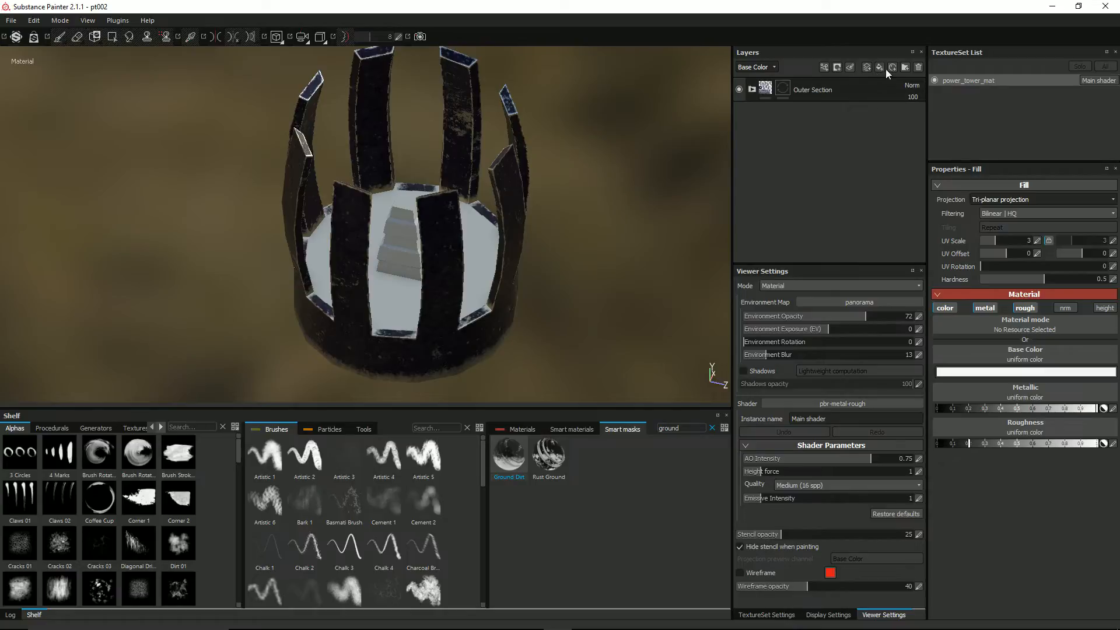
pyautogui.click(905, 68)
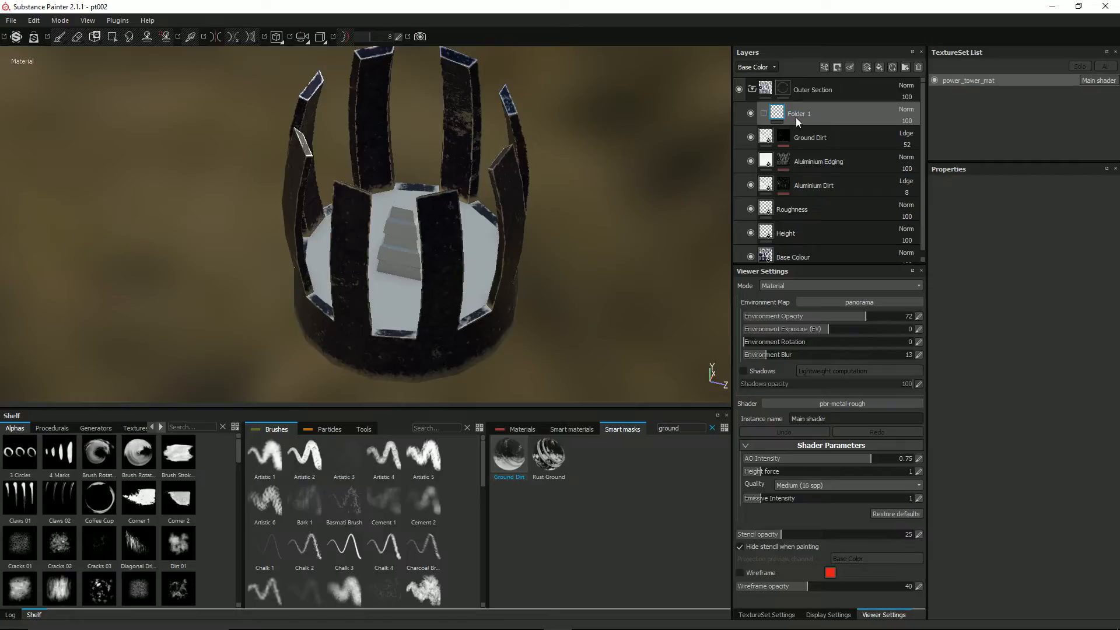
pyautogui.moveTo(801, 115); pyautogui.dragTo(800, 79)
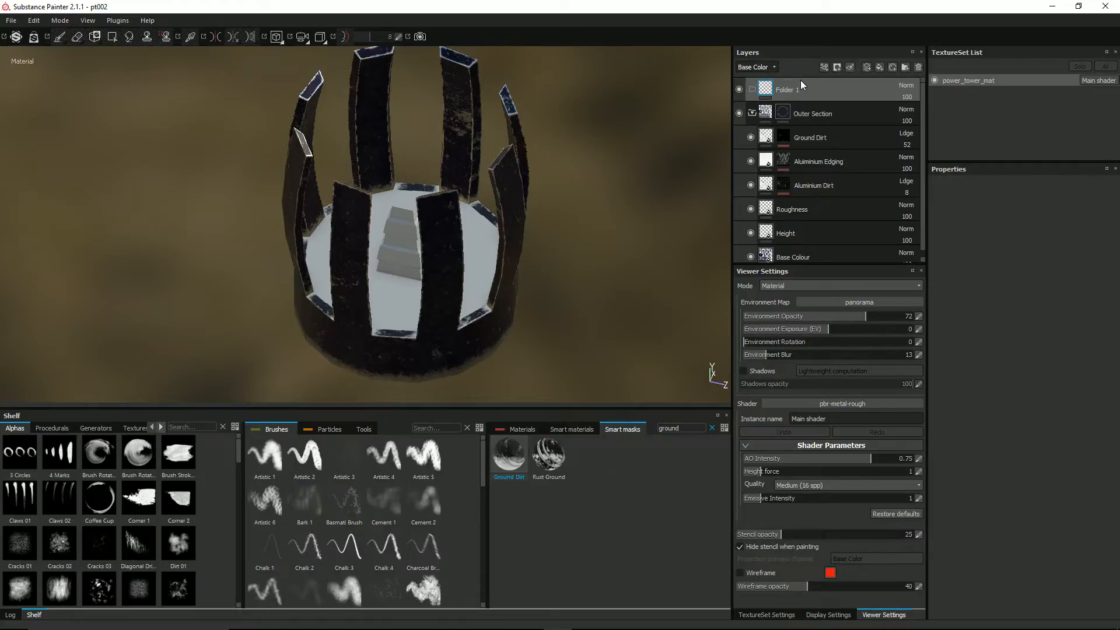
# Rename the new folder Inner Rim and add a black mask to it.
pyautogui.click(782, 113)
pyautogui.press('4')
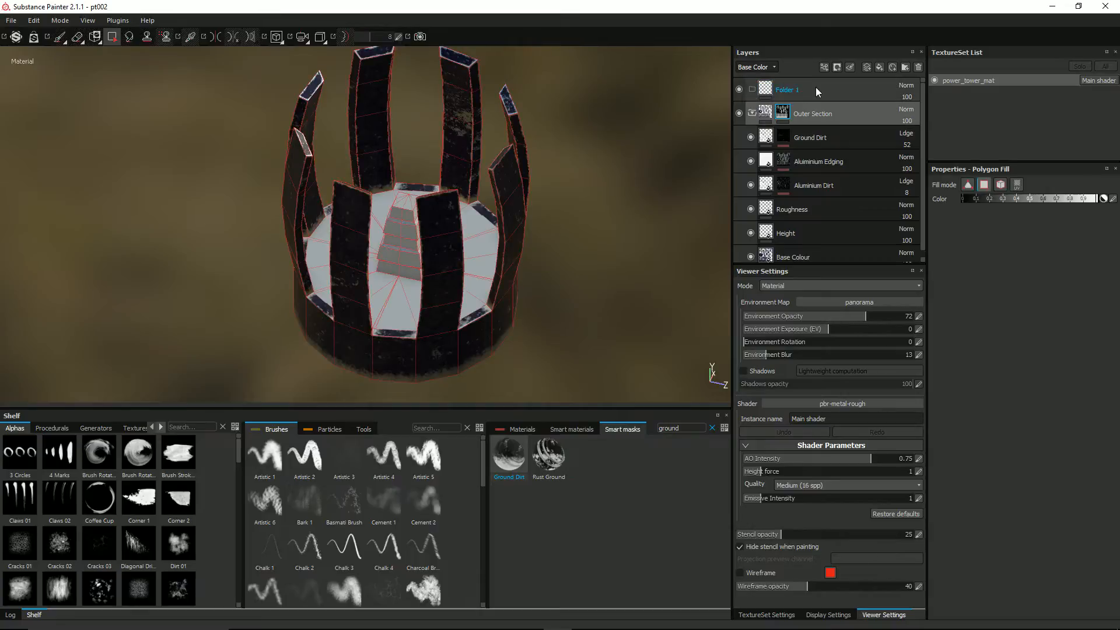
pyautogui.doubleClick(794, 90)
pyautogui.press('BackSpace')
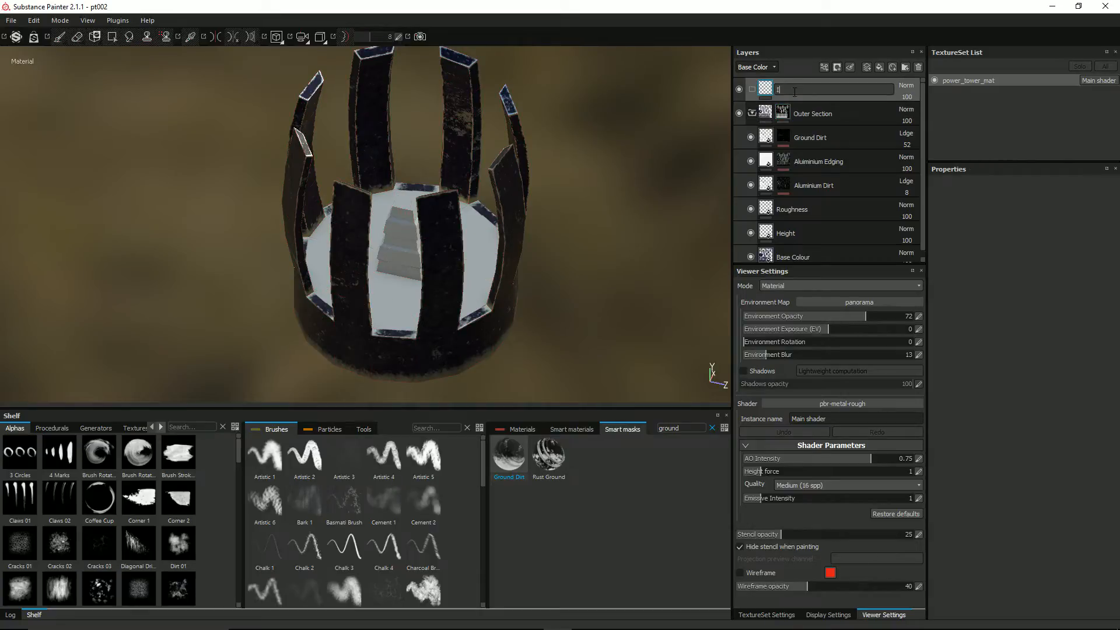
pyautogui.write('Inner Rim')
pyautogui.press('Return')
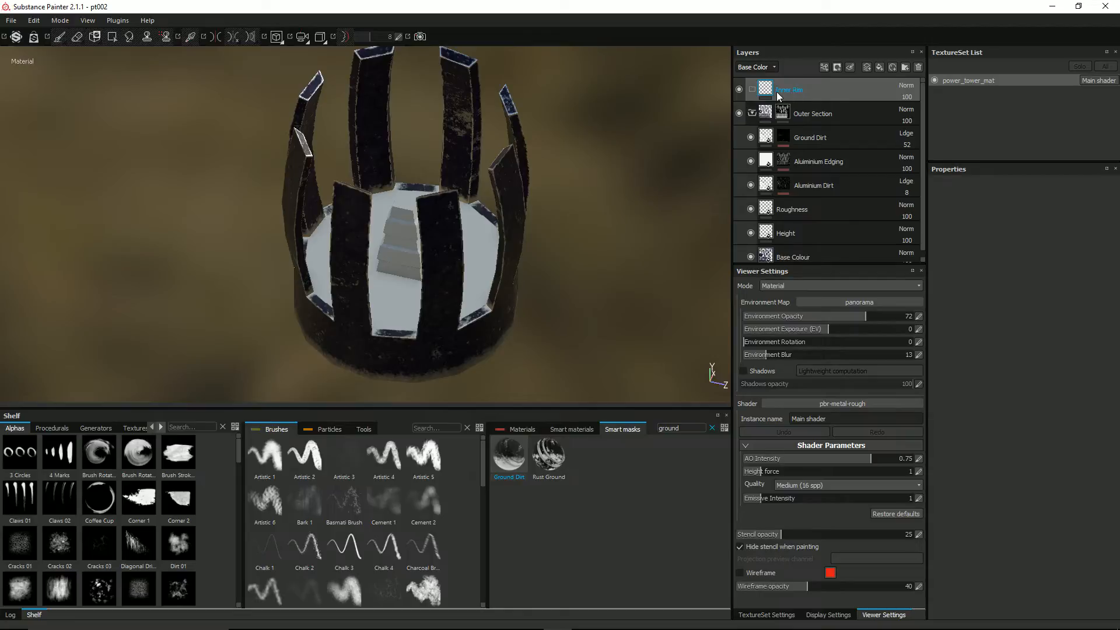
pyautogui.rightClick(766, 91)
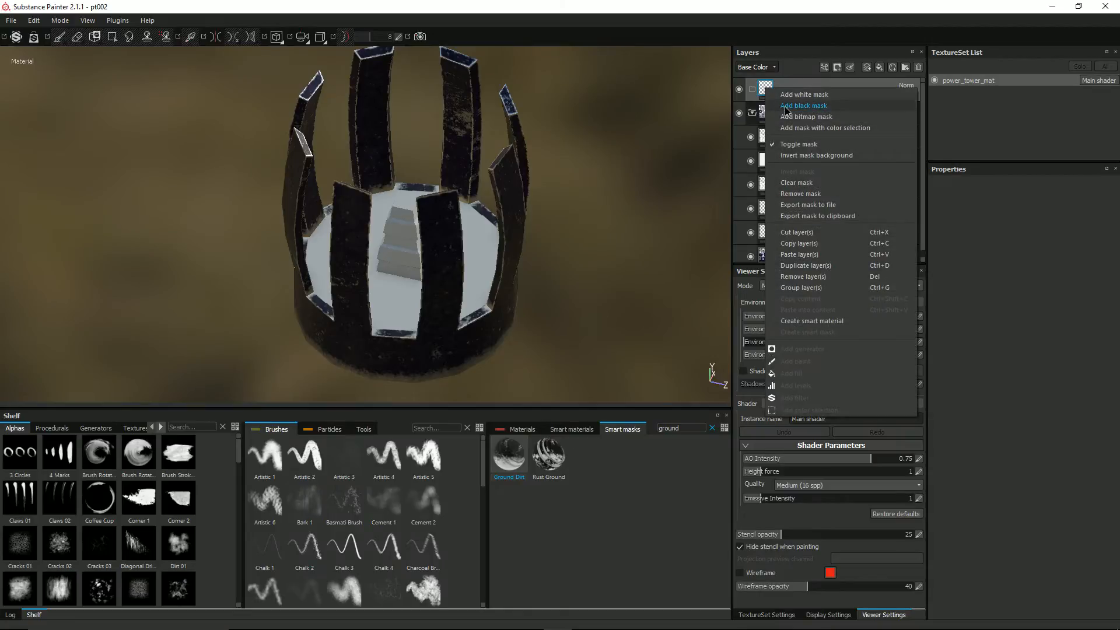
pyautogui.click(785, 107)
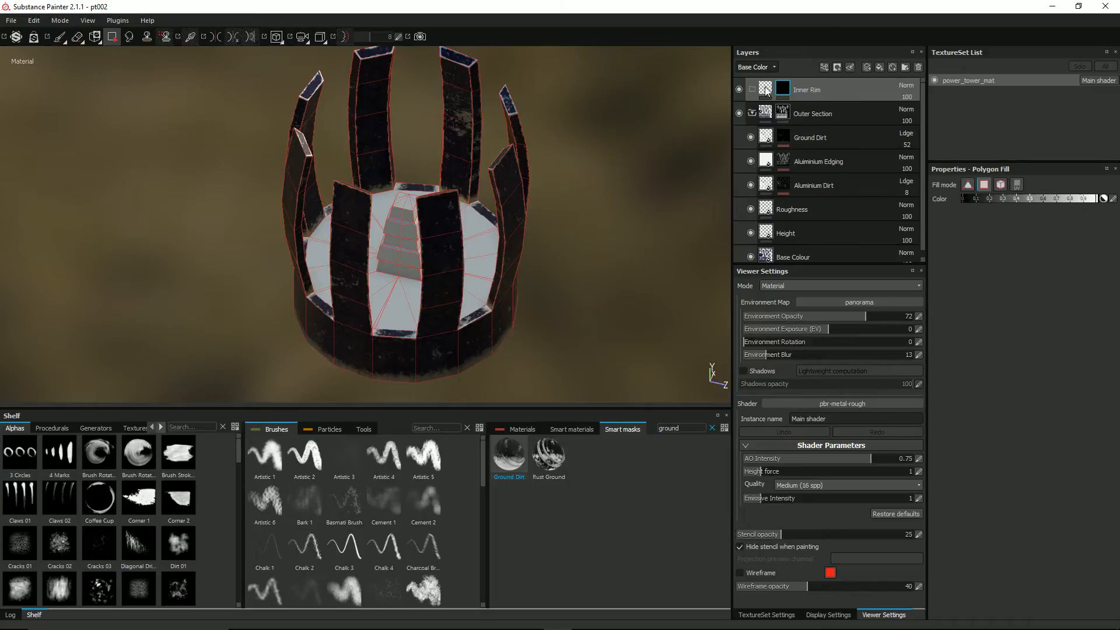
# Show the base materials in the shelf and clear the "ground" search filter.
pyautogui.click(523, 429)
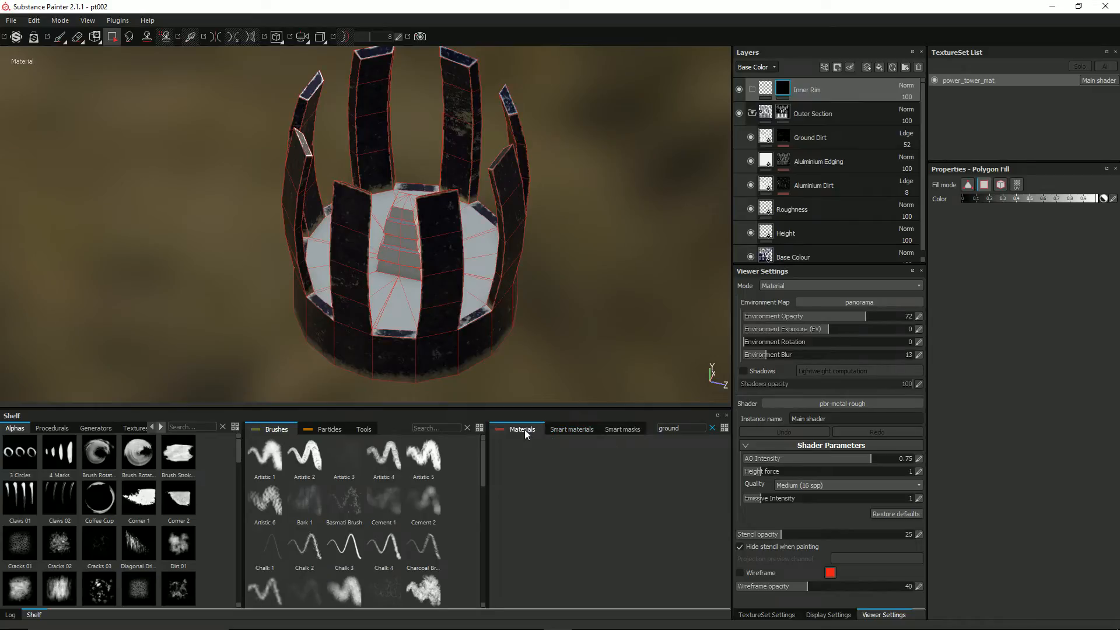
pyautogui.click(581, 431)
pyautogui.click(529, 429)
pyautogui.moveTo(685, 428); pyautogui.dragTo(643, 424)
pyautogui.press('BackSpace')
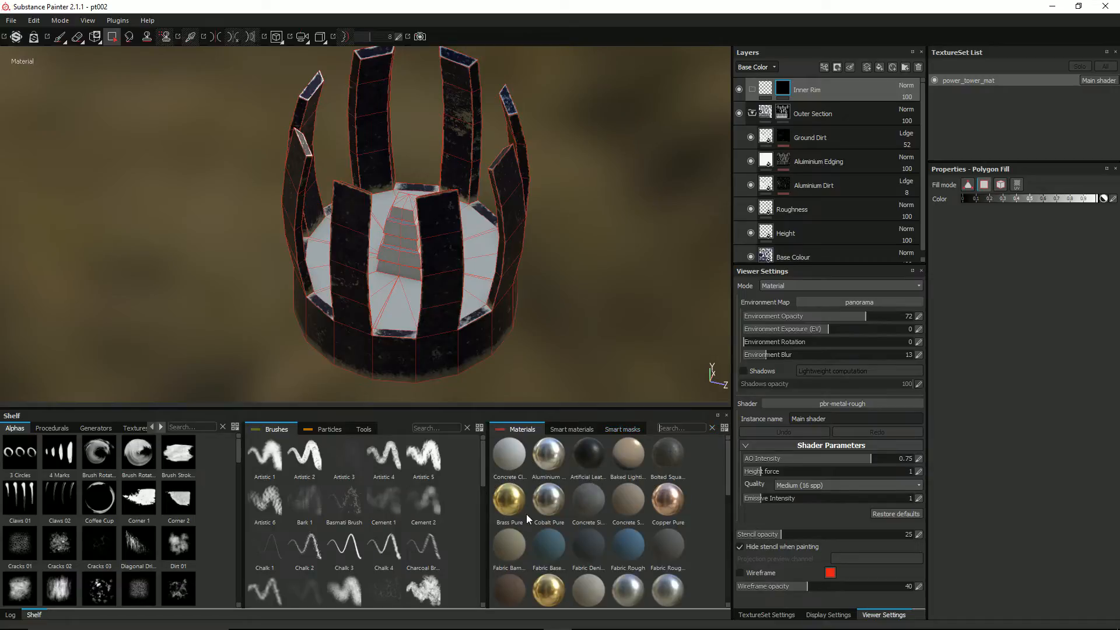
# Add a fill layer inside the Inner Rim folder and rename it Basic.
pyautogui.click(765, 88)
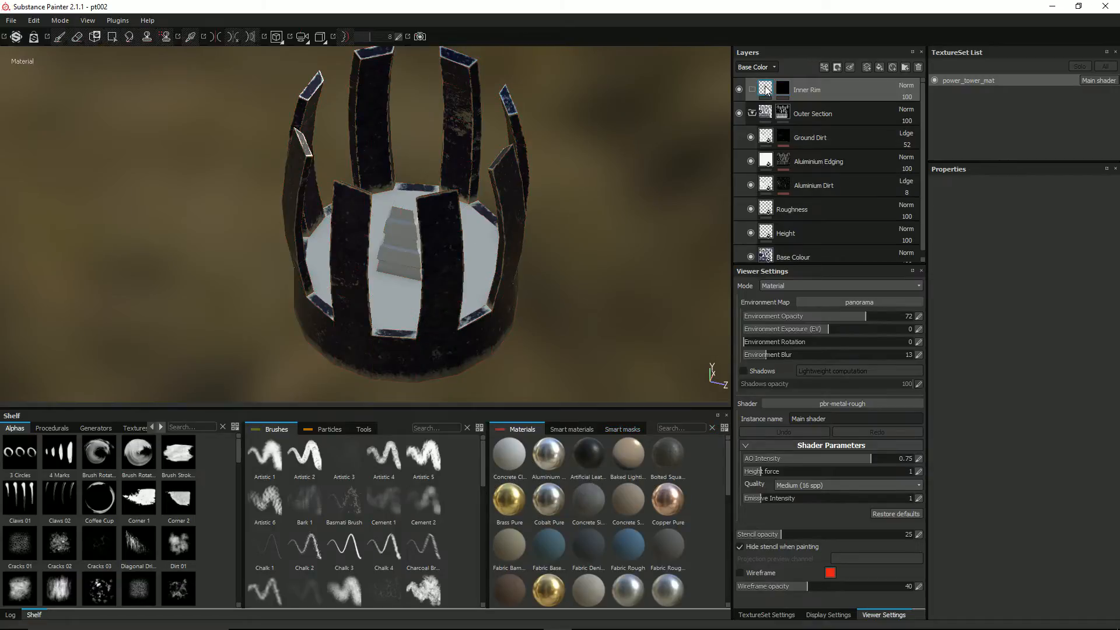
pyautogui.click(879, 67)
pyautogui.moveTo(775, 98); pyautogui.dragTo(802, 114)
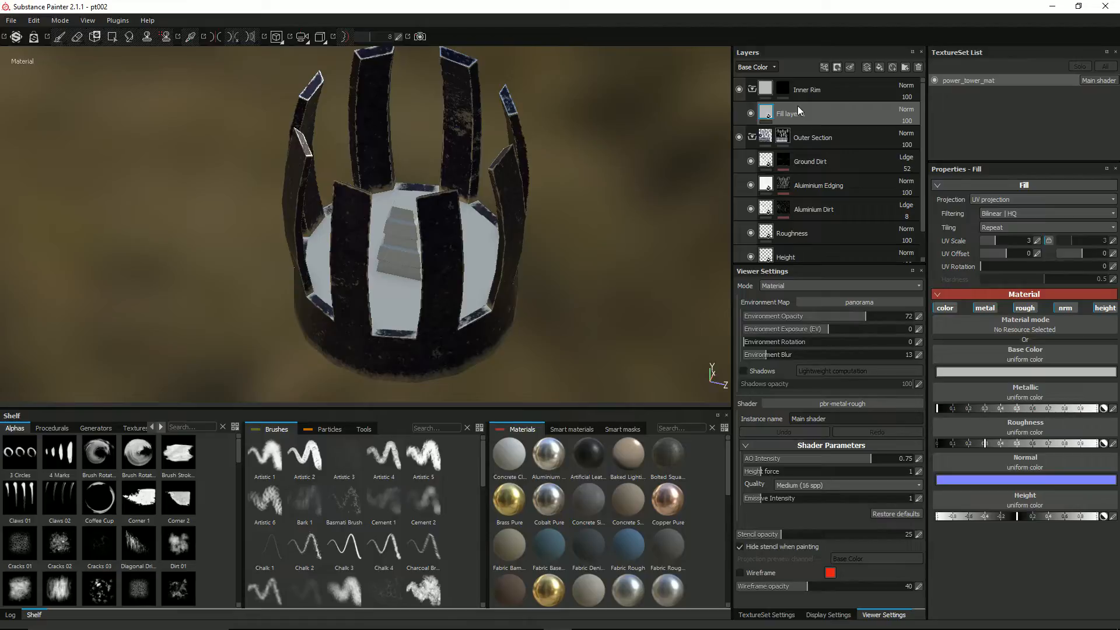
pyautogui.doubleClick(797, 110)
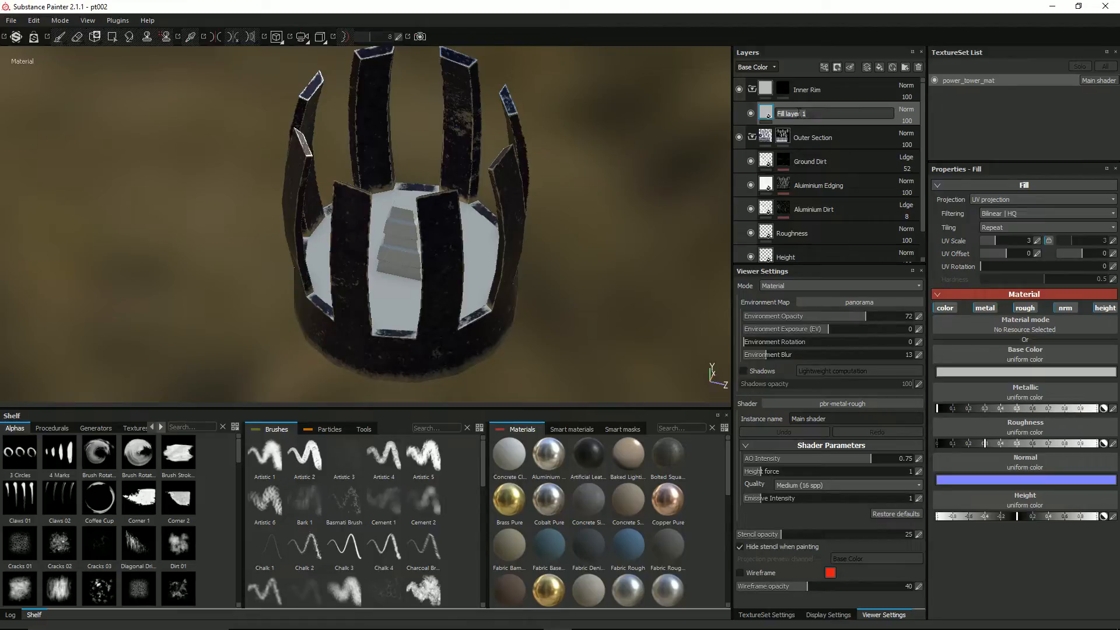
pyautogui.write('Basic')
pyautogui.press('Return')
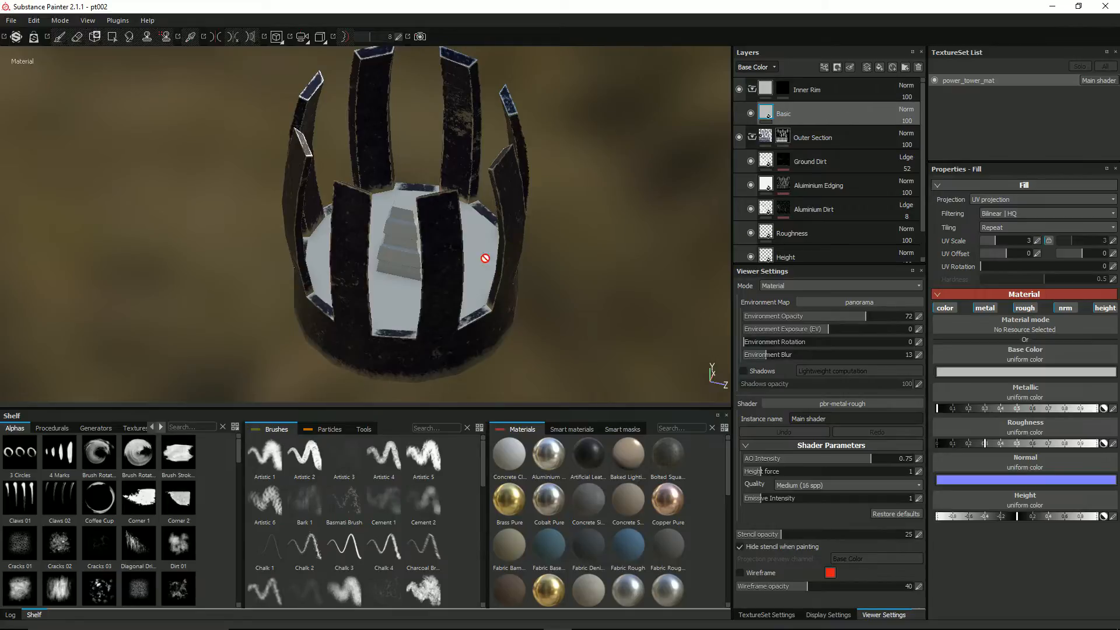
# Apply the Brass Pure material to the Basic fill layer.
pyautogui.click(787, 89)
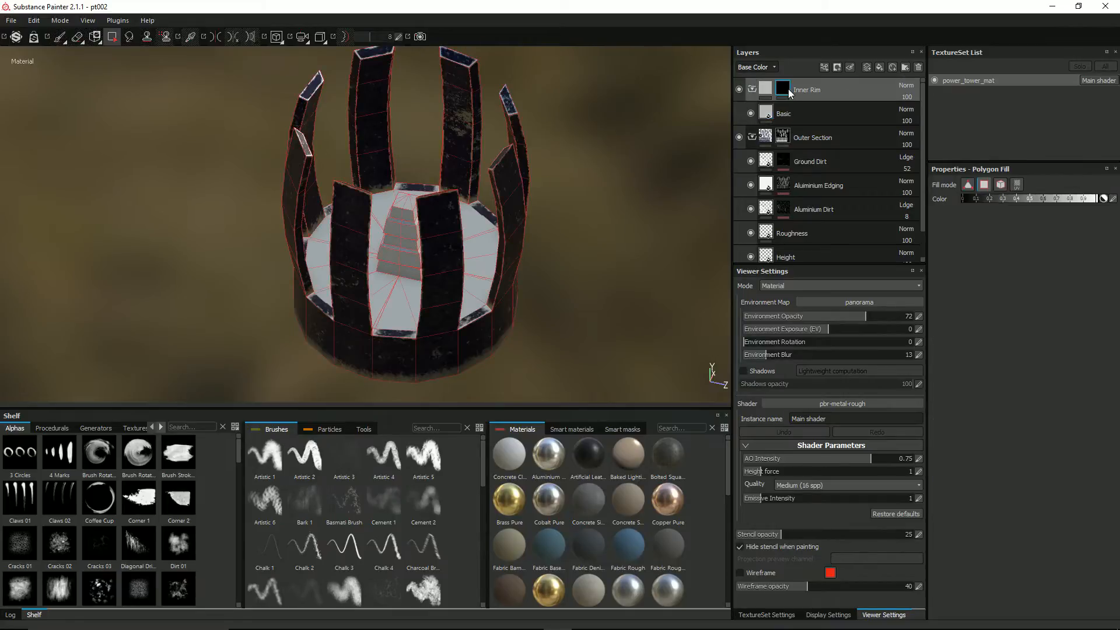
pyautogui.click(1000, 184)
pyautogui.keyDown('alt'); pyautogui.moveTo(577, 229); pyautogui.dragTo(587, 295); pyautogui.keyUp('alt')
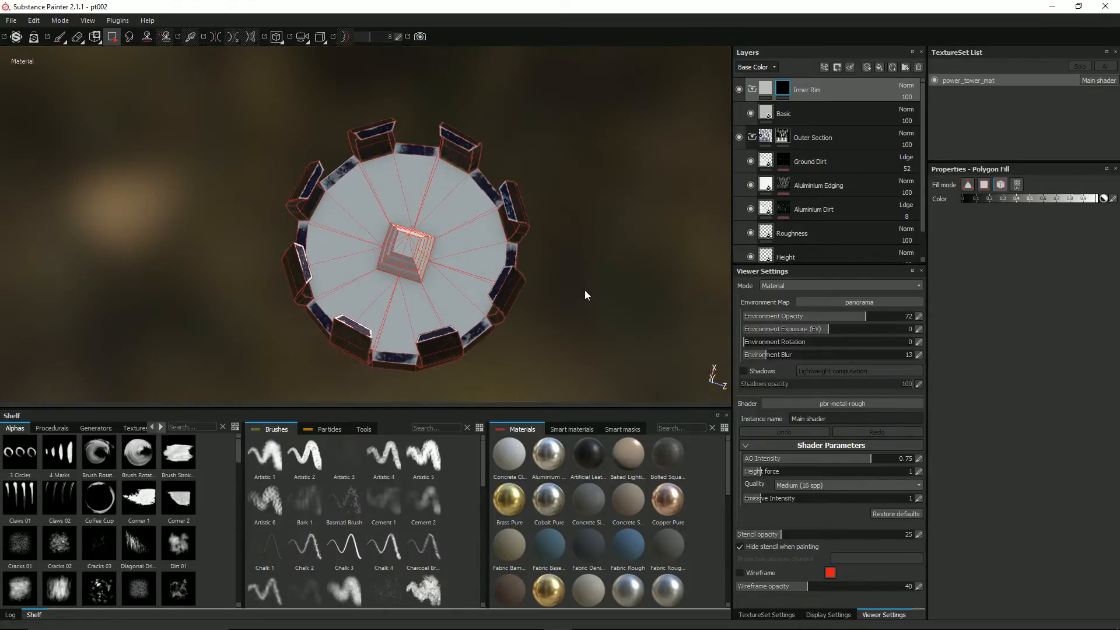
pyautogui.click(768, 114)
pyautogui.click(512, 497)
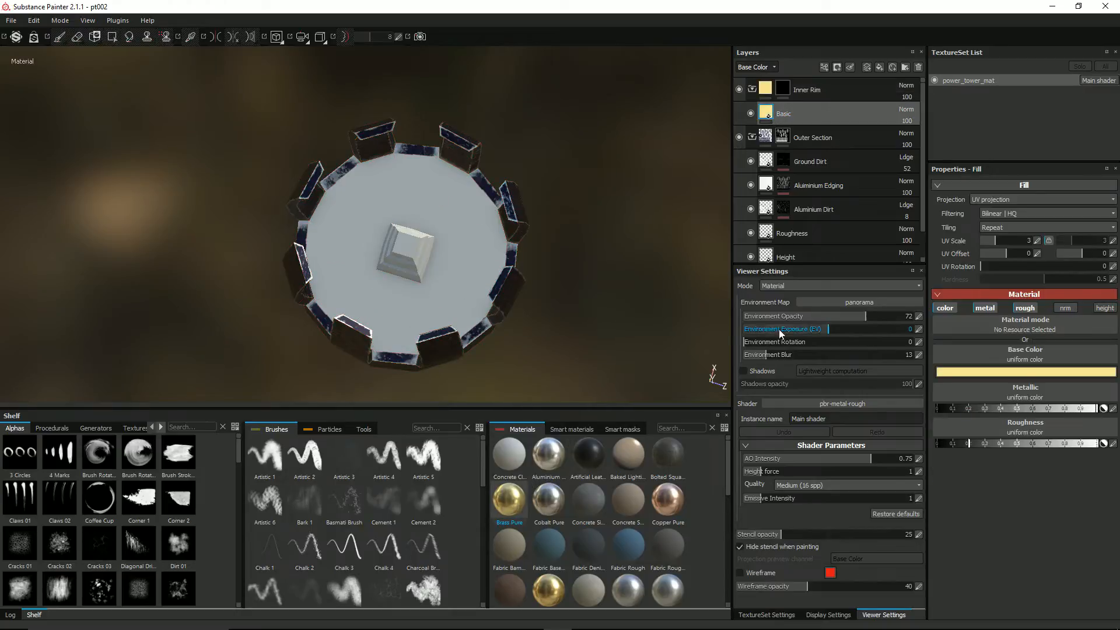
# Try to fill the Inner Rim mask by UV chunk and by mesh from the tower floor, undoing each attempt.
pyautogui.click(782, 90)
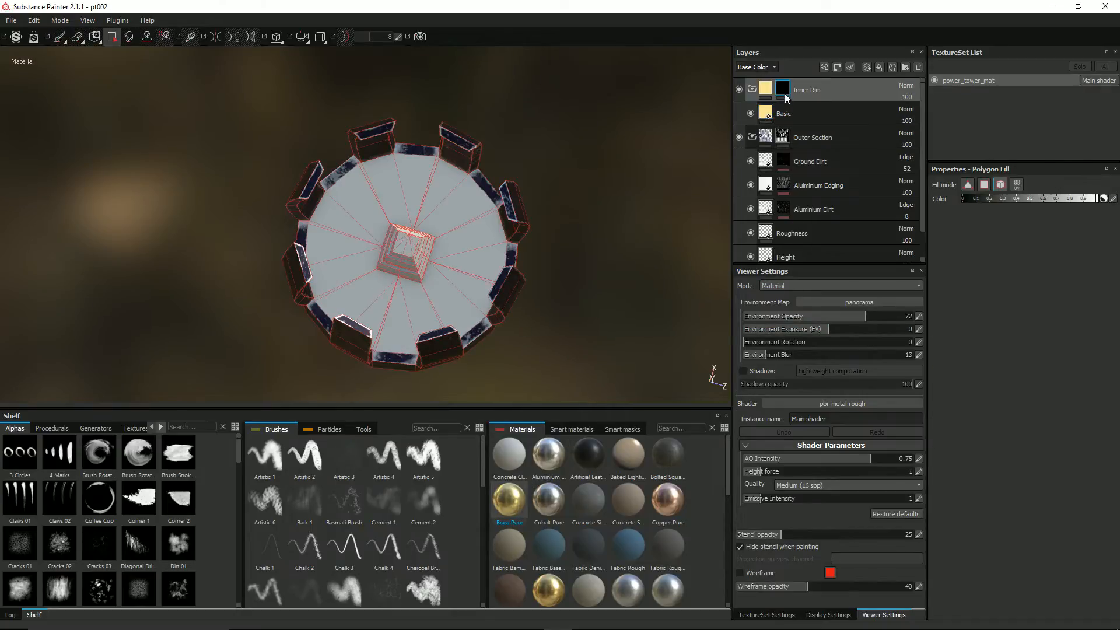
pyautogui.click(1017, 185)
pyautogui.click(461, 210)
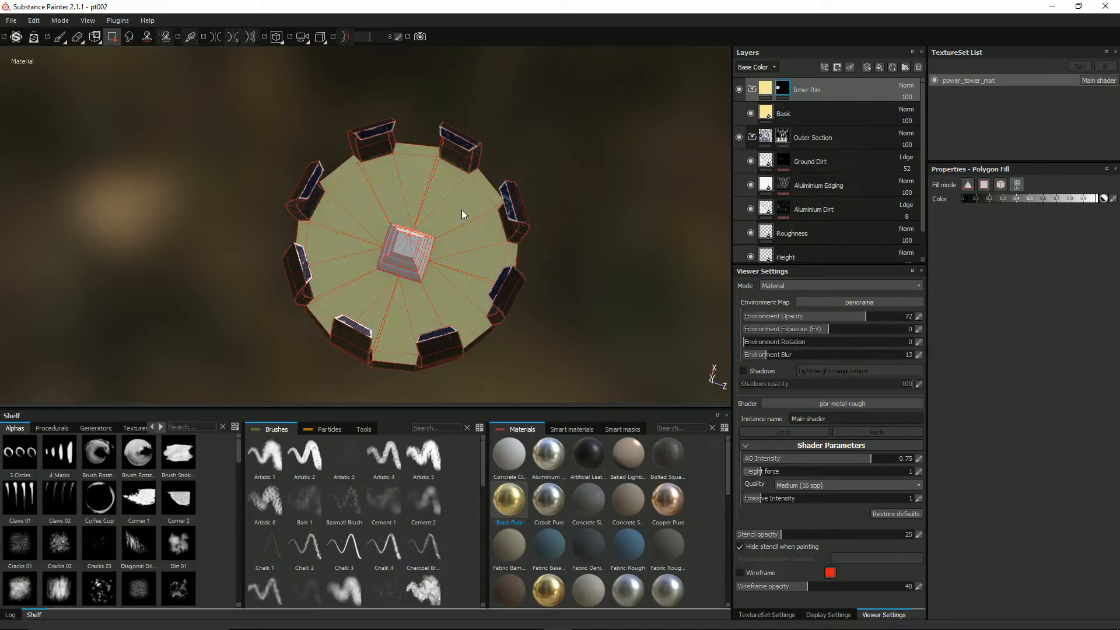
pyautogui.hotkey('ctrl', 'z')
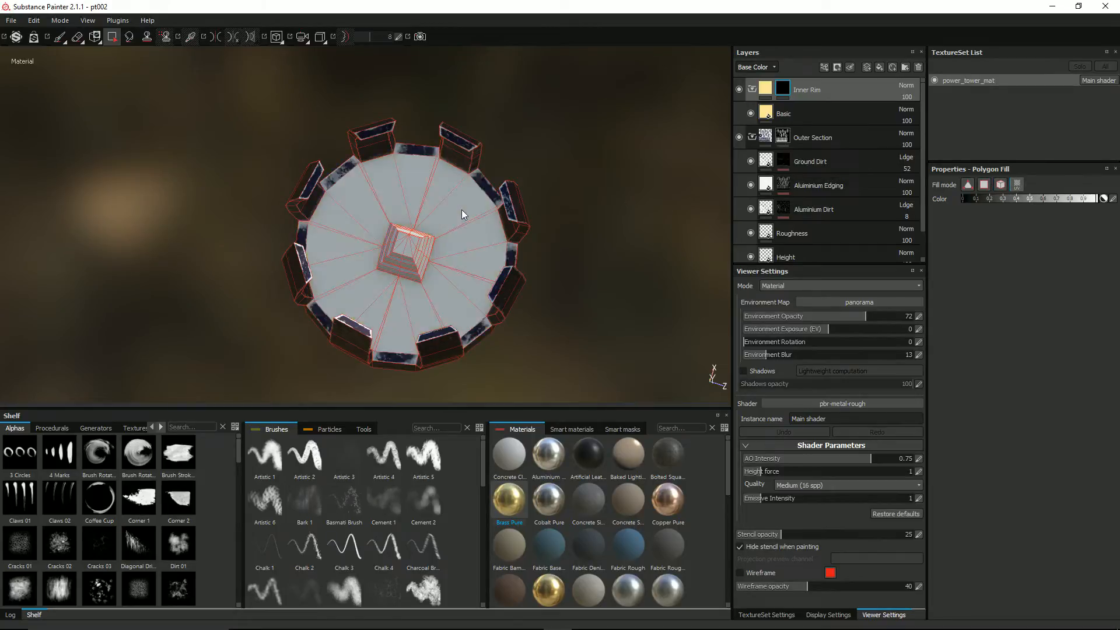
pyautogui.click(1000, 184)
pyautogui.click(456, 212)
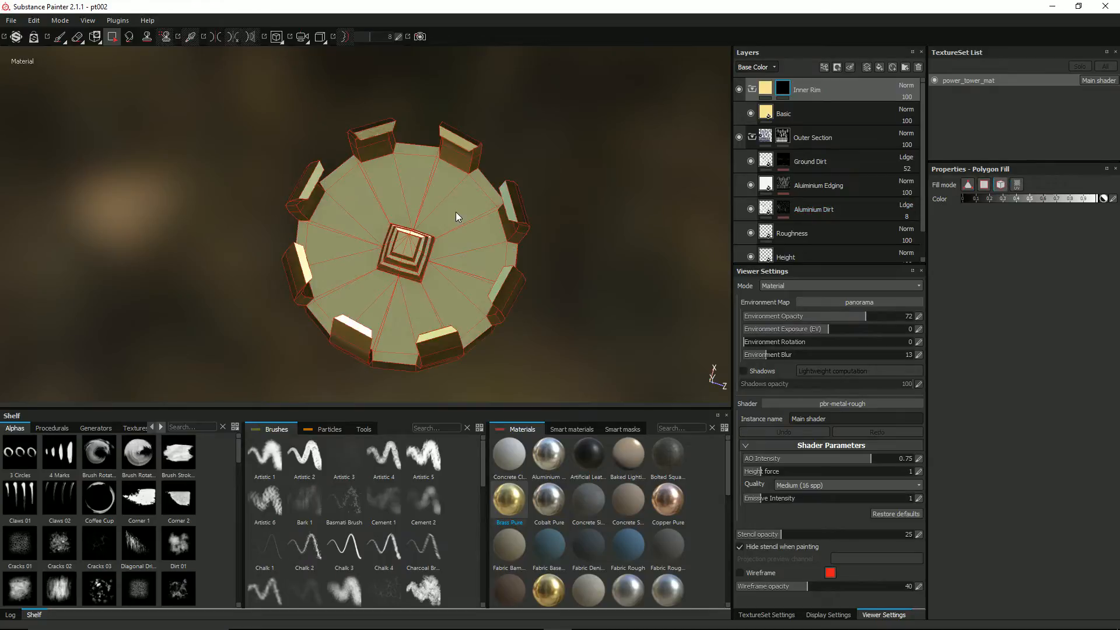
pyautogui.hotkey('ctrl', 'z')
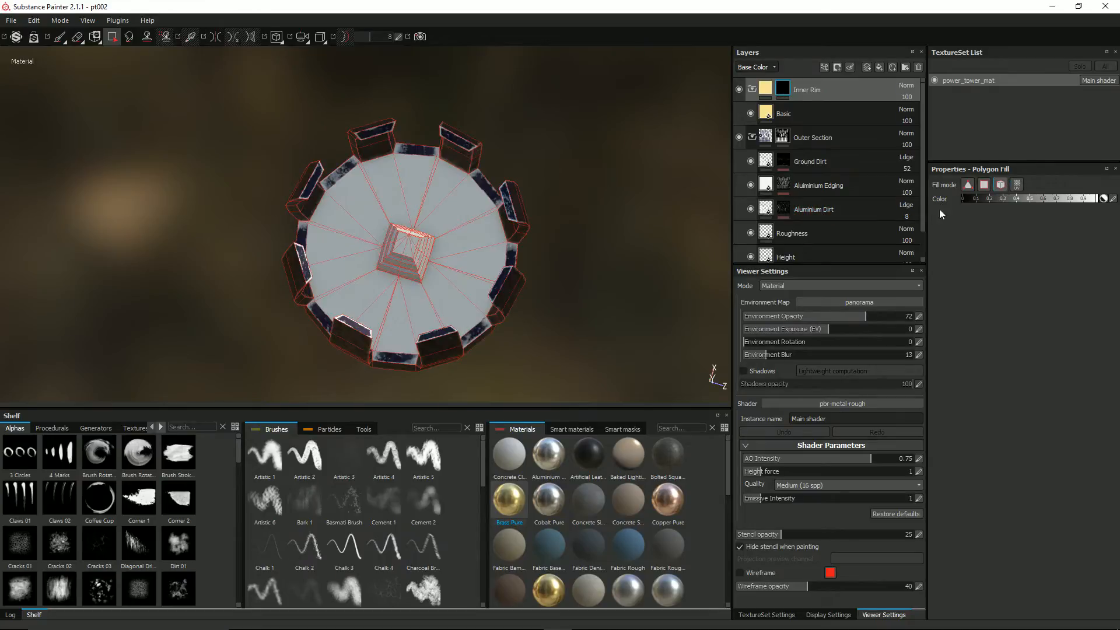
# Fill the wedge-shaped polygons of the tower's circular floor in the Inner Rim mask using polygon fill mode.
pyautogui.click(985, 186)
pyautogui.click(433, 204)
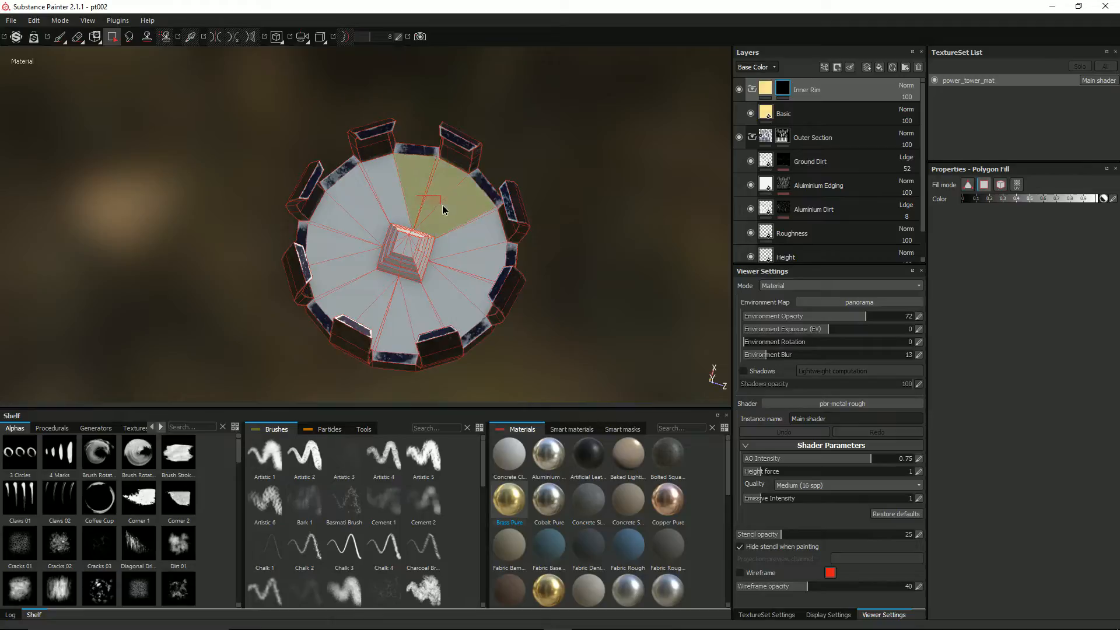
pyautogui.click(469, 250)
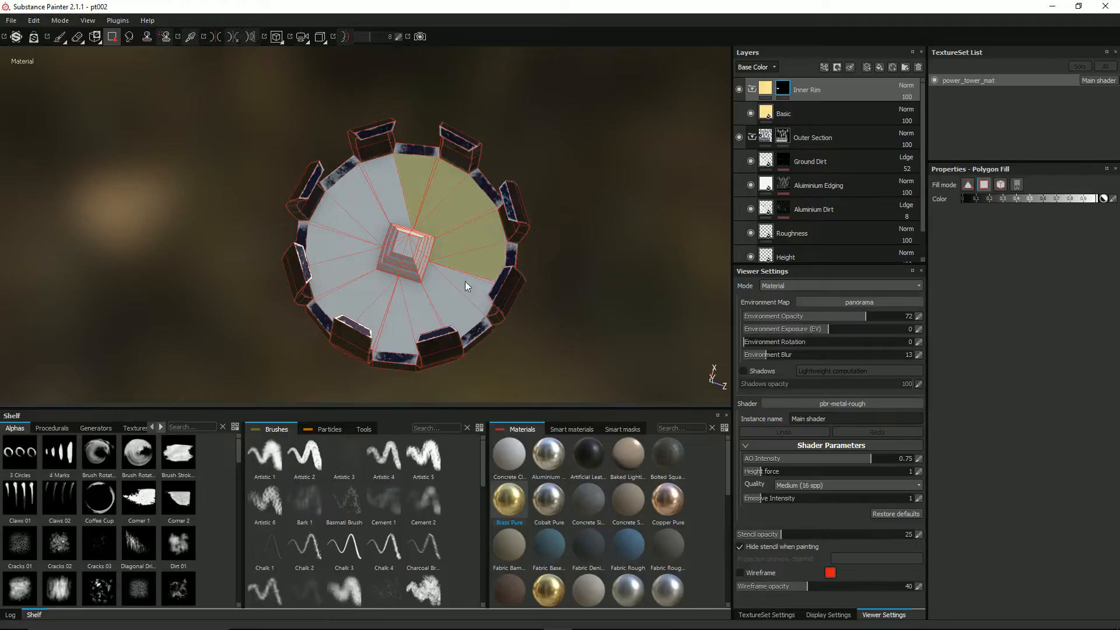
pyautogui.click(445, 285)
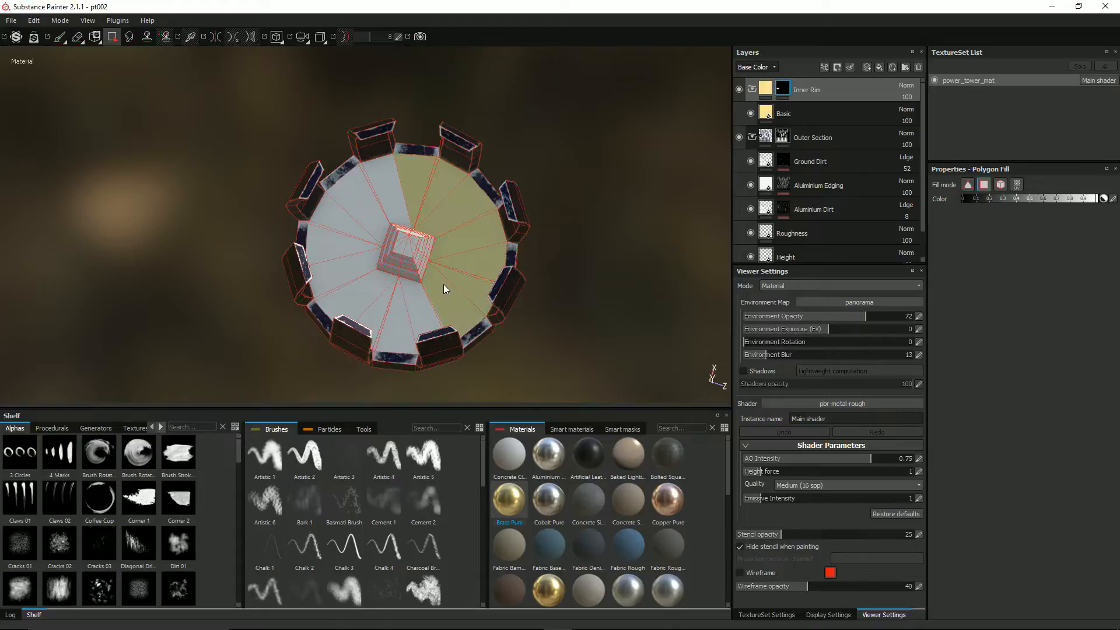
pyautogui.click(385, 294)
pyautogui.moveTo(440, 307); pyautogui.dragTo(442, 309)
pyautogui.keyDown('alt'); pyautogui.moveTo(341, 251); pyautogui.dragTo(452, 233); pyautogui.keyUp('alt')
pyautogui.moveTo(296, 197); pyautogui.dragTo(381, 220)
pyautogui.moveTo(256, 165); pyautogui.dragTo(424, 173)
# Switch the polygon fill for the Inner Rim mask to triangle mode with black as the fill color.
pyautogui.moveTo(1092, 197); pyautogui.dragTo(970, 208)
pyautogui.click(968, 186)
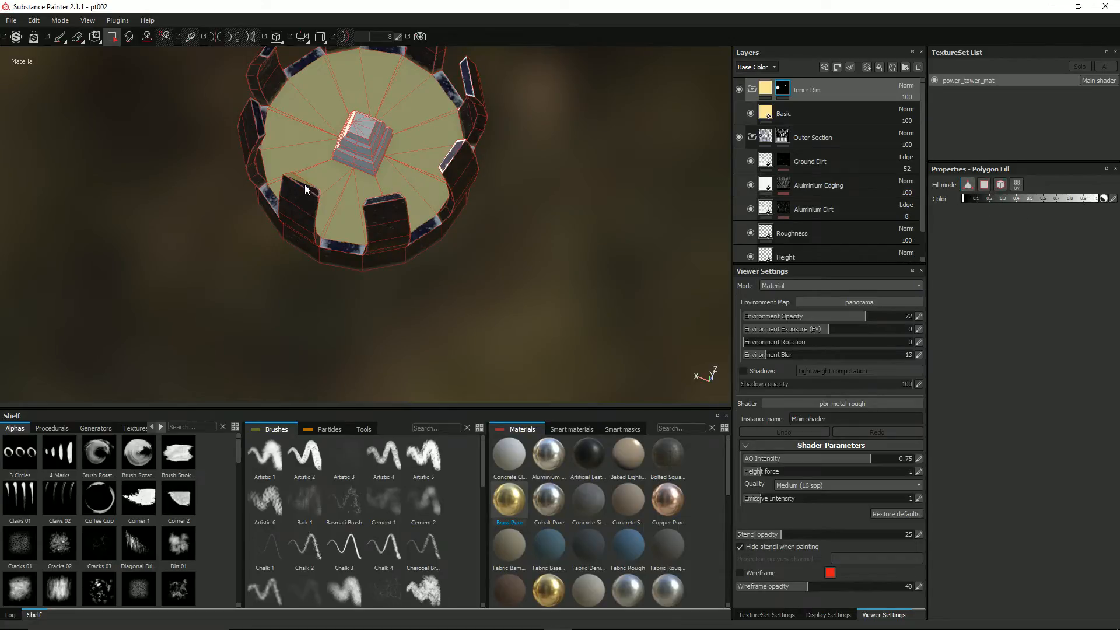
pyautogui.keyDown('alt'); pyautogui.moveTo(295, 180); pyautogui.dragTo(337, 244); pyautogui.keyUp('alt')
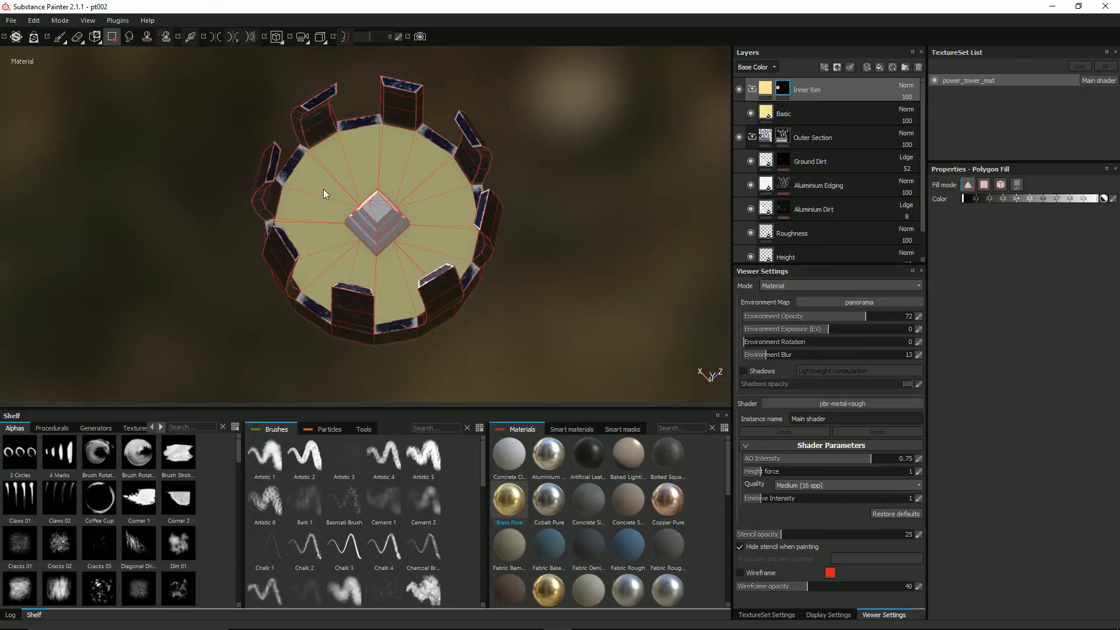
pyautogui.scroll(3, 331, 215)
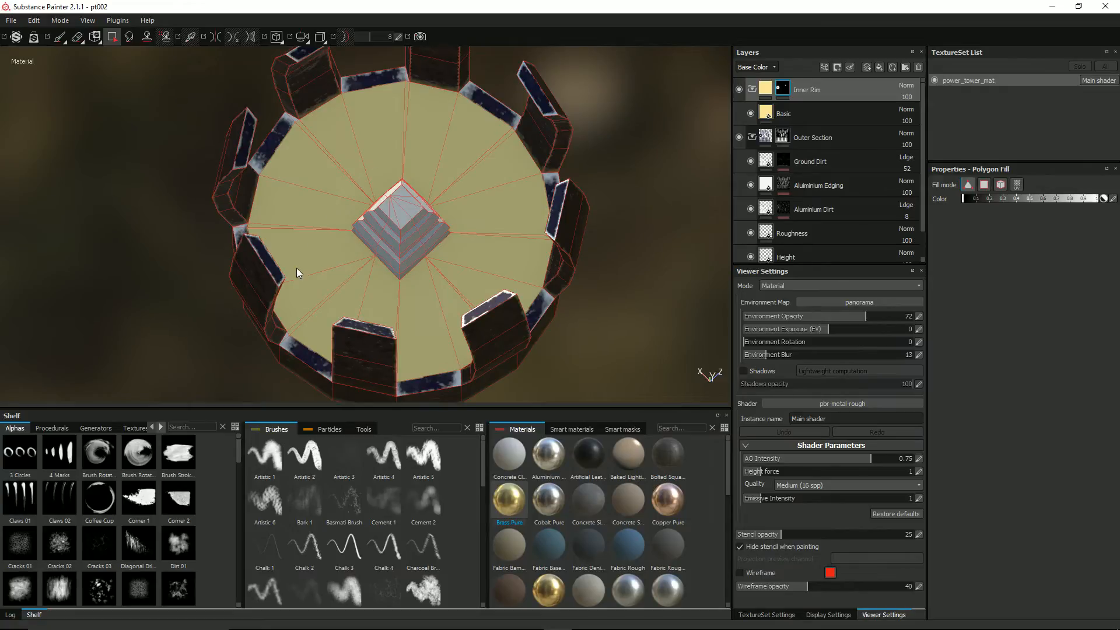
pyautogui.keyDown('alt'); pyautogui.moveTo(288, 289); pyautogui.dragTo(165, 190); pyautogui.keyUp('alt')
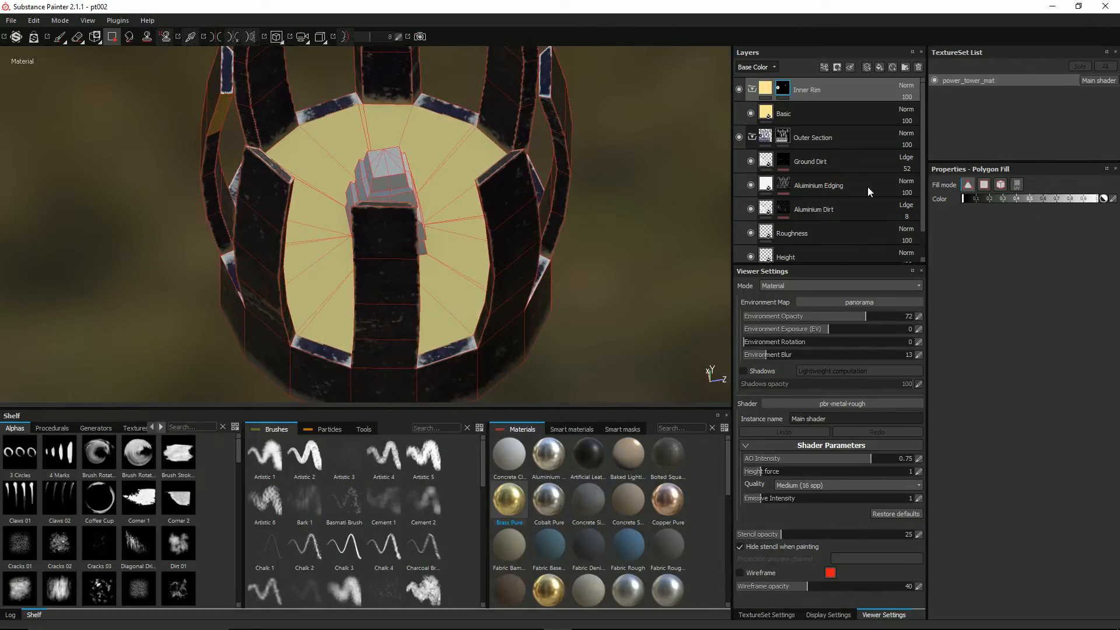
# Enable the height channel on the Basic fill layer and lower its height below zero.
pyautogui.click(767, 115)
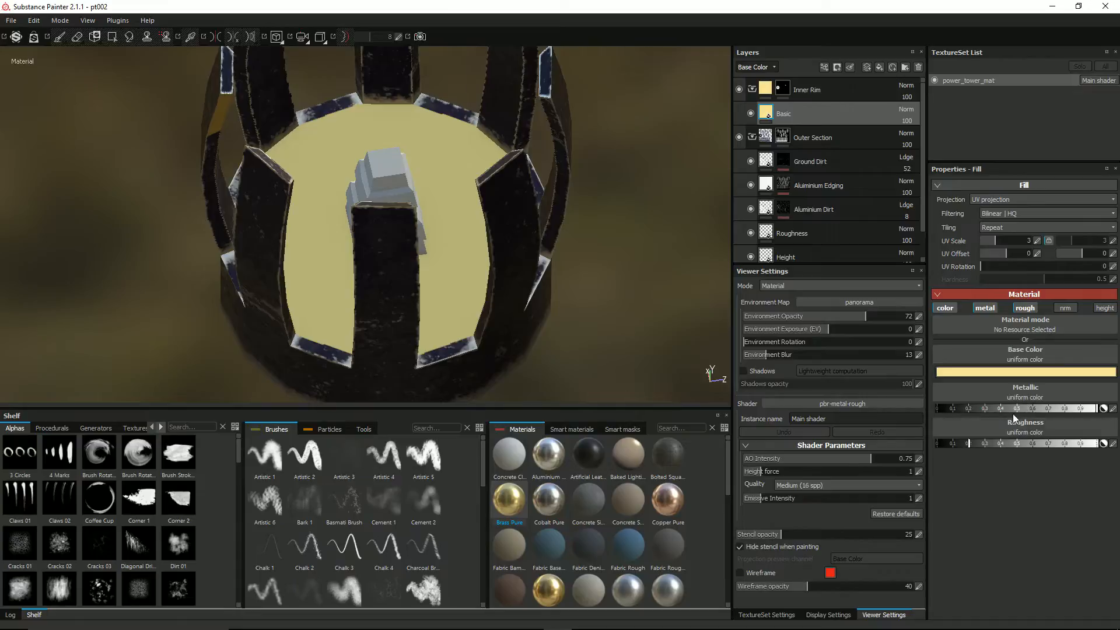
pyautogui.click(1104, 307)
pyautogui.moveTo(1014, 477); pyautogui.dragTo(881, 480)
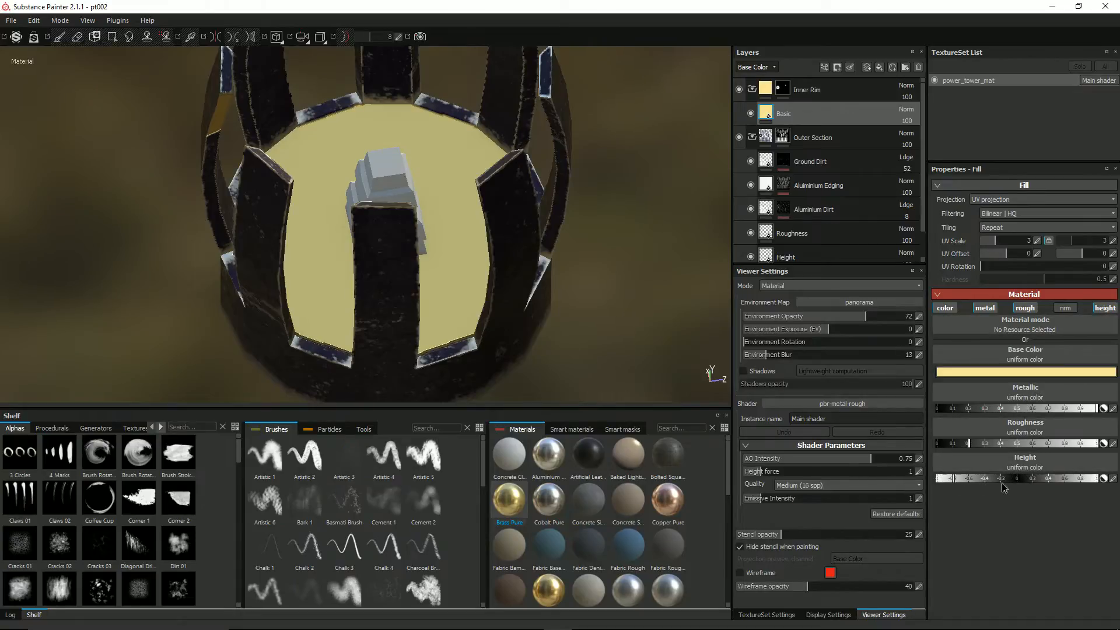
# Remove the stray filled polygons on the inner faces of the tower's pillars from the Inner Rim mask.
pyautogui.moveTo(300, 150)
pyautogui.keyDown('alt'); pyautogui.mouseDown()
pyautogui.moveTo(337, 118)
pyautogui.moveTo(332, 193)
pyautogui.moveTo(278, 144)
pyautogui.mouseUp(); pyautogui.keyUp('alt')
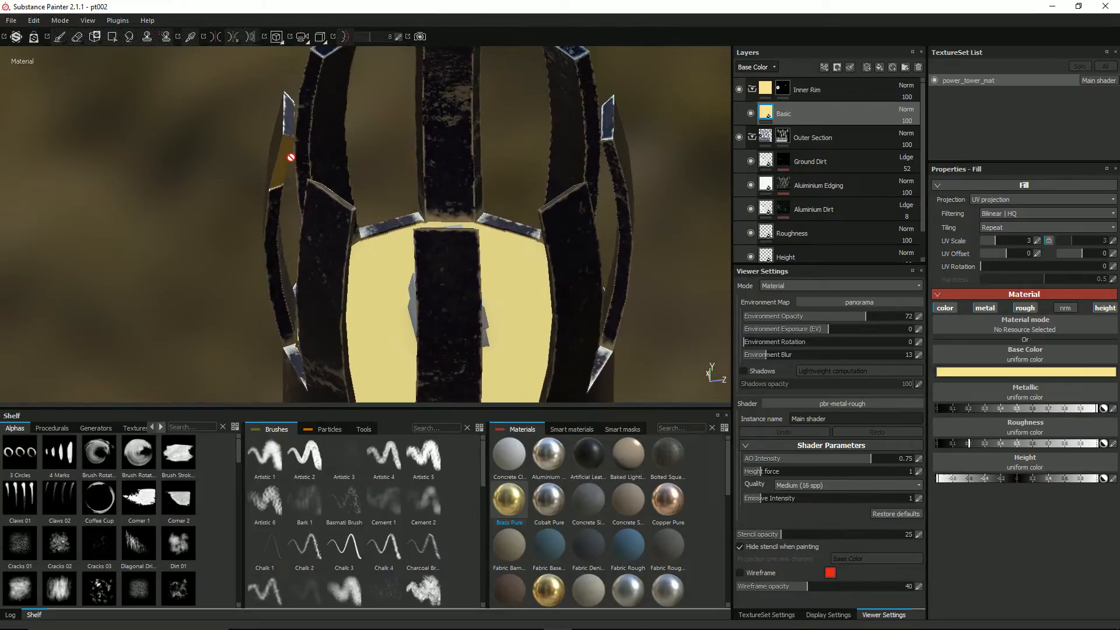
pyautogui.click(781, 91)
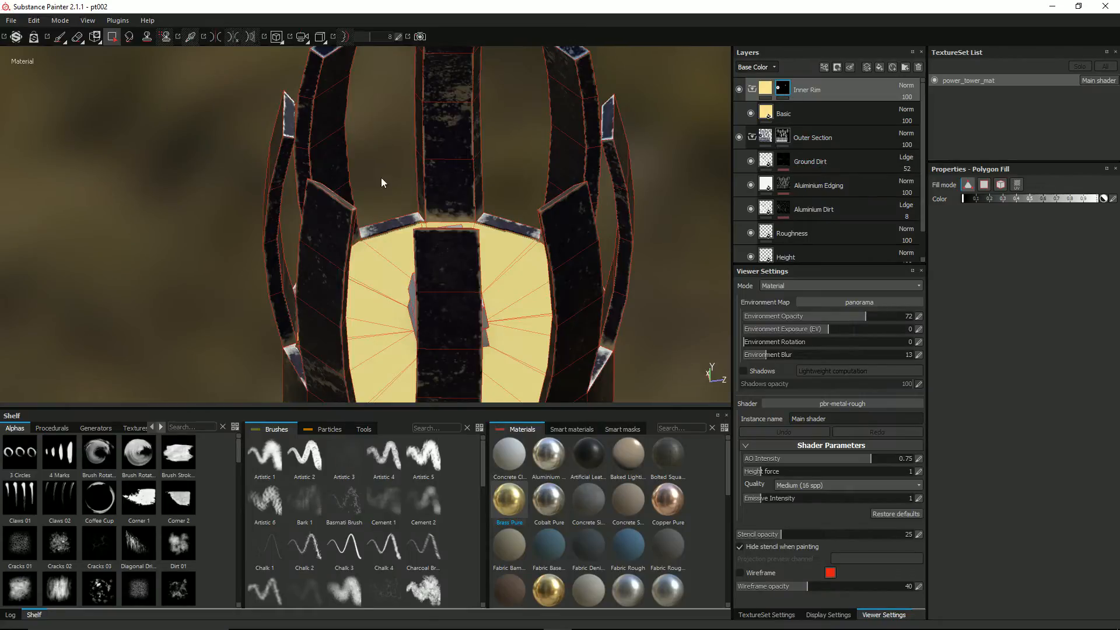
pyautogui.scroll(-4, 402, 188)
pyautogui.keyDown('alt'); pyautogui.moveTo(406, 191); pyautogui.dragTo(424, 169); pyautogui.keyUp('alt')
pyautogui.keyDown('alt'); pyautogui.moveTo(438, 156); pyautogui.dragTo(539, 105); pyautogui.keyUp('alt')
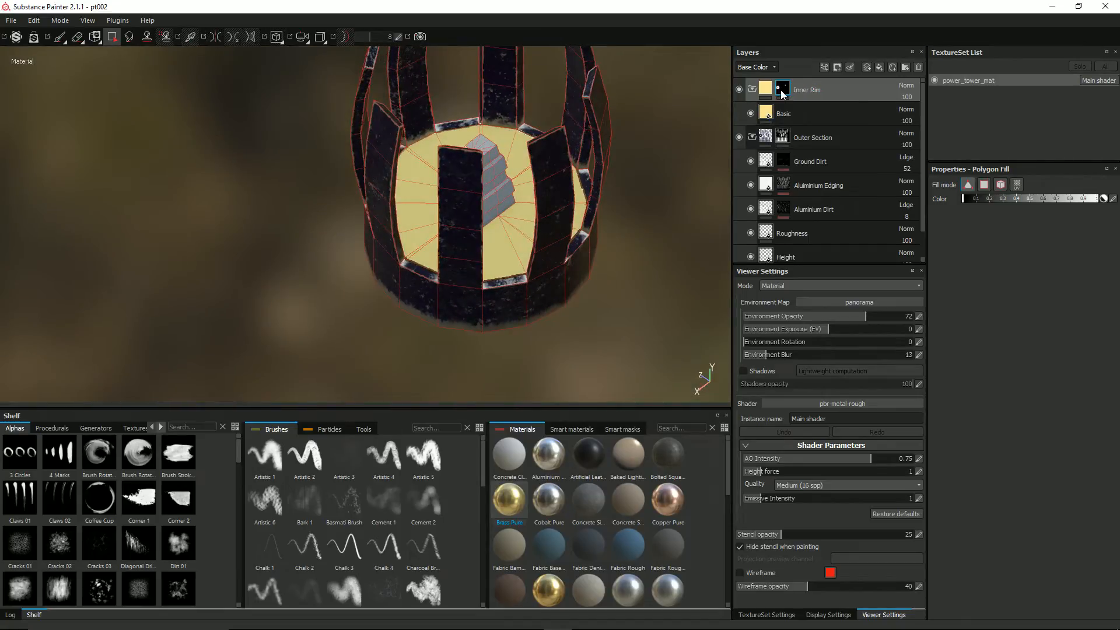
pyautogui.keyDown('alt'); pyautogui.moveTo(639, 131); pyautogui.dragTo(586, 194); pyautogui.keyUp('alt')
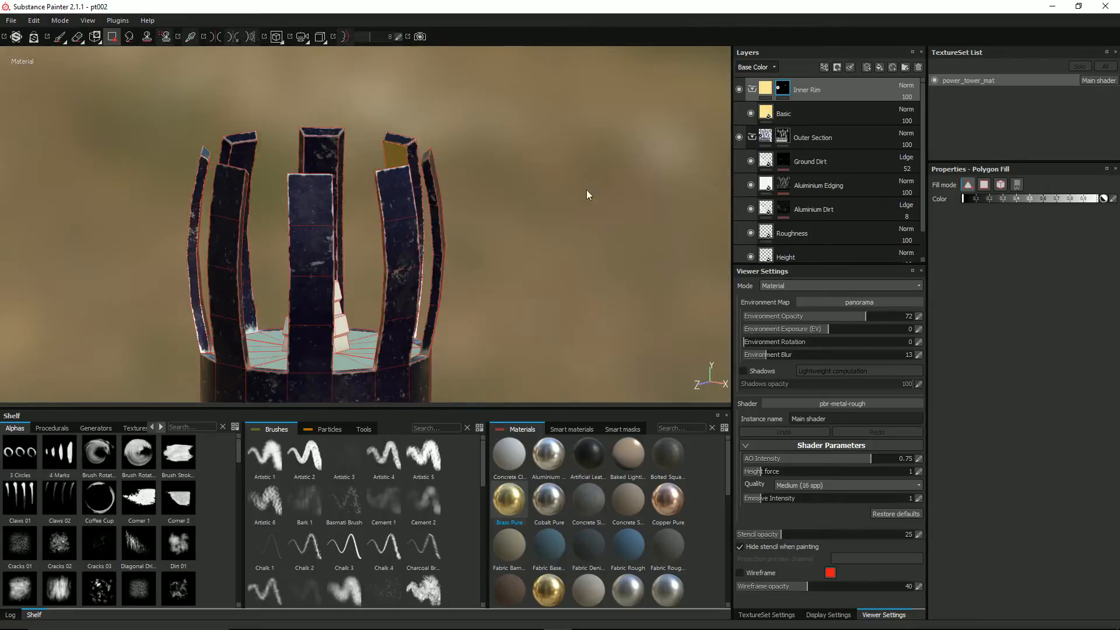
pyautogui.keyDown('alt'); pyautogui.moveTo(417, 233); pyautogui.dragTo(670, 268); pyautogui.keyUp('alt')
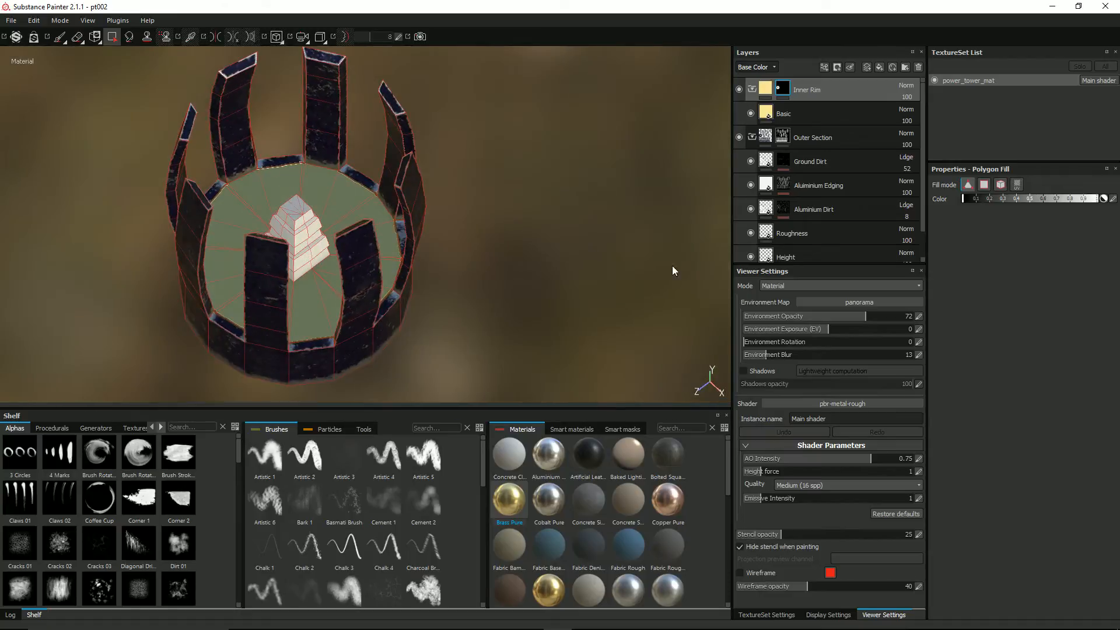
# Lower the height of the Basic fill layer further, to about -0.3.
pyautogui.click(765, 115)
pyautogui.keyDown('alt'); pyautogui.moveTo(707, 278); pyautogui.dragTo(693, 272); pyautogui.keyUp('alt')
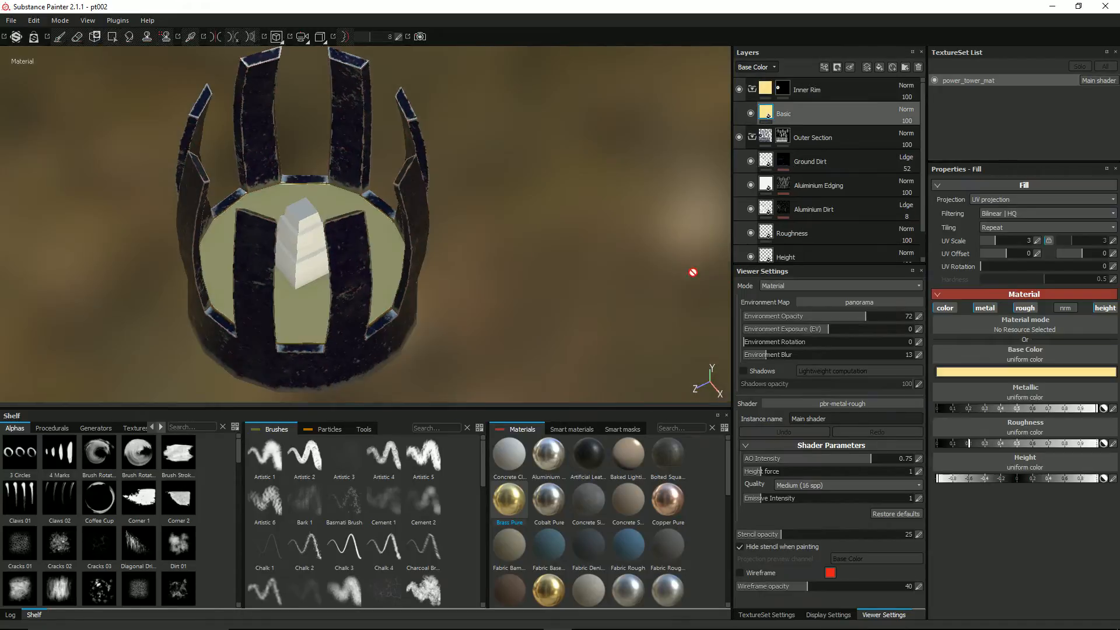
pyautogui.moveTo(1002, 479); pyautogui.dragTo(992, 479)
pyautogui.scroll(4, 403, 271)
pyautogui.scroll(-2, 389, 262)
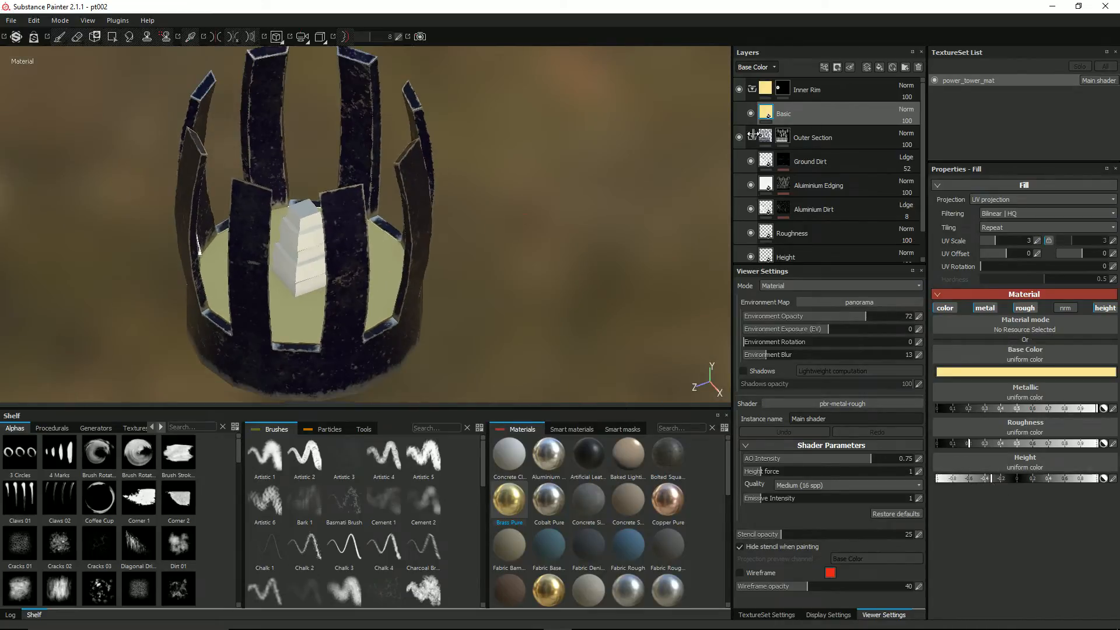
pyautogui.click(1010, 373)
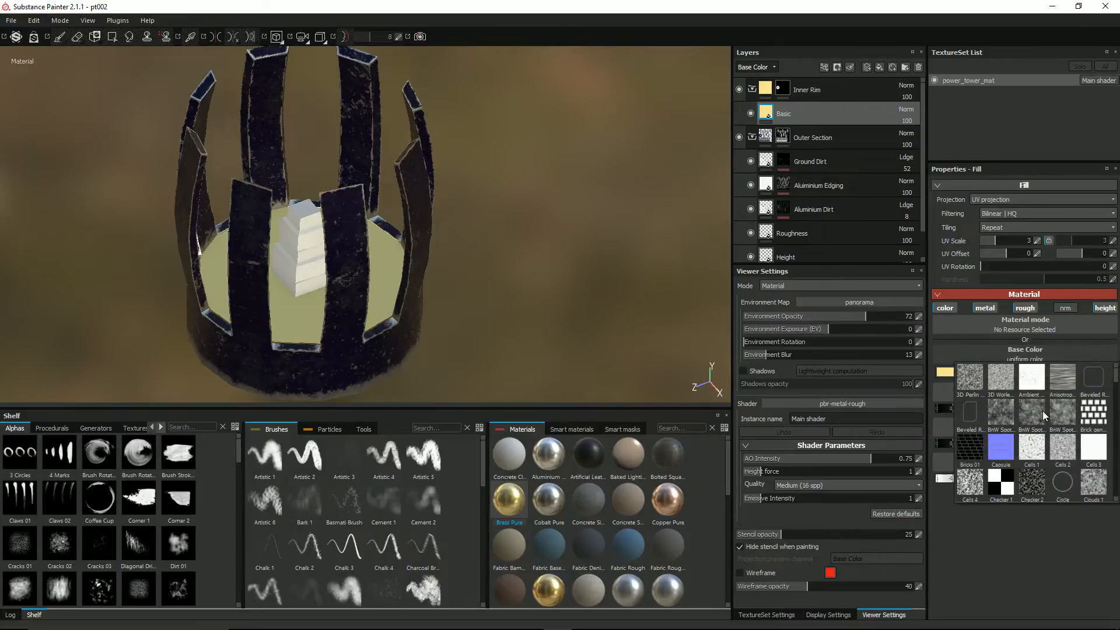
pyautogui.scroll(-5, 1042, 411)
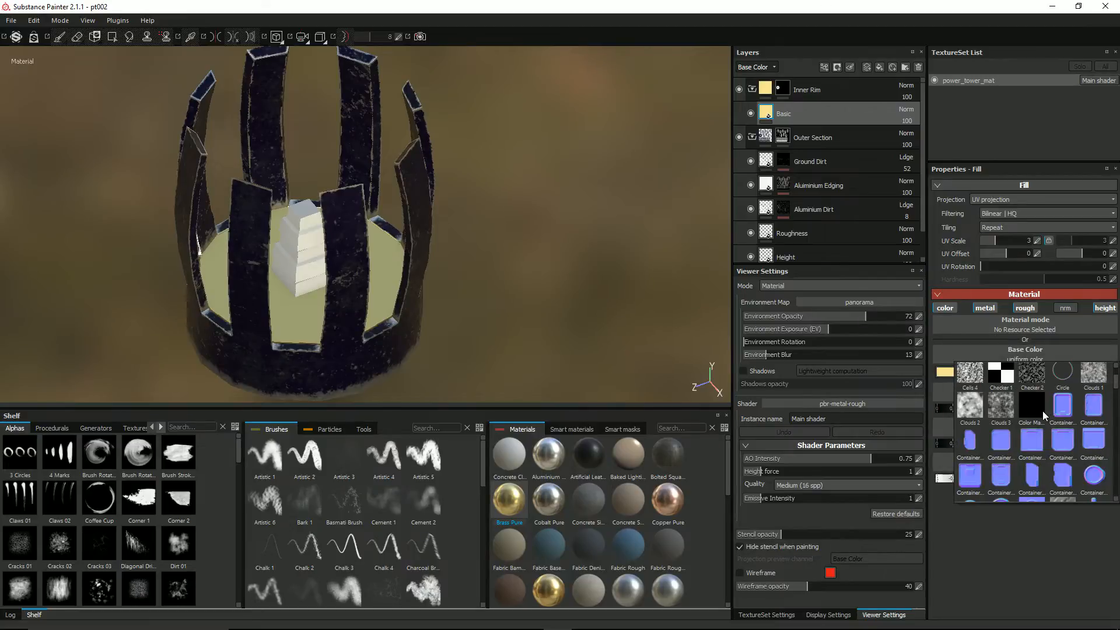
pyautogui.click(1026, 561)
# Replace the brass on the Basic fill layer with the Steel Rough material.
pyautogui.scroll(-3, 614, 498)
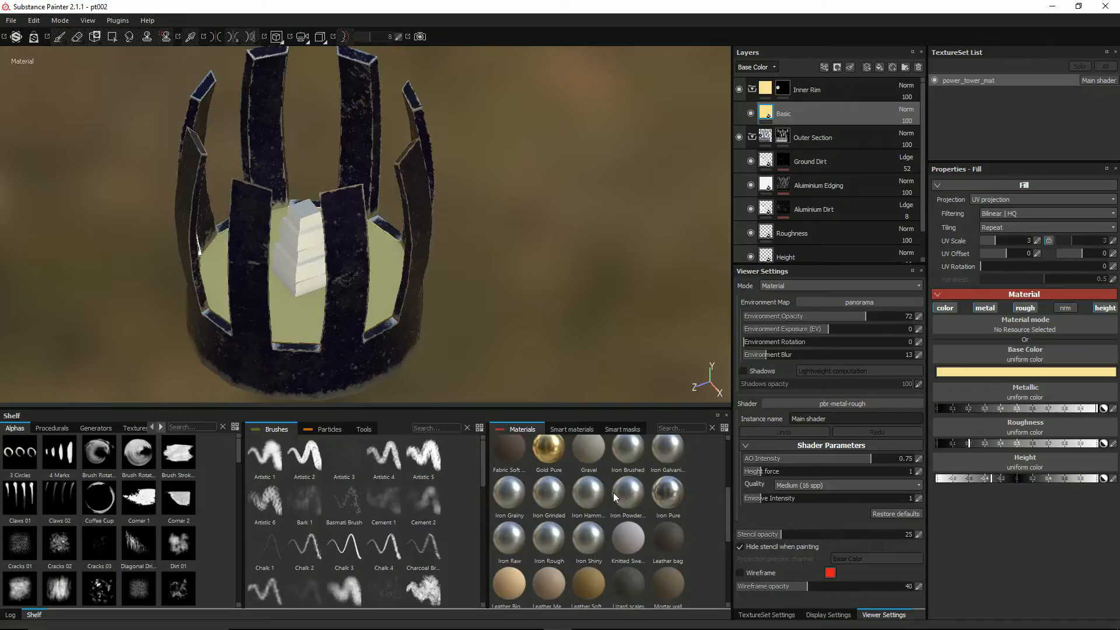
pyautogui.scroll(-3, 553, 496)
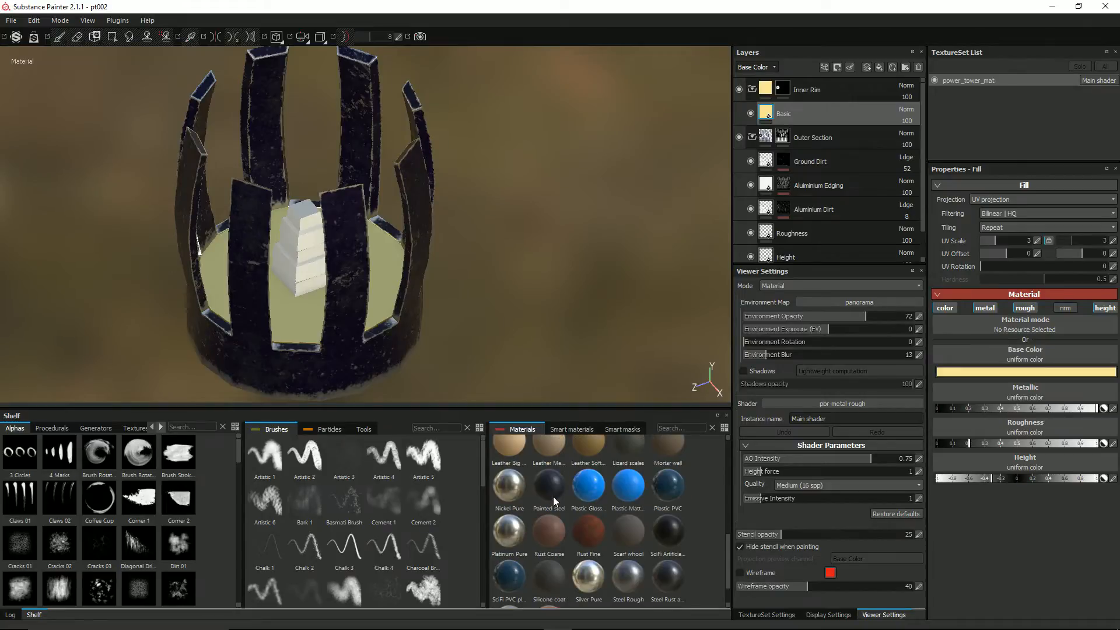
pyautogui.scroll(-1, 552, 496)
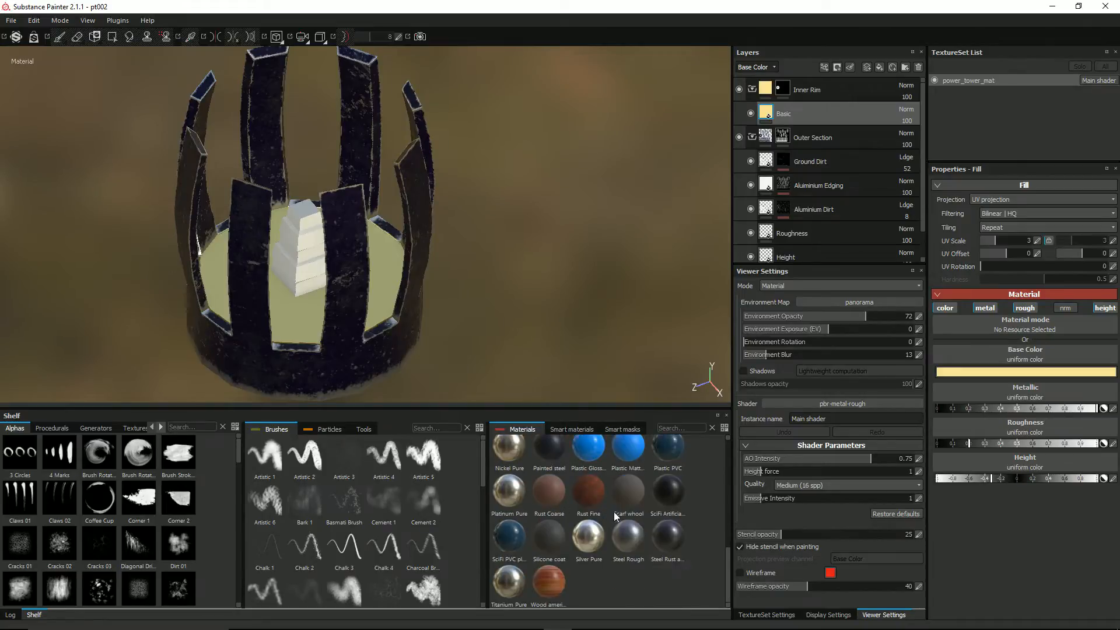
pyautogui.moveTo(629, 534)
pyautogui.mouseDown()
pyautogui.moveTo(683, 352)
pyautogui.moveTo(630, 538)
pyautogui.mouseUp()
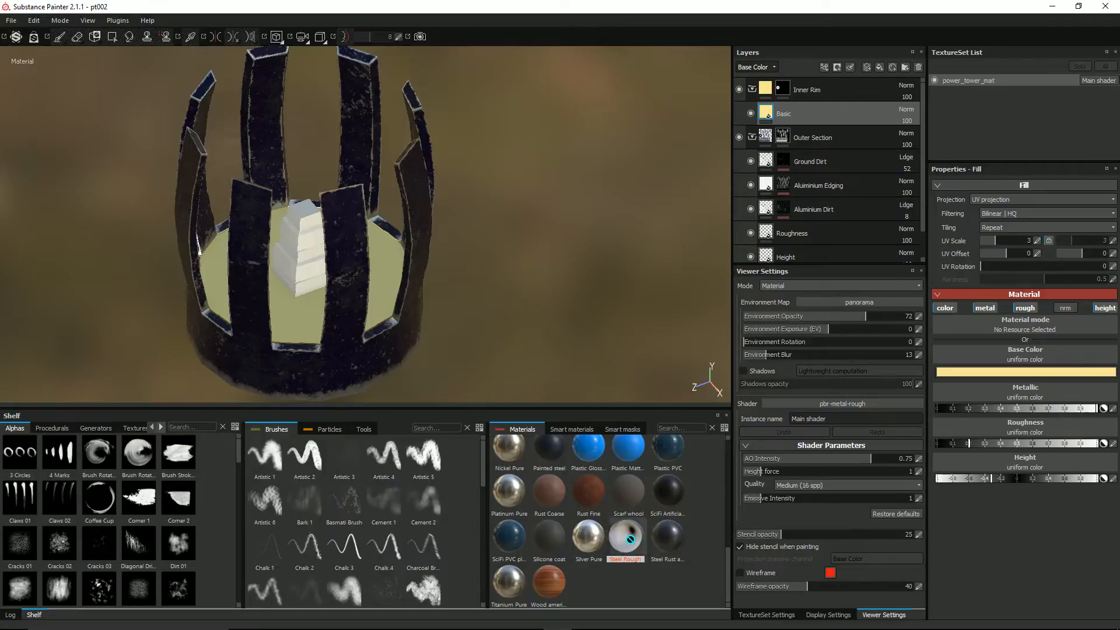
pyautogui.click(626, 534)
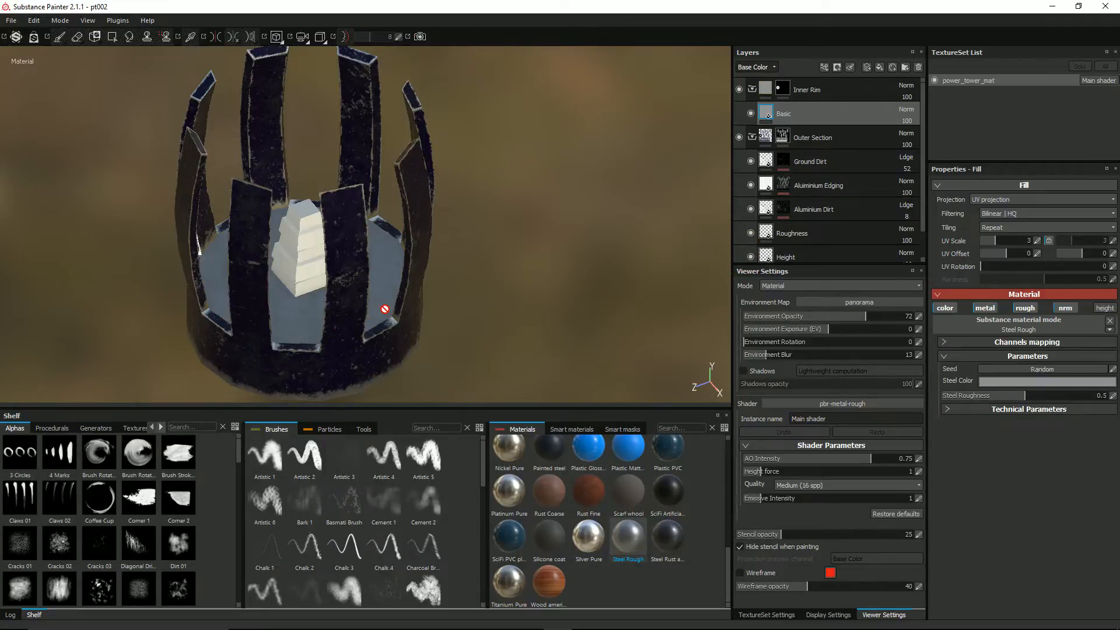
pyautogui.scroll(2, 385, 309)
pyautogui.scroll(2, 383, 309)
pyautogui.keyDown('alt'); pyautogui.moveTo(383, 310); pyautogui.dragTo(438, 319); pyautogui.keyUp('alt')
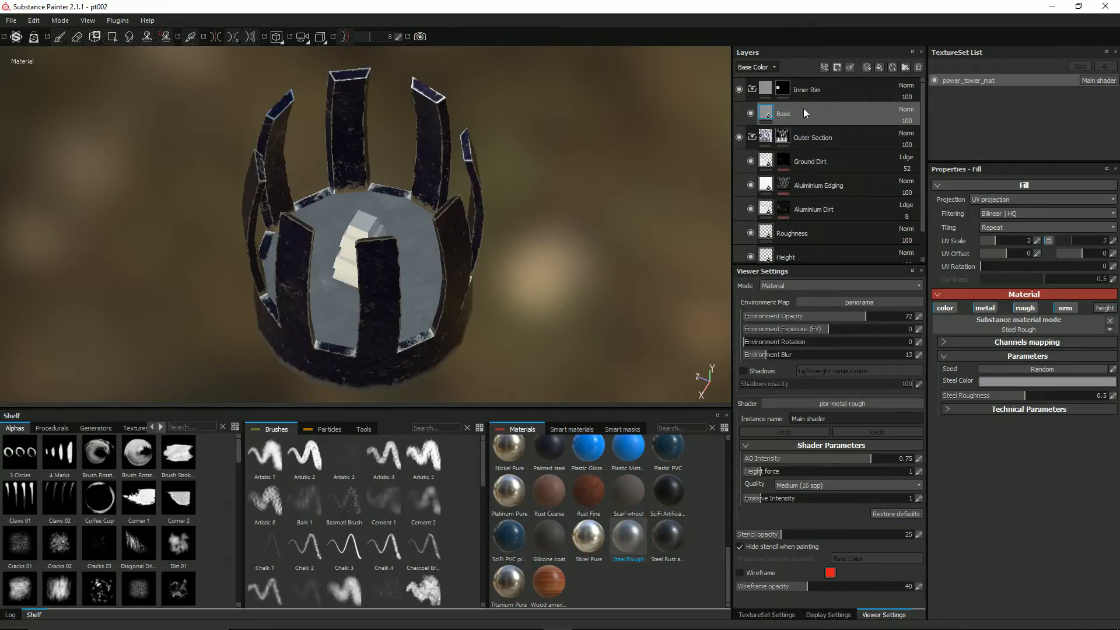
# Add a fill layer above Basic with the Rust Fine material and give it a black mask.
pyautogui.click(879, 66)
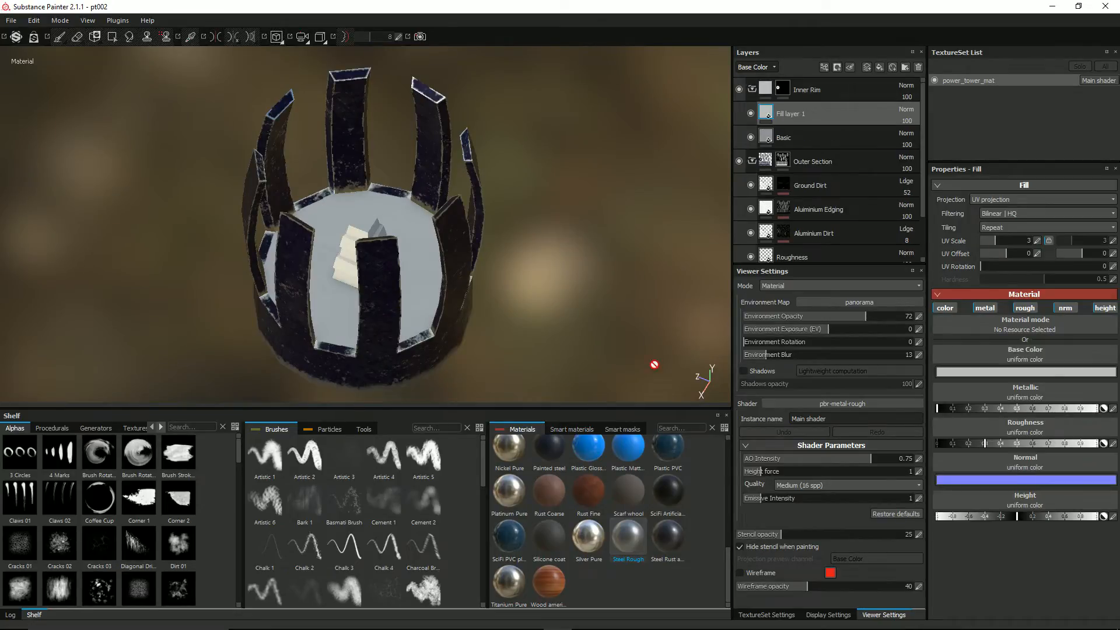
pyautogui.click(587, 492)
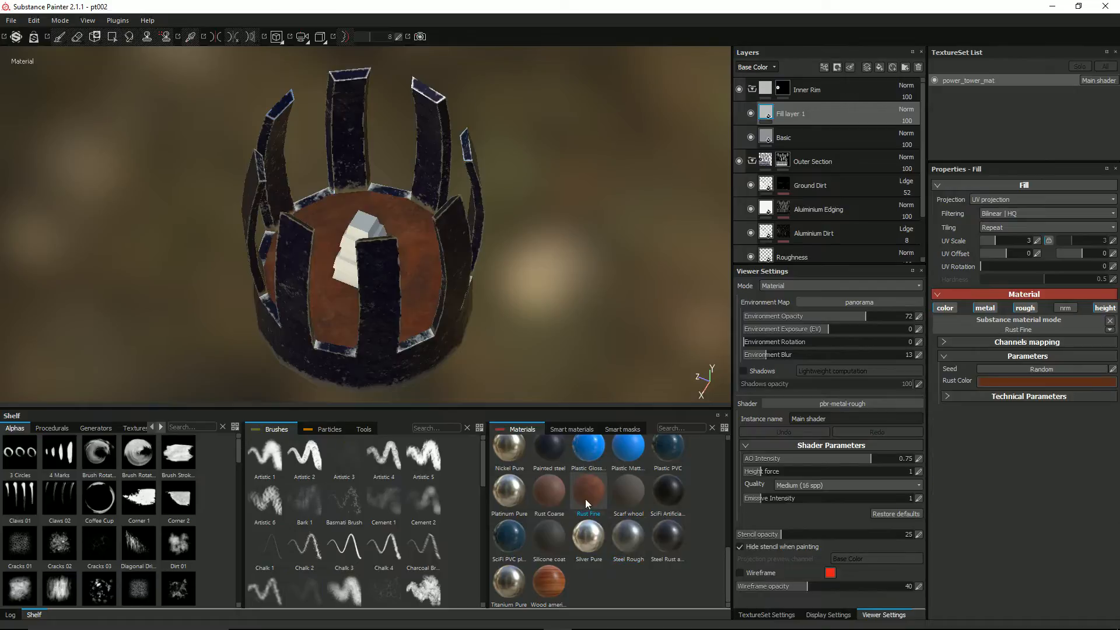
pyautogui.rightClick(771, 113)
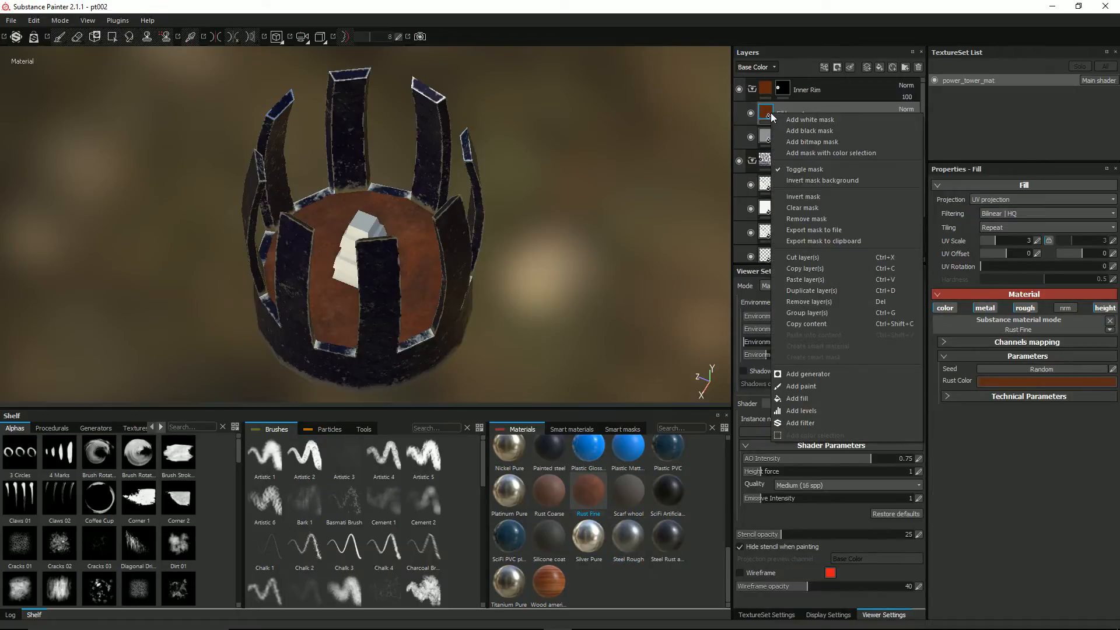
pyautogui.click(787, 130)
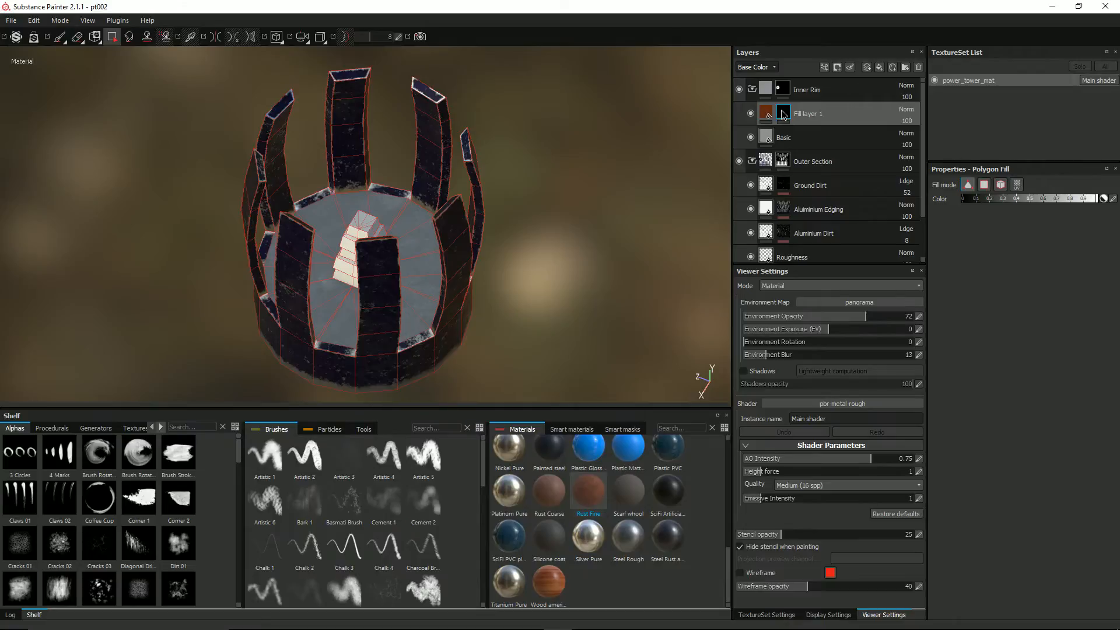
# Add a generator to the black mask of the rust fill layer and open the choice of generators.
pyautogui.rightClick(783, 113)
pyautogui.click(841, 369)
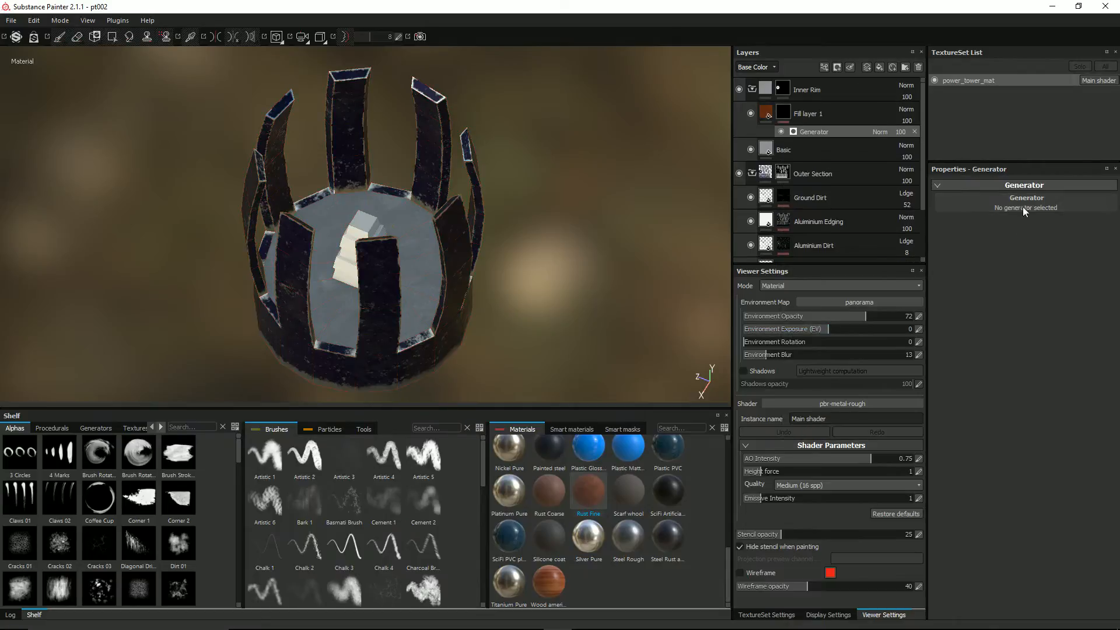
pyautogui.click(1024, 199)
pyautogui.click(1036, 215)
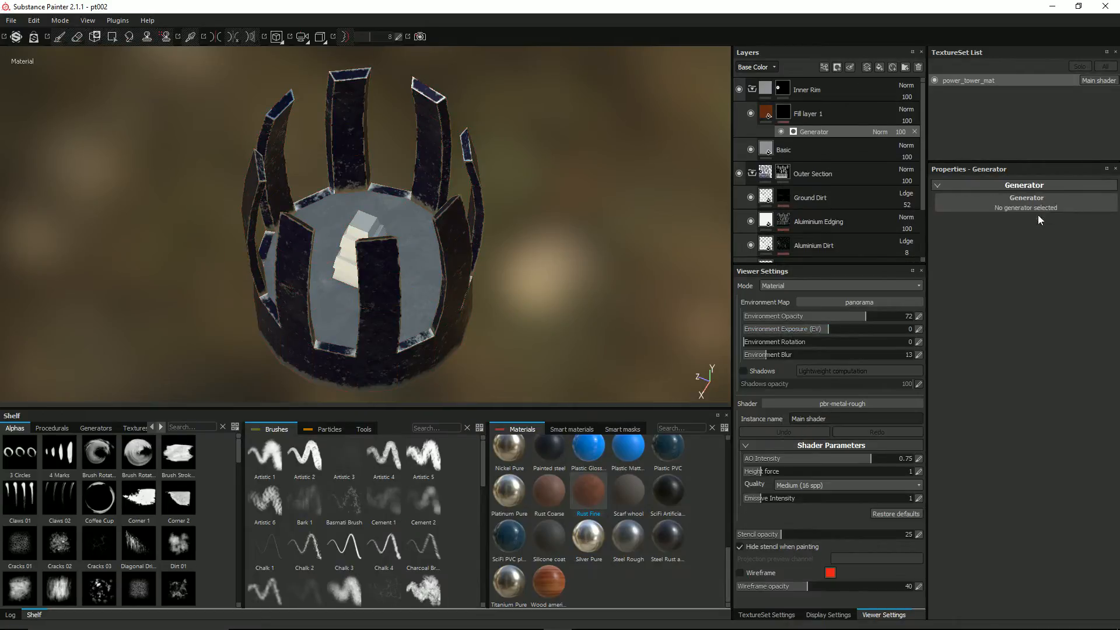
# Use the MG Dirt generator on the rust fill layer's mask with Dirt Level 0.86, Dirt Contrast 0.61, Use Triplanar on and Grunge Amount 0.33.
pyautogui.keyDown('alt'); pyautogui.moveTo(382, 223); pyautogui.dragTo(524, 248); pyautogui.keyUp('alt')
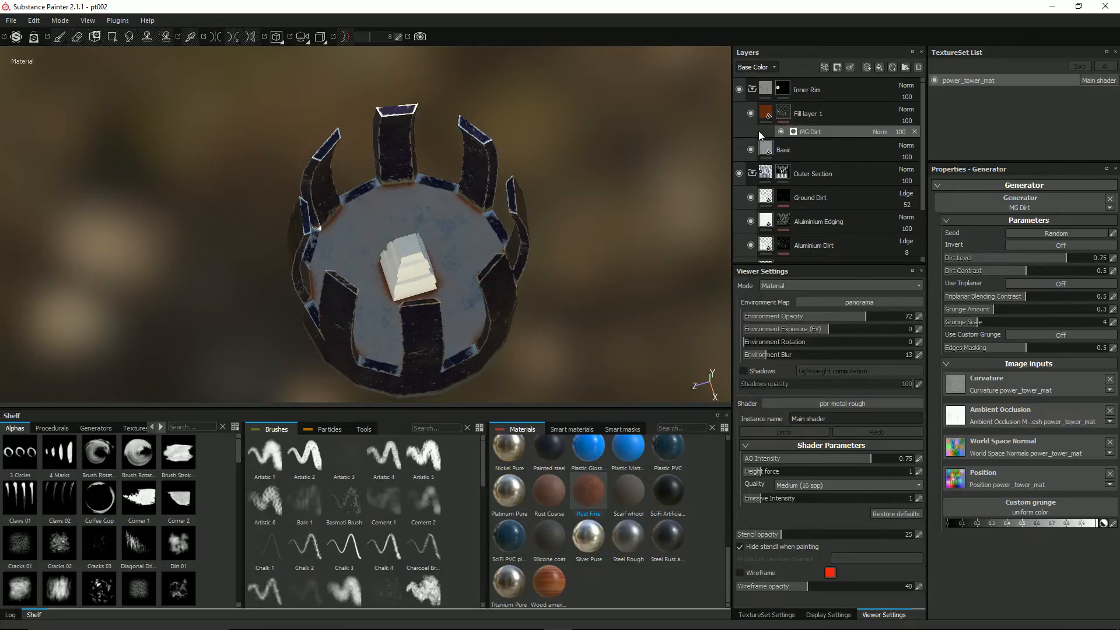
pyautogui.scroll(5, 415, 271)
pyautogui.scroll(-1, 415, 272)
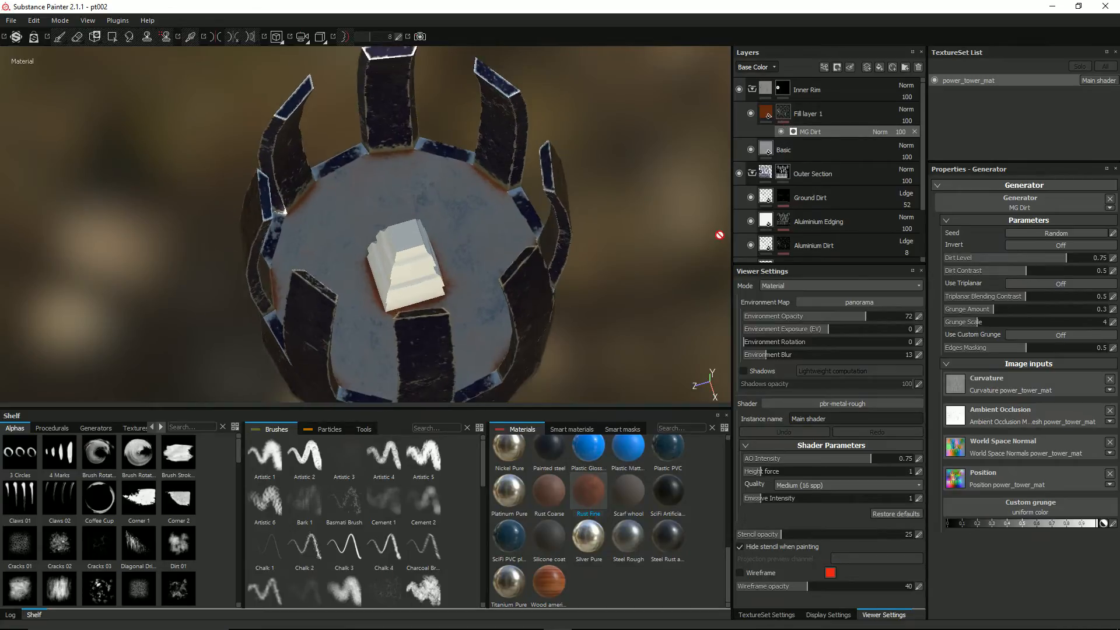
pyautogui.moveTo(1069, 257); pyautogui.dragTo(1044, 279)
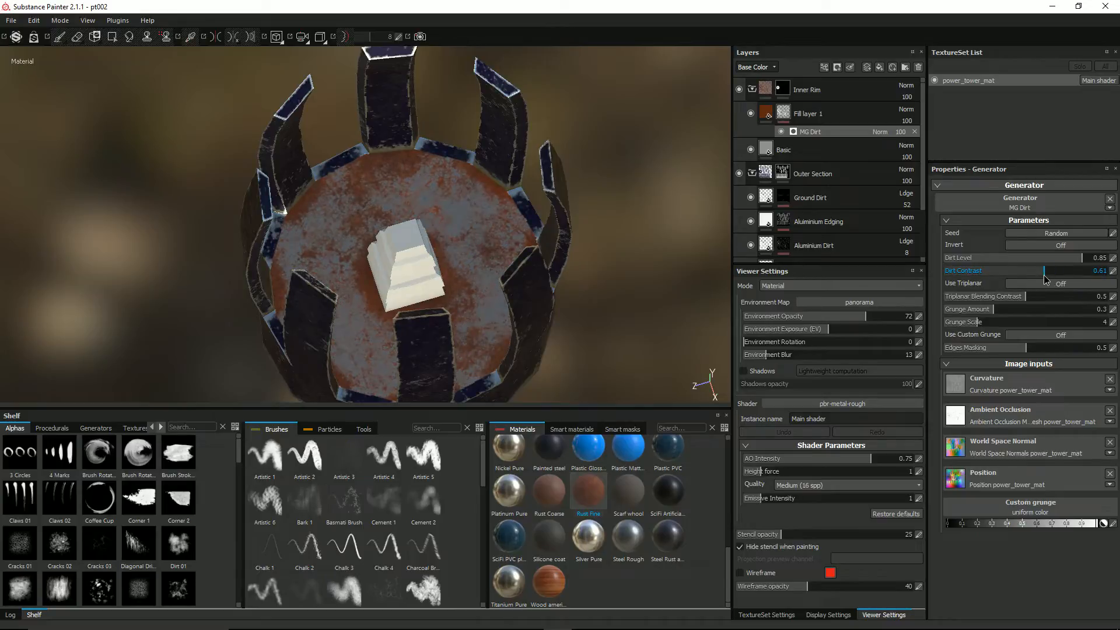
pyautogui.click(1043, 283)
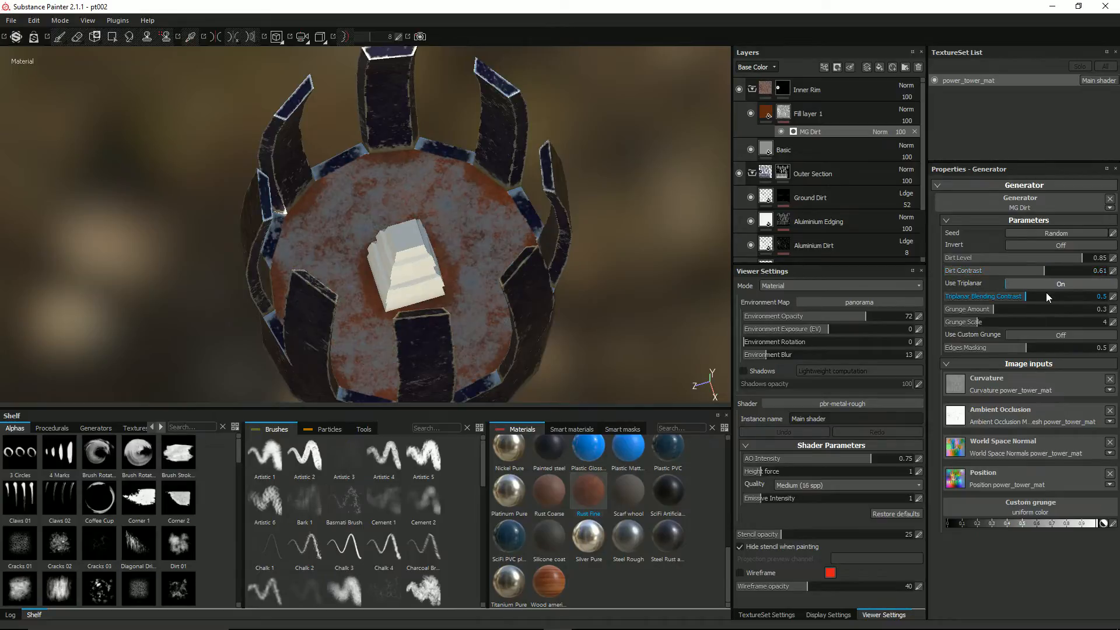
pyautogui.moveTo(996, 315); pyautogui.dragTo(1000, 314)
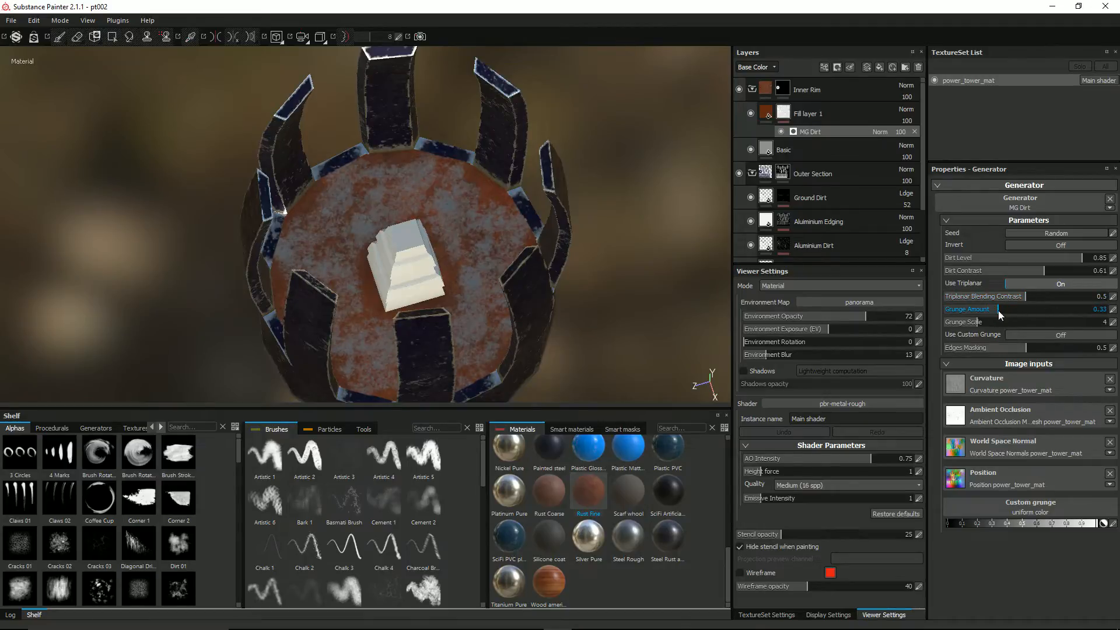
pyautogui.moveTo(1083, 257)
pyautogui.mouseDown()
pyautogui.moveTo(1072, 264)
pyautogui.moveTo(1084, 264)
pyautogui.mouseUp()
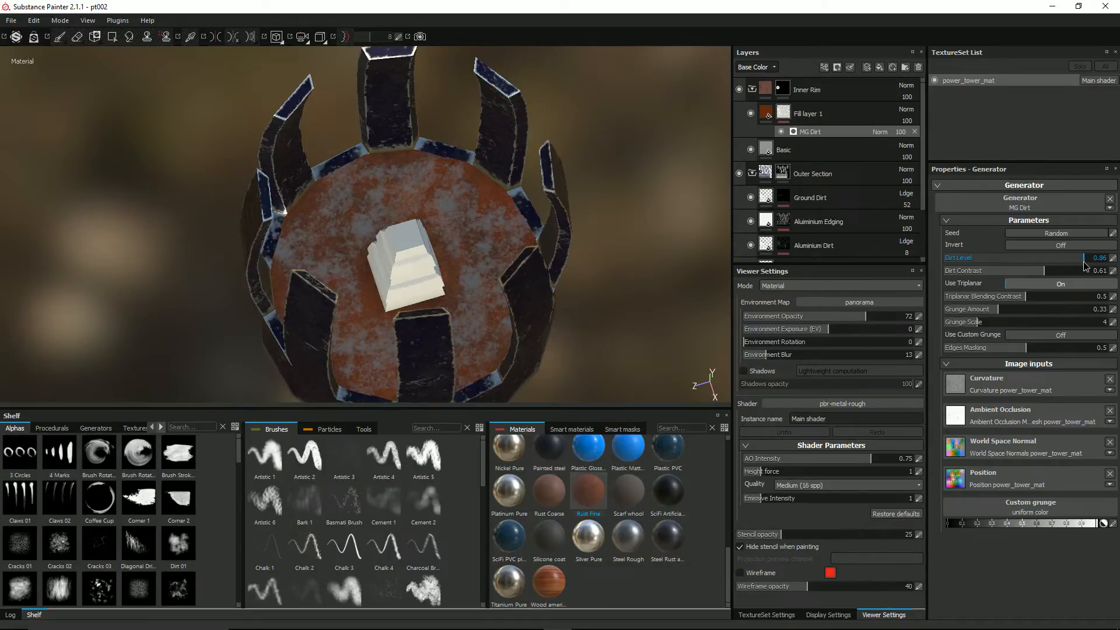
# Try the Linear dodge (Add) and Color burn blend modes on the rust fill layer and preview the model in Iray.
pyautogui.click(766, 114)
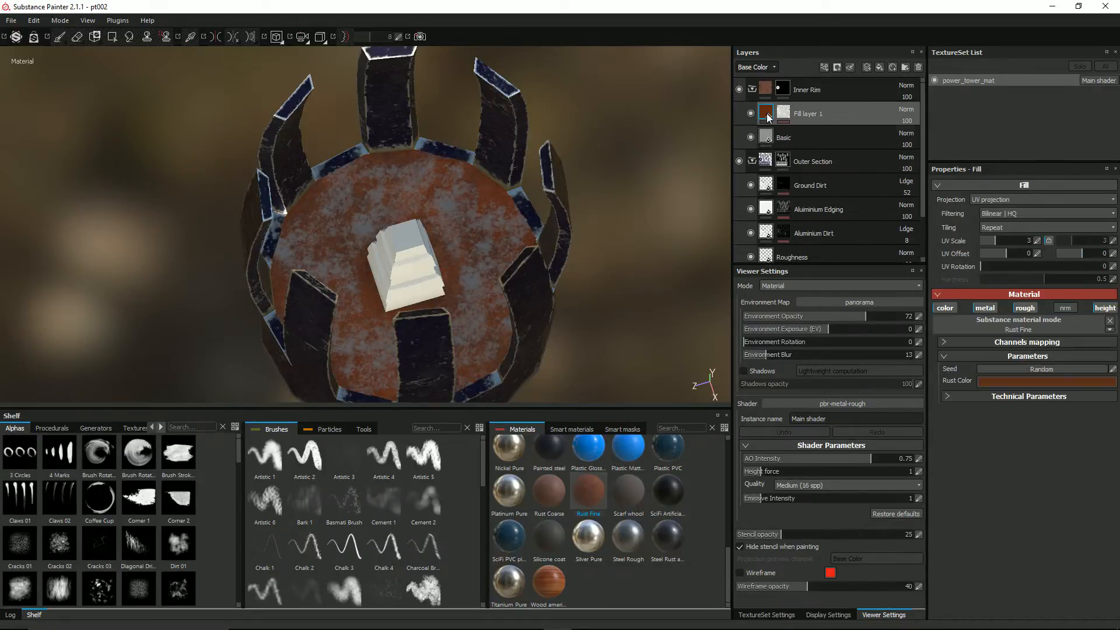
pyautogui.click(906, 113)
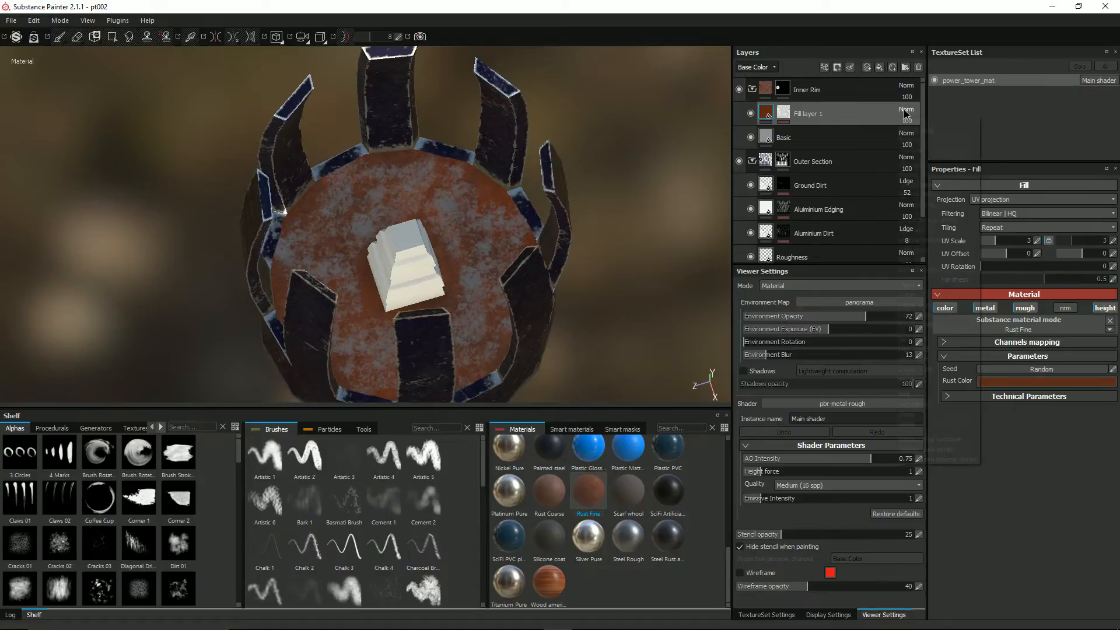
pyautogui.click(922, 219)
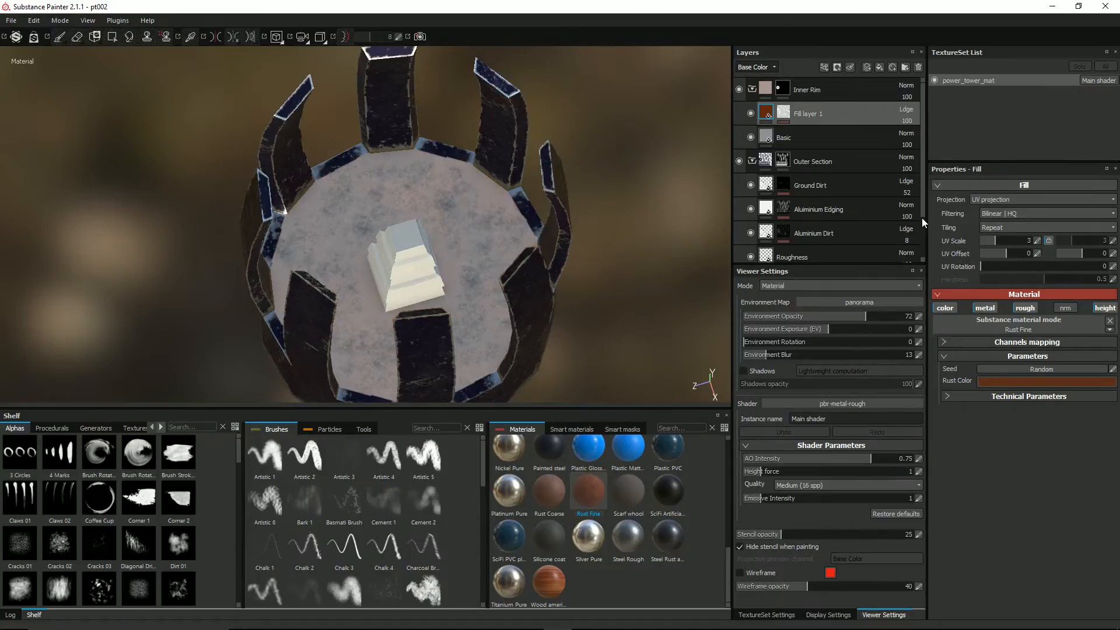
pyautogui.click(909, 110)
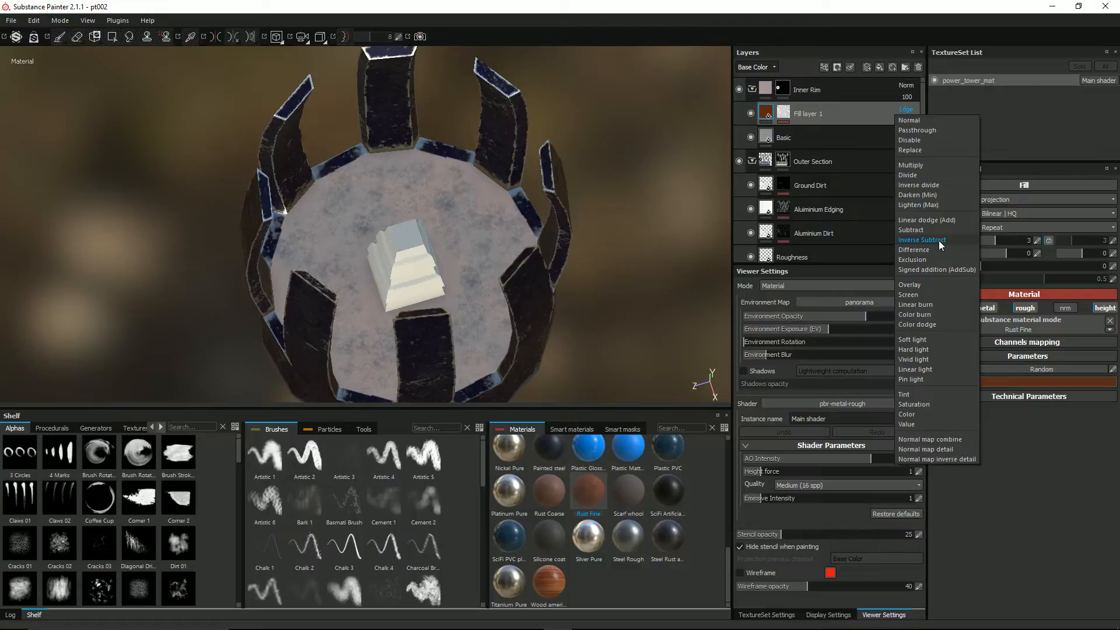
pyautogui.click(943, 315)
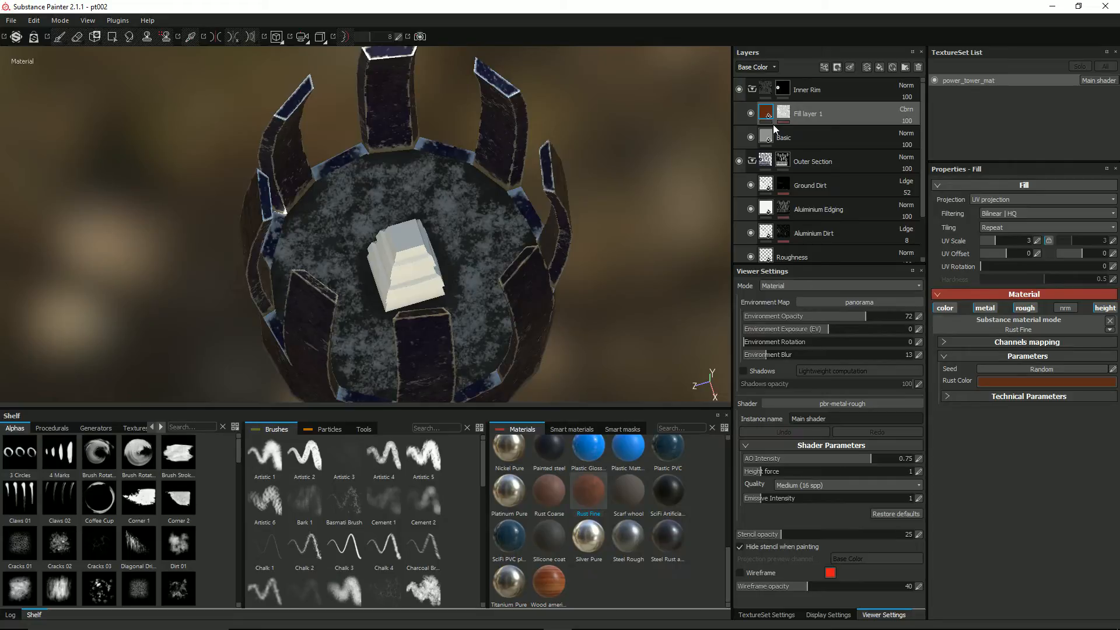
pyautogui.press('F10')
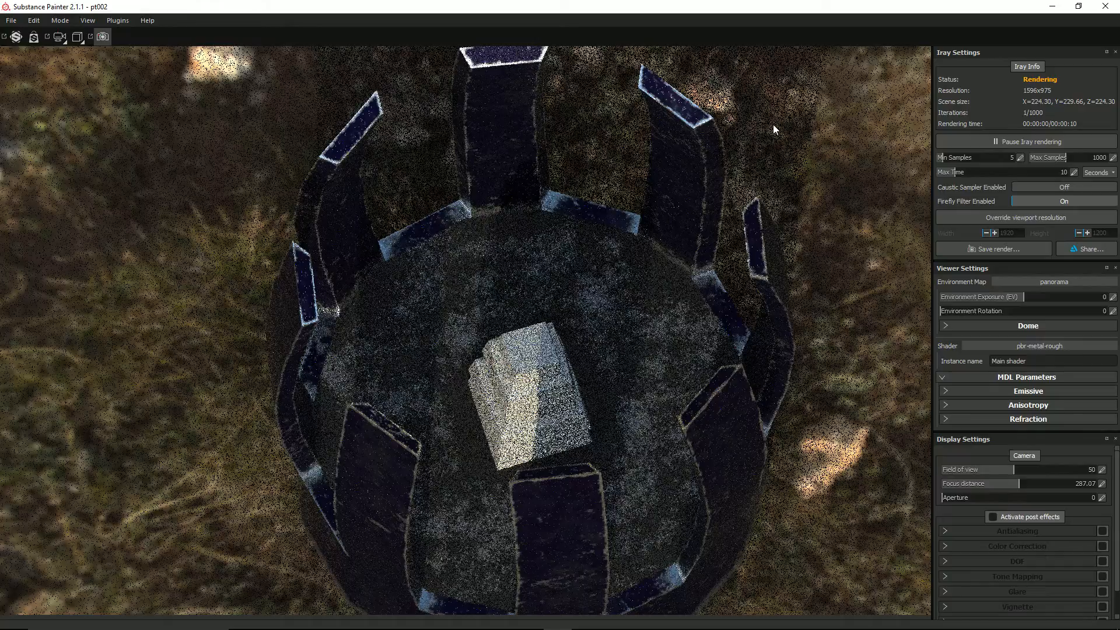
# Switch to Yahoo Mail, open the latest interview confirmation reply and start forwarding it.
pyautogui.hotkey('alt', 'Tab')
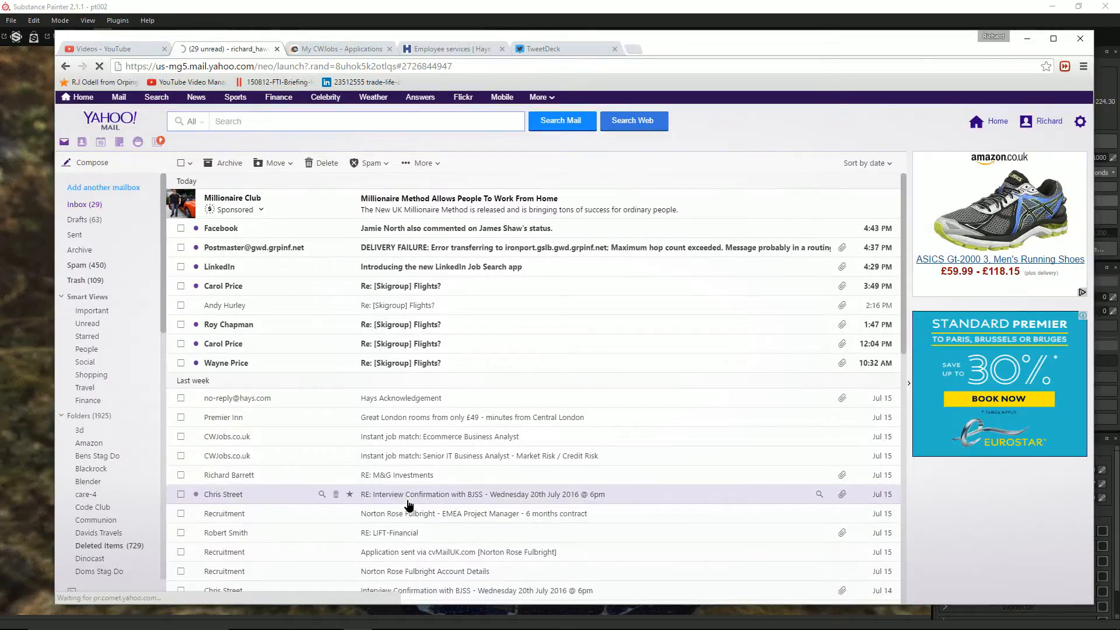
pyautogui.click(402, 501)
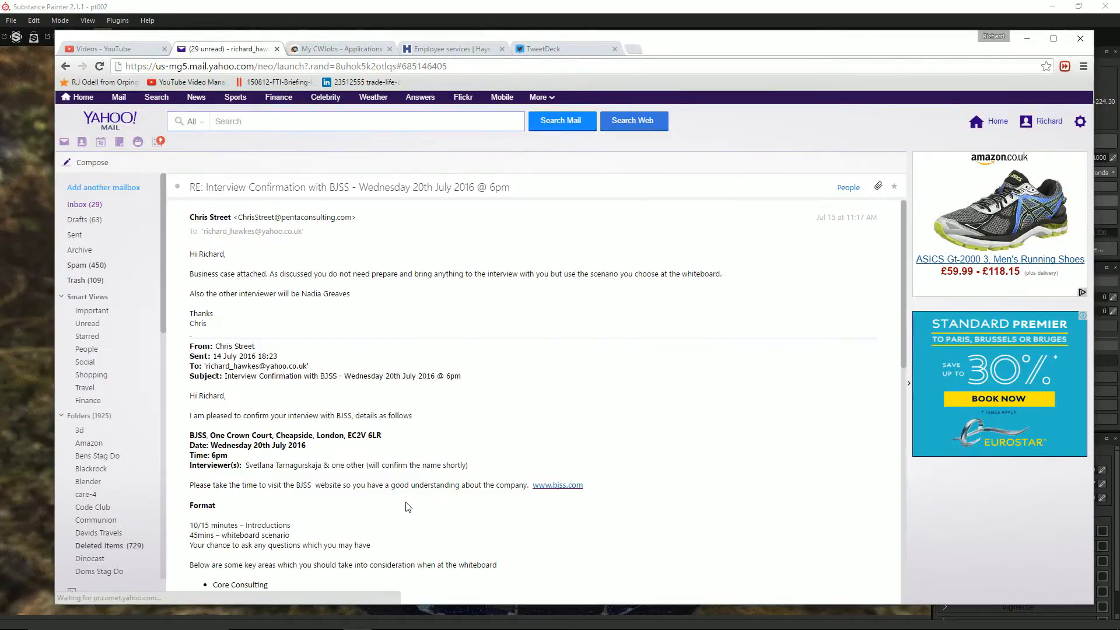
pyautogui.scroll(-2, 436, 415)
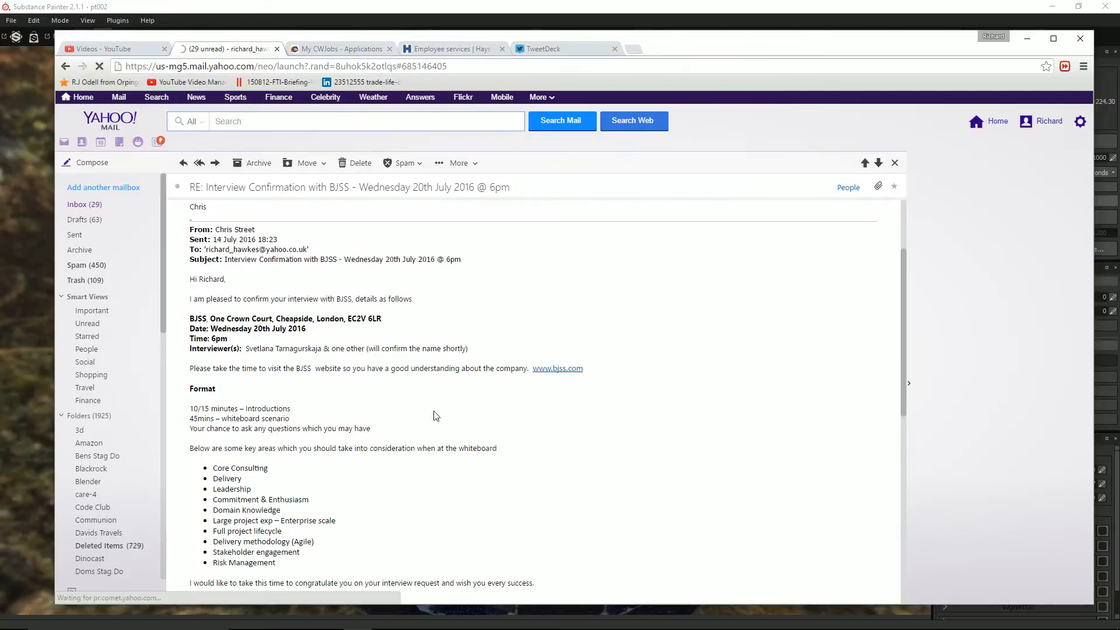
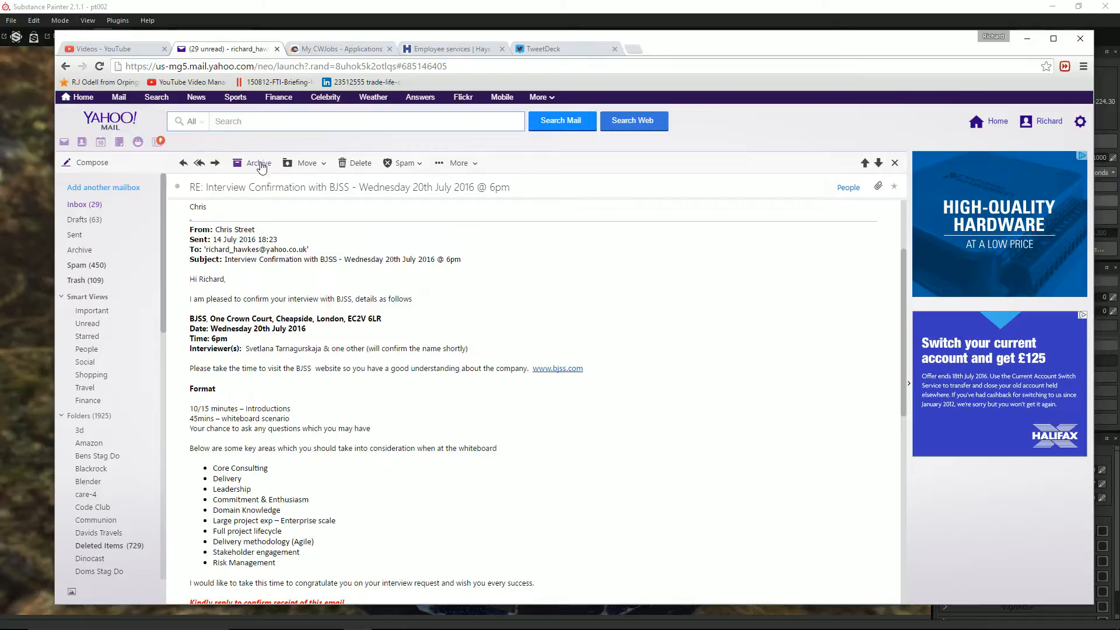
pyautogui.click(217, 163)
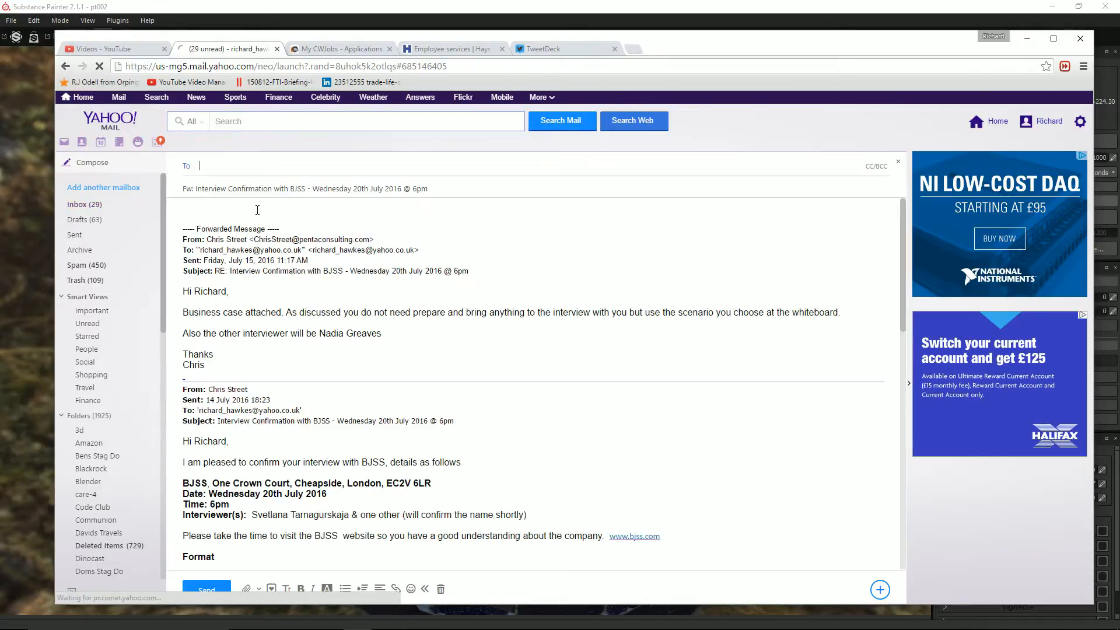
pyautogui.write('jain')
pyautogui.press('Return')
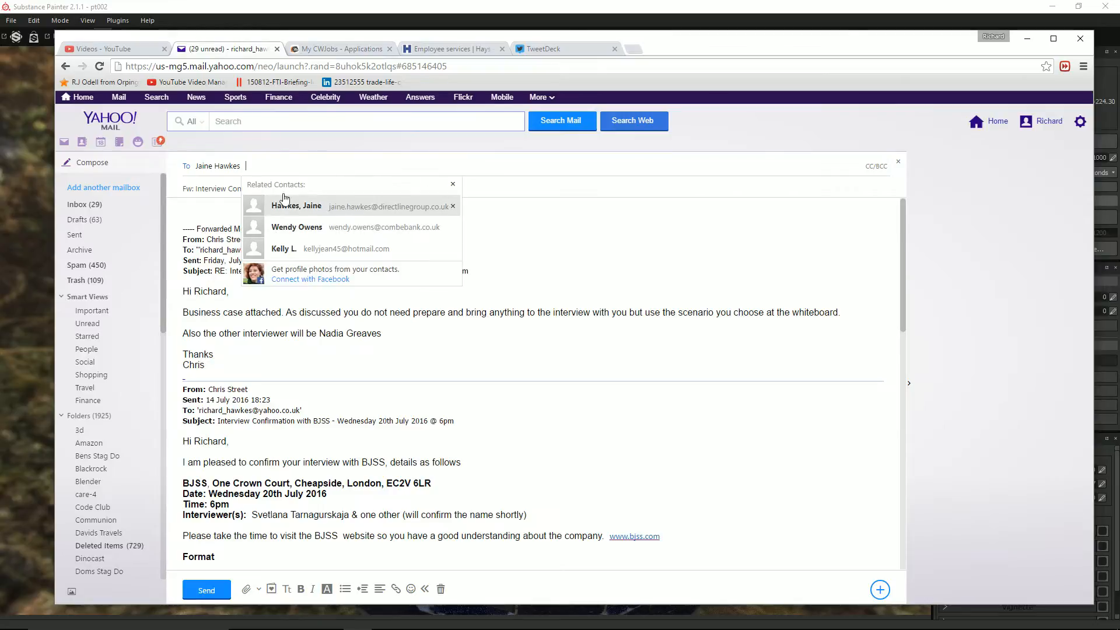
pyautogui.press('BackSpace')
pyautogui.press('BackSpace')
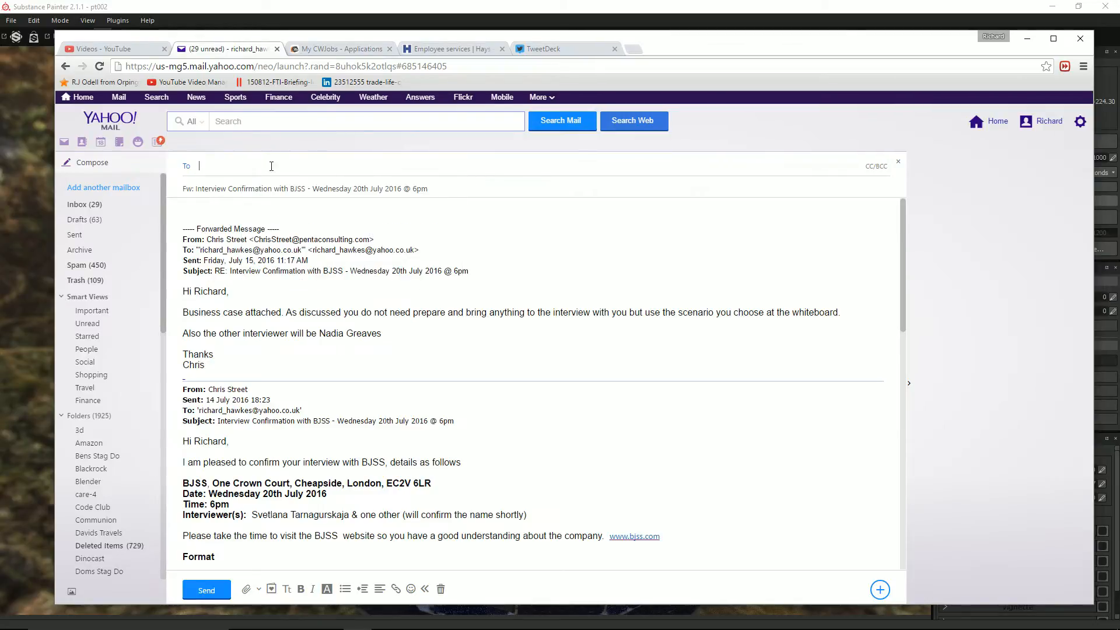
# Address the forwarded interview confirmation to the contact's work e-mail and send it.
pyautogui.write('jain')
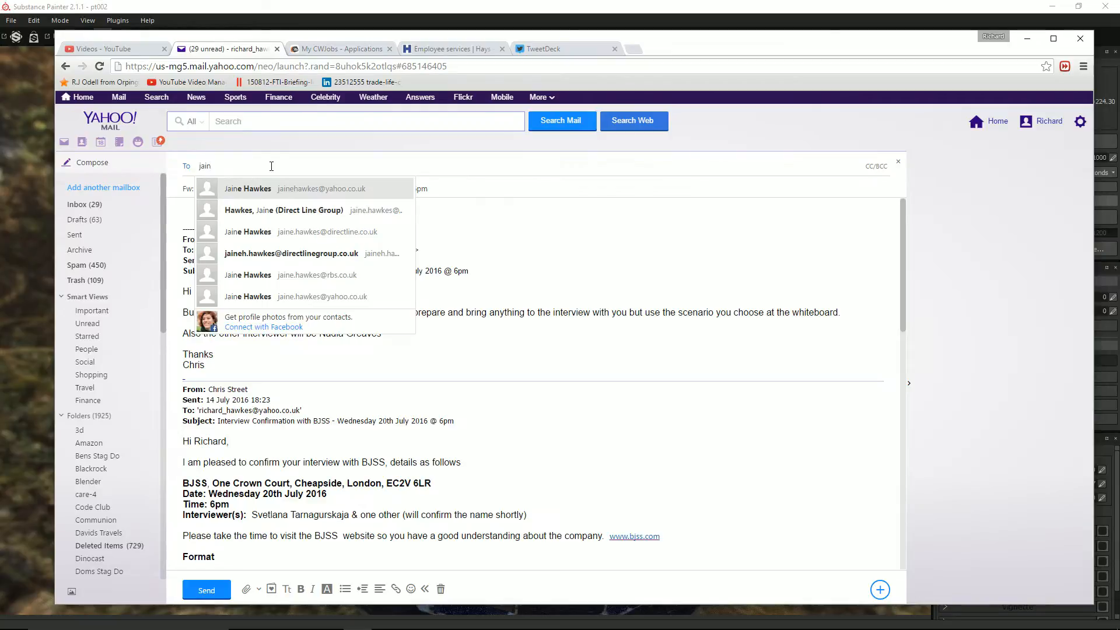
pyautogui.press('Down')
pyautogui.press('Return')
pyautogui.moveTo(272, 166)
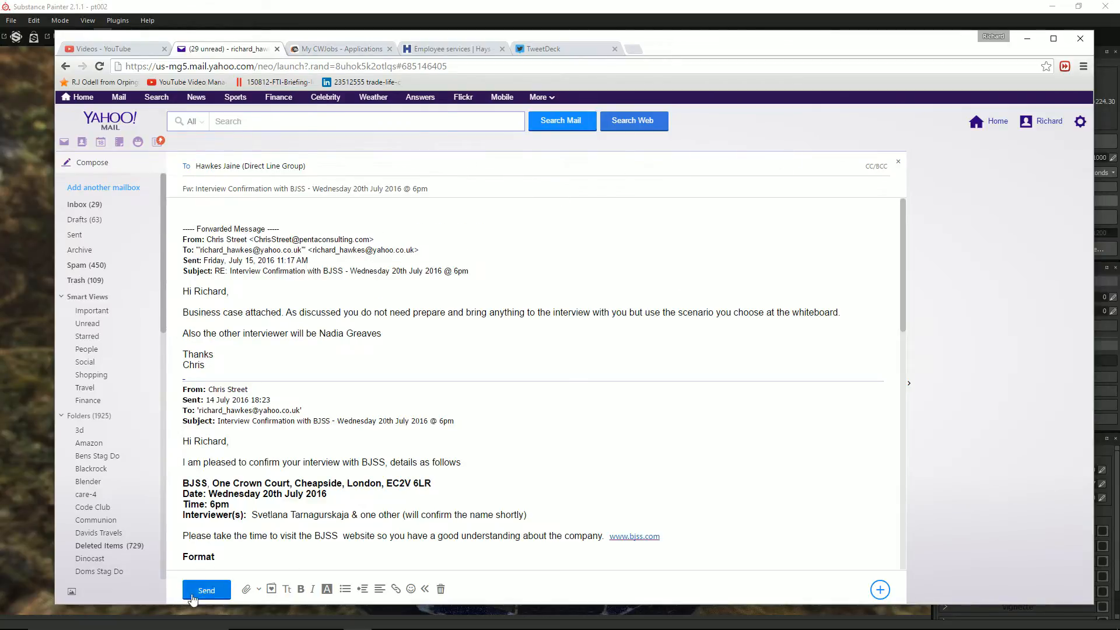
pyautogui.click(206, 590)
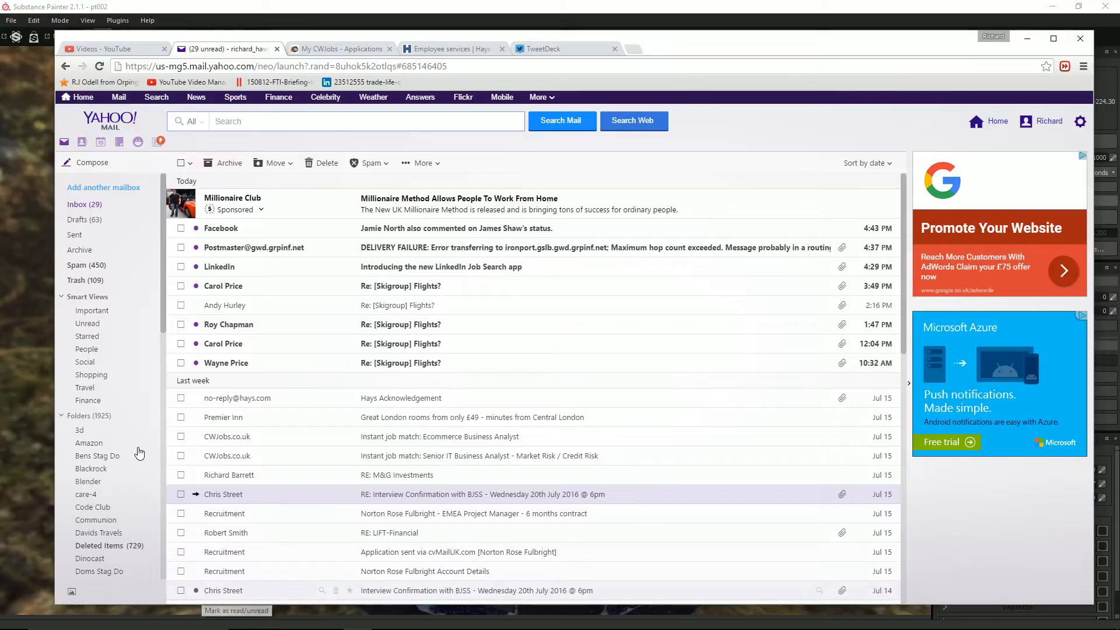
# Switch back to Substance Painter and return from Iray rendering to painting mode.
pyautogui.click(308, 5)
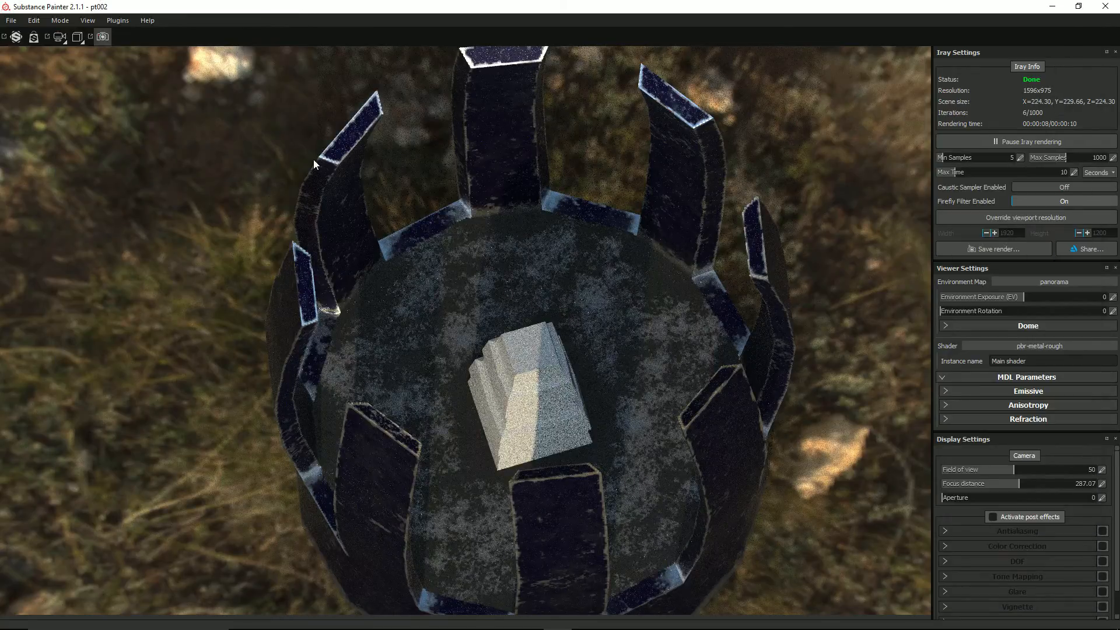
pyautogui.click(87, 22)
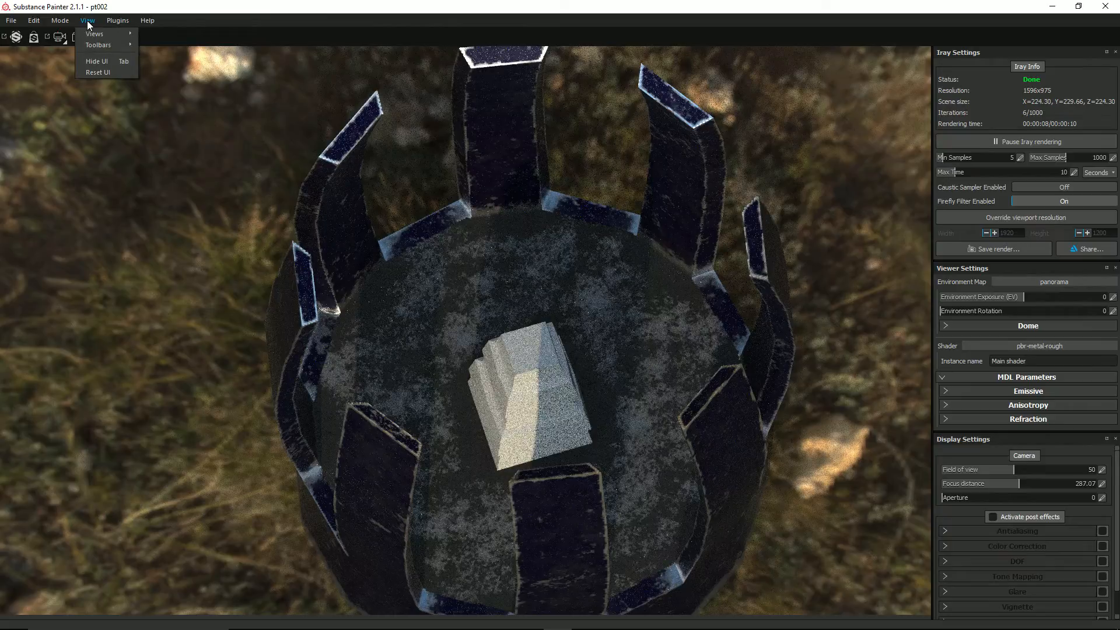
pyautogui.click(65, 31)
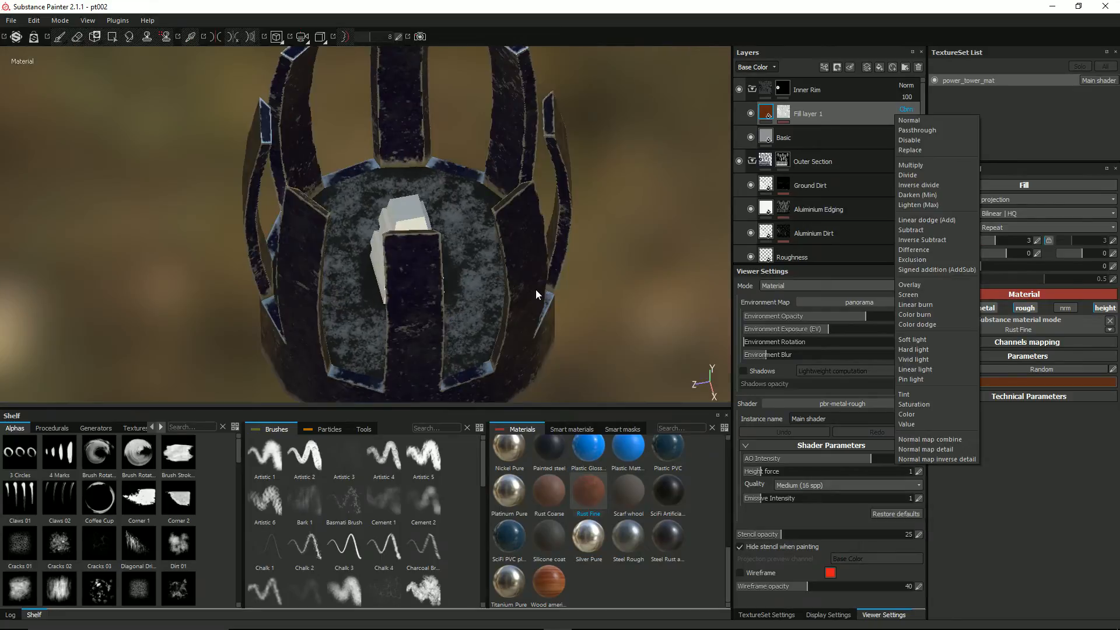
# Set the blend mode of the rust fill layer in the Inner Rim group to Overlay.
pyautogui.moveTo(586, 629)
pyautogui.moveTo(589, 622)
pyautogui.click(926, 285)
pyautogui.keyDown('alt'); pyautogui.moveTo(589, 170); pyautogui.dragTo(550, 179); pyautogui.keyUp('alt')
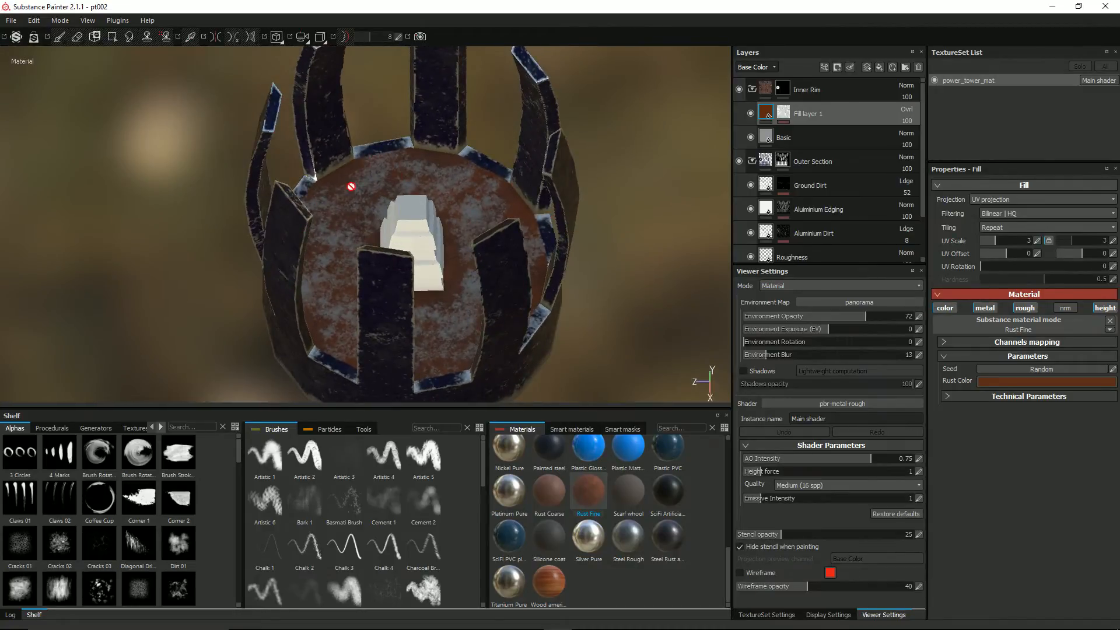
# Try the rust fill layer at opacities of 81 and 70, and set it back to 100.
pyautogui.click(910, 121)
pyautogui.write('81')
pyautogui.press('Return')
pyautogui.moveTo(928, 136)
pyautogui.mouseDown()
pyautogui.moveTo(908, 139)
pyautogui.moveTo(926, 134)
pyautogui.mouseUp()
pyautogui.keyDown('alt'); pyautogui.moveTo(478, 192); pyautogui.dragTo(713, 127); pyautogui.keyUp('alt')
pyautogui.click(908, 122)
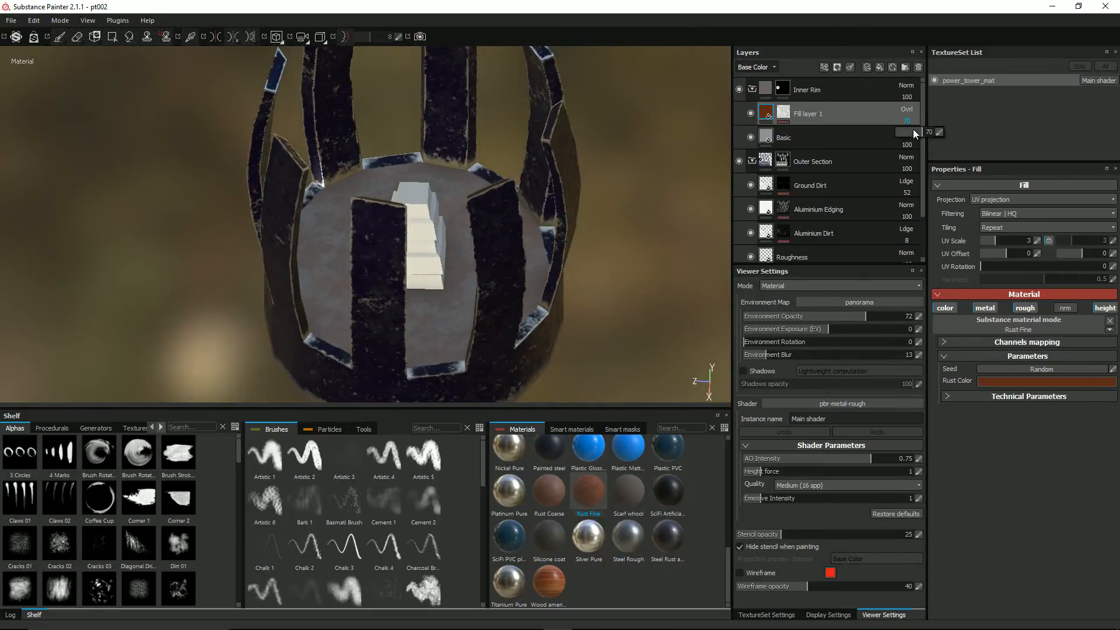
pyautogui.moveTo(924, 136); pyautogui.dragTo(943, 139)
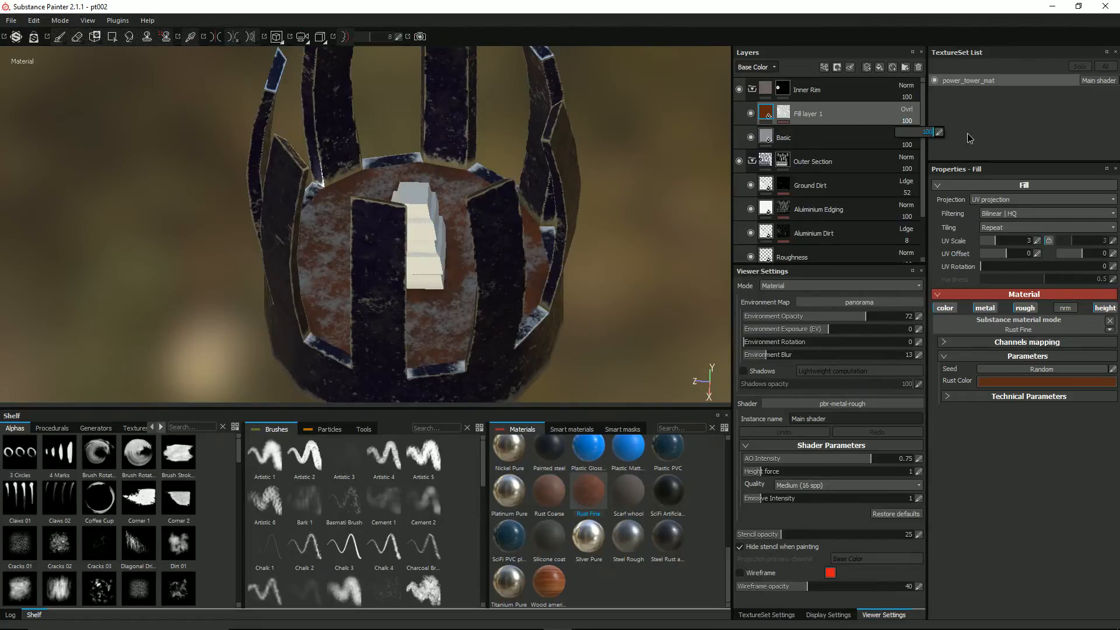
# Adjust the MG Dirt generator on the rust mask to Dirt Level 0.84, Dirt Contrast 0.22 and Grunge Amount 0.44.
pyautogui.click(785, 113)
pyautogui.click(771, 114)
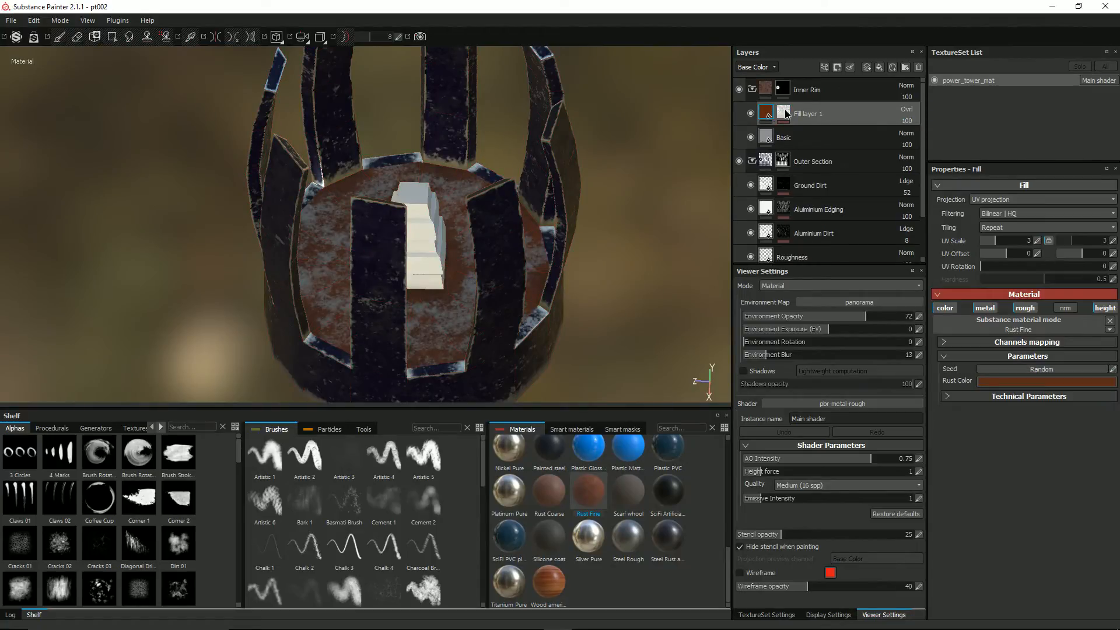
pyautogui.click(786, 115)
pyautogui.click(808, 133)
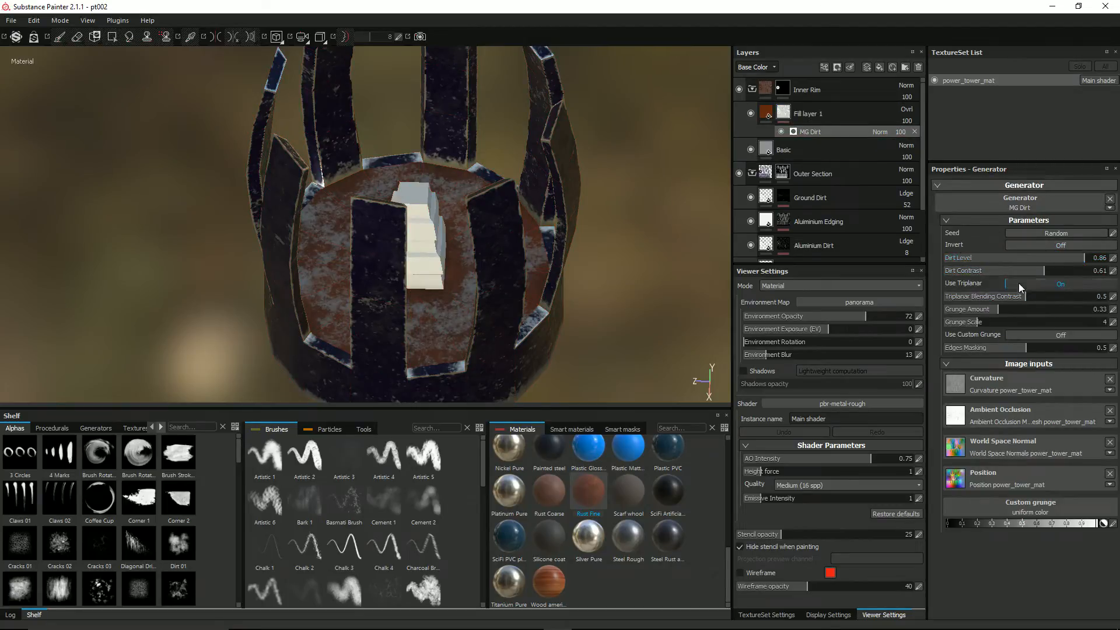
pyautogui.moveTo(1048, 270)
pyautogui.mouseDown()
pyautogui.moveTo(944, 272)
pyautogui.moveTo(983, 273)
pyautogui.mouseUp()
pyautogui.moveTo(1088, 262)
pyautogui.mouseDown()
pyautogui.moveTo(1078, 262)
pyautogui.moveTo(1087, 257)
pyautogui.mouseUp()
pyautogui.moveTo(1013, 313); pyautogui.dragTo(1021, 312)
pyautogui.moveTo(1082, 256); pyautogui.dragTo(1081, 258)
# Examine the rusted inner floor and the tower's outer posts from several angles and distances.
pyautogui.moveTo(505, 207)
pyautogui.keyDown('alt'); pyautogui.mouseDown()
pyautogui.moveTo(399, 194)
pyautogui.moveTo(513, 213)
pyautogui.mouseUp(); pyautogui.keyUp('alt')
pyautogui.keyDown('alt'); pyautogui.moveTo(525, 210); pyautogui.dragTo(500, 222, button='middle'); pyautogui.keyUp('alt')
pyautogui.keyDown('alt'); pyautogui.moveTo(500, 223); pyautogui.dragTo(426, 204); pyautogui.keyUp('alt')
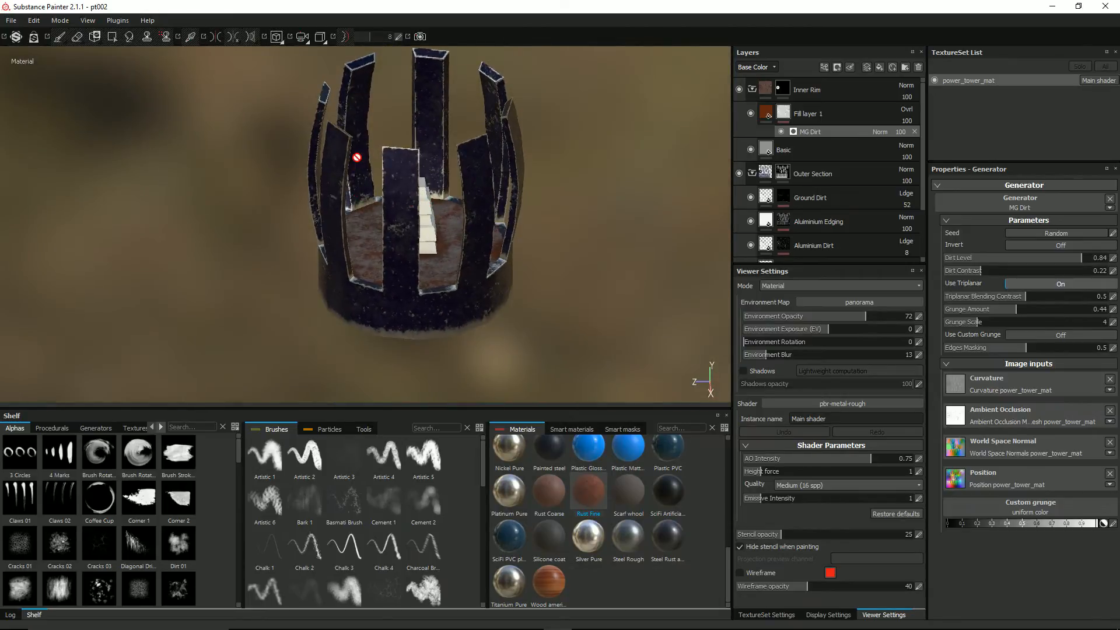
pyautogui.keyDown('alt'); pyautogui.moveTo(375, 175); pyautogui.dragTo(384, 274); pyautogui.keyUp('alt')
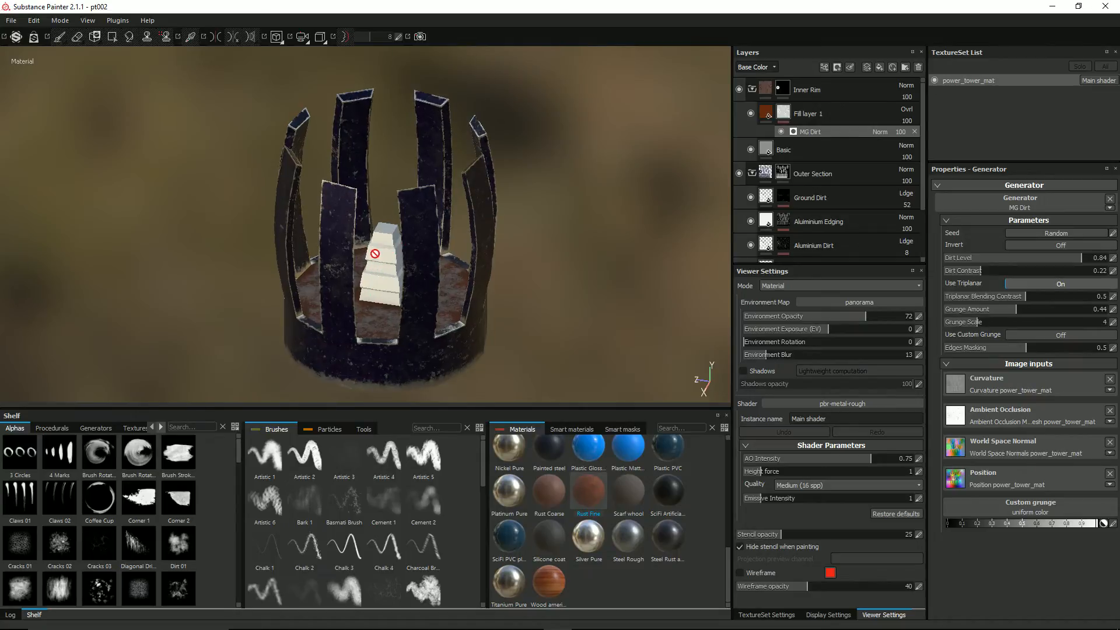
pyautogui.keyDown('alt'); pyautogui.moveTo(377, 252); pyautogui.dragTo(376, 263); pyautogui.keyUp('alt')
pyautogui.scroll(3, 377, 265)
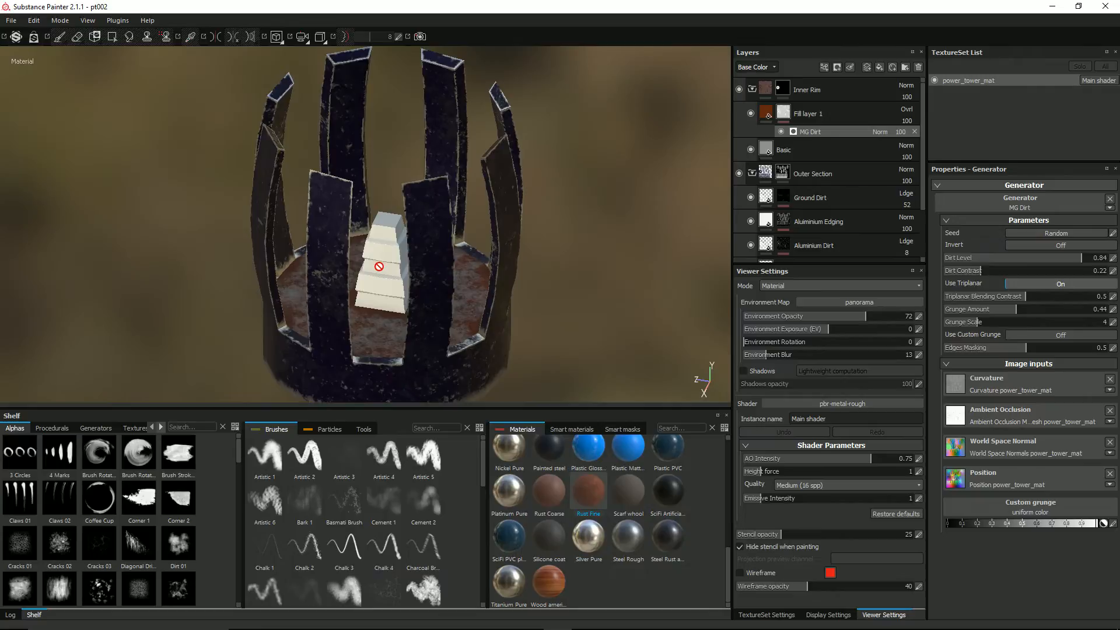
pyautogui.scroll(-2, 379, 266)
pyautogui.keyDown('alt'); pyautogui.moveTo(355, 257); pyautogui.dragTo(384, 258); pyautogui.keyUp('alt')
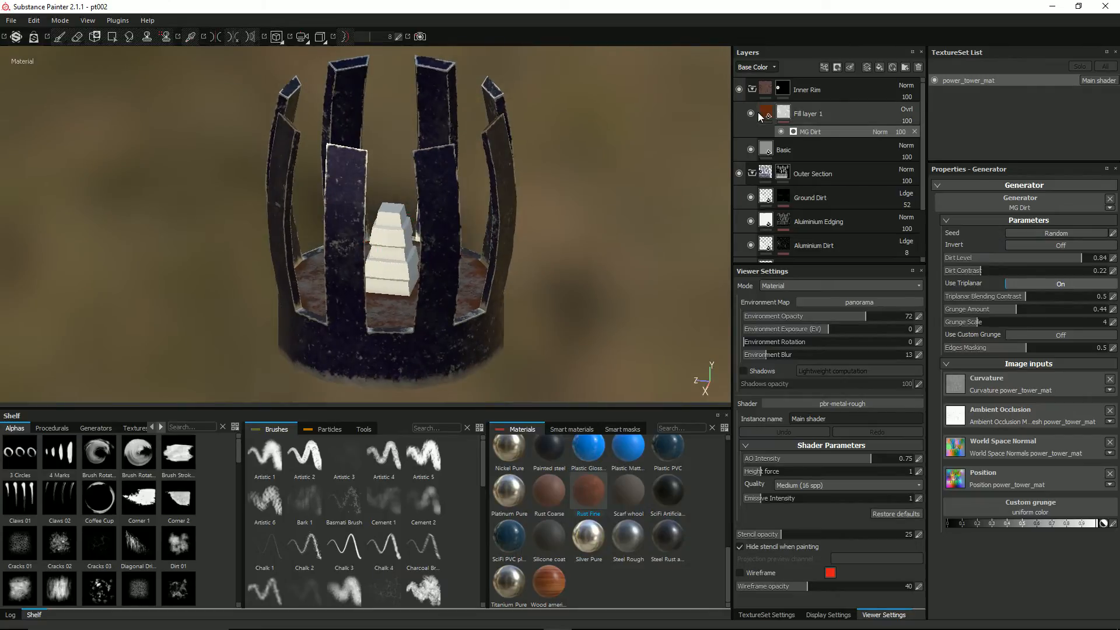
pyautogui.keyDown('alt'); pyautogui.moveTo(455, 293); pyautogui.dragTo(401, 351); pyautogui.keyUp('alt')
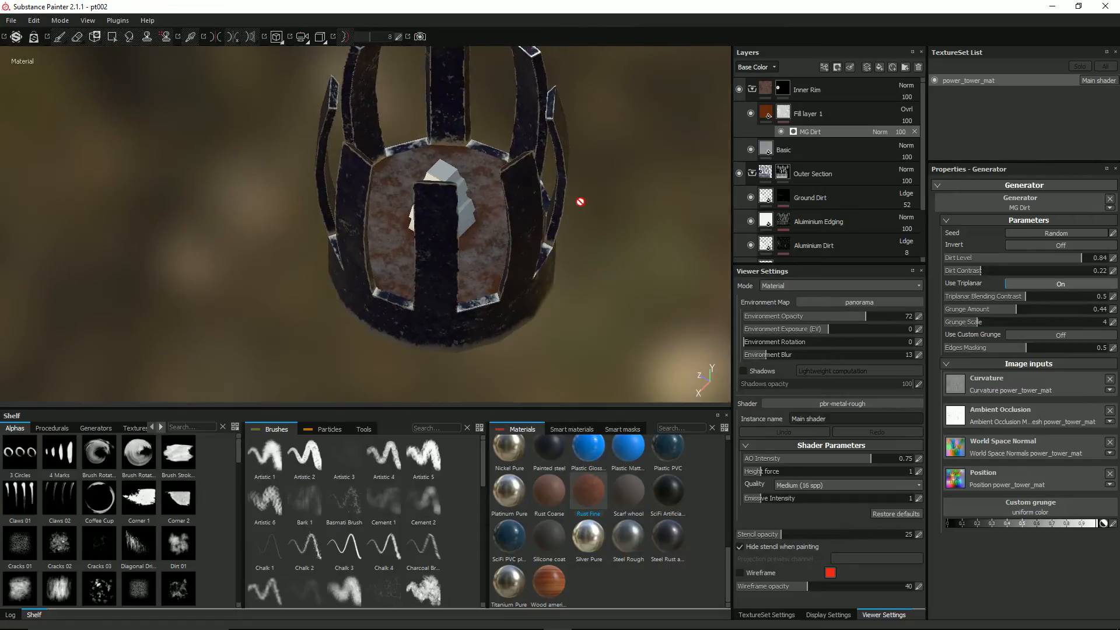
# Check the Inner Rim group by hiding and showing it, and collapse the Inner Rim and Outer Section groups.
pyautogui.click(739, 90)
pyautogui.click(739, 90)
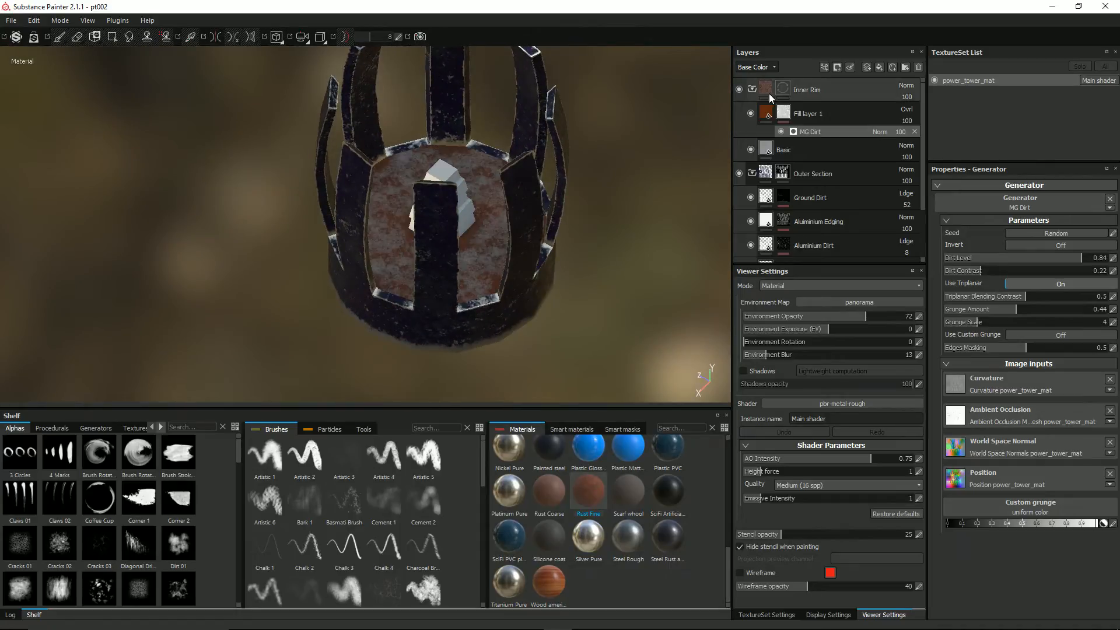
pyautogui.click(751, 90)
pyautogui.click(752, 114)
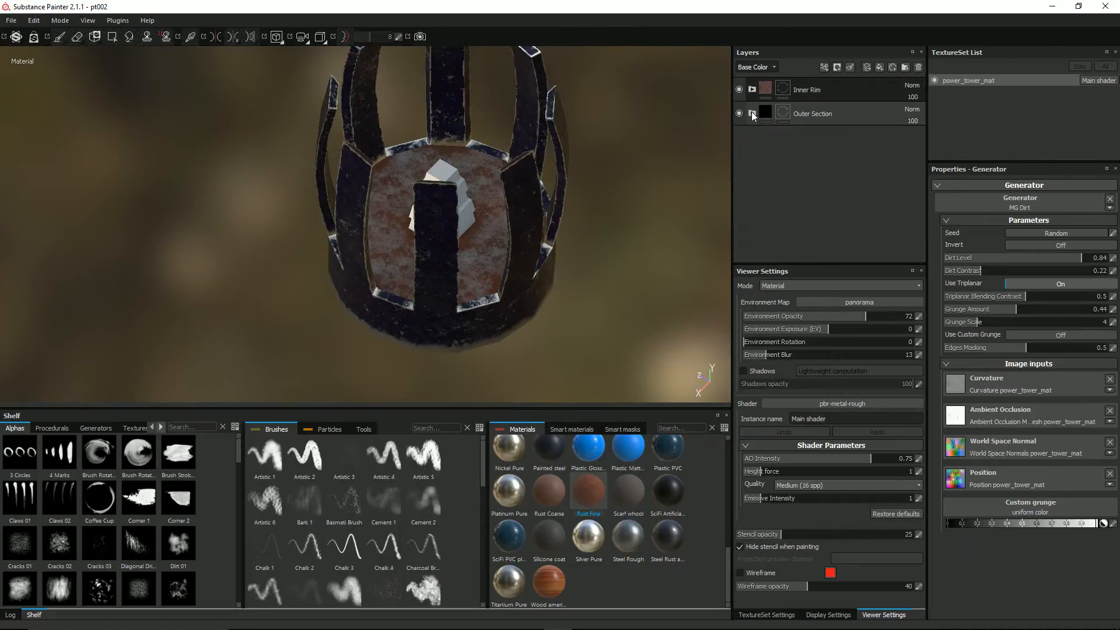
# Create a new folder above the Inner Rim group and name it Conducting Pilon.
pyautogui.keyDown('alt'); pyautogui.moveTo(498, 229); pyautogui.dragTo(461, 213); pyautogui.keyUp('alt')
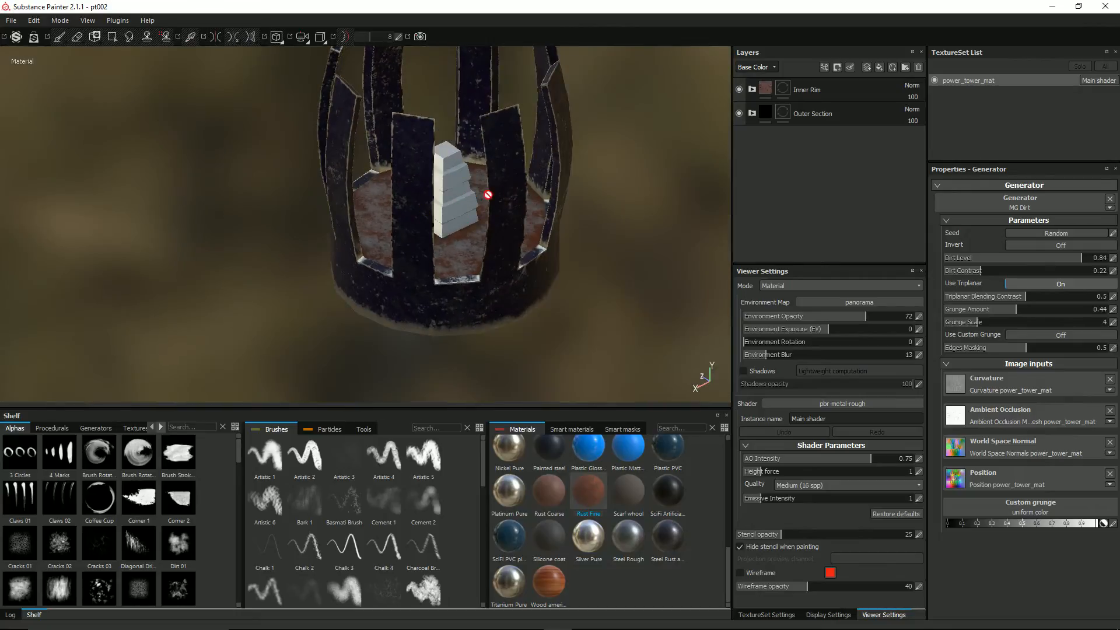
pyautogui.keyDown('alt'); pyautogui.moveTo(489, 194); pyautogui.dragTo(457, 260, button='middle'); pyautogui.keyUp('alt')
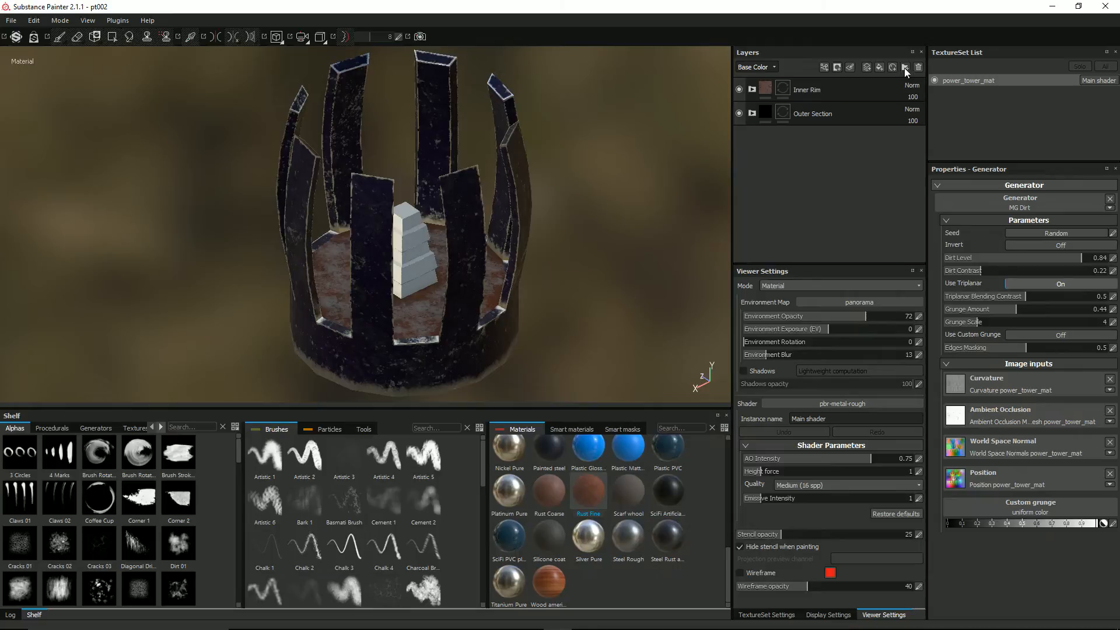
pyautogui.click(904, 67)
pyautogui.moveTo(814, 108); pyautogui.dragTo(814, 79)
pyautogui.doubleClick(789, 89)
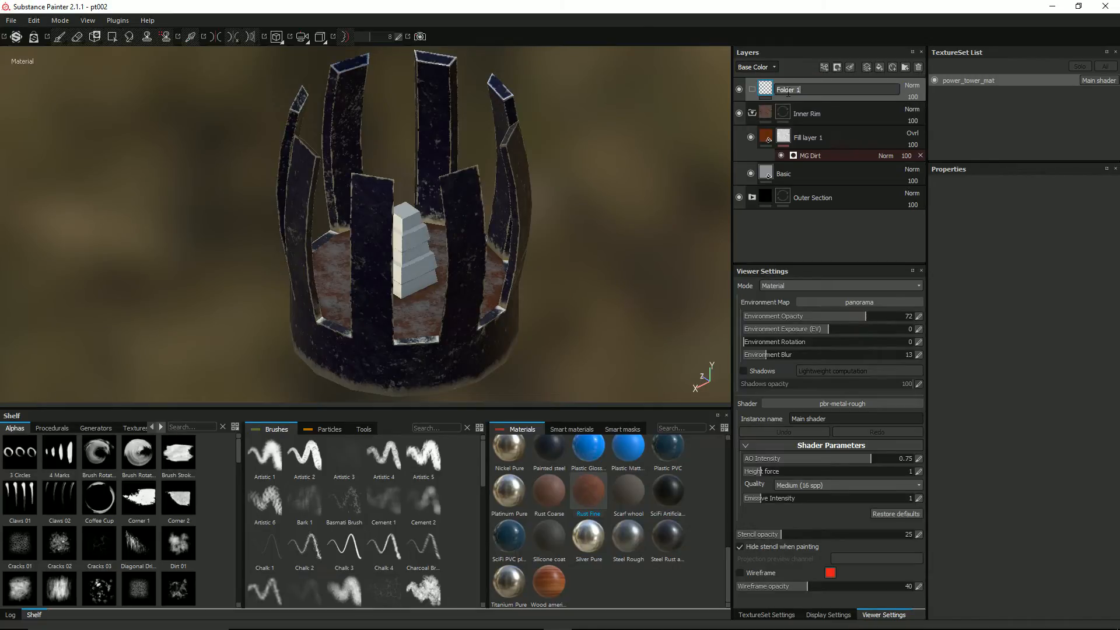
pyautogui.write('Conducting Pilon')
pyautogui.press('Return')
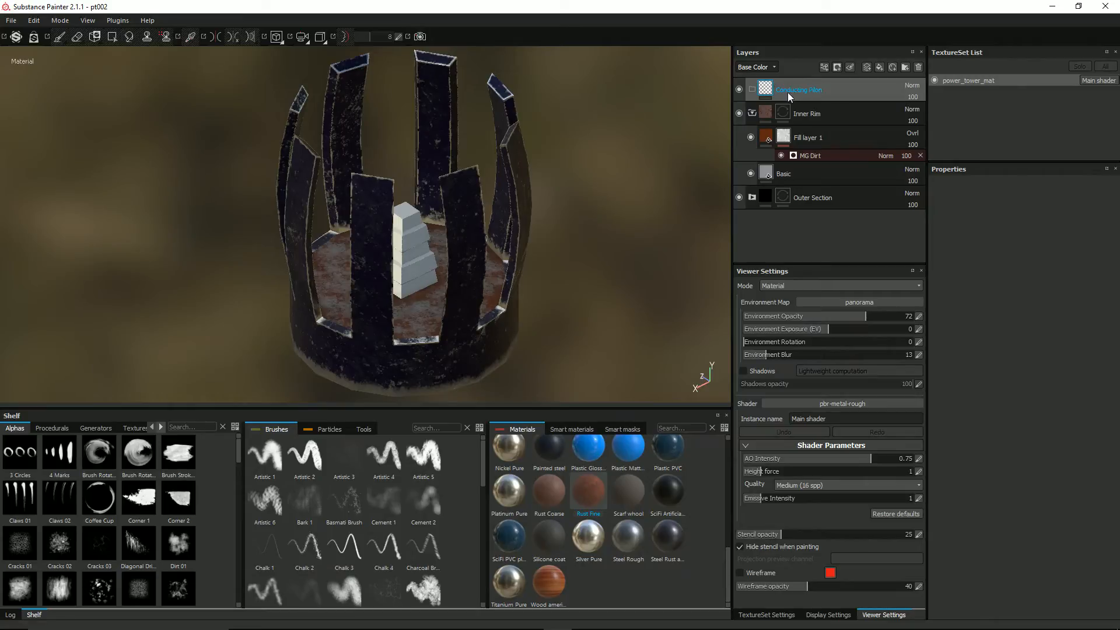
# Add a fill layer inside the Conducting Pilon folder and give it the blue matte plastic material.
pyautogui.click(878, 66)
pyautogui.moveTo(843, 87); pyautogui.dragTo(810, 113)
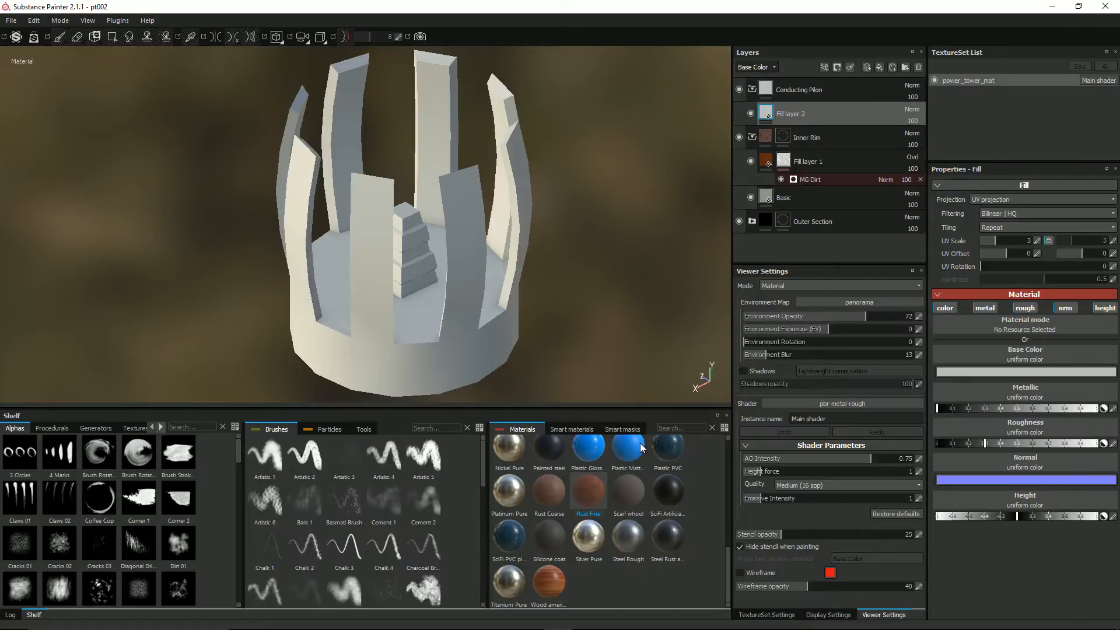
pyautogui.moveTo(629, 453); pyautogui.dragTo(457, 267)
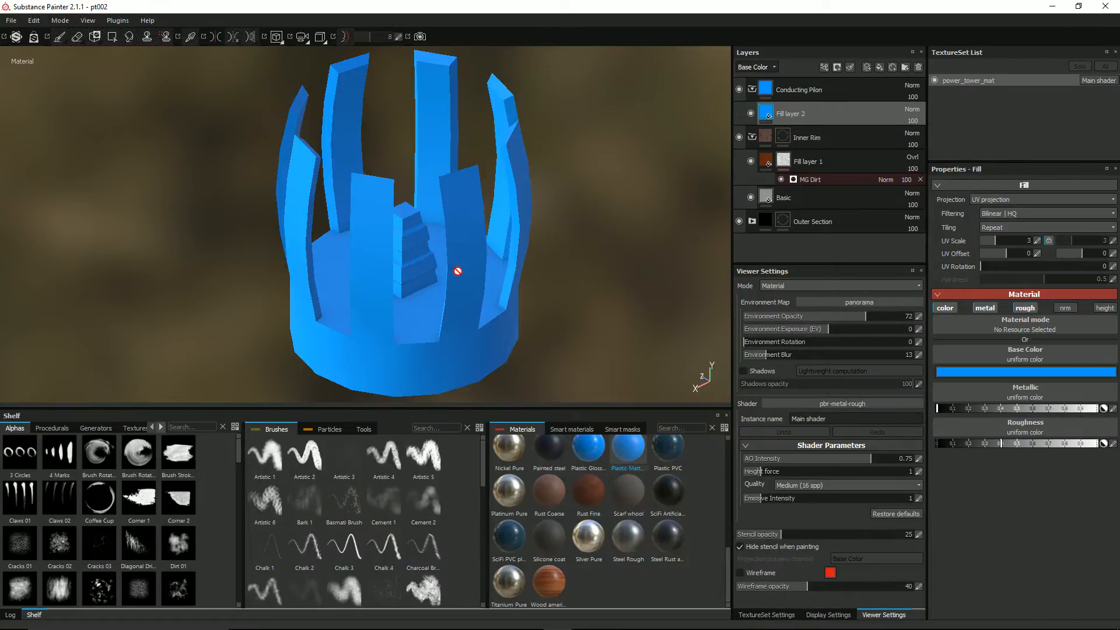
# Add a black mask to the Conducting Pilon folder and reveal the central stepped pylon's blocks by polygon filling their UV chunks.
pyautogui.rightClick(767, 88)
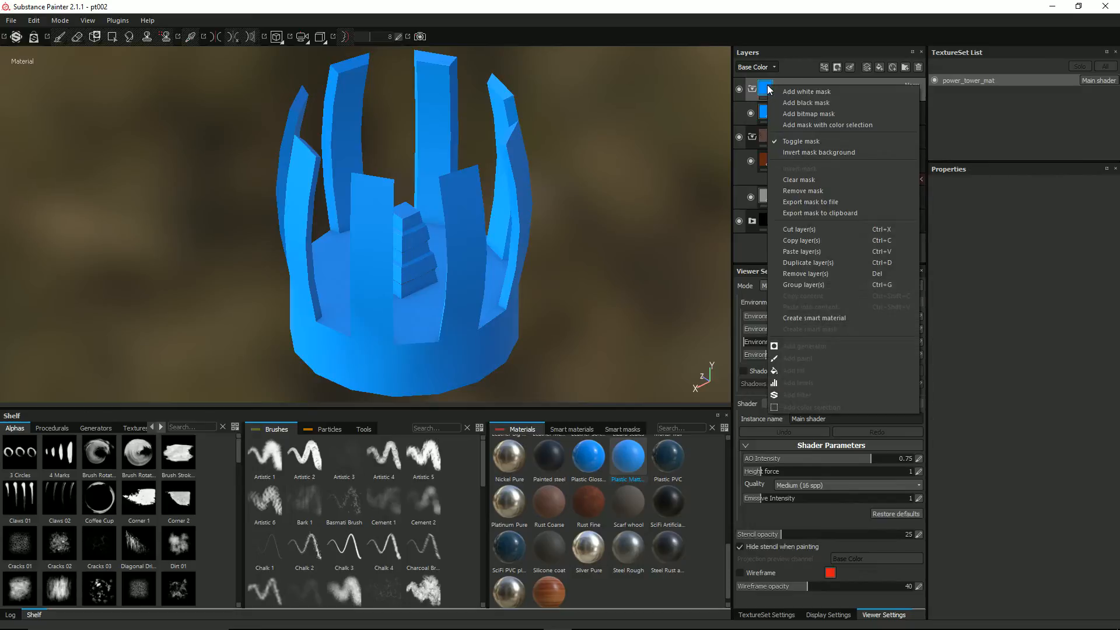
pyautogui.click(803, 101)
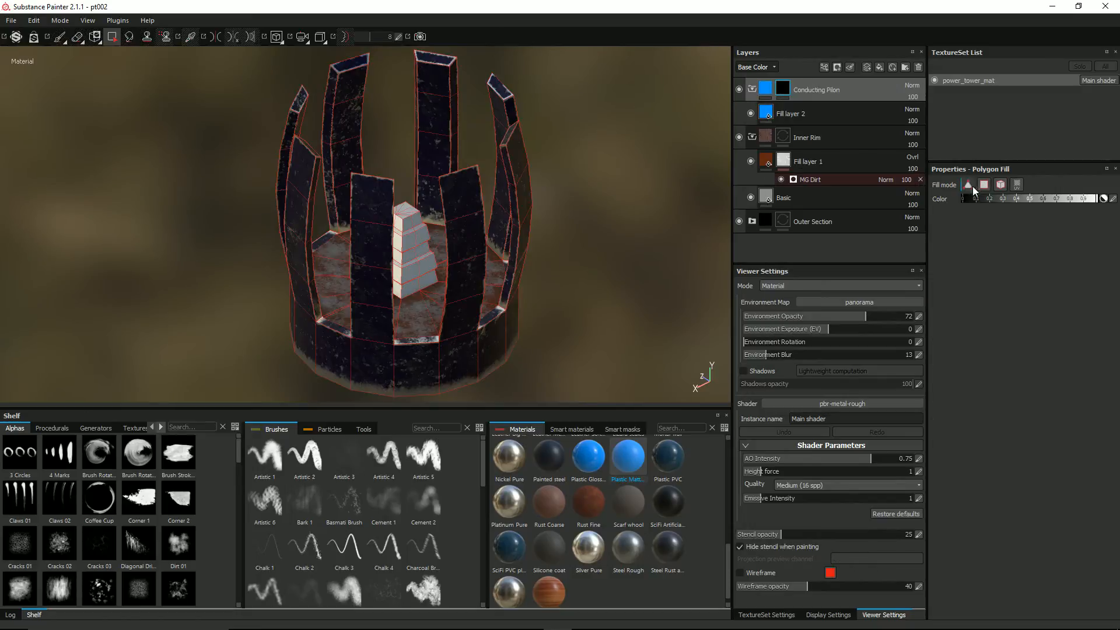
pyautogui.click(1016, 186)
pyautogui.click(416, 253)
pyautogui.click(411, 236)
pyautogui.click(411, 221)
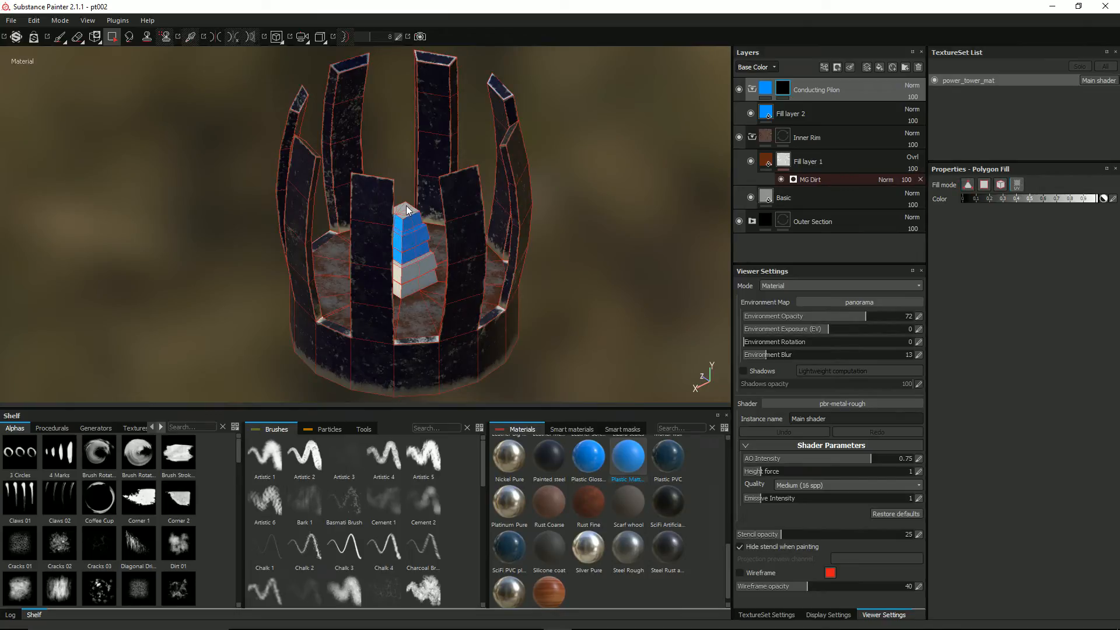
pyautogui.click(412, 270)
pyautogui.click(417, 286)
pyautogui.keyDown('alt'); pyautogui.moveTo(448, 261); pyautogui.dragTo(584, 383); pyautogui.keyUp('alt')
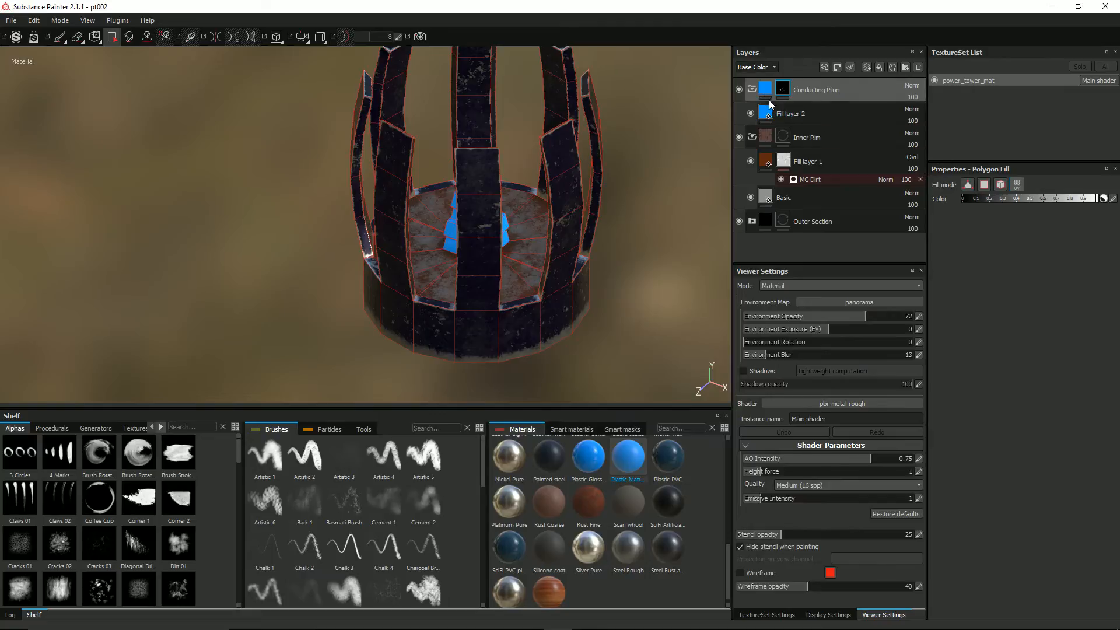
# Try the Steel Rust and Wear material on the Conducting Pilon's fill layer and inspect the pylon up close.
pyautogui.click(785, 114)
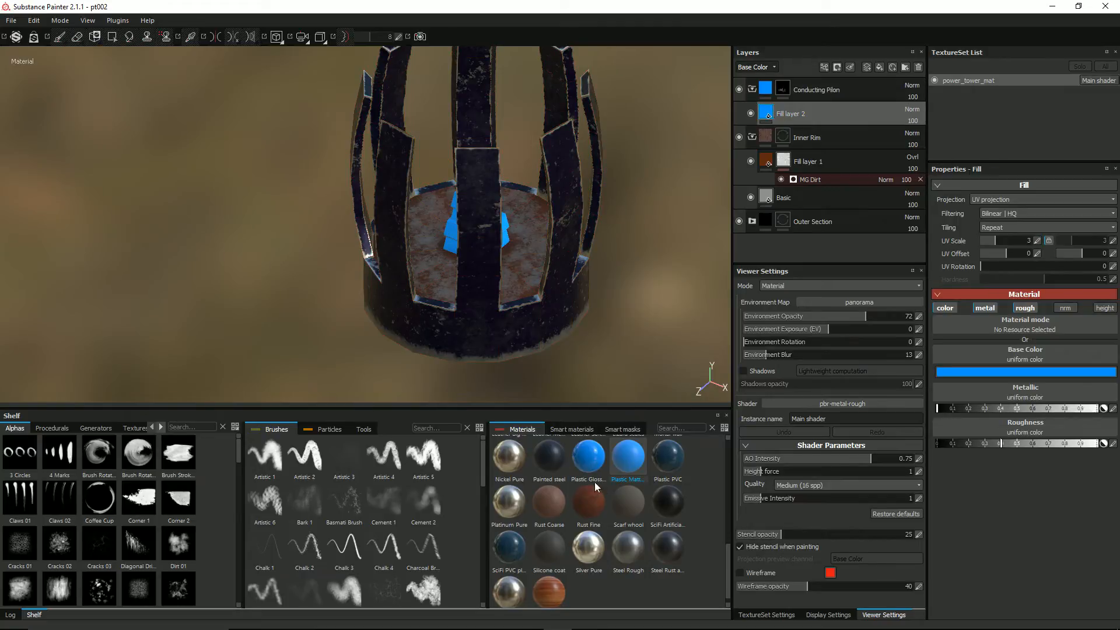
pyautogui.click(674, 549)
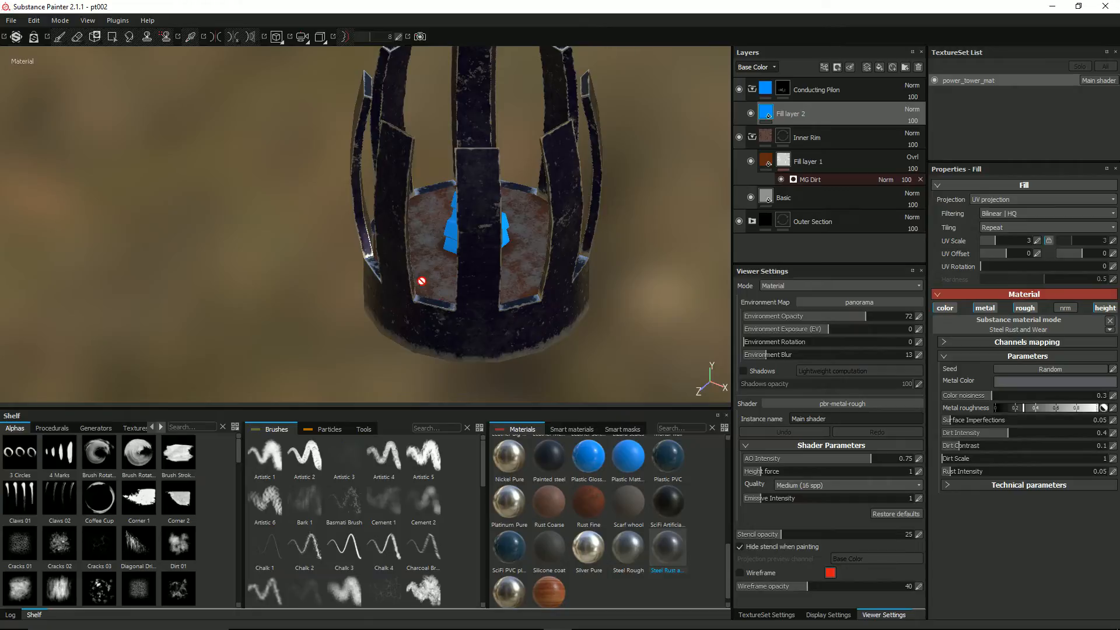
pyautogui.keyDown('alt'); pyautogui.moveTo(437, 252); pyautogui.dragTo(461, 171); pyautogui.keyUp('alt')
pyautogui.scroll(5, 473, 247)
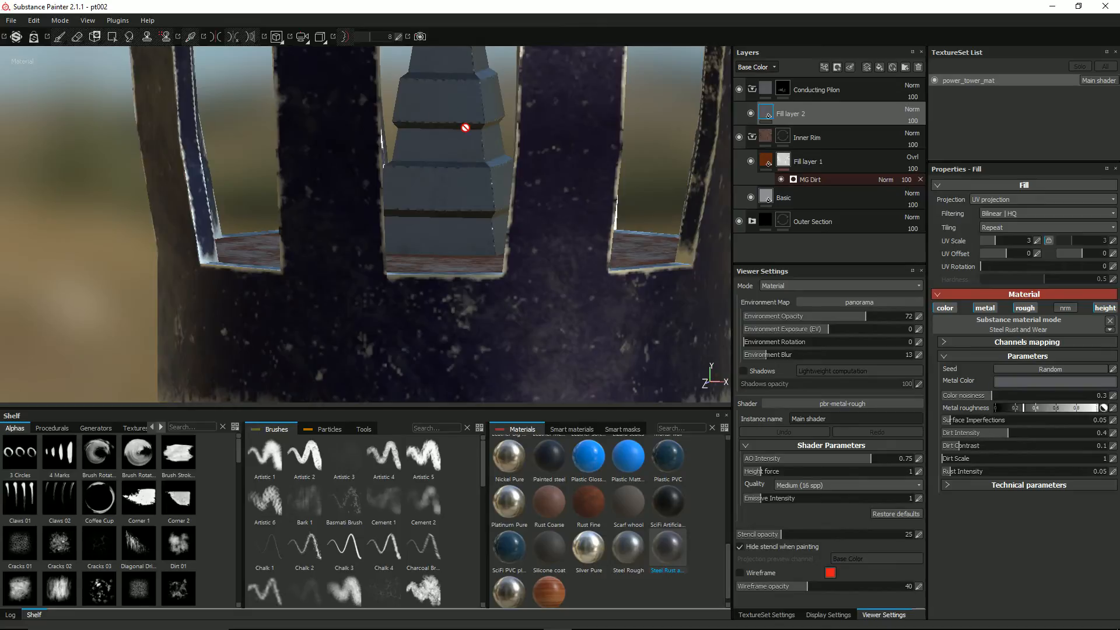
pyautogui.scroll(-5, 482, 146)
pyautogui.keyDown('alt'); pyautogui.moveTo(508, 156); pyautogui.dragTo(468, 236, button='middle'); pyautogui.keyUp('alt')
pyautogui.keyDown('alt'); pyautogui.moveTo(461, 224); pyautogui.dragTo(435, 240); pyautogui.keyUp('alt')
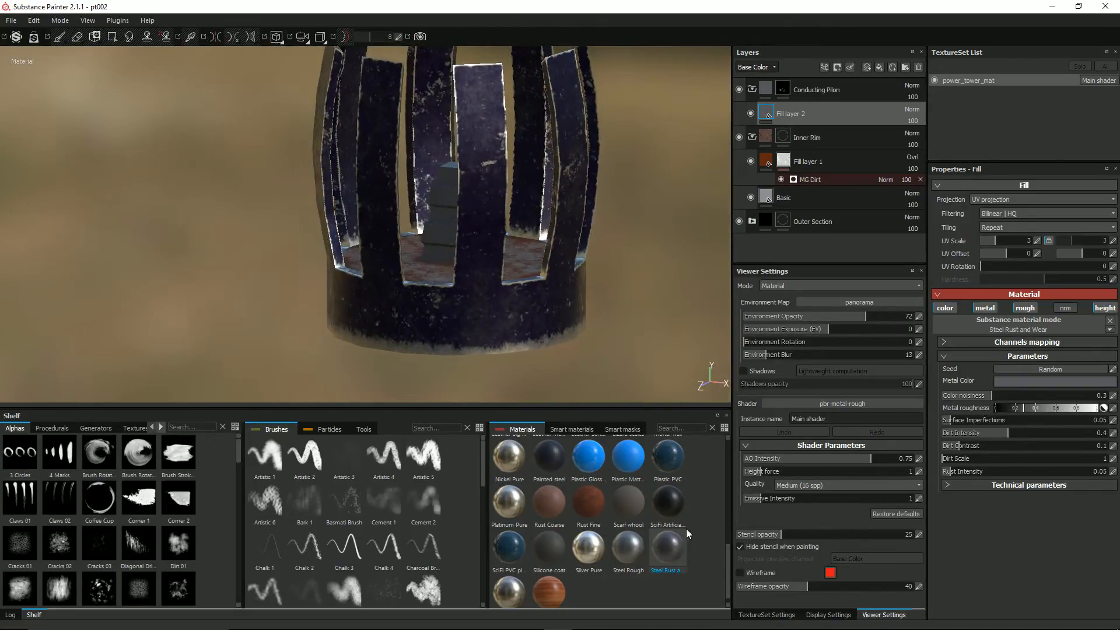
# Apply the black SciFi Artificial material to the Conducting Pilon's fill layer and check the pylon from several angles.
pyautogui.click(664, 500)
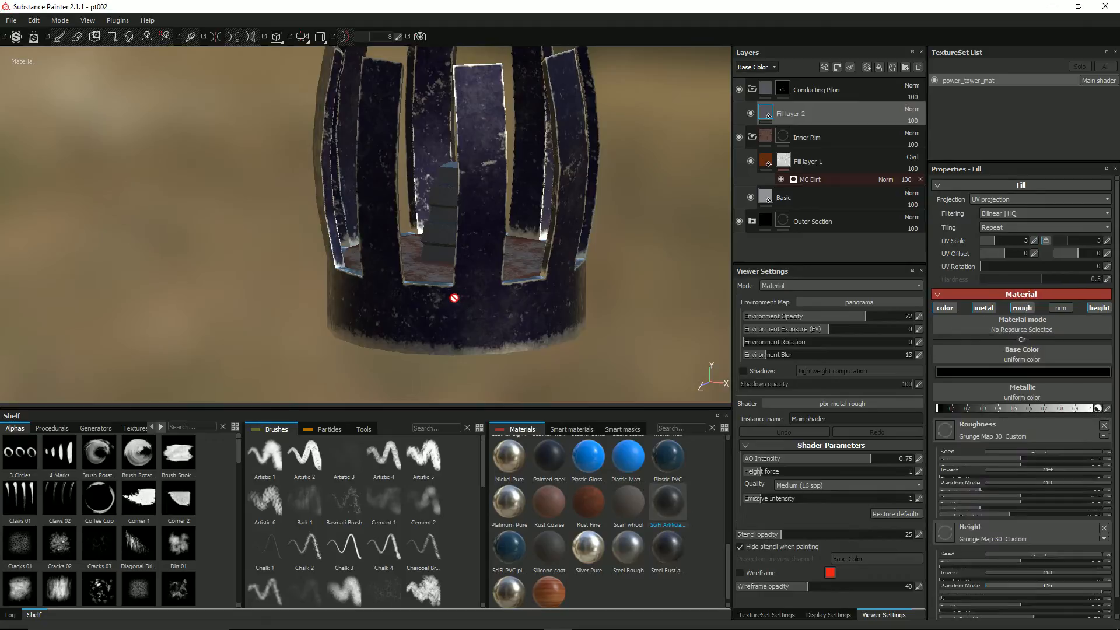
pyautogui.keyDown('alt'); pyautogui.moveTo(381, 243); pyautogui.dragTo(428, 235); pyautogui.keyUp('alt')
pyautogui.scroll(5, 423, 262)
pyautogui.scroll(-5, 448, 185)
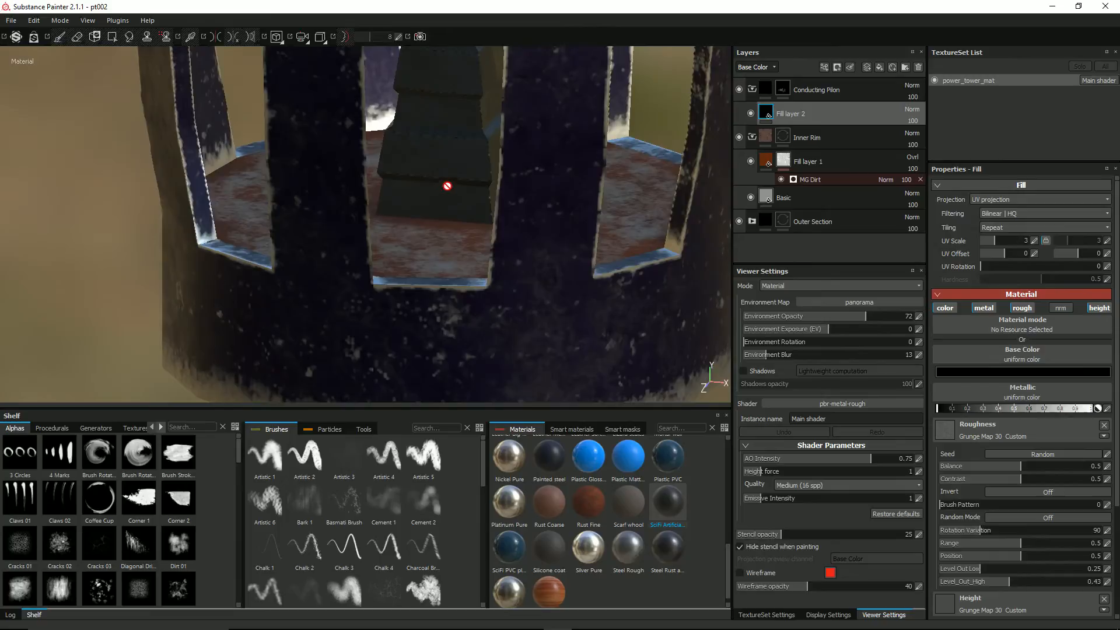
pyautogui.keyDown('alt'); pyautogui.moveTo(490, 202); pyautogui.dragTo(433, 195); pyautogui.keyUp('alt')
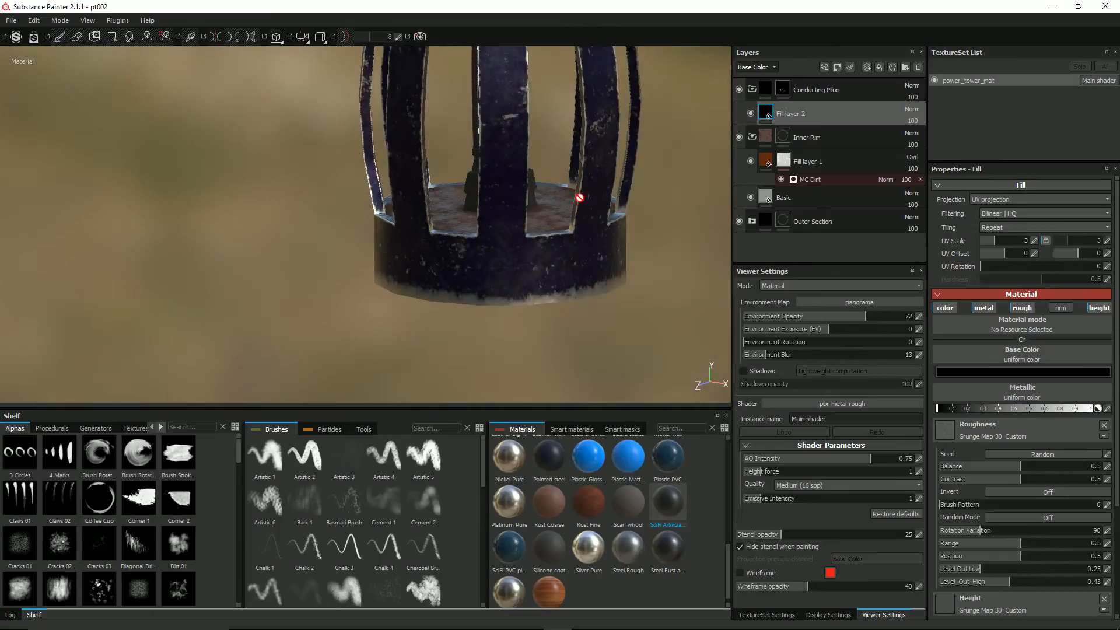
pyautogui.keyDown('alt'); pyautogui.moveTo(577, 195); pyautogui.dragTo(488, 240, button='middle'); pyautogui.keyUp('alt')
pyautogui.keyDown('alt'); pyautogui.moveTo(488, 240); pyautogui.dragTo(424, 272); pyautogui.keyUp('alt')
# Rename the fill layer in the Conducting Pilon folder as Base Black.
pyautogui.doubleClick(781, 115)
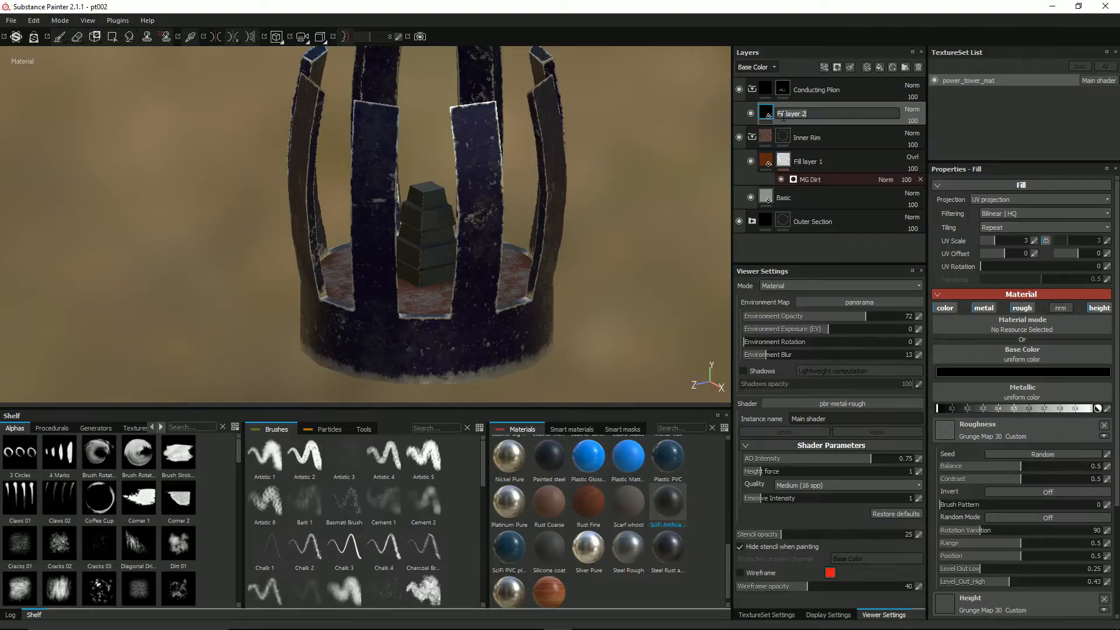
pyautogui.write('B')
pyautogui.press('Return')
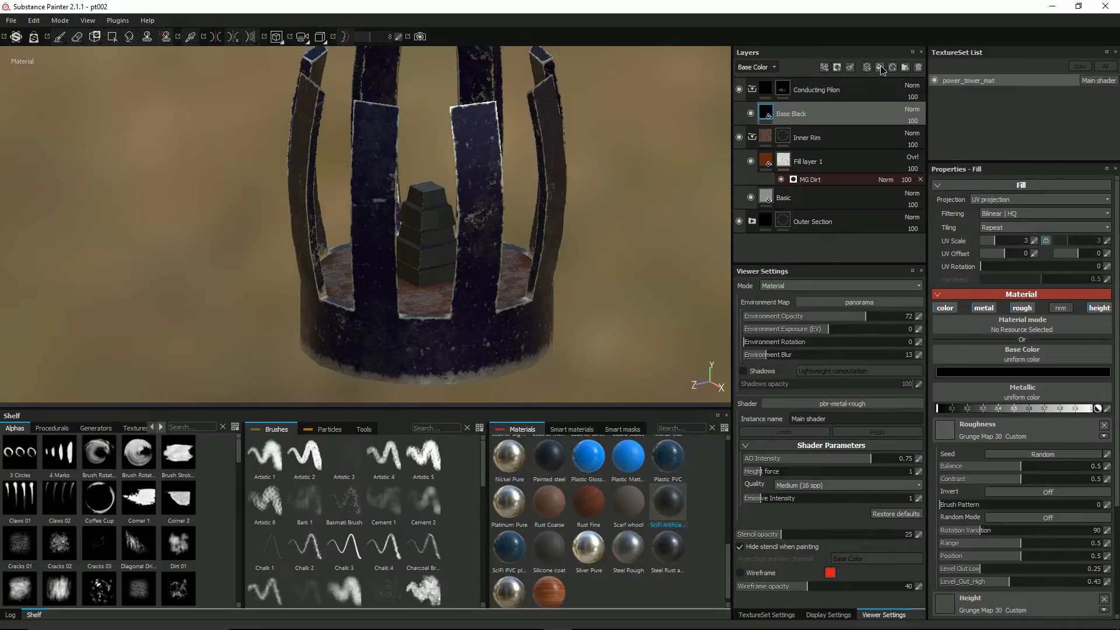
# Add a fill layer above Base Black and name it Edging.
pyautogui.click(880, 68)
pyautogui.doubleClick(795, 113)
pyautogui.write('Edgin')
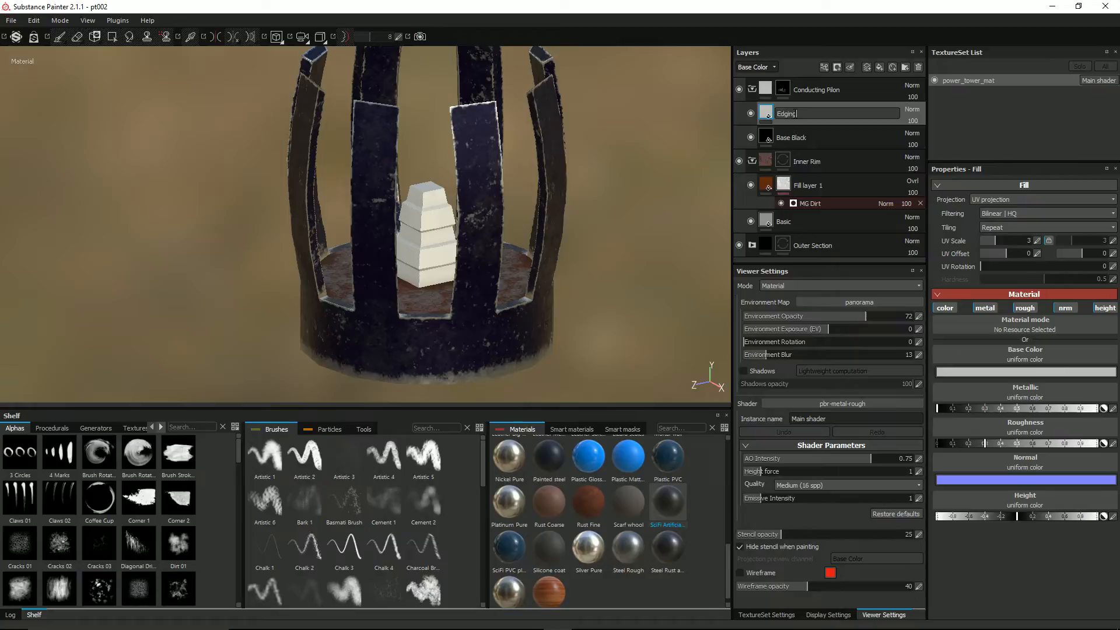
pyautogui.write('g')
pyautogui.press('Return')
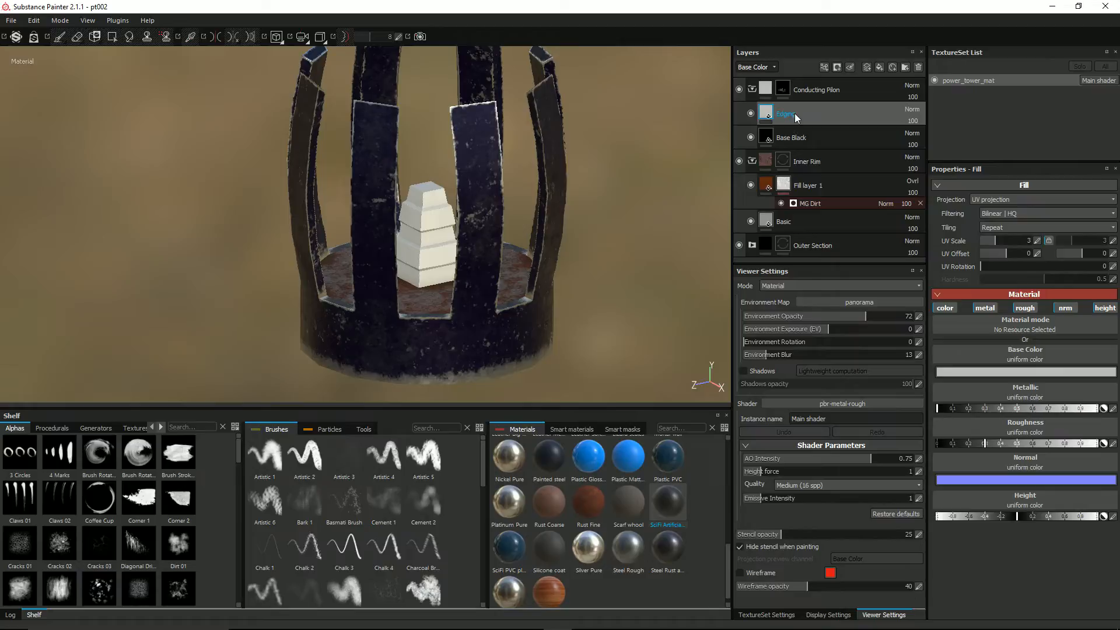
# Give the Edging layer the Nickel Pure material and add a black mask to it.
pyautogui.click(514, 449)
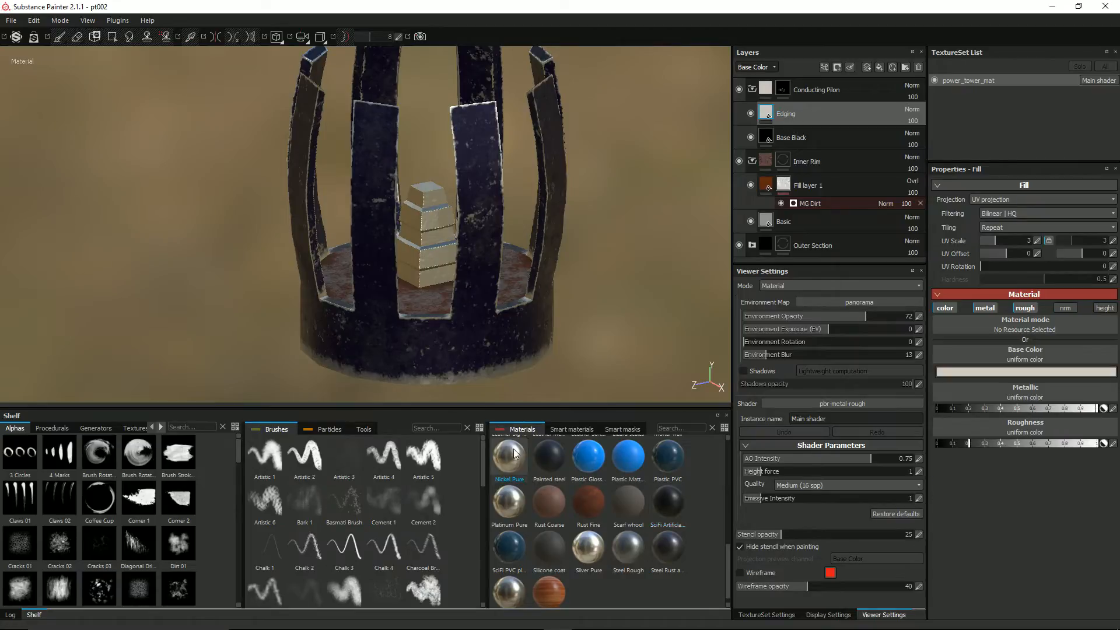
pyautogui.rightClick(765, 114)
pyautogui.click(795, 134)
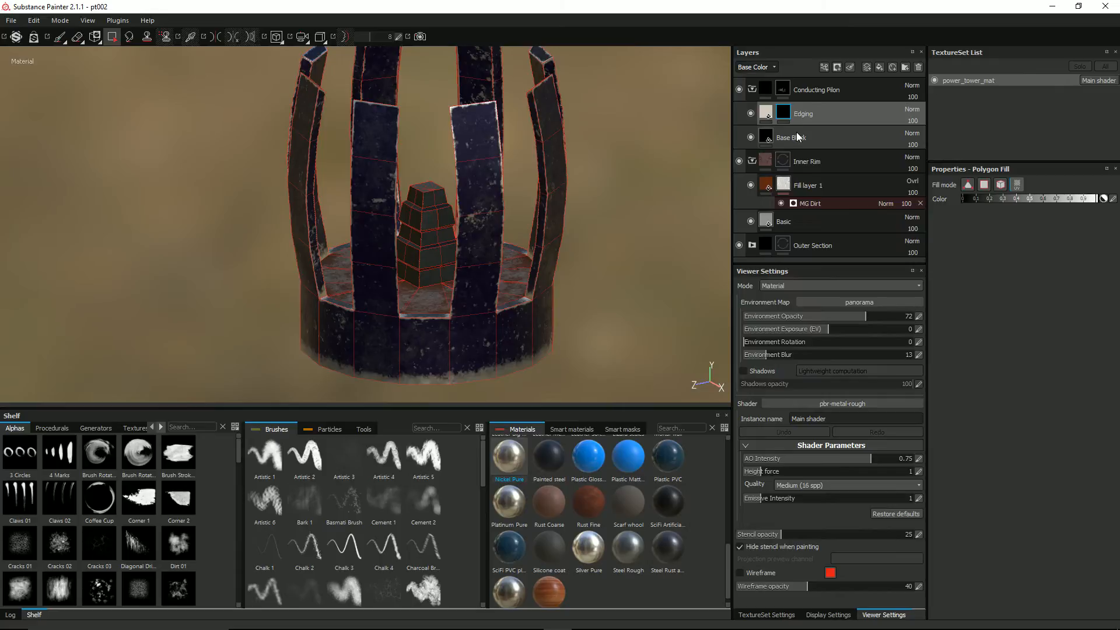
# Try the first concrete edge smart mask on the Edging layer, with MG Mask Builder Level 0.4 and Contrast 0.48.
pyautogui.click(622, 430)
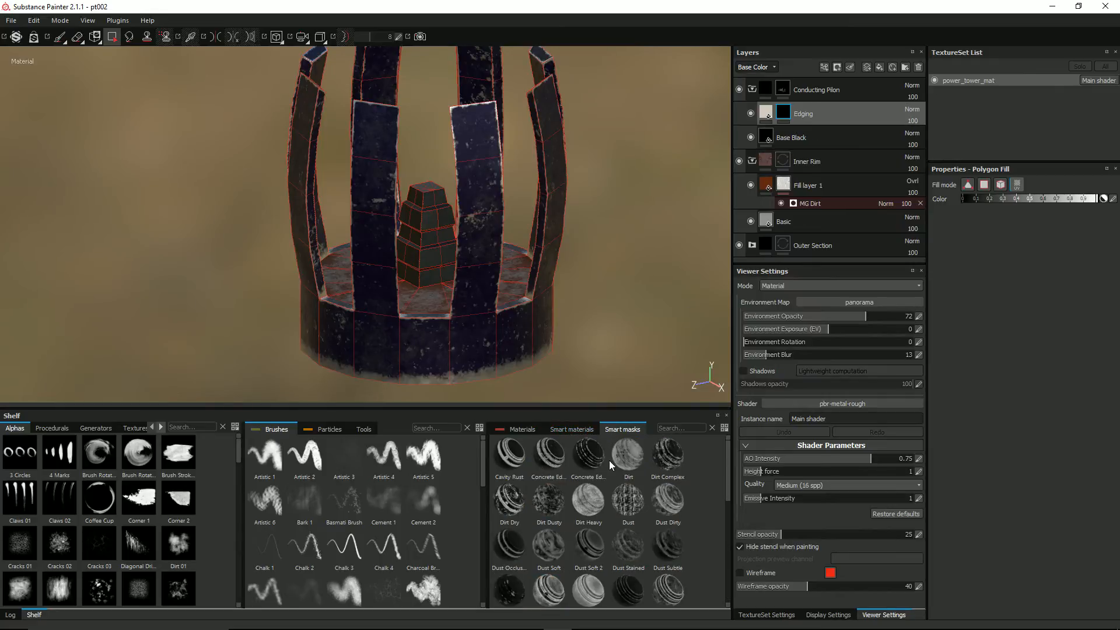
pyautogui.click(548, 460)
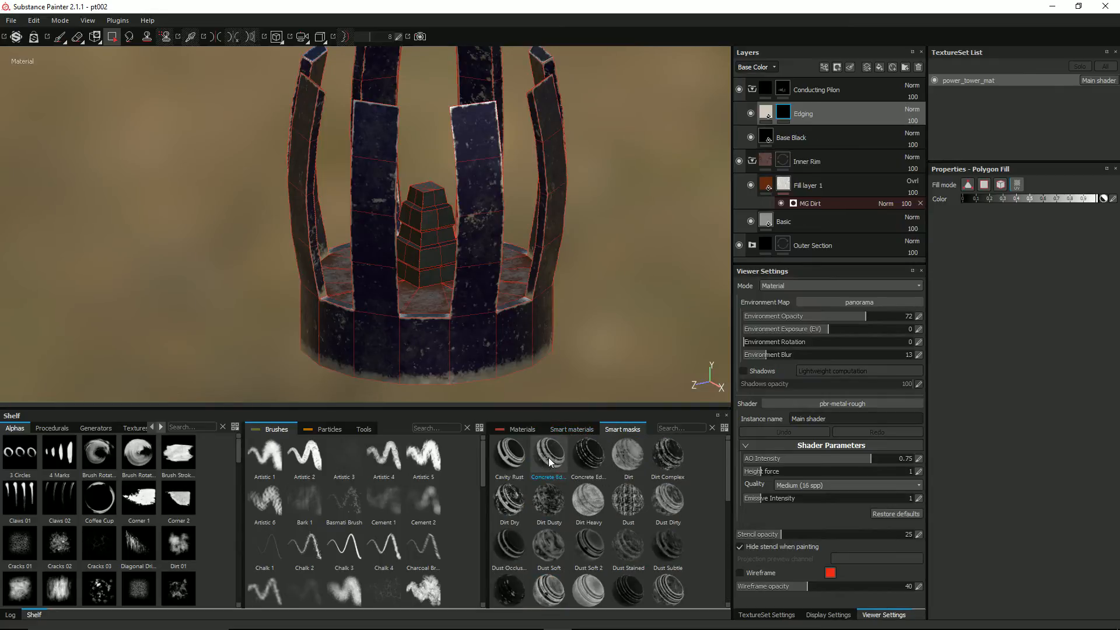
pyautogui.moveTo(544, 454); pyautogui.dragTo(710, 293)
pyautogui.moveTo(822, 115); pyautogui.dragTo(820, 117)
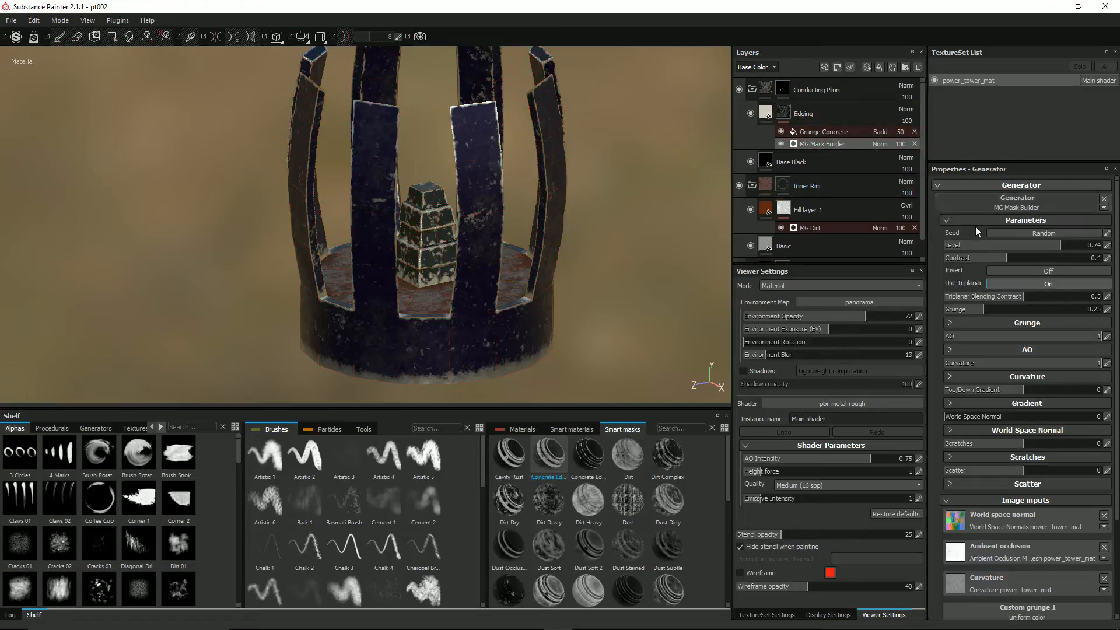
pyautogui.moveTo(1058, 247); pyautogui.dragTo(1020, 258)
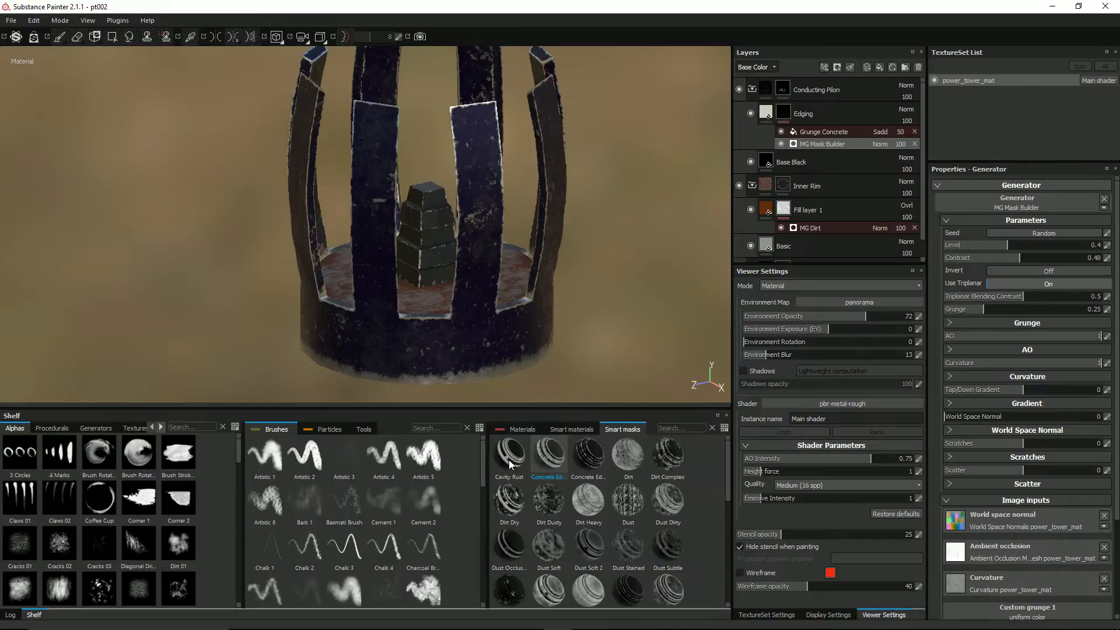
# Try stacking the second concrete edge smart mask on the Edging layer, and remove all three effects from its mask.
pyautogui.moveTo(595, 467); pyautogui.dragTo(804, 121)
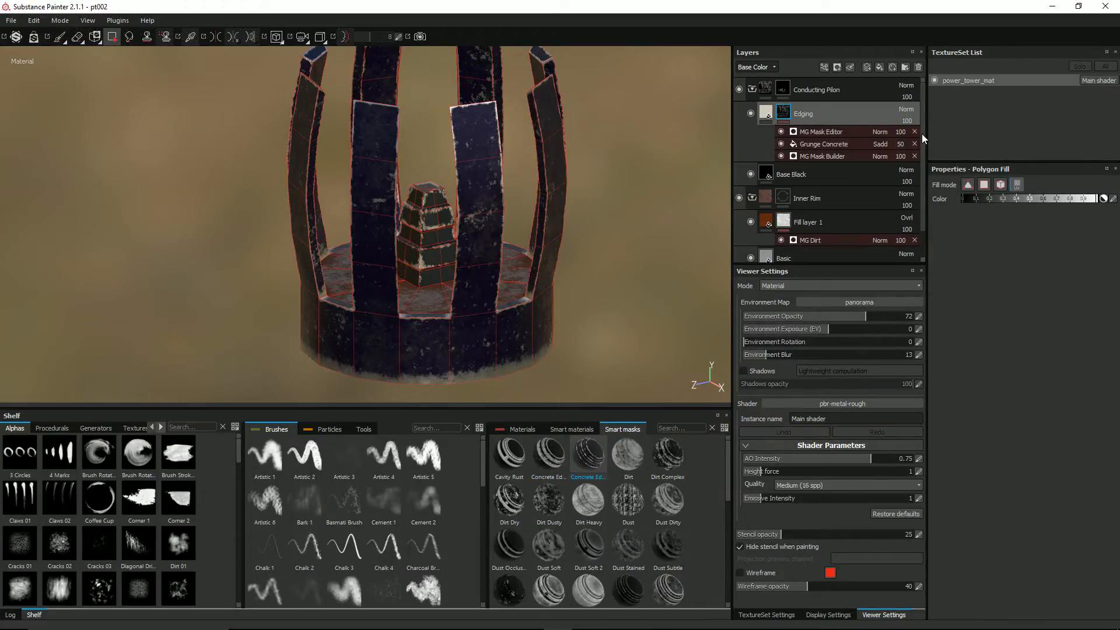
pyautogui.click(914, 132)
pyautogui.click(914, 132)
pyautogui.click(914, 132)
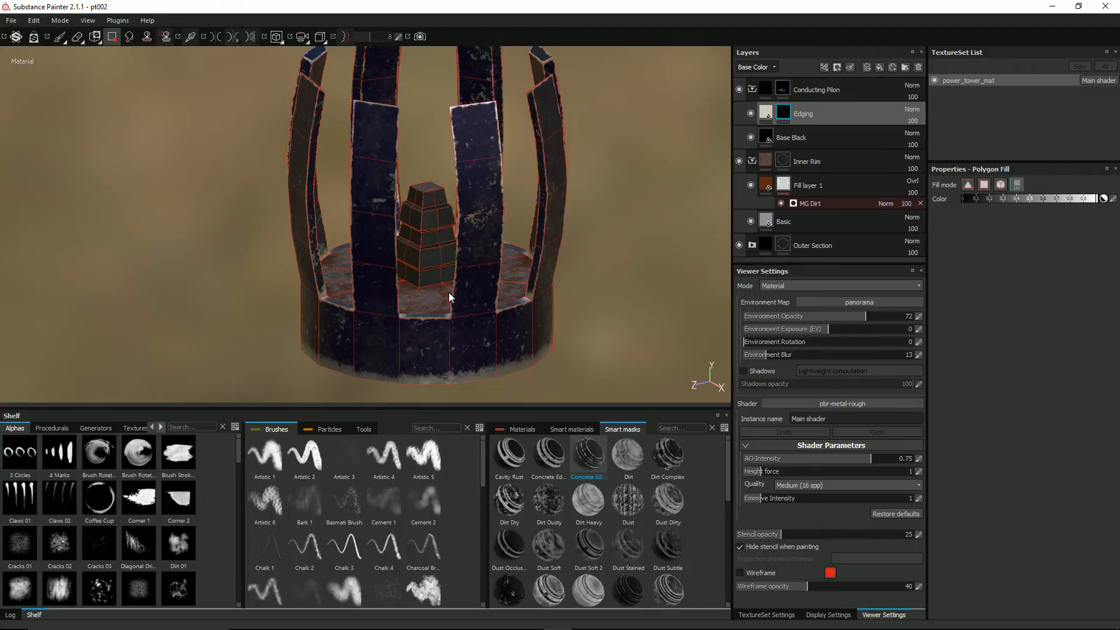
# Apply only the second concrete edge smart mask to the Edging layer and open its MG Mask Editor parameters.
pyautogui.moveTo(575, 453); pyautogui.dragTo(803, 115)
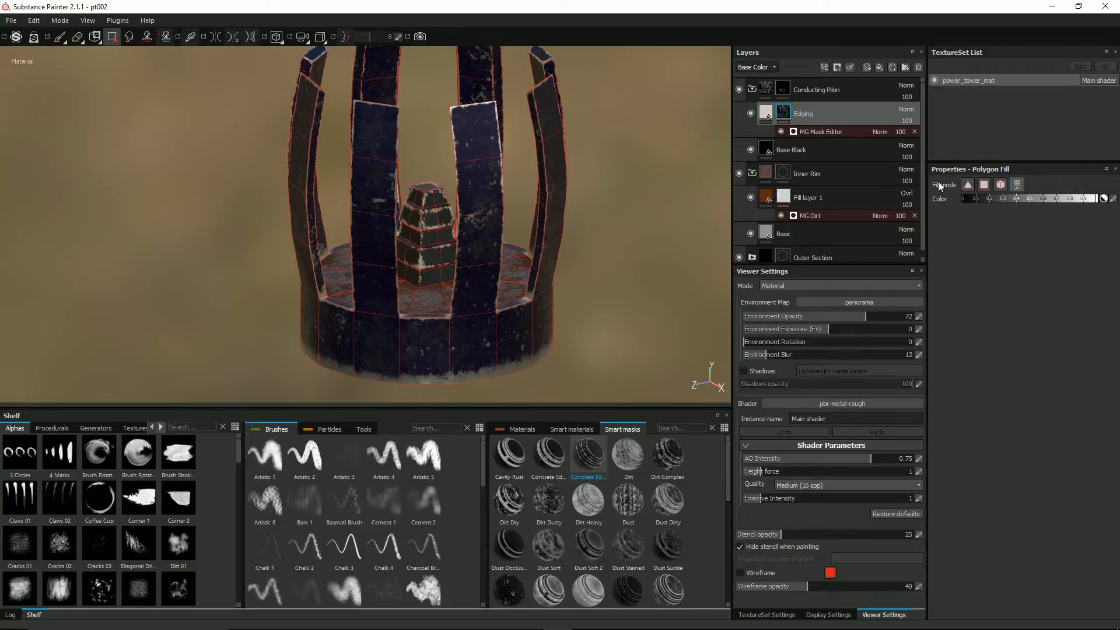
pyautogui.click(819, 132)
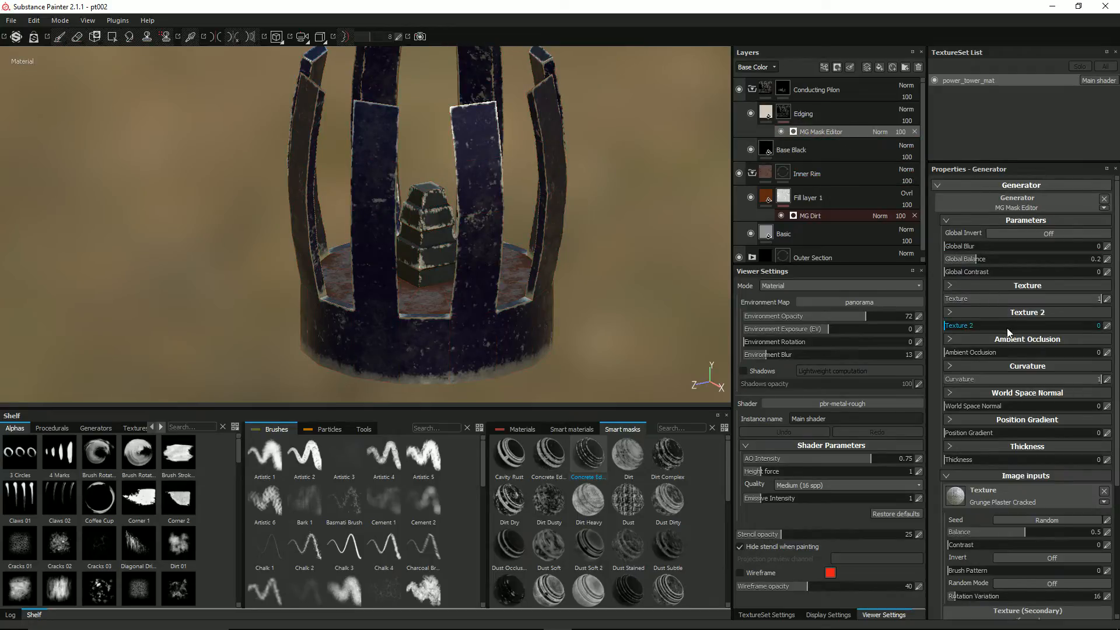
pyautogui.scroll(-4, 1002, 512)
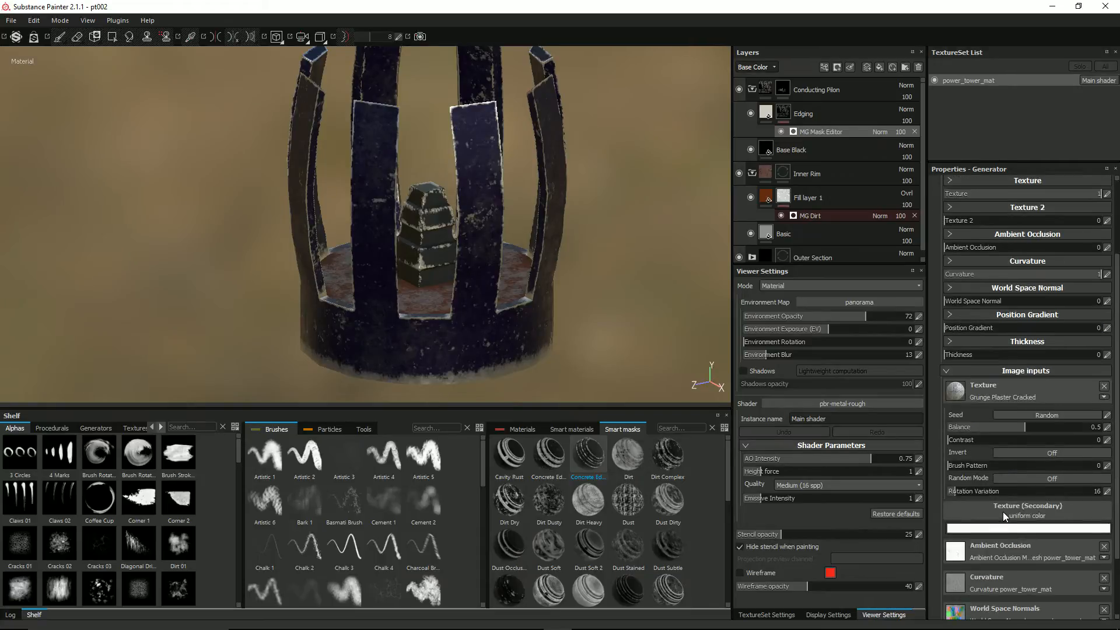
pyautogui.scroll(3, 999, 509)
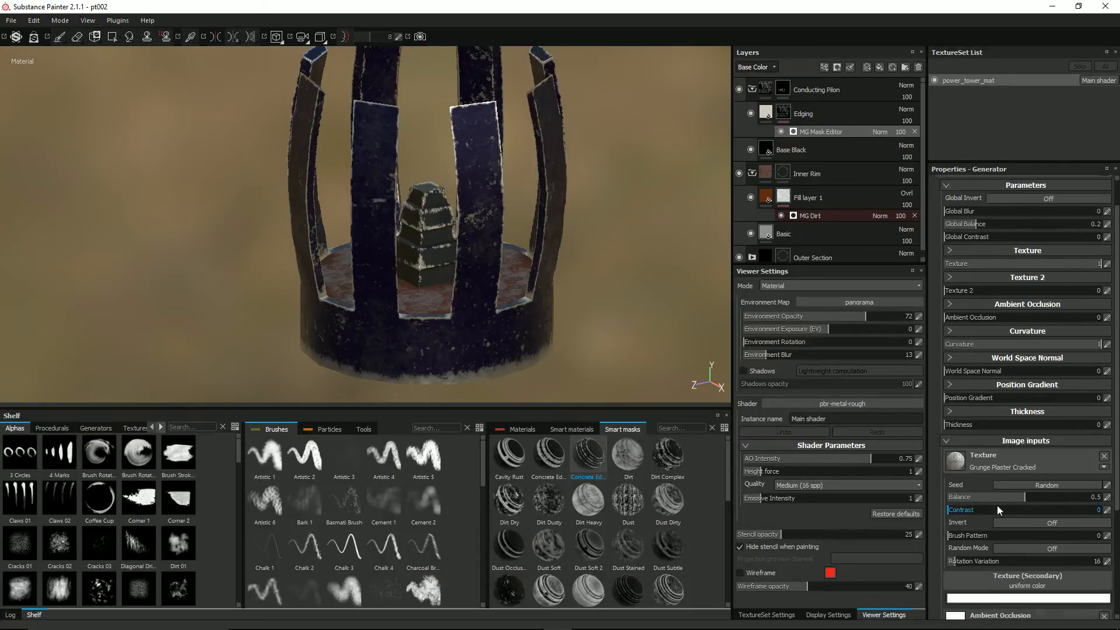
# Remove the MG Mask Editor effect from the Edging layer's mask and search the smart masks for "edge".
pyautogui.moveTo(956, 211)
pyautogui.mouseDown()
pyautogui.moveTo(999, 213)
pyautogui.moveTo(945, 214)
pyautogui.mouseUp()
pyautogui.click(914, 132)
pyautogui.press('4')
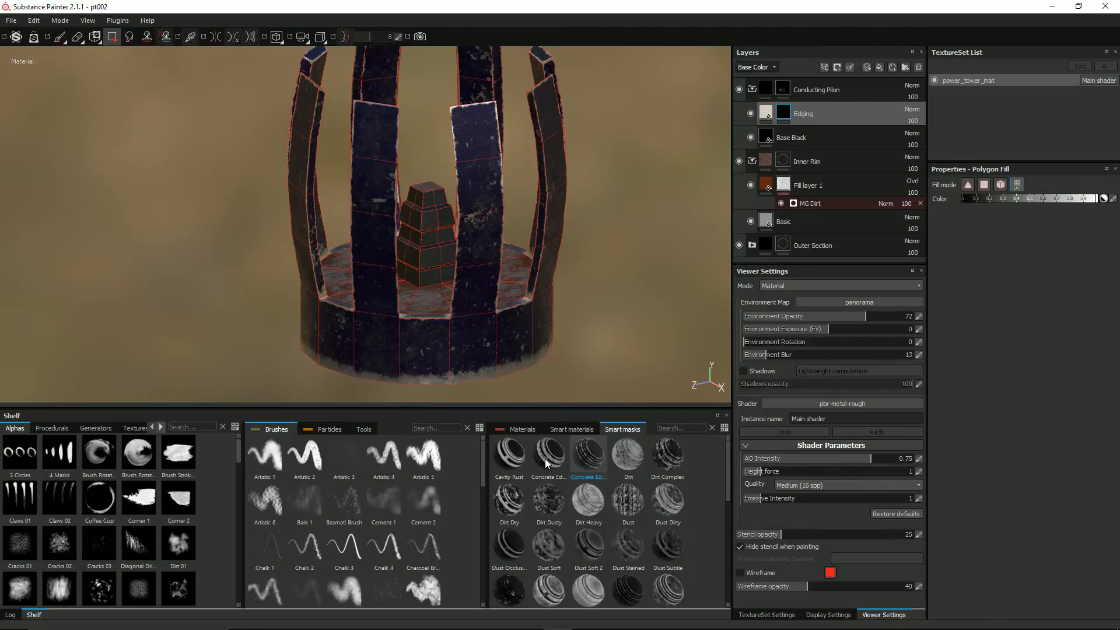
pyautogui.write('edge')
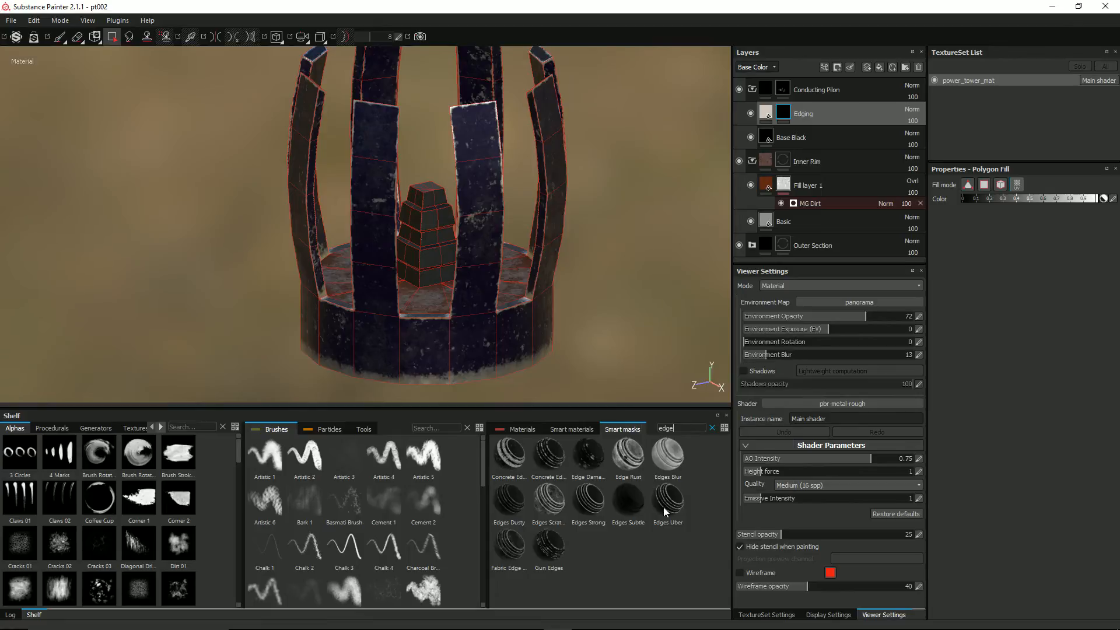
# Try the Edges Uber smart mask on the Edging layer, with Global Balance set to 0.34.
pyautogui.moveTo(664, 507)
pyautogui.moveTo(664, 506); pyautogui.dragTo(829, 120)
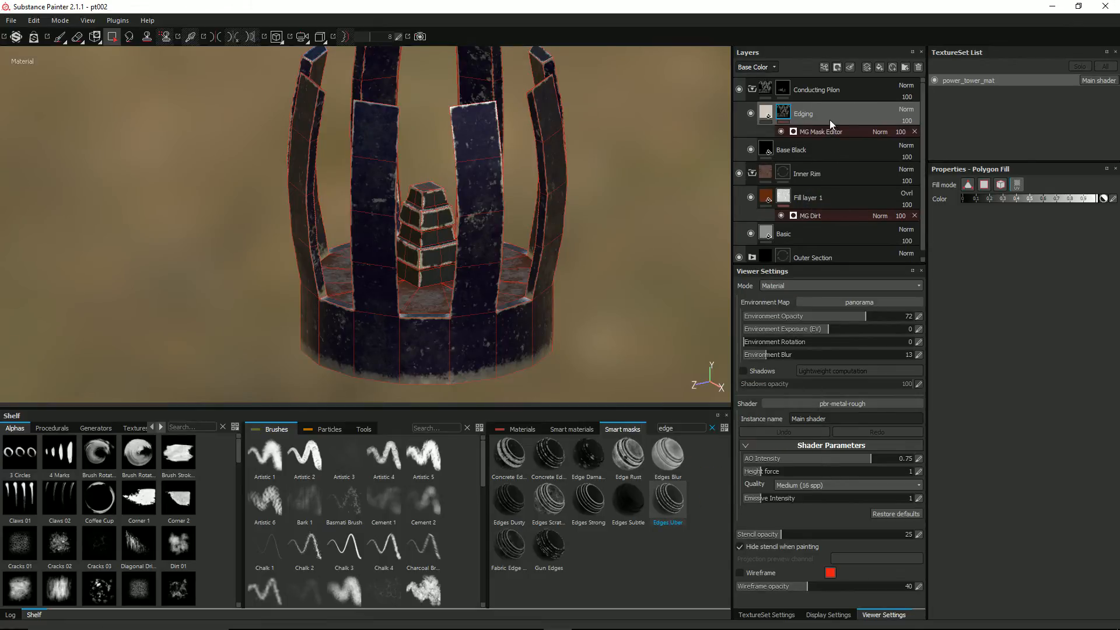
pyautogui.keyDown('alt'); pyautogui.moveTo(465, 219); pyautogui.dragTo(447, 264); pyautogui.keyUp('alt')
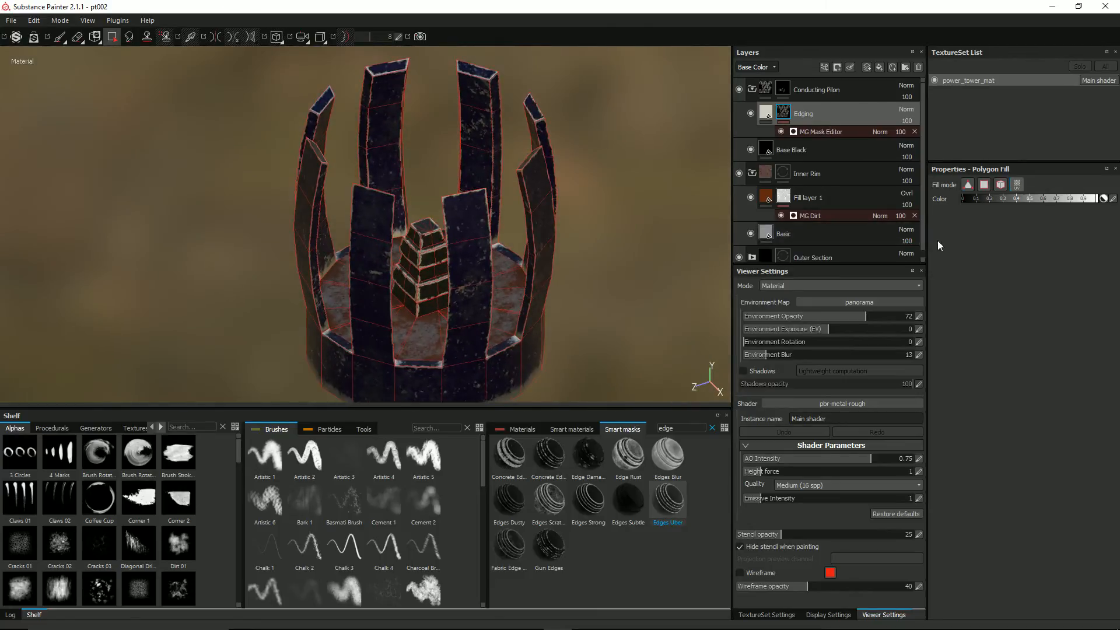
pyautogui.click(851, 133)
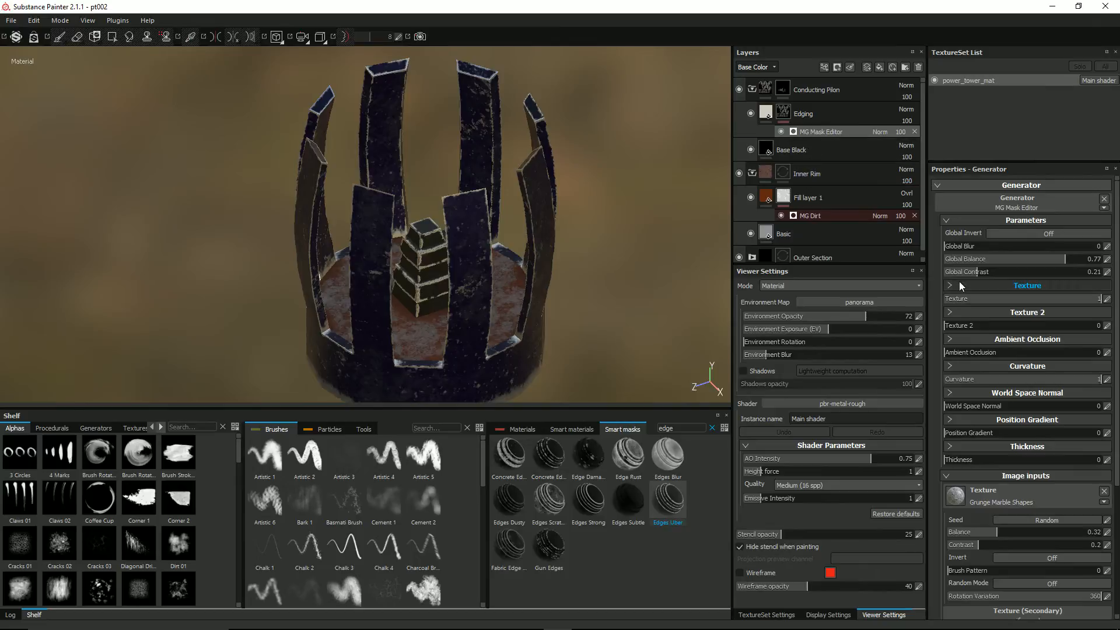
pyautogui.moveTo(1066, 263); pyautogui.dragTo(1025, 260)
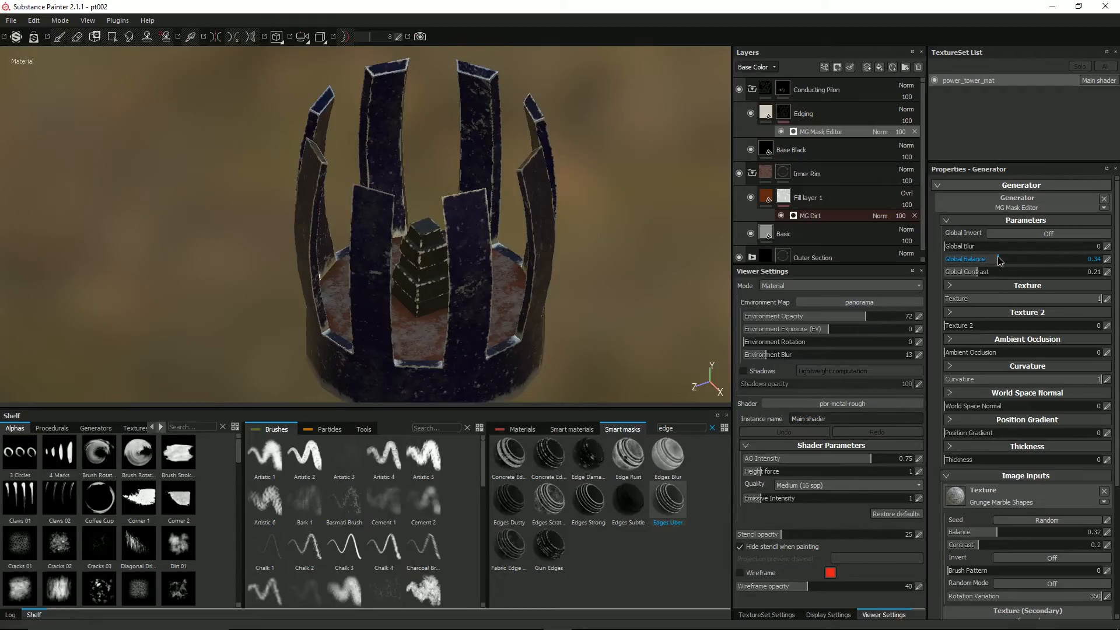
# Try a Sharpen filter on the Edging layer's mask, and remove both the filter and the MG Mask Editor.
pyautogui.click(785, 112)
pyautogui.rightClick(785, 112)
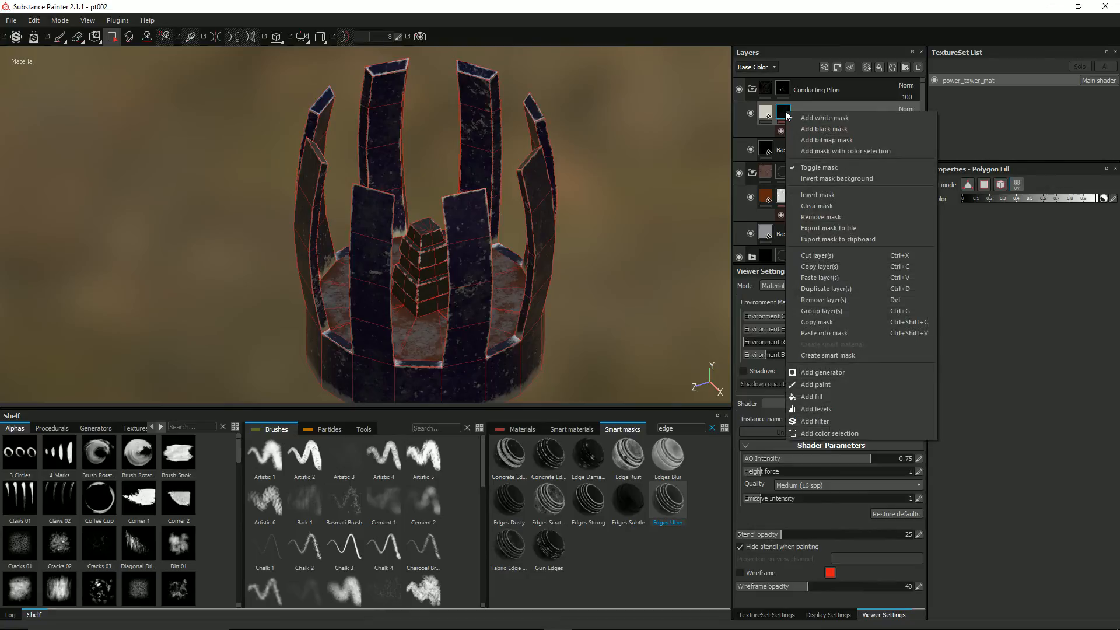
pyautogui.click(816, 421)
pyautogui.click(1037, 198)
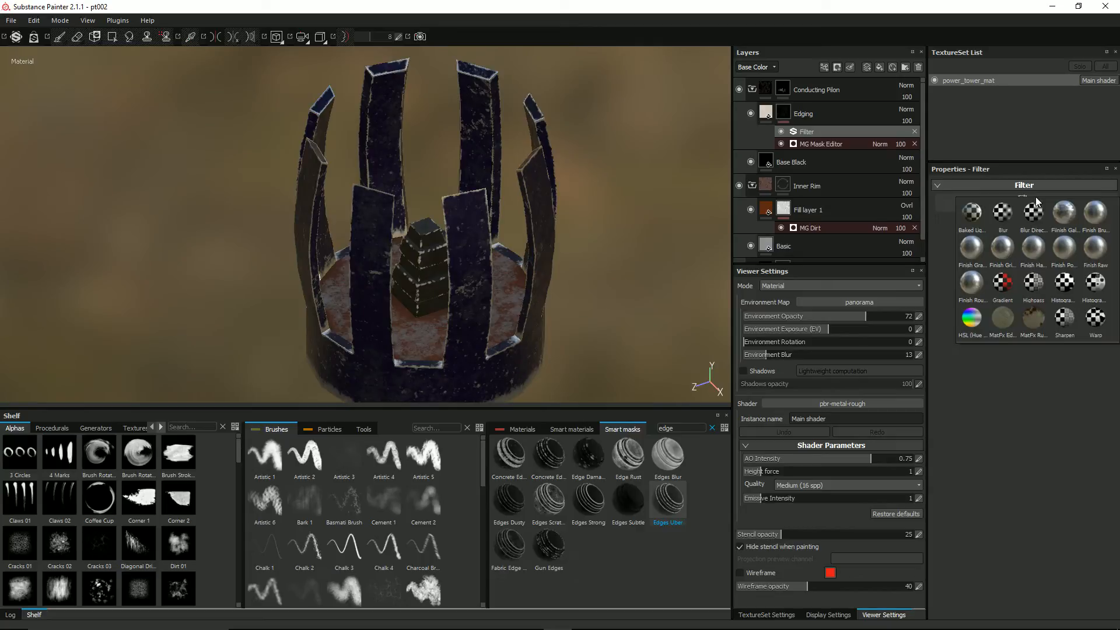
pyautogui.click(1064, 320)
pyautogui.scroll(6, 458, 250)
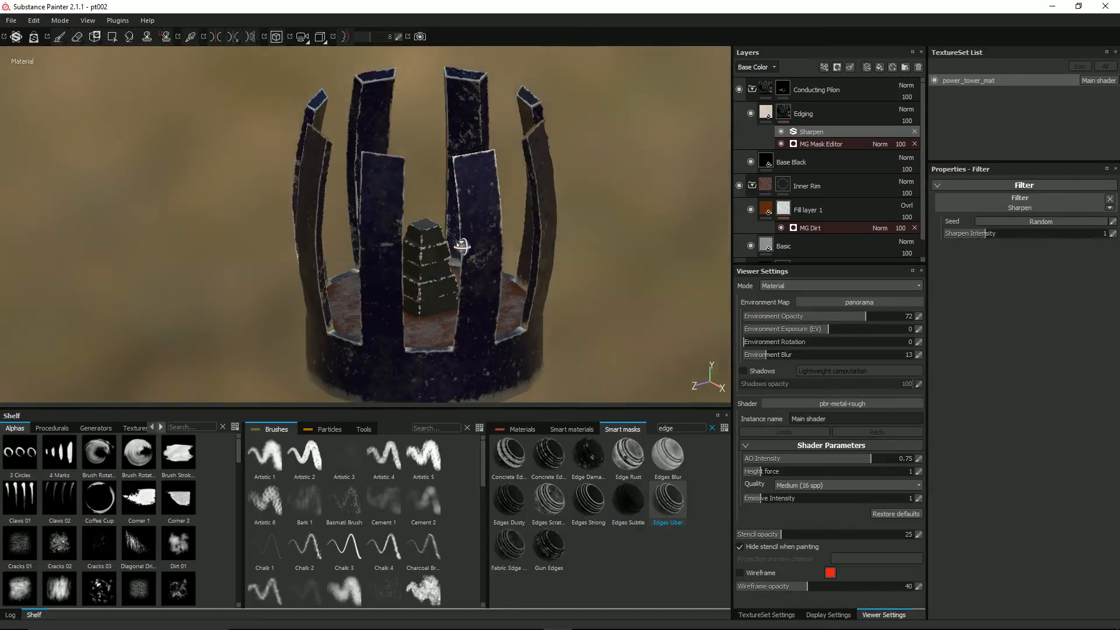
pyautogui.keyDown('alt'); pyautogui.moveTo(449, 250); pyautogui.dragTo(428, 241); pyautogui.keyUp('alt')
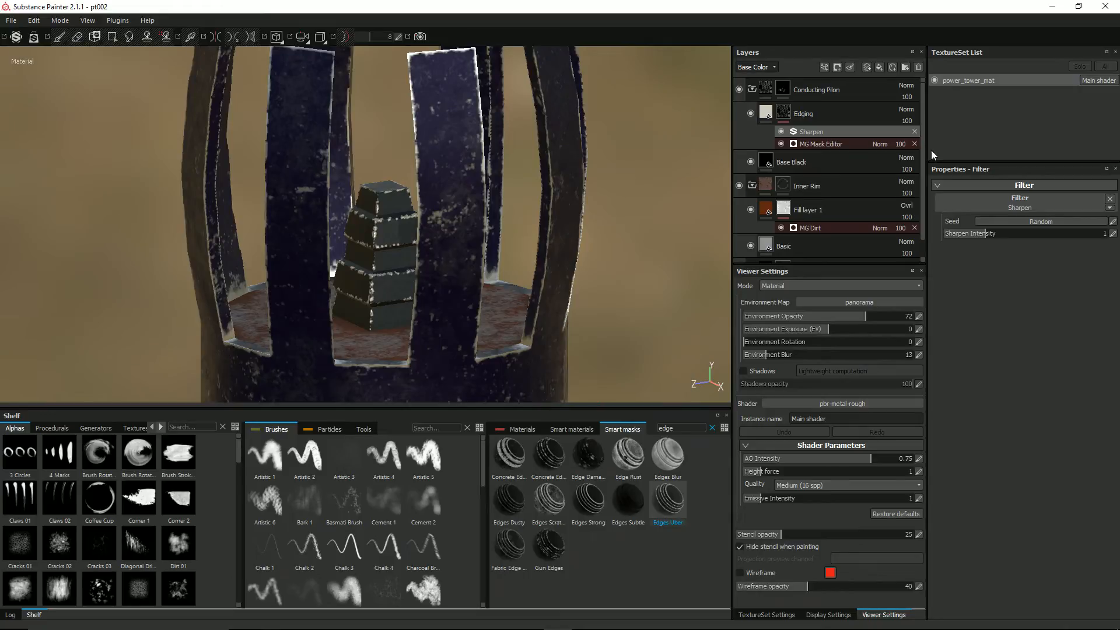
pyautogui.click(914, 132)
pyautogui.click(914, 132)
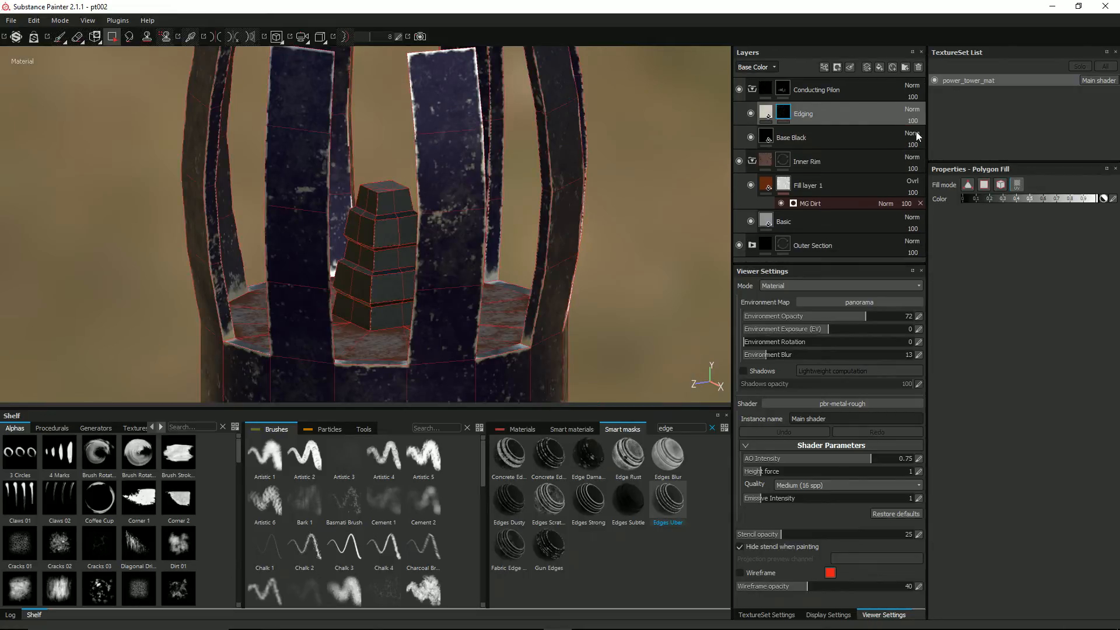
# Apply the Edges Scratched smart mask to the Edging layer, with Grunge Amount 0.09 and Wear Level 0.36.
pyautogui.moveTo(548, 500); pyautogui.dragTo(806, 117)
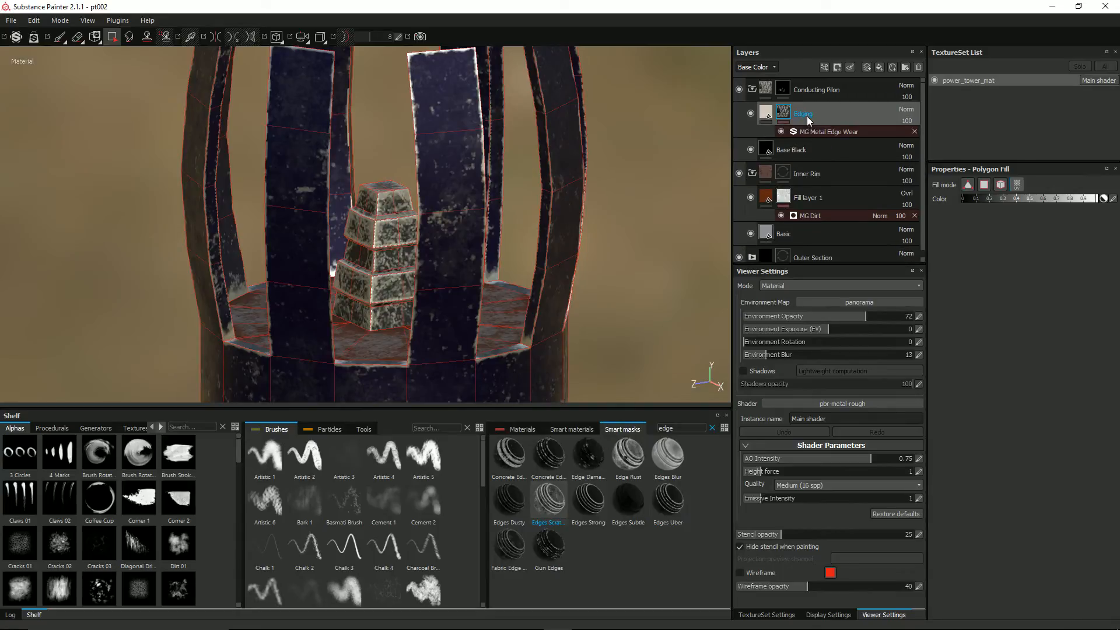
pyautogui.click(821, 129)
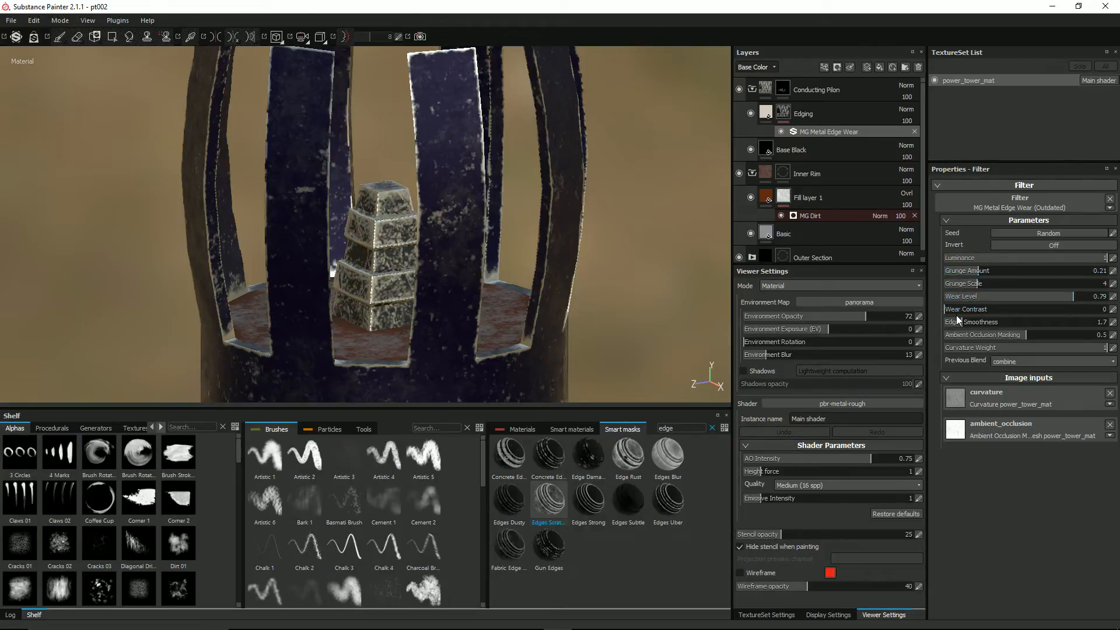
pyautogui.moveTo(977, 269)
pyautogui.mouseDown()
pyautogui.moveTo(932, 273)
pyautogui.moveTo(962, 276)
pyautogui.moveTo(951, 285)
pyautogui.moveTo(963, 285)
pyautogui.mouseUp()
pyautogui.moveTo(1057, 301); pyautogui.dragTo(1003, 300)
# Examine the edge wear on the central pilon and the tower from several angles.
pyautogui.scroll(-3, 399, 150)
pyautogui.keyDown('alt'); pyautogui.moveTo(402, 154); pyautogui.dragTo(513, 150); pyautogui.keyUp('alt')
pyautogui.keyDown('alt'); pyautogui.moveTo(462, 181); pyautogui.dragTo(484, 188); pyautogui.keyUp('alt')
pyautogui.keyDown('alt'); pyautogui.moveTo(483, 189); pyautogui.dragTo(453, 196, button='middle'); pyautogui.keyUp('alt')
pyautogui.keyDown('alt'); pyautogui.moveTo(452, 196); pyautogui.dragTo(255, 252); pyautogui.keyUp('alt')
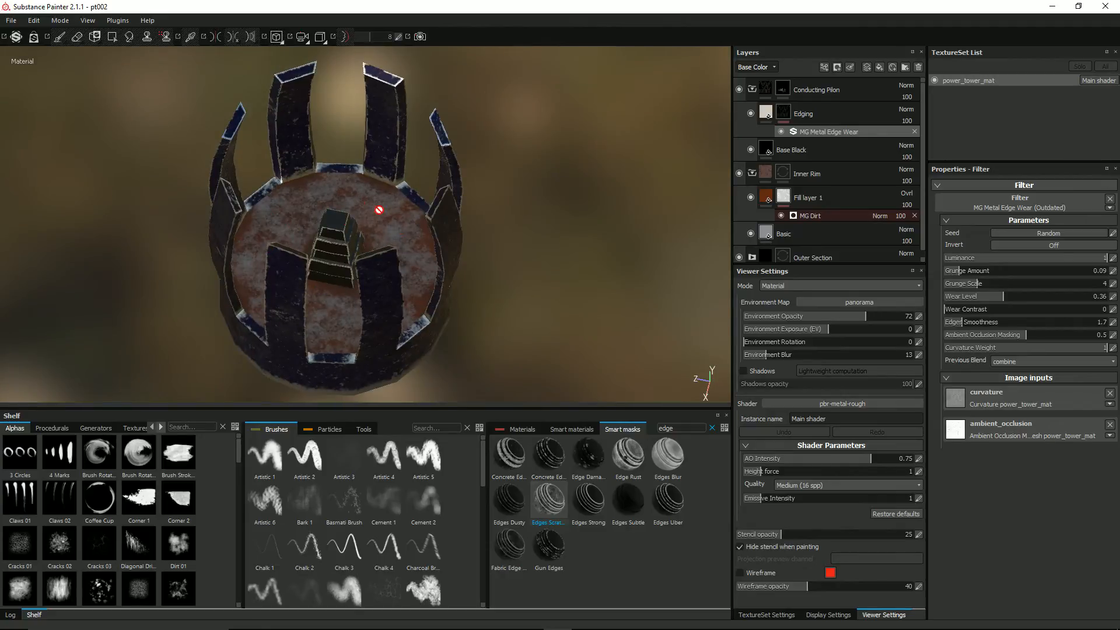
pyautogui.keyDown('alt'); pyautogui.moveTo(312, 229); pyautogui.dragTo(519, 211); pyautogui.keyUp('alt')
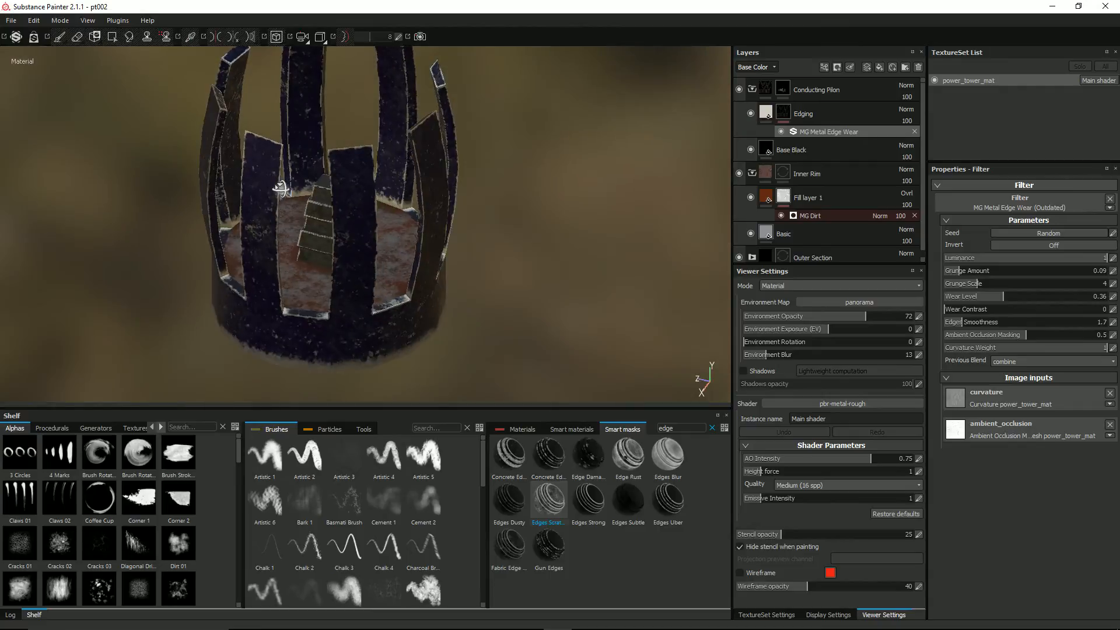
pyautogui.keyDown('alt'); pyautogui.moveTo(289, 231); pyautogui.dragTo(446, 252); pyautogui.keyUp('alt')
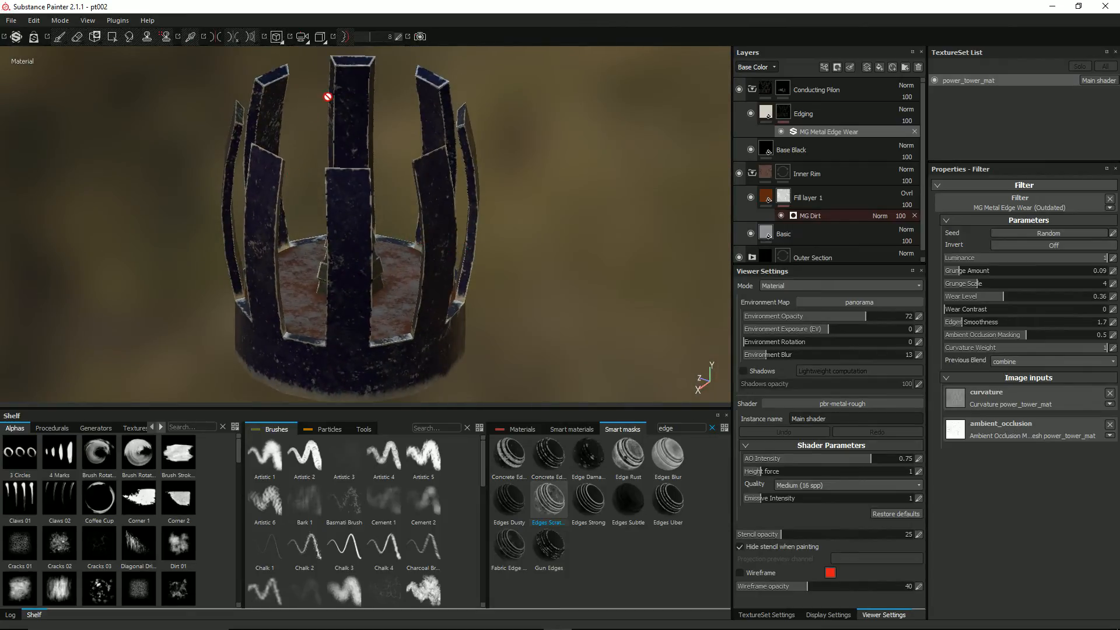
pyautogui.keyDown('alt'); pyautogui.moveTo(350, 120); pyautogui.dragTo(365, 130); pyautogui.keyUp('alt')
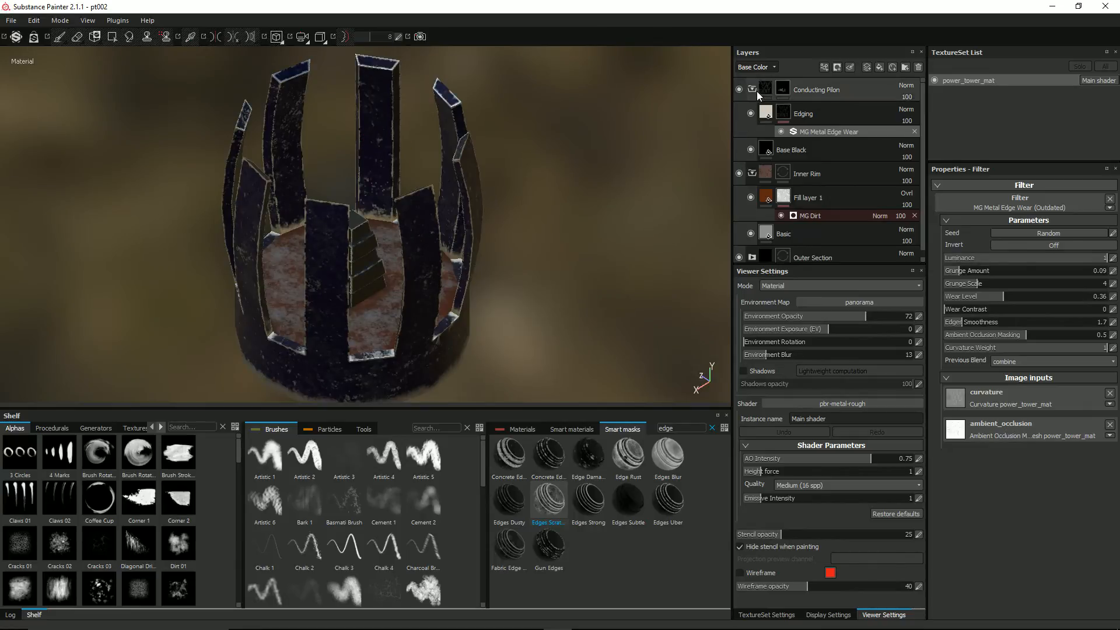
# Collapse the Conducting Pilon and Inner Rim groups and add a paint layer above Ground Dirt in the Outer Section group.
pyautogui.click(753, 90)
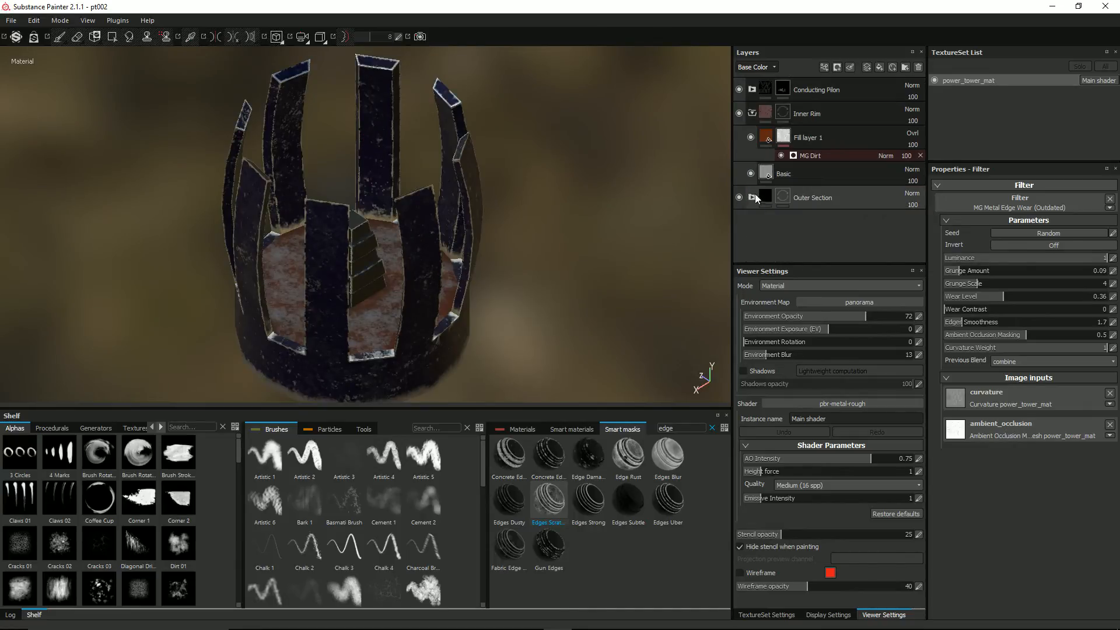
pyautogui.click(752, 114)
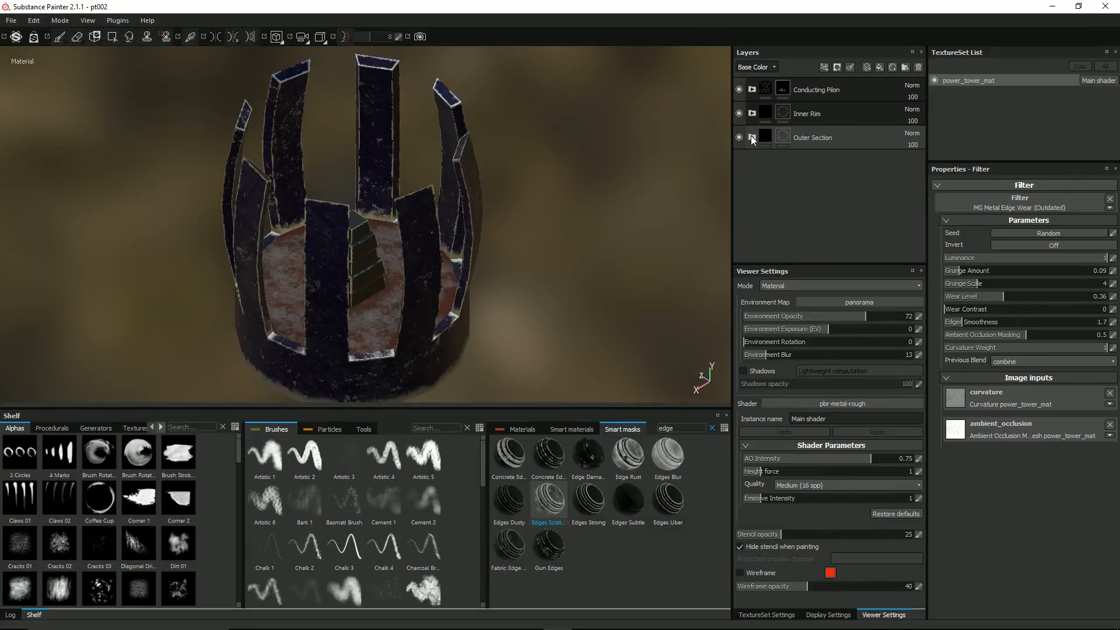
pyautogui.click(752, 137)
pyautogui.click(834, 163)
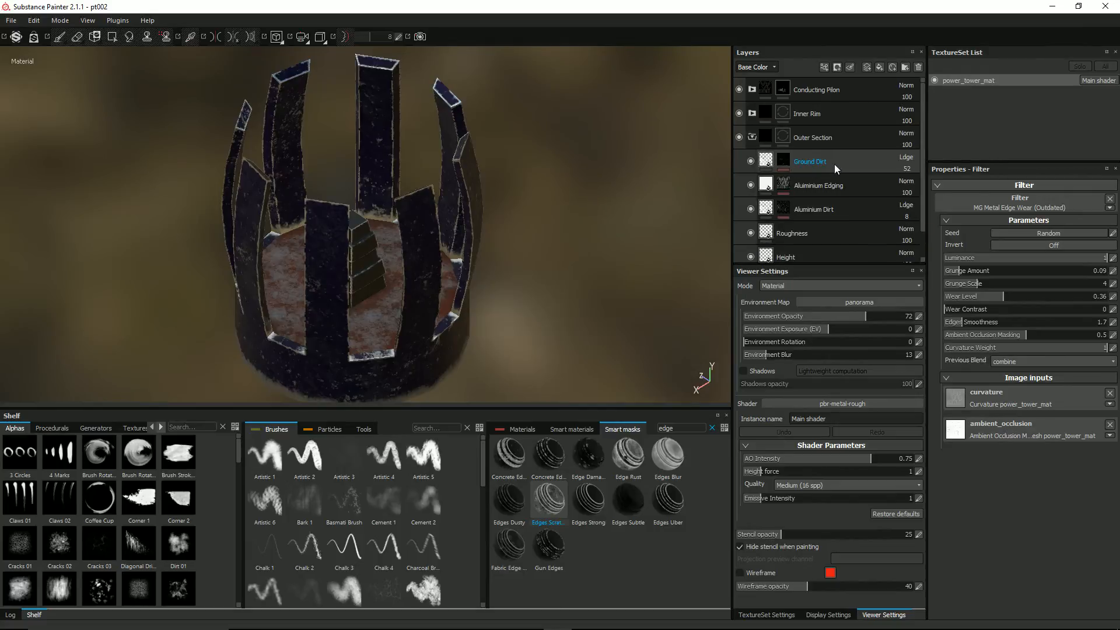
pyautogui.click(867, 66)
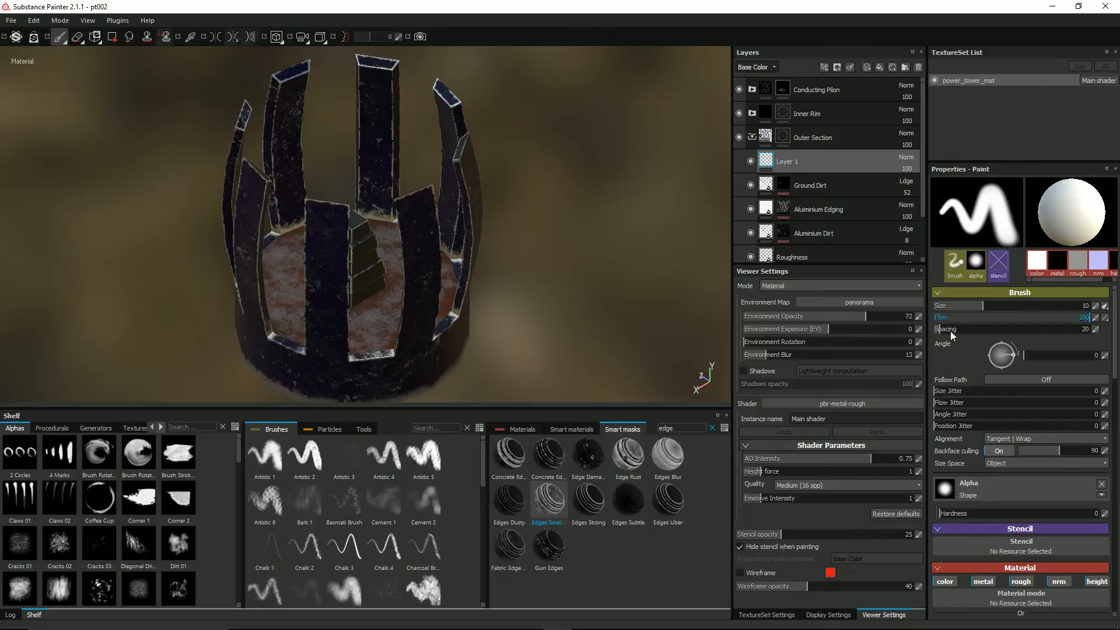
# Limit the brush material to the color and height channels by turning off nrm, rough and metal.
pyautogui.scroll(-5, 1017, 438)
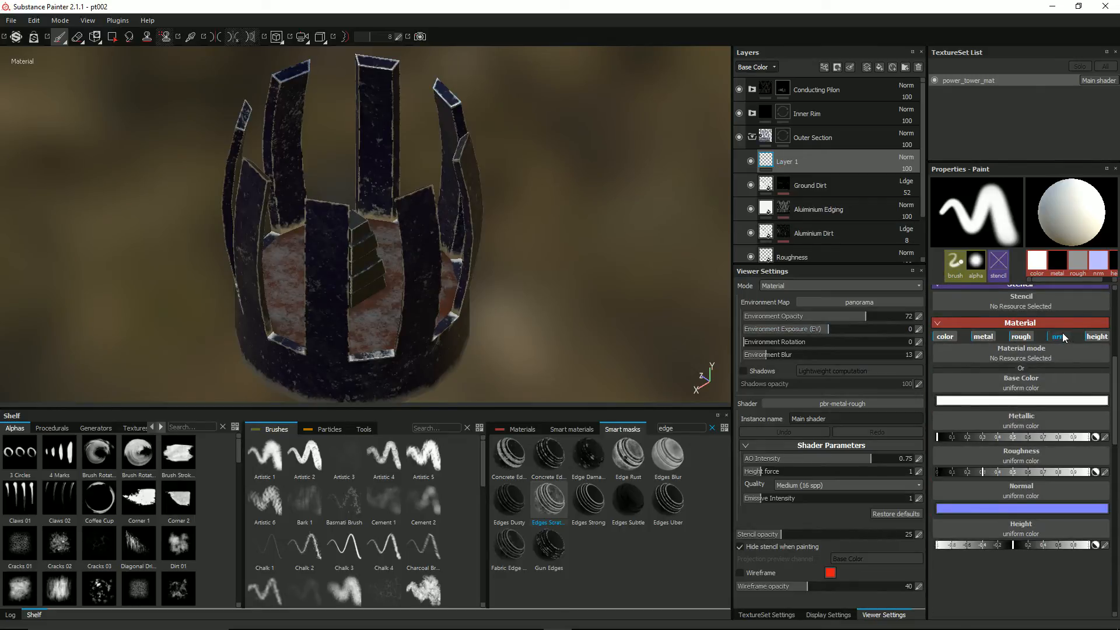
pyautogui.click(1060, 335)
pyautogui.click(1018, 337)
pyautogui.click(983, 337)
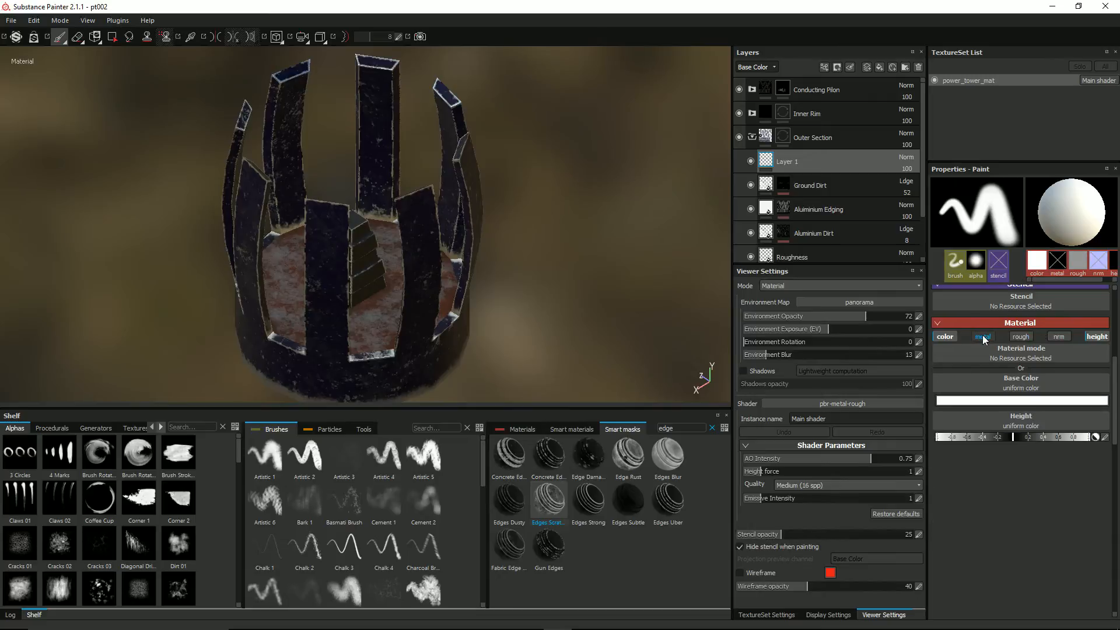
pyautogui.click(980, 401)
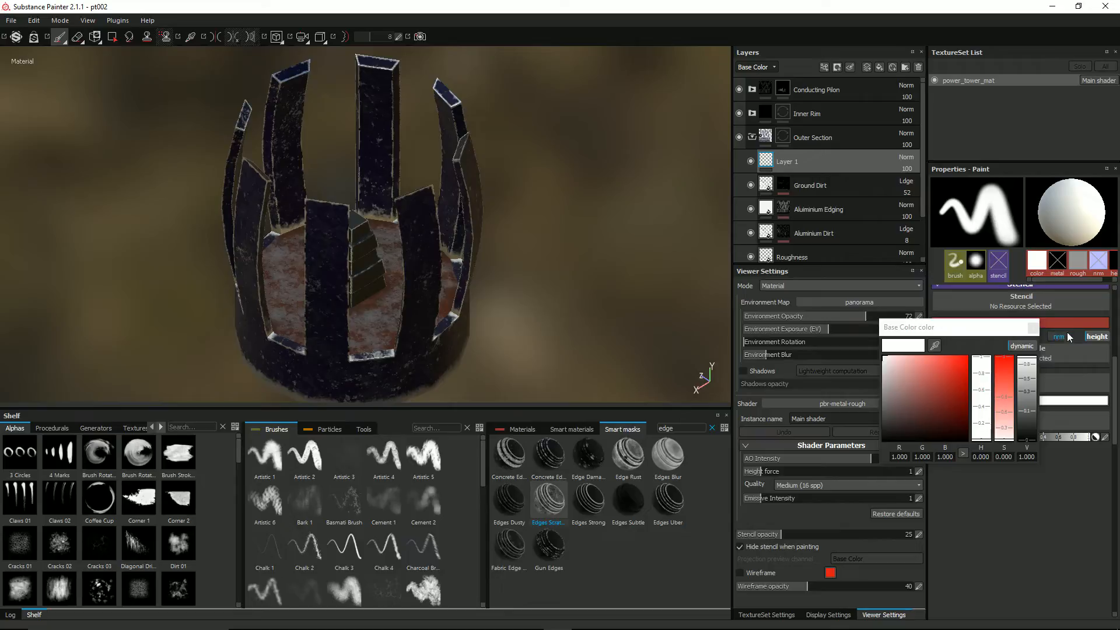
pyautogui.click(522, 430)
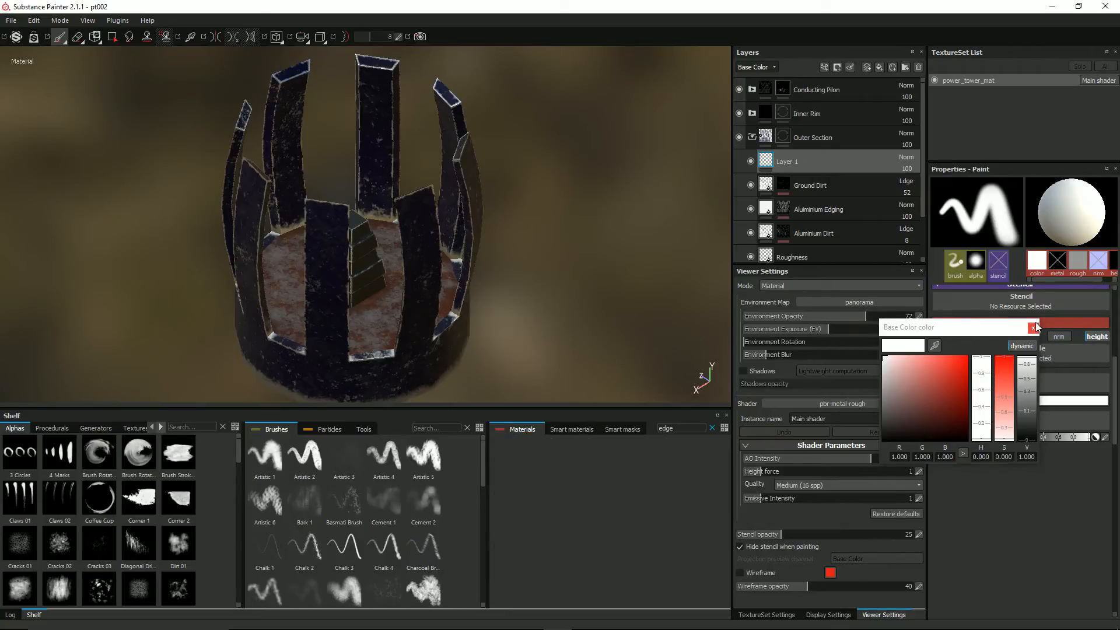
pyautogui.click(1034, 328)
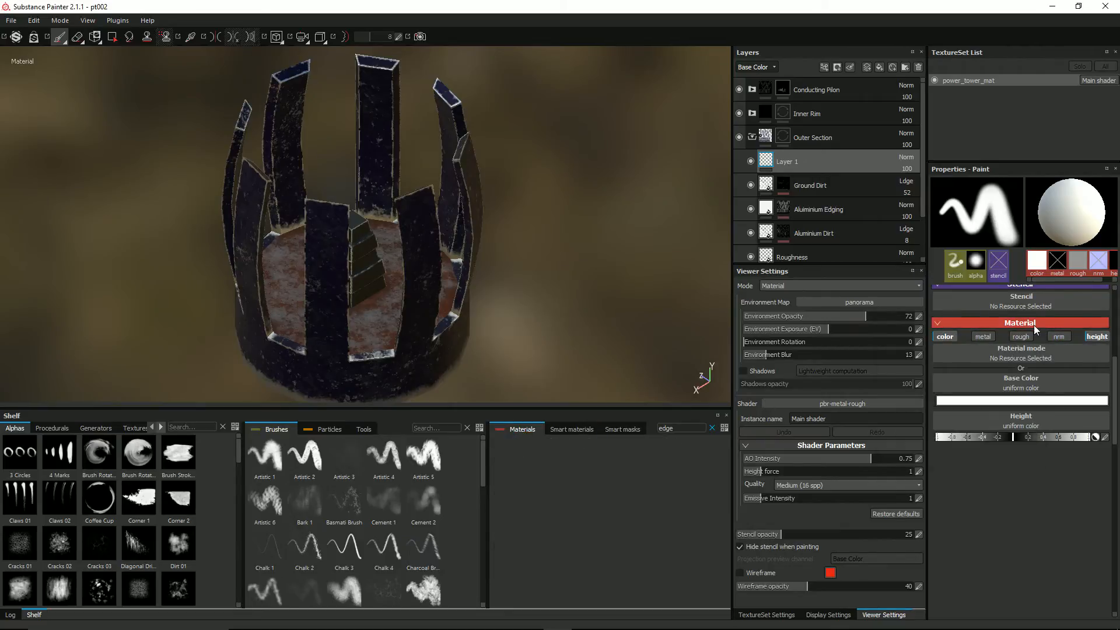
pyautogui.click(1000, 402)
pyautogui.click(935, 345)
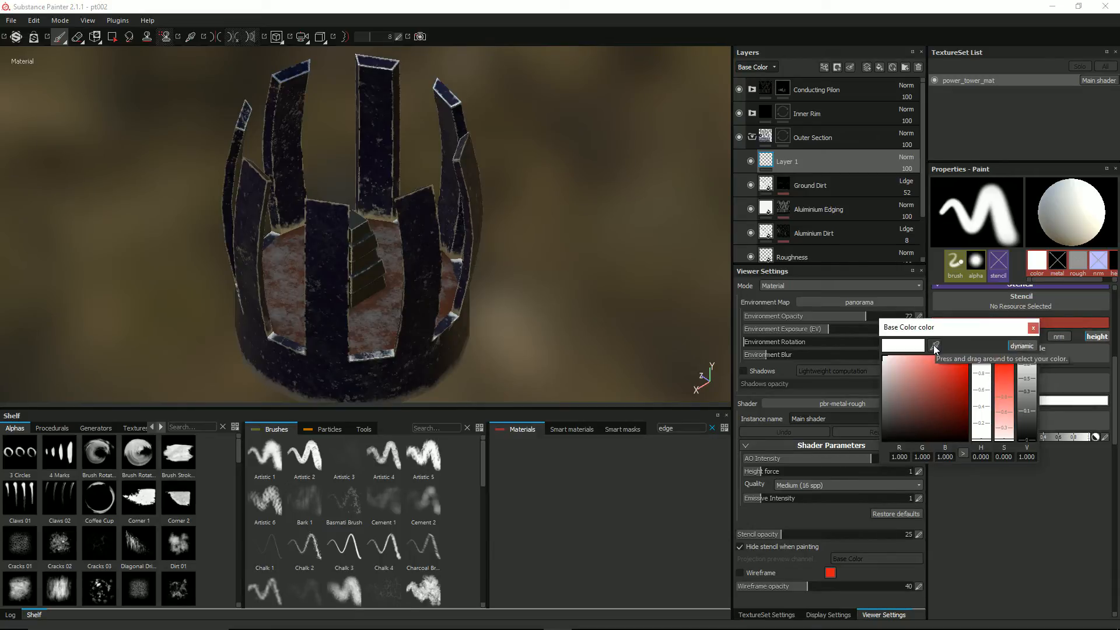
# Rename the new paint layer in the Outer Section group to Insets and close the base color picker.
pyautogui.click(771, 169)
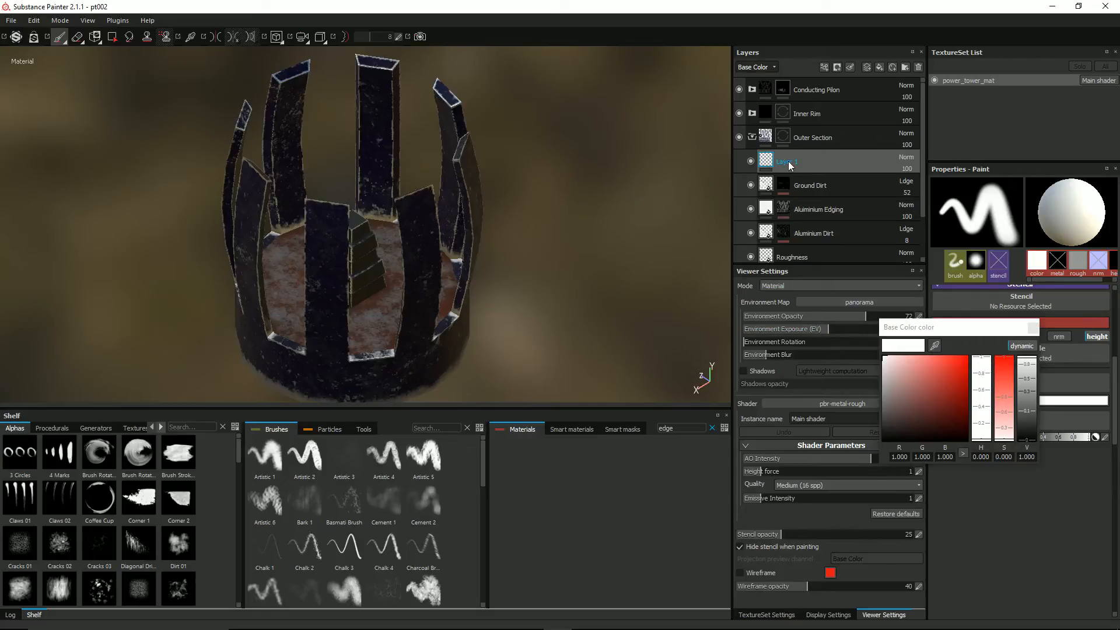
pyautogui.doubleClick(789, 163)
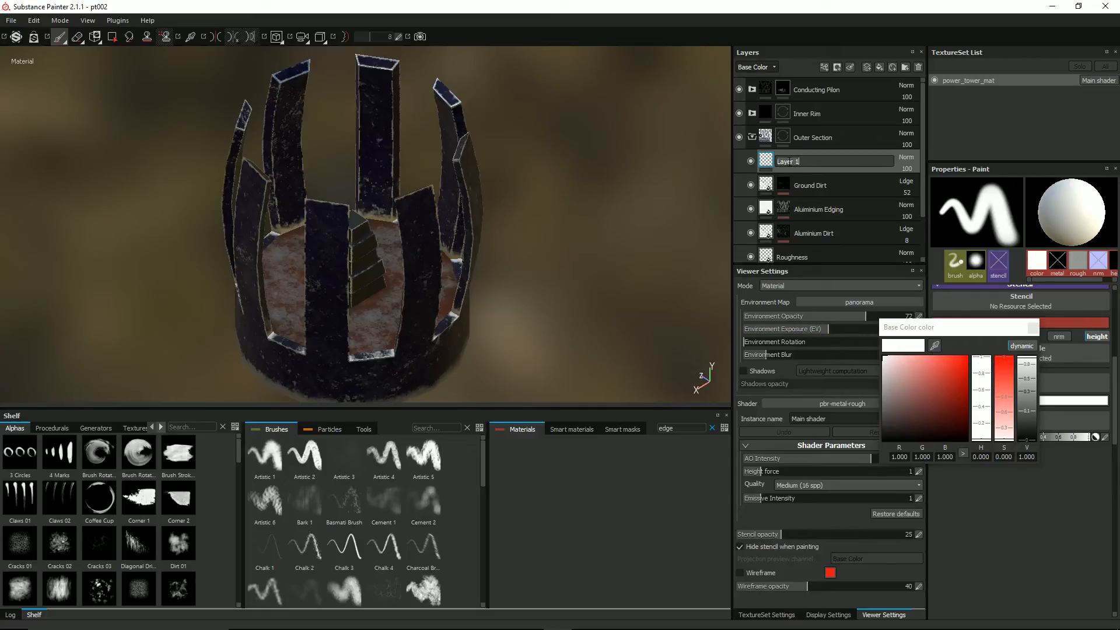
pyautogui.write('Insets')
pyautogui.press('Return')
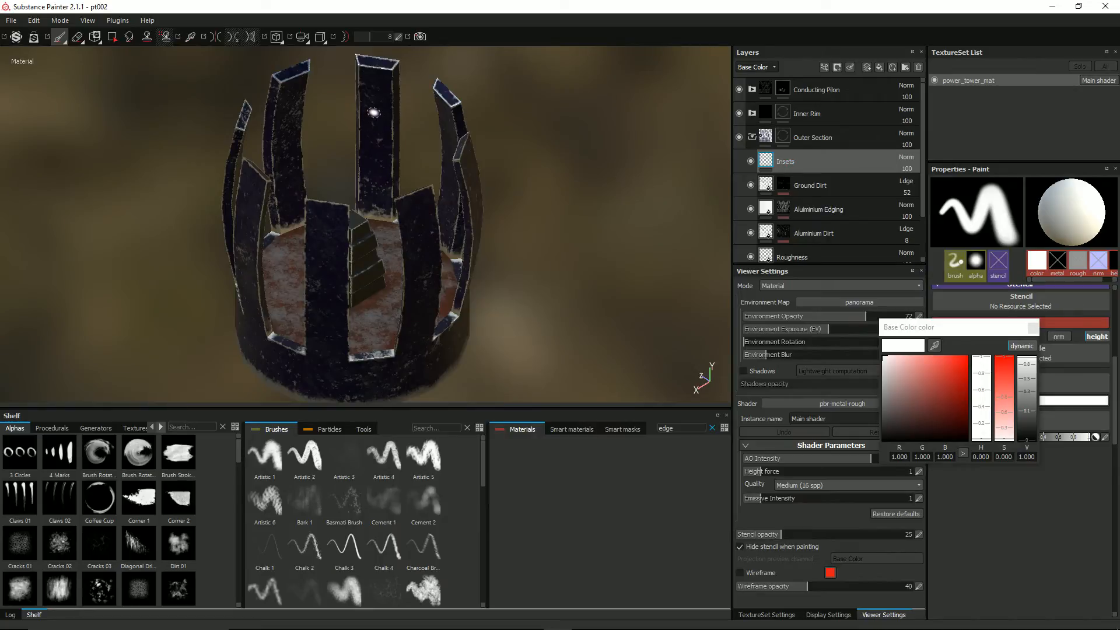
pyautogui.click(1035, 331)
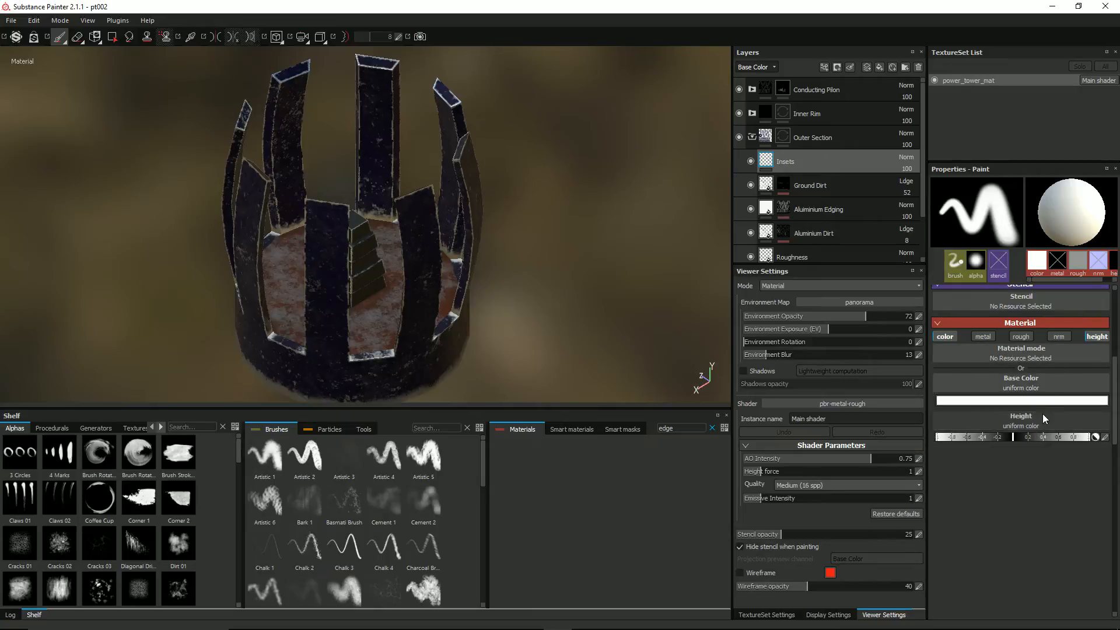
# Set the brush alpha to line_thin for painting on the tower's upright panels.
pyautogui.scroll(3, 1075, 399)
pyautogui.click(1021, 352)
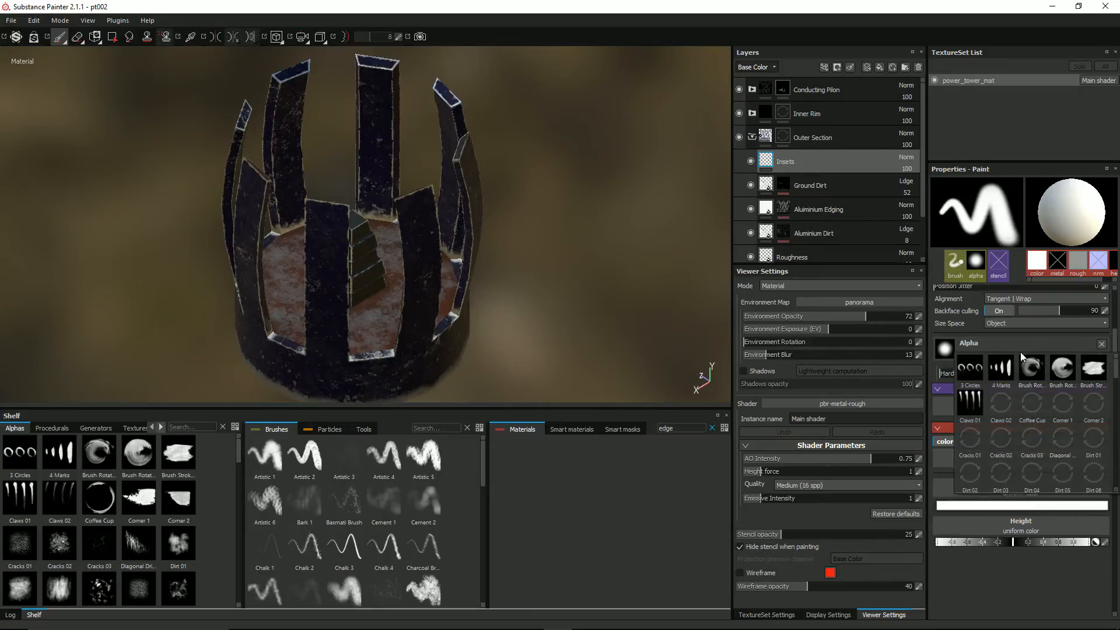
pyautogui.scroll(-3, 1062, 407)
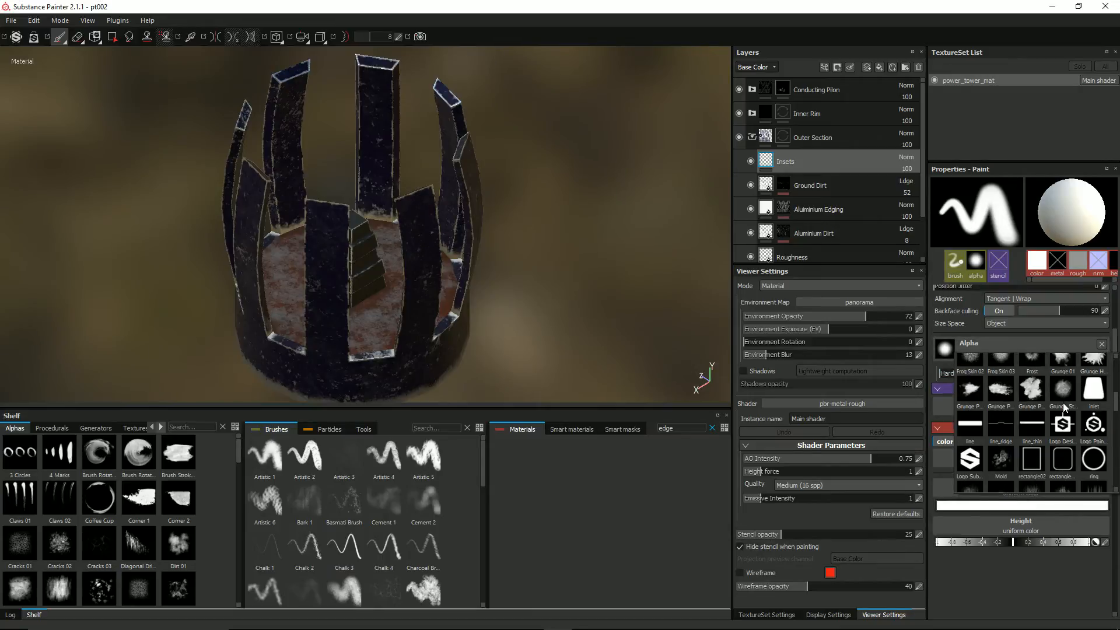
pyautogui.click(1032, 426)
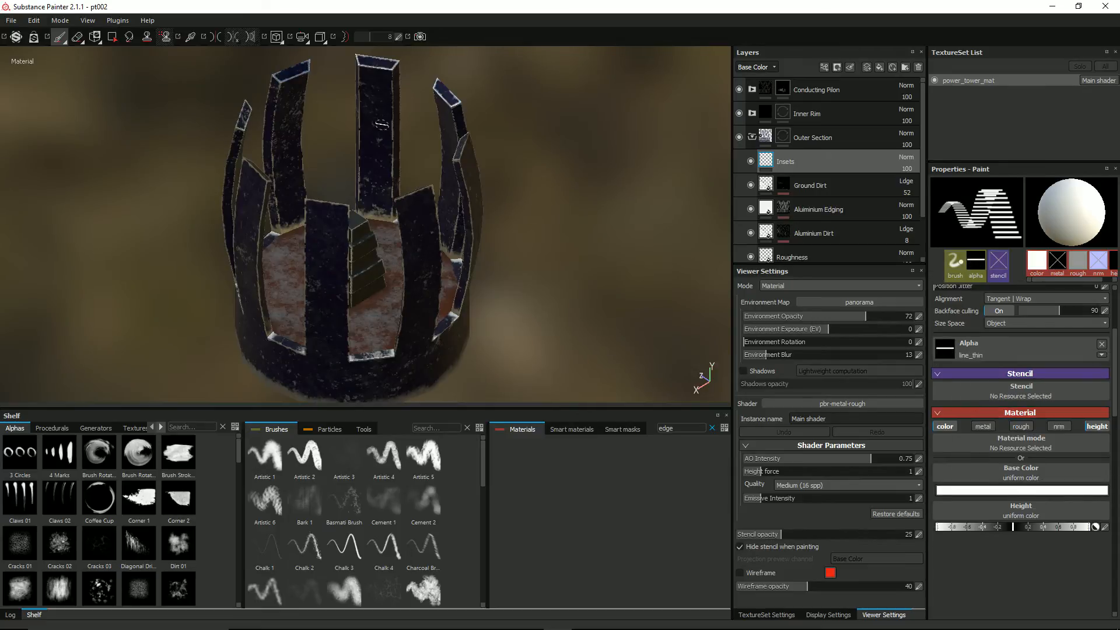
pyautogui.keyDown('alt'); pyautogui.moveTo(367, 101); pyautogui.dragTo(384, 98); pyautogui.keyUp('alt')
pyautogui.keyDown('alt'); pyautogui.moveTo(415, 107); pyautogui.dragTo(408, 189); pyautogui.keyUp('alt')
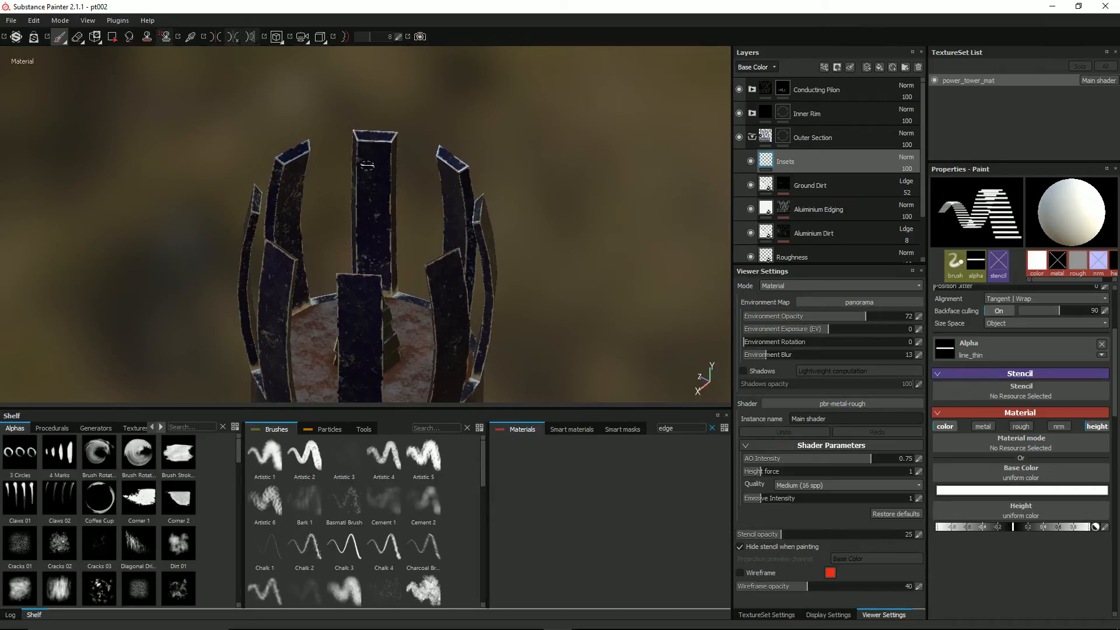
# Try painting a column of thin line insets down the inner face of an upright panel.
pyautogui.moveTo(366, 173)
pyautogui.keyDown('alt'); pyautogui.mouseDown()
pyautogui.moveTo(393, 197)
pyautogui.moveTo(374, 193)
pyautogui.mouseUp(); pyautogui.keyUp('alt')
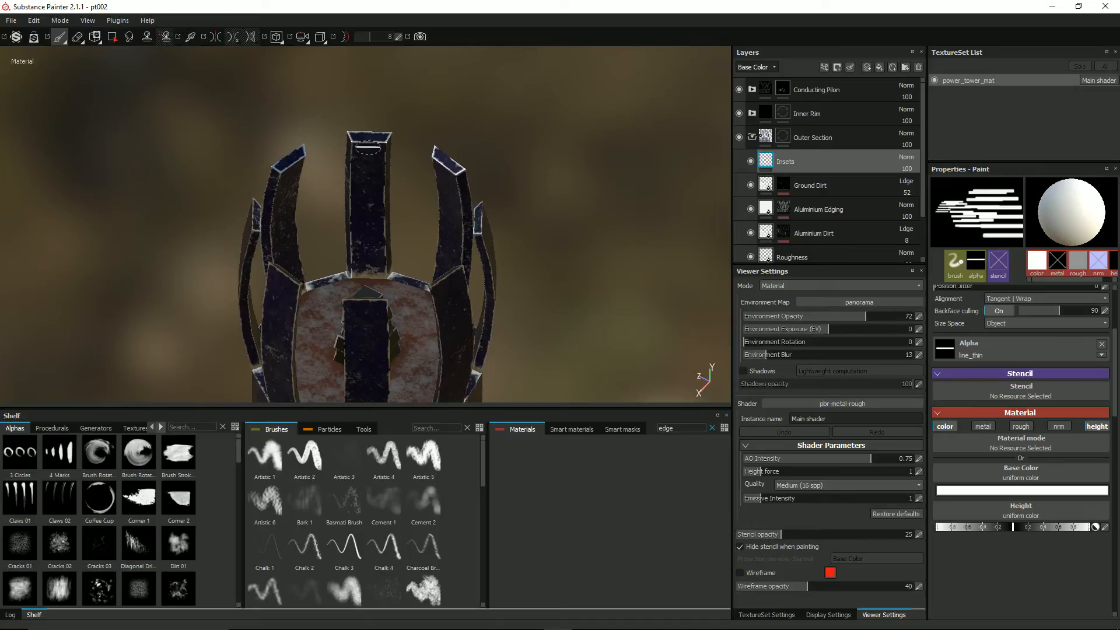
pyautogui.keyDown('shift'); pyautogui.click(368, 274); pyautogui.keyUp('shift')
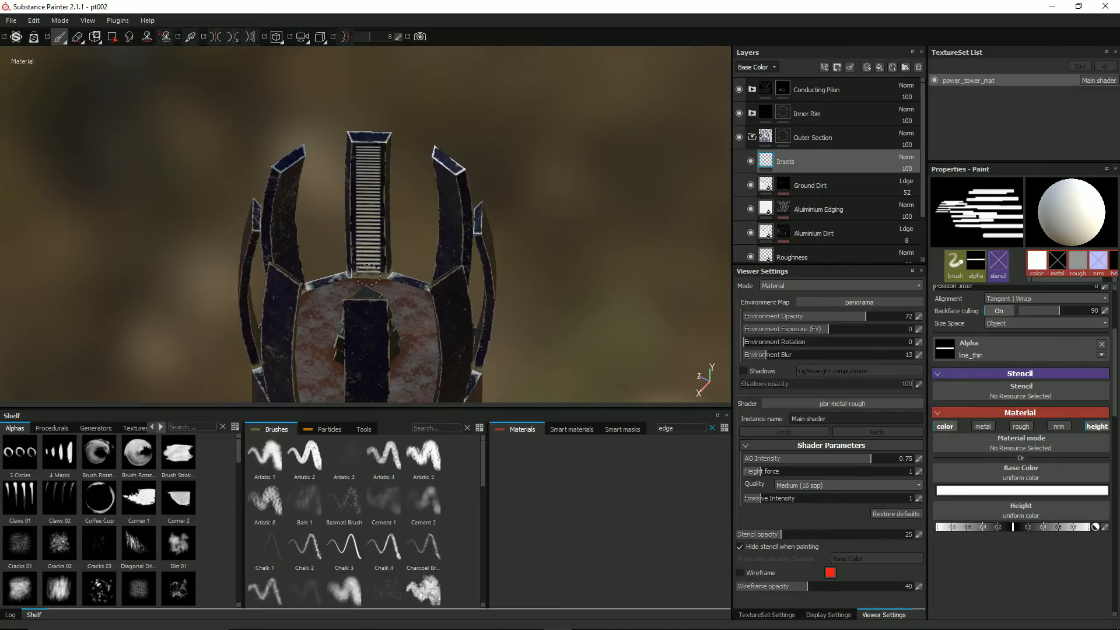
pyautogui.keyDown('alt'); pyautogui.moveTo(445, 224); pyautogui.dragTo(303, 195); pyautogui.keyUp('alt')
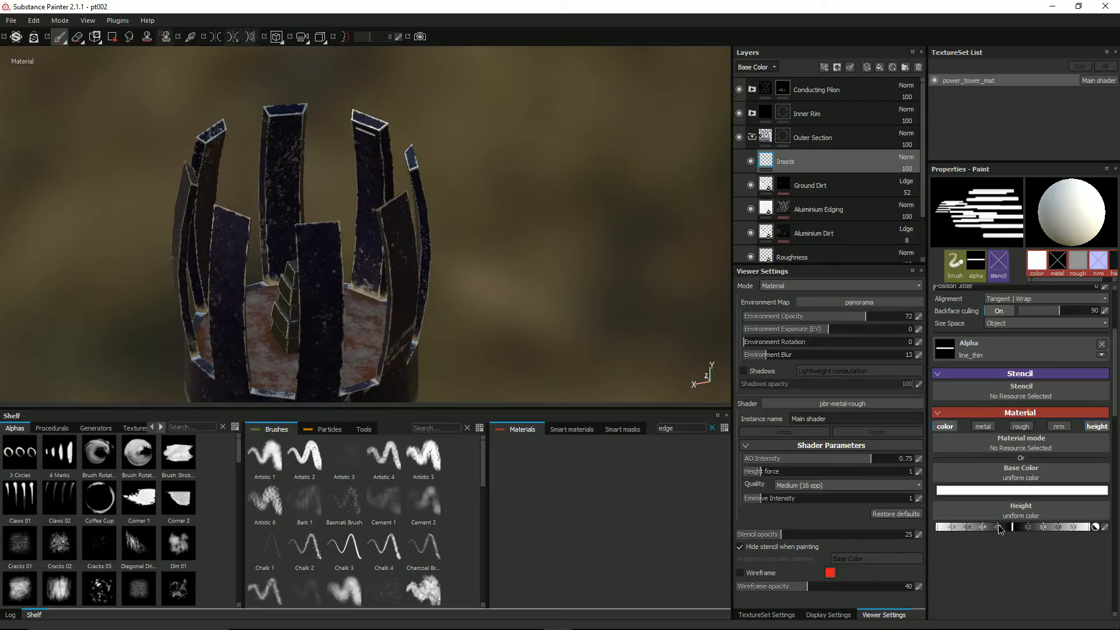
pyautogui.keyDown('alt'); pyautogui.moveTo(345, 160); pyautogui.dragTo(398, 157); pyautogui.keyUp('alt')
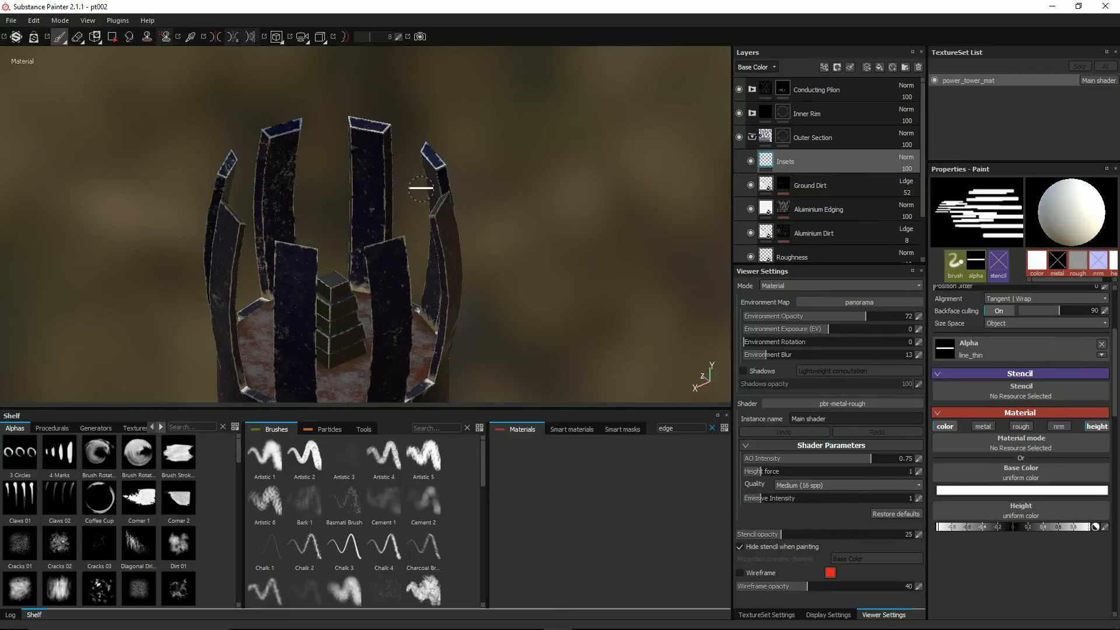
pyautogui.click(368, 162)
pyautogui.moveTo(446, 194)
pyautogui.keyDown('alt'); pyautogui.mouseDown()
pyautogui.moveTo(470, 170)
pyautogui.moveTo(422, 182)
pyautogui.mouseUp(); pyautogui.keyUp('alt')
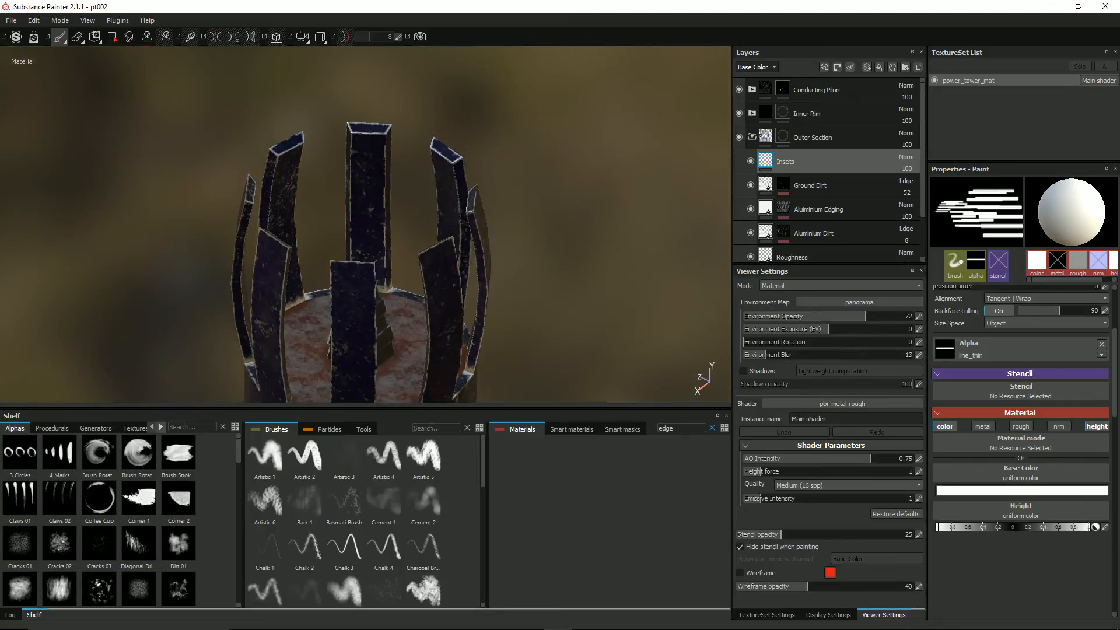
# Change the brush alpha from line_thin to the thicker line alpha.
pyautogui.click(976, 352)
pyautogui.scroll(-10, 1048, 432)
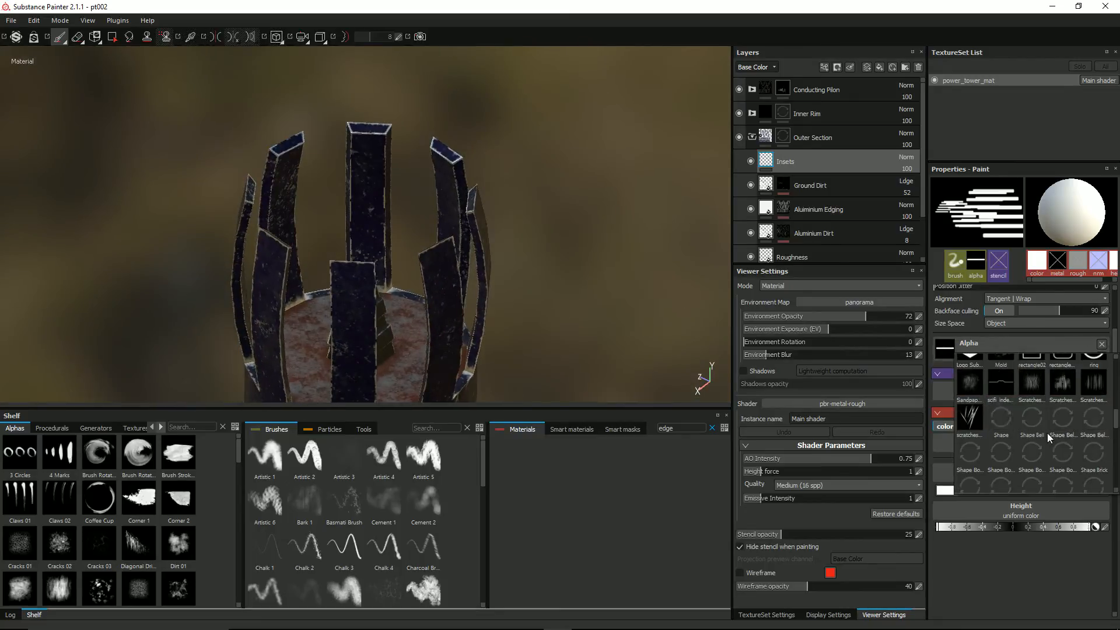
pyautogui.scroll(-2, 1047, 432)
pyautogui.scroll(8, 1045, 431)
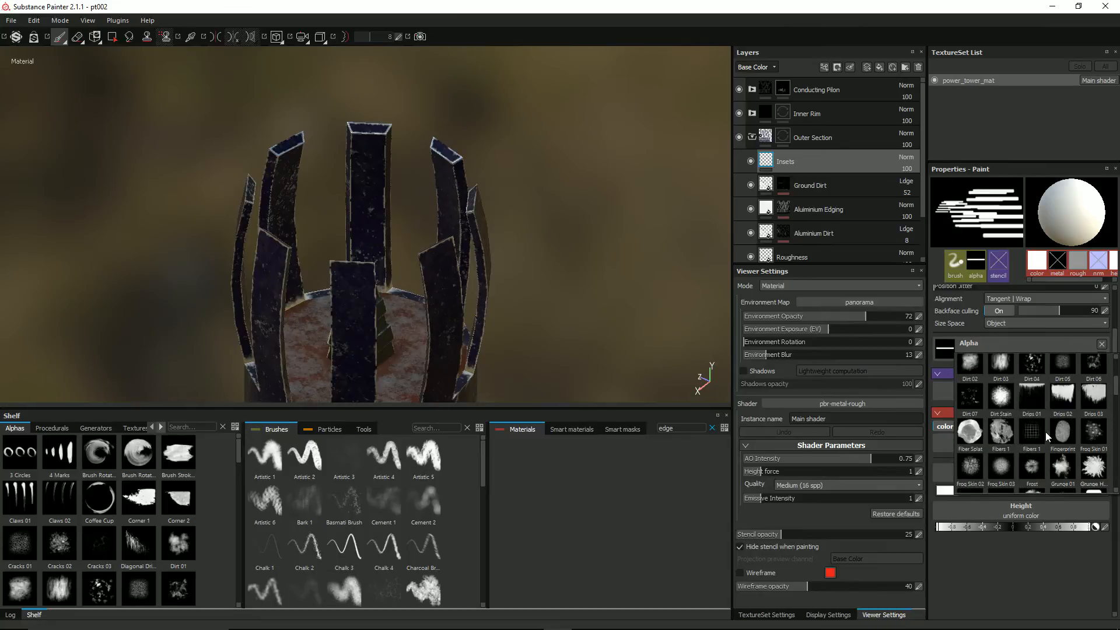
pyautogui.scroll(-3, 1045, 432)
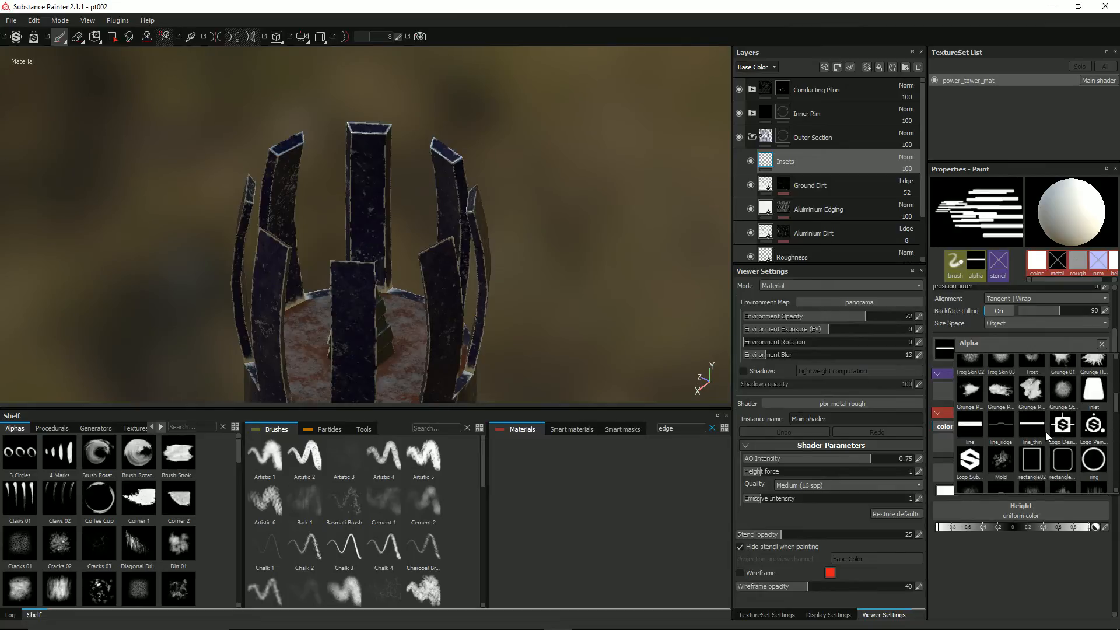
pyautogui.click(970, 426)
# Try a straight column of thicker line insets down the upright panel, and undo the strokes.
pyautogui.keyDown('alt'); pyautogui.moveTo(368, 155); pyautogui.dragTo(366, 162); pyautogui.keyUp('alt')
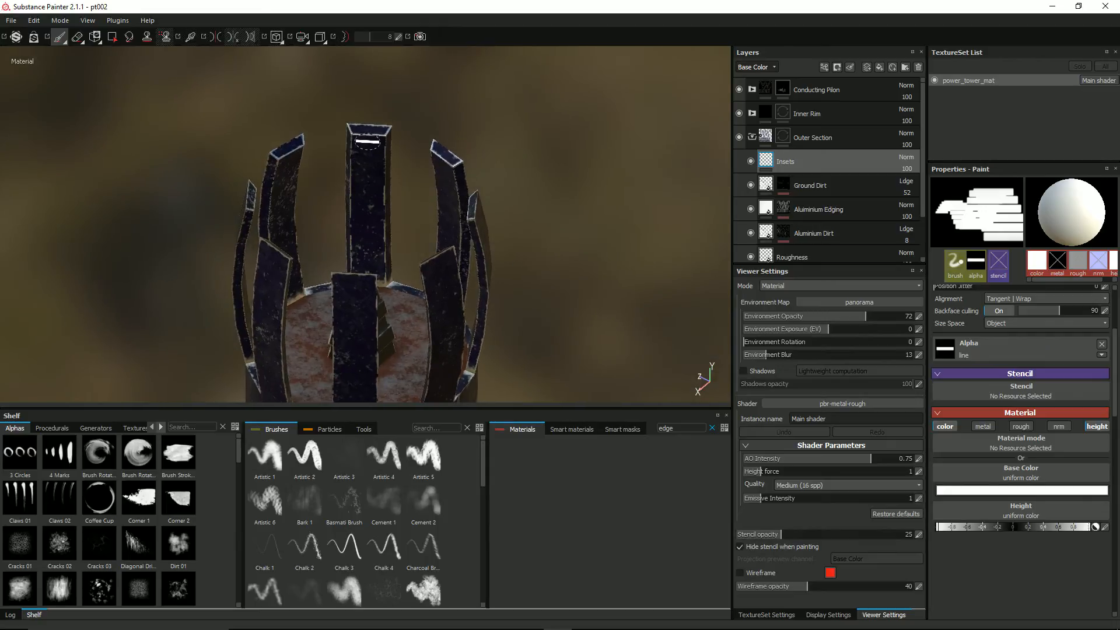
pyautogui.click(368, 142)
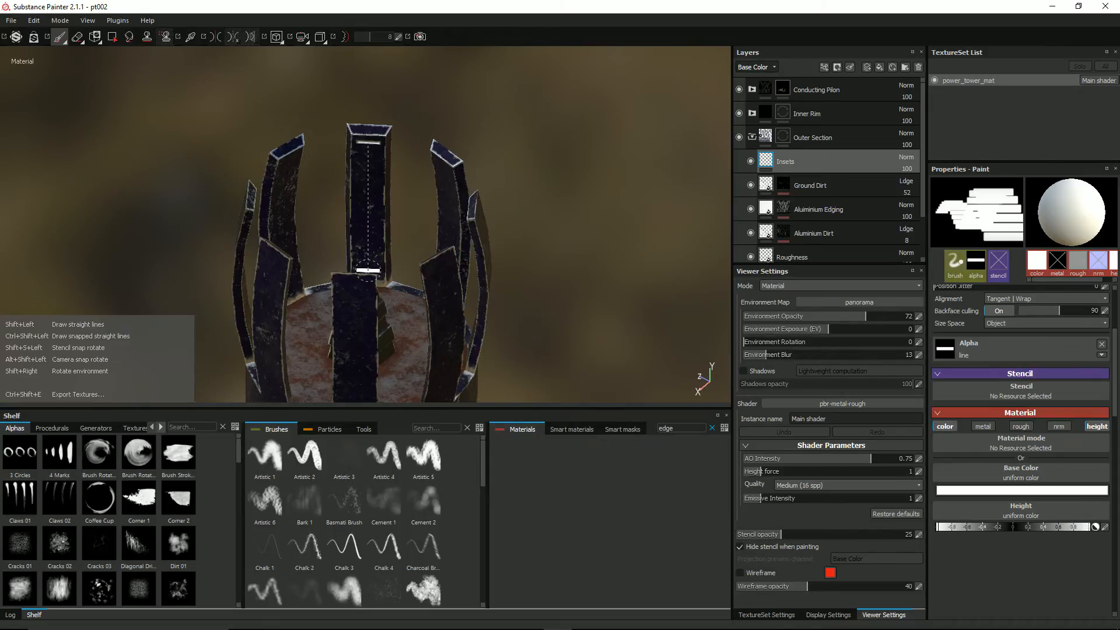
pyautogui.keyDown('shift'); pyautogui.click(368, 269); pyautogui.keyUp('shift')
pyautogui.hotkey('ctrl', 'z')
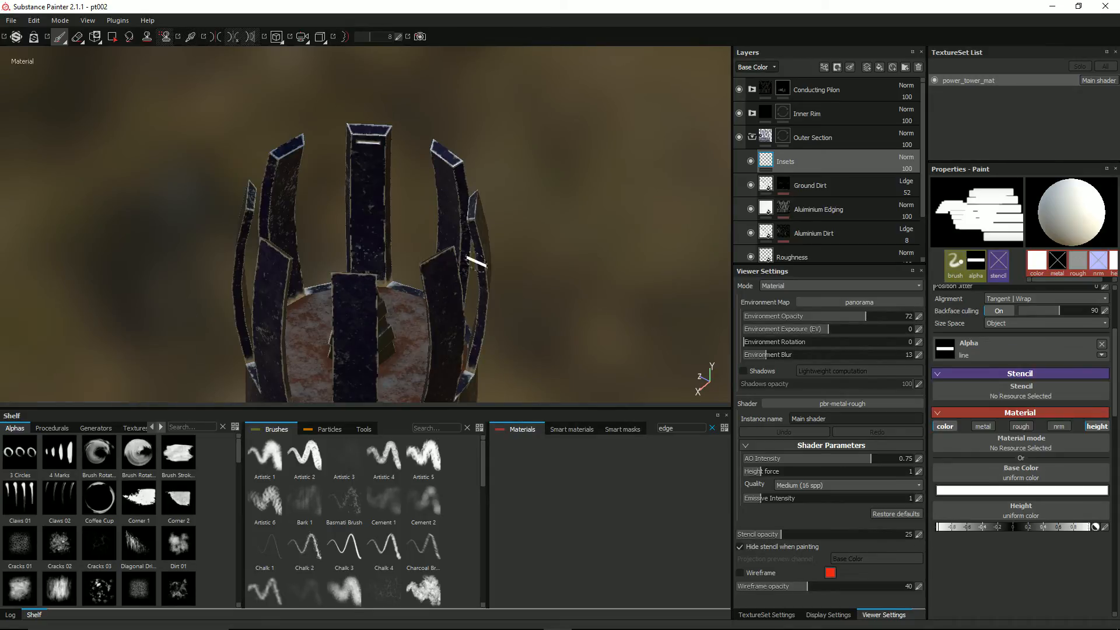
# Set the brush spacing to 40 to spread the line stamps farther apart.
pyautogui.scroll(3, 983, 366)
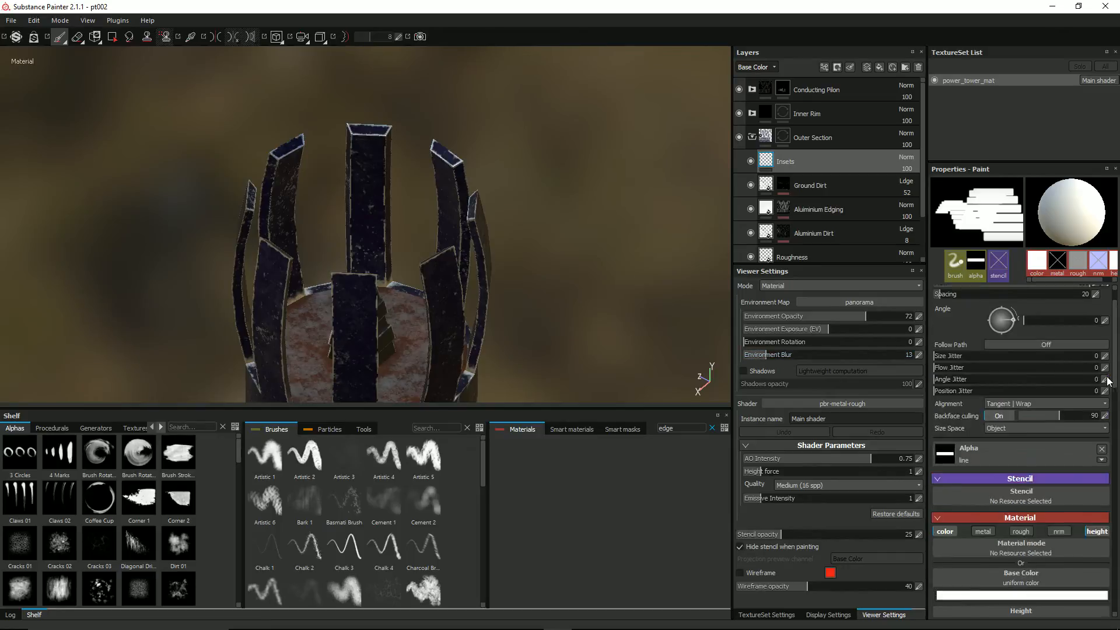
pyautogui.scroll(1, 957, 362)
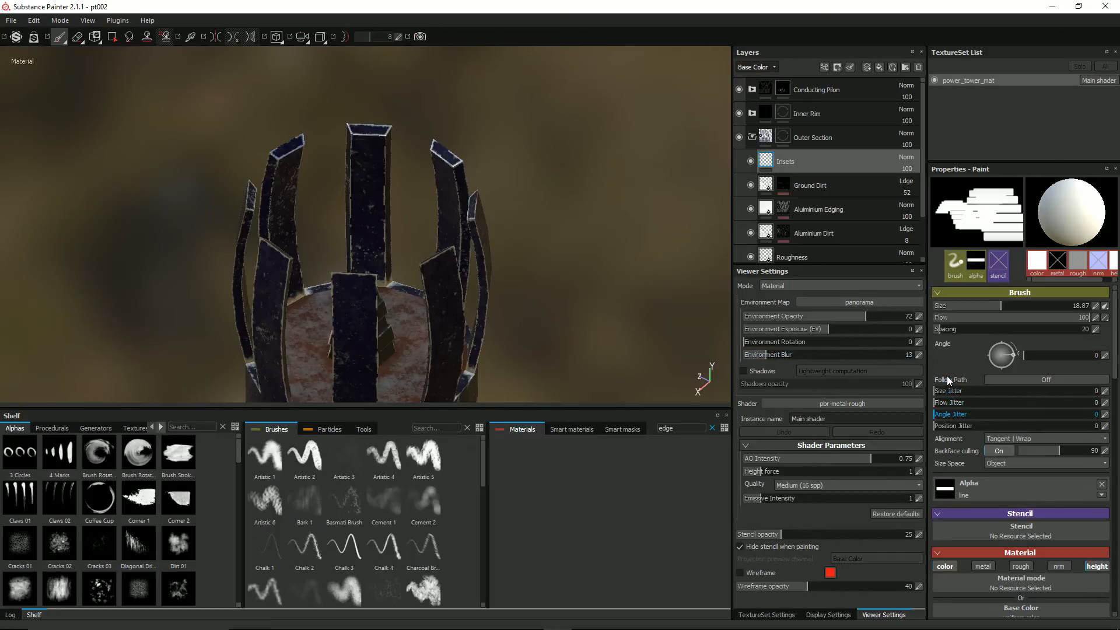
pyautogui.click(1085, 330)
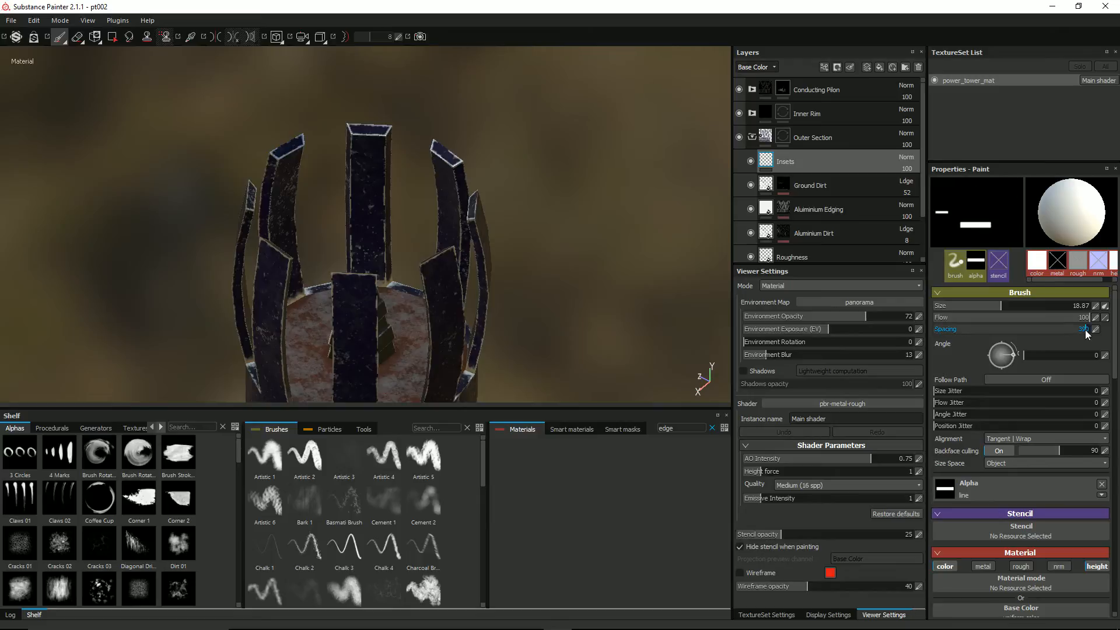
pyautogui.click(1097, 330)
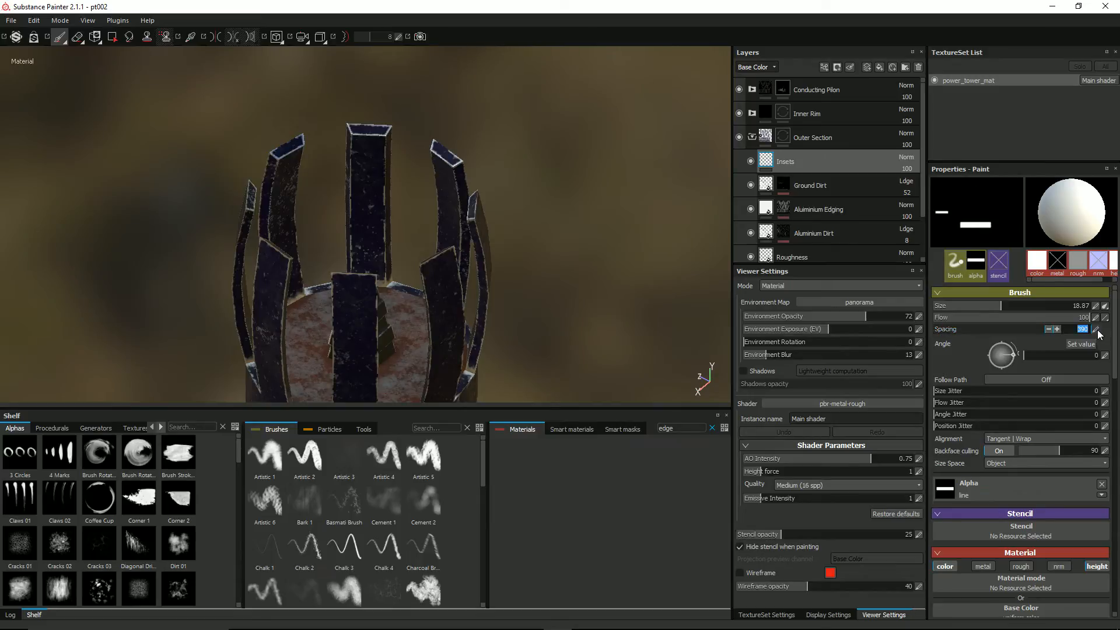
pyautogui.write('40')
pyautogui.press('Return')
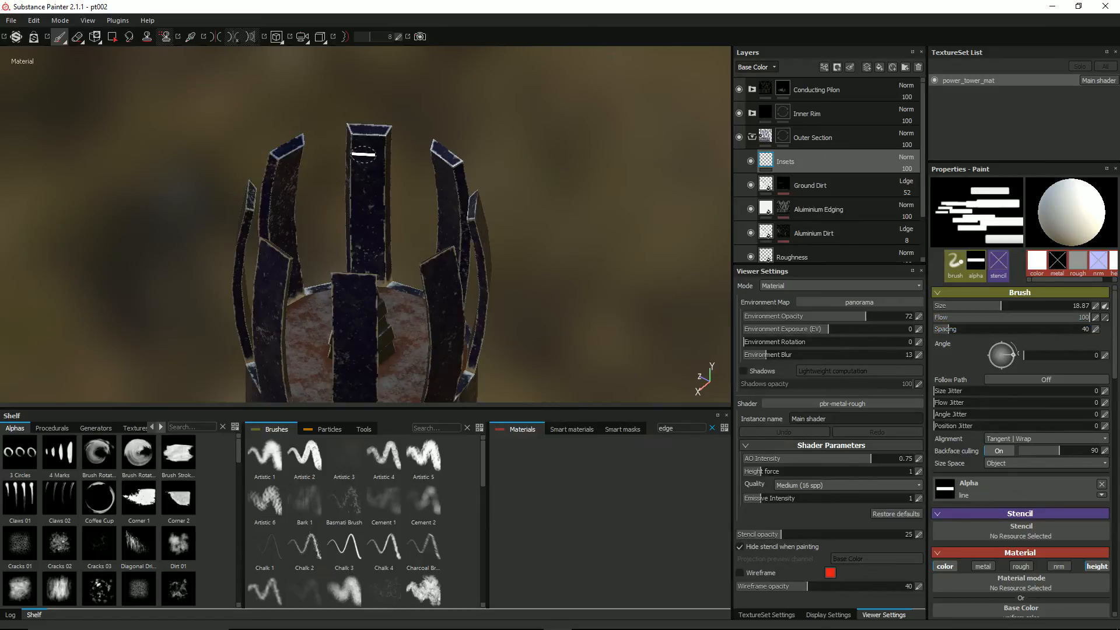
# Test straight columns of the wider-spaced line insets on the upright panel, undoing each attempt.
pyautogui.click(369, 141)
pyautogui.keyDown('shift'); pyautogui.click(366, 267); pyautogui.keyUp('shift')
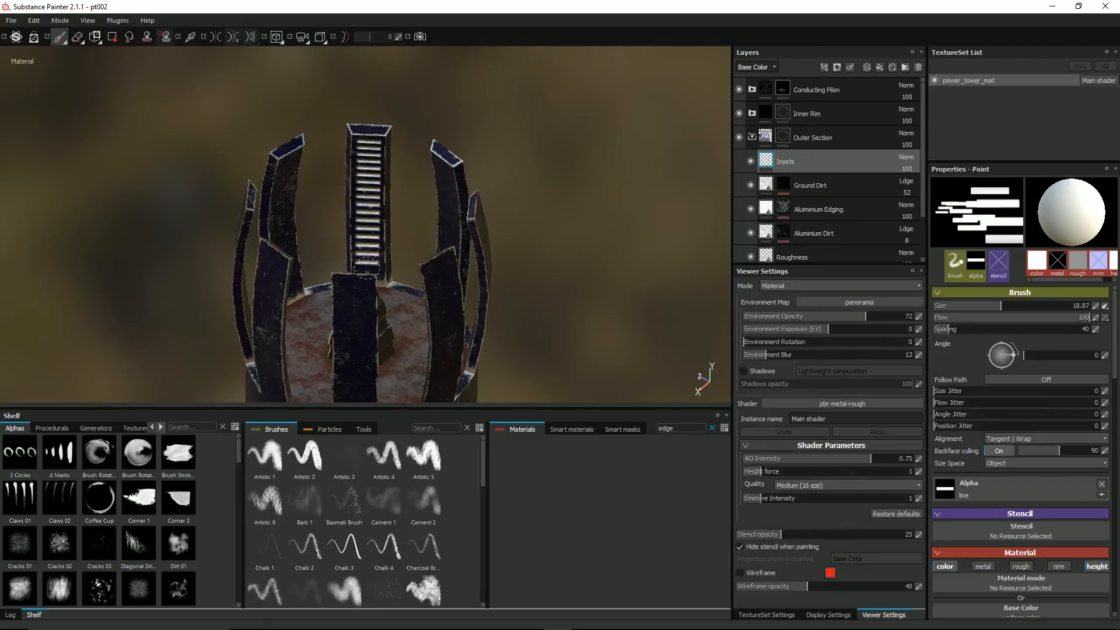
pyautogui.hotkey('ctrl', 'z')
pyautogui.keyDown('alt'); pyautogui.moveTo(442, 225); pyautogui.dragTo(445, 227); pyautogui.keyUp('alt')
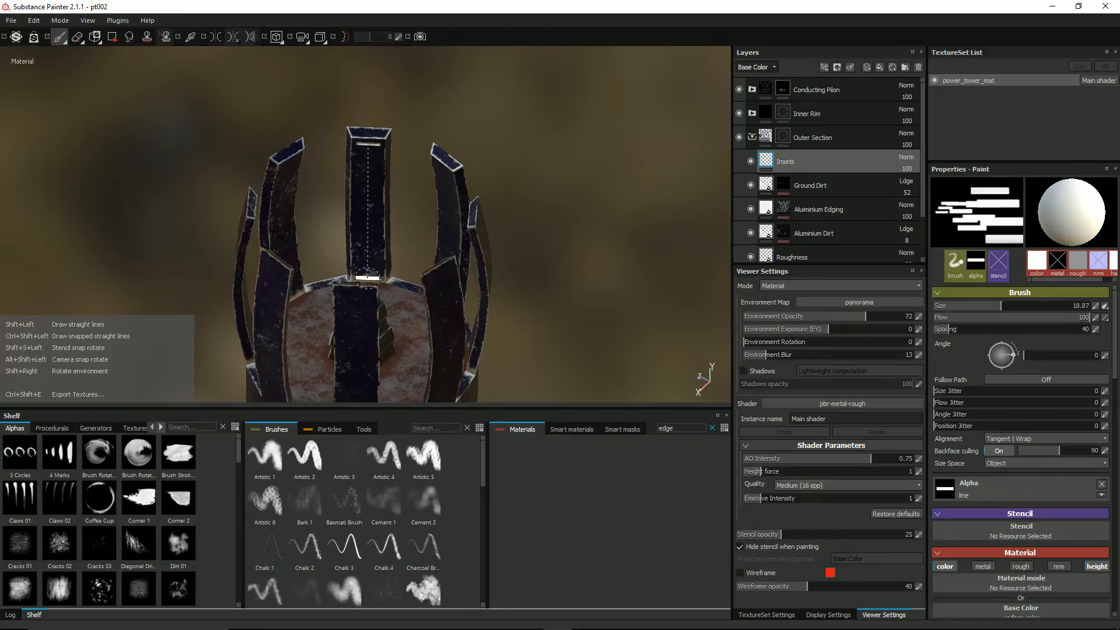
pyautogui.keyDown('shift'); pyautogui.click(367, 278); pyautogui.keyUp('shift')
pyautogui.moveTo(402, 250)
pyautogui.keyDown('alt'); pyautogui.mouseDown()
pyautogui.moveTo(534, 244)
pyautogui.moveTo(332, 242)
pyautogui.mouseUp(); pyautogui.keyUp('alt')
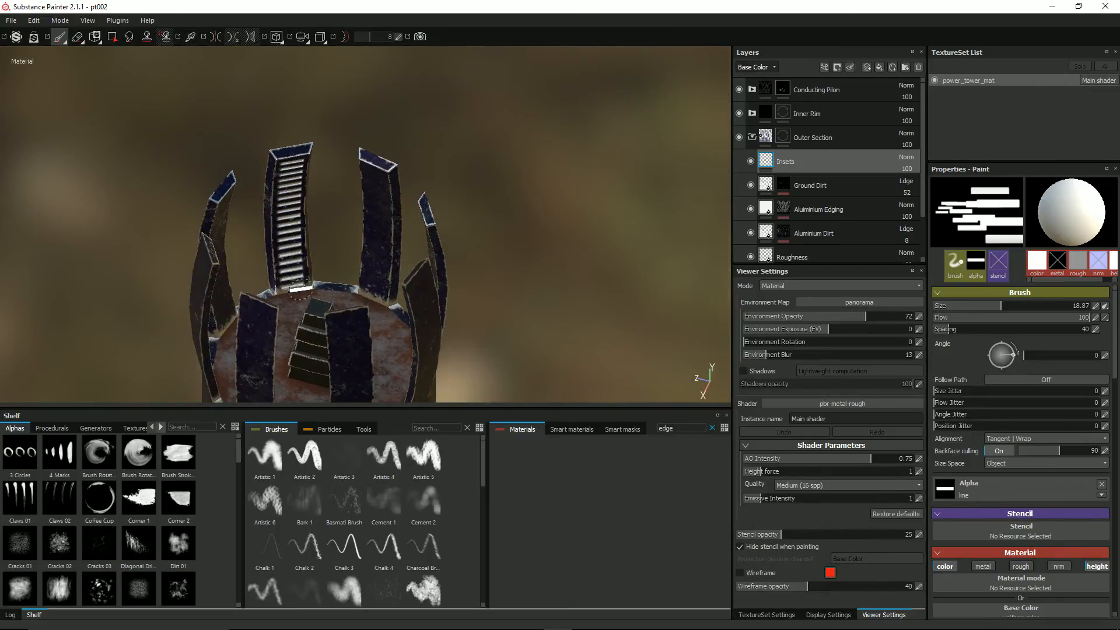
pyautogui.hotkey('ctrl', 'z')
# Paint a straight column of line insets from top to bottom on the inner faces of two neighbouring upright panels.
pyautogui.moveTo(362, 267)
pyautogui.keyDown('alt'); pyautogui.mouseDown()
pyautogui.moveTo(329, 259)
pyautogui.moveTo(292, 218)
pyautogui.mouseUp(); pyautogui.keyUp('alt')
pyautogui.keyDown('alt'); pyautogui.moveTo(317, 175); pyautogui.dragTo(299, 172); pyautogui.keyUp('alt')
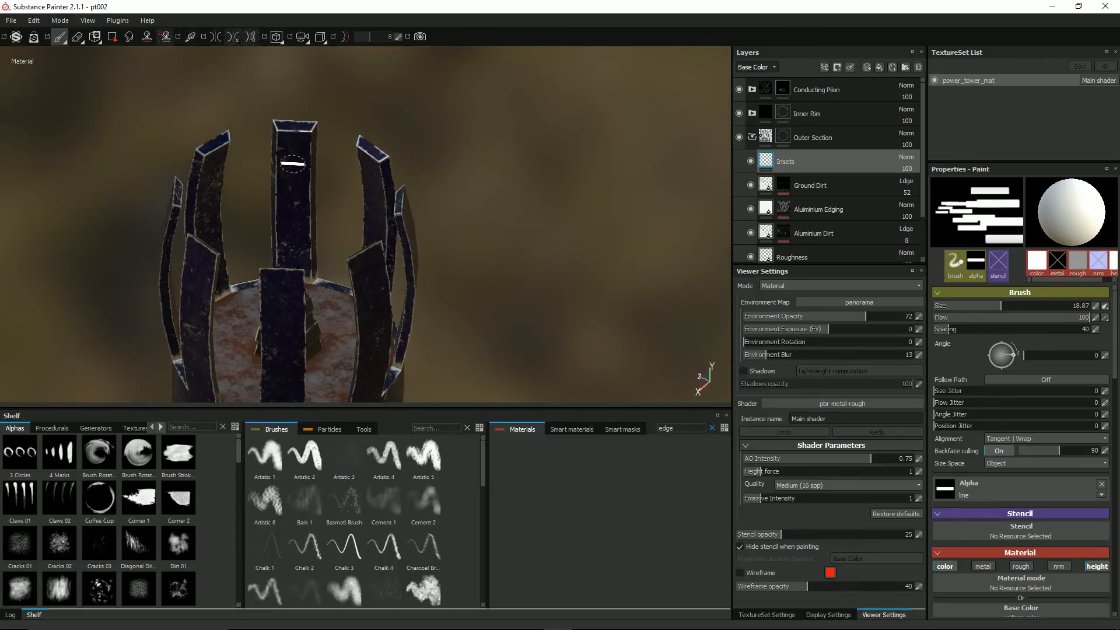
pyautogui.click(294, 138)
pyautogui.press('shift')
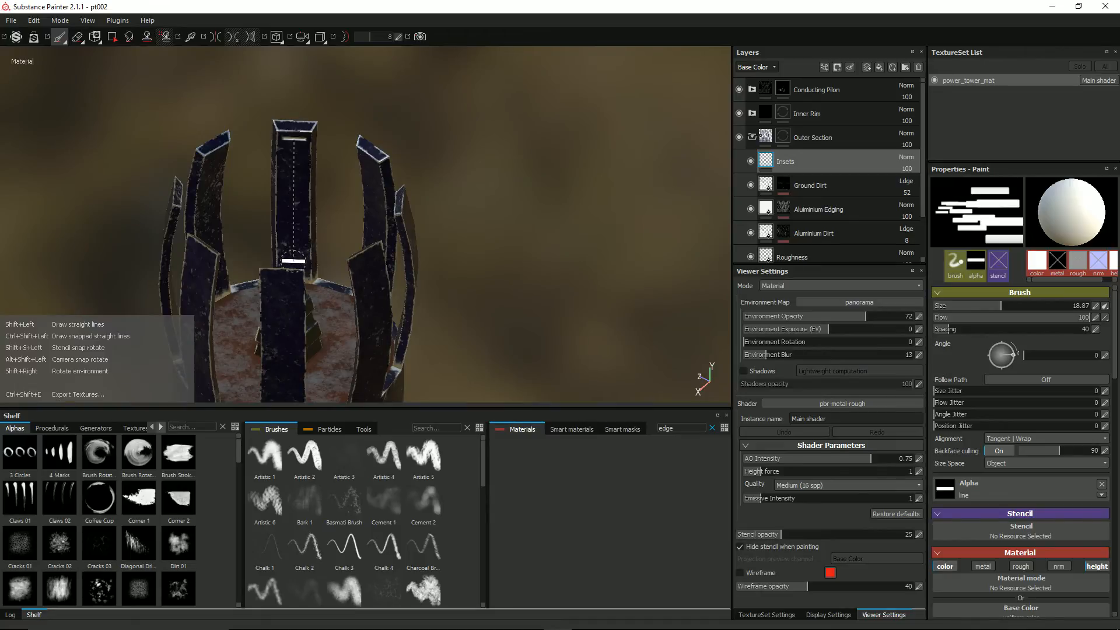
pyautogui.keyDown('shift'); pyautogui.click(294, 261); pyautogui.keyUp('shift')
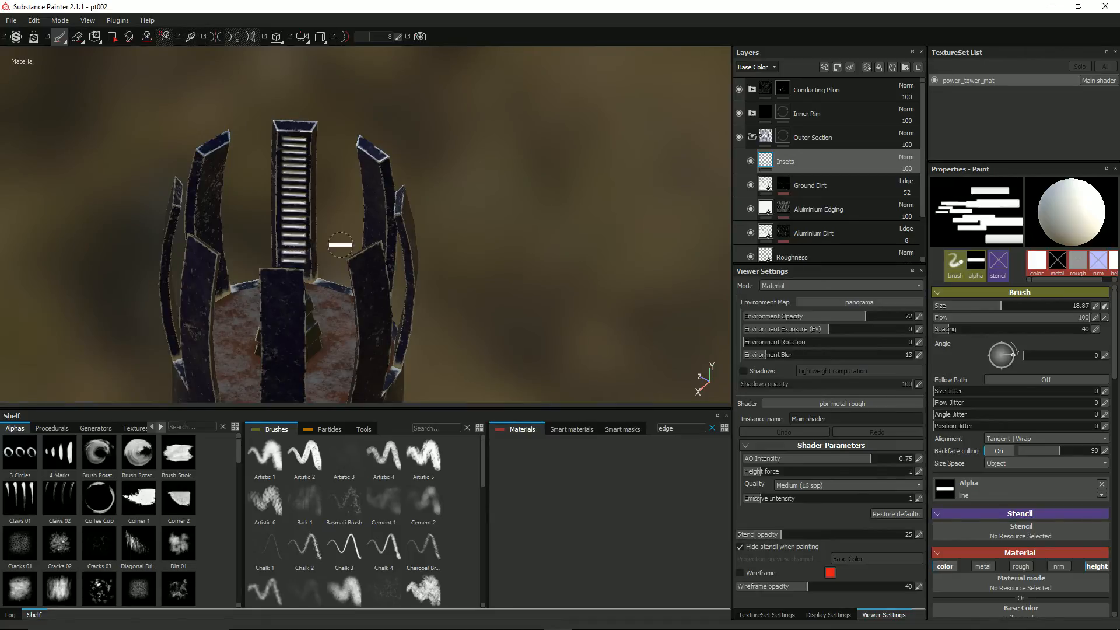
pyautogui.moveTo(342, 232)
pyautogui.keyDown('alt'); pyautogui.mouseDown()
pyautogui.moveTo(437, 230)
pyautogui.moveTo(370, 209)
pyautogui.moveTo(383, 208)
pyautogui.mouseUp(); pyautogui.keyUp('alt')
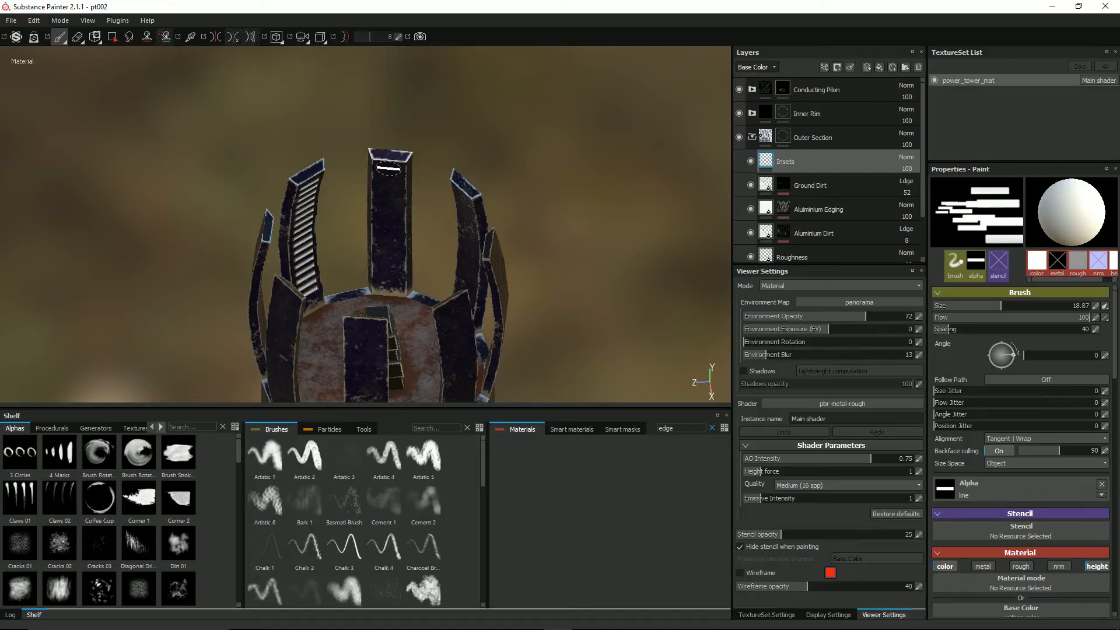
pyautogui.click(389, 168)
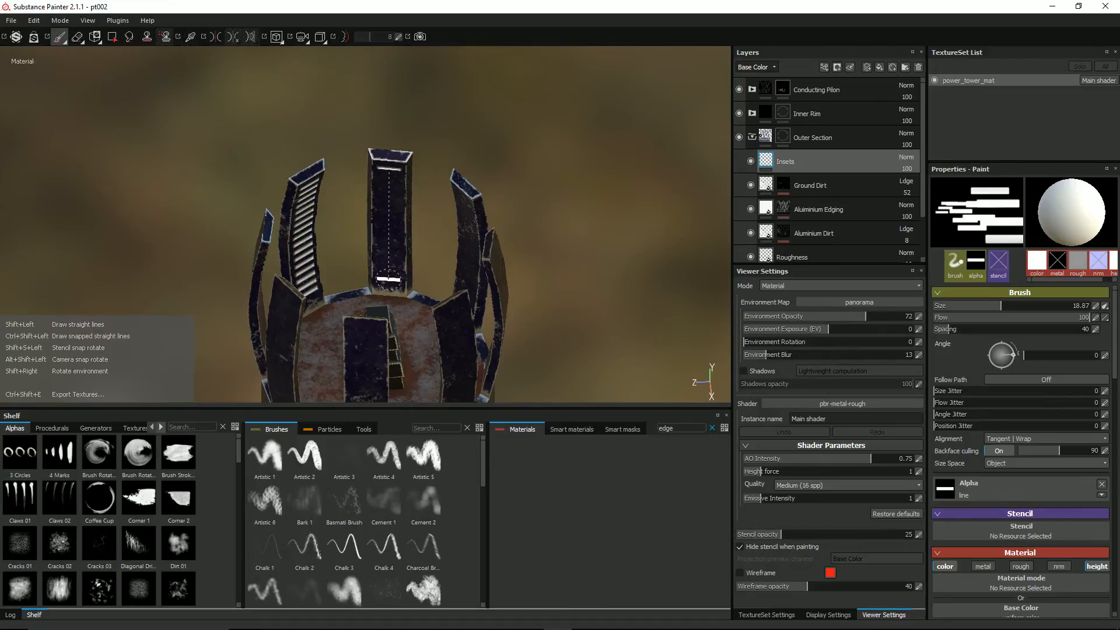
pyautogui.keyDown('shift'); pyautogui.click(389, 279); pyautogui.keyUp('shift')
# Continue around the ring, painting matching top-to-bottom line inset columns on the next two upright panels' inner faces.
pyautogui.moveTo(321, 258)
pyautogui.keyDown('alt'); pyautogui.mouseDown()
pyautogui.moveTo(282, 213)
pyautogui.moveTo(487, 244)
pyautogui.mouseUp(); pyautogui.keyUp('alt')
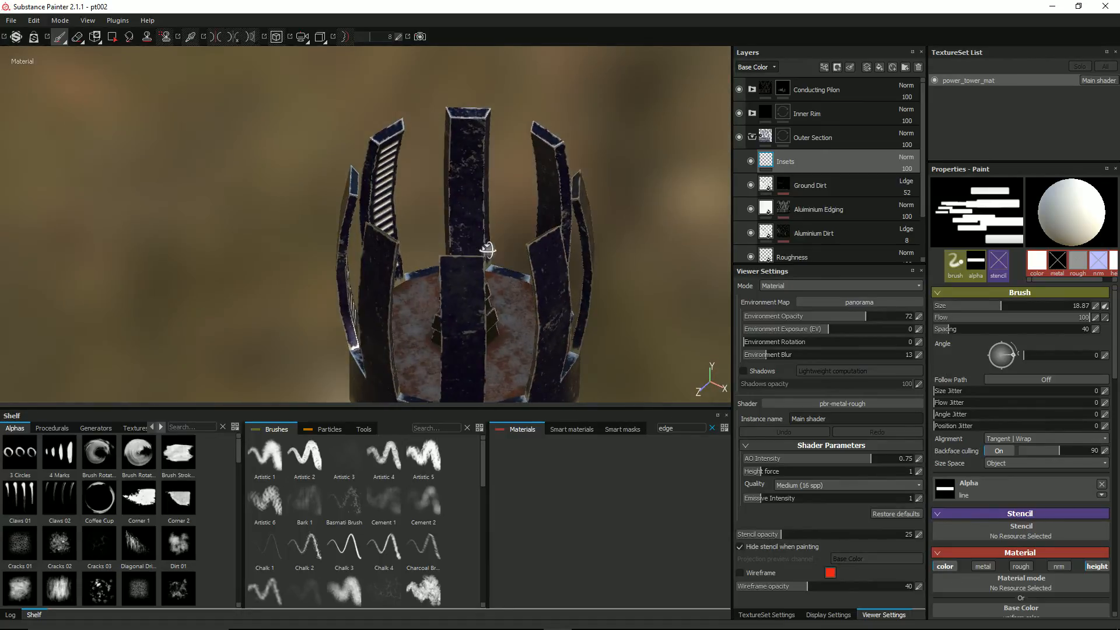
pyautogui.keyDown('alt'); pyautogui.moveTo(475, 174); pyautogui.dragTo(465, 174); pyautogui.keyUp('alt')
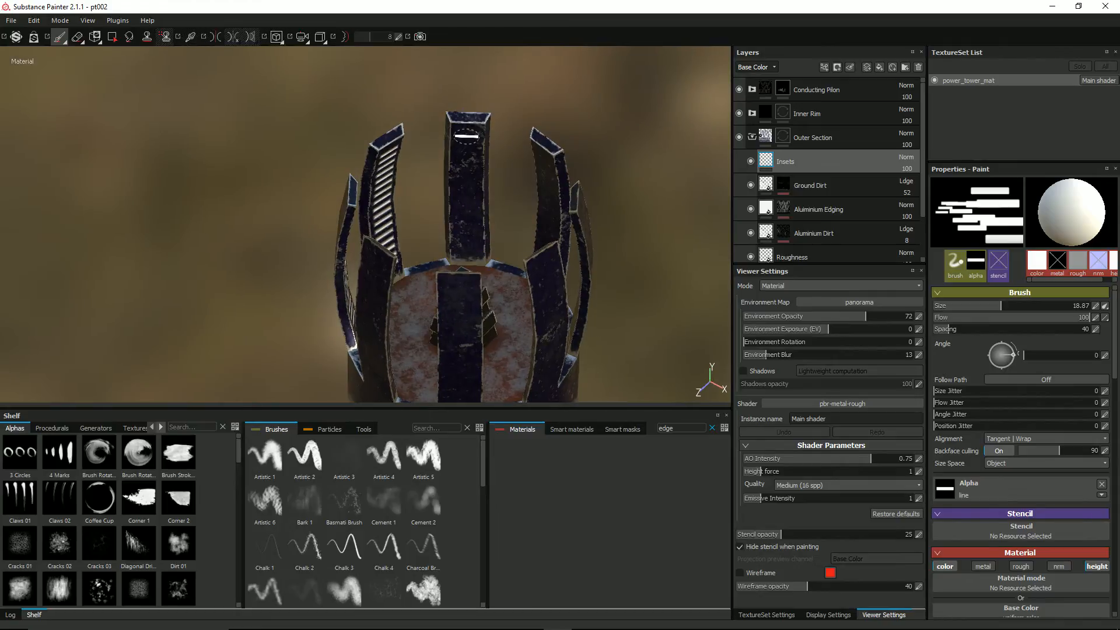
pyautogui.press('shift')
pyautogui.keyDown('shift'); pyautogui.click(466, 250); pyautogui.keyUp('shift')
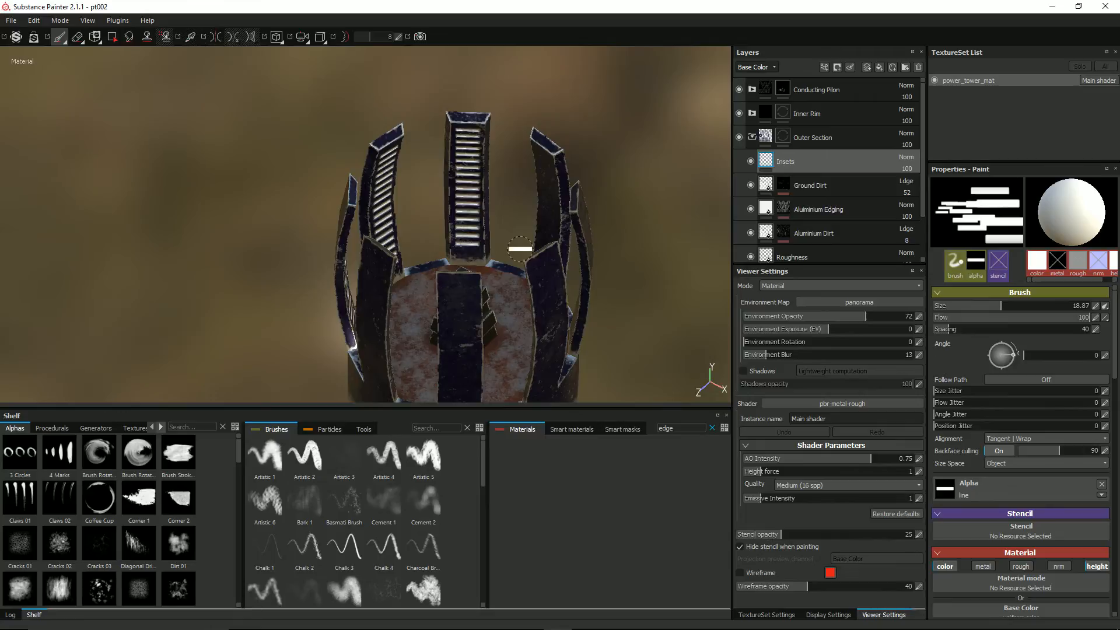
pyautogui.moveTo(487, 247)
pyautogui.keyDown('alt'); pyautogui.mouseDown()
pyautogui.moveTo(327, 250)
pyautogui.moveTo(577, 241)
pyautogui.moveTo(619, 226)
pyautogui.moveTo(408, 270)
pyautogui.moveTo(375, 180)
pyautogui.moveTo(405, 194)
pyautogui.mouseUp(); pyautogui.keyUp('alt')
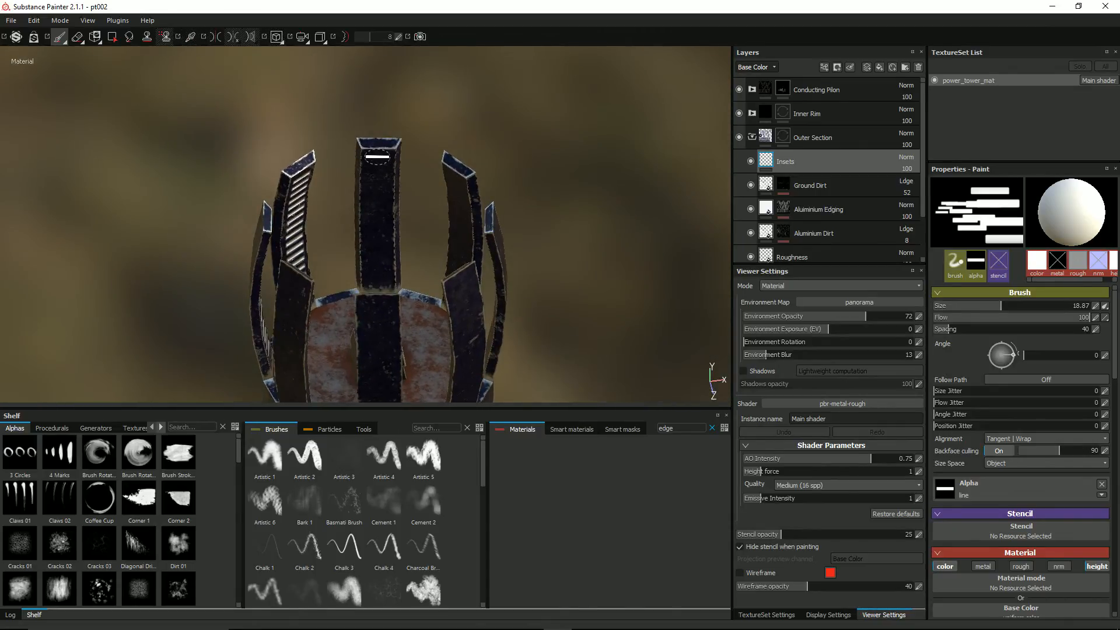
pyautogui.click(377, 157)
pyautogui.press('shift')
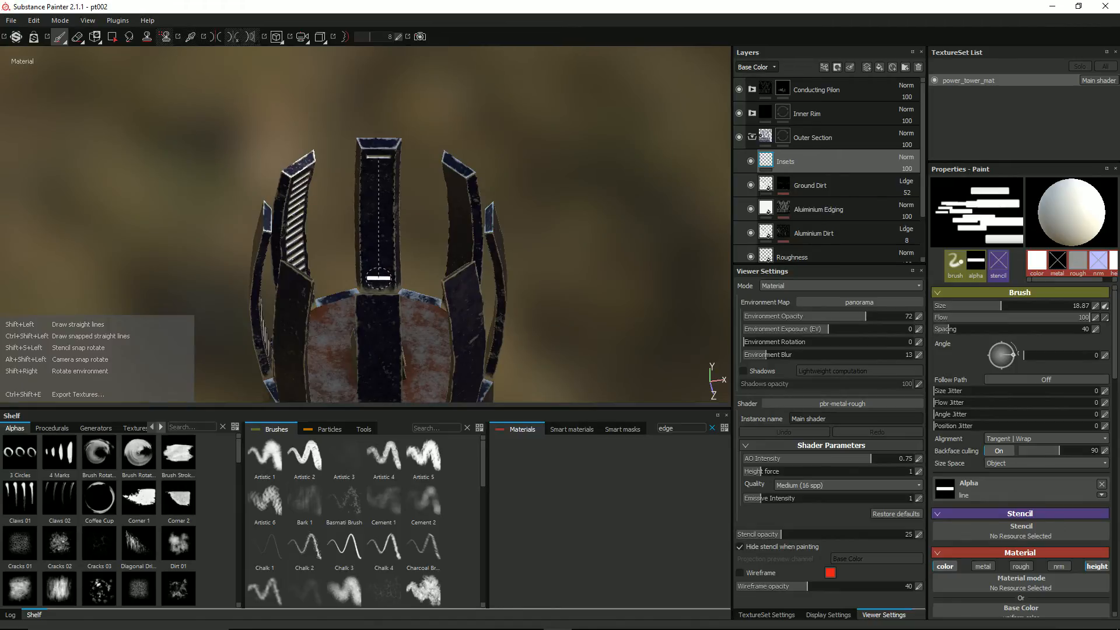
pyautogui.keyDown('shift'); pyautogui.click(378, 277); pyautogui.keyUp('shift')
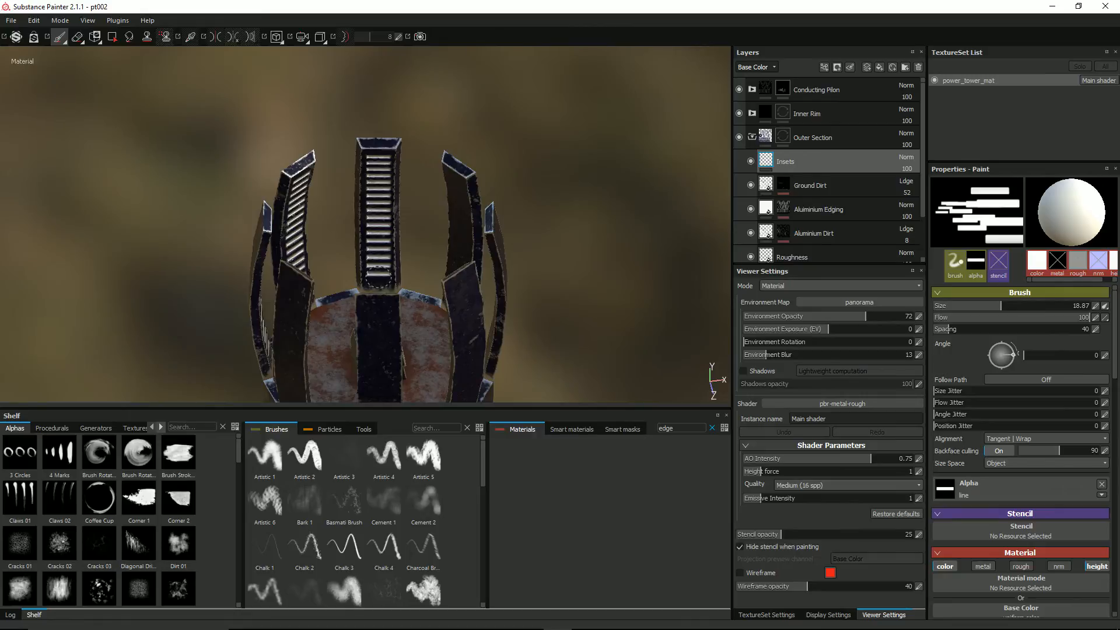
# Paint the same straight line inset column down the inner face of the fifth upright panel.
pyautogui.keyDown('alt'); pyautogui.moveTo(411, 279); pyautogui.dragTo(519, 156); pyautogui.keyUp('alt')
pyautogui.keyDown('alt'); pyautogui.moveTo(471, 257); pyautogui.dragTo(353, 285, button='middle'); pyautogui.keyUp('alt')
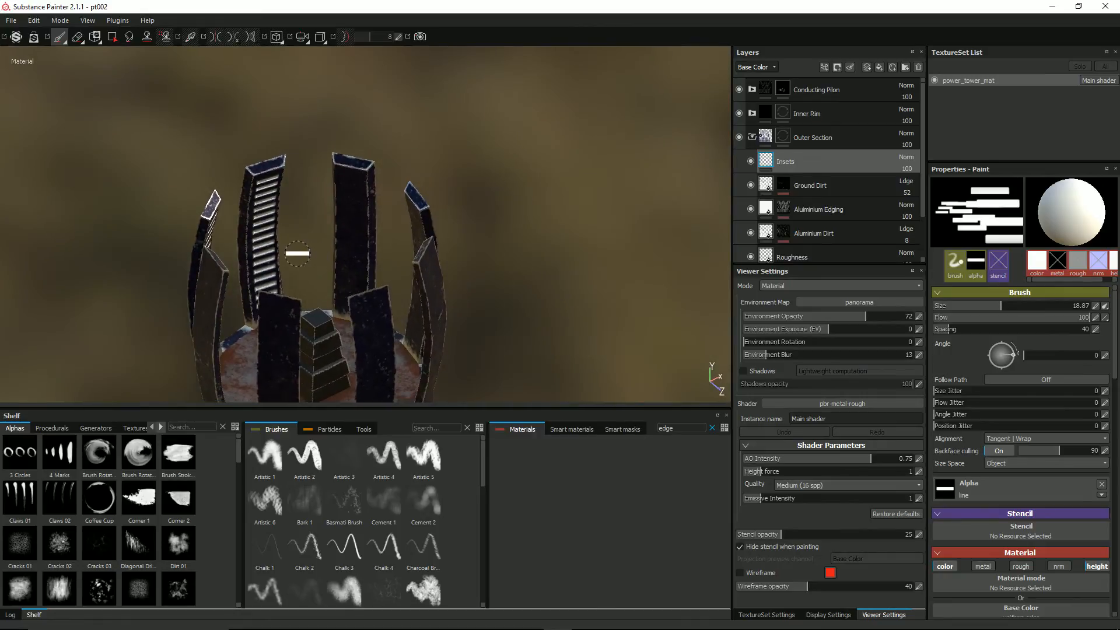
pyautogui.keyDown('alt'); pyautogui.keyDown('shift'); pyautogui.moveTo(295, 253); pyautogui.dragTo(226, 266); pyautogui.keyUp('shift'); pyautogui.keyUp('alt')
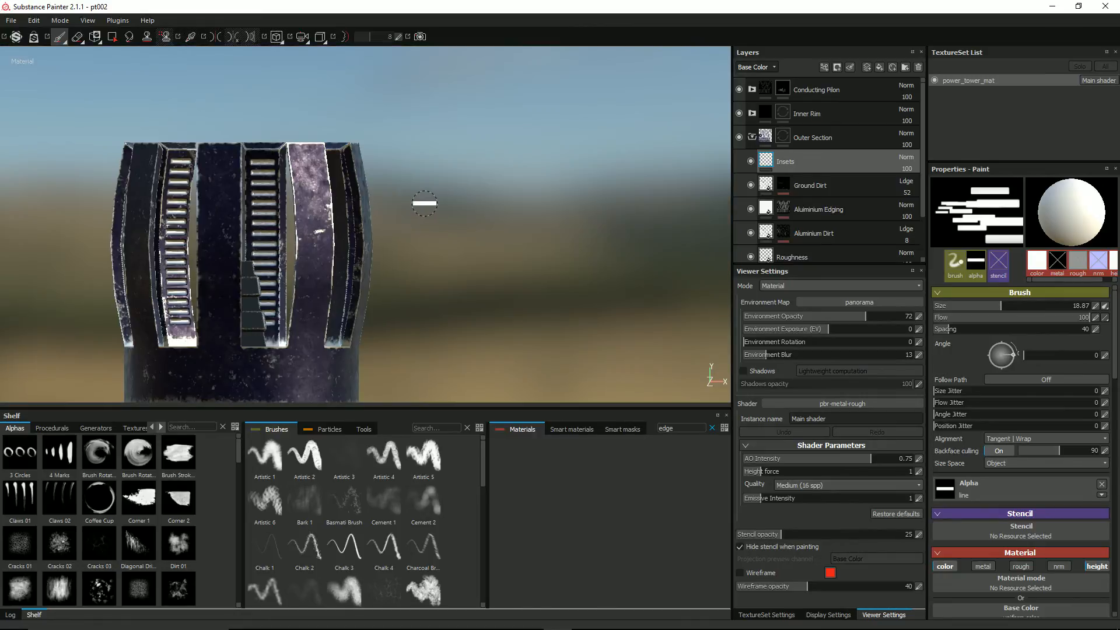
pyautogui.keyDown('alt'); pyautogui.moveTo(444, 199); pyautogui.dragTo(420, 199); pyautogui.keyUp('alt')
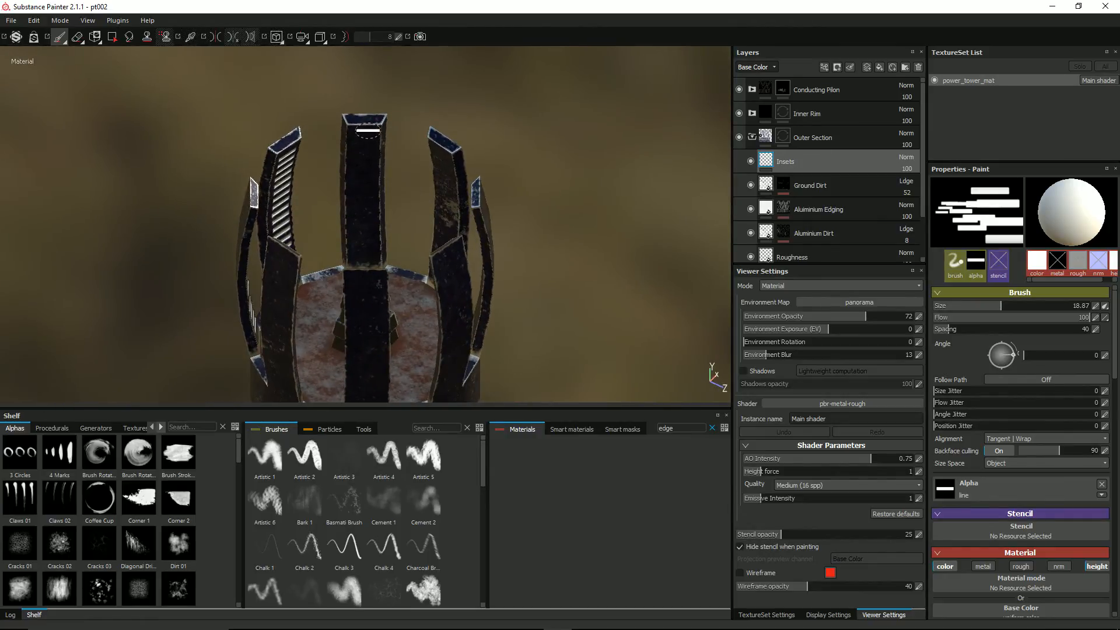
pyautogui.click(363, 132)
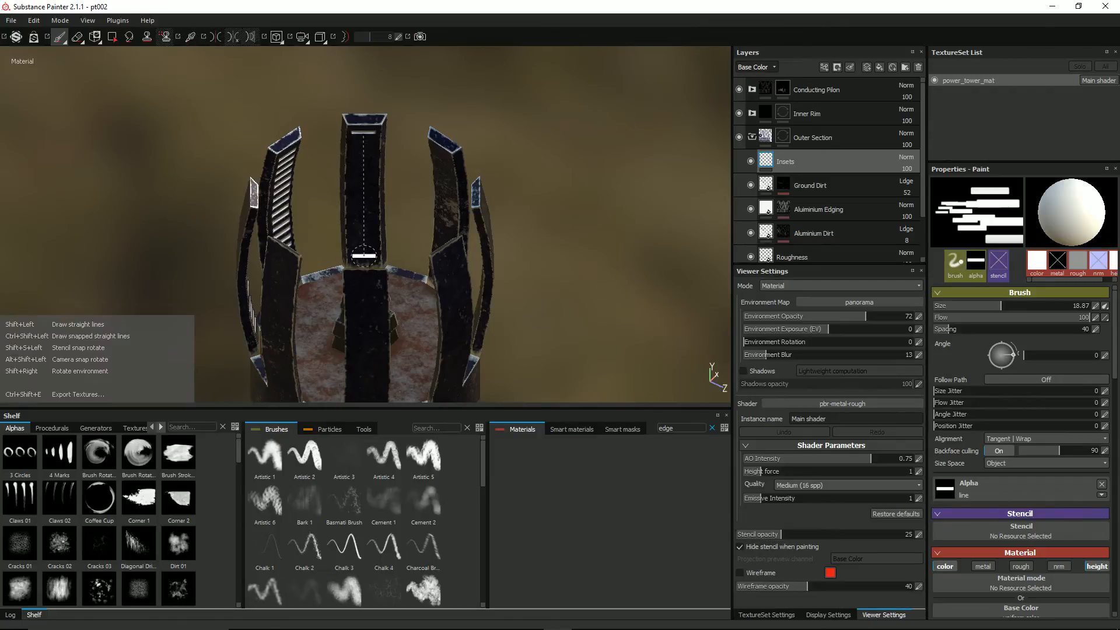
pyautogui.press('ctrl')
pyautogui.keyDown('shift'); pyautogui.click(364, 255); pyautogui.keyUp('shift')
pyautogui.keyDown('alt'); pyautogui.moveTo(408, 245); pyautogui.dragTo(519, 231); pyautogui.keyUp('alt')
pyautogui.keyDown('alt'); pyautogui.moveTo(519, 231); pyautogui.dragTo(445, 243, button='middle'); pyautogui.keyUp('alt')
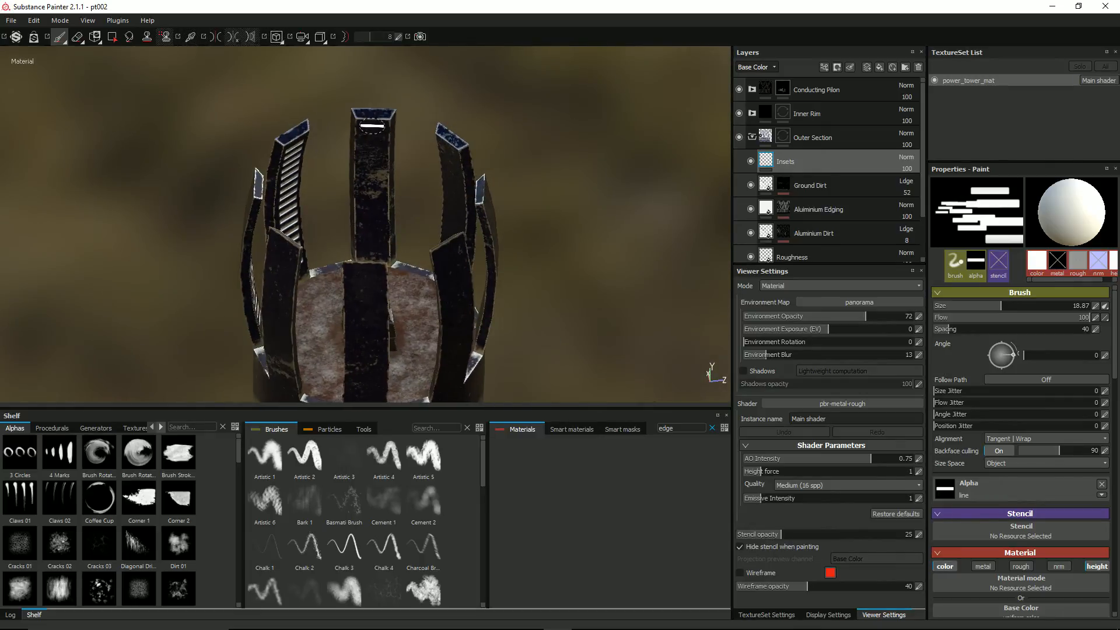
# Paint matching top-to-bottom line inset columns down the inner faces of the next two upright panels around the ring.
pyautogui.press('shift')
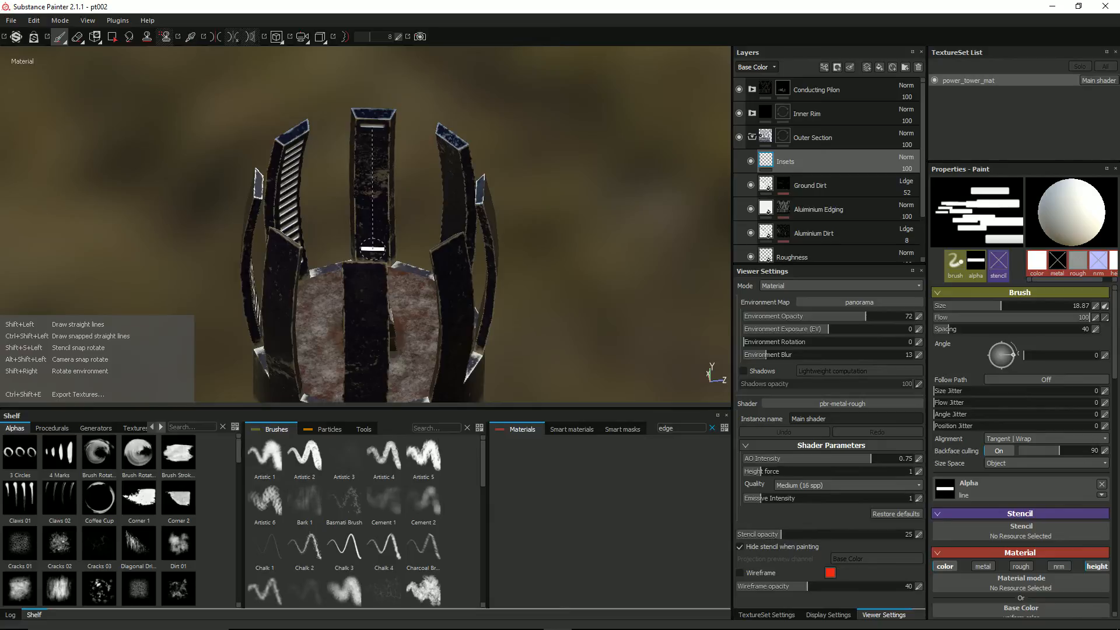
pyautogui.moveTo(395, 244)
pyautogui.keyDown('alt'); pyautogui.mouseDown()
pyautogui.moveTo(430, 235)
pyautogui.moveTo(350, 205)
pyautogui.moveTo(364, 178)
pyautogui.mouseUp(); pyautogui.keyUp('alt')
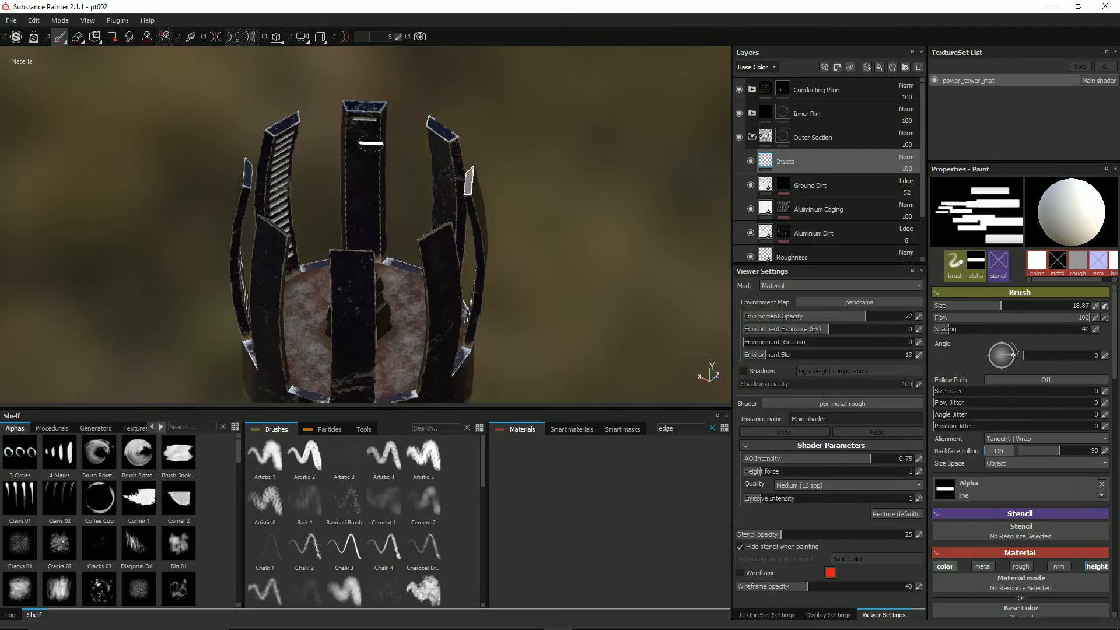
pyautogui.press('shift')
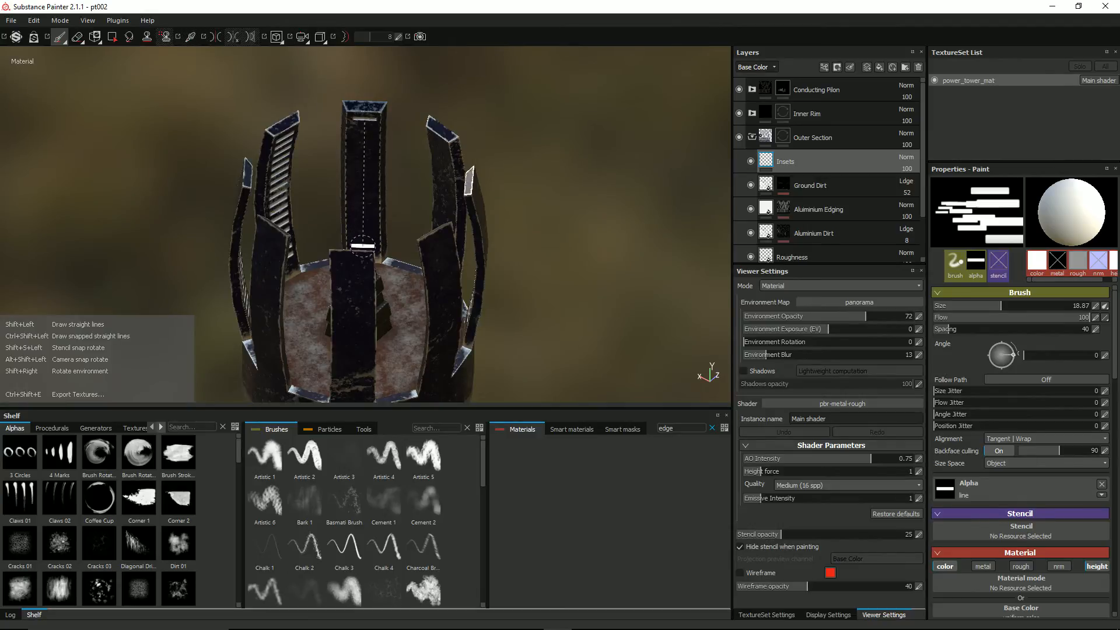
pyautogui.keyDown('shift'); pyautogui.click(362, 246); pyautogui.keyUp('shift')
# Paint the same straight line inset column down the inner face of the following bare upright panel.
pyautogui.moveTo(412, 242)
pyautogui.keyDown('alt'); pyautogui.mouseDown()
pyautogui.moveTo(403, 257)
pyautogui.moveTo(380, 244)
pyautogui.mouseUp(); pyautogui.keyUp('alt')
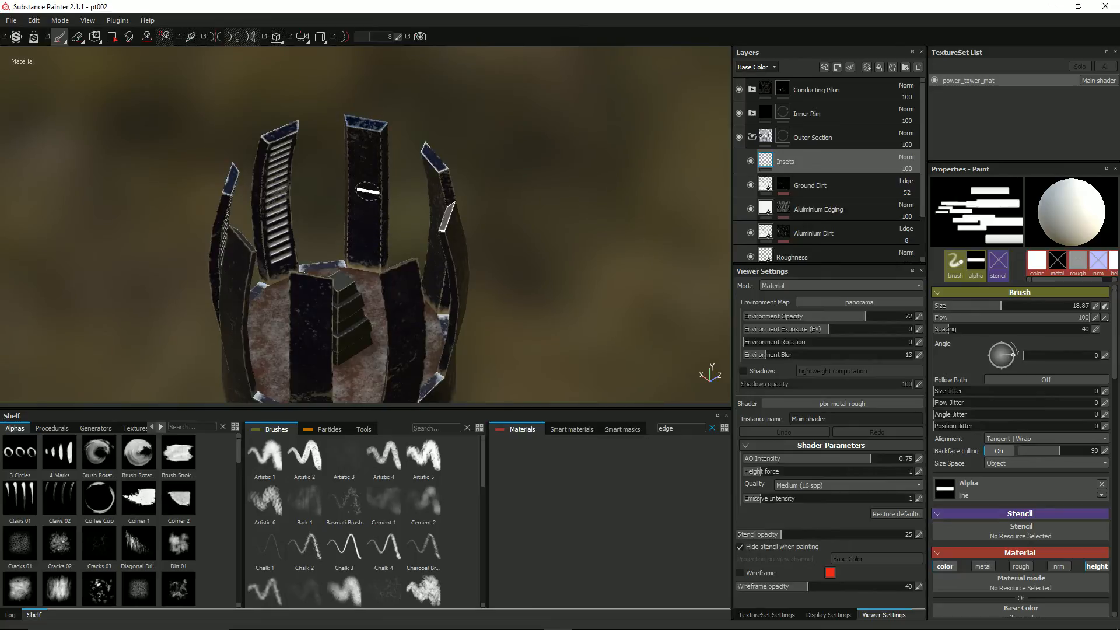
pyautogui.keyDown('alt'); pyautogui.moveTo(365, 136); pyautogui.dragTo(400, 140); pyautogui.keyUp('alt')
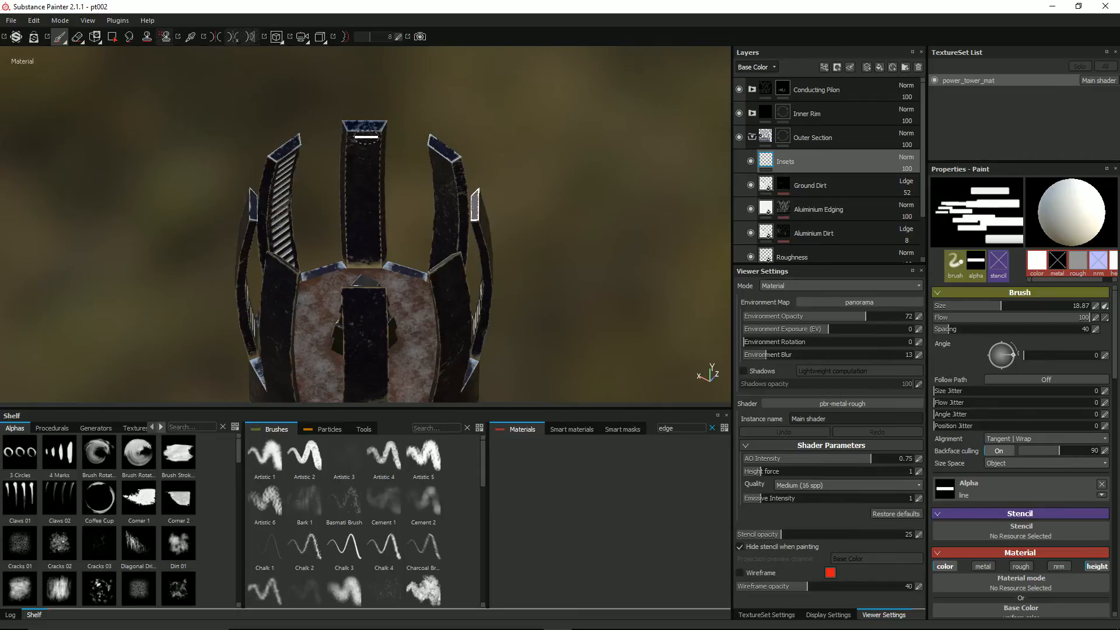
pyautogui.click(364, 138)
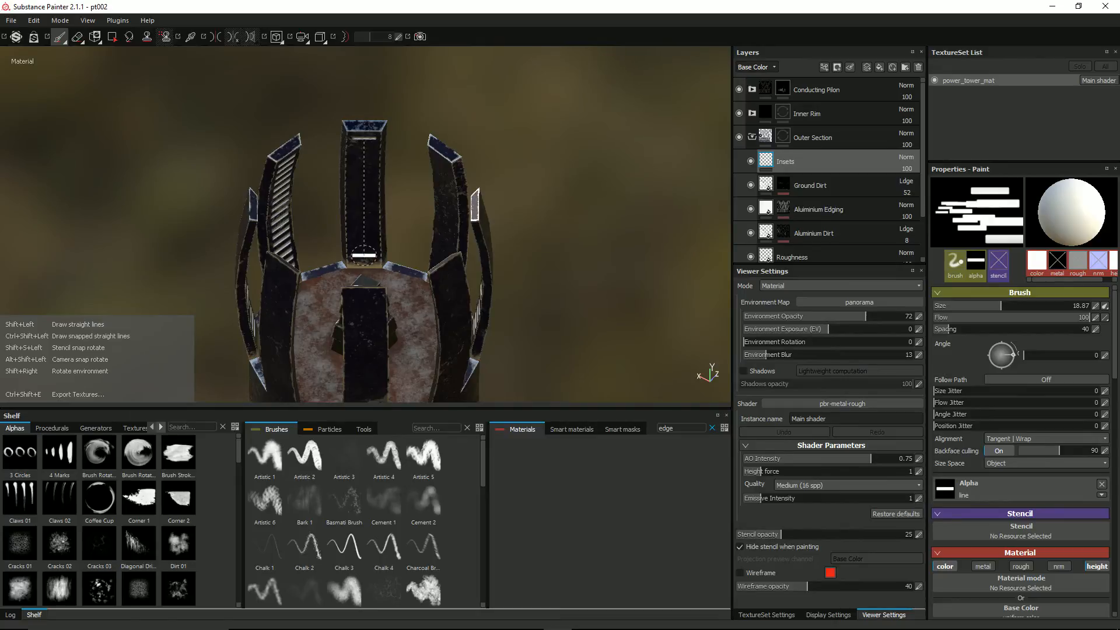
pyautogui.keyDown('shift'); pyautogui.click(364, 255); pyautogui.keyUp('shift')
# Paint a straight line inset column down the inner face of the bare upright panel between the two finished ones.
pyautogui.scroll(4, 371, 243)
pyautogui.moveTo(372, 242)
pyautogui.keyDown('alt'); pyautogui.mouseDown()
pyautogui.moveTo(310, 230)
pyautogui.moveTo(489, 240)
pyautogui.moveTo(484, 229)
pyautogui.mouseUp(); pyautogui.keyUp('alt')
pyautogui.keyDown('alt'); pyautogui.moveTo(484, 229); pyautogui.dragTo(366, 227, button='middle'); pyautogui.keyUp('alt')
pyautogui.scroll(-3, 365, 228)
pyautogui.keyDown('alt'); pyautogui.moveTo(366, 228); pyautogui.dragTo(365, 218); pyautogui.keyUp('alt')
pyautogui.keyDown('alt'); pyautogui.moveTo(366, 217); pyautogui.dragTo(313, 252, button='middle'); pyautogui.keyUp('alt')
pyautogui.keyDown('alt'); pyautogui.moveTo(313, 252); pyautogui.dragTo(331, 226); pyautogui.keyUp('alt')
pyautogui.keyDown('alt'); pyautogui.moveTo(338, 167); pyautogui.dragTo(323, 172); pyautogui.keyUp('alt')
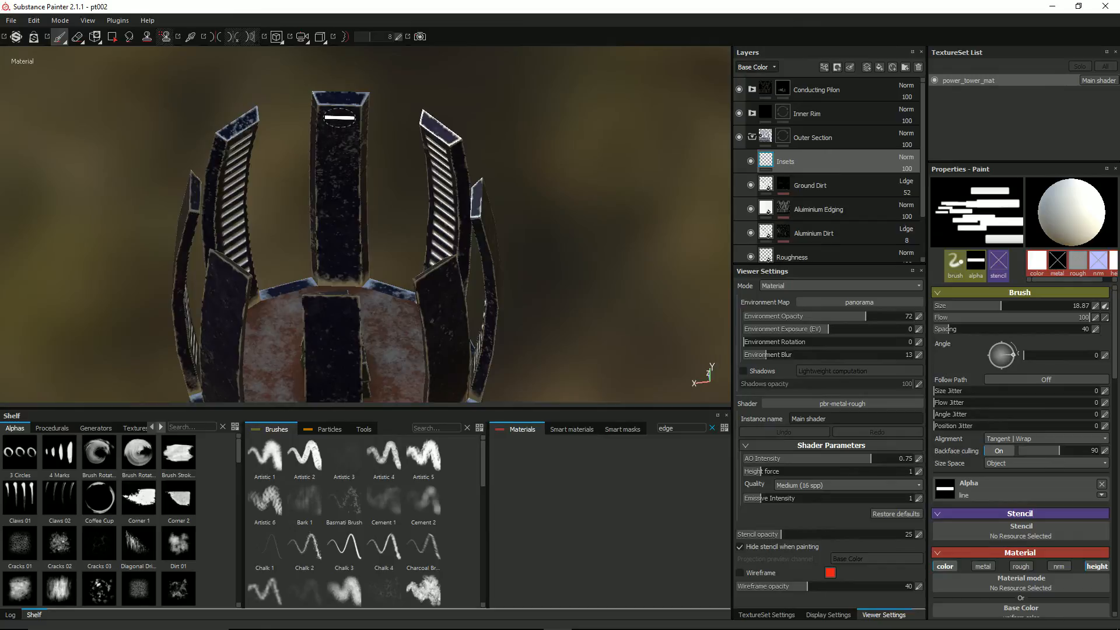
pyautogui.click(339, 113)
pyautogui.press('shift')
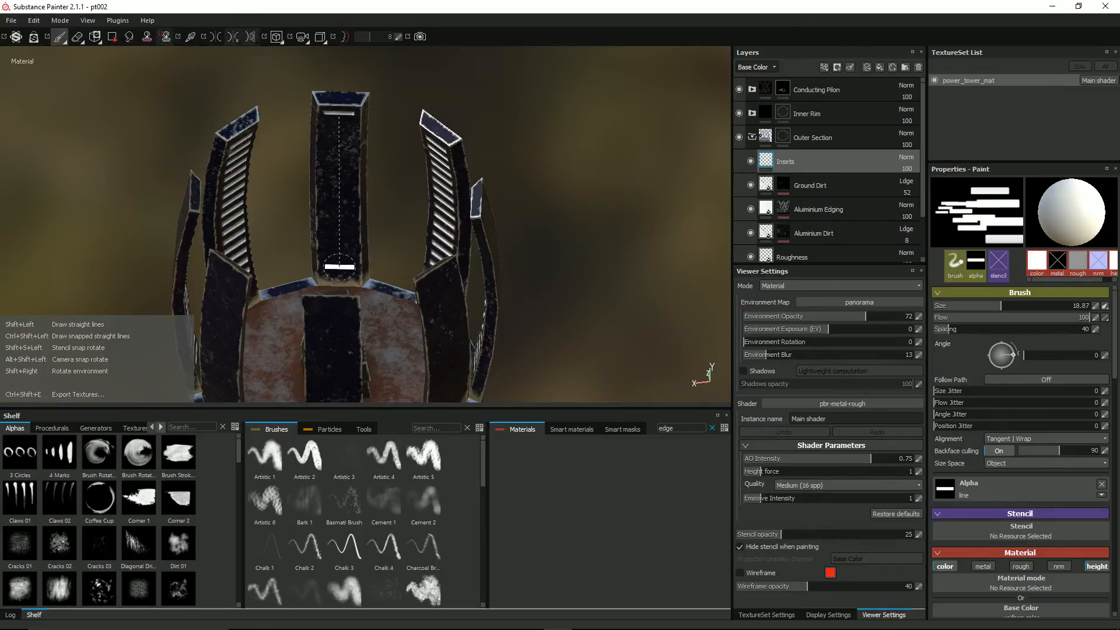
pyautogui.keyDown('shift'); pyautogui.click(339, 268); pyautogui.keyUp('shift')
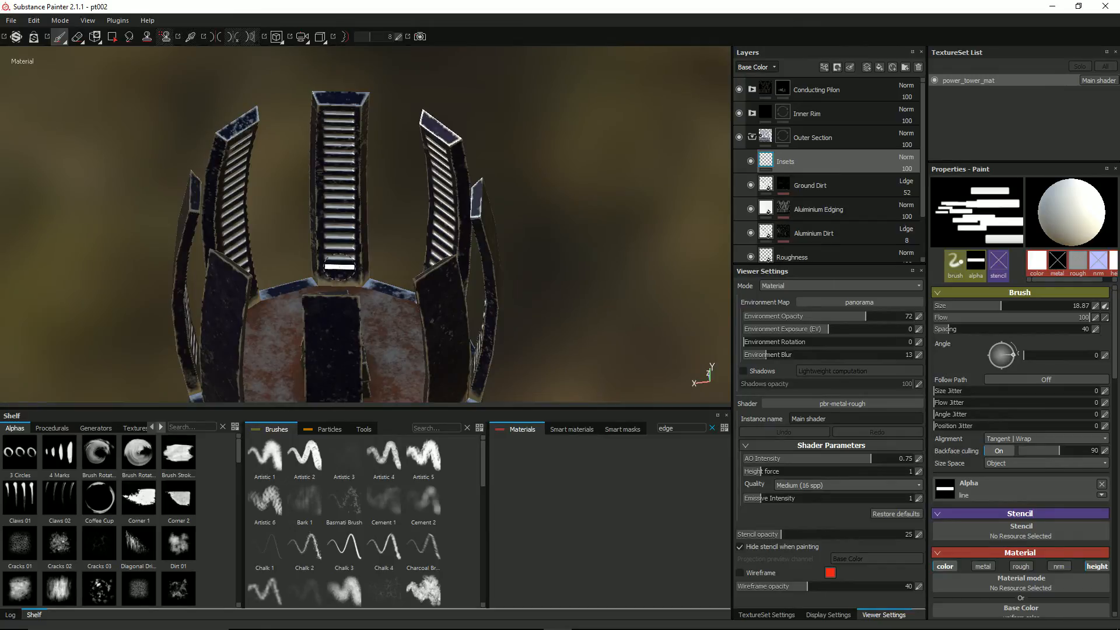
# Examine the line inset columns on the inner faces all around the ring of upright panels.
pyautogui.moveTo(338, 269)
pyautogui.keyDown('alt'); pyautogui.mouseDown()
pyautogui.moveTo(386, 273)
pyautogui.moveTo(338, 268)
pyautogui.mouseUp(); pyautogui.keyUp('alt')
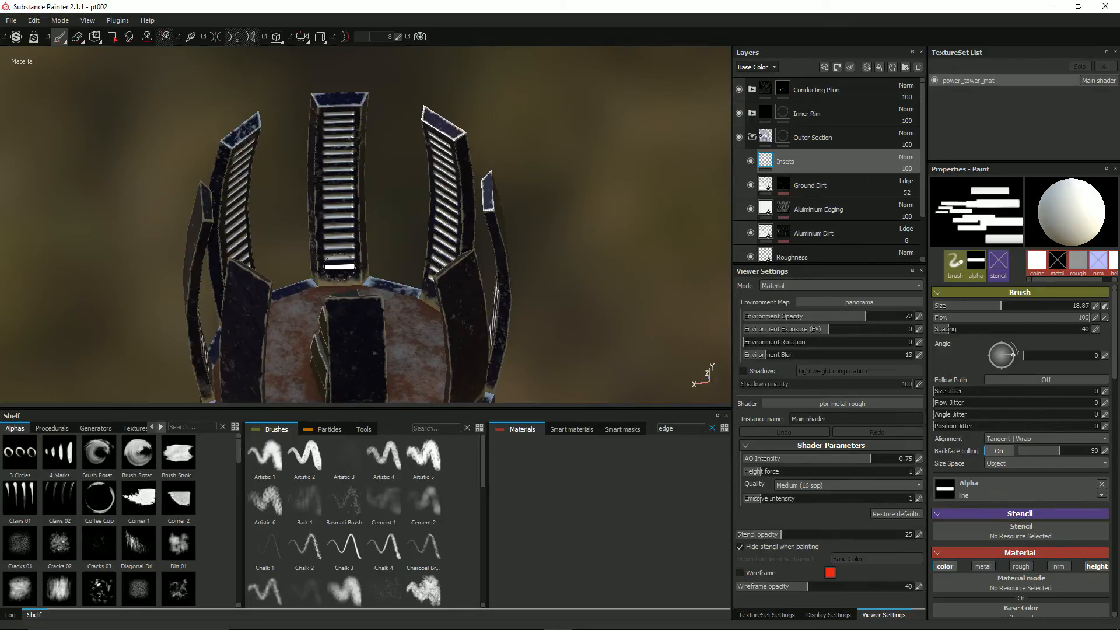
pyautogui.moveTo(401, 245)
pyautogui.keyDown('alt'); pyautogui.mouseDown()
pyautogui.moveTo(222, 252)
pyautogui.moveTo(303, 223)
pyautogui.moveTo(261, 224)
pyautogui.mouseUp(); pyautogui.keyUp('alt')
pyautogui.click(257, 220)
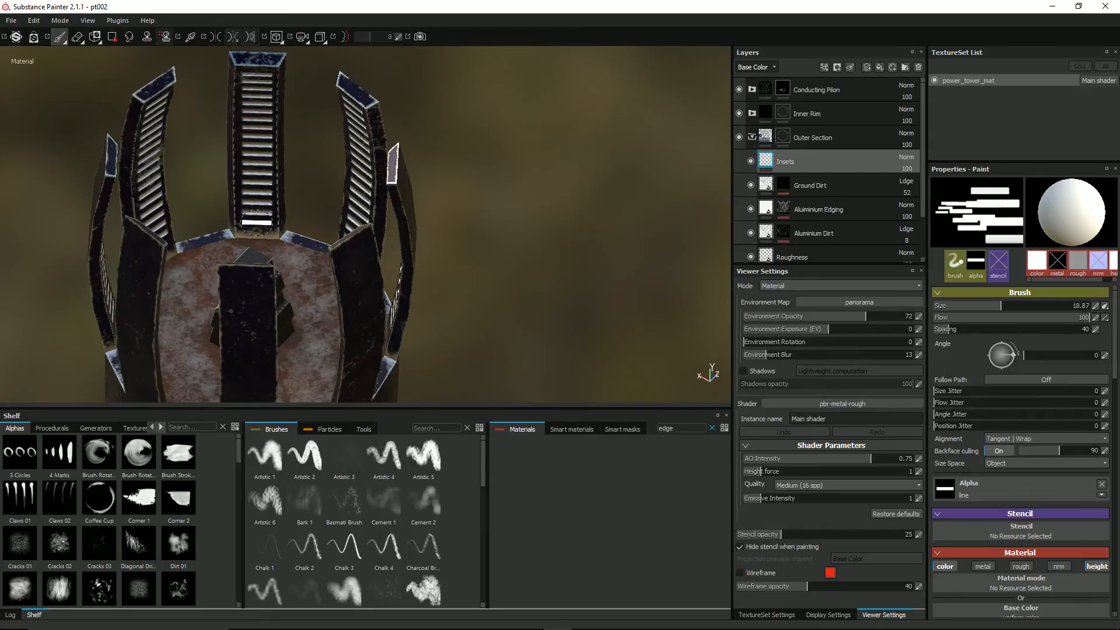
pyautogui.keyDown('alt'); pyautogui.moveTo(320, 216); pyautogui.dragTo(193, 214); pyautogui.keyUp('alt')
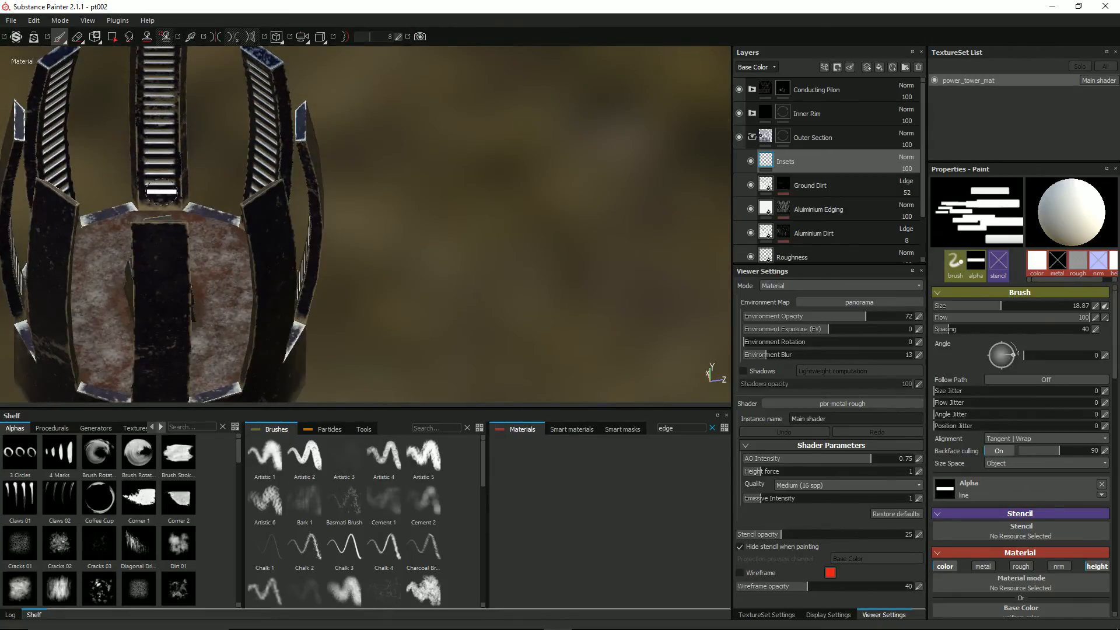
pyautogui.keyDown('alt'); pyautogui.moveTo(228, 192); pyautogui.dragTo(77, 139); pyautogui.keyUp('alt')
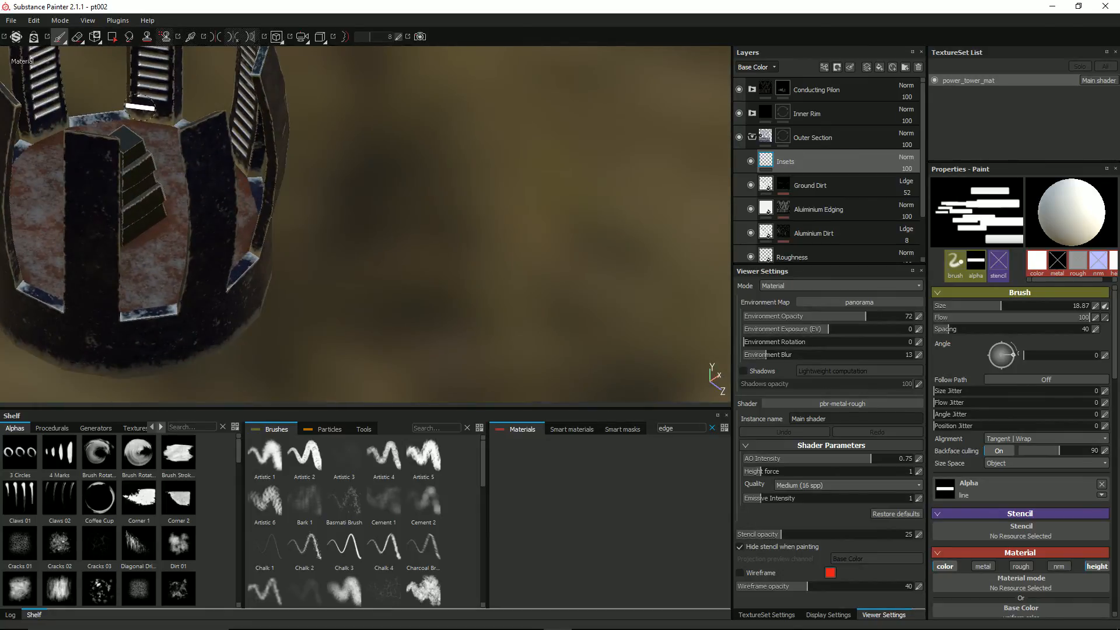
pyautogui.moveTo(154, 107)
pyautogui.keyDown('alt'); pyautogui.mouseDown()
pyautogui.moveTo(184, 105)
pyautogui.moveTo(74, 117)
pyautogui.moveTo(130, 137)
pyautogui.moveTo(72, 222)
pyautogui.moveTo(45, 202)
pyautogui.mouseUp(); pyautogui.keyUp('alt')
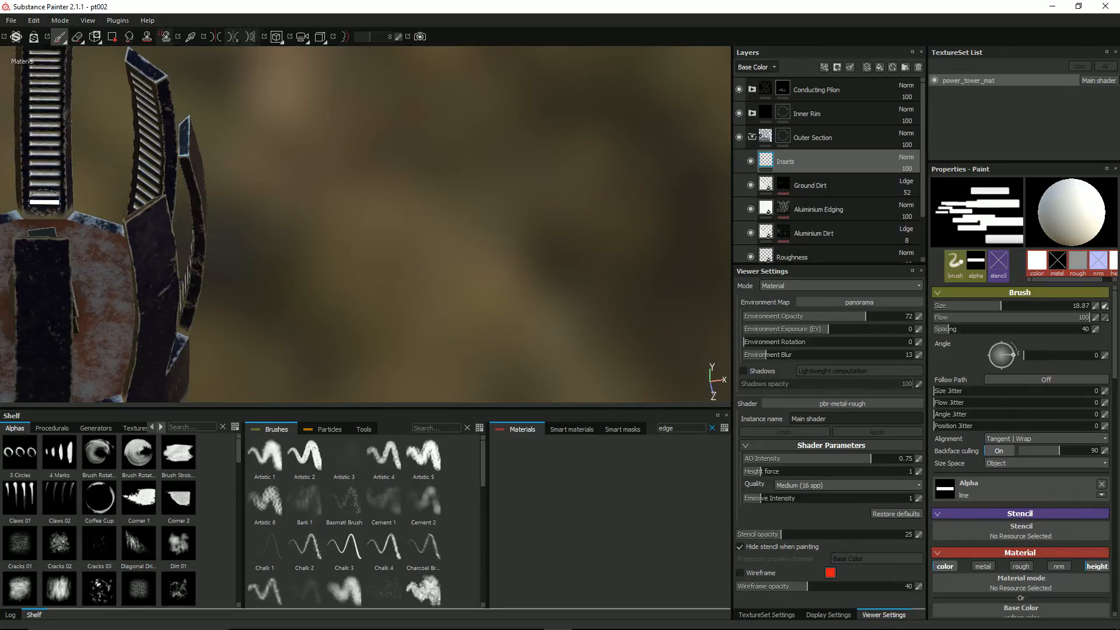
pyautogui.keyDown('alt'); pyautogui.moveTo(106, 185); pyautogui.dragTo(74, 268); pyautogui.keyUp('alt')
pyautogui.keyDown('alt'); pyautogui.moveTo(131, 239); pyautogui.dragTo(134, 245); pyautogui.keyUp('alt')
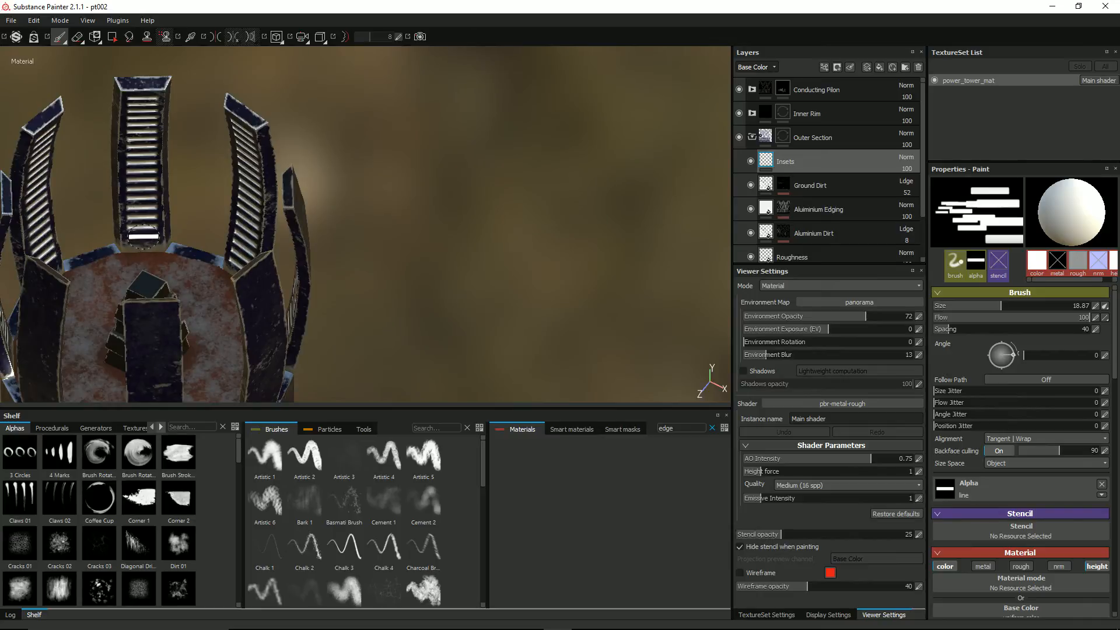
pyautogui.keyDown('alt'); pyautogui.moveTo(143, 236); pyautogui.dragTo(82, 215); pyautogui.keyUp('alt')
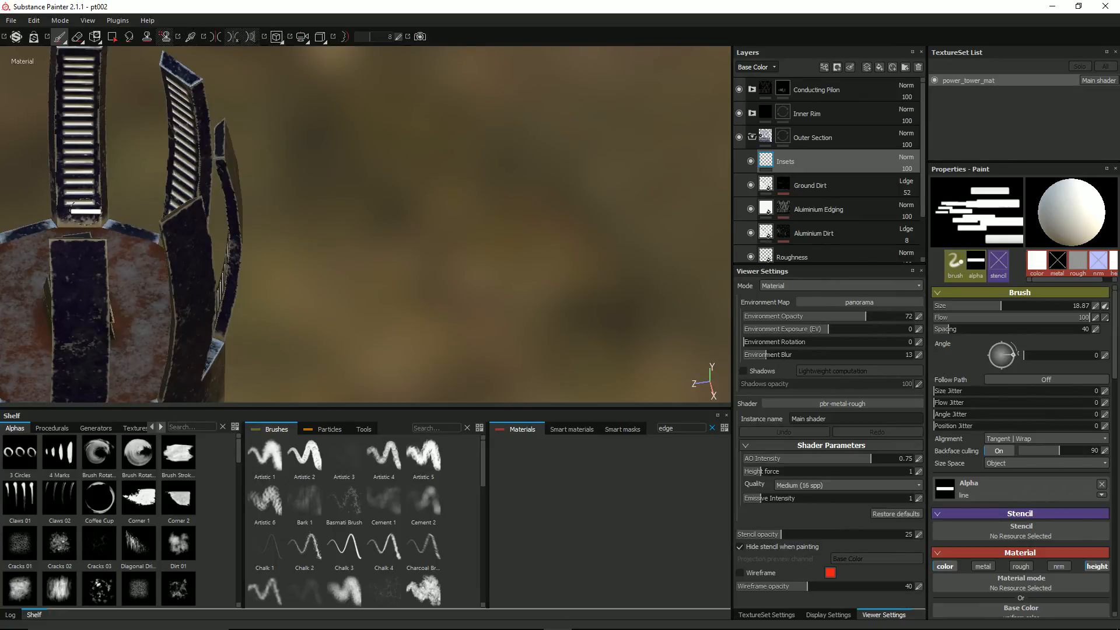
pyautogui.moveTo(147, 208)
pyautogui.keyDown('alt'); pyautogui.mouseDown()
pyautogui.moveTo(96, 207)
pyautogui.moveTo(132, 167)
pyautogui.moveTo(103, 125)
pyautogui.moveTo(62, 190)
pyautogui.moveTo(12, 130)
pyautogui.mouseUp(); pyautogui.keyUp('alt')
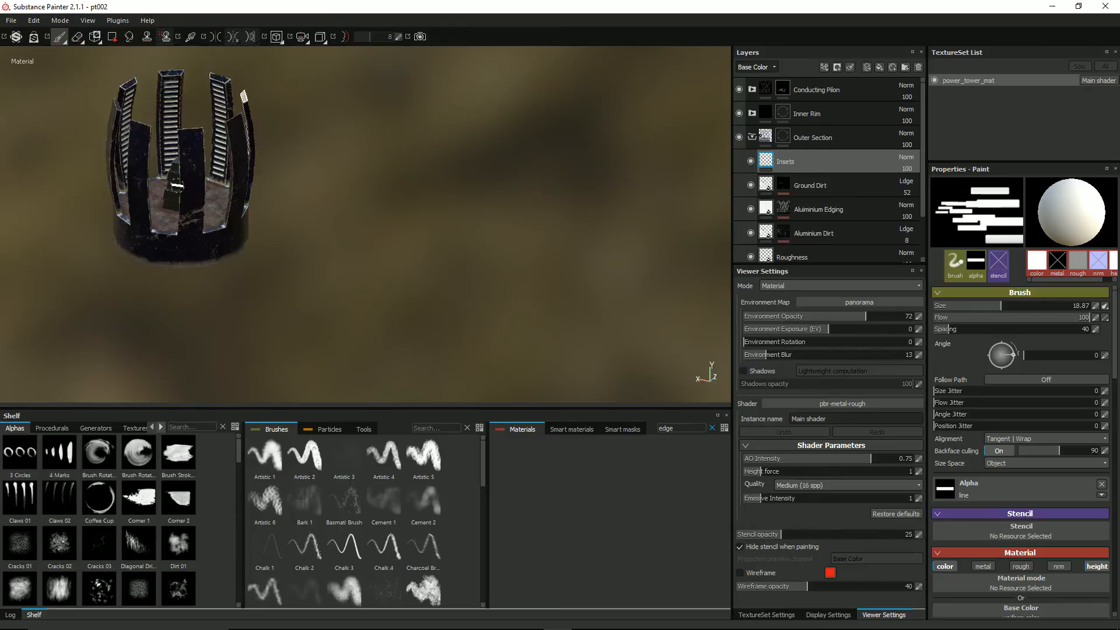
pyautogui.moveTo(151, 140)
pyautogui.keyDown('alt'); pyautogui.mouseDown()
pyautogui.moveTo(257, 142)
pyautogui.moveTo(114, 145)
pyautogui.moveTo(149, 154)
pyautogui.mouseUp(); pyautogui.keyUp('alt')
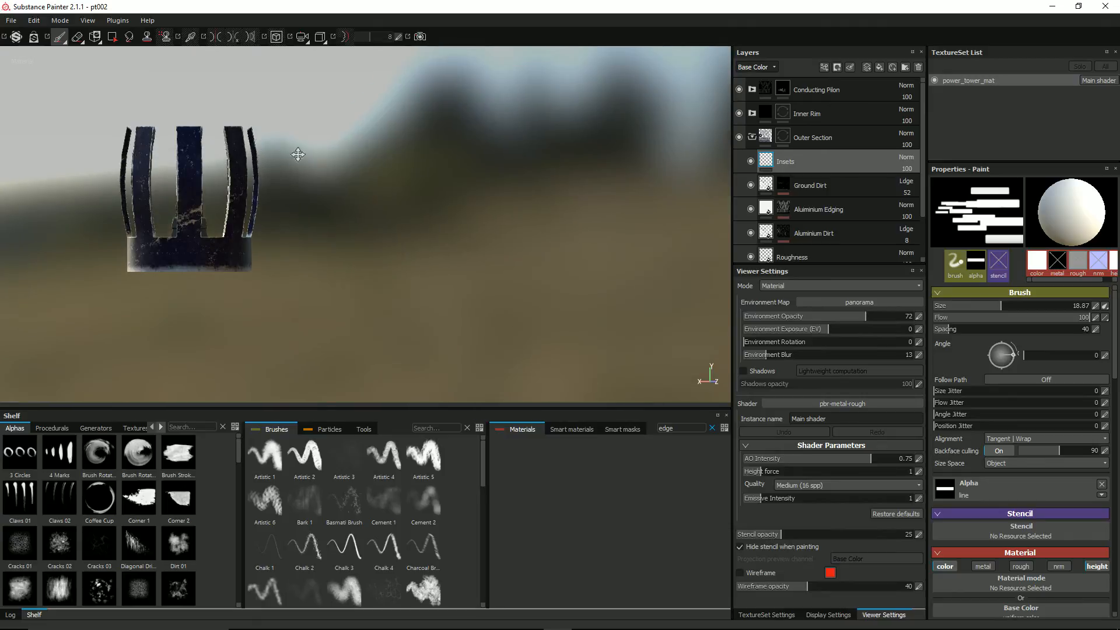
# Browse the brush alpha library for a shape suited to the outer faces of the upright panels.
pyautogui.keyDown('alt'); pyautogui.moveTo(298, 154); pyautogui.dragTo(438, 155, button='middle'); pyautogui.keyUp('alt')
pyautogui.scroll(3, 419, 199)
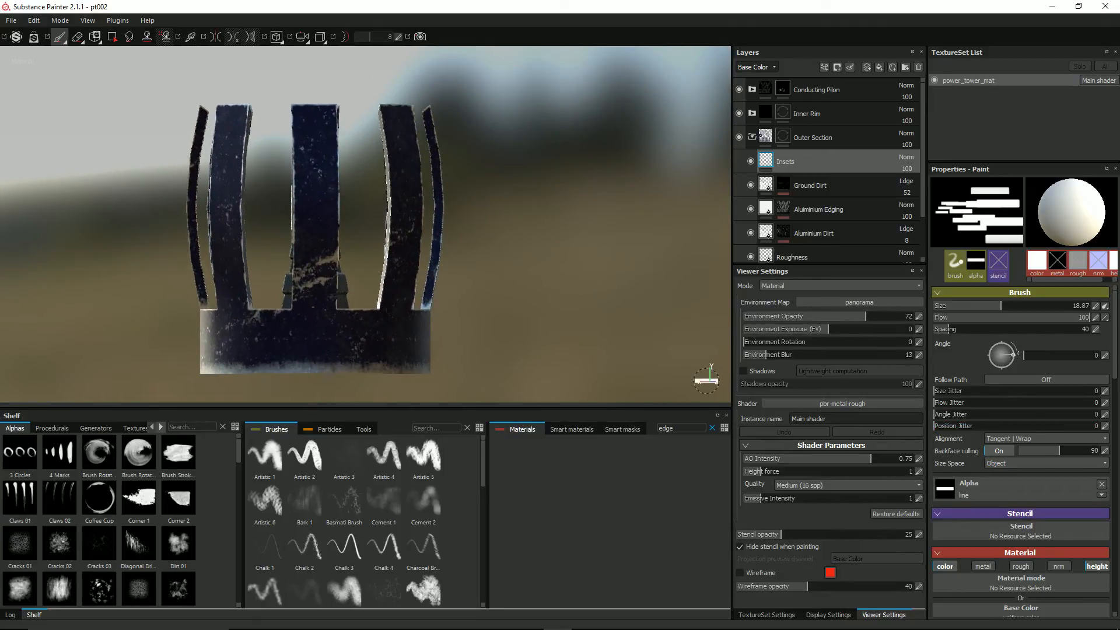
pyautogui.scroll(-2, 546, 284)
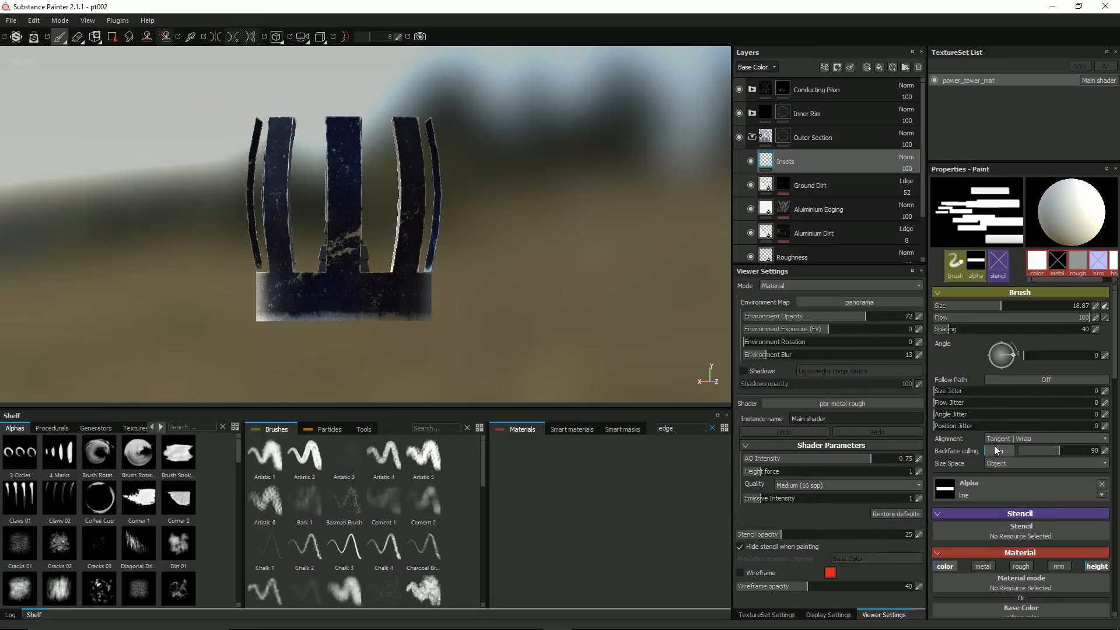
pyautogui.click(1000, 489)
pyautogui.scroll(-3, 1025, 428)
pyautogui.scroll(-2, 1055, 421)
pyautogui.scroll(2, 1054, 421)
pyautogui.scroll(10, 1054, 421)
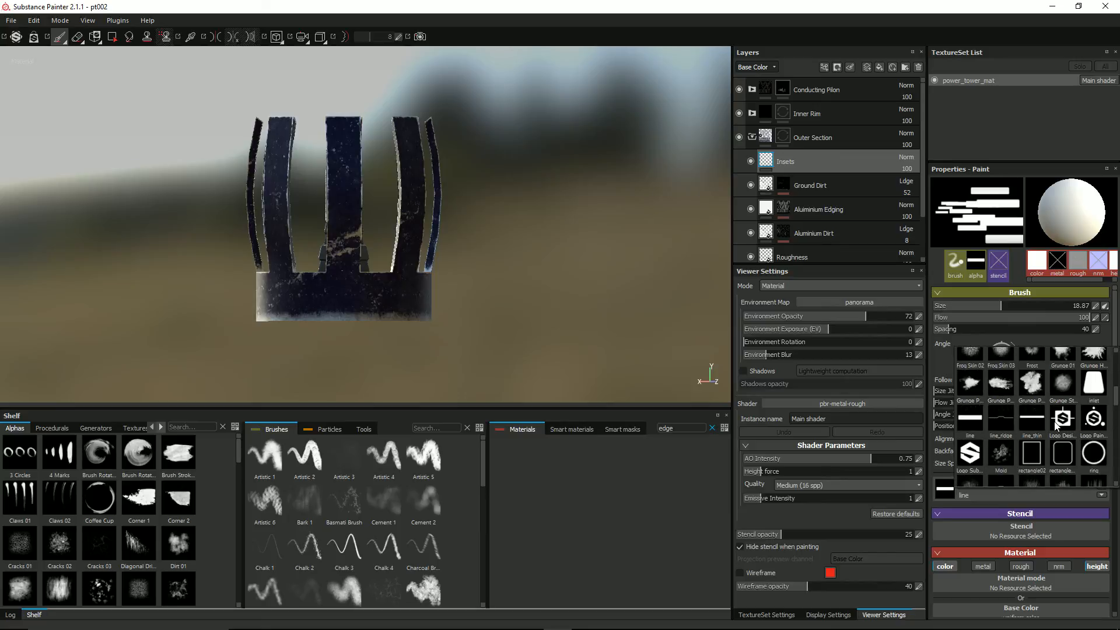
pyautogui.scroll(-8, 1054, 421)
pyautogui.scroll(-8, 1055, 422)
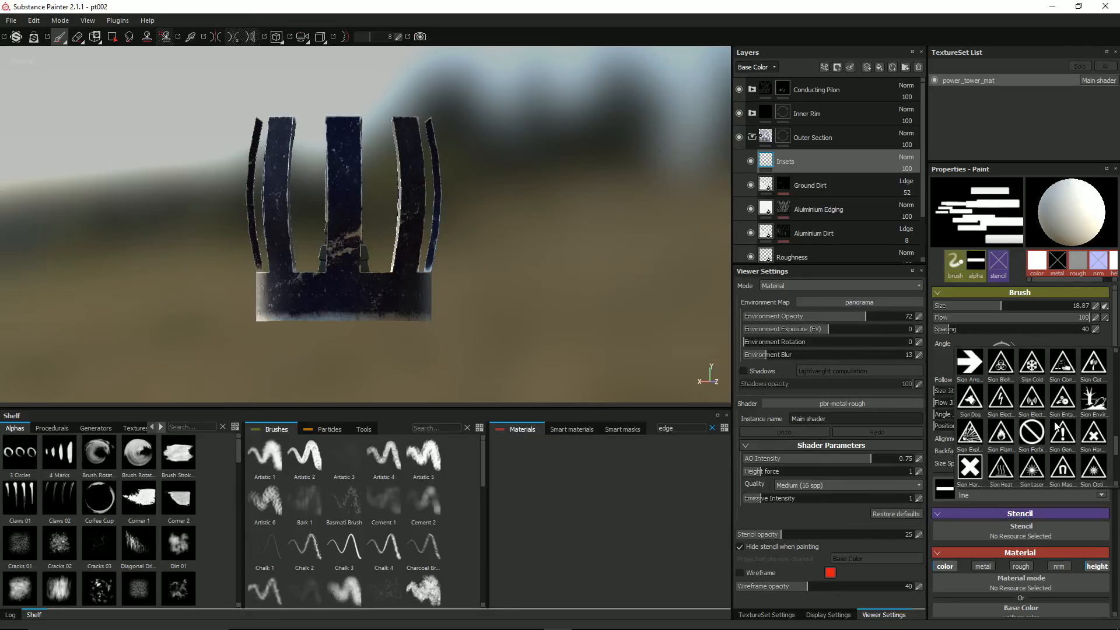
pyautogui.scroll(3, 1054, 421)
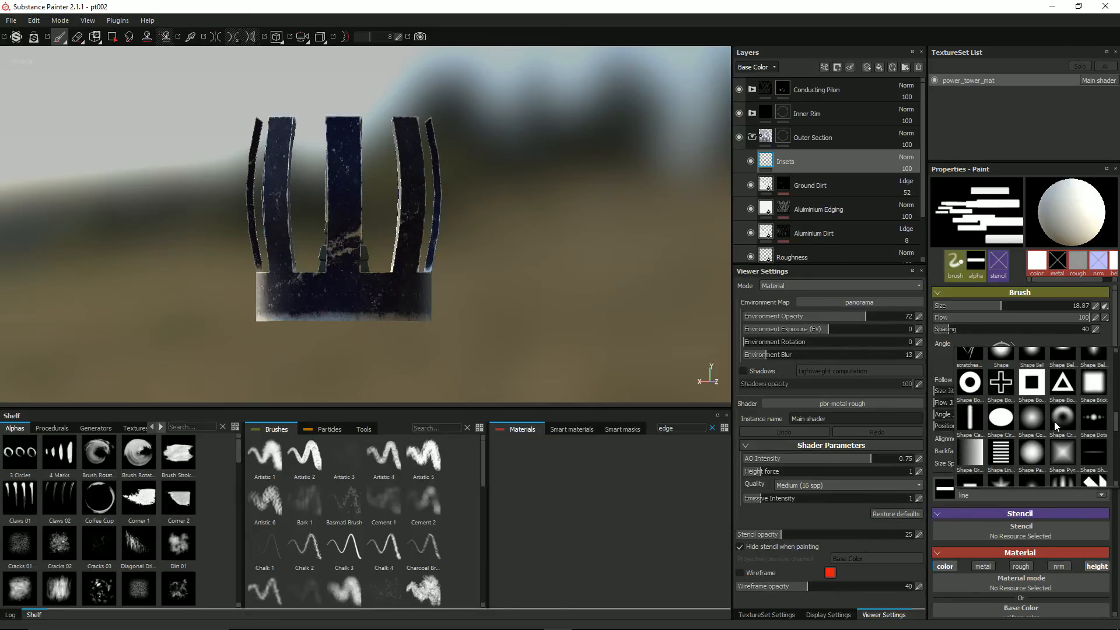
pyautogui.scroll(3, 1054, 421)
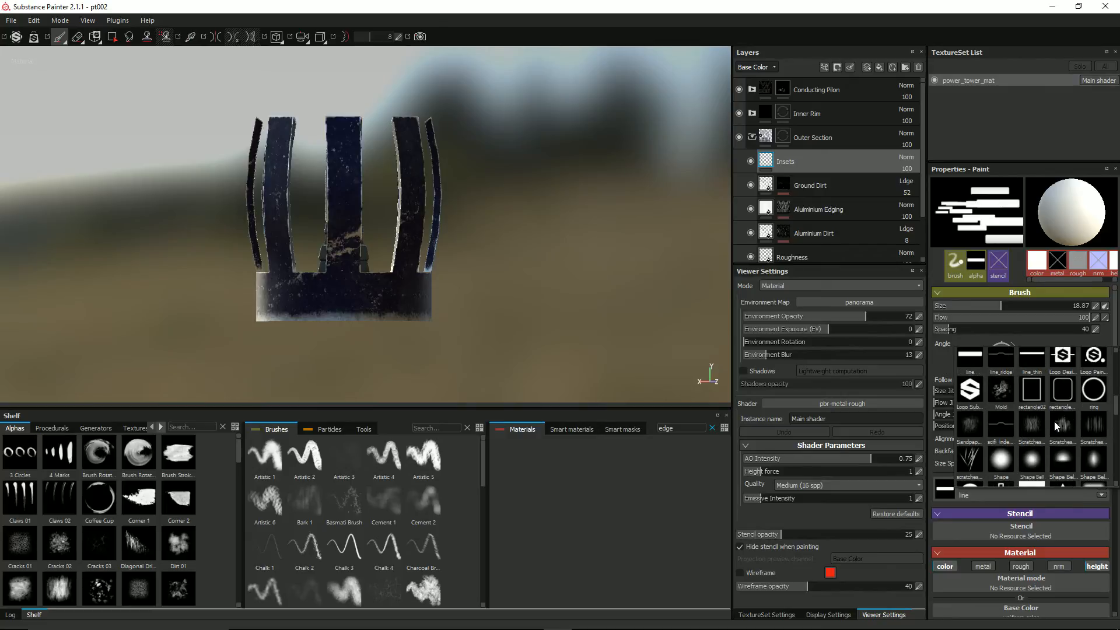
pyautogui.scroll(3, 1055, 421)
pyautogui.scroll(5, 1054, 421)
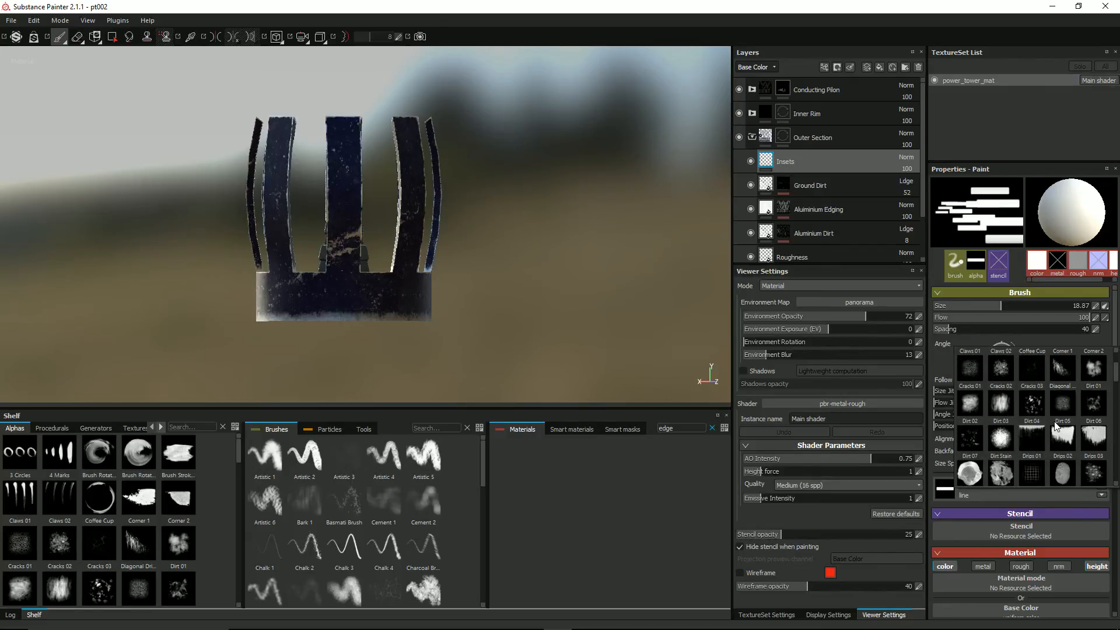
pyautogui.scroll(-13, 1054, 421)
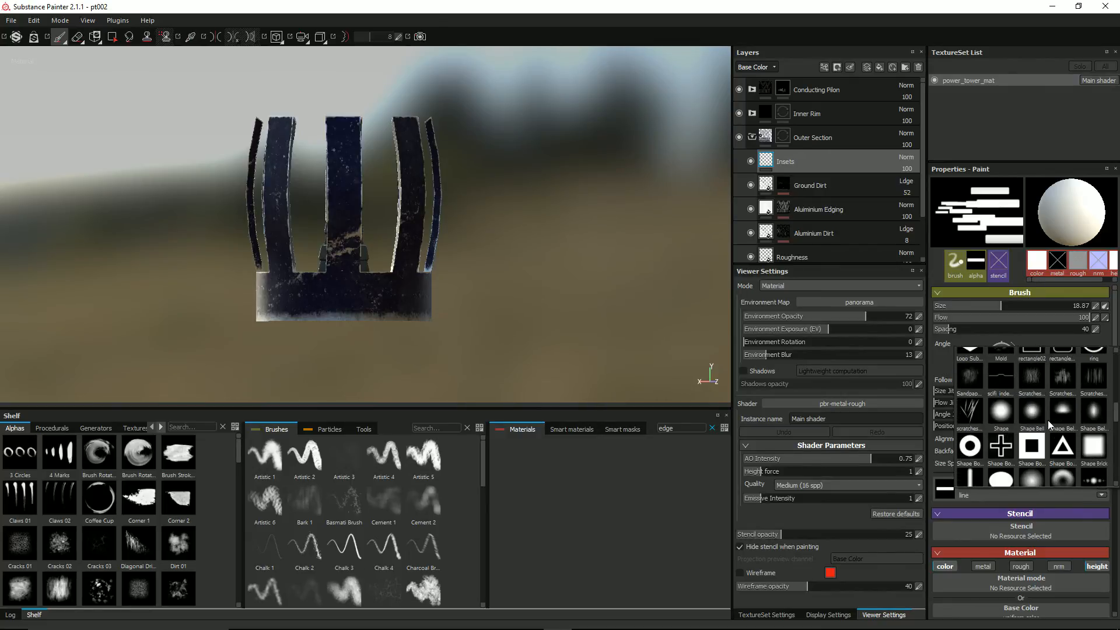
pyautogui.scroll(-2, 1037, 432)
pyautogui.scroll(6, 1037, 427)
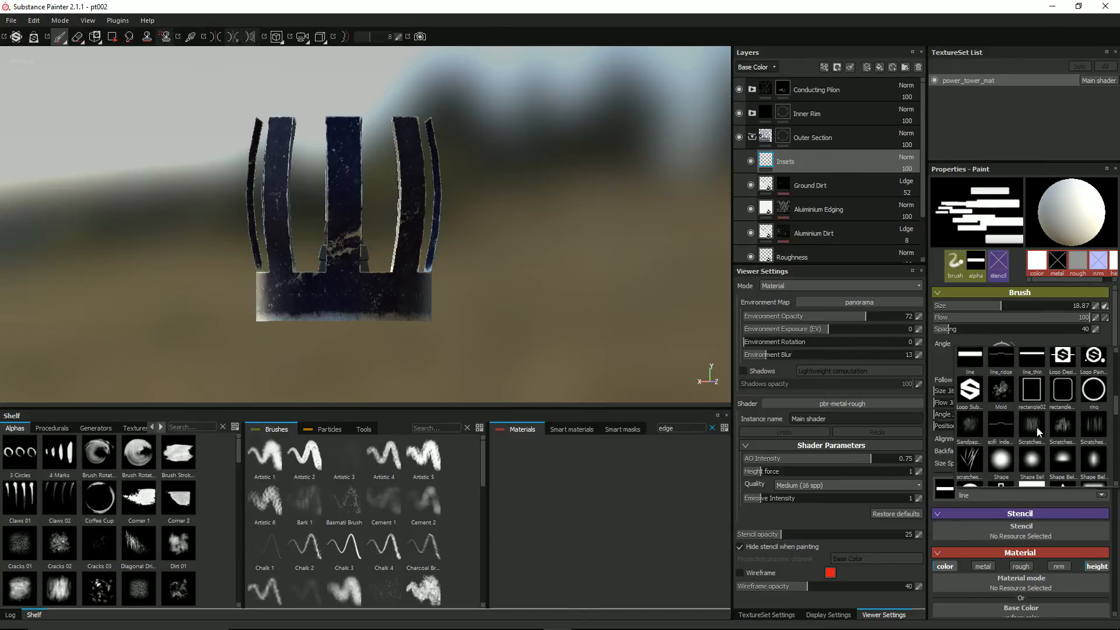
pyautogui.scroll(-2, 1037, 426)
pyautogui.scroll(2, 1037, 427)
pyautogui.scroll(-4, 1037, 426)
# Prepare a continuous black line brush with spacing 4 and a black base color on a new paint layer above Insets.
pyautogui.moveTo(446, 293)
pyautogui.keyDown('alt'); pyautogui.mouseDown()
pyautogui.moveTo(420, 293)
pyautogui.moveTo(442, 289)
pyautogui.mouseUp(); pyautogui.keyUp('alt')
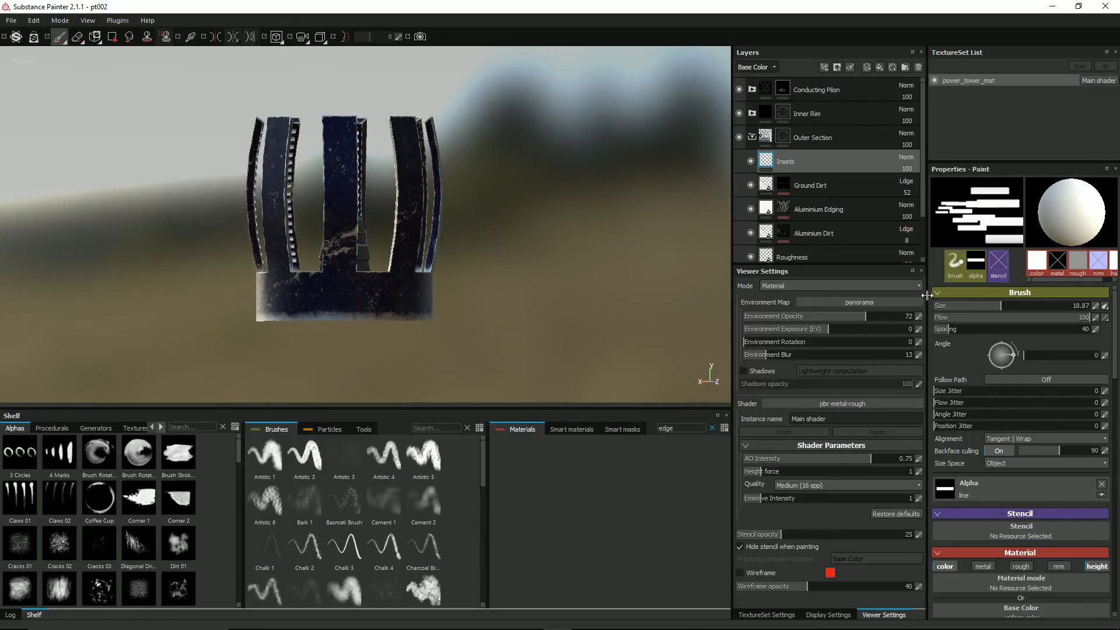
pyautogui.click(950, 330)
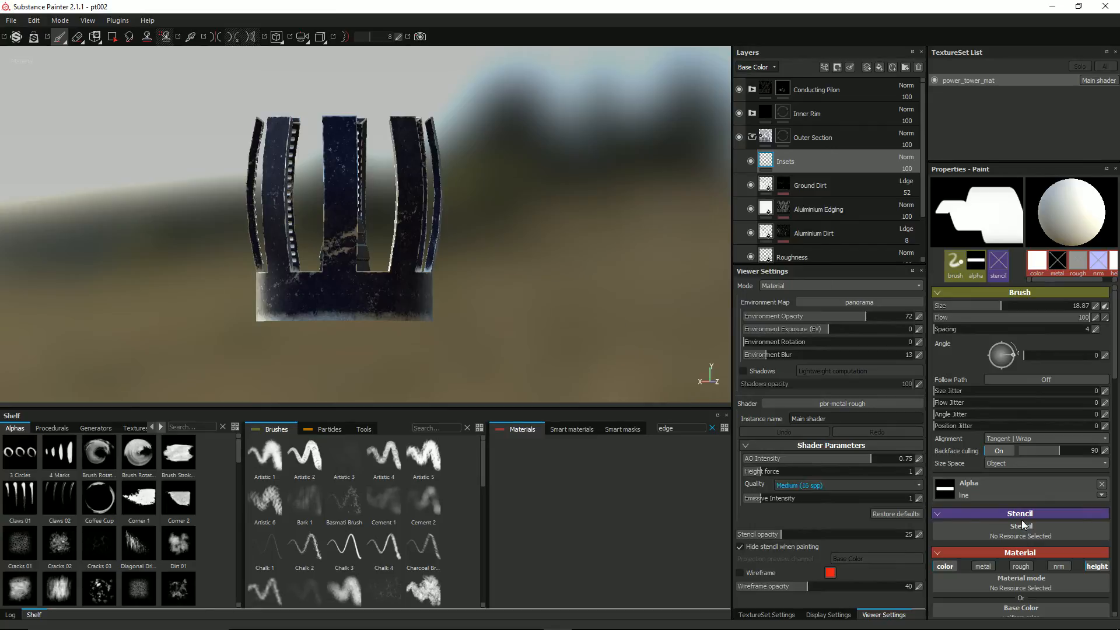
pyautogui.scroll(-4, 1026, 505)
pyautogui.click(1000, 490)
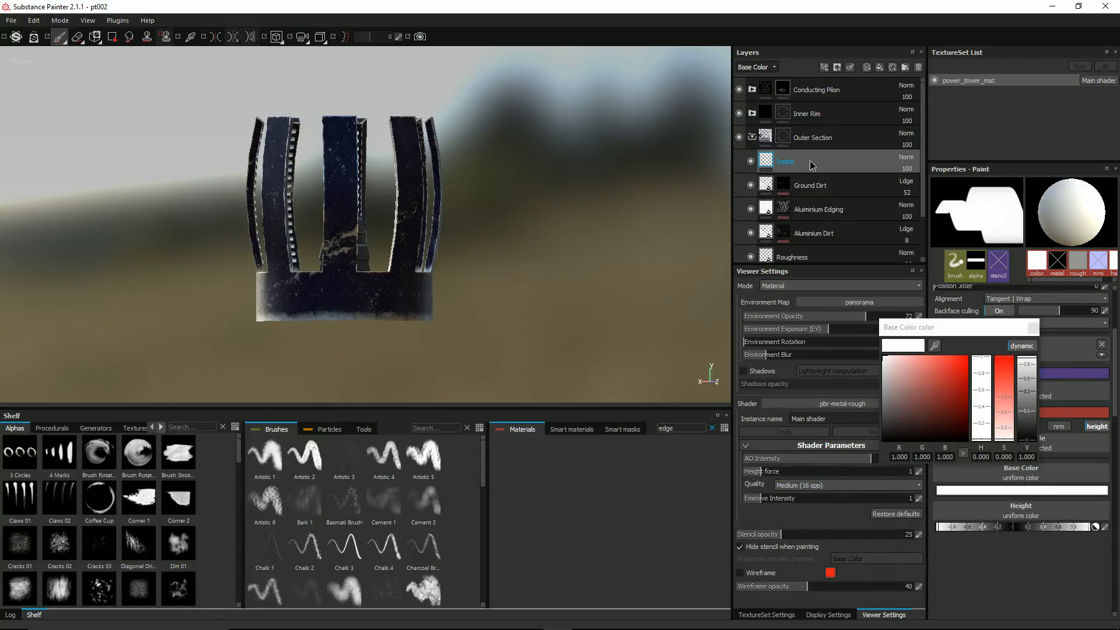
pyautogui.click(867, 67)
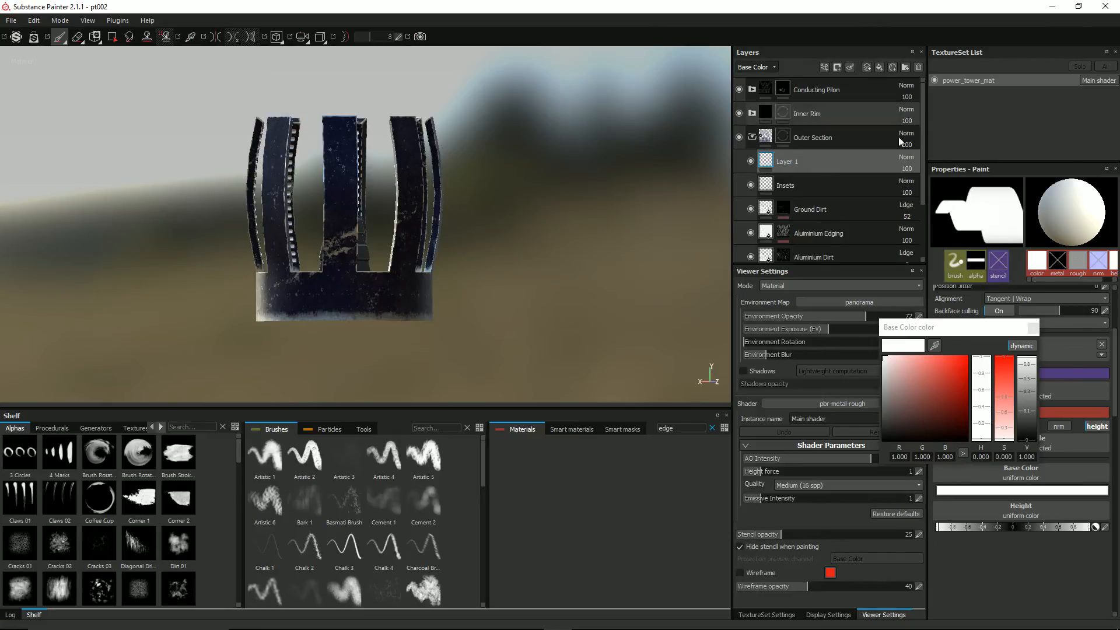
pyautogui.click(936, 436)
# Try painting a continuous straight line down the outer face of the front upright panel, and close the color picker.
pyautogui.moveTo(410, 184)
pyautogui.keyDown('alt'); pyautogui.mouseDown()
pyautogui.moveTo(425, 190)
pyautogui.moveTo(417, 200)
pyautogui.mouseUp(); pyautogui.keyUp('alt')
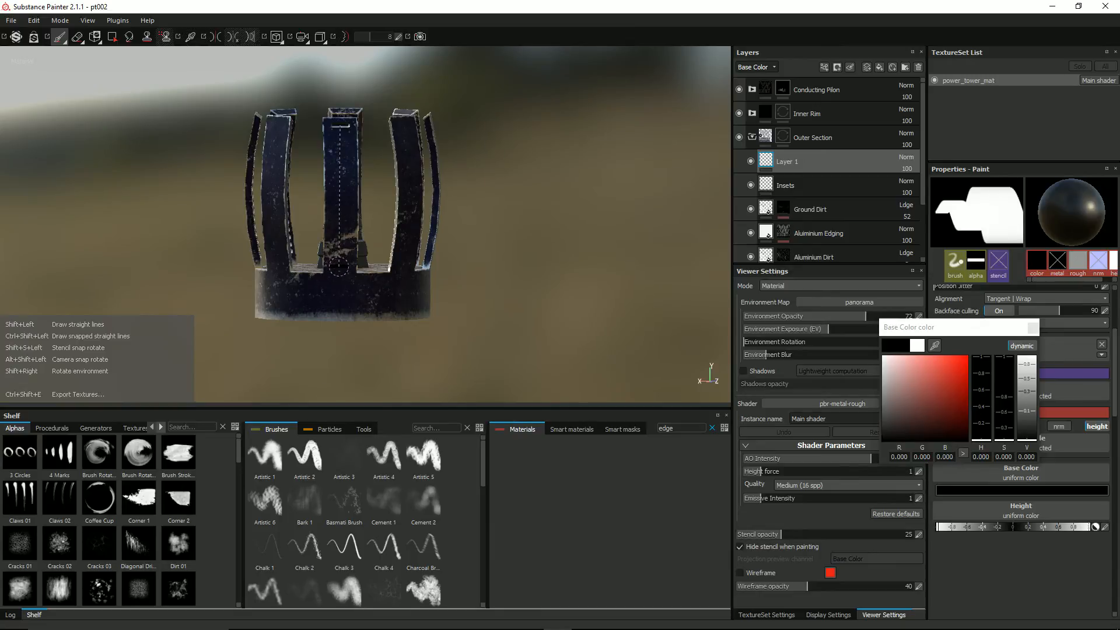
pyautogui.keyDown('alt'); pyautogui.moveTo(338, 266); pyautogui.dragTo(384, 260); pyautogui.keyUp('alt')
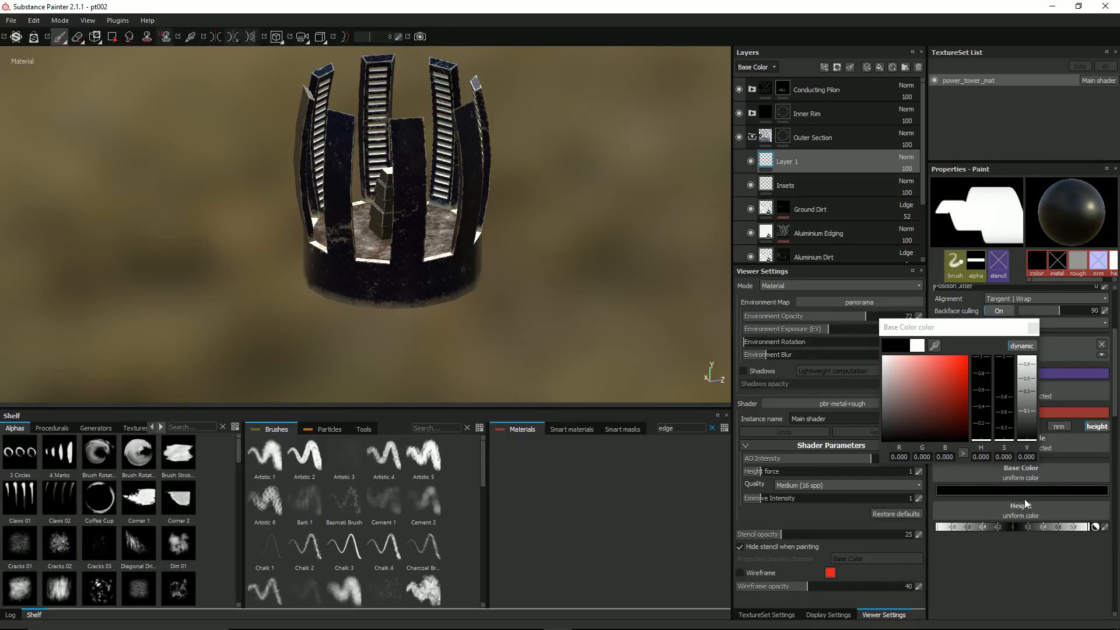
pyautogui.click(1033, 327)
# Paint a continuous straight black inset from top to bottom on the outer face of the neighbouring upright panel.
pyautogui.keyDown('alt'); pyautogui.moveTo(537, 265); pyautogui.dragTo(447, 222); pyautogui.keyUp('alt')
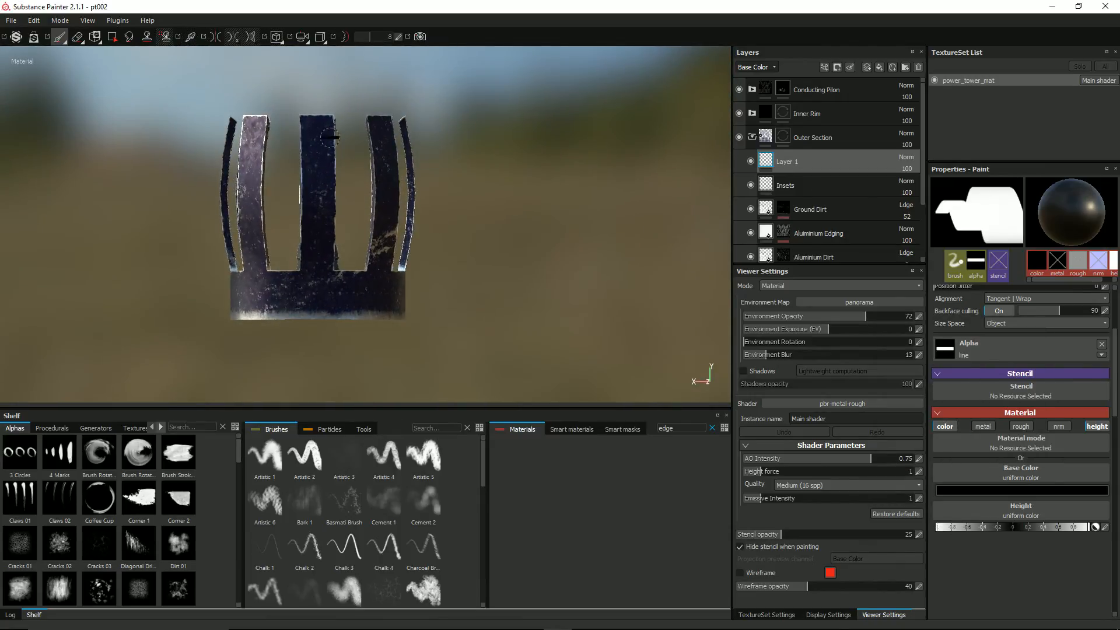
pyautogui.click(315, 123)
pyautogui.press('shift')
pyautogui.keyDown('shift'); pyautogui.click(316, 266); pyautogui.keyUp('shift')
pyautogui.moveTo(418, 283)
pyautogui.keyDown('alt'); pyautogui.mouseDown()
pyautogui.moveTo(338, 220)
pyautogui.moveTo(295, 260)
pyautogui.moveTo(291, 251)
pyautogui.mouseUp(); pyautogui.keyUp('alt')
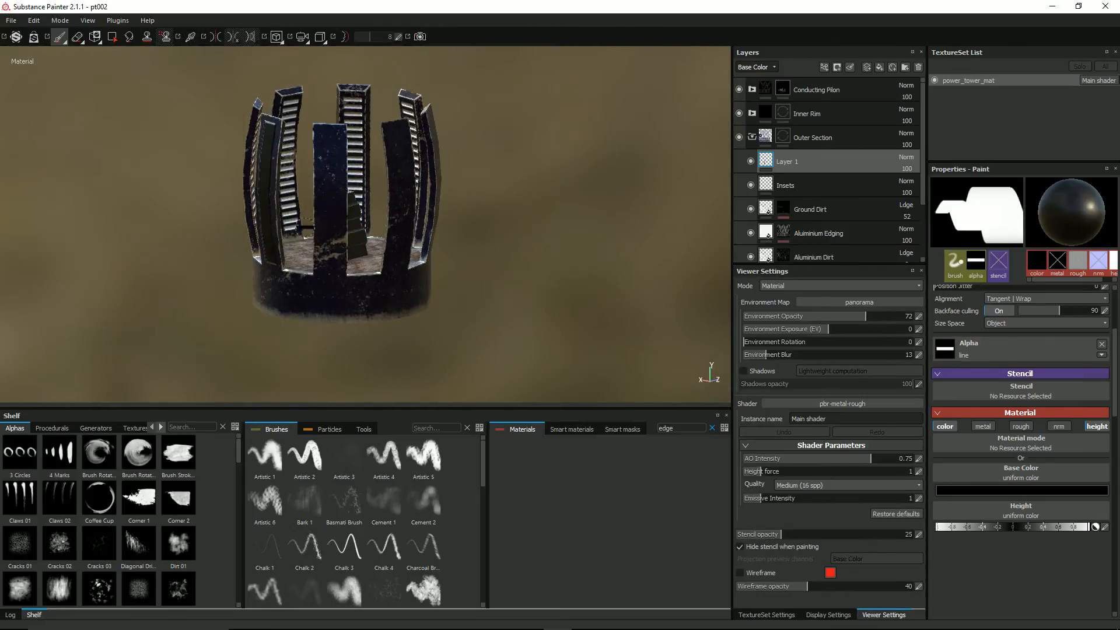
# Paint a straight black inset down the outer face of the front upright panel and fit the brush size to the panel width.
pyautogui.keyDown('shift'); pyautogui.click(329, 267); pyautogui.keyUp('shift')
pyautogui.keyDown('alt'); pyautogui.moveTo(424, 299); pyautogui.dragTo(264, 291); pyautogui.keyUp('alt')
pyautogui.keyDown('alt'); pyautogui.moveTo(368, 124); pyautogui.dragTo(383, 132); pyautogui.keyUp('alt')
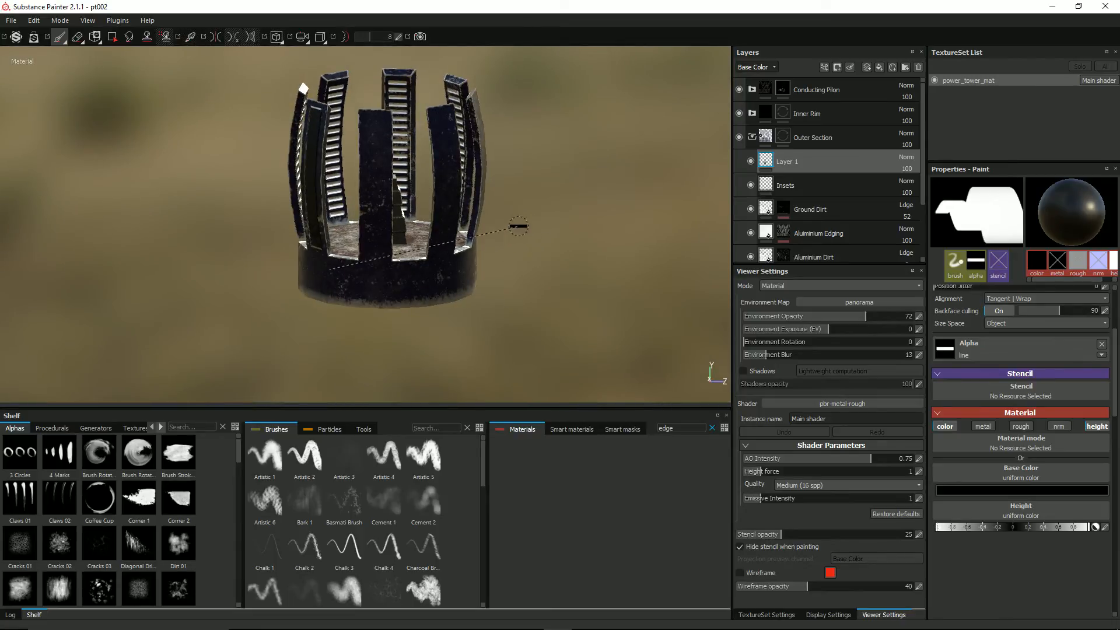
pyautogui.keyDown('ctrl'); pyautogui.moveTo(574, 219); pyautogui.dragTo(593, 220, button='right'); pyautogui.keyUp('ctrl')
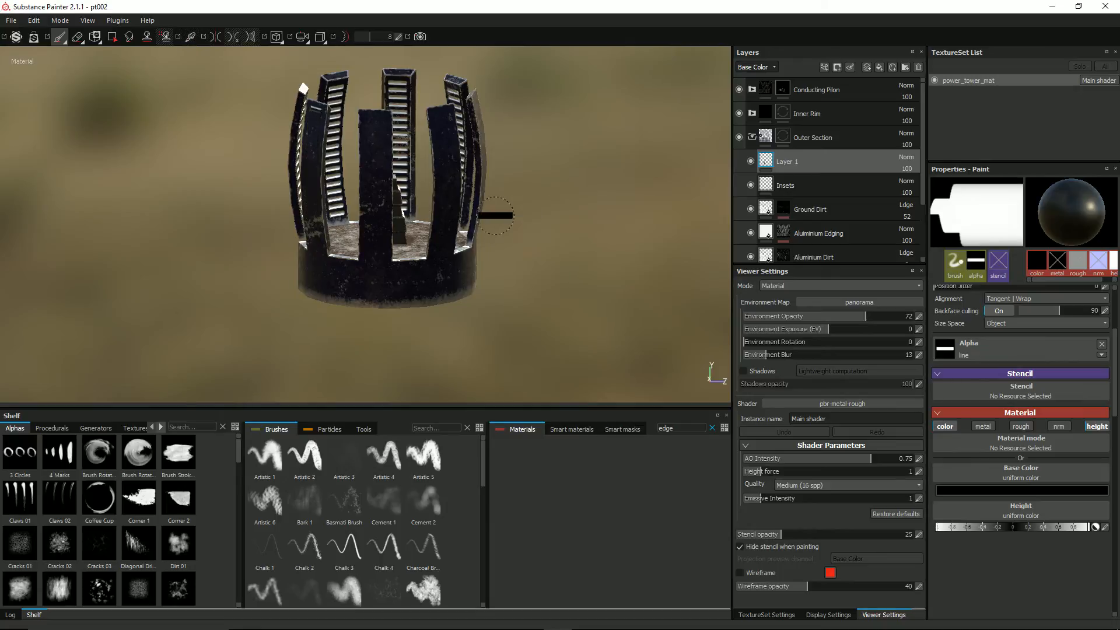
pyautogui.keyDown('alt'); pyautogui.moveTo(349, 234); pyautogui.dragTo(372, 189); pyautogui.keyUp('alt')
pyautogui.moveTo(366, 142)
pyautogui.keyDown('alt'); pyautogui.mouseDown()
pyautogui.moveTo(441, 155)
pyautogui.moveTo(477, 142)
pyautogui.moveTo(476, 69)
pyautogui.mouseUp(); pyautogui.keyUp('alt')
pyautogui.keyDown('ctrl'); pyautogui.moveTo(306, 119); pyautogui.dragTo(287, 119, button='right'); pyautogui.keyUp('ctrl')
# Paint straight black insets from top to base on the outer faces of the next two upright panels around the tower.
pyautogui.keyDown('alt'); pyautogui.moveTo(305, 121); pyautogui.dragTo(240, 185); pyautogui.keyUp('alt')
pyautogui.keyDown('alt'); pyautogui.moveTo(341, 119); pyautogui.dragTo(364, 120); pyautogui.keyUp('alt')
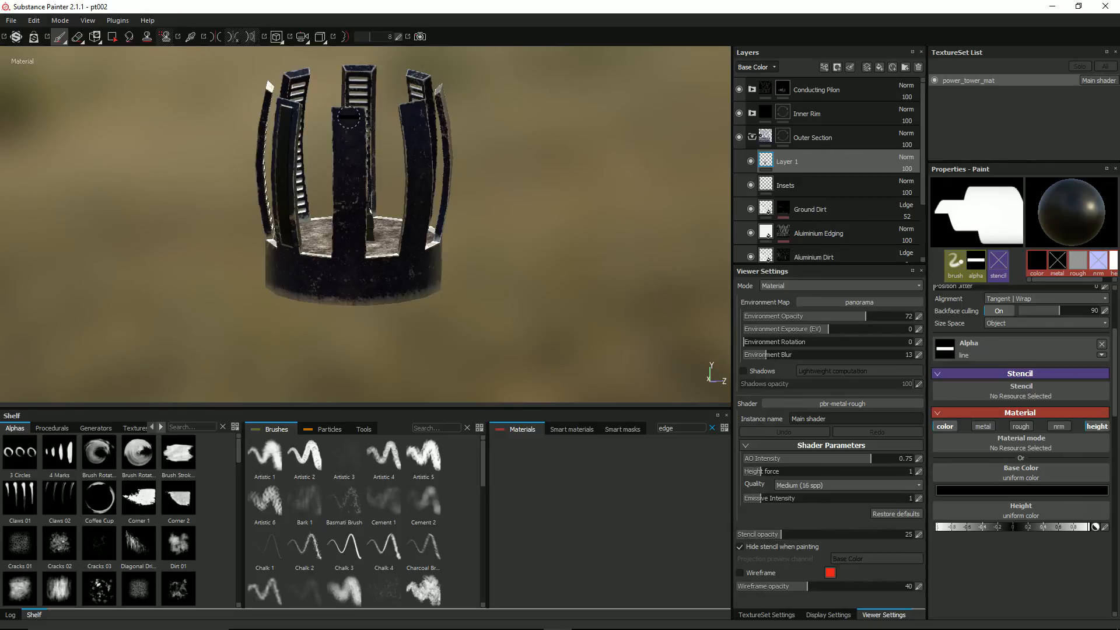
pyautogui.keyDown('shift'); pyautogui.click(349, 253); pyautogui.keyUp('shift')
pyautogui.moveTo(485, 252)
pyautogui.keyDown('alt'); pyautogui.mouseDown()
pyautogui.moveTo(372, 245)
pyautogui.moveTo(400, 251)
pyautogui.moveTo(389, 225)
pyautogui.mouseUp(); pyautogui.keyUp('alt')
pyautogui.keyDown('alt'); pyautogui.moveTo(405, 149); pyautogui.dragTo(407, 130); pyautogui.keyUp('alt')
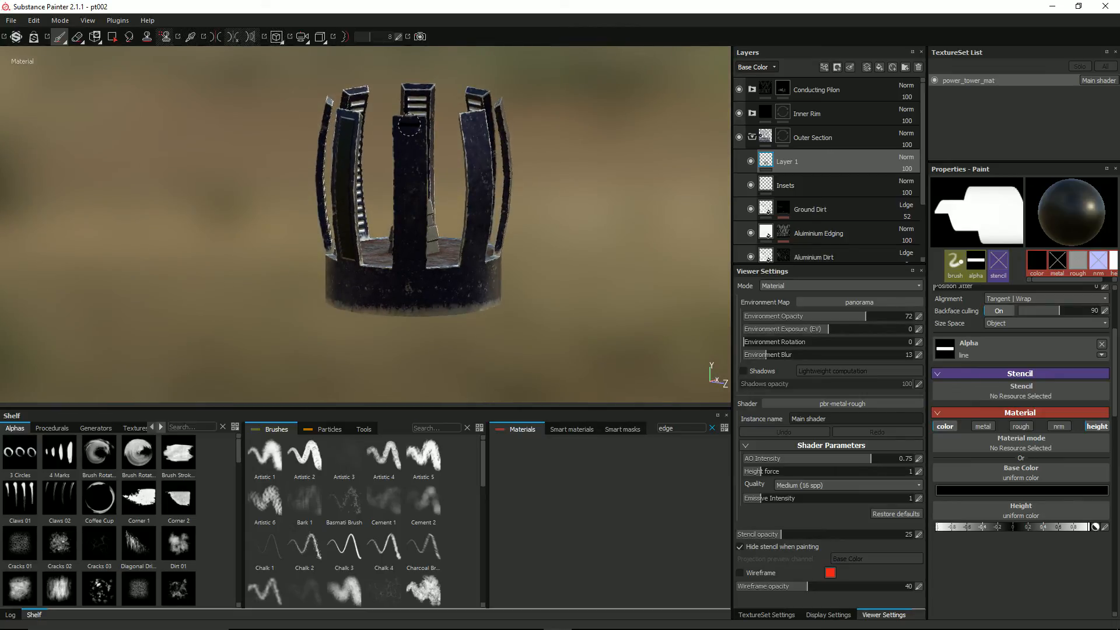
pyautogui.press('shift')
pyautogui.keyDown('shift'); pyautogui.click(409, 267); pyautogui.keyUp('shift')
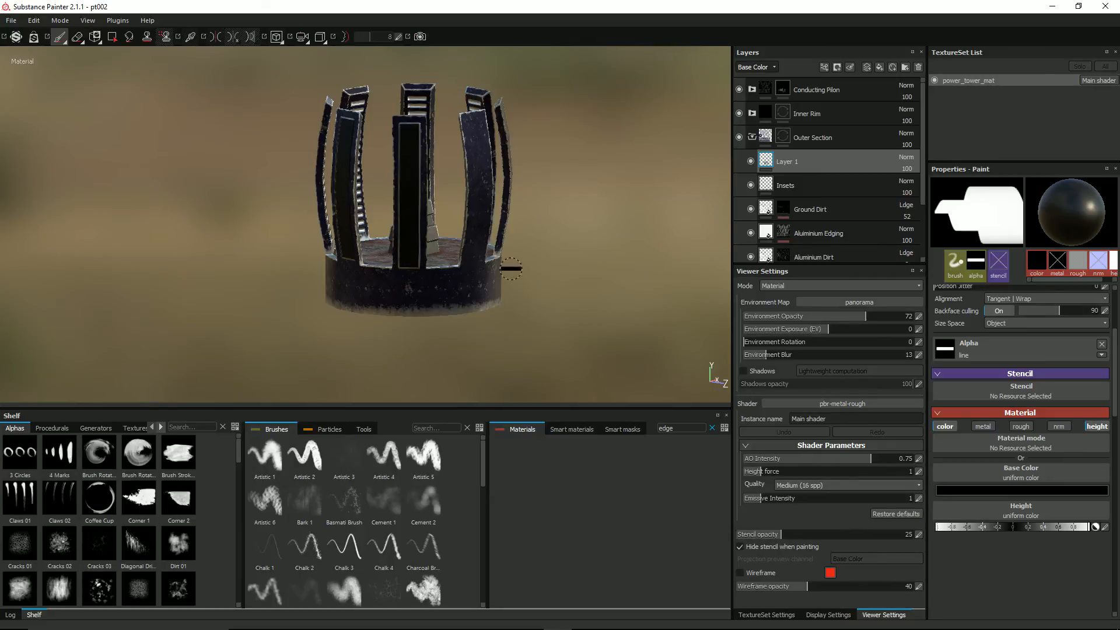
# Continue around the tower, painting full-length black insets on the outer faces of another two bare upright panels.
pyautogui.keyDown('alt'); pyautogui.moveTo(511, 268); pyautogui.dragTo(360, 270); pyautogui.keyUp('alt')
pyautogui.keyDown('alt'); pyautogui.moveTo(518, 197); pyautogui.dragTo(498, 189); pyautogui.keyUp('alt')
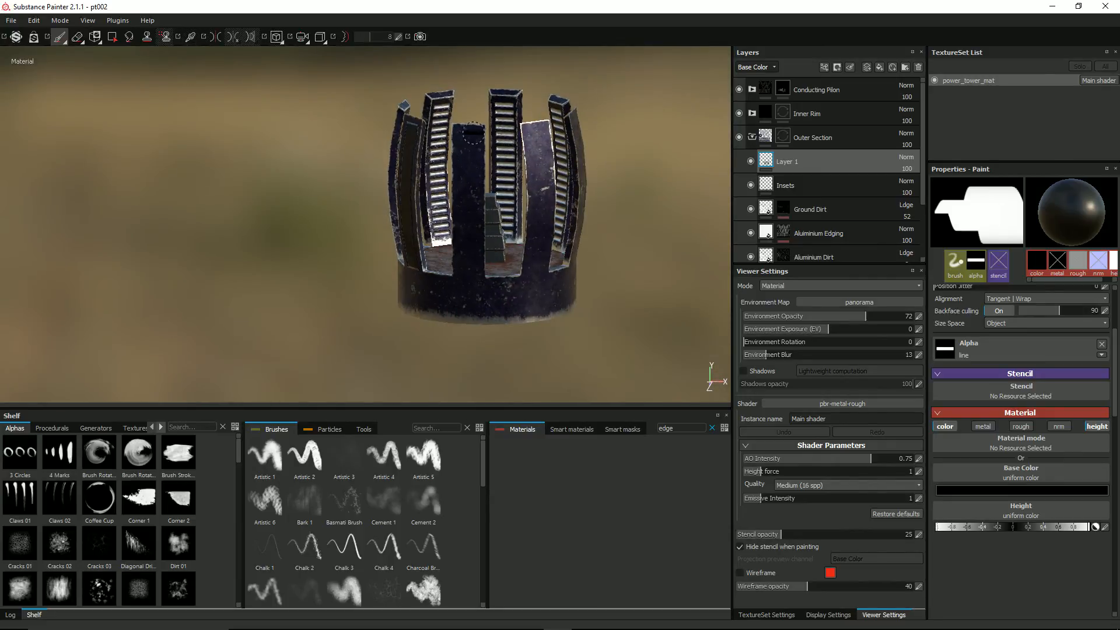
pyautogui.keyDown('alt'); pyautogui.moveTo(467, 133); pyautogui.dragTo(467, 136); pyautogui.keyUp('alt')
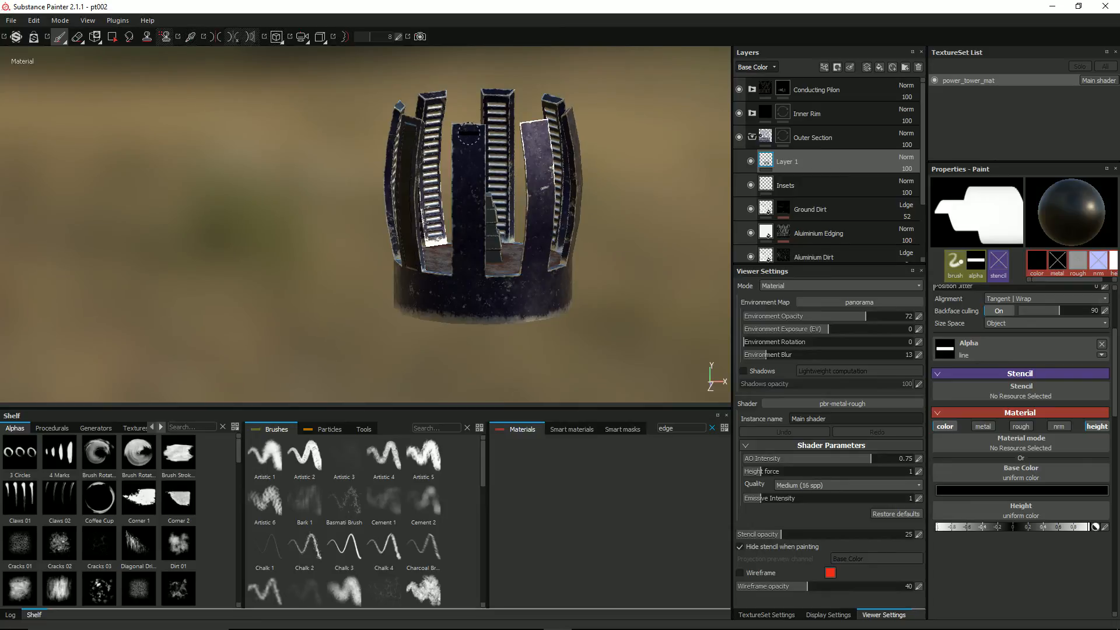
pyautogui.press('shift')
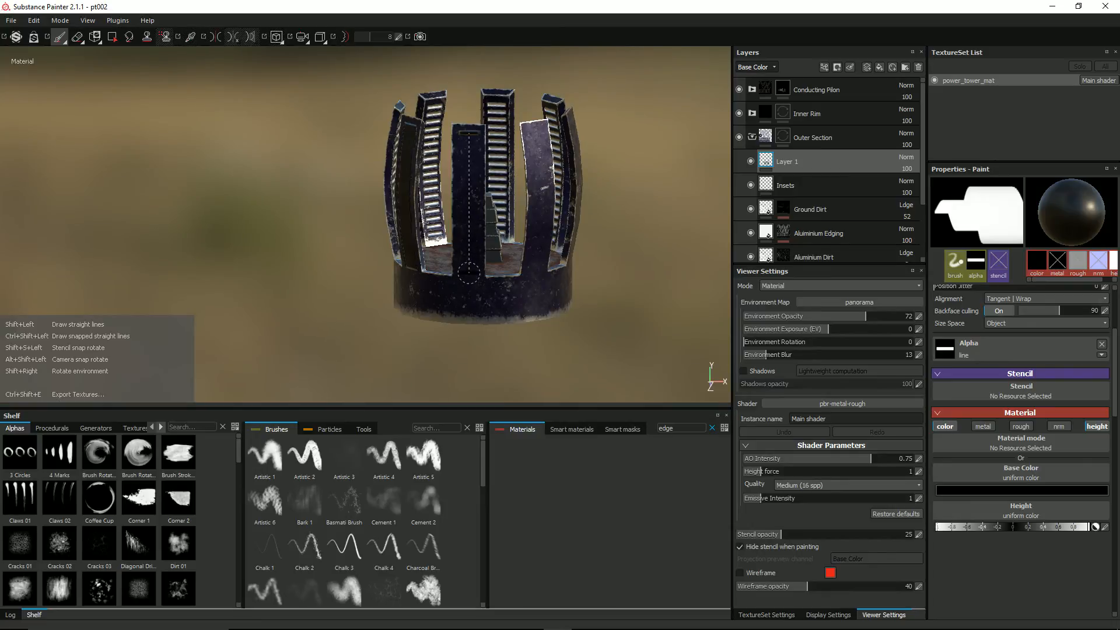
pyautogui.keyDown('shift'); pyautogui.click(469, 273); pyautogui.keyUp('shift')
pyautogui.keyDown('alt'); pyautogui.moveTo(469, 274); pyautogui.dragTo(495, 284); pyautogui.keyUp('alt')
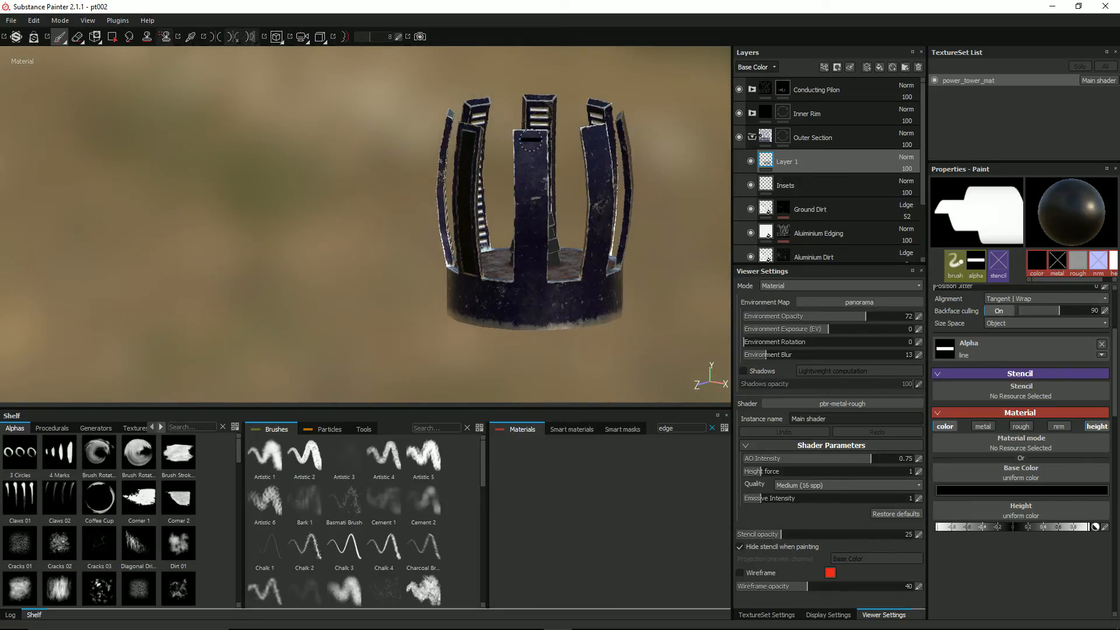
pyautogui.click(531, 138)
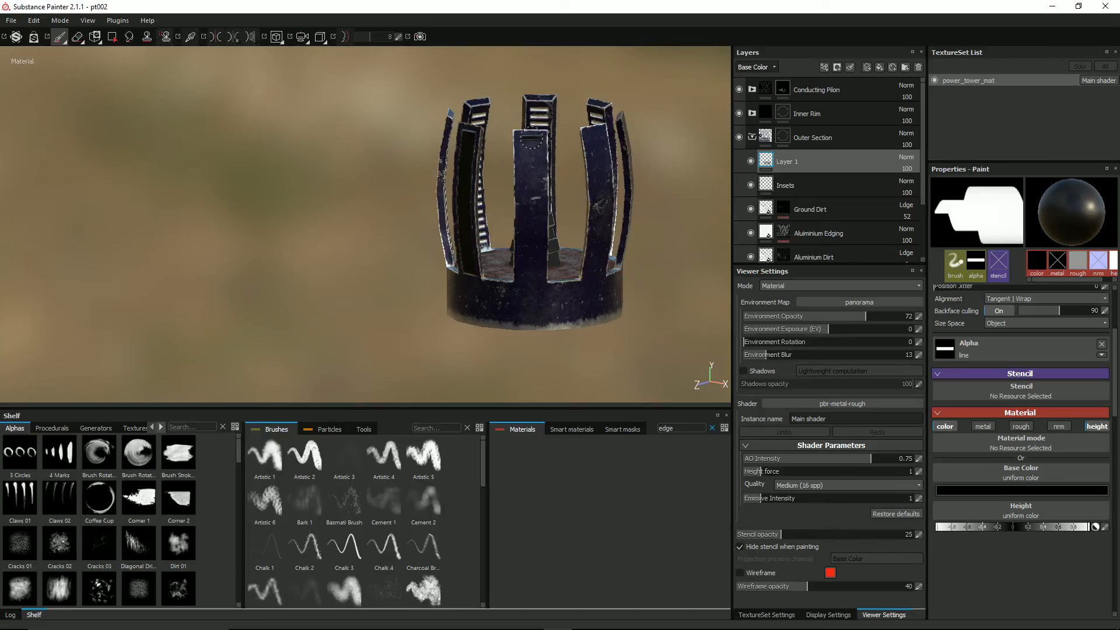
pyautogui.keyDown('shift'); pyautogui.click(531, 280); pyautogui.keyUp('shift')
# Paint straight black insets down the outer faces of the last two bare upright panels to complete the ring.
pyautogui.moveTo(532, 280)
pyautogui.keyDown('alt'); pyautogui.mouseDown()
pyautogui.moveTo(507, 283)
pyautogui.moveTo(519, 289)
pyautogui.mouseUp(); pyautogui.keyUp('alt')
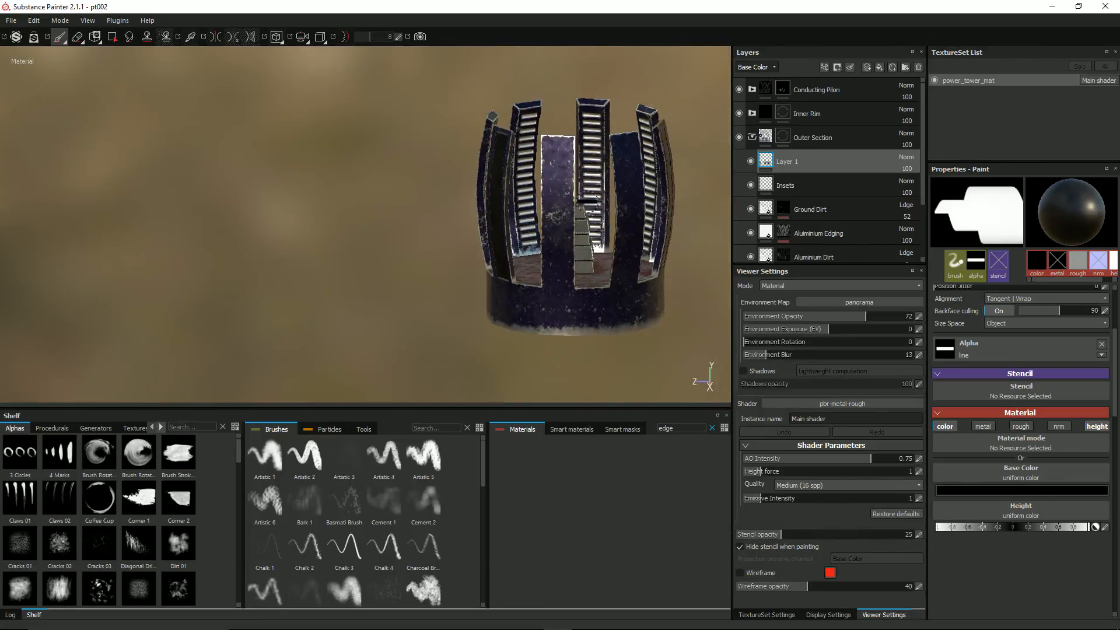
pyautogui.click(557, 143)
pyautogui.press('shift')
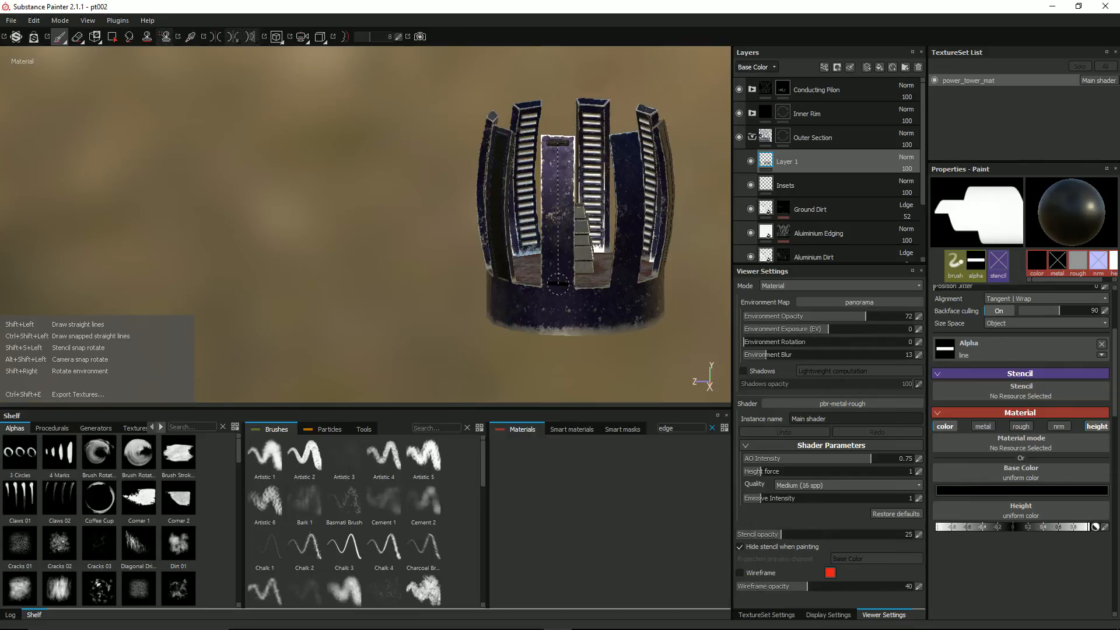
pyautogui.moveTo(557, 285)
pyautogui.keyDown('alt'); pyautogui.mouseDown()
pyautogui.moveTo(464, 269)
pyautogui.moveTo(500, 271)
pyautogui.mouseUp(); pyautogui.keyUp('alt')
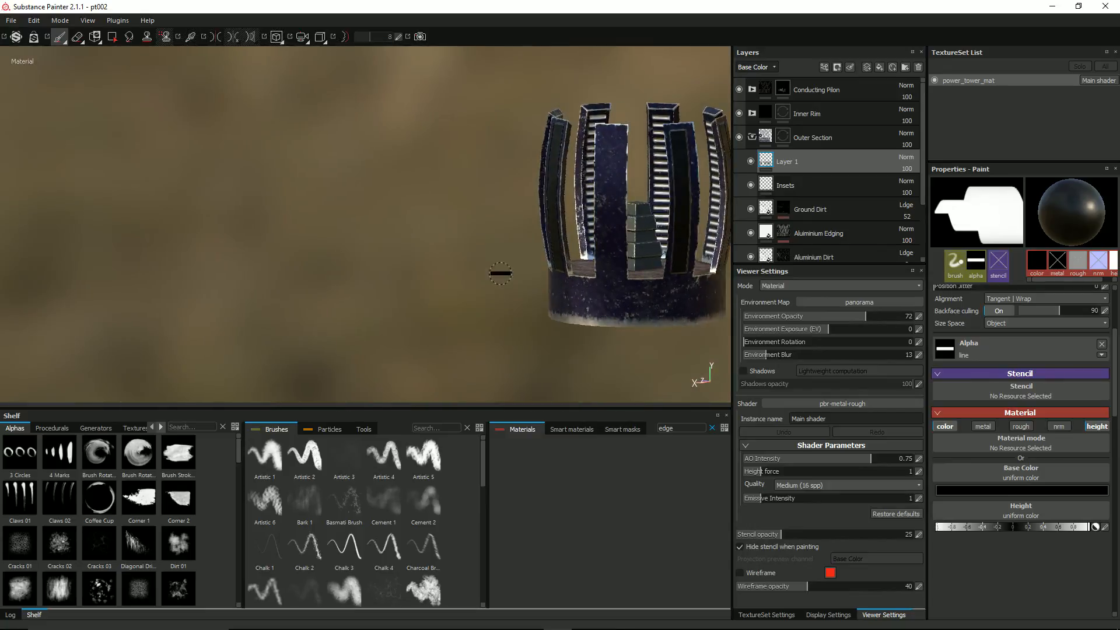
pyautogui.keyDown('alt'); pyautogui.moveTo(615, 137); pyautogui.dragTo(603, 135); pyautogui.keyUp('alt')
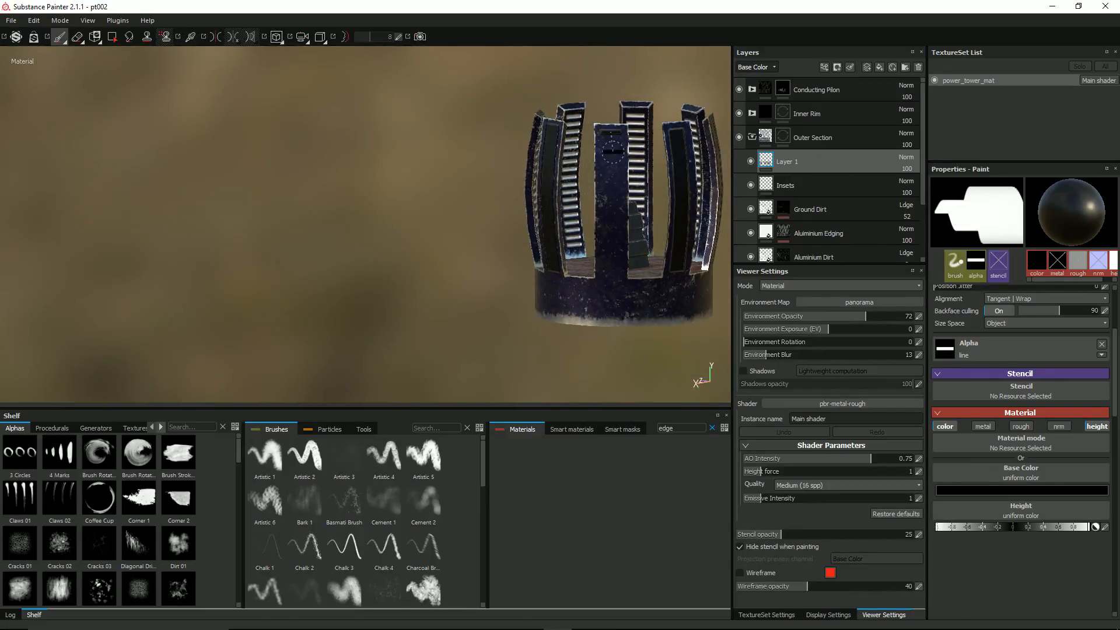
pyautogui.press('shift')
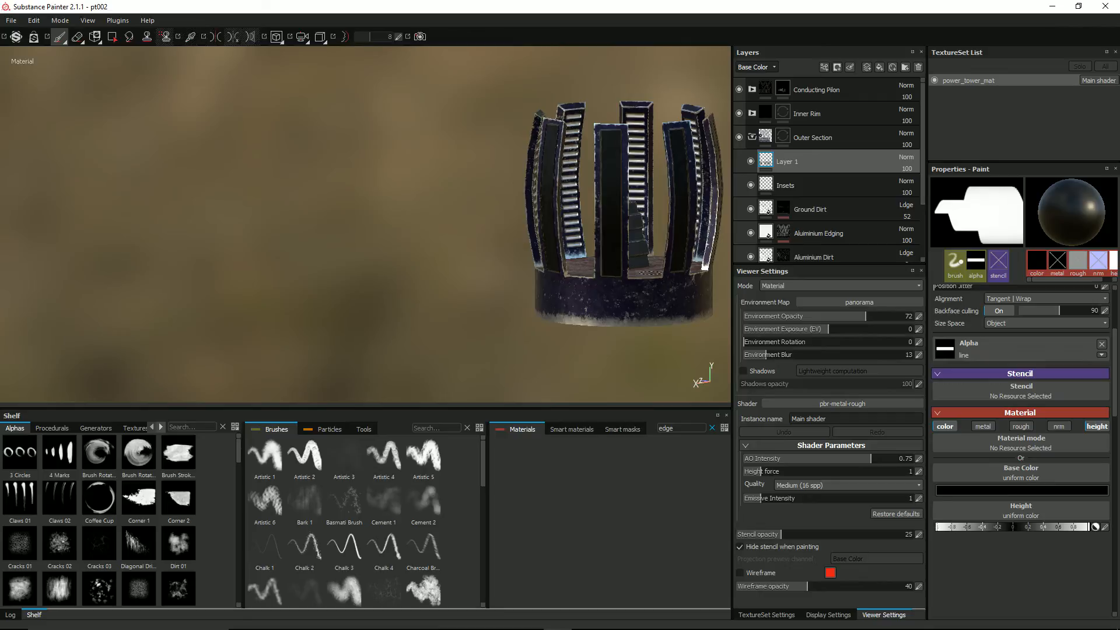
# Set the opacity of the paint layer holding the outer panel insets to 95.
pyautogui.keyDown('alt'); pyautogui.moveTo(611, 274); pyautogui.dragTo(642, 233); pyautogui.keyUp('alt')
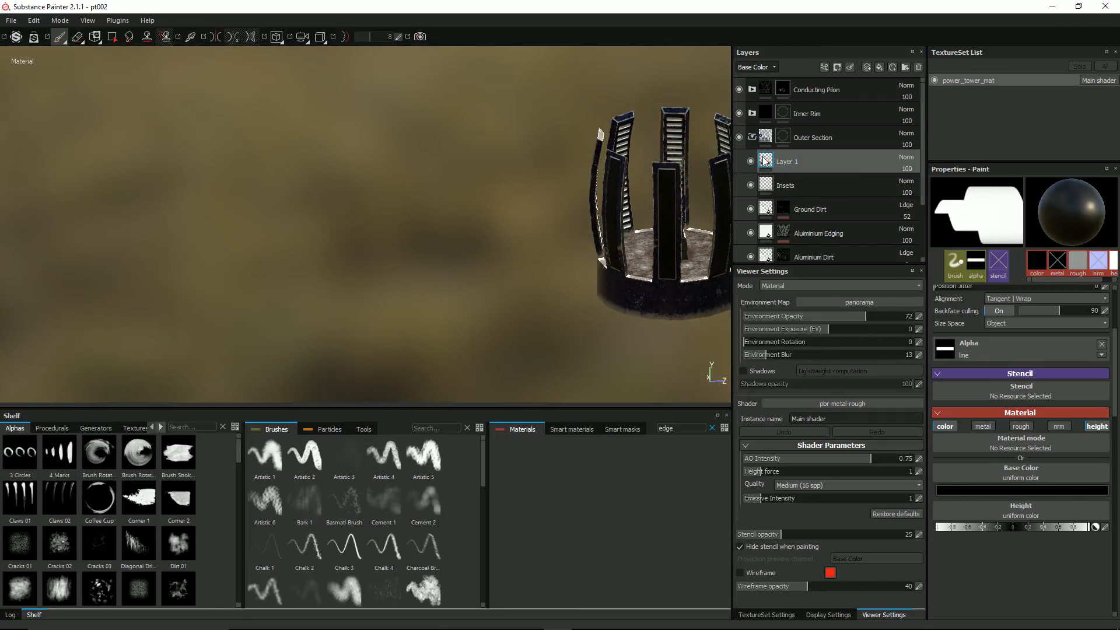
pyautogui.moveTo(929, 183)
pyautogui.mouseDown()
pyautogui.moveTo(898, 182)
pyautogui.moveTo(919, 183)
pyautogui.mouseUp()
pyautogui.keyDown('alt'); pyautogui.moveTo(550, 185); pyautogui.dragTo(642, 163); pyautogui.keyUp('alt')
pyautogui.click(907, 169)
pyautogui.moveTo(916, 182); pyautogui.dragTo(933, 184)
pyautogui.keyDown('alt'); pyautogui.moveTo(646, 174); pyautogui.dragTo(723, 277); pyautogui.keyUp('alt')
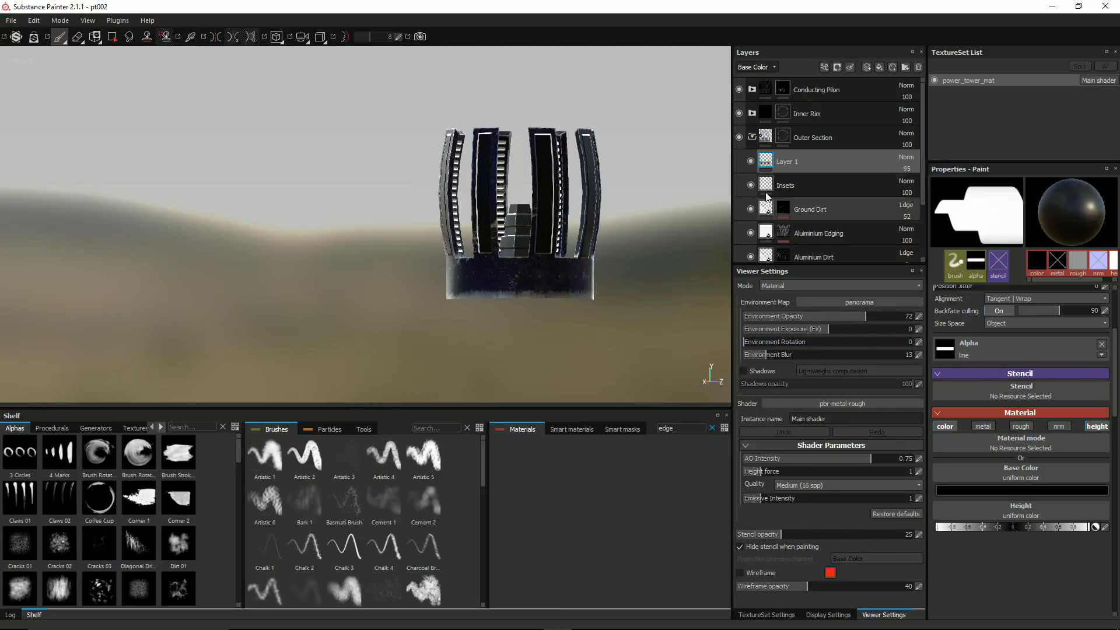
pyautogui.keyDown('alt'); pyautogui.moveTo(568, 223); pyautogui.dragTo(723, 184); pyautogui.keyUp('alt')
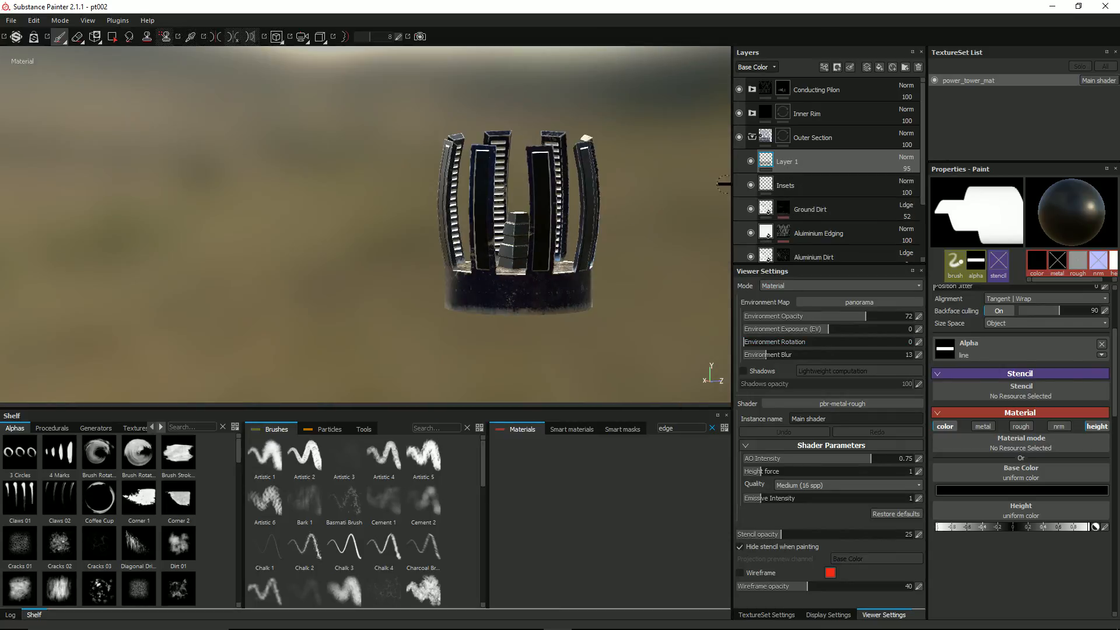
# Rename the paint layer with the outer panel insets as Outsets and toggle its visibility to compare the result.
pyautogui.doubleClick(786, 163)
pyautogui.write('Outsets')
pyautogui.click(762, 162)
pyautogui.click(751, 162)
pyautogui.click(750, 162)
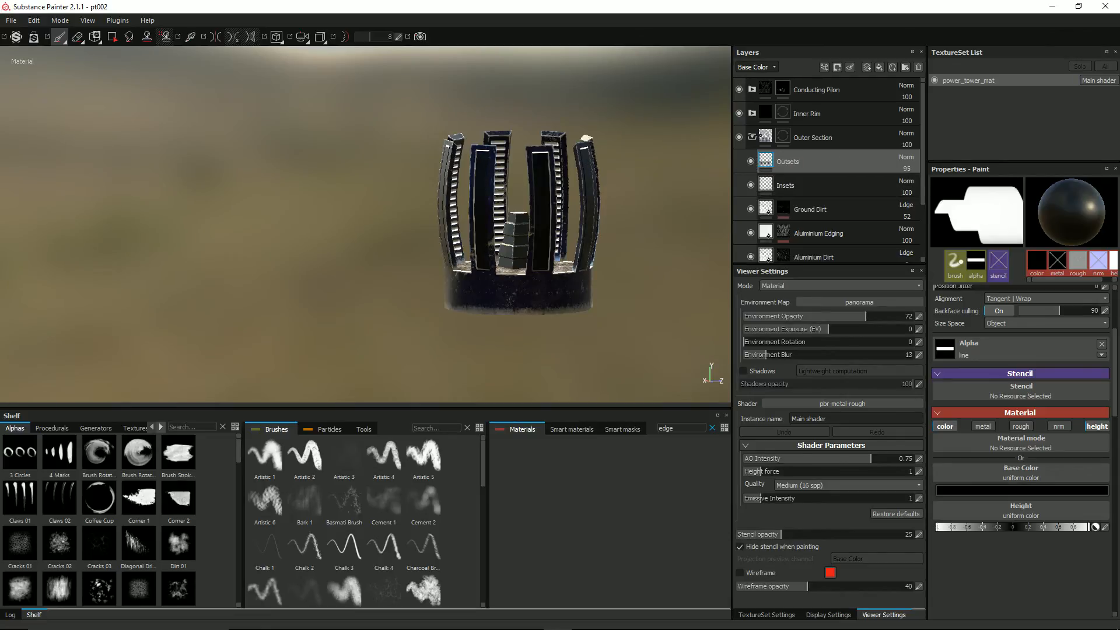
# Add a new paint layer above Outsets and name it Edges.
pyautogui.click(867, 68)
pyautogui.doubleClick(791, 165)
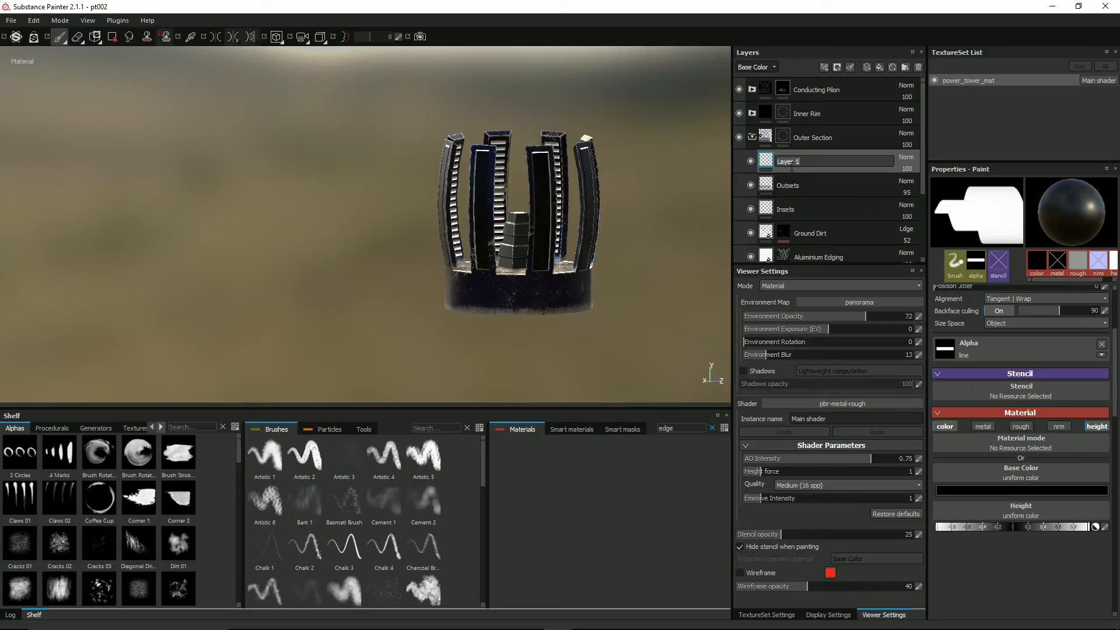
pyautogui.write('Edges')
pyautogui.press('Return')
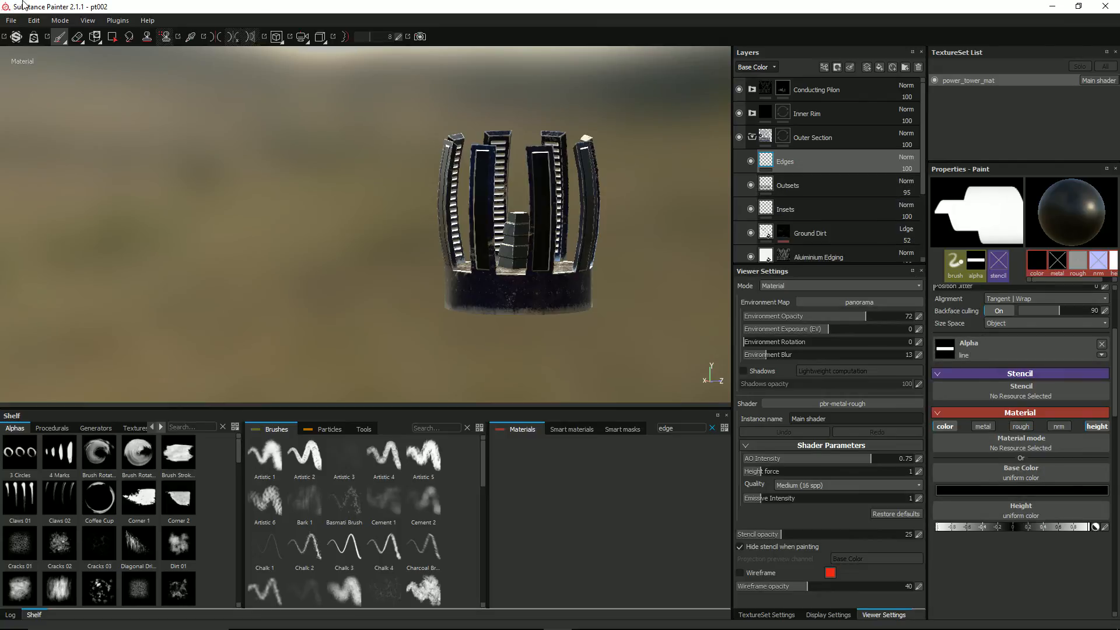
# Turn on symmetry painting and the wireframe overlay for the tower model.
pyautogui.click(214, 37)
pyautogui.keyDown('alt'); pyautogui.moveTo(413, 235); pyautogui.dragTo(795, 483); pyautogui.keyUp('alt')
pyautogui.click(761, 573)
pyautogui.scroll(2, 440, 291)
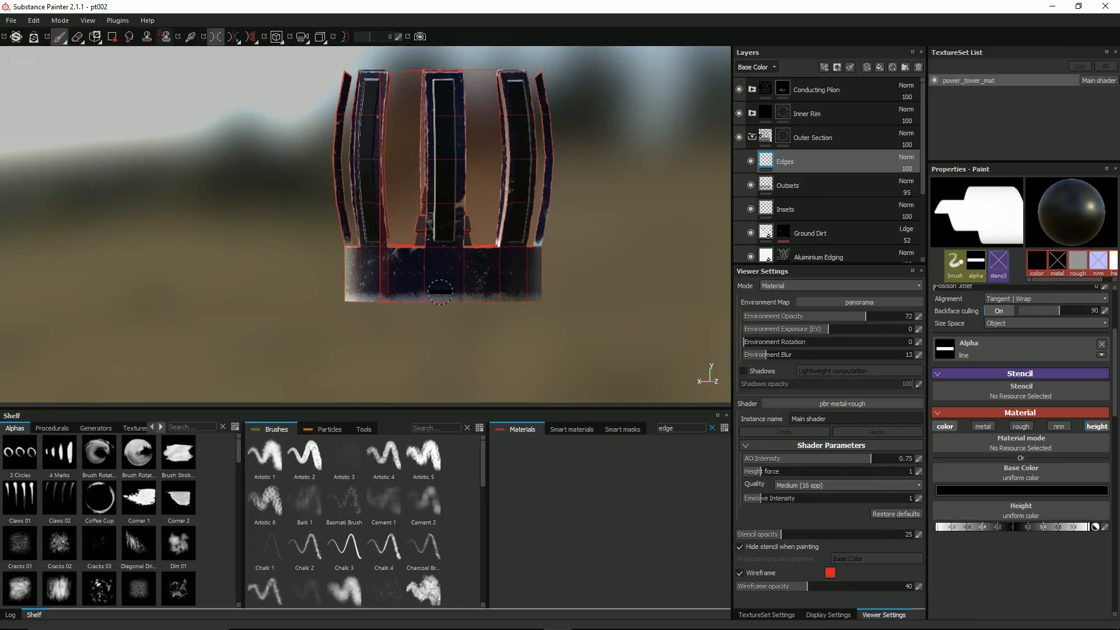
# Enlarge the line brush and stamp short horizontal black insets on the base ring, centred below the first upright panels.
pyautogui.press(']')
pyautogui.press(']')
pyautogui.press(']')
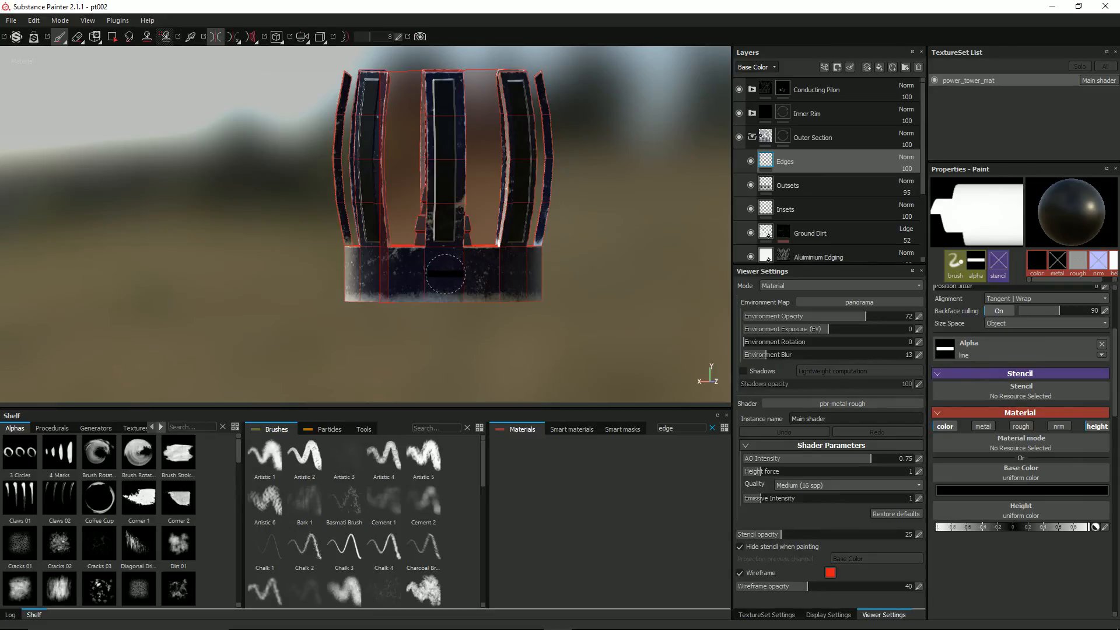
pyautogui.keyDown('alt'); pyautogui.moveTo(607, 313); pyautogui.dragTo(425, 310); pyautogui.keyUp('alt')
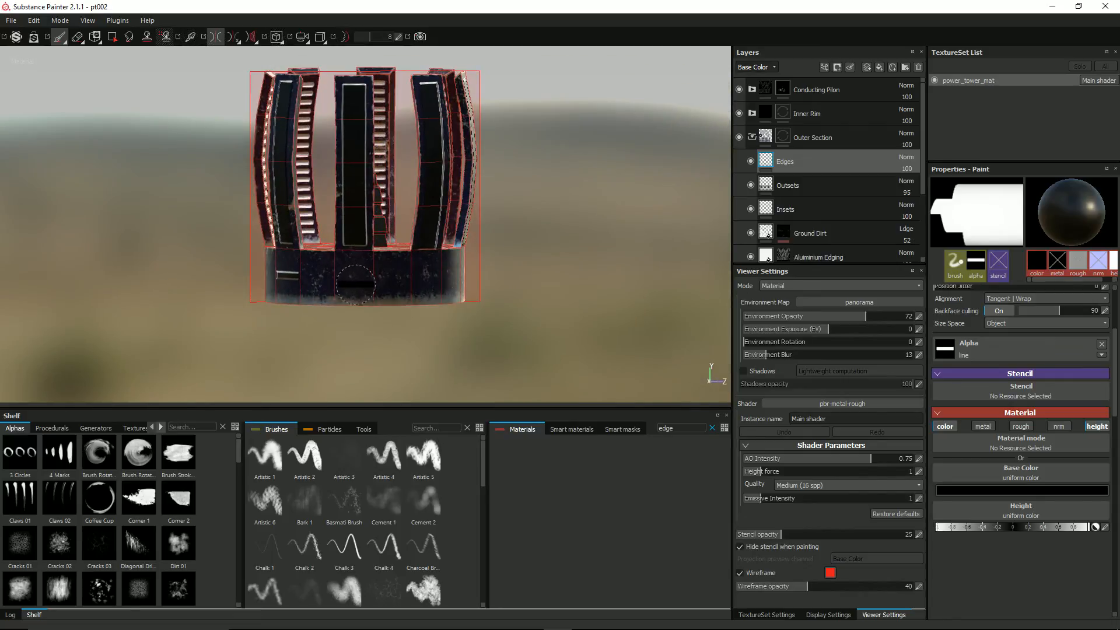
pyautogui.keyDown('alt'); pyautogui.moveTo(351, 270); pyautogui.dragTo(362, 266); pyautogui.keyUp('alt')
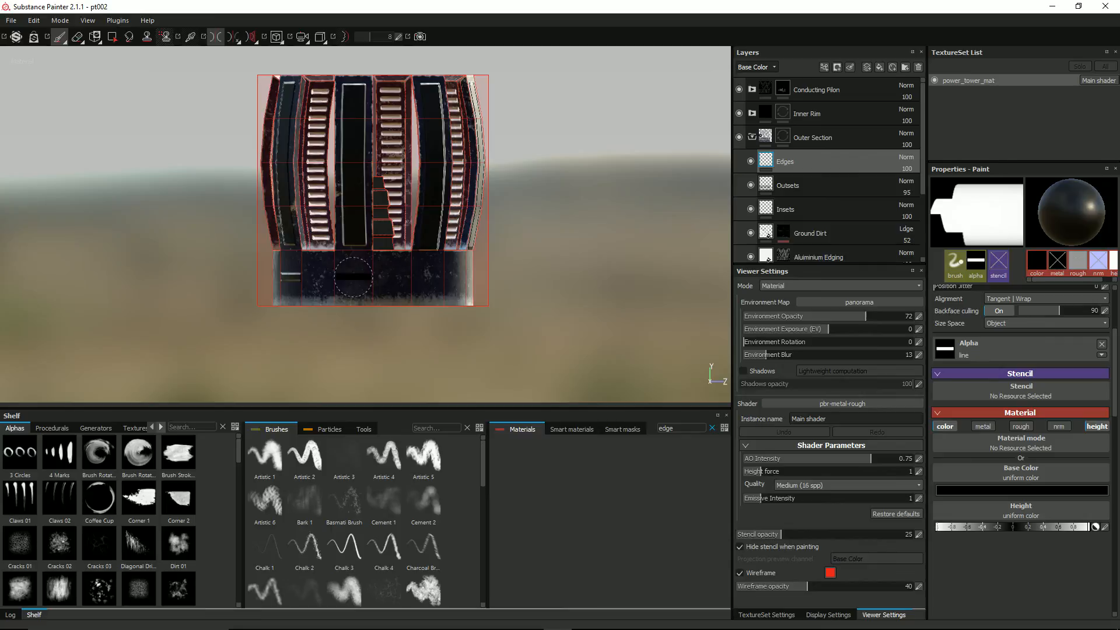
pyautogui.keyDown('alt'); pyautogui.moveTo(463, 286); pyautogui.dragTo(373, 285); pyautogui.keyUp('alt')
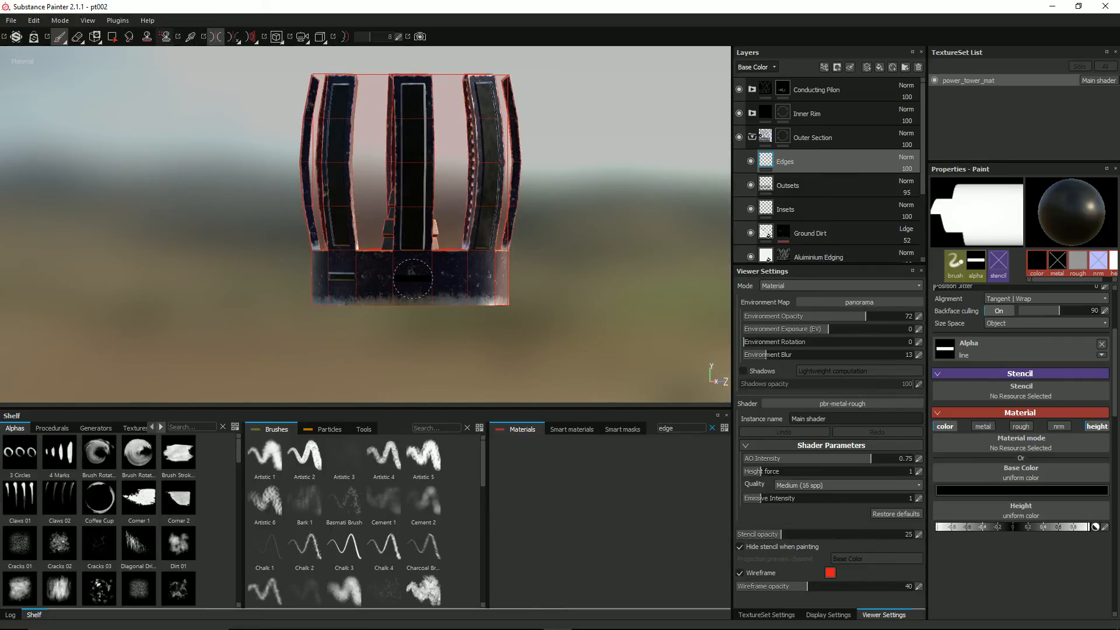
pyautogui.moveTo(487, 283)
pyautogui.keyDown('alt'); pyautogui.mouseDown()
pyautogui.moveTo(350, 283)
pyautogui.moveTo(380, 284)
pyautogui.mouseUp(); pyautogui.keyUp('alt')
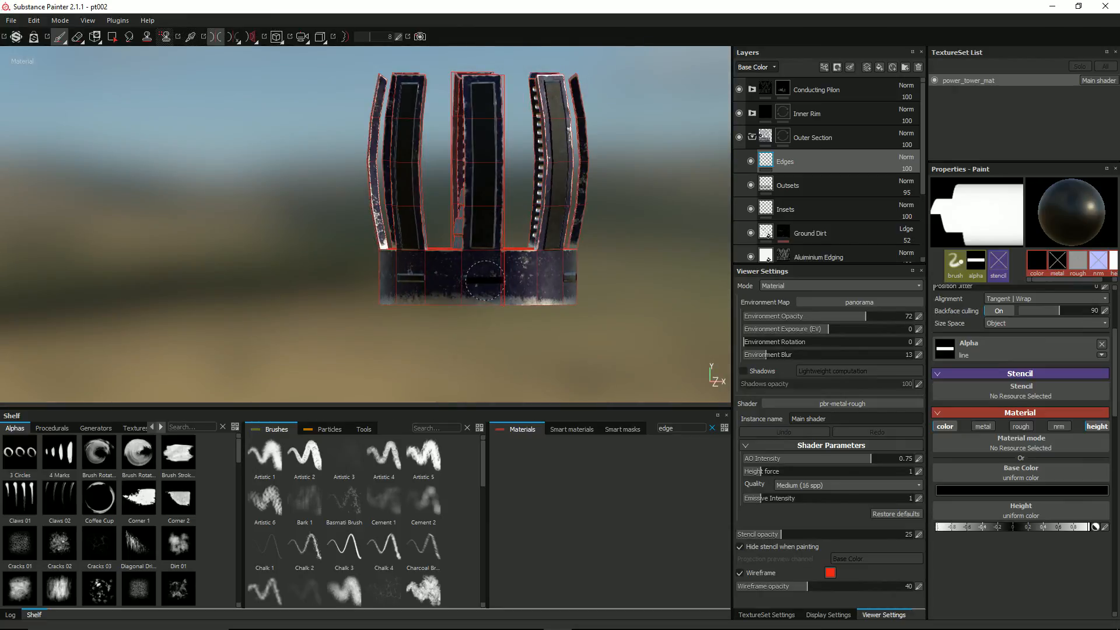
# Stamp short horizontal black insets on the base ring below the remaining upright panels.
pyautogui.keyDown('alt'); pyautogui.moveTo(374, 280); pyautogui.dragTo(399, 285); pyautogui.keyUp('alt')
pyautogui.moveTo(574, 283)
pyautogui.keyDown('alt'); pyautogui.mouseDown()
pyautogui.moveTo(242, 280)
pyautogui.moveTo(592, 277)
pyautogui.moveTo(563, 281)
pyautogui.mouseUp(); pyautogui.keyUp('alt')
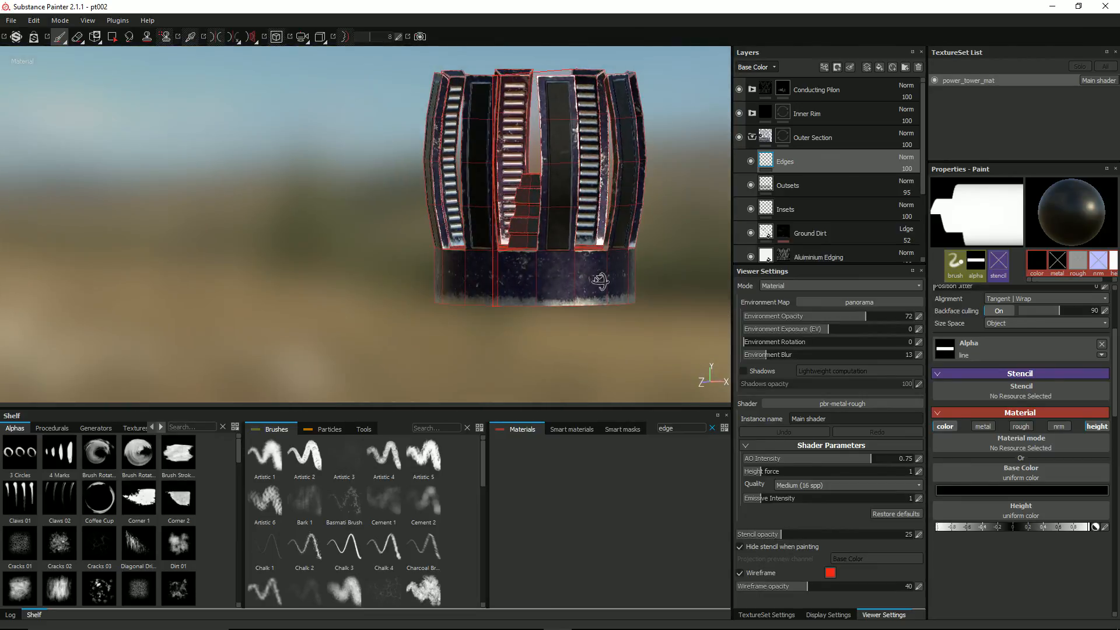
pyautogui.click(538, 277)
pyautogui.keyDown('alt'); pyautogui.moveTo(603, 283); pyautogui.dragTo(488, 280); pyautogui.keyUp('alt')
pyautogui.keyDown('alt'); pyautogui.moveTo(660, 281); pyautogui.dragTo(639, 280); pyautogui.keyUp('alt')
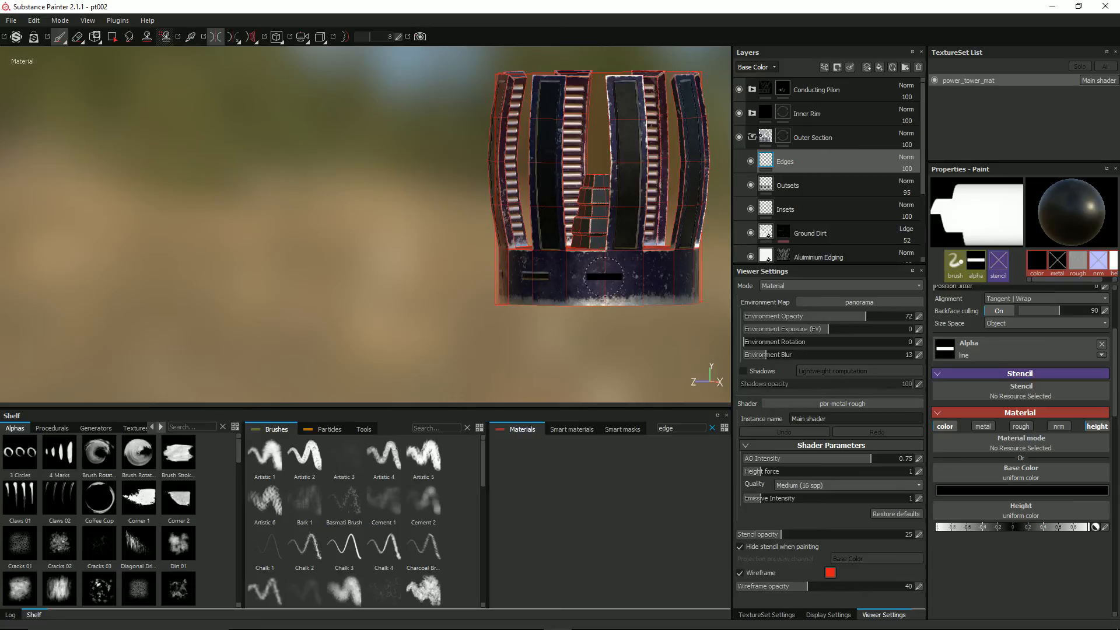
pyautogui.click(607, 276)
pyautogui.keyDown('alt'); pyautogui.moveTo(690, 285); pyautogui.dragTo(564, 282); pyautogui.keyUp('alt')
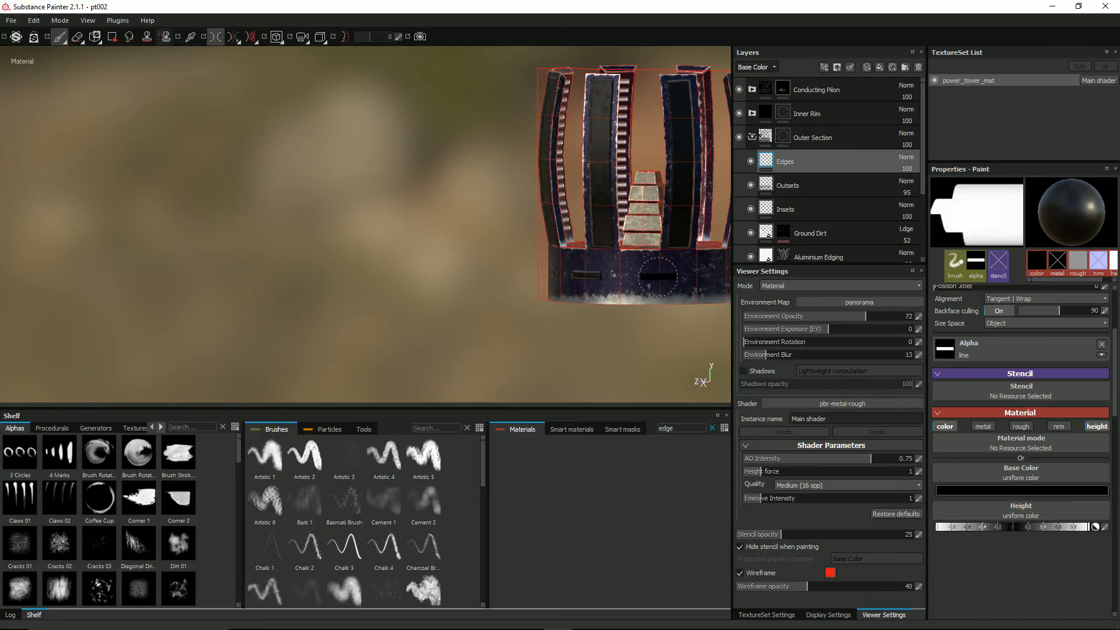
pyautogui.keyDown('alt'); pyautogui.moveTo(658, 276); pyautogui.dragTo(645, 257); pyautogui.keyUp('alt')
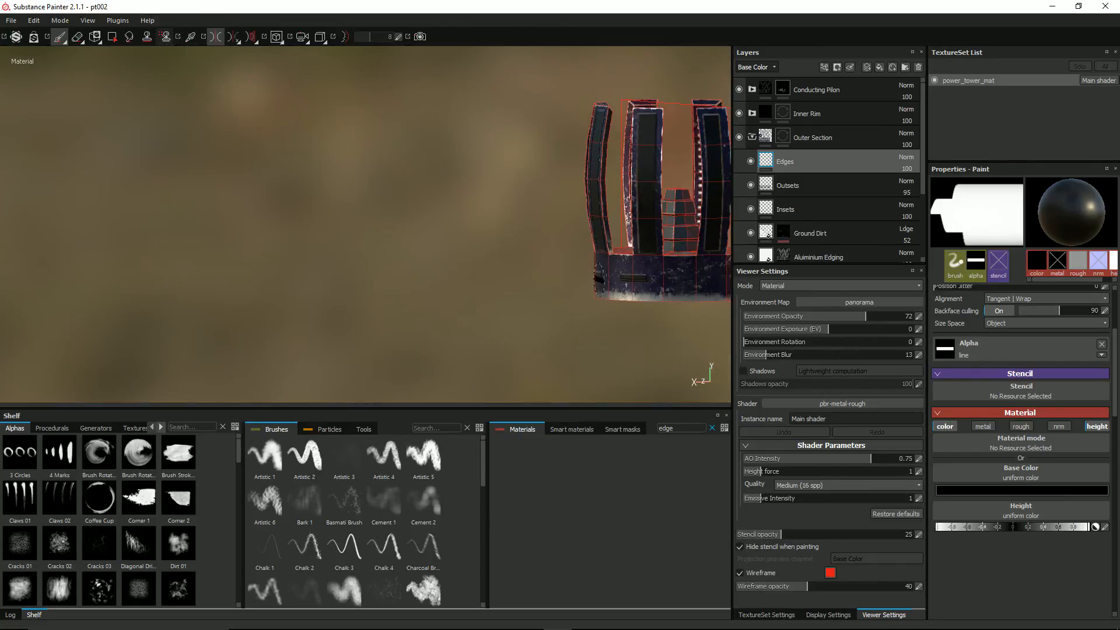
pyautogui.keyDown('alt'); pyautogui.moveTo(676, 275); pyautogui.dragTo(525, 261, button='middle'); pyautogui.keyUp('alt')
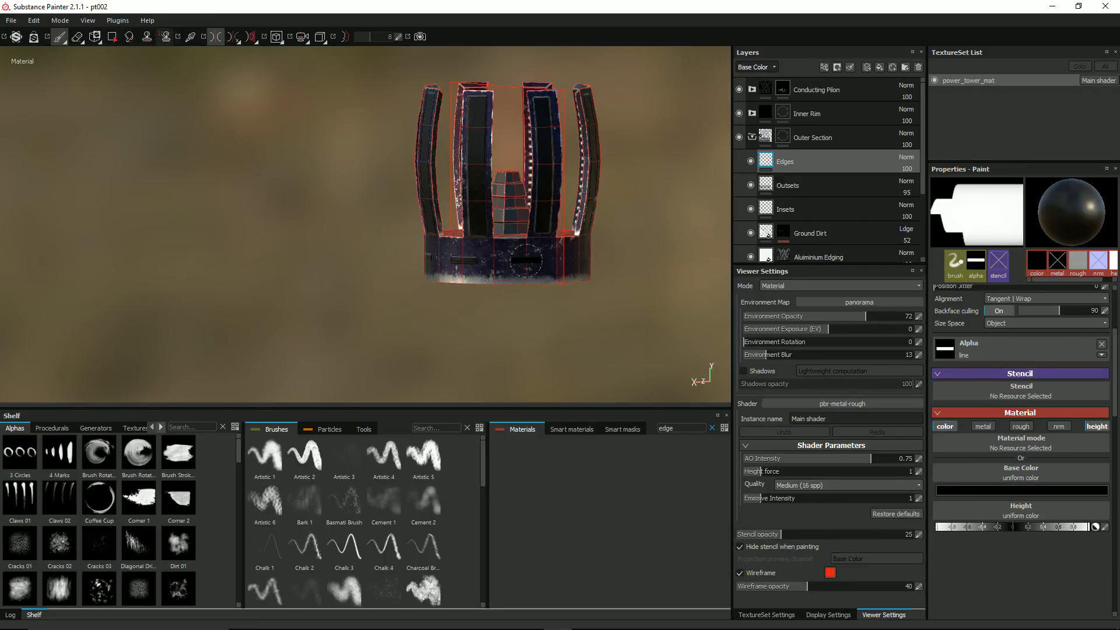
pyautogui.keyDown('alt'); pyautogui.moveTo(612, 282); pyautogui.dragTo(484, 295); pyautogui.keyUp('alt')
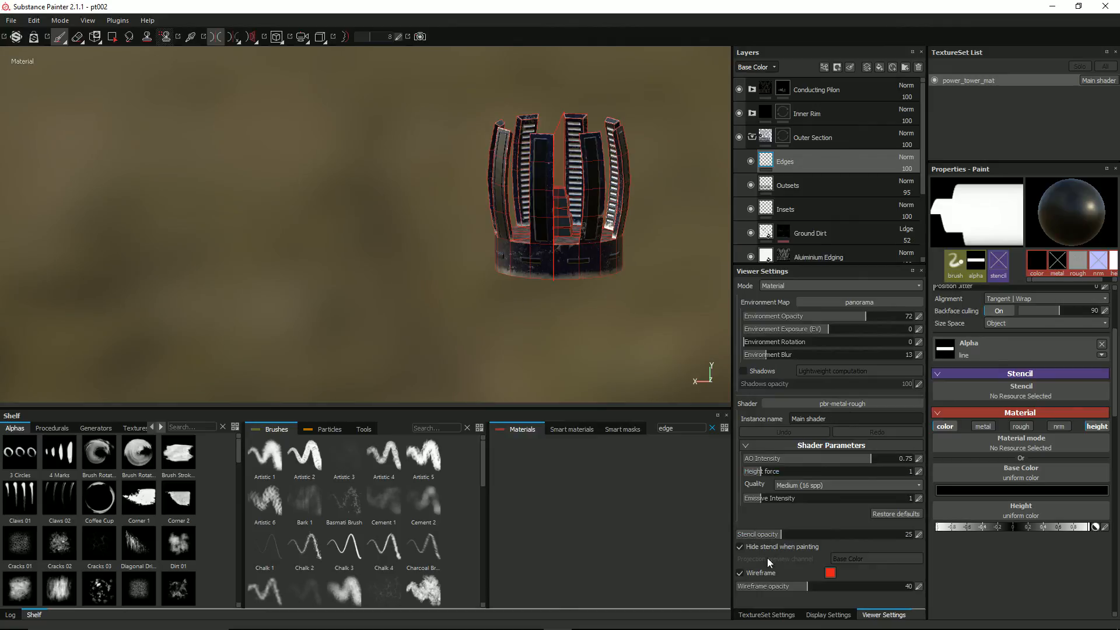
# Turn off symmetry and the wireframe overlay, and save the project.
pyautogui.click(214, 39)
pyautogui.keyDown('alt'); pyautogui.moveTo(499, 147); pyautogui.dragTo(291, 190, button='middle'); pyautogui.keyUp('alt')
pyautogui.keyDown('alt'); pyautogui.moveTo(292, 189); pyautogui.dragTo(445, 228); pyautogui.keyUp('alt')
pyautogui.hotkey('ctrl', 's')
pyautogui.keyDown('alt'); pyautogui.moveTo(445, 227); pyautogui.dragTo(470, 220, button='middle'); pyautogui.keyUp('alt')
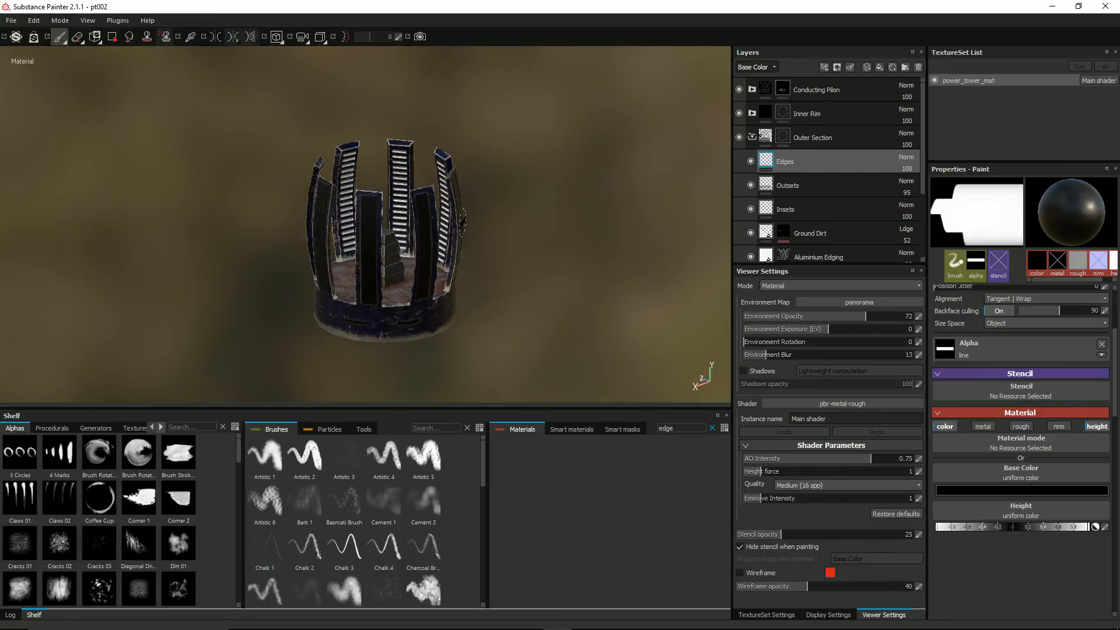
pyautogui.scroll(4, 461, 222)
pyautogui.keyDown('alt'); pyautogui.moveTo(291, 196); pyautogui.dragTo(315, 208); pyautogui.keyUp('alt')
pyautogui.scroll(4, 430, 194)
pyautogui.scroll(-3, 430, 194)
pyautogui.keyDown('alt'); pyautogui.moveTo(429, 195); pyautogui.dragTo(490, 168, button='middle'); pyautogui.keyUp('alt')
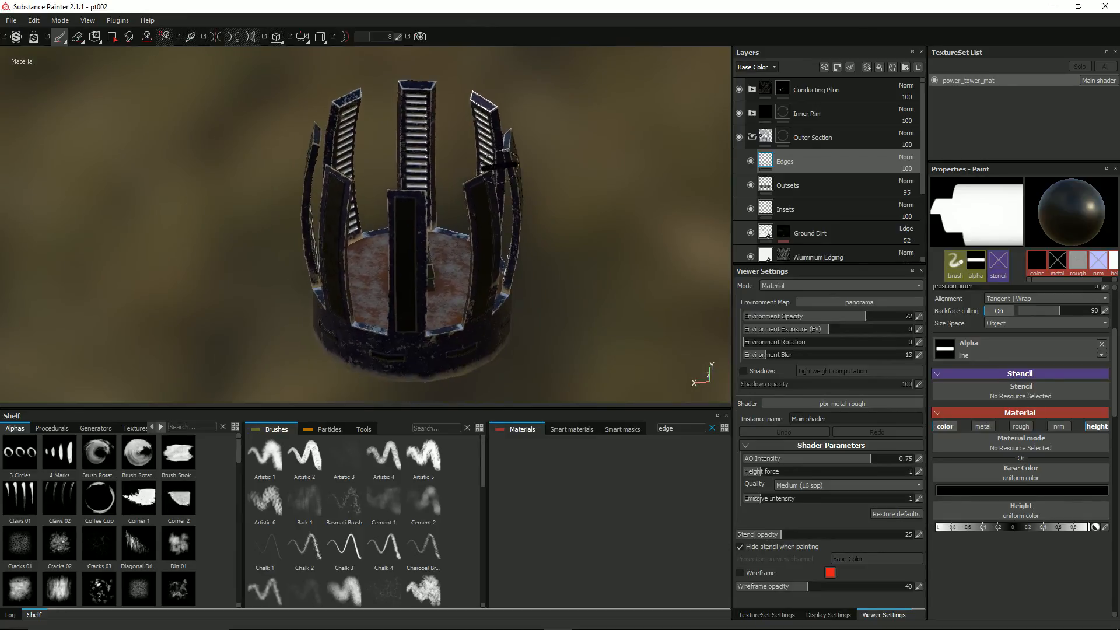
pyautogui.keyDown('alt'); pyautogui.moveTo(326, 245); pyautogui.dragTo(355, 204); pyautogui.keyUp('alt')
pyautogui.moveTo(361, 201)
pyautogui.keyDown('alt'); pyautogui.mouseDown(button='middle')
pyautogui.moveTo(359, 219)
pyautogui.moveTo(391, 201)
pyautogui.mouseUp(button='middle'); pyautogui.keyUp('alt')
pyautogui.keyDown('alt'); pyautogui.moveTo(387, 200); pyautogui.dragTo(374, 194); pyautogui.keyUp('alt')
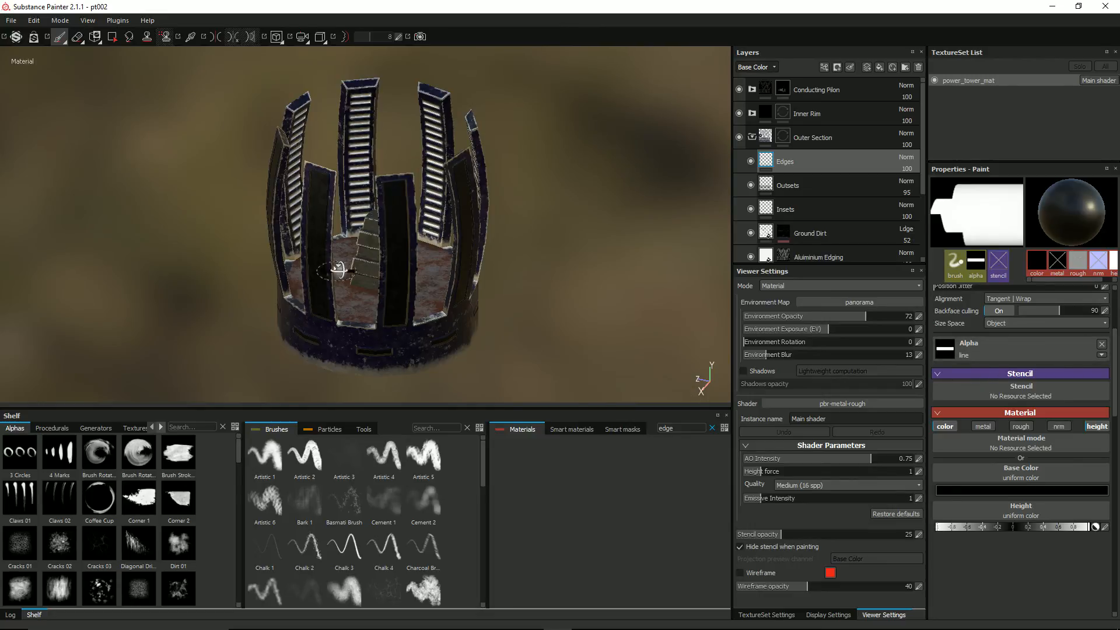
pyautogui.keyDown('alt'); pyautogui.moveTo(345, 275); pyautogui.dragTo(345, 264); pyautogui.keyUp('alt')
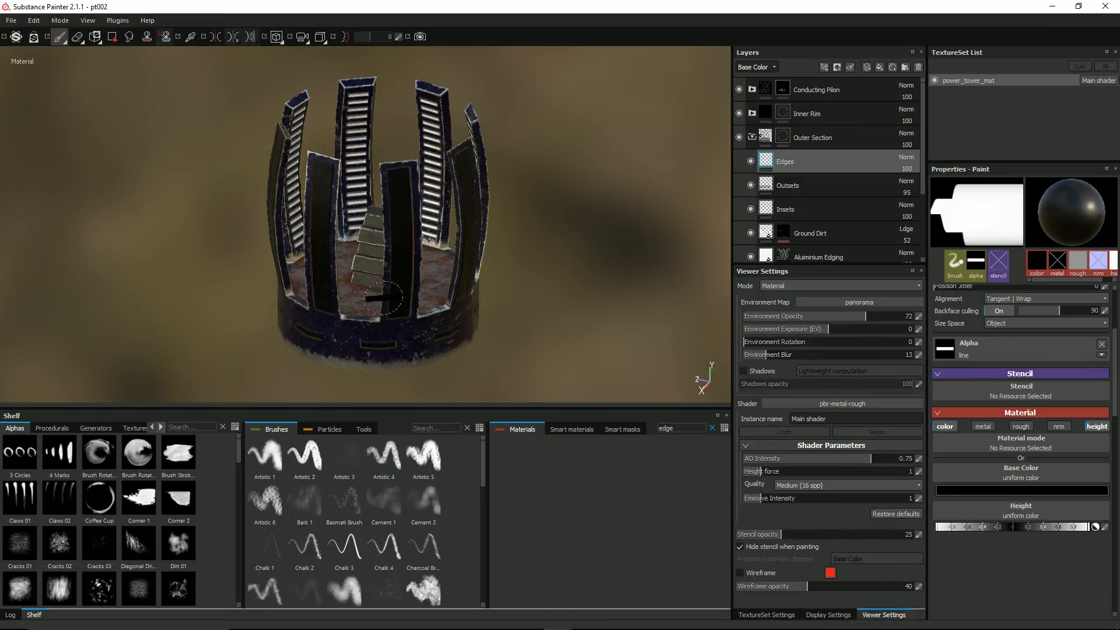
pyautogui.keyDown('alt'); pyautogui.moveTo(286, 170); pyautogui.dragTo(317, 187); pyautogui.keyUp('alt')
pyautogui.keyDown('alt'); pyautogui.moveTo(452, 189); pyautogui.dragTo(442, 201, button='middle'); pyautogui.keyUp('alt')
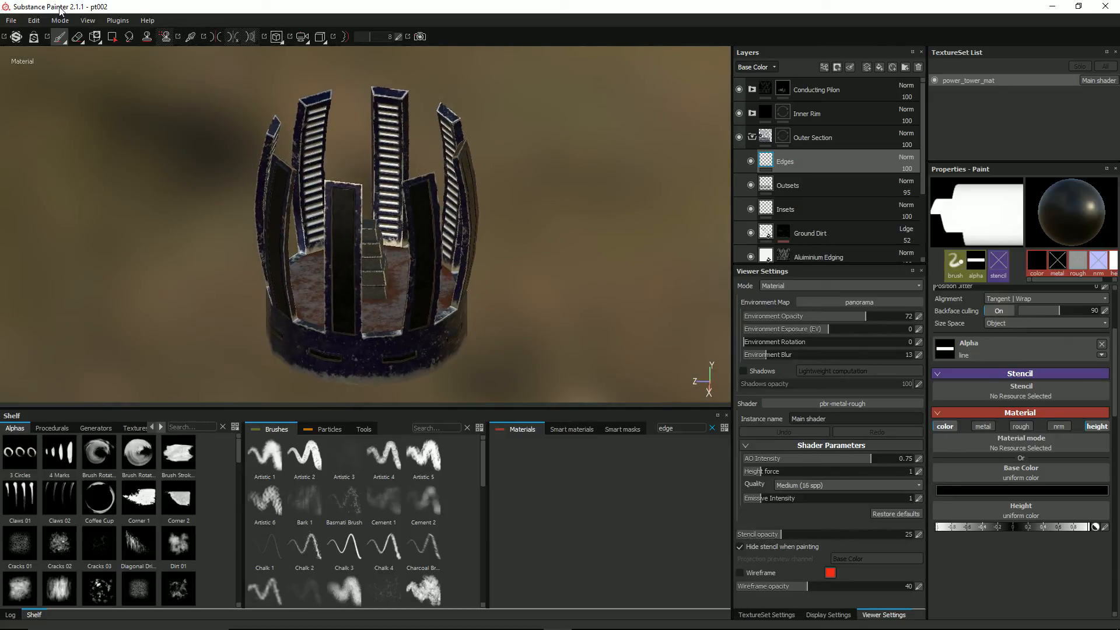
# Save the project and open the texture export settings.
pyautogui.click(11, 21)
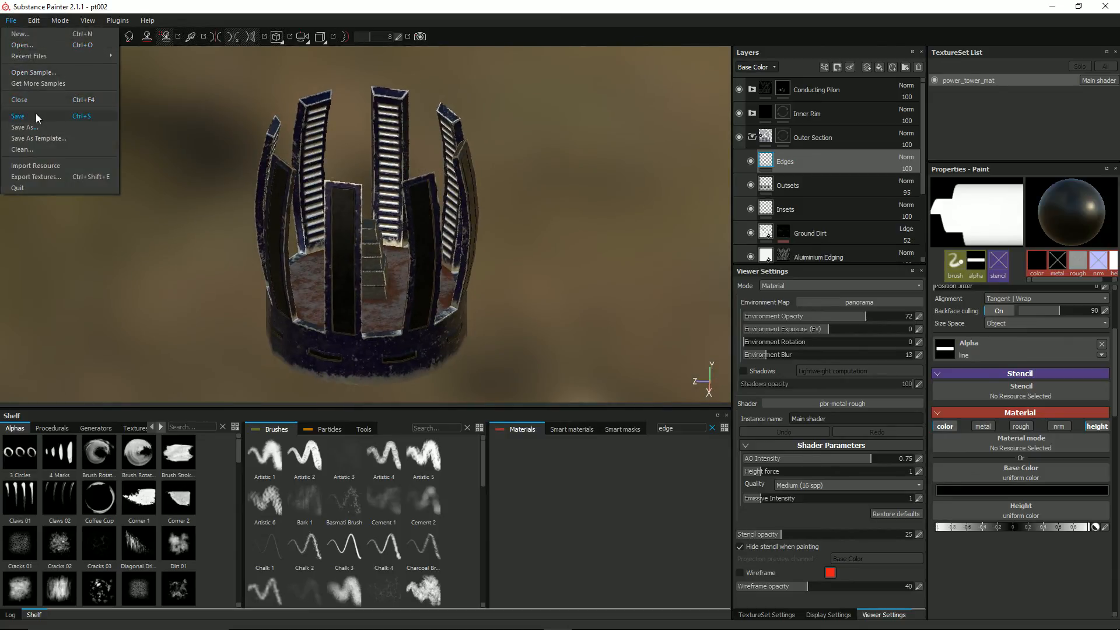
pyautogui.click(45, 110)
pyautogui.click(11, 20)
pyautogui.click(51, 176)
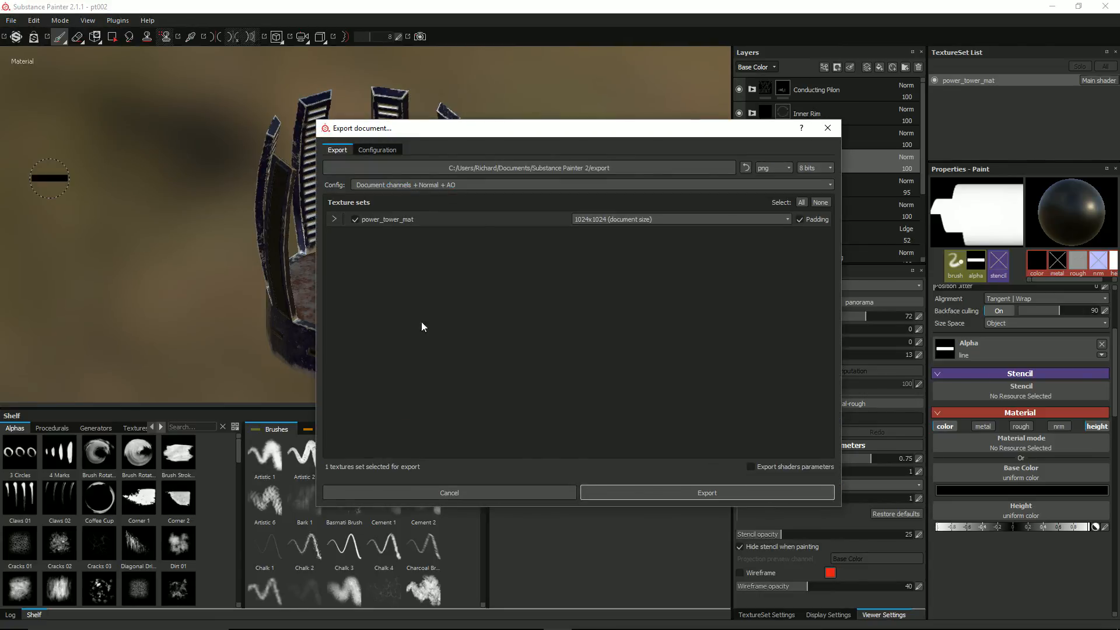
# In the Unity 5 (Standard Metallic) export preset, replace the height output with a duplicate of the emission output named $mesh_$textureSet_Height.
pyautogui.click(378, 149)
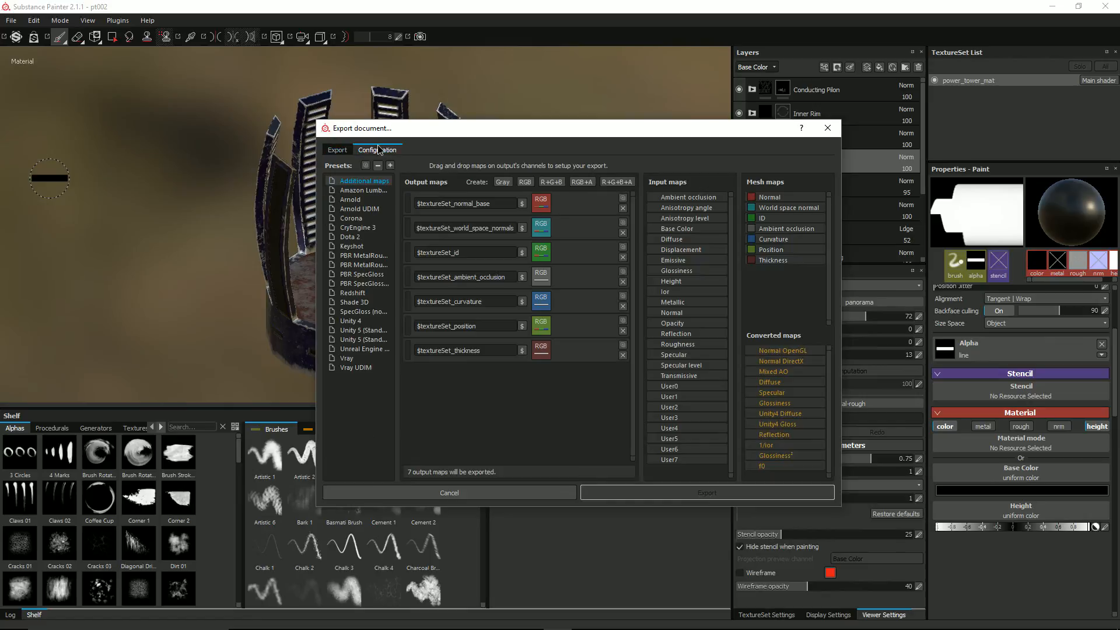
pyautogui.click(364, 331)
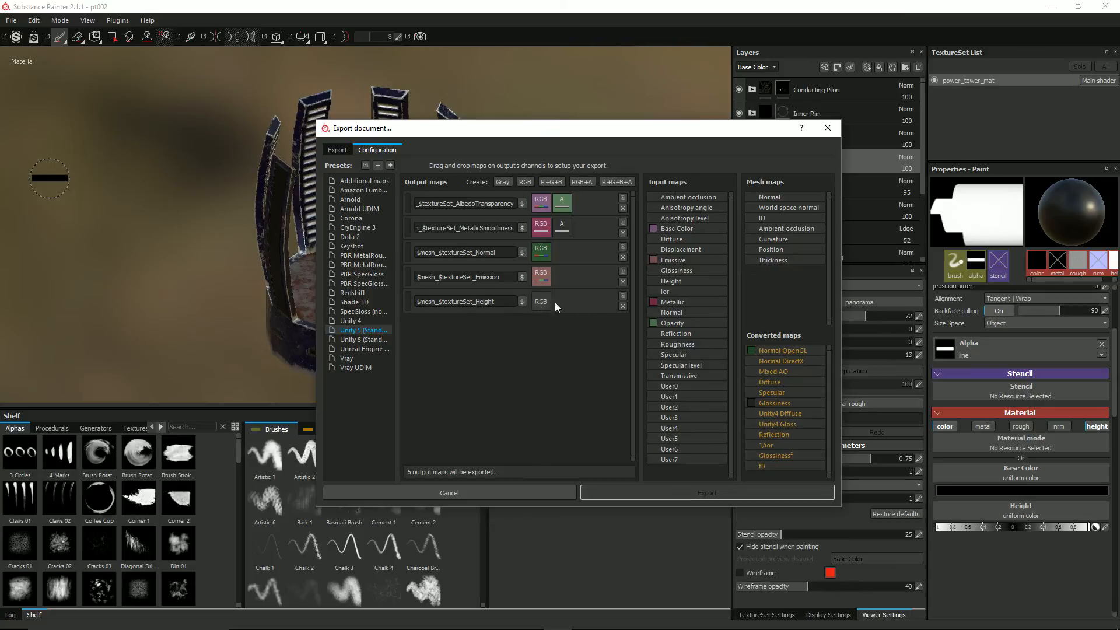
pyautogui.click(622, 307)
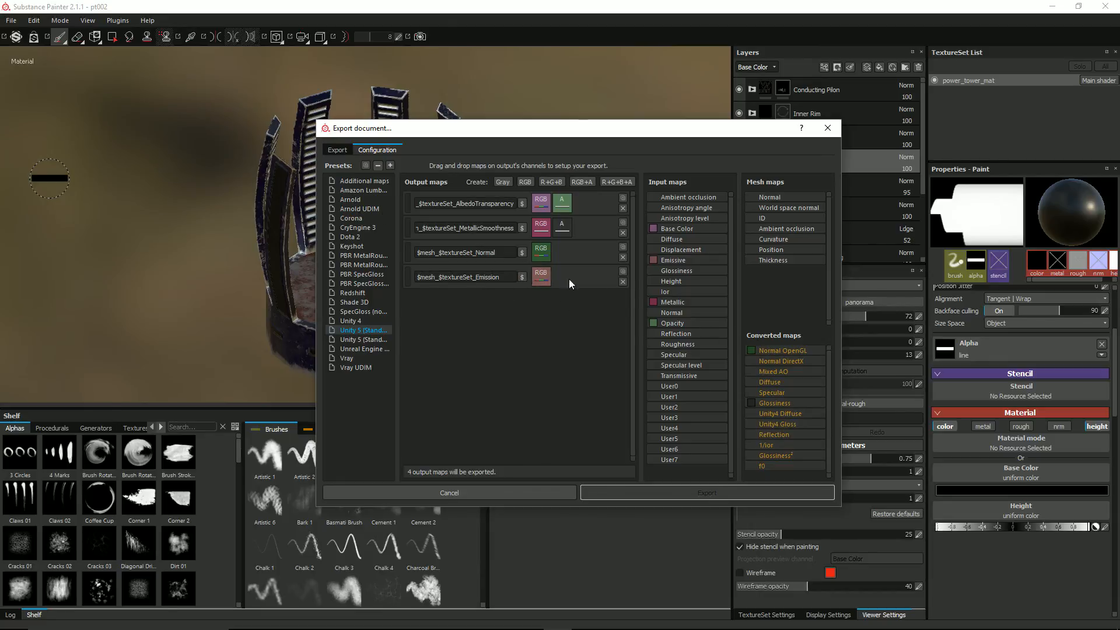
pyautogui.click(623, 271)
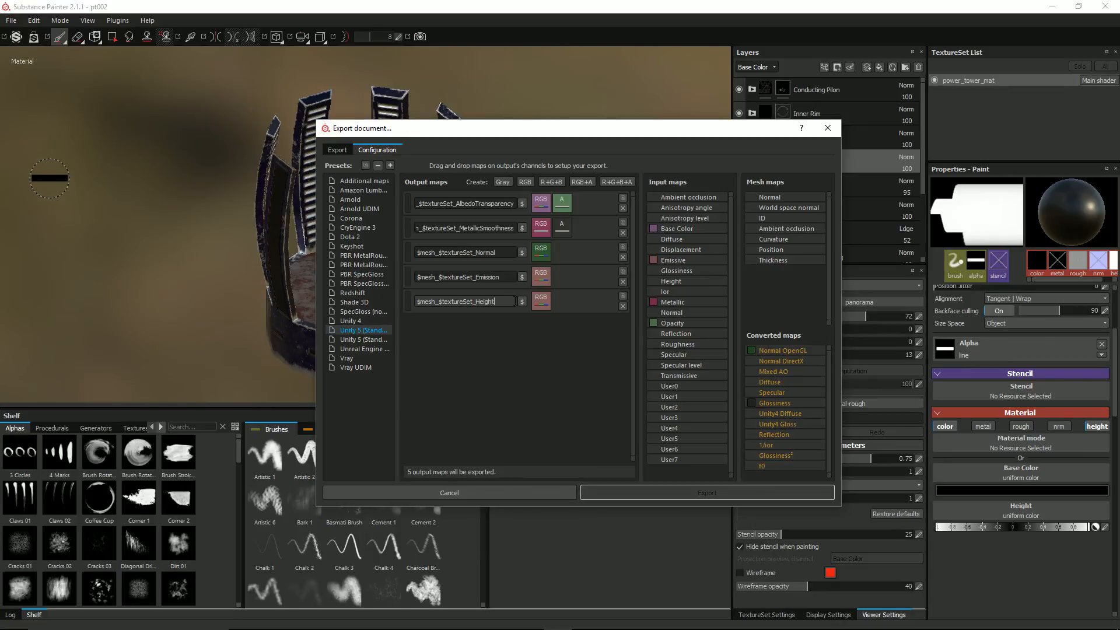
# Clear the duplicated height output's RGB channel and assign the Height input map to it.
pyautogui.rightClick(540, 302)
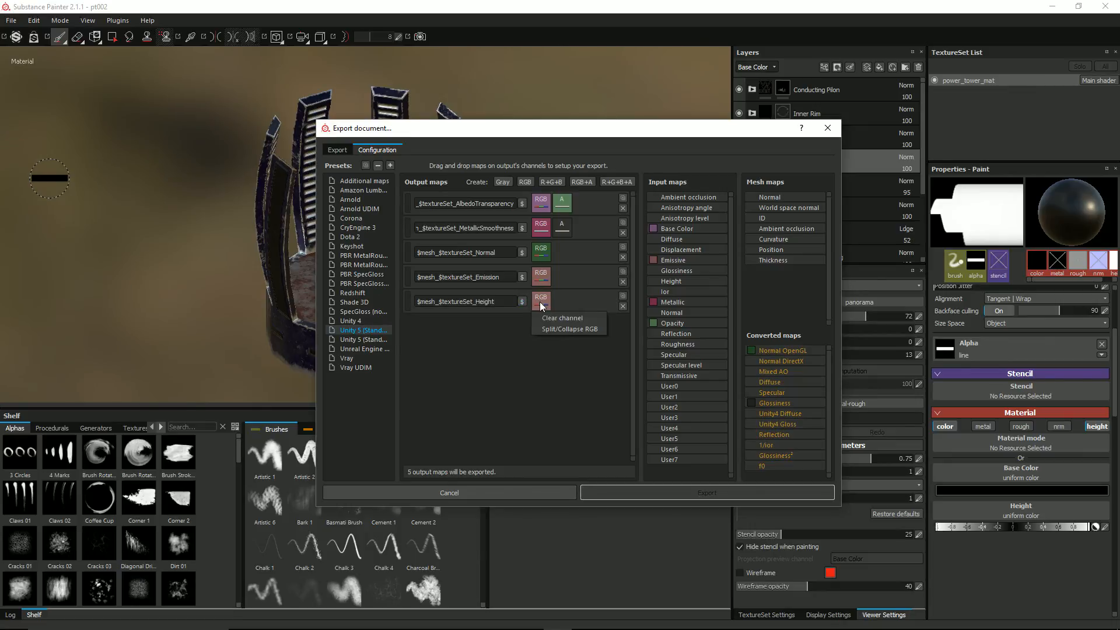
pyautogui.click(552, 316)
pyautogui.moveTo(675, 285); pyautogui.dragTo(544, 302)
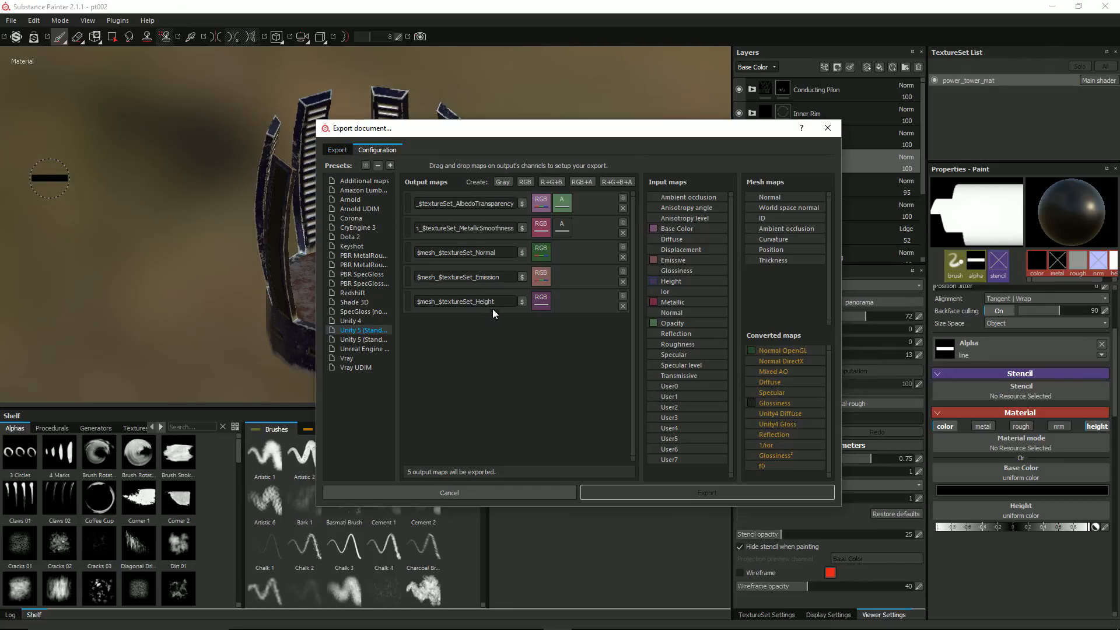
# Set the export configuration to Unity 5 (Standard Metallic) and expand the power_tower_mat output list.
pyautogui.click(336, 151)
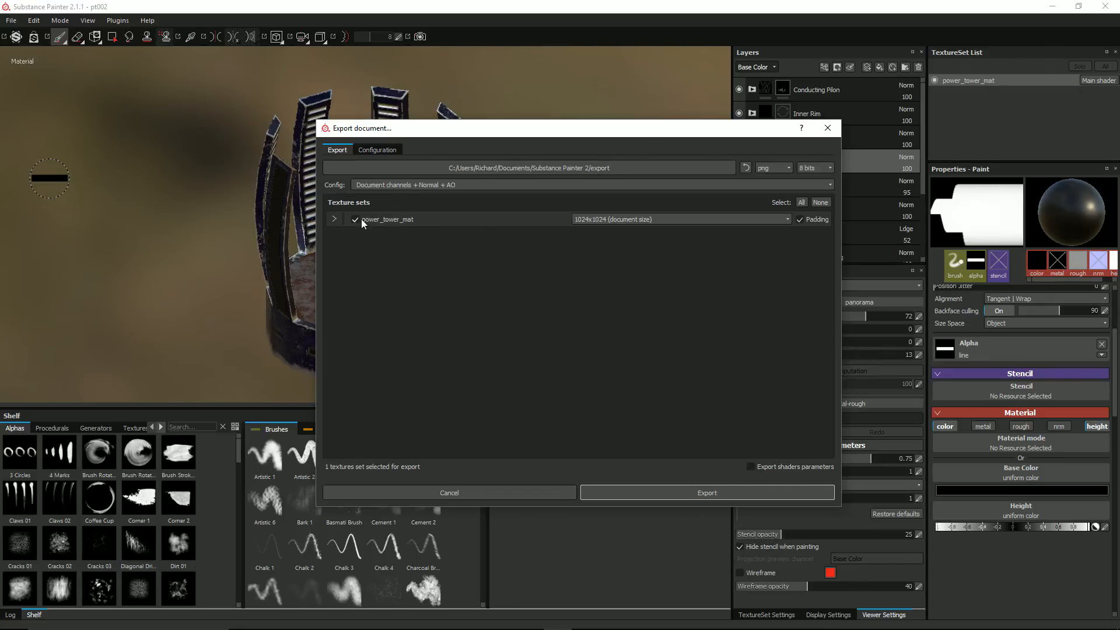
pyautogui.click(434, 185)
pyautogui.scroll(-1, 502, 244)
pyautogui.scroll(-3, 502, 243)
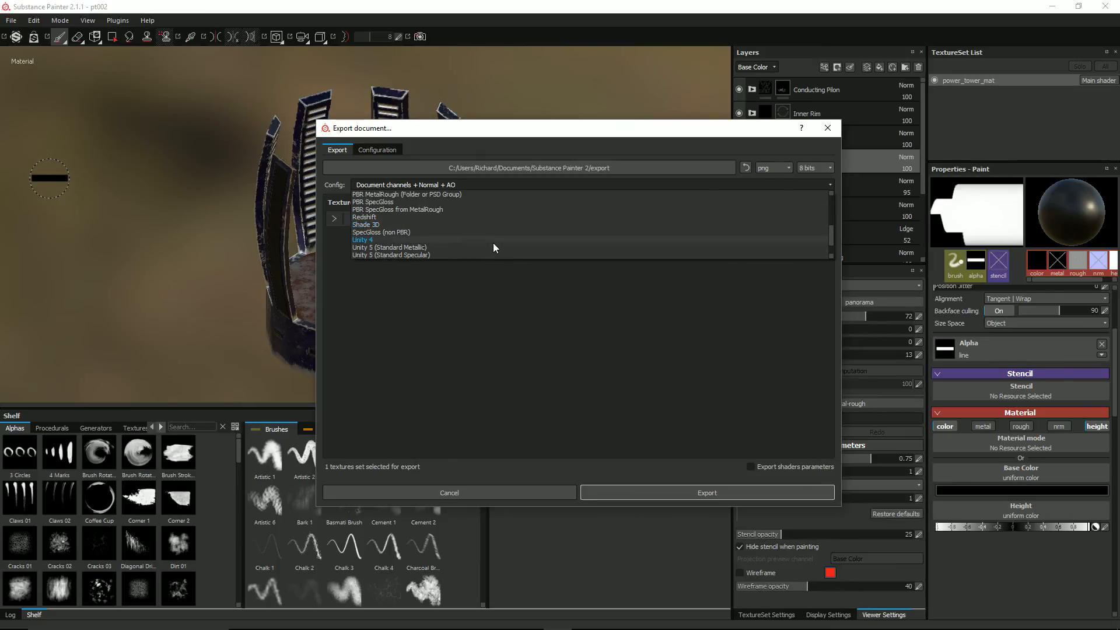
pyautogui.click(476, 248)
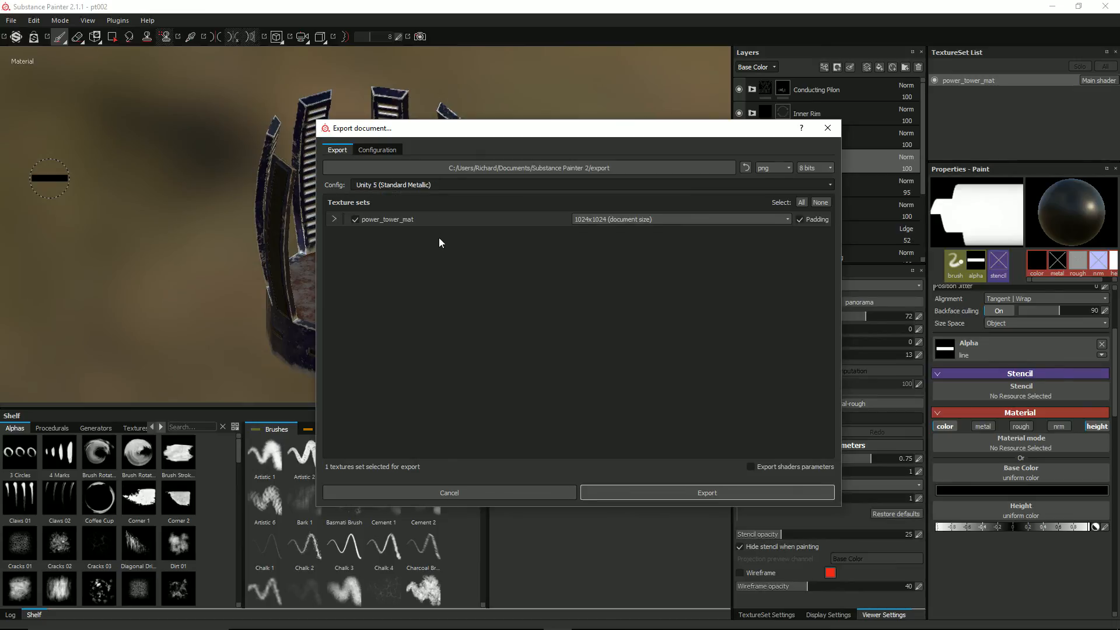
pyautogui.click(334, 218)
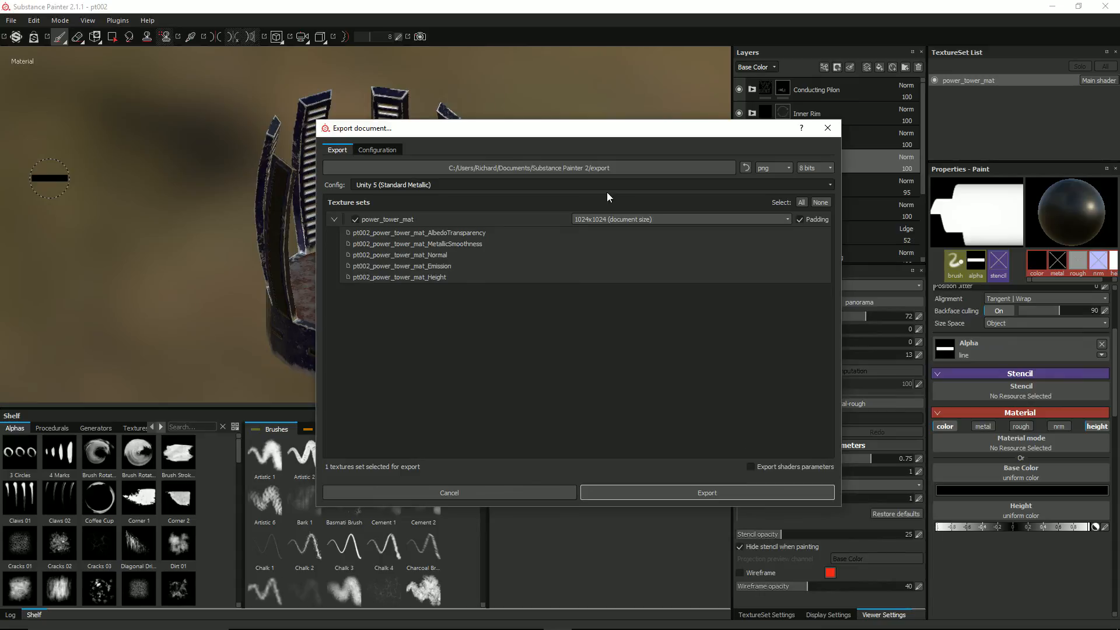
# Set the export folder to Documents/Blender/power_tower and export the texture maps.
pyautogui.click(659, 168)
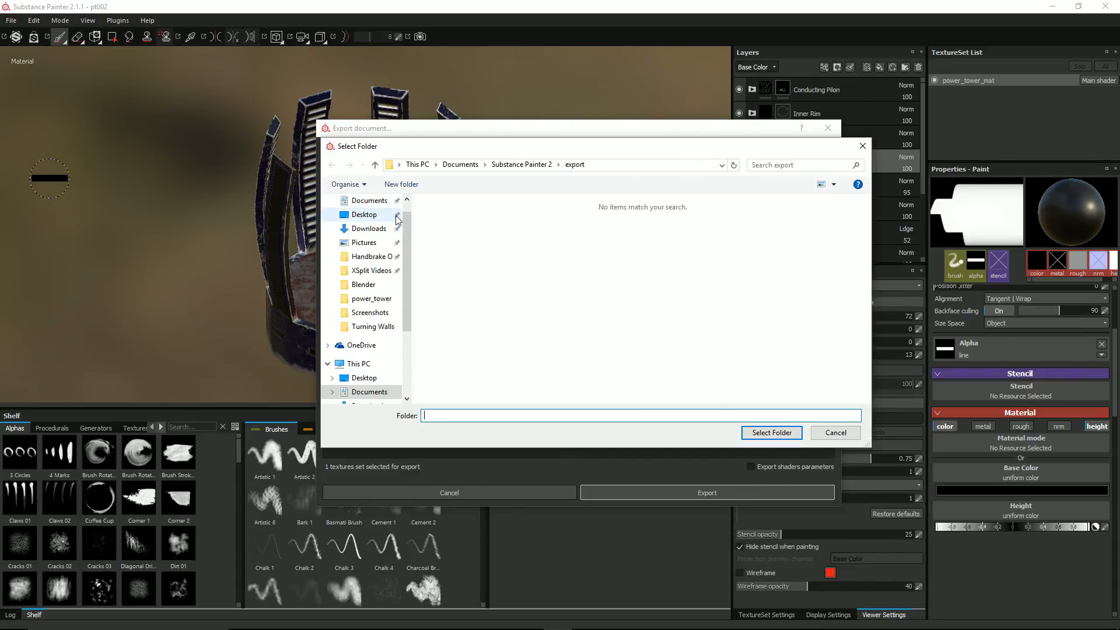
pyautogui.click(372, 298)
pyautogui.rightClick(470, 226)
pyautogui.click(627, 253)
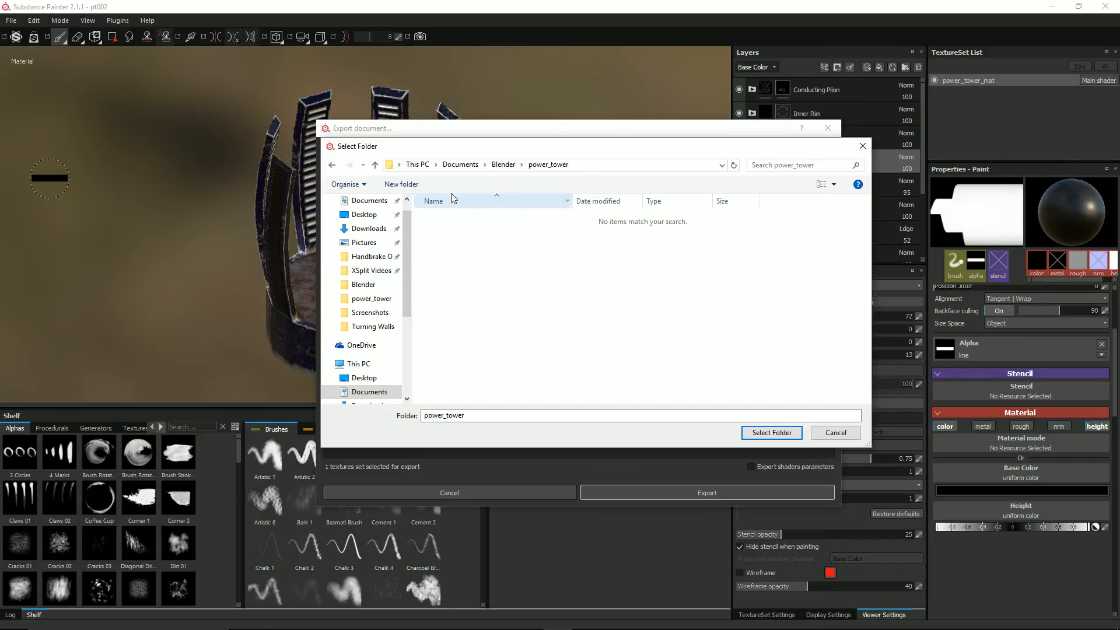
pyautogui.click(770, 436)
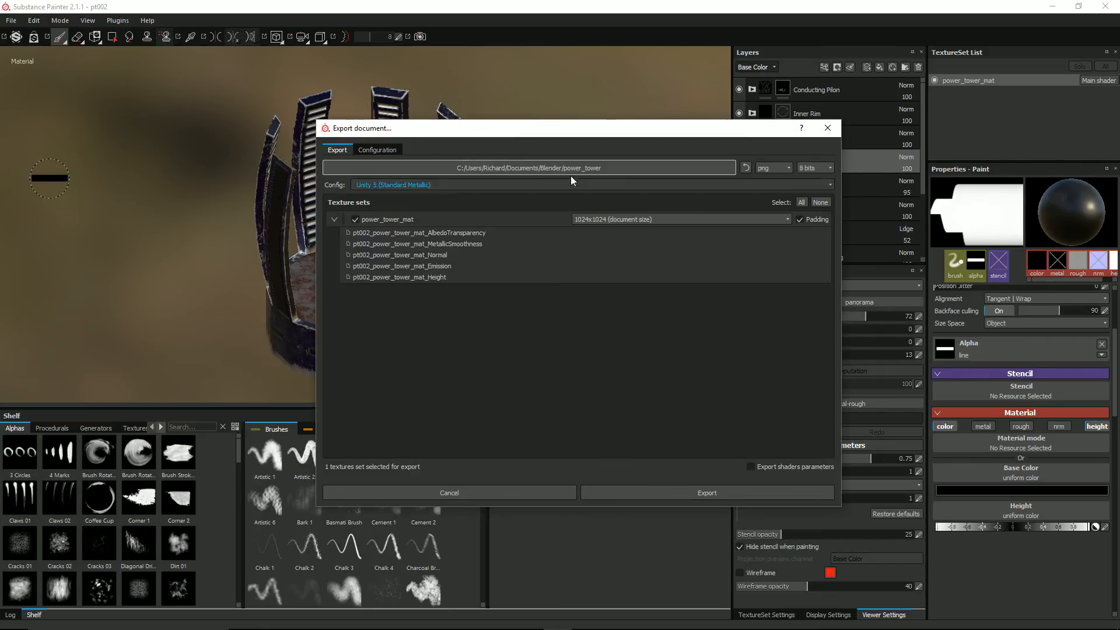
pyautogui.click(683, 492)
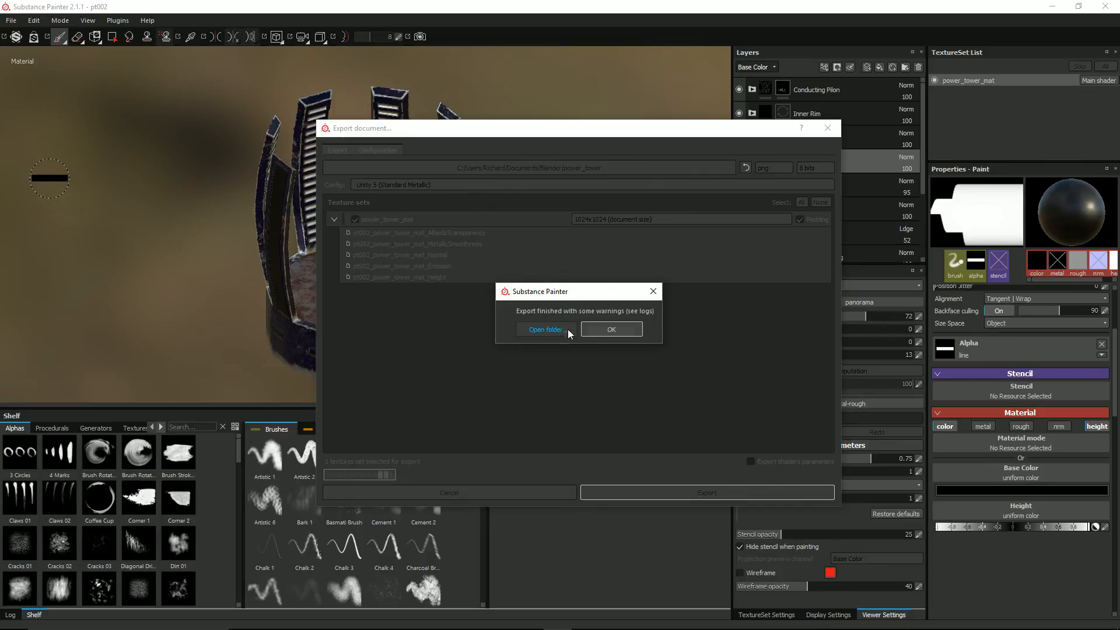
pyautogui.click(622, 329)
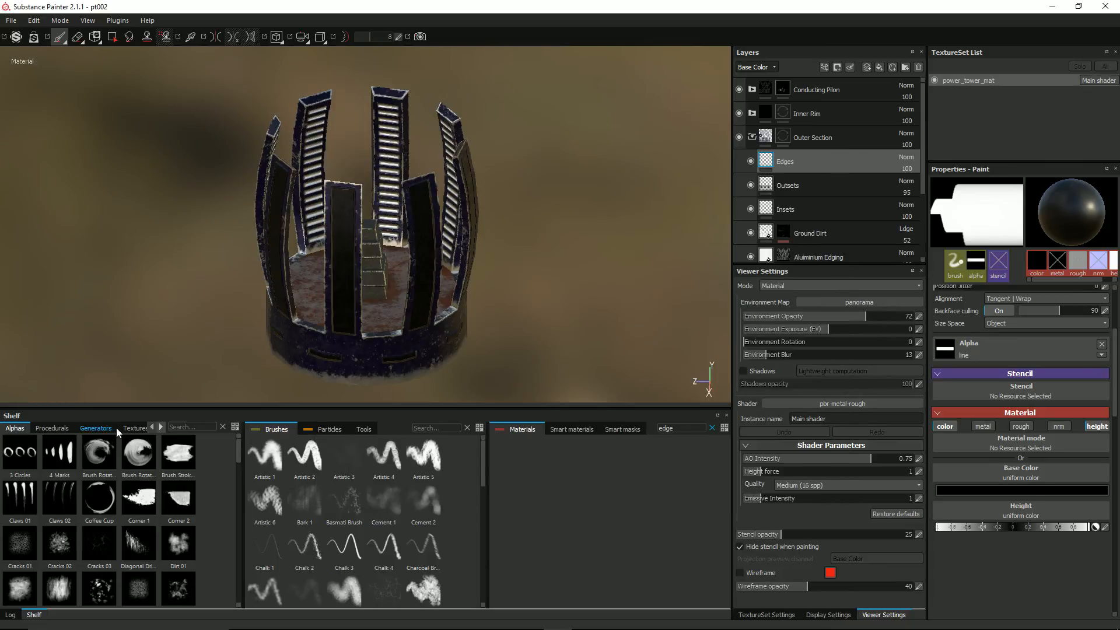
pyautogui.click(159, 428)
pyautogui.click(159, 428)
pyautogui.click(160, 428)
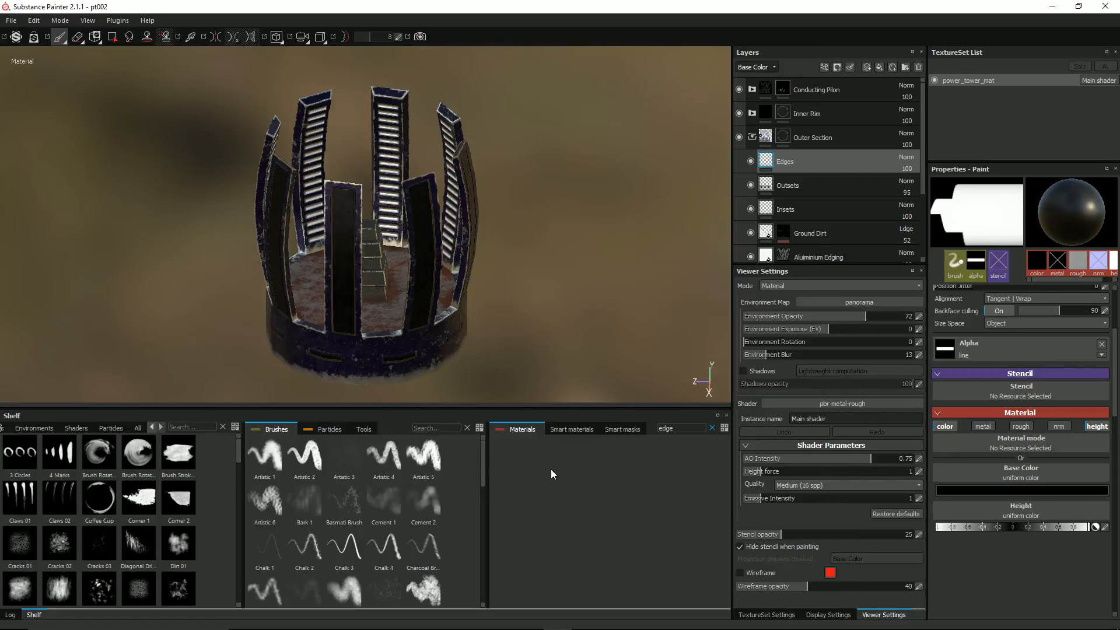
pyautogui.moveTo(438, 335)
pyautogui.keyDown('alt'); pyautogui.mouseDown()
pyautogui.moveTo(572, 262)
pyautogui.moveTo(337, 296)
pyautogui.moveTo(502, 295)
pyautogui.moveTo(481, 303)
pyautogui.mouseUp(); pyautogui.keyUp('alt')
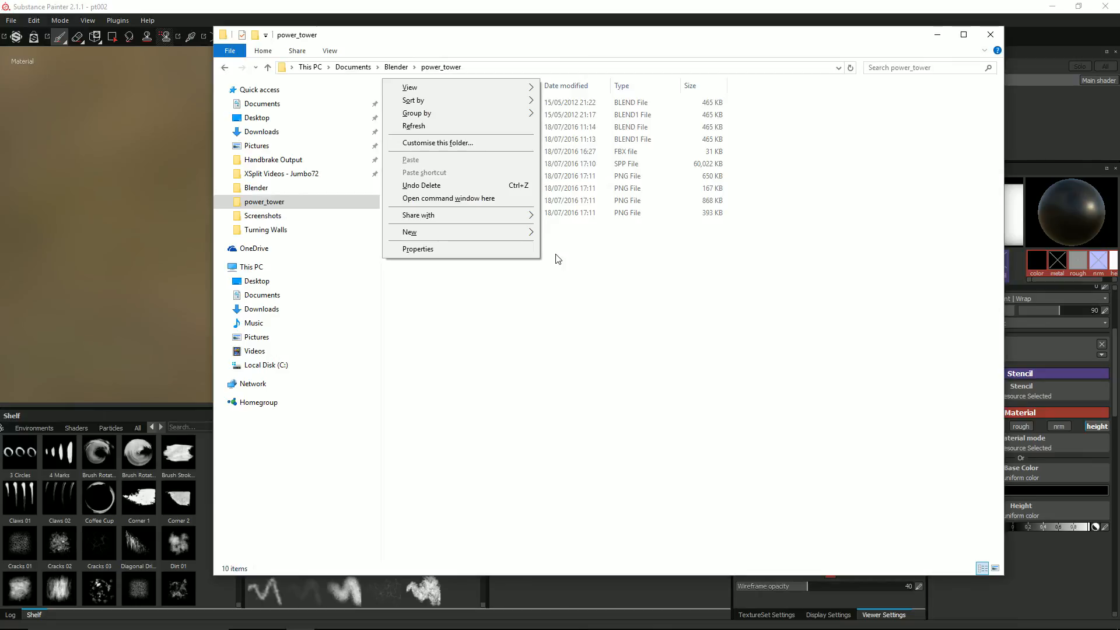
# In File Explorer's power_tower folder, widen the name column and select the four exported PNG textures, from AlbedoTransparency to Normal.
pyautogui.click(555, 255)
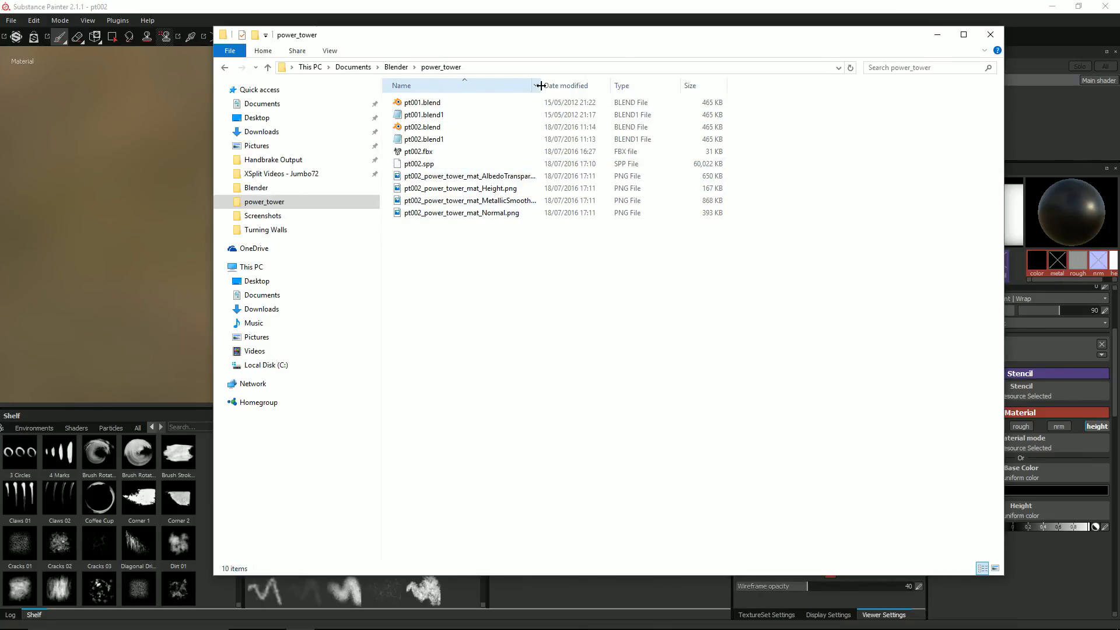
pyautogui.moveTo(540, 86); pyautogui.dragTo(606, 85)
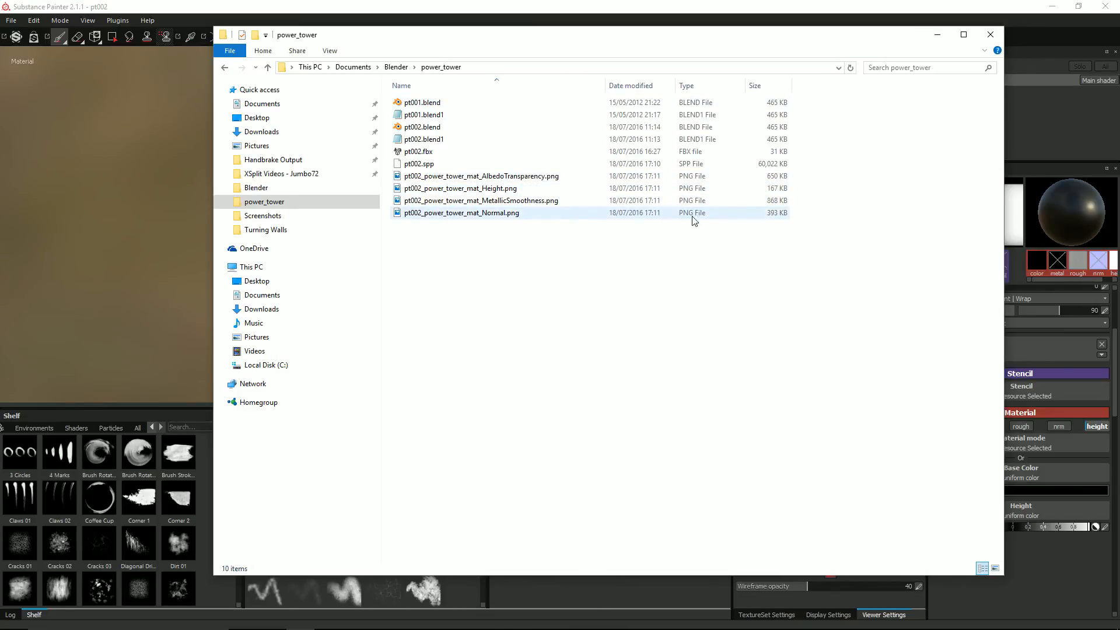
pyautogui.click(645, 176)
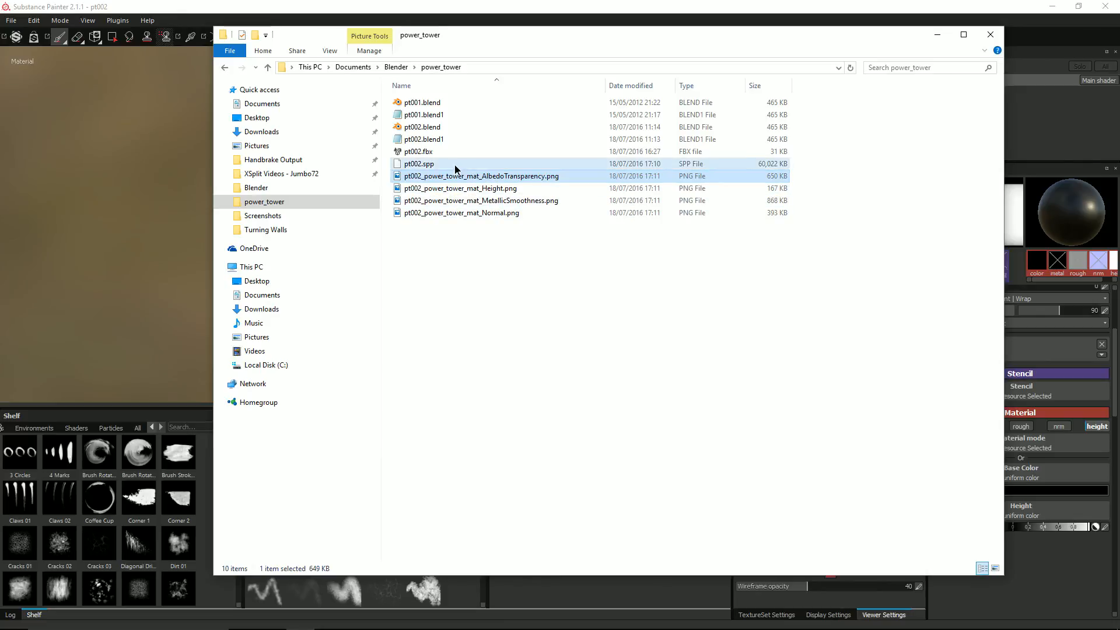
pyautogui.click(702, 166)
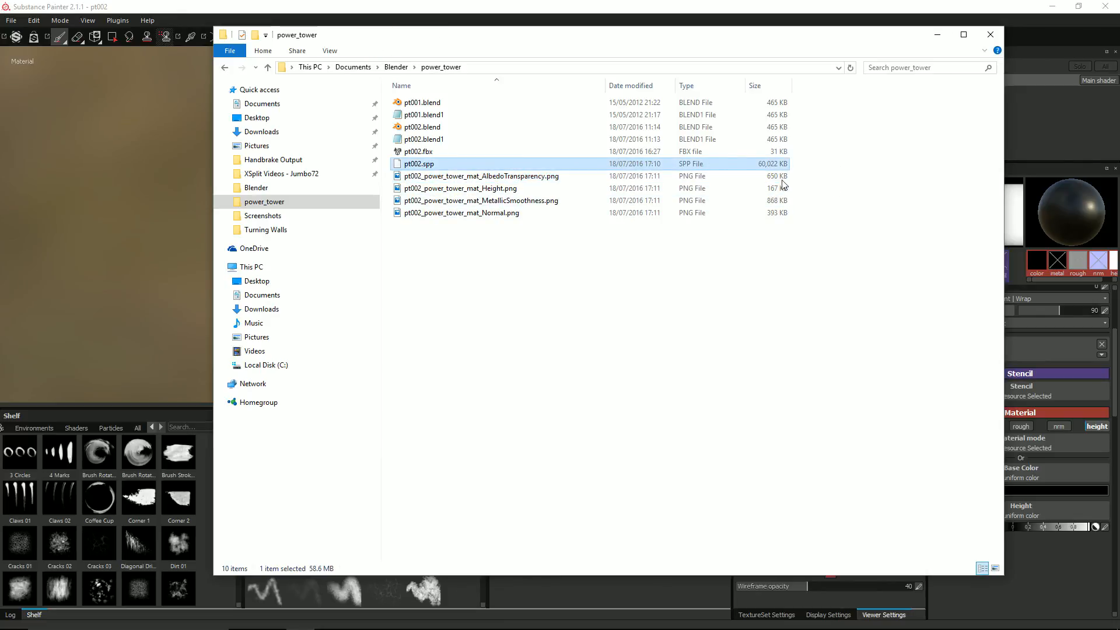
pyautogui.click(740, 177)
pyautogui.keyDown('shift'); pyautogui.click(680, 213); pyautogui.keyUp('shift')
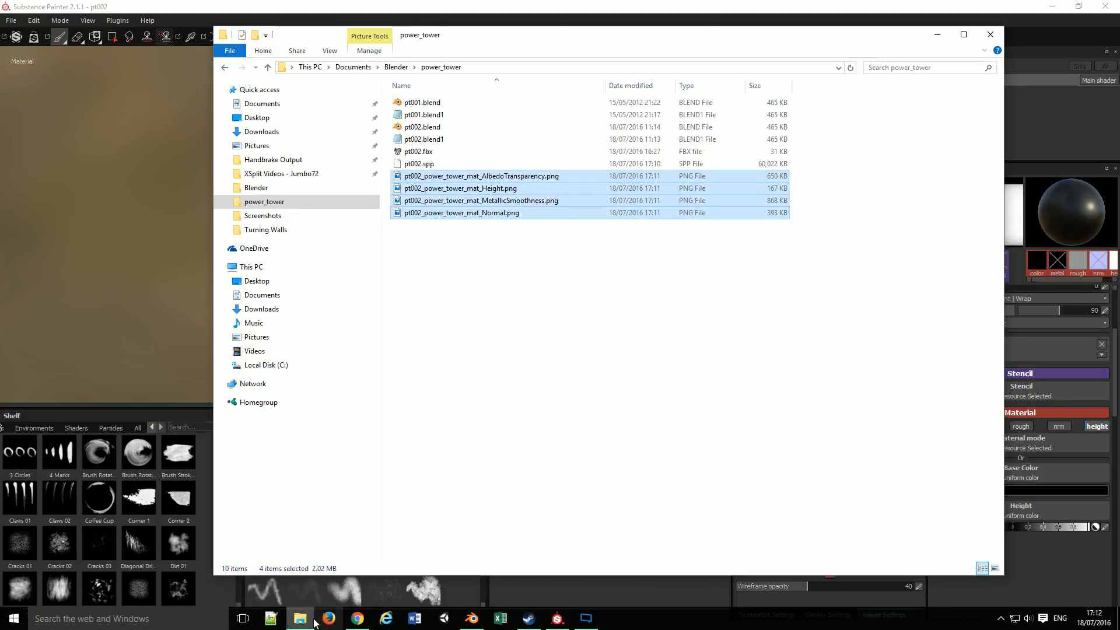
# Switch to Chrome, search for compresspng in a new tab, and open the compresspng.com site.
pyautogui.click(350, 623)
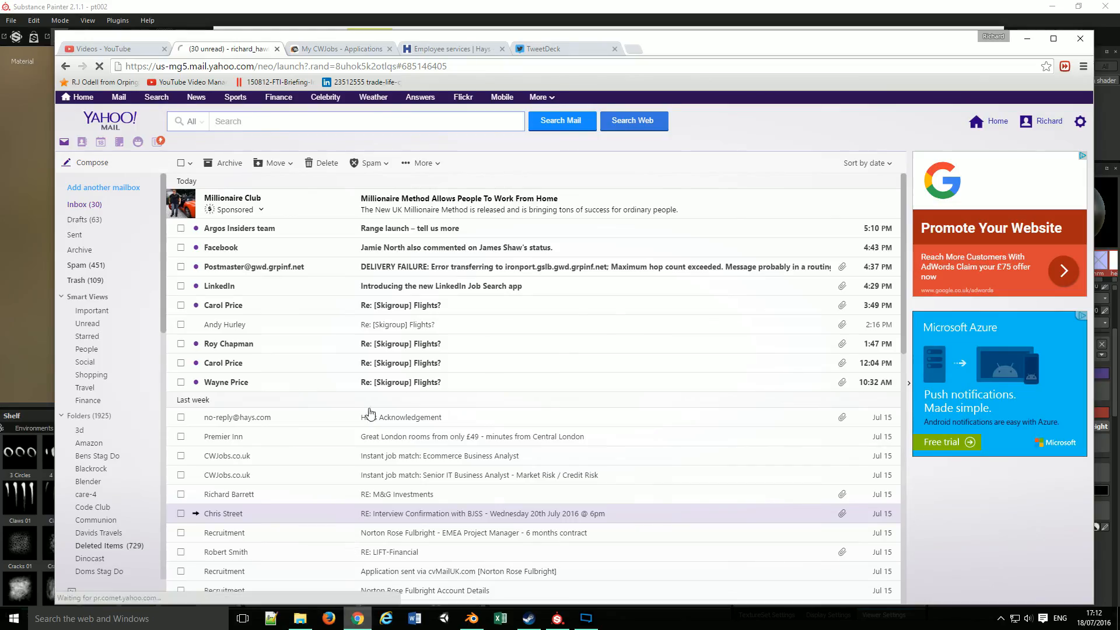
pyautogui.click(560, 49)
pyautogui.click(638, 50)
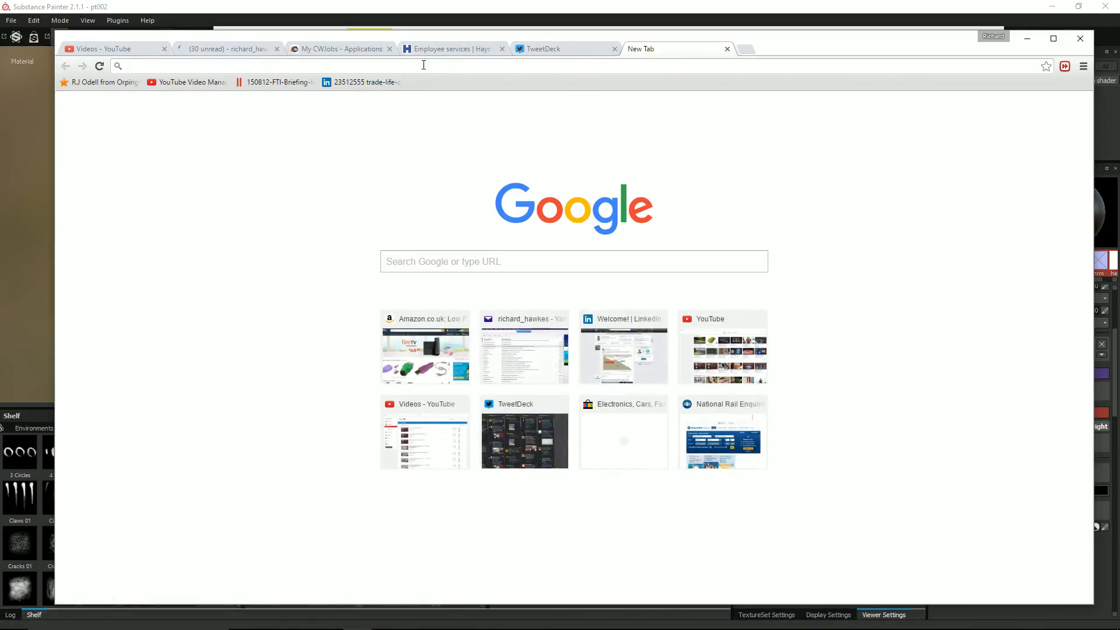
pyautogui.write('compresspng')
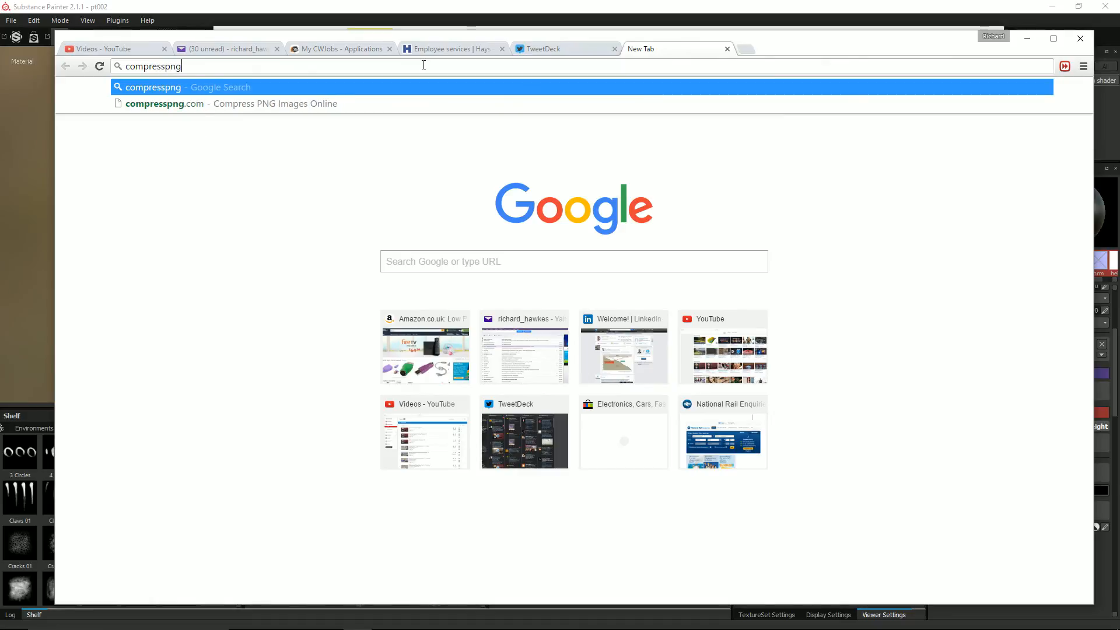
pyautogui.press('Return')
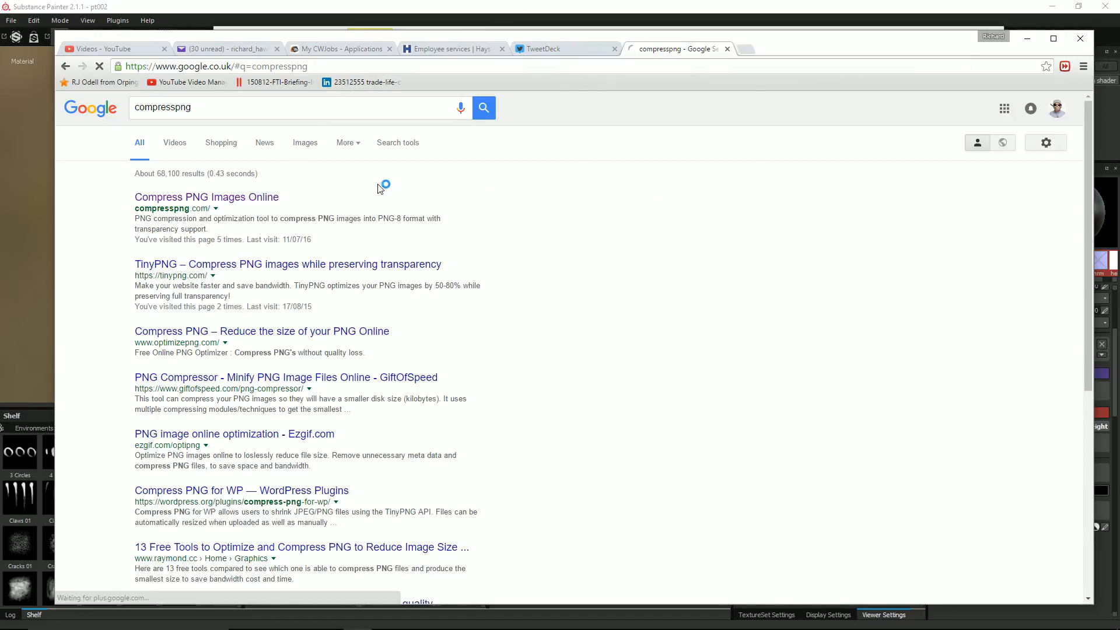
pyautogui.click(196, 198)
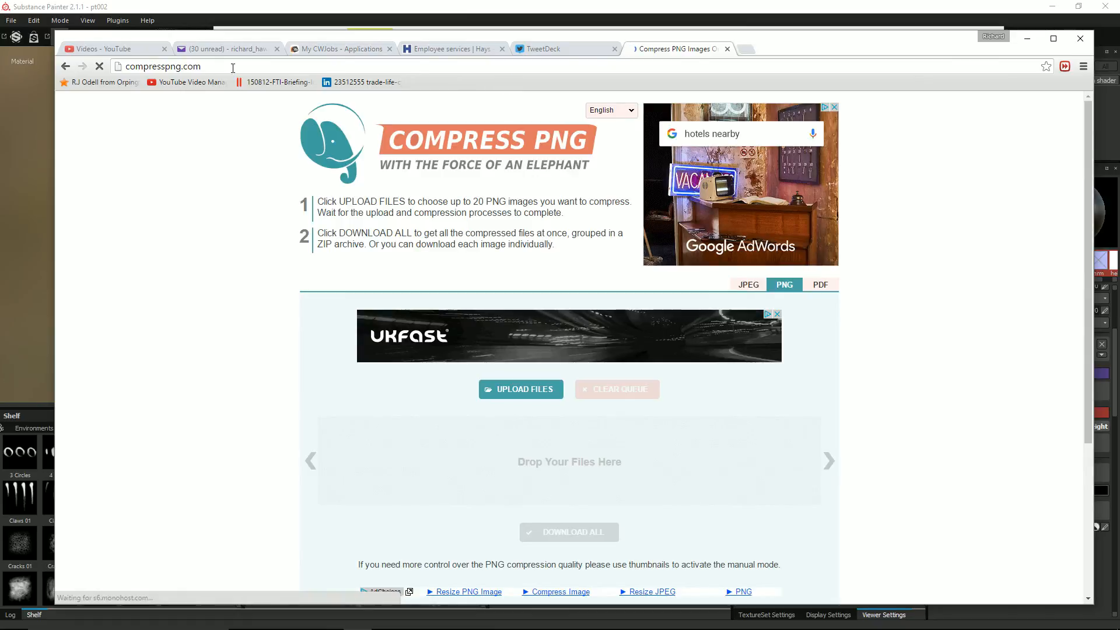
# Close the job-site, employee services and mail tabs, keeping the Compress PNG page open.
pyautogui.click(390, 49)
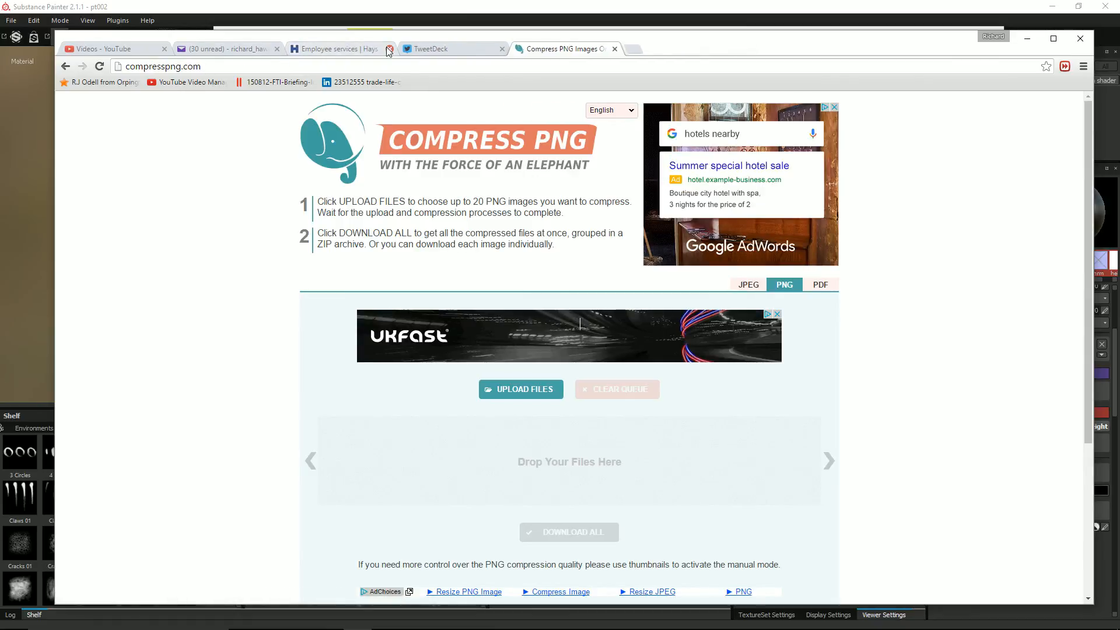
pyautogui.click(389, 49)
pyautogui.click(277, 49)
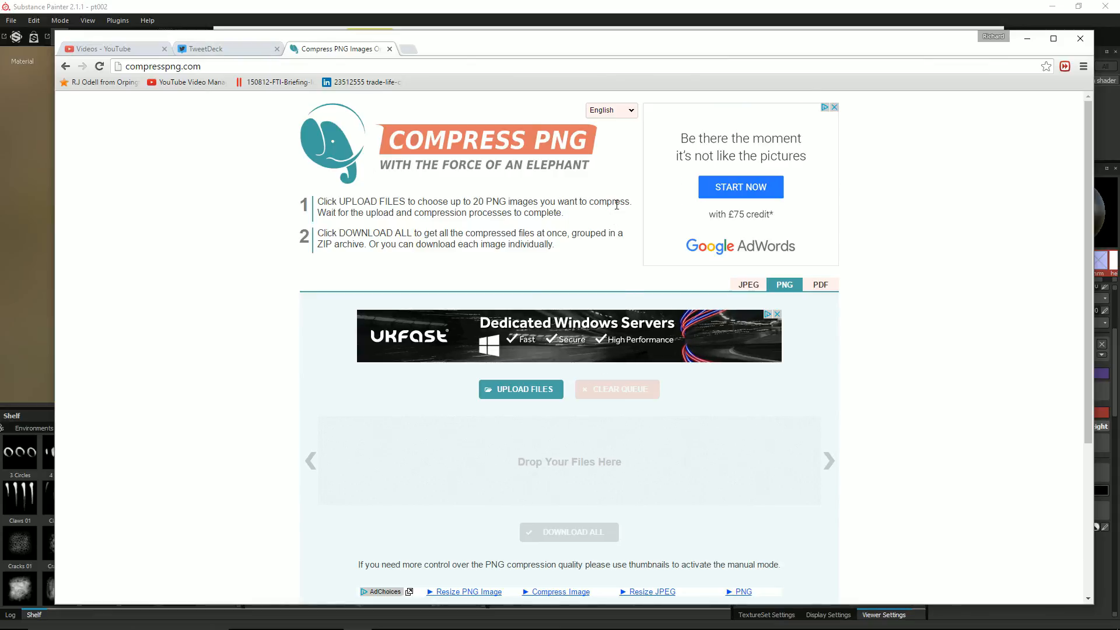
# Upload the four selected power_tower PNG textures from File Explorer to the Compress PNG page in Chrome.
pyautogui.hotkey('alt', 'Tab')
pyautogui.moveTo(549, 44); pyautogui.dragTo(924, 102)
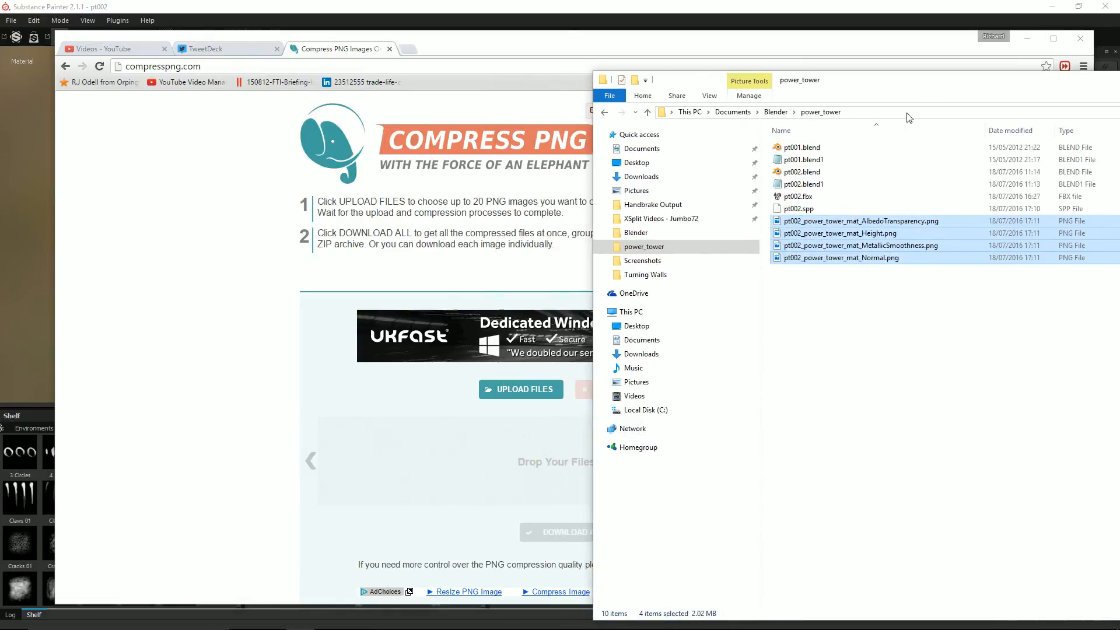
pyautogui.moveTo(842, 233); pyautogui.dragTo(435, 491)
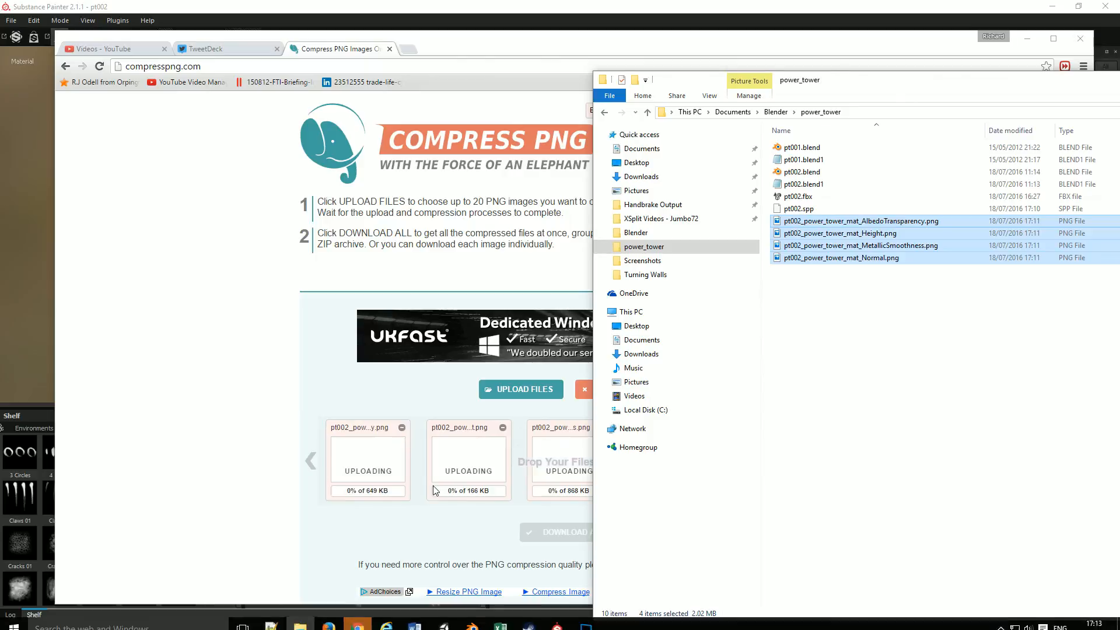
pyautogui.click(409, 544)
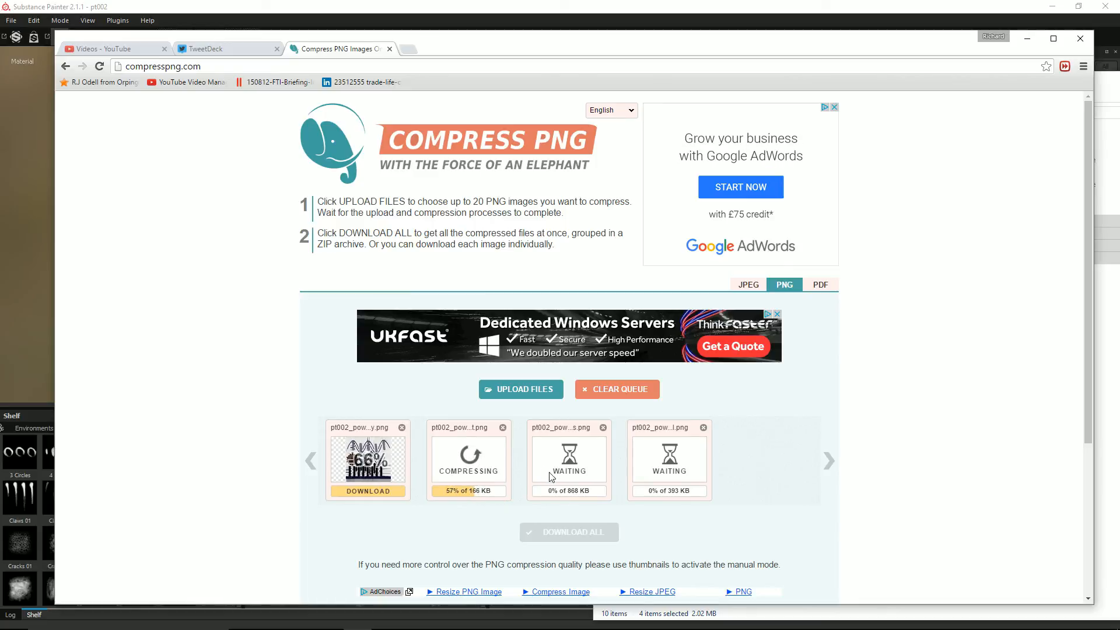
# Switch to File Explorer and check the original file sizes of the exported PNG textures in the power_tower folder.
pyautogui.hotkey('alt', 'Tab')
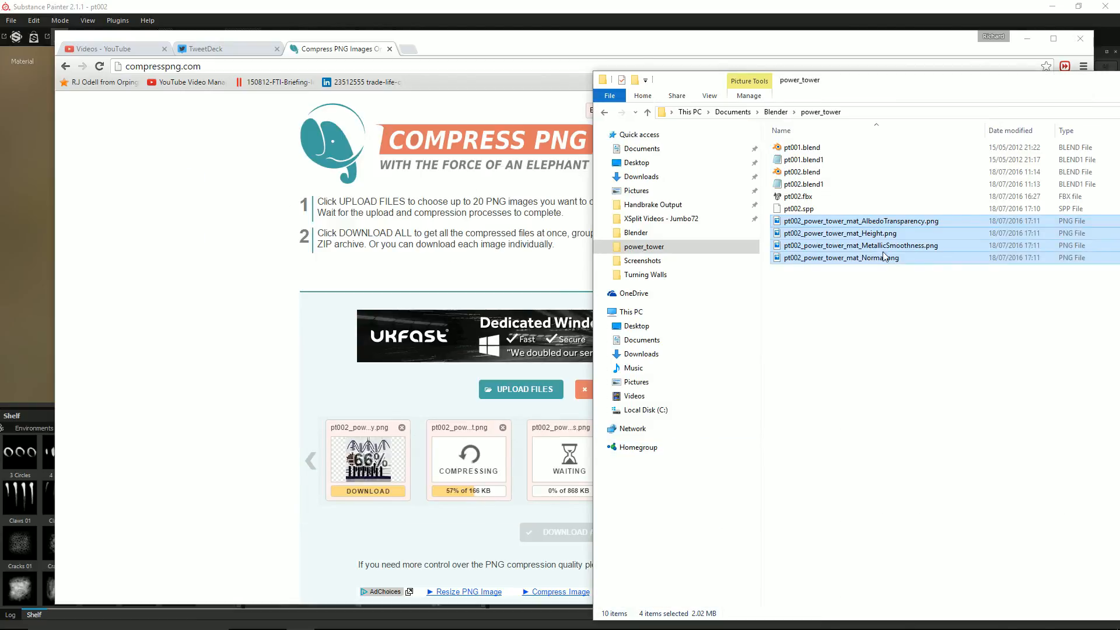
pyautogui.moveTo(964, 93); pyautogui.dragTo(563, 94)
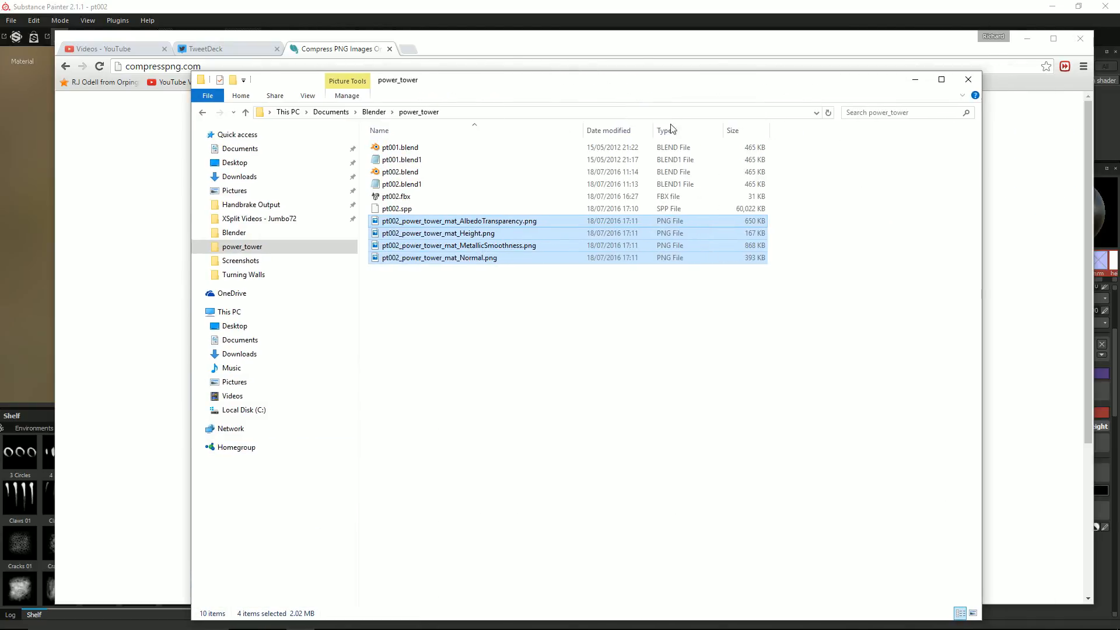
pyautogui.click(737, 232)
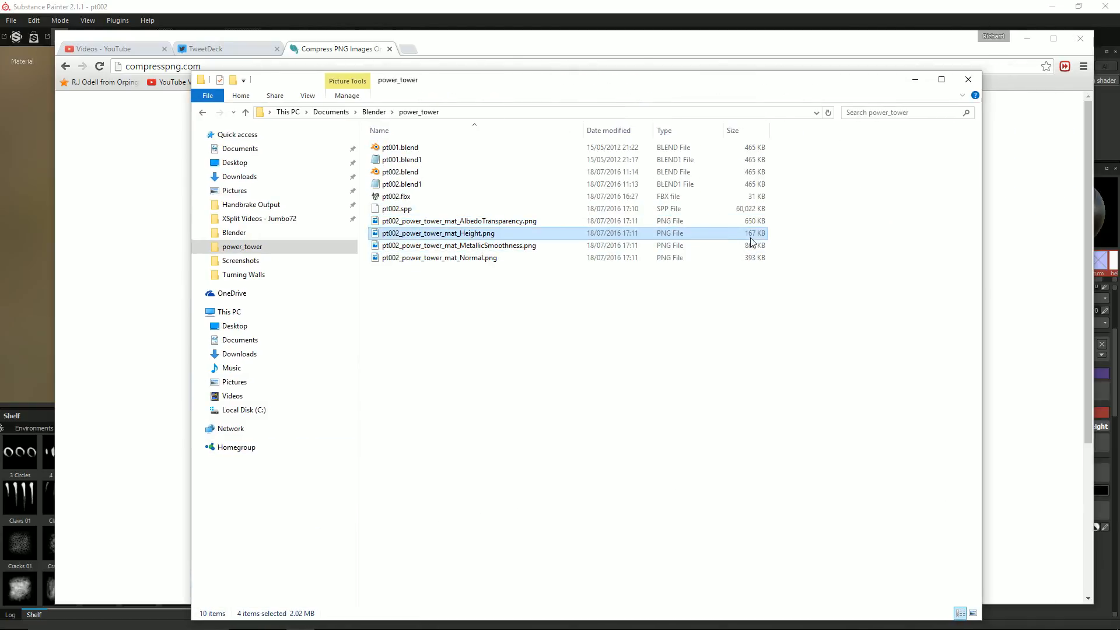
pyautogui.click(546, 224)
pyautogui.click(521, 247)
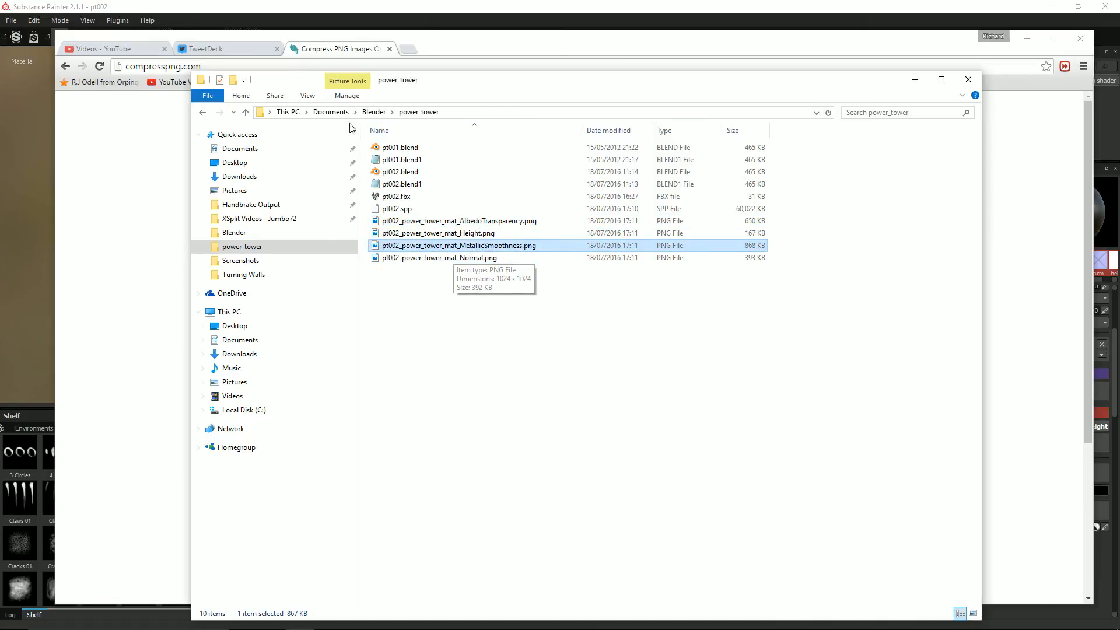
# Download all compressed PNGs from Chrome as a ZIP, open the archive, and select its four textures.
pyautogui.click(356, 47)
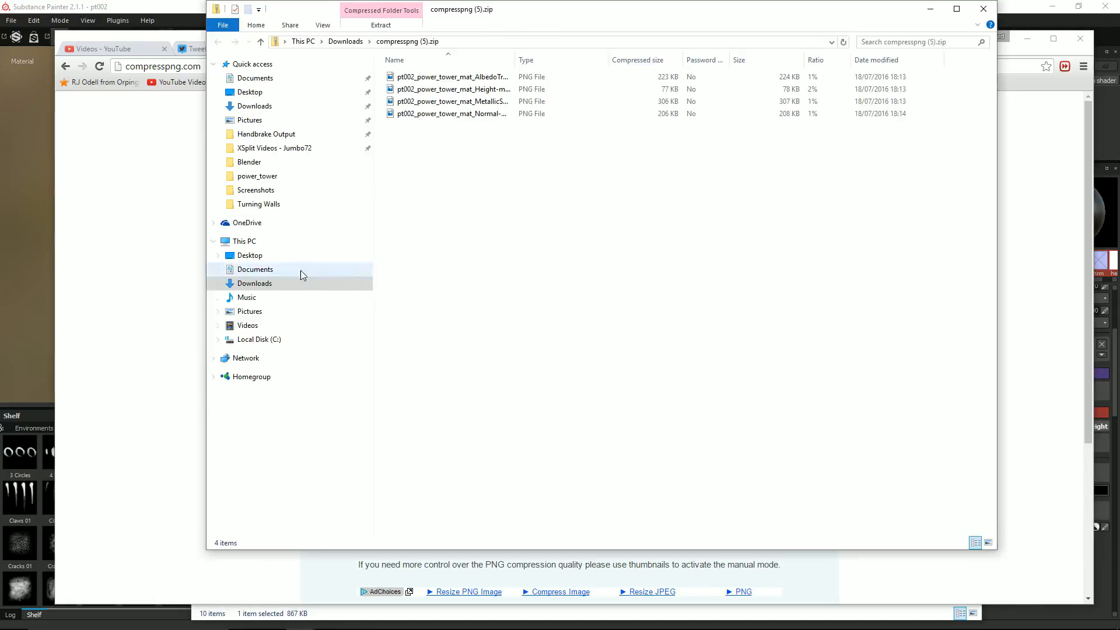
pyautogui.click(461, 77)
pyautogui.keyDown('shift'); pyautogui.click(474, 114); pyautogui.keyUp('shift')
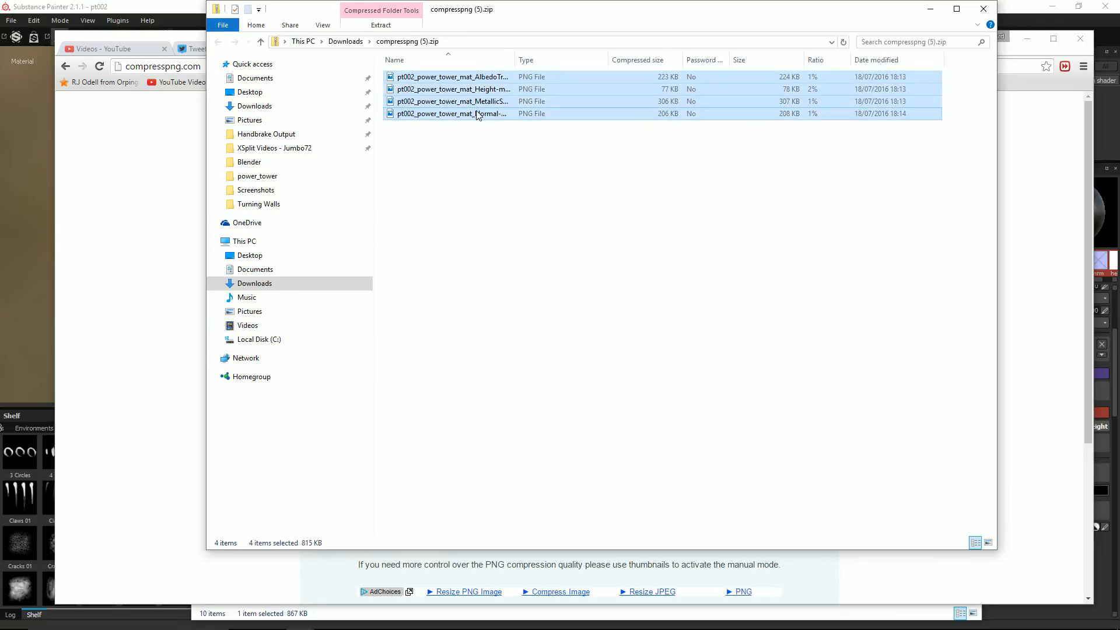
pyautogui.moveTo(815, 20); pyautogui.dragTo(738, 47)
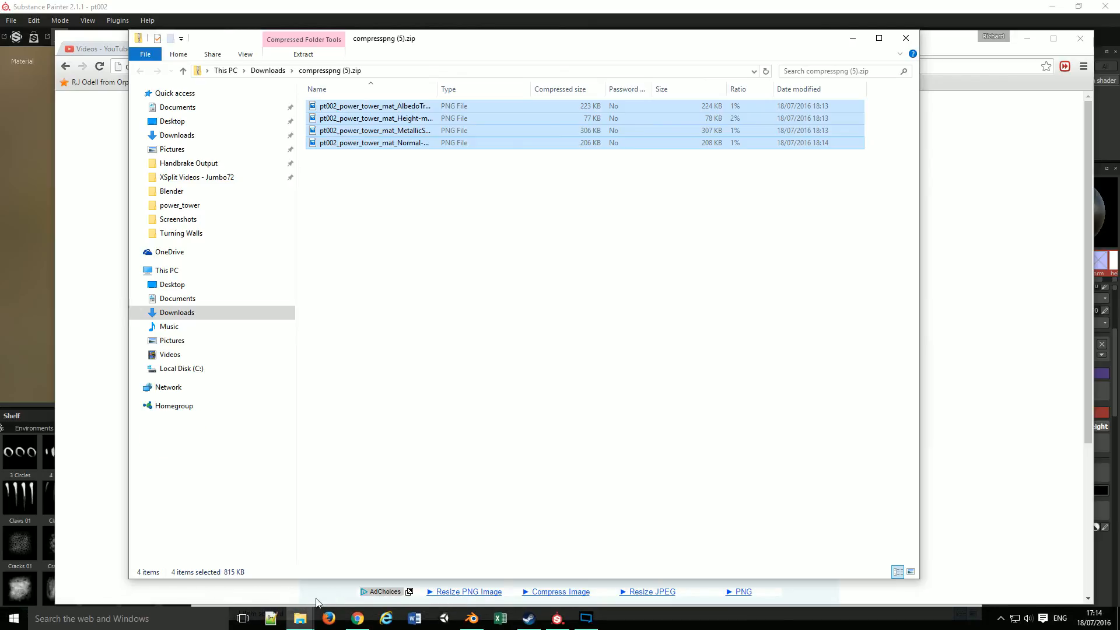
# Copy the four selected textures from the ZIP archive into the power_tower folder.
pyautogui.moveTo(302, 623)
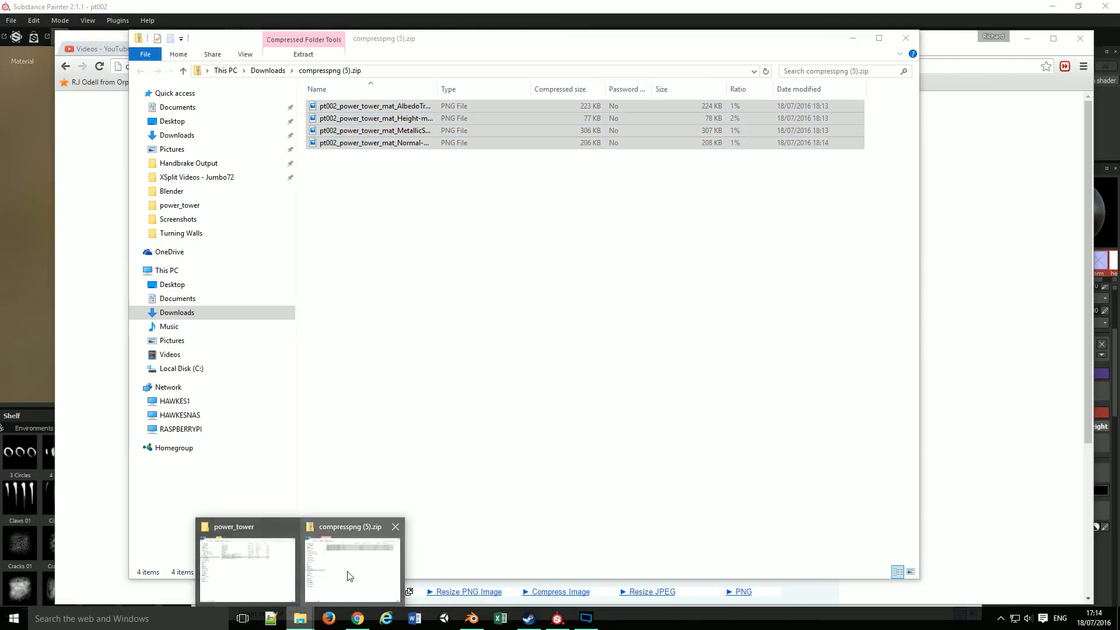
pyautogui.click(350, 560)
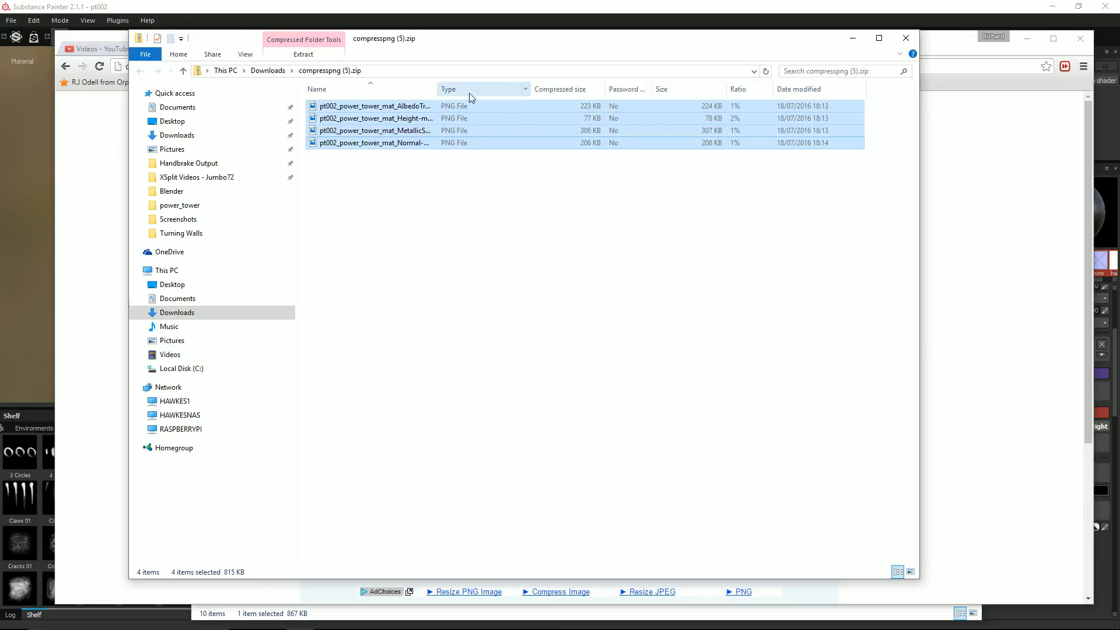
pyautogui.hotkey('alt', 'Tab')
pyautogui.press('Tab')
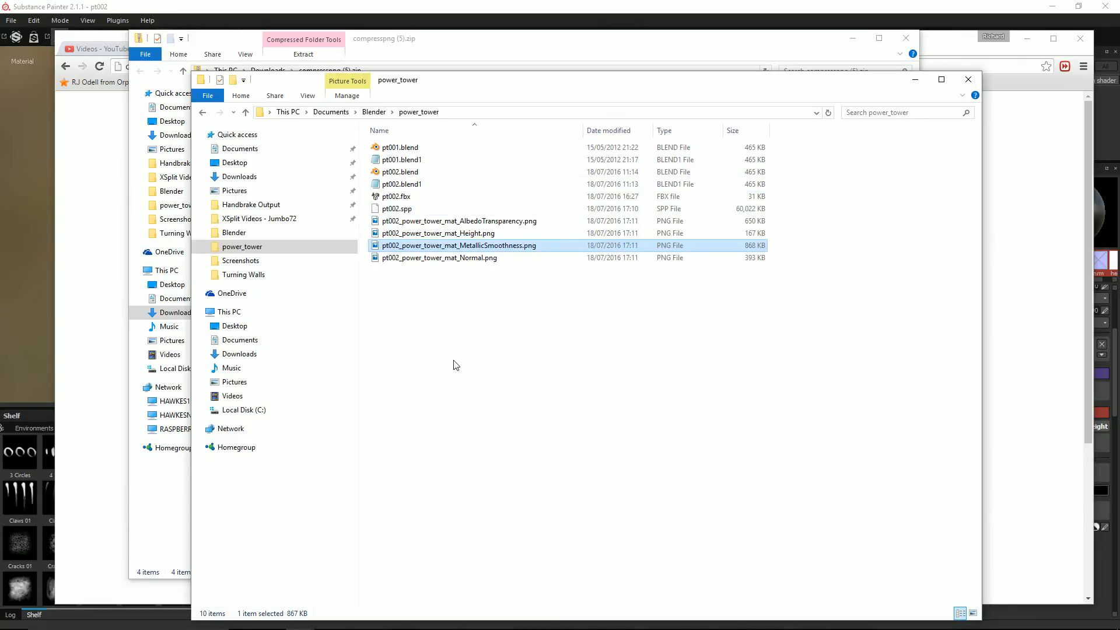
# Delete the four original uncompressed PNG textures from the power_tower folder, keeping the "-min" versions.
pyautogui.click(493, 221)
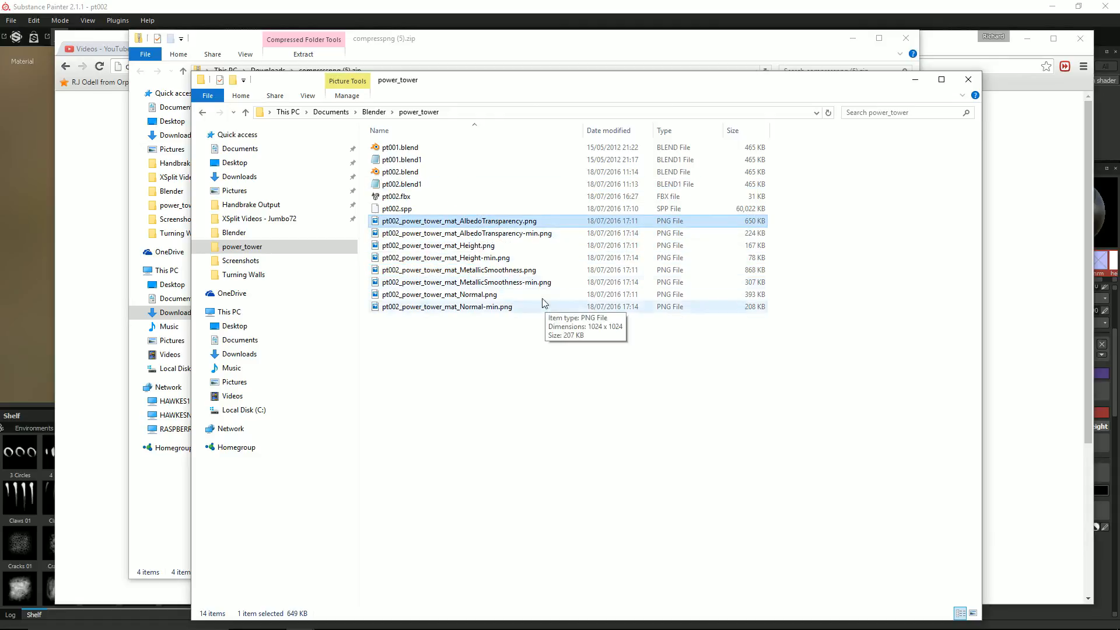
pyautogui.keyDown('ctrl'); pyautogui.click(489, 246); pyautogui.keyUp('ctrl')
pyautogui.keyDown('ctrl'); pyautogui.click(493, 270); pyautogui.keyUp('ctrl')
pyautogui.keyDown('ctrl'); pyautogui.click(489, 298); pyautogui.keyUp('ctrl')
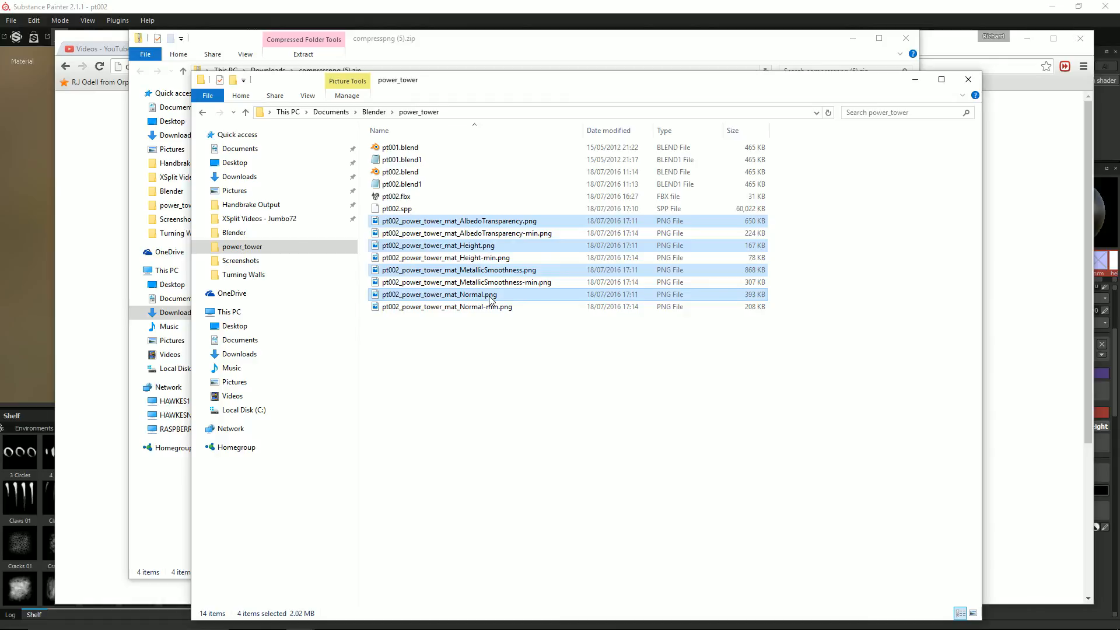
pyautogui.press('Delete')
# Rename the compressed albedo texture as pt002_power_tower_mat_AlbedoTransparency.png.
pyautogui.click(499, 222)
pyautogui.press('F2')
pyautogui.click(498, 223)
pyautogui.press('BackSpace')
pyautogui.press('BackSpace')
pyautogui.press('BackSpace')
pyautogui.press('BackSpace')
pyautogui.press('Tab')
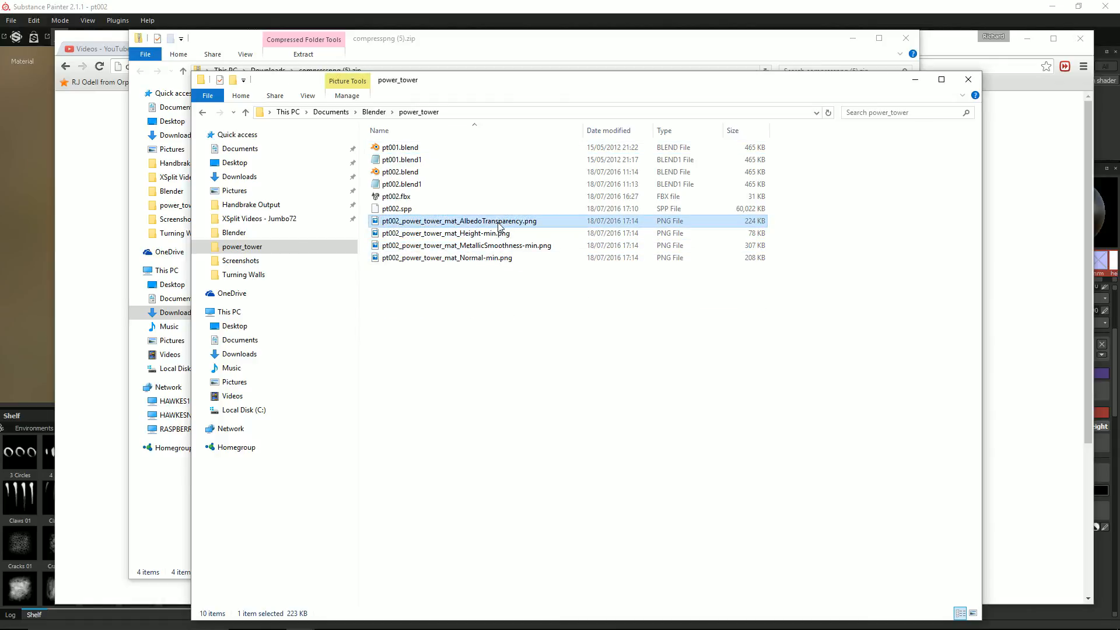
# Rename the compressed height texture as pt002_power_tower_mat_Height.png.
pyautogui.press('Right')
pyautogui.press('BackSpace')
pyautogui.press('BackSpace')
pyautogui.press('BackSpace')
pyautogui.press('BackSpace')
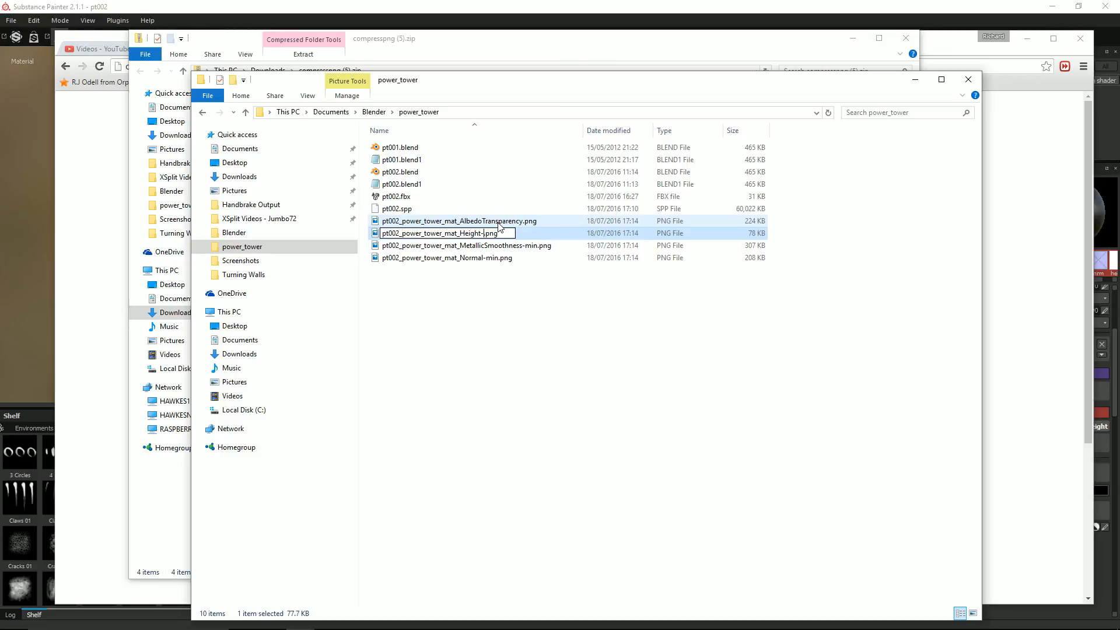
pyautogui.press('Tab')
# Rename the compressed metallic texture as pt002_power_tower_mat_MetallicSmoothness.png.
pyautogui.press('Right')
pyautogui.press('BackSpace')
pyautogui.press('BackSpace')
pyautogui.press('BackSpace')
pyautogui.press('BackSpace')
pyautogui.press('Tab')
# Rename the compressed normal texture as pt002_power_tower_mat_Normal.png.
pyautogui.press('Right')
pyautogui.press('BackSpace')
pyautogui.press('BackSpace')
pyautogui.press('BackSpace')
pyautogui.press('Return')
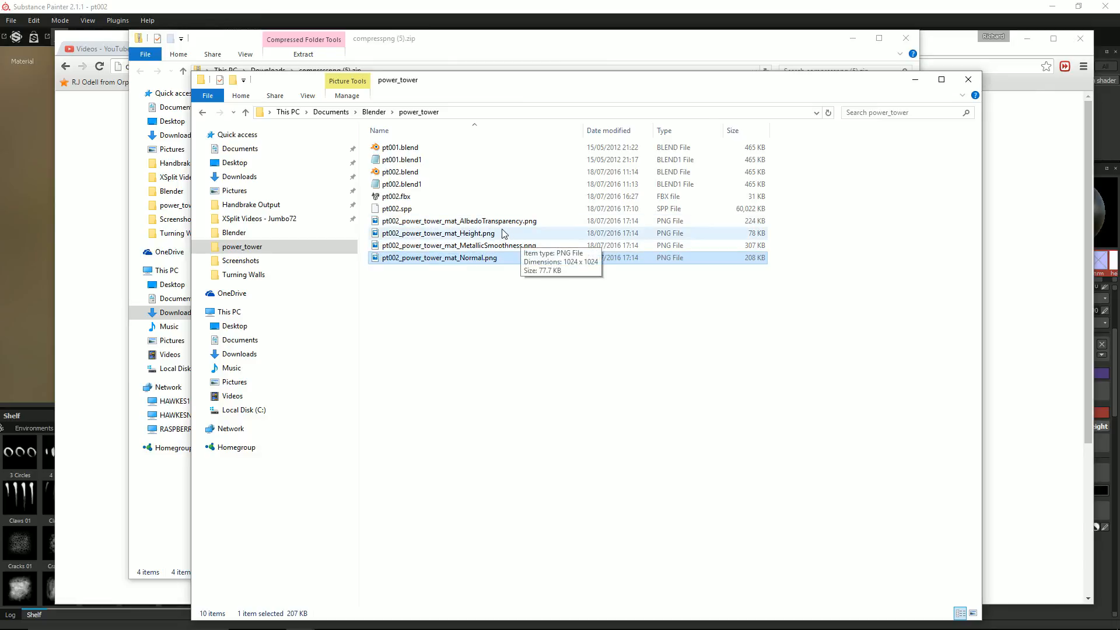
# Check the combined size of the four renamed textures and the compression results in Chrome, and return to Substance Painter.
pyautogui.click(500, 220)
pyautogui.keyDown('shift'); pyautogui.click(480, 258); pyautogui.keyUp('shift')
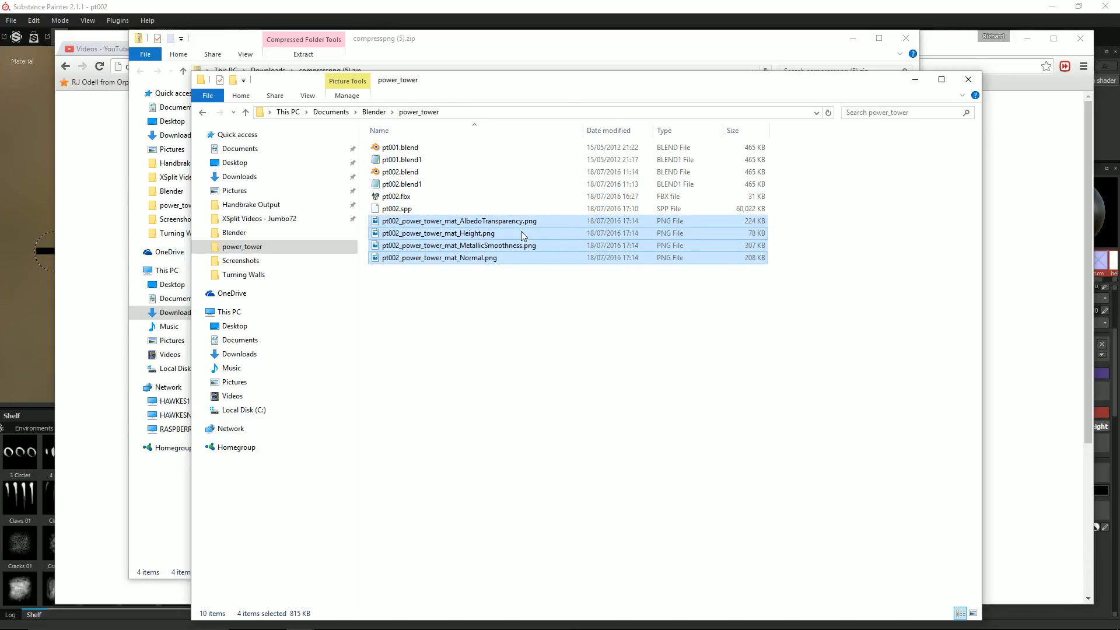
pyautogui.click(95, 253)
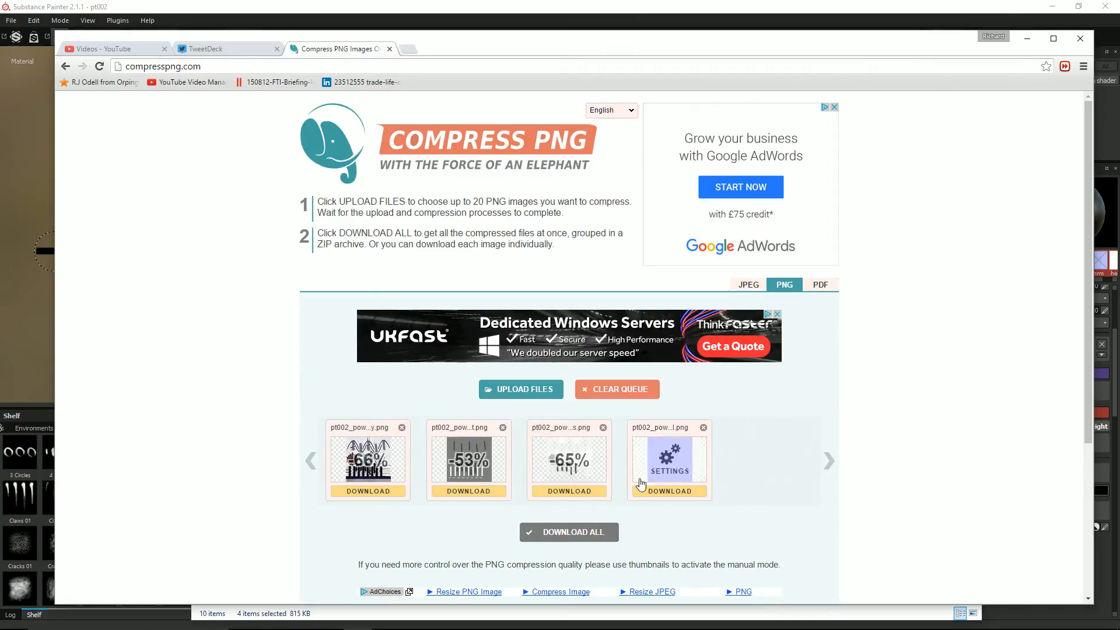
pyautogui.moveTo(667, 480)
pyautogui.click(646, 5)
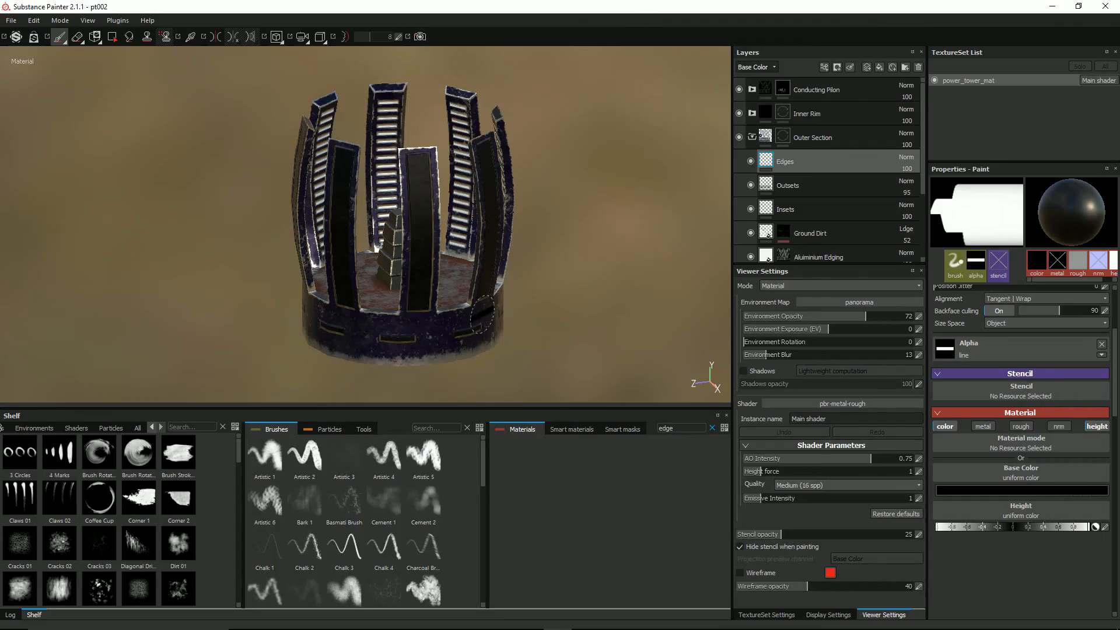